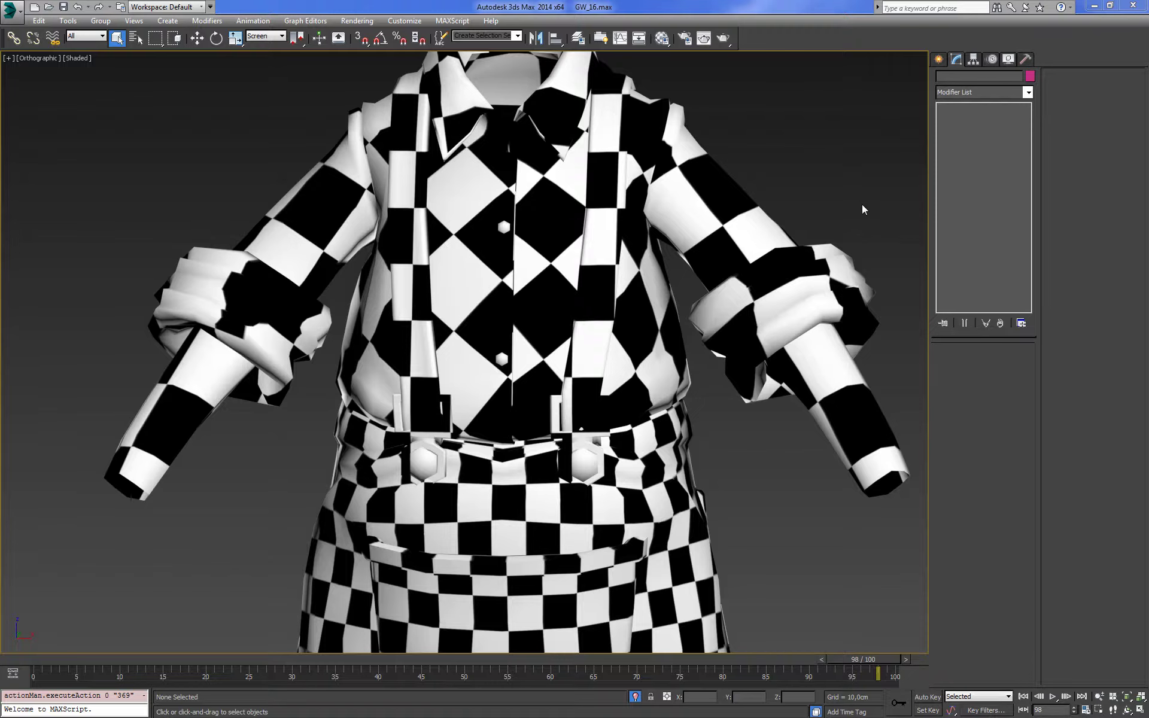
# Select the shirt Body mesh, add an Unwrap UVW modifier, and open the Edit UVWs editor
pyautogui.hotkey('ctrl', 'a')
pyautogui.click(1027, 93)
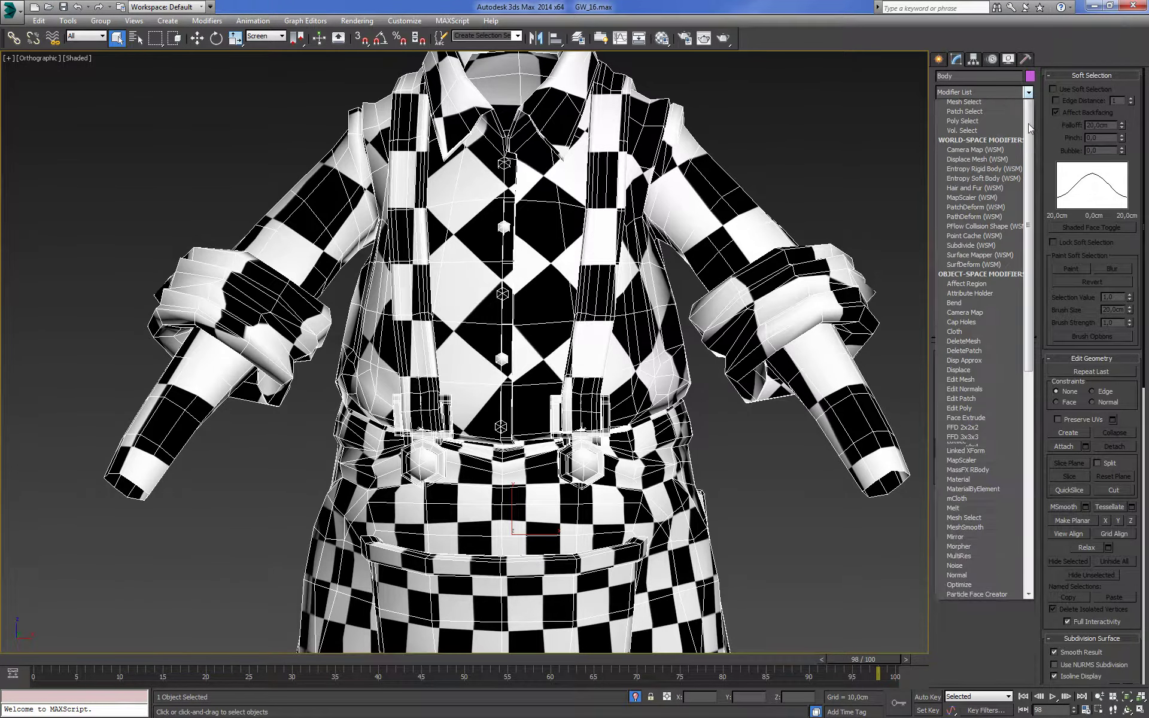
pyautogui.moveTo(1028, 124); pyautogui.dragTo(1028, 347)
pyautogui.click(985, 562)
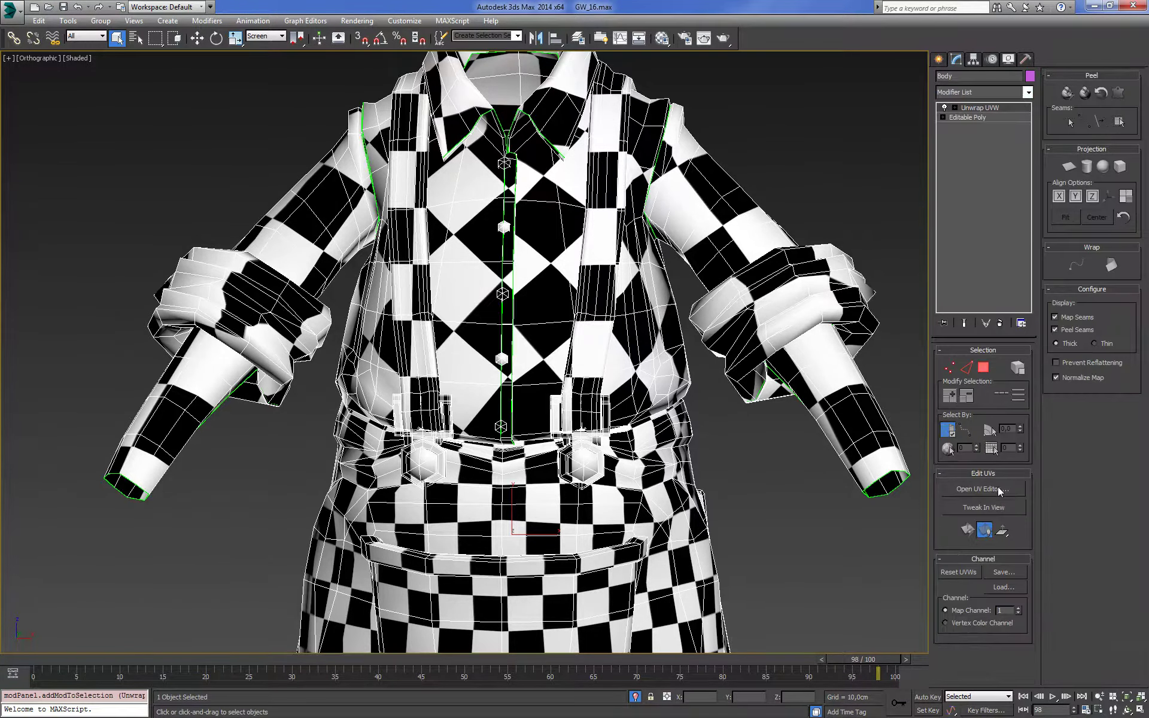
pyautogui.click(987, 491)
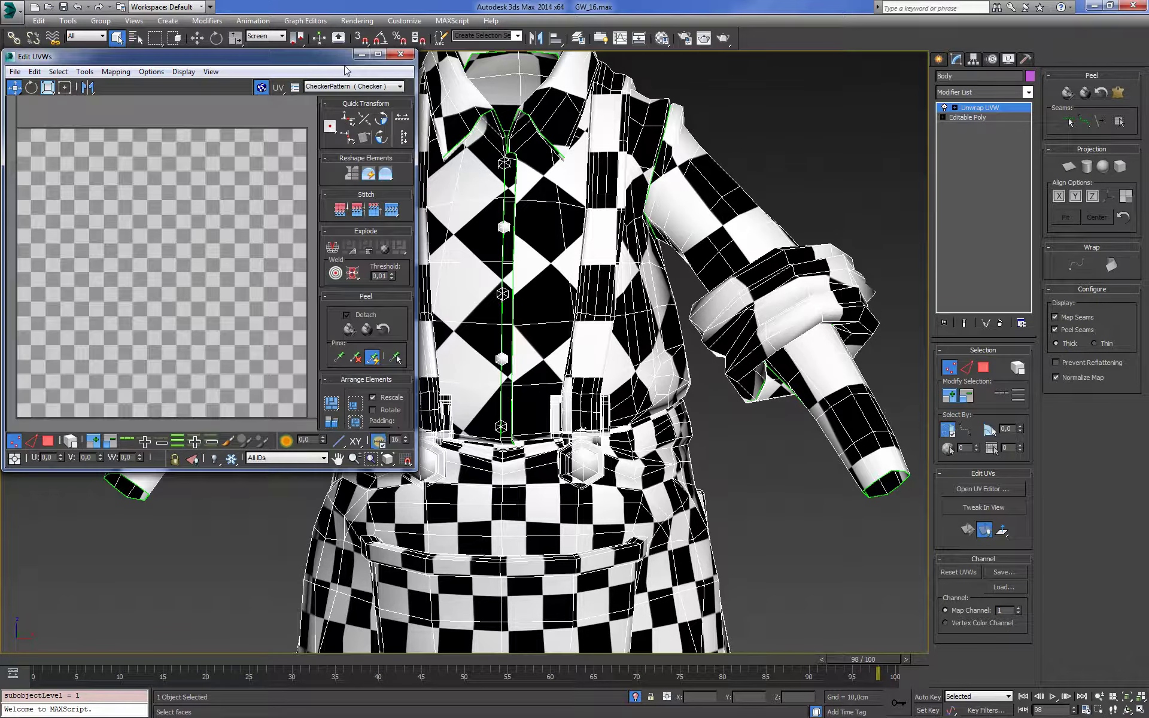
# Centre the UV editor window, hide the checker background, and frame the shirt island
pyautogui.moveTo(301, 59); pyautogui.dragTo(627, 88)
pyautogui.click(588, 118)
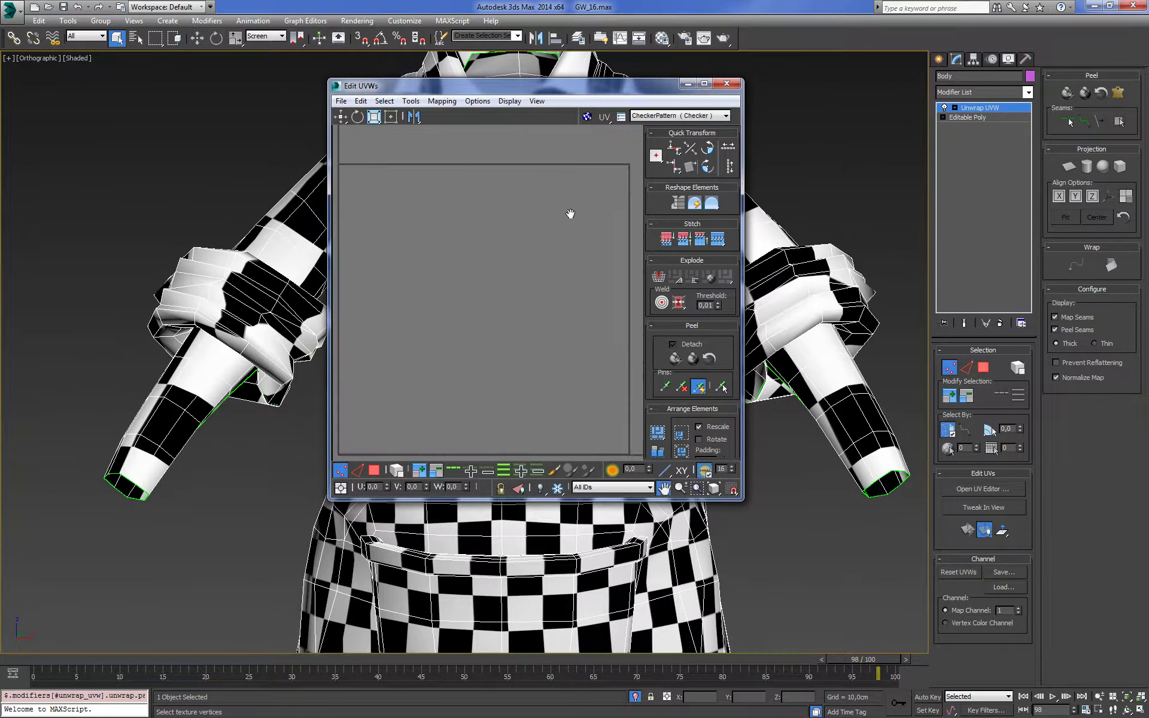
pyautogui.scroll(-3, 569, 242)
pyautogui.scroll(2, 548, 275)
pyautogui.scroll(5, 582, 242)
pyautogui.moveTo(582, 243); pyautogui.dragTo(499, 254, button='middle')
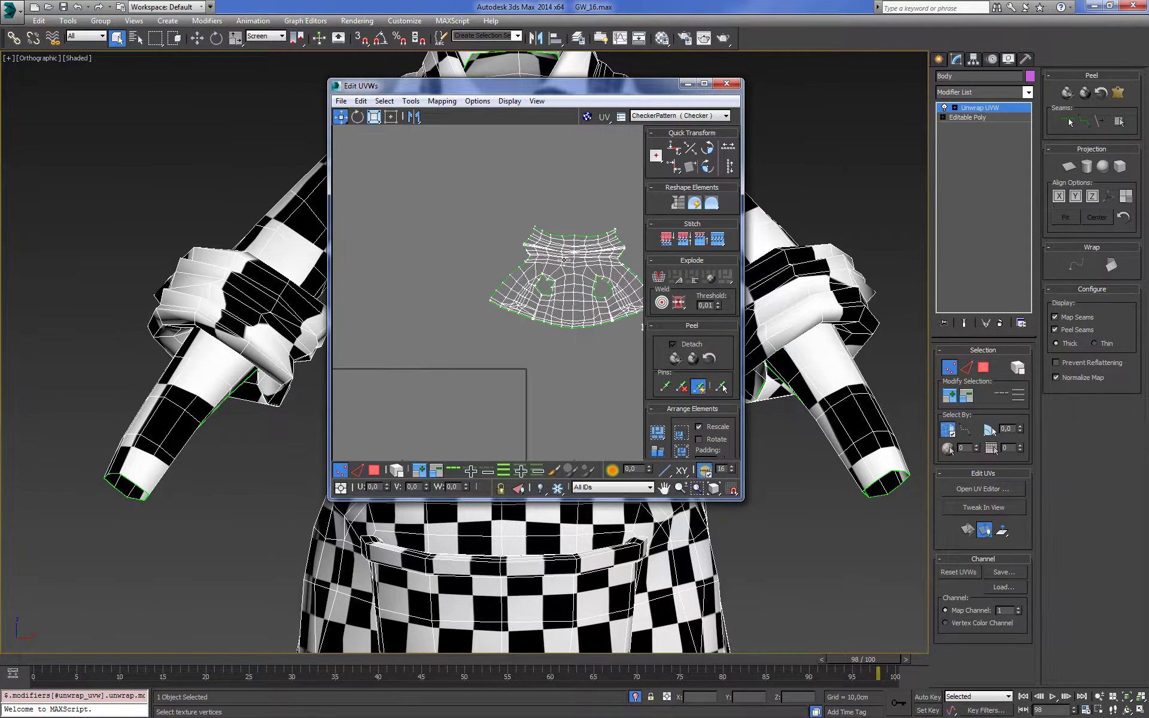
pyautogui.scroll(3, 498, 263)
# Switch to face selection and select the right half of the shirt island
pyautogui.click(983, 368)
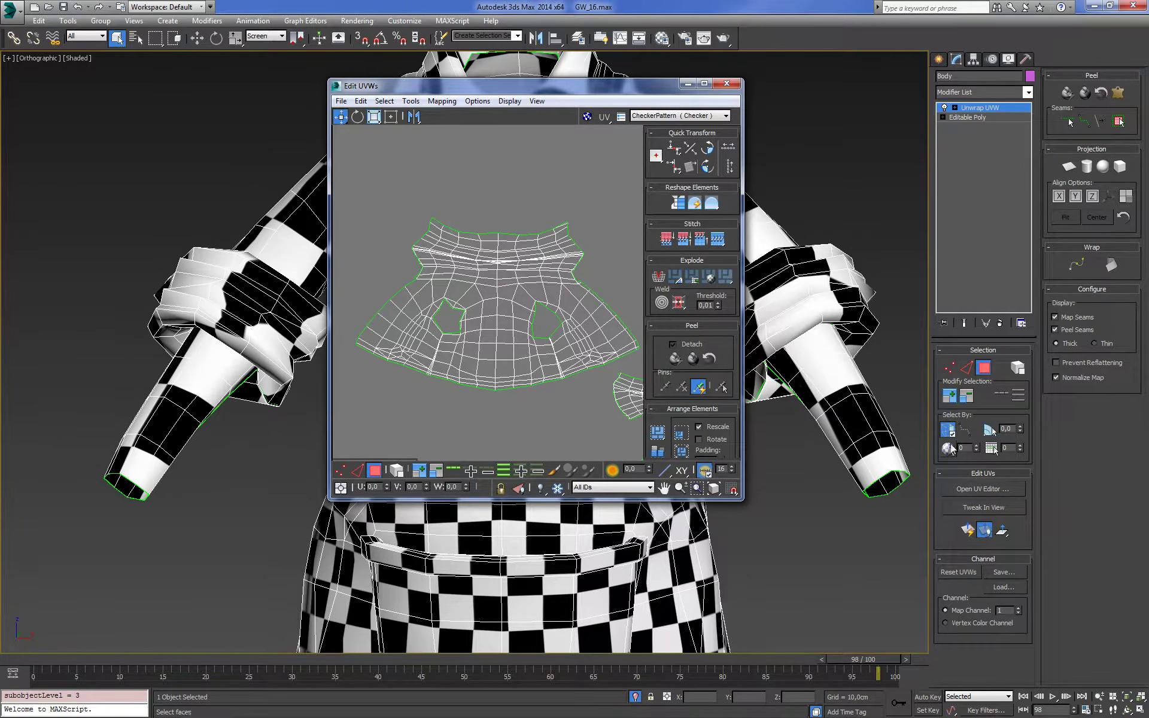
pyautogui.click(948, 431)
pyautogui.moveTo(566, 220); pyautogui.dragTo(512, 207, button='middle')
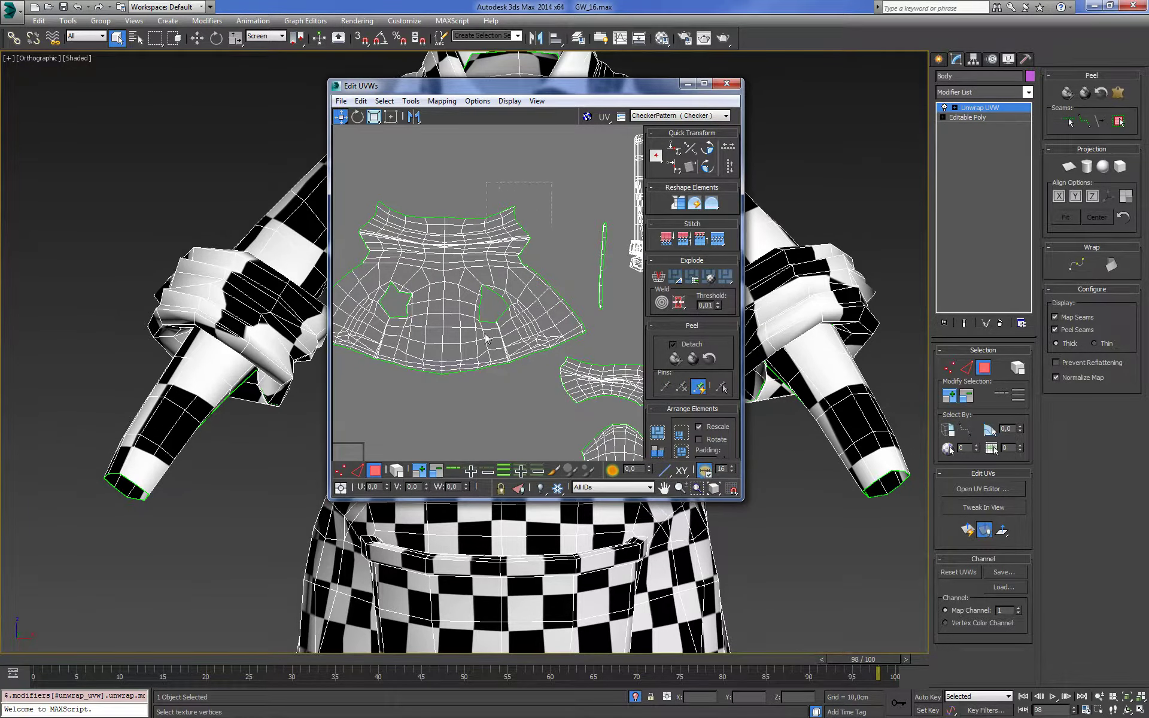
pyautogui.click(461, 366)
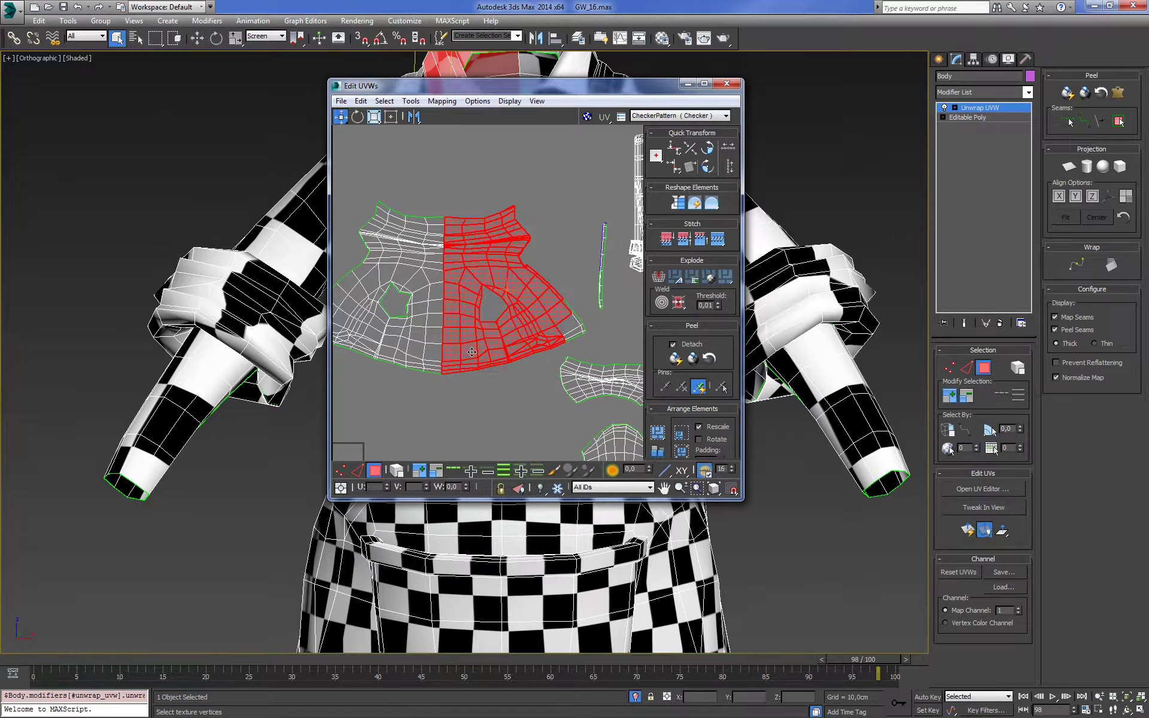
pyautogui.scroll(2, 542, 335)
pyautogui.moveTo(542, 336); pyautogui.dragTo(493, 254, button='middle')
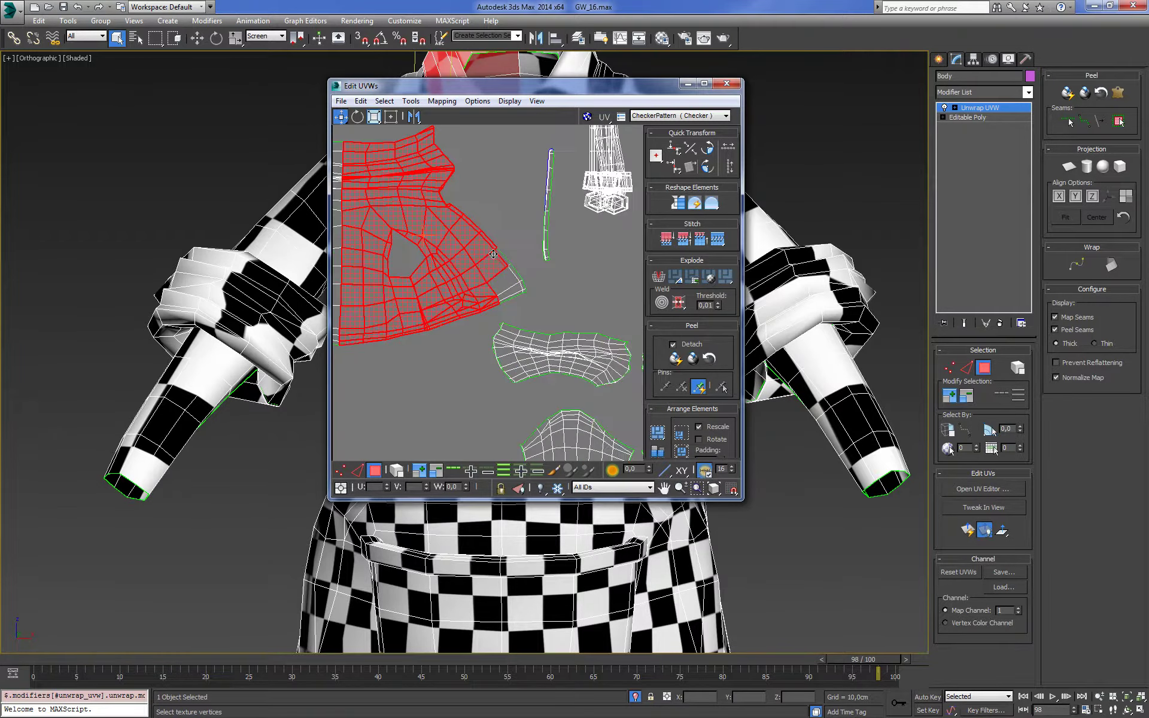
pyautogui.moveTo(532, 307); pyautogui.dragTo(616, 283, button='middle')
pyautogui.scroll(-2, 574, 311)
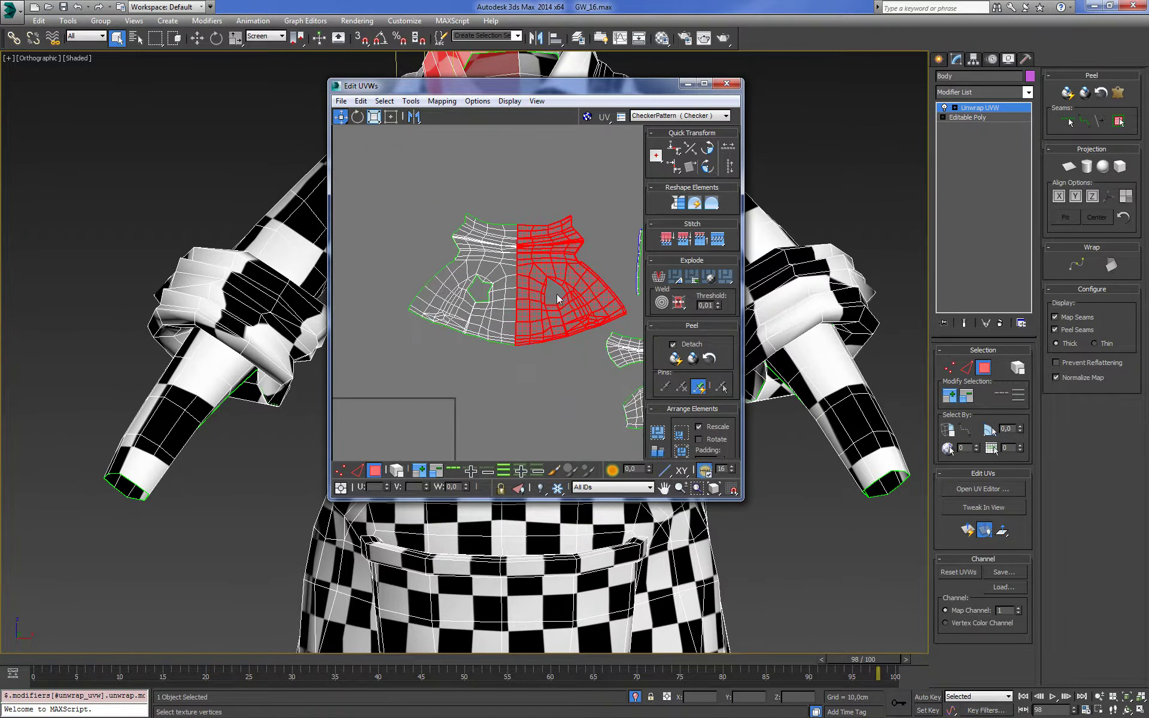
pyautogui.scroll(2, 574, 312)
# Break the selected half off the island and pull the left half away from it
pyautogui.rightClick(537, 242)
pyautogui.click(519, 278)
pyautogui.scroll(-2, 607, 301)
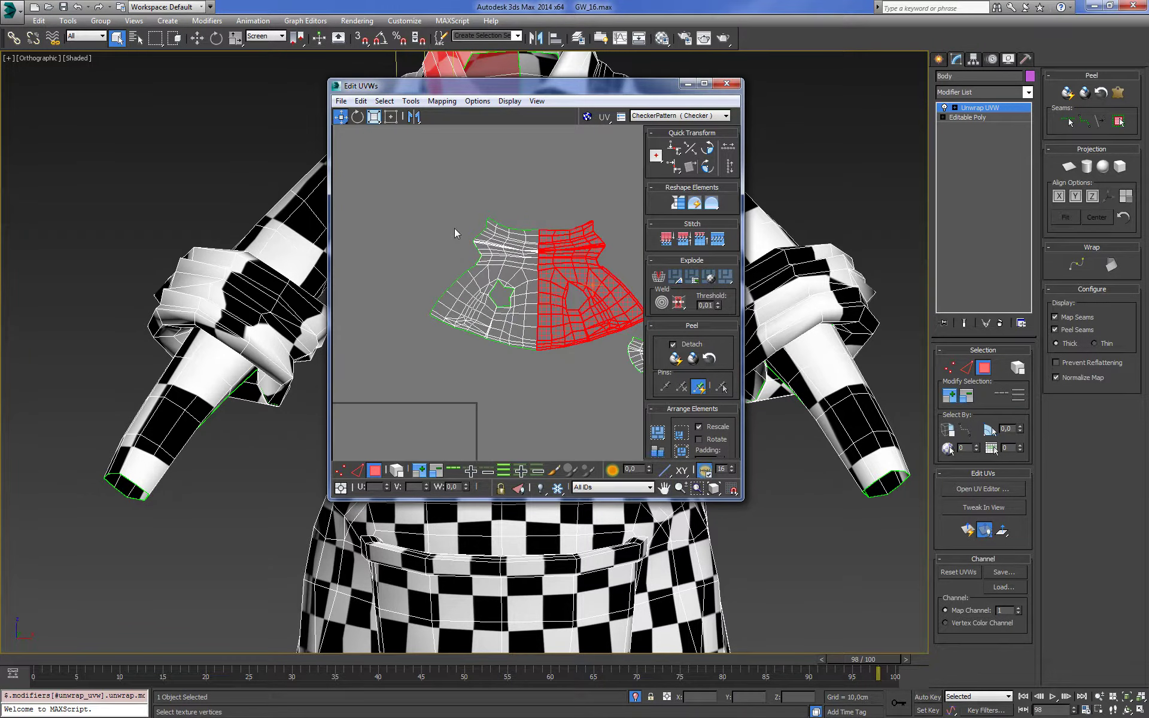
pyautogui.click(475, 422)
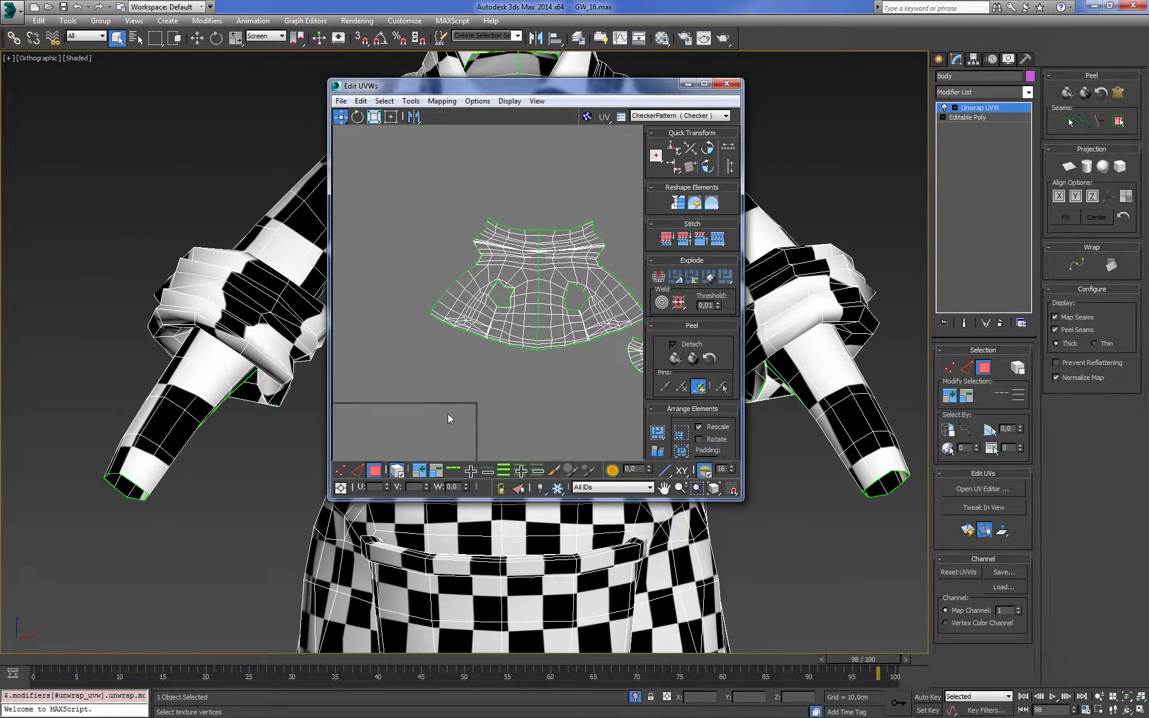
pyautogui.click(485, 339)
pyautogui.moveTo(486, 338); pyautogui.dragTo(437, 341)
# Frame both separated halves and reselect each half in turn
pyautogui.moveTo(548, 326); pyautogui.dragTo(525, 335, button='middle')
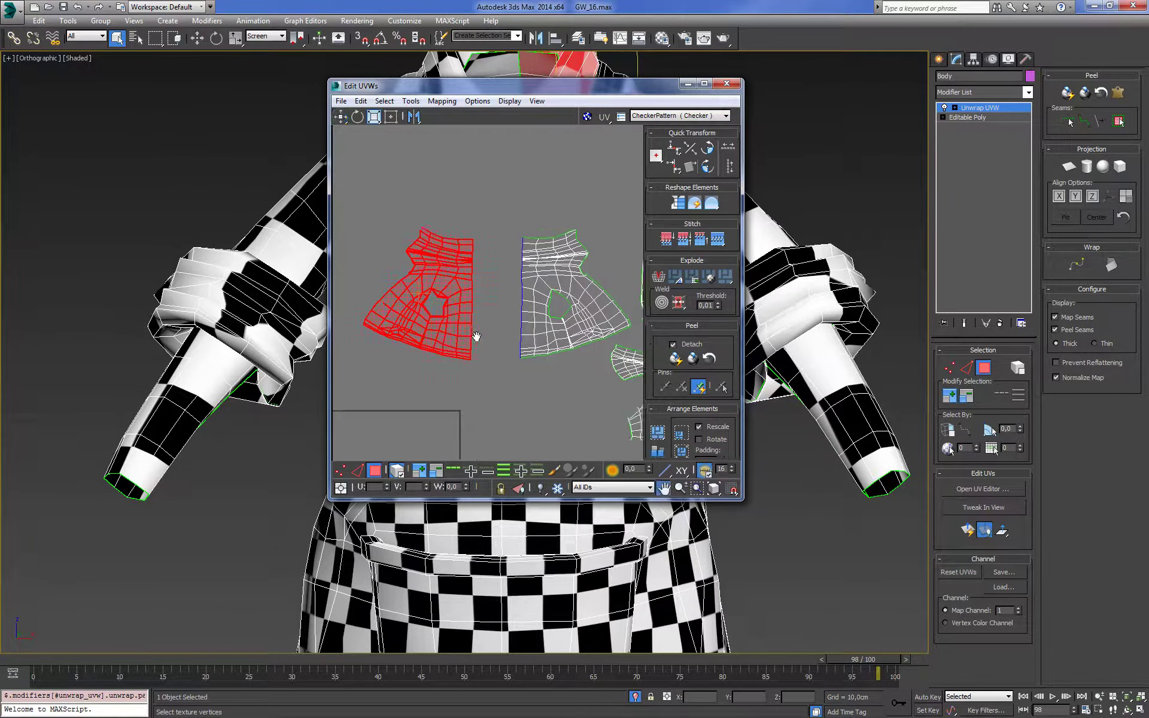
pyautogui.click(526, 335)
pyautogui.click(494, 284)
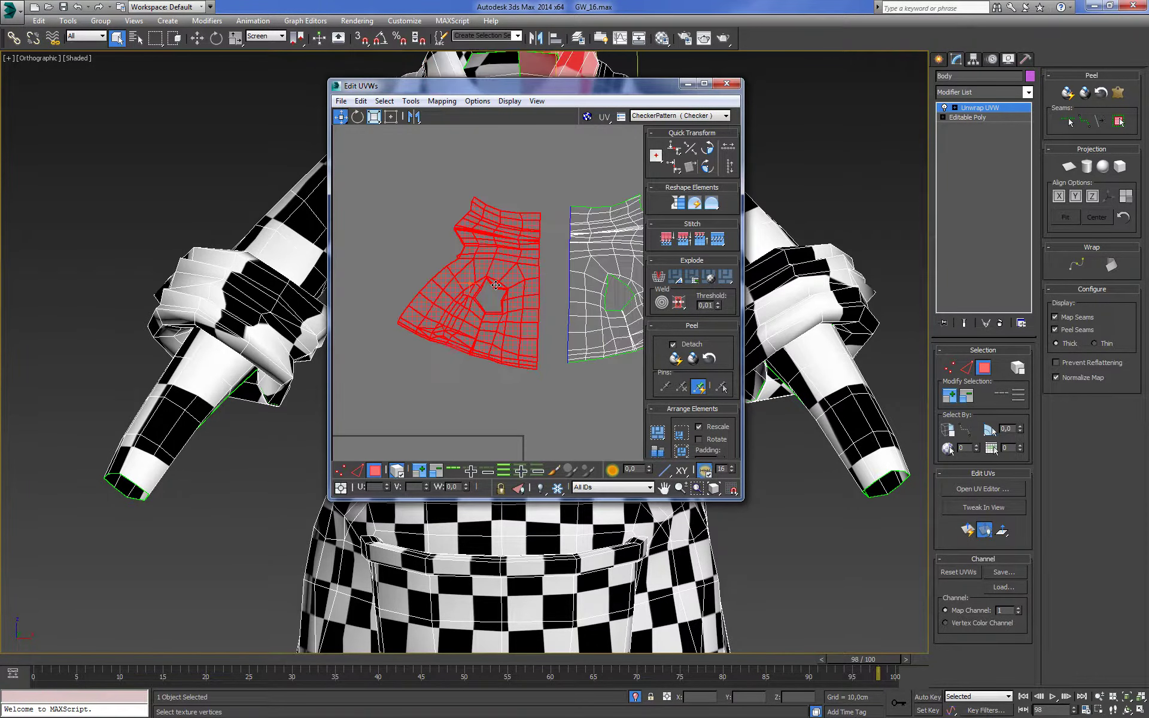
pyautogui.scroll(3, 494, 284)
# Open Tools > Relax and relax the left half by edge angles
pyautogui.click(412, 102)
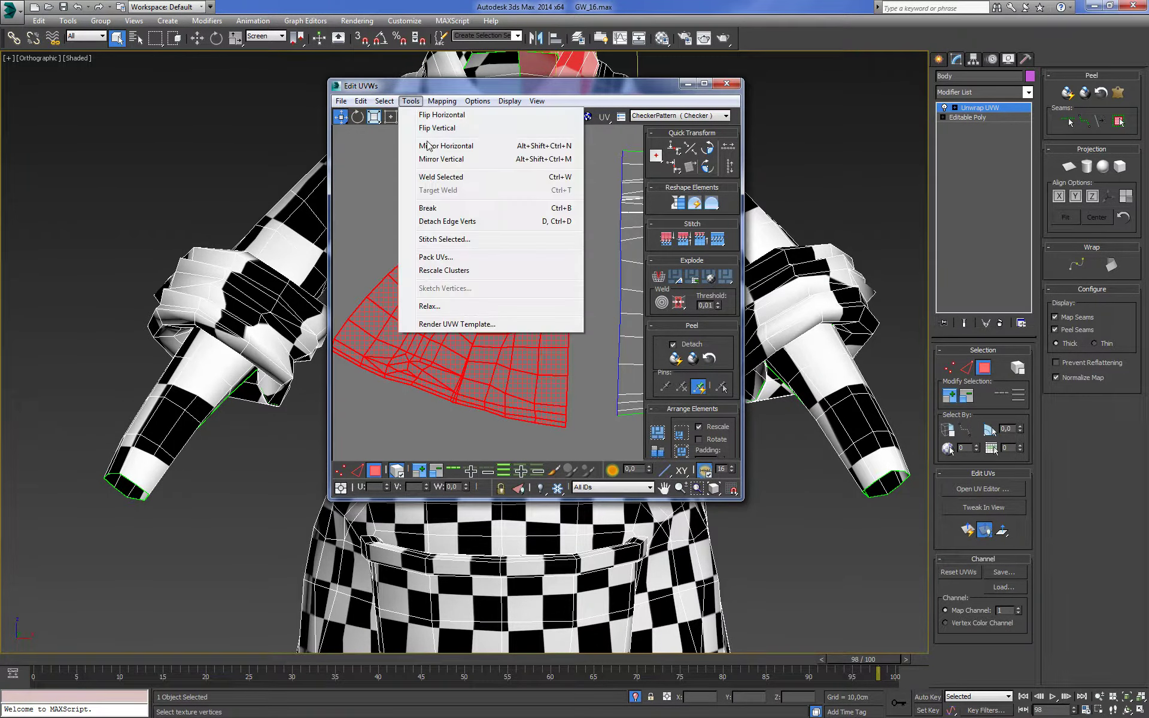
pyautogui.click(443, 304)
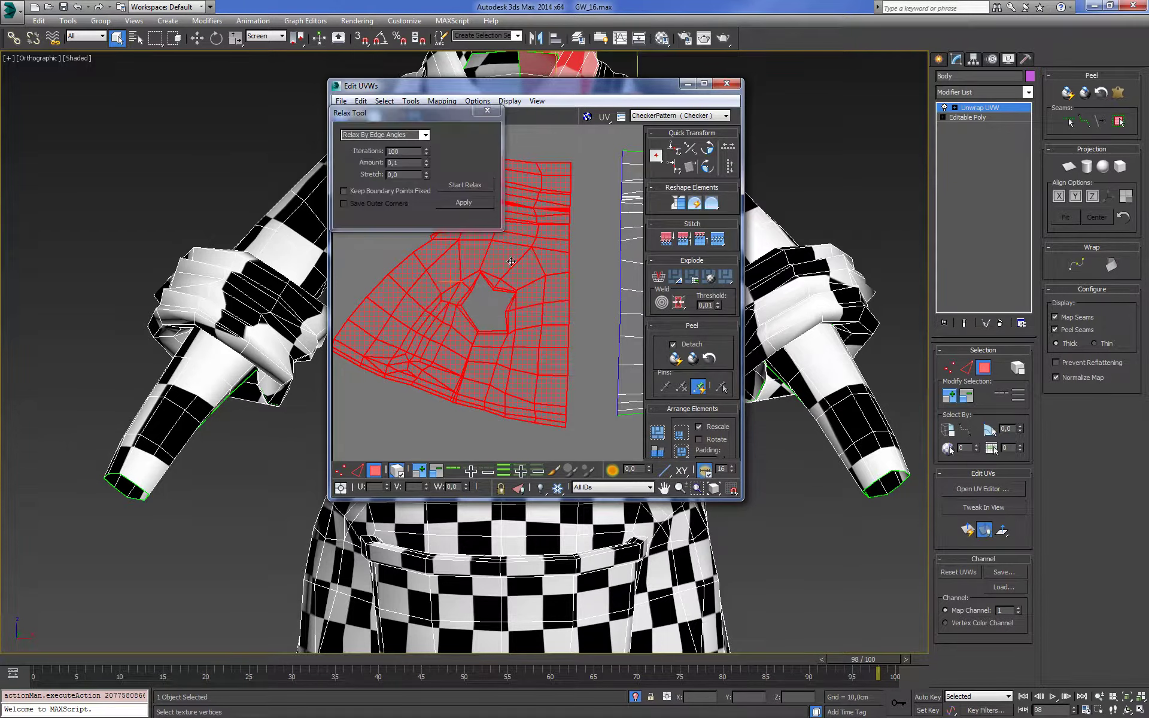
pyautogui.click(459, 185)
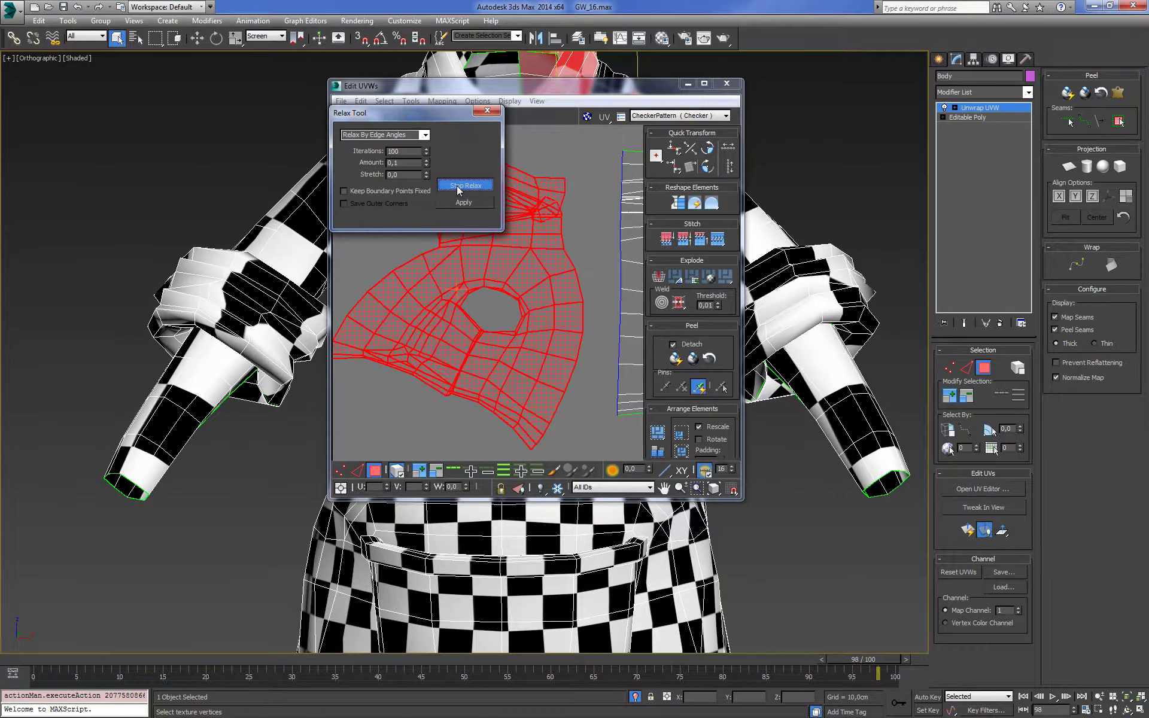
pyautogui.click(459, 188)
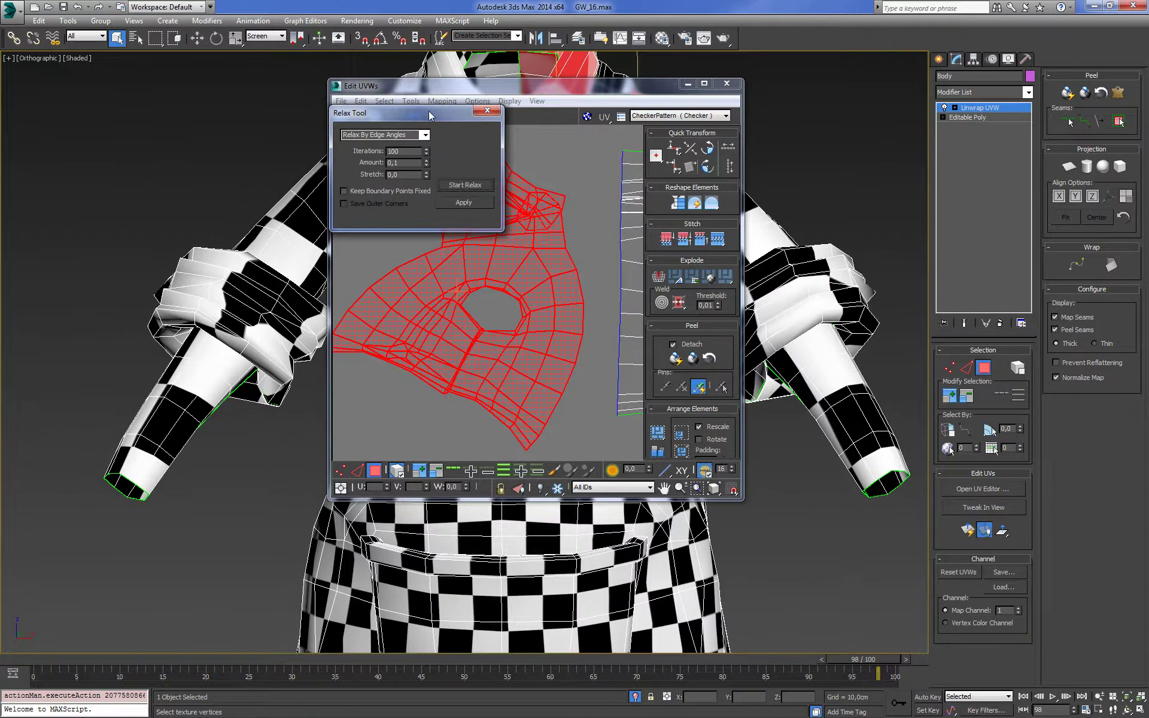
pyautogui.click(256, 201)
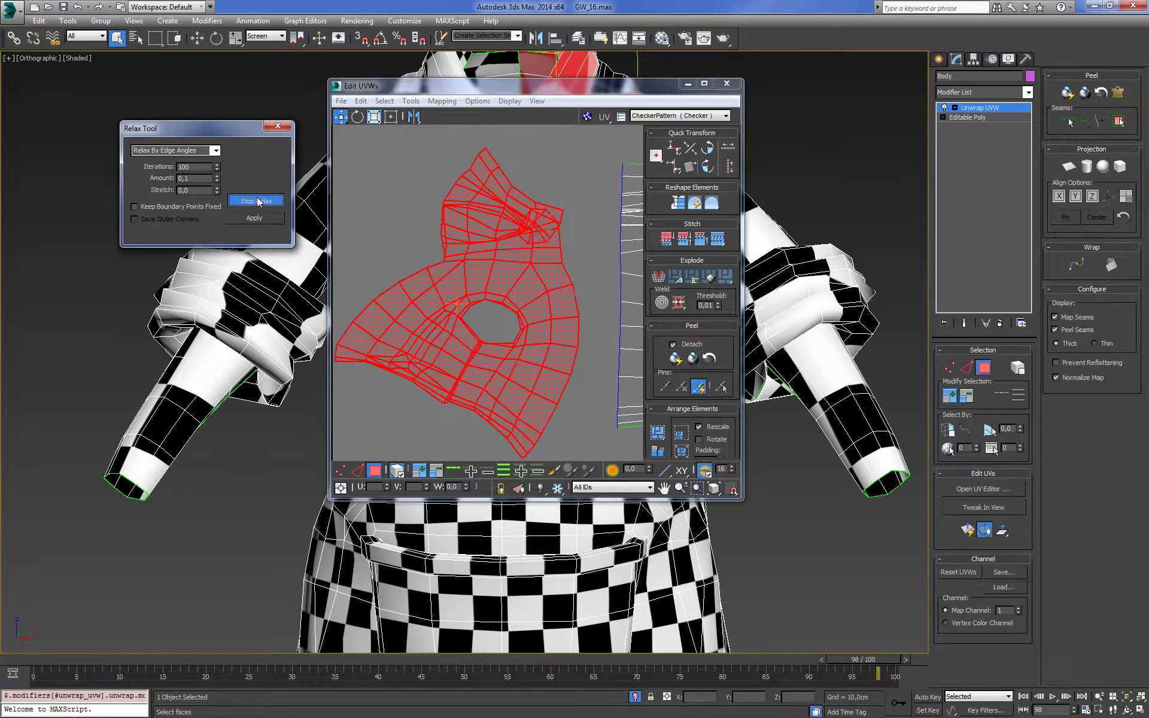
pyautogui.click(508, 261)
# Reselect the left half and relax it by edge angles again
pyautogui.click(497, 310)
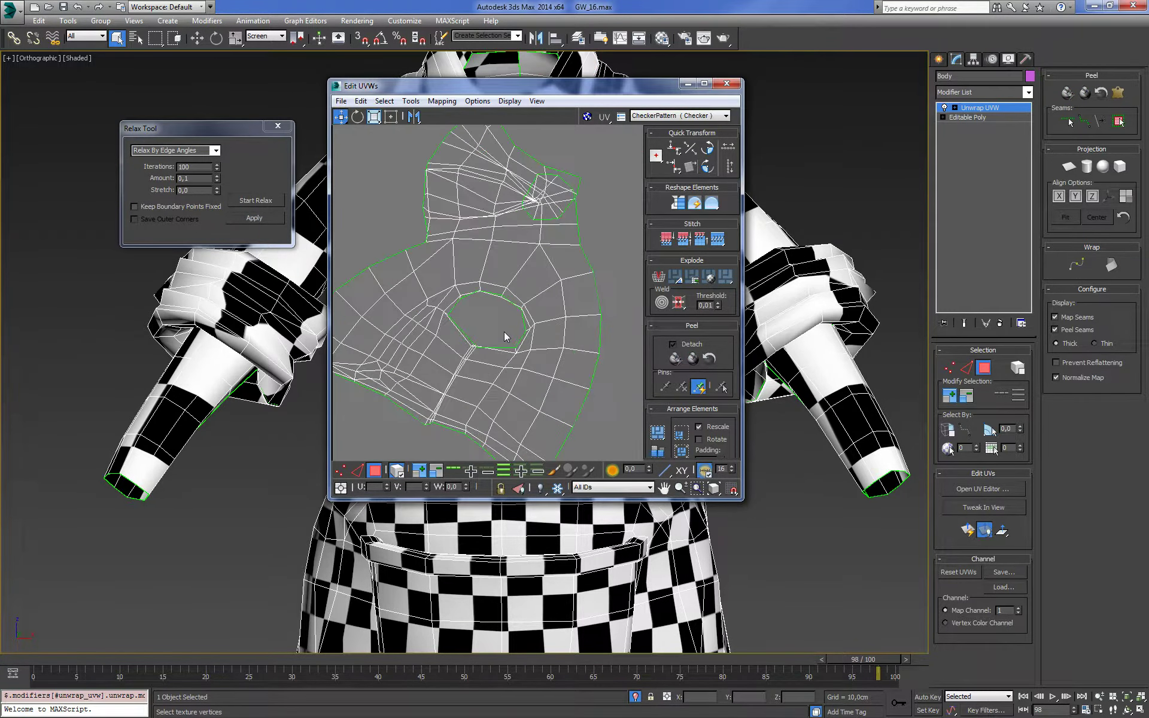
pyautogui.scroll(-5, 504, 332)
pyautogui.scroll(3, 494, 318)
pyautogui.click(494, 318)
pyautogui.click(255, 200)
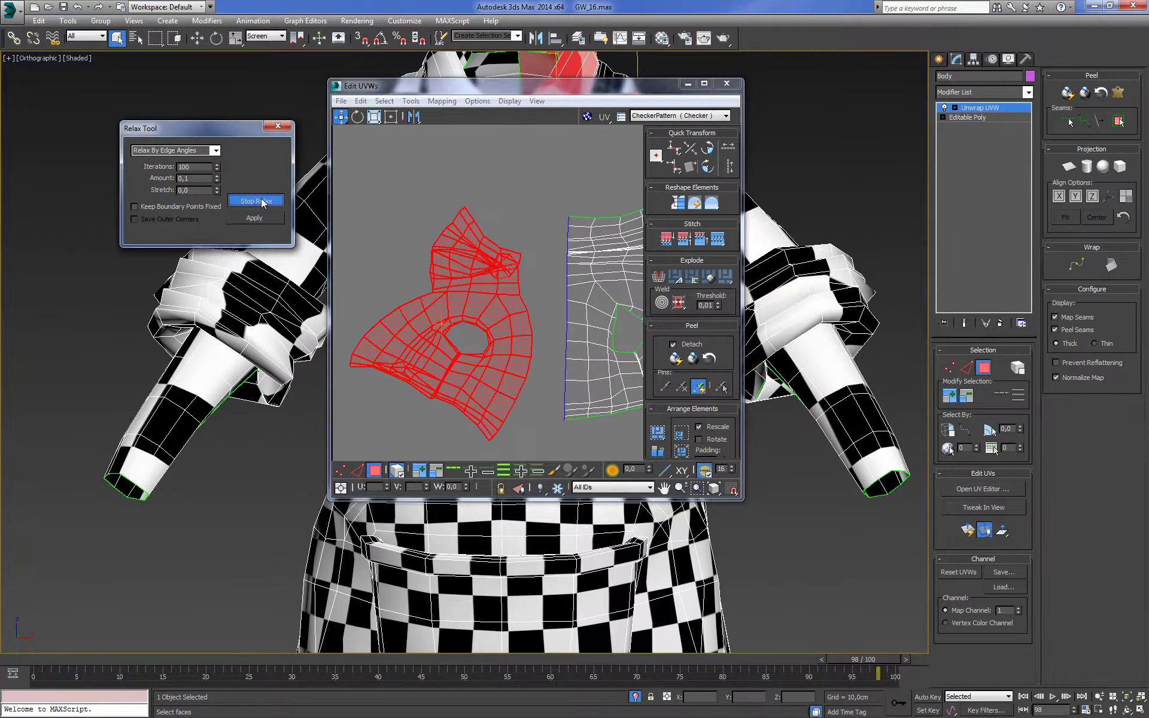
pyautogui.click(651, 229)
# Select the right half, relax it by edge angles, then deselect it
pyautogui.moveTo(634, 228); pyautogui.dragTo(508, 195, button='middle')
pyautogui.click(515, 251)
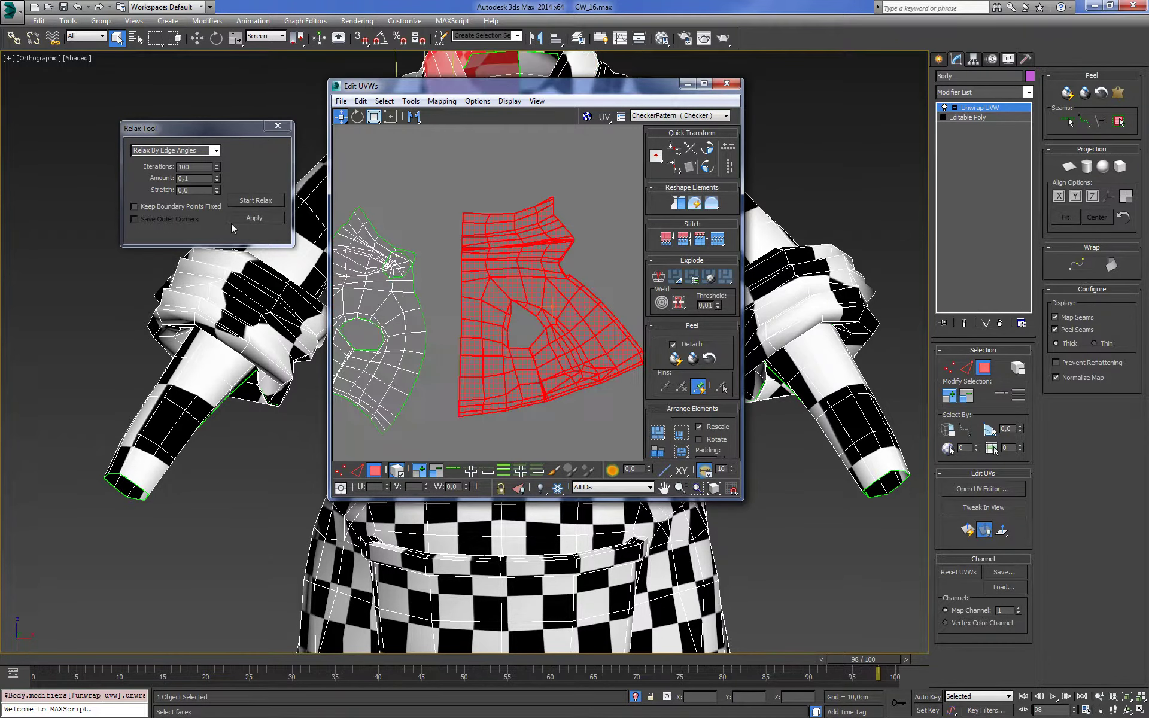
pyautogui.click(255, 201)
pyautogui.click(255, 200)
pyautogui.click(380, 204)
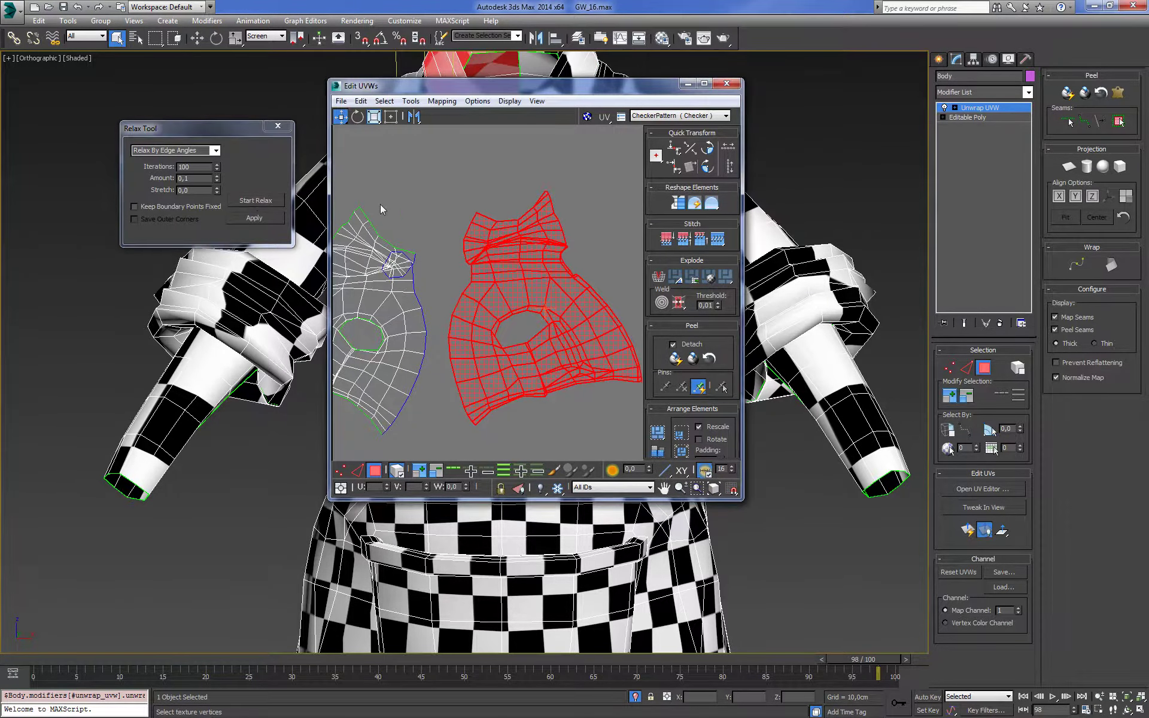
# Move the UV editor aside and orbit the 3D view around the shoulder and collar
pyautogui.scroll(2, 538, 269)
pyautogui.moveTo(590, 264); pyautogui.dragTo(561, 268, button='middle')
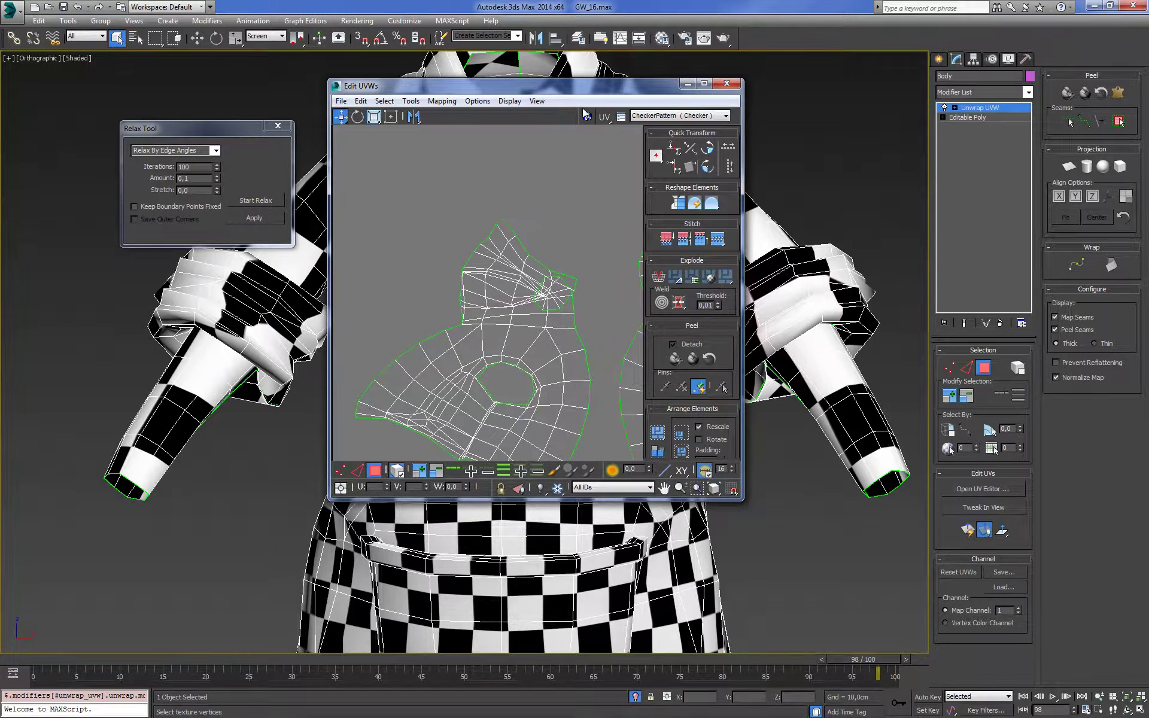
pyautogui.moveTo(583, 85); pyautogui.dragTo(841, 156)
pyautogui.scroll(4, 438, 338)
pyautogui.moveTo(438, 338)
pyautogui.keyDown('alt'); pyautogui.mouseDown(button='middle')
pyautogui.moveTo(284, 338)
pyautogui.moveTo(335, 338)
pyautogui.mouseUp(button='middle'); pyautogui.keyUp('alt')
pyautogui.moveTo(891, 454); pyautogui.dragTo(885, 446, button='middle')
pyautogui.scroll(4, 468, 387)
# Switch to edge selection (2) and show the model in wireframe (F3)
pyautogui.scroll(-2, 469, 387)
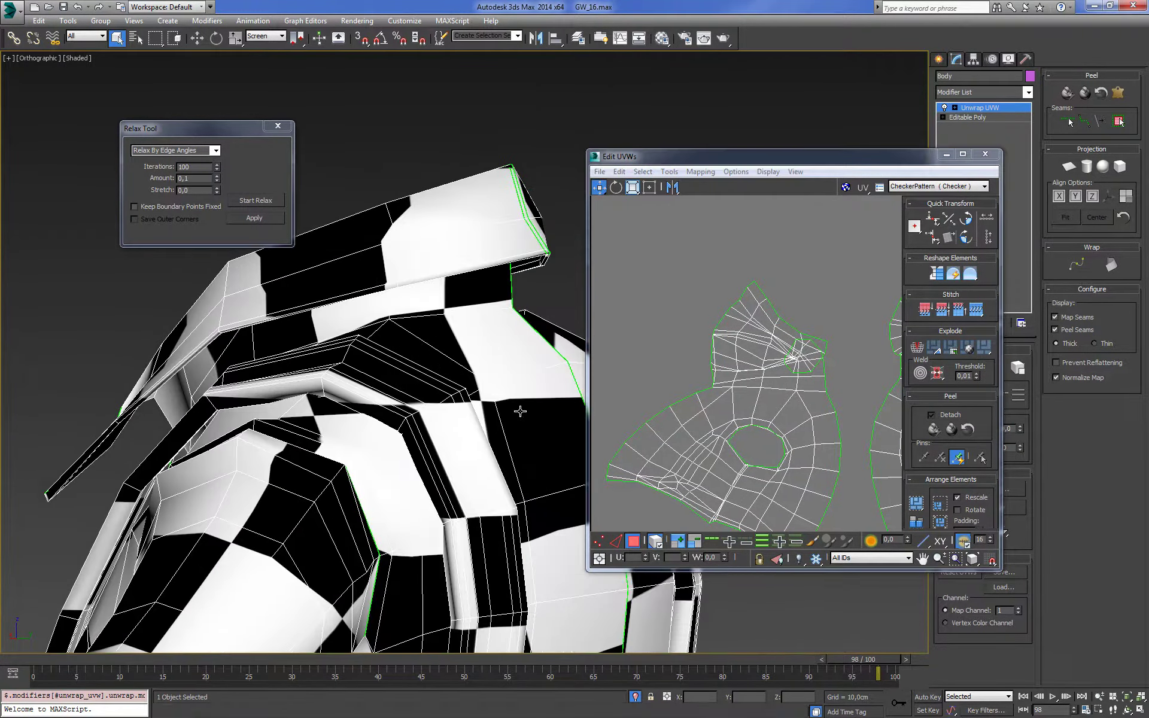
pyautogui.press('2')
pyautogui.scroll(2, 478, 419)
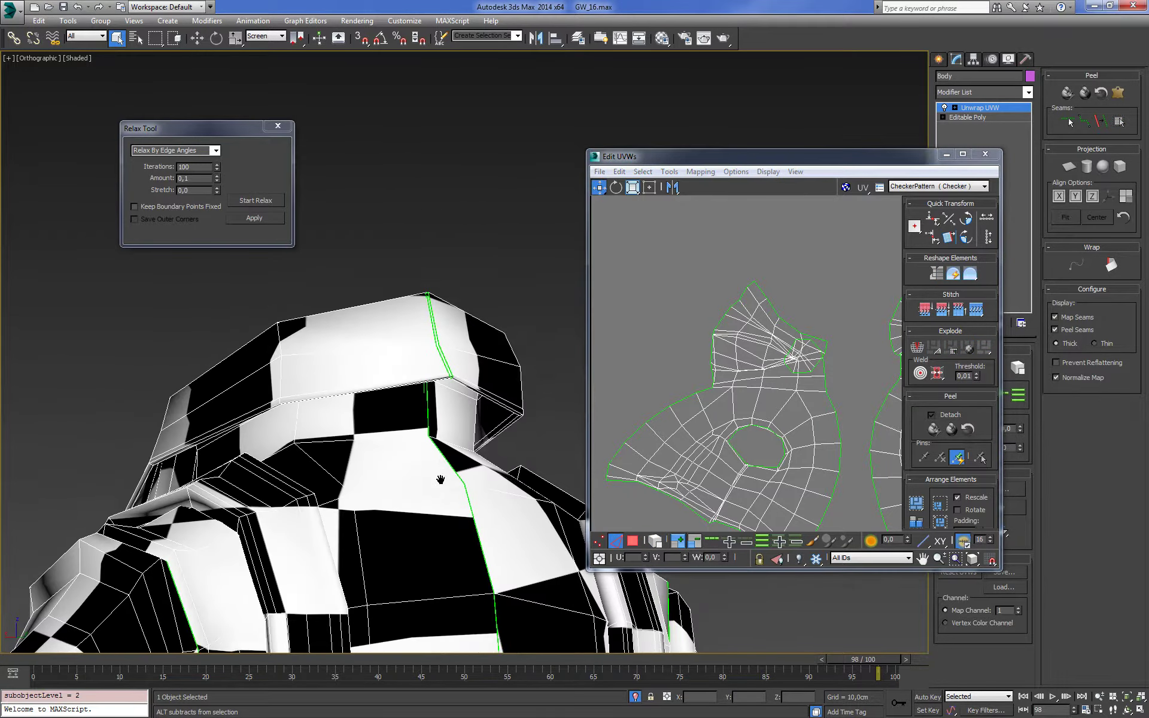
pyautogui.scroll(2, 443, 473)
pyautogui.scroll(2, 455, 407)
pyautogui.scroll(2, 456, 384)
pyautogui.press('F3')
# Select the two adjacent collar-corner edges and bring up the UV operations menu
pyautogui.click(456, 384)
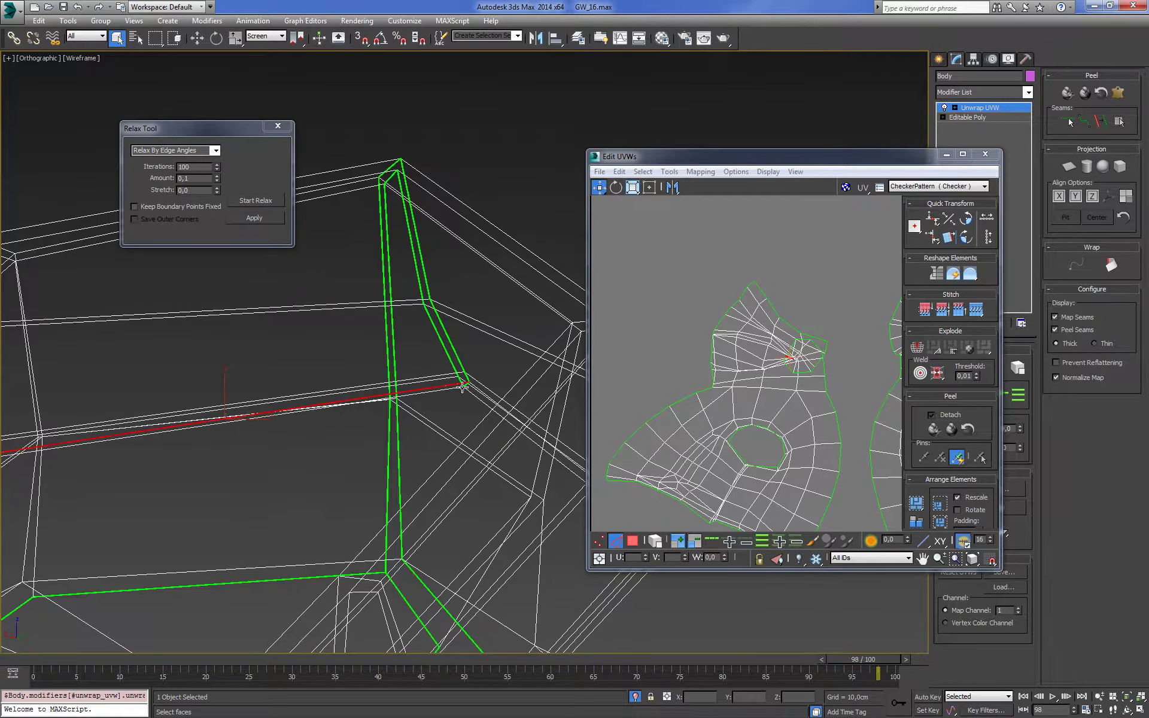
pyautogui.scroll(2, 461, 390)
pyautogui.scroll(-3, 725, 397)
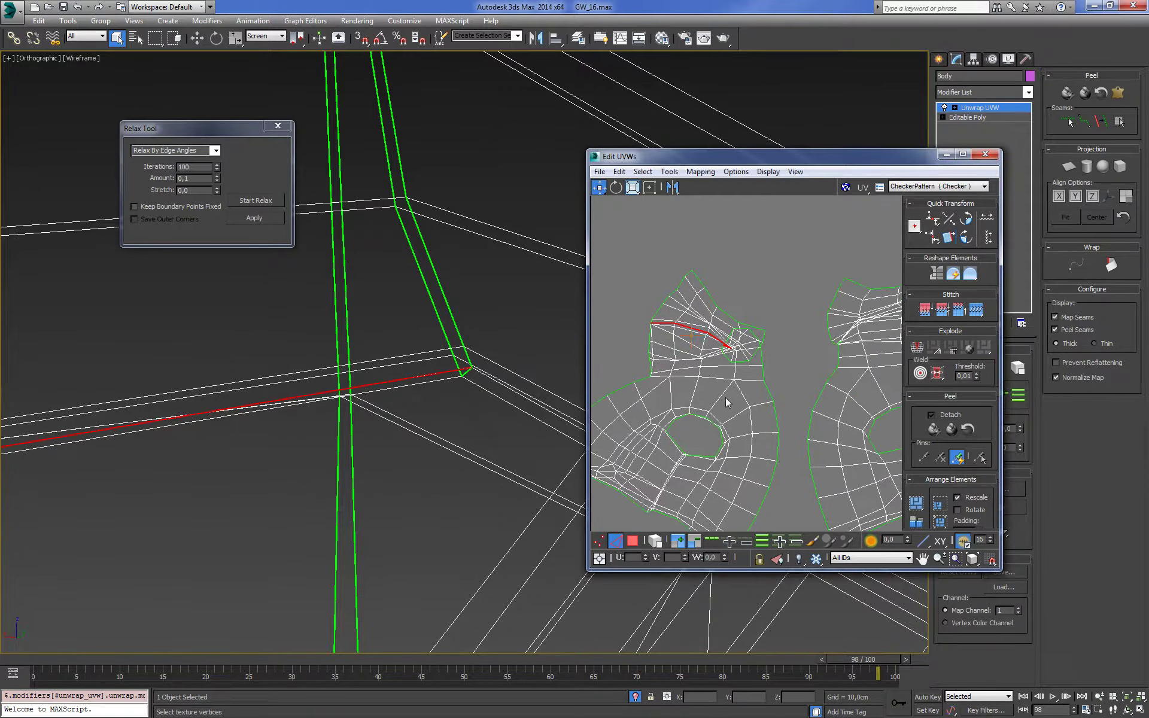
pyautogui.scroll(-2, 726, 397)
pyautogui.scroll(3, 725, 397)
pyautogui.scroll(-2, 309, 383)
pyautogui.moveTo(309, 383)
pyautogui.keyDown('alt'); pyautogui.mouseDown(button='middle')
pyautogui.moveTo(359, 377)
pyautogui.moveTo(465, 400)
pyautogui.moveTo(295, 403)
pyautogui.mouseUp(button='middle'); pyautogui.keyUp('alt')
pyautogui.keyDown('ctrl'); pyautogui.click(290, 405); pyautogui.keyUp('ctrl')
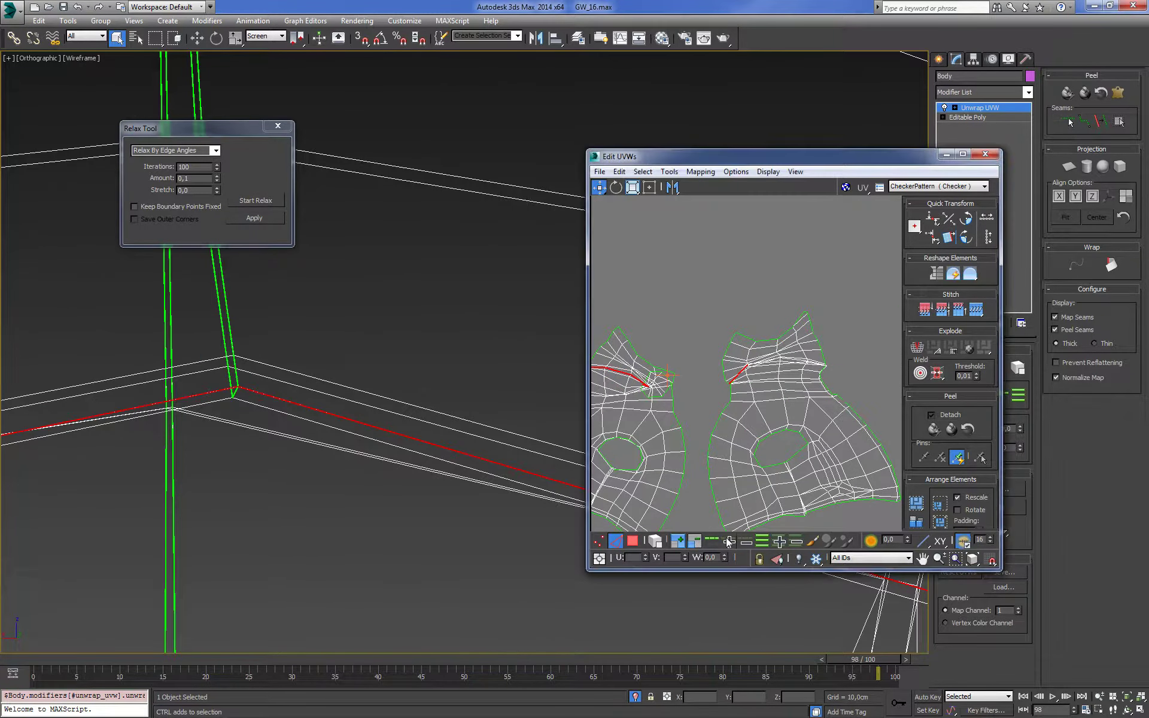
pyautogui.scroll(2, 691, 399)
pyautogui.rightClick(712, 297)
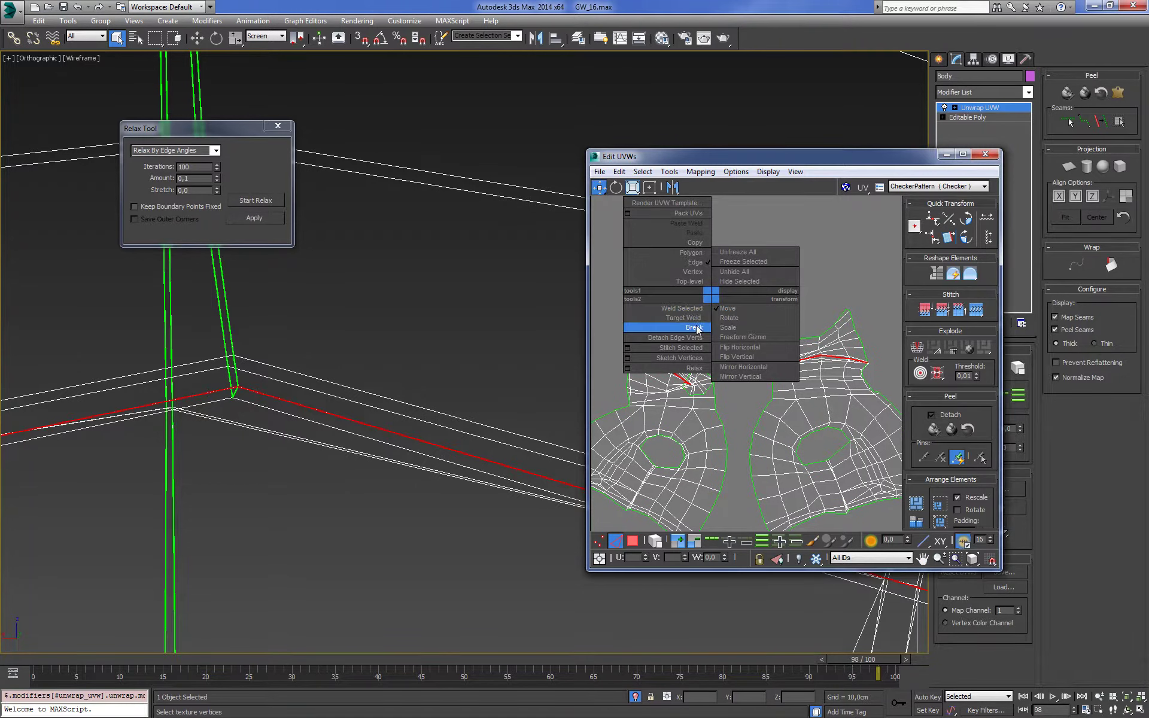
# Split the collar edges into a seam and move the two bow-shaped collar islands upward
pyautogui.click(695, 327)
pyautogui.press('3')
pyautogui.moveTo(665, 351); pyautogui.dragTo(682, 314)
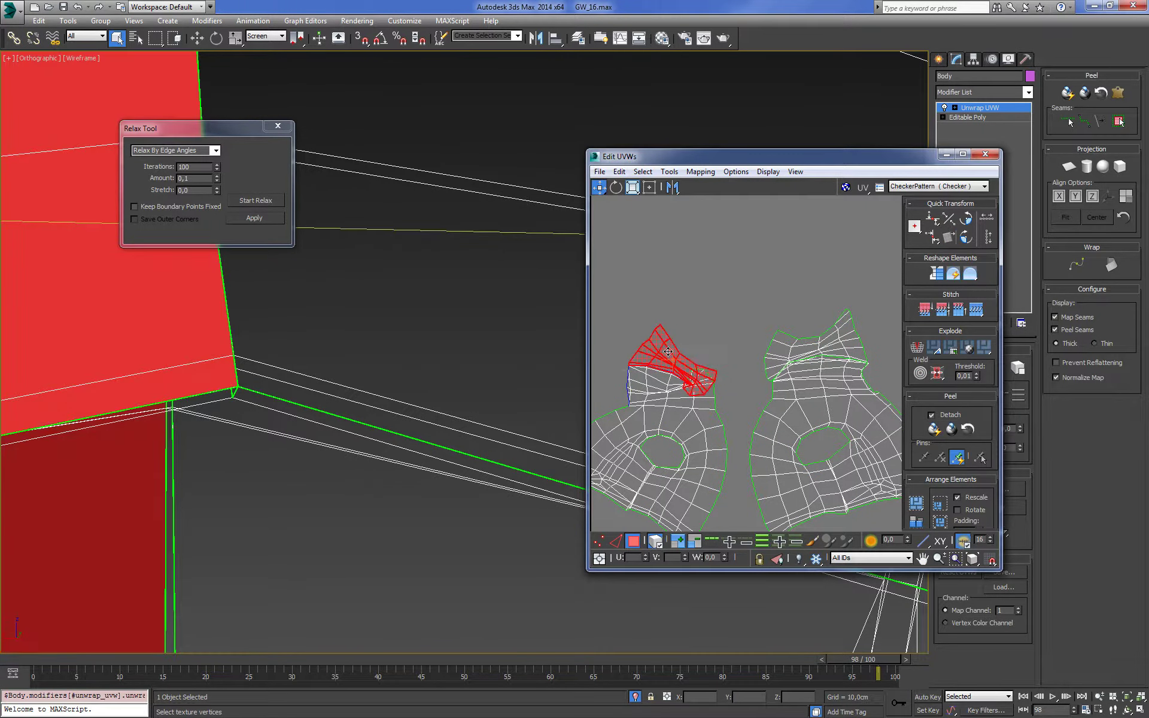
pyautogui.moveTo(823, 335); pyautogui.dragTo(817, 317)
# Relax both bow-shaped collar islands, then clear the selection
pyautogui.click(255, 200)
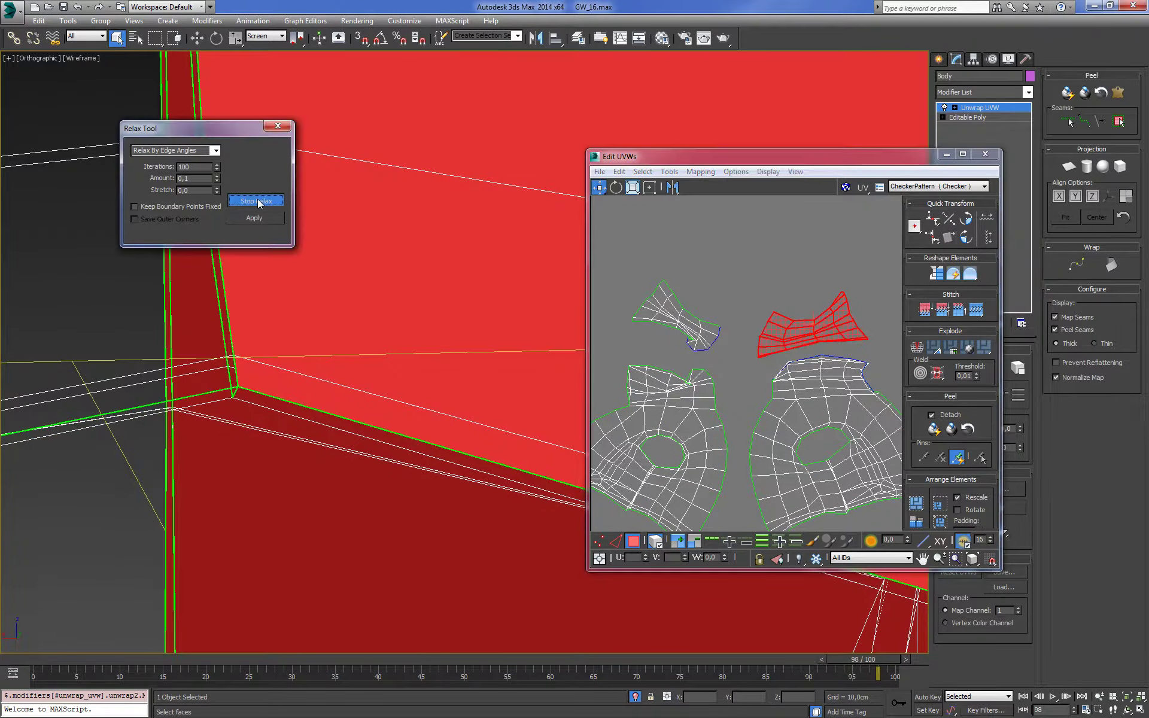
pyautogui.click(676, 317)
pyautogui.click(267, 207)
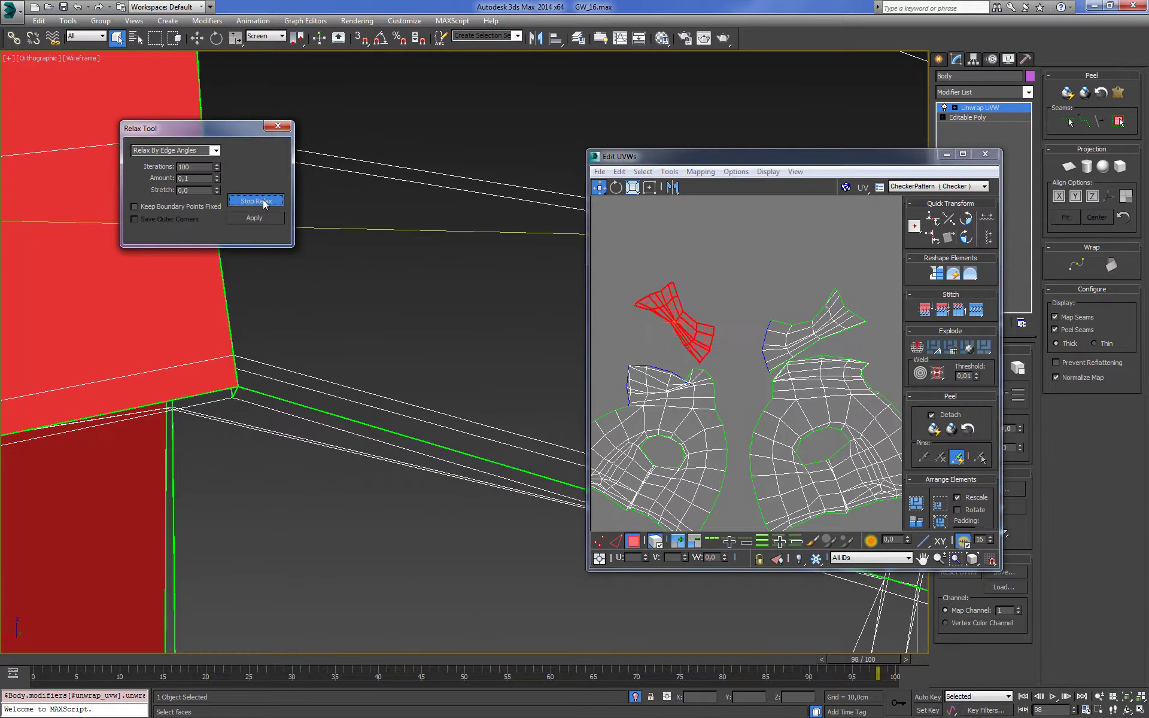
pyautogui.press('1')
# Relax both large shirt islands using Relax By Polygon Angles
pyautogui.click(711, 419)
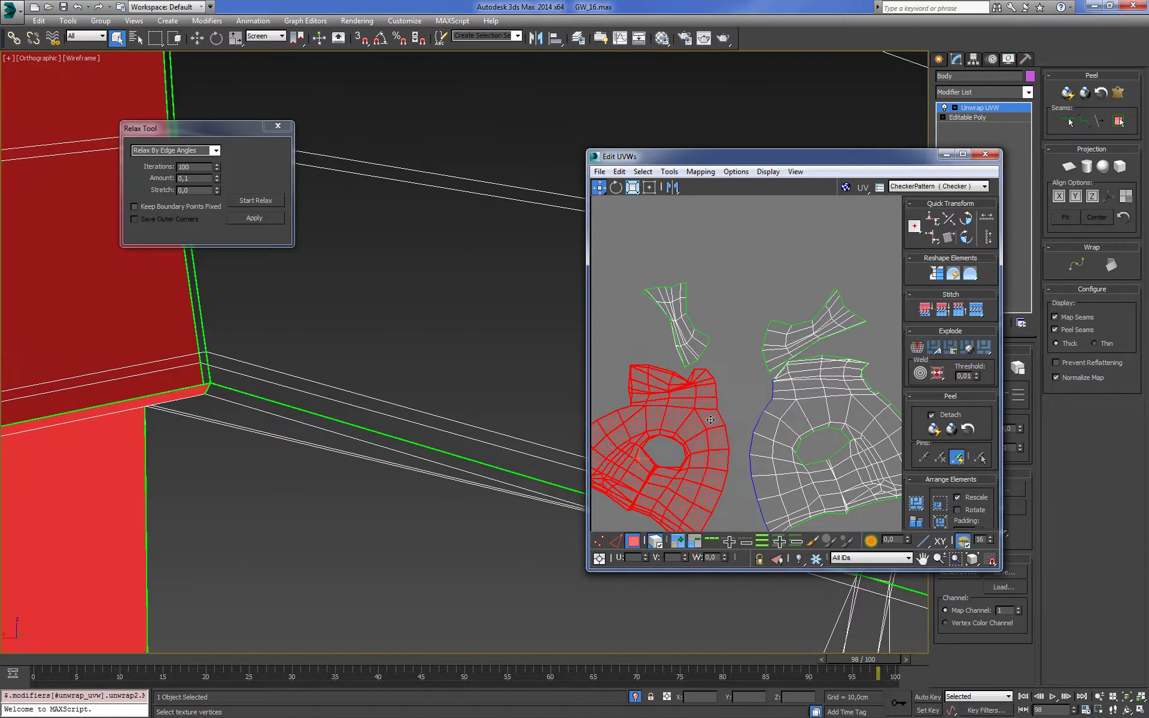
pyautogui.keyDown('ctrl'); pyautogui.click(777, 429); pyautogui.keyUp('ctrl')
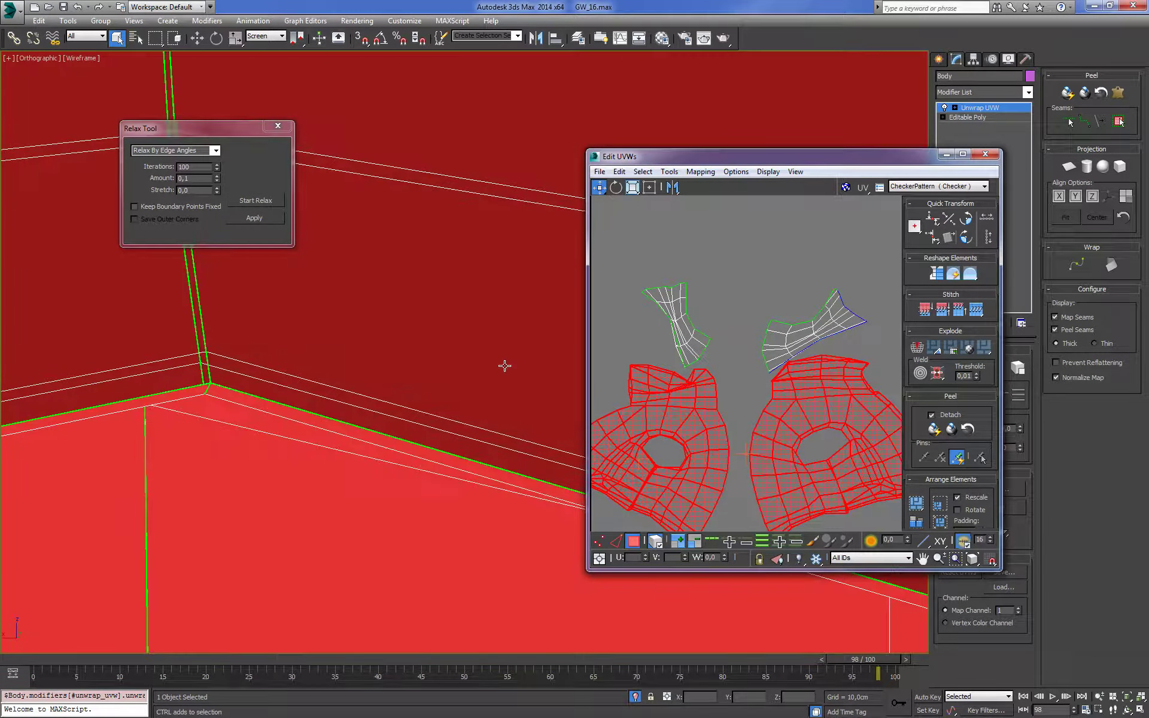
pyautogui.click(262, 202)
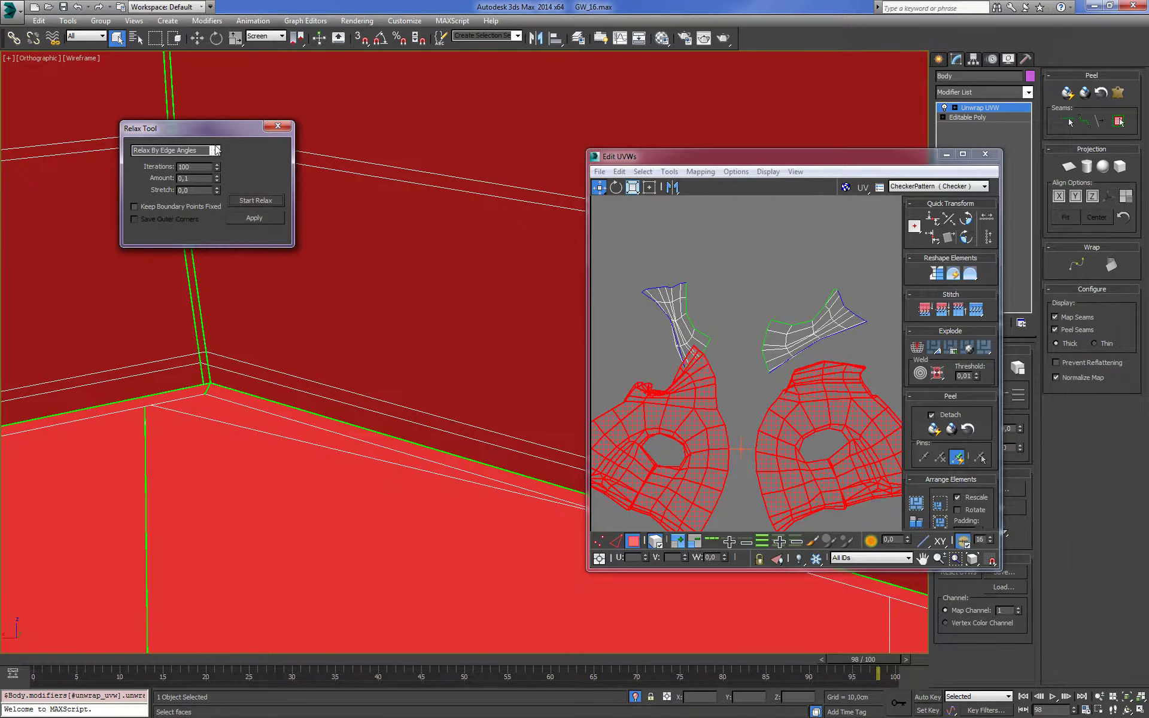
pyautogui.click(217, 150)
pyautogui.click(257, 201)
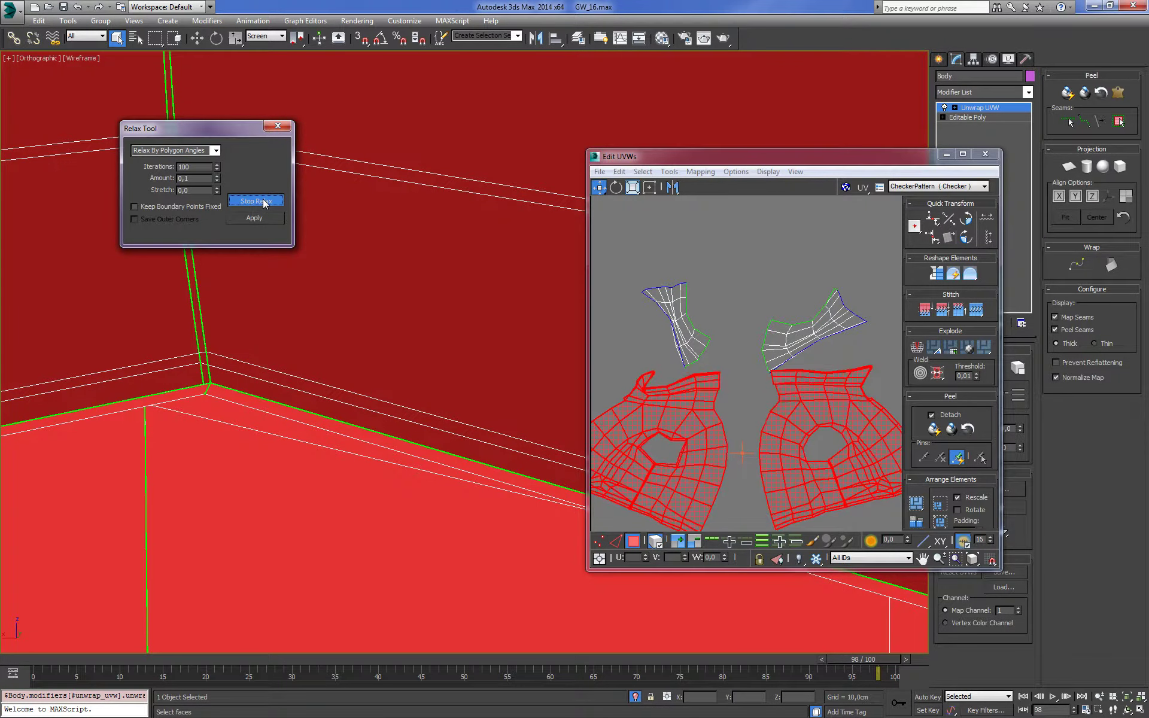
pyautogui.click(607, 237)
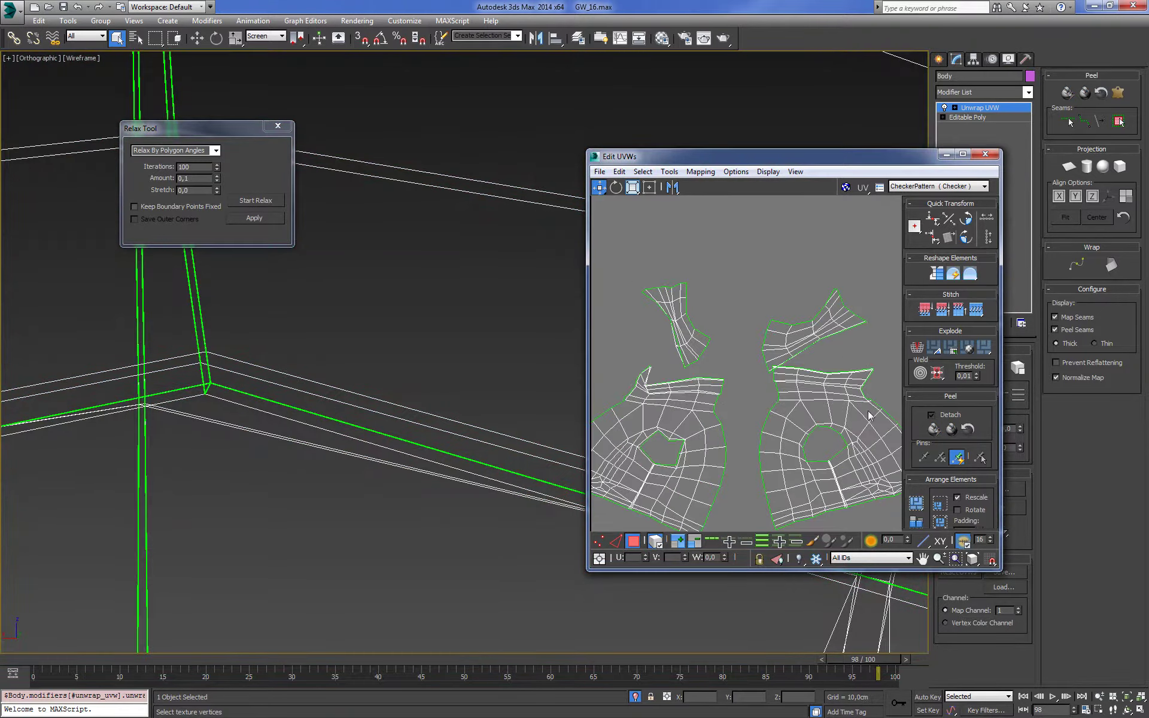
# Relax all islands by polygon angles with the Amount raised to 1,0
pyautogui.hotkey('ctrl', 'a')
pyautogui.click(261, 202)
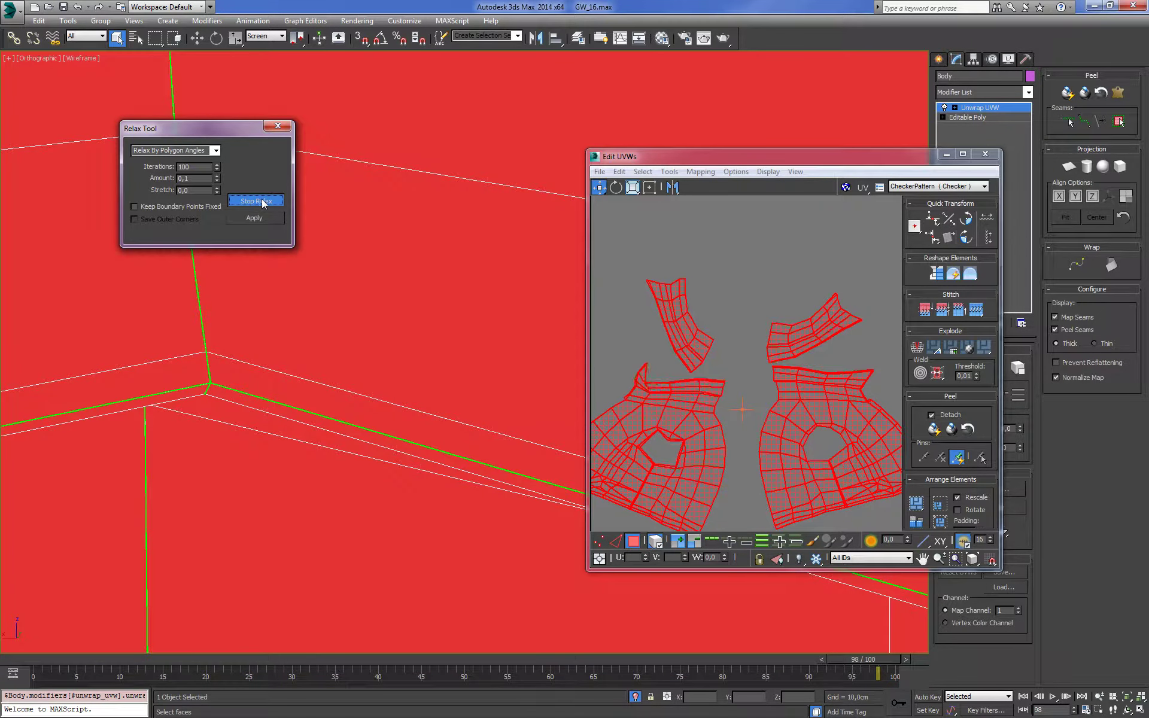
pyautogui.moveTo(217, 151); pyautogui.dragTo(231, 95)
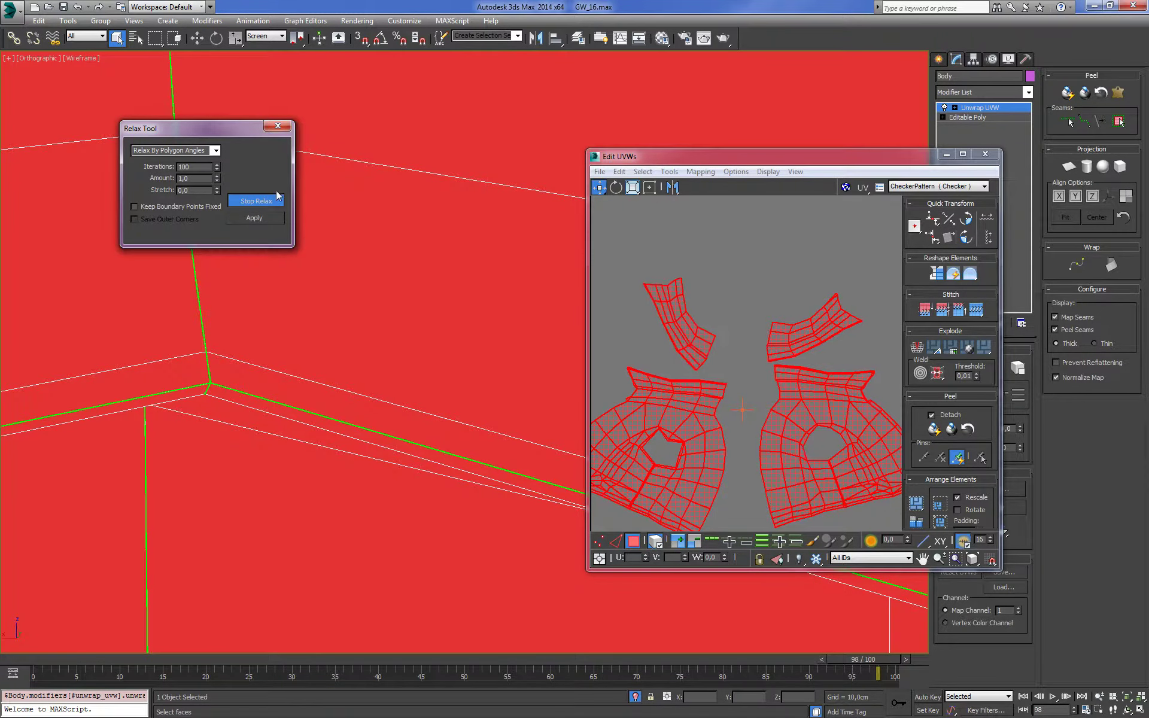
pyautogui.click(259, 201)
# Select the left large shirt island and rotate it about 30 degrees upright
pyautogui.click(779, 268)
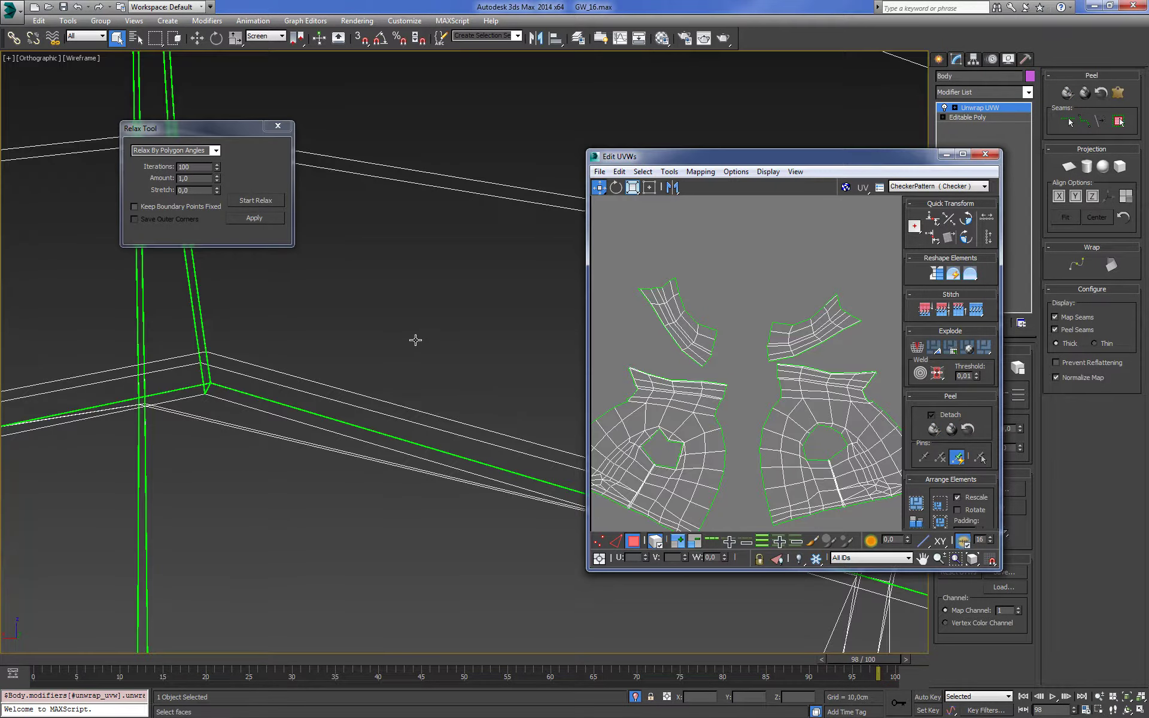
pyautogui.scroll(-3, 407, 341)
pyautogui.click(674, 331)
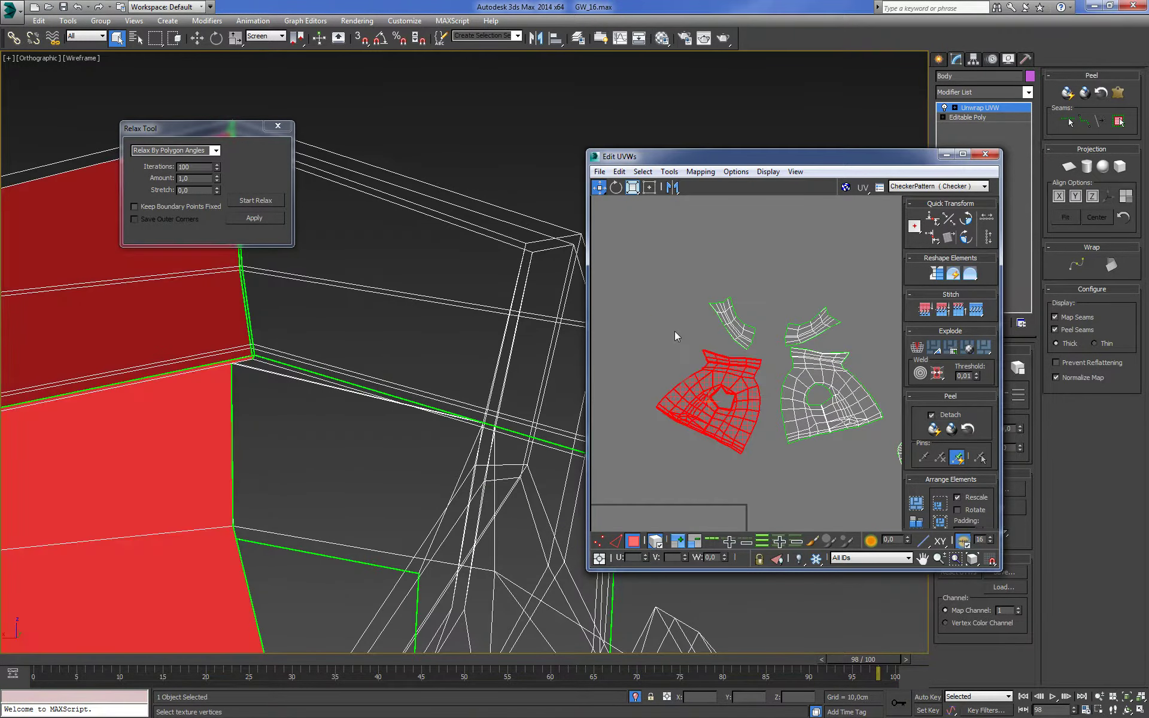
pyautogui.scroll(3, 688, 359)
pyautogui.moveTo(688, 359); pyautogui.dragTo(714, 318, button='middle')
pyautogui.press('e')
pyautogui.moveTo(715, 395)
pyautogui.mouseDown()
pyautogui.moveTo(712, 406)
pyautogui.moveTo(680, 357)
pyautogui.mouseUp()
# Move the rotated island into position beside the other large island
pyautogui.click(599, 187)
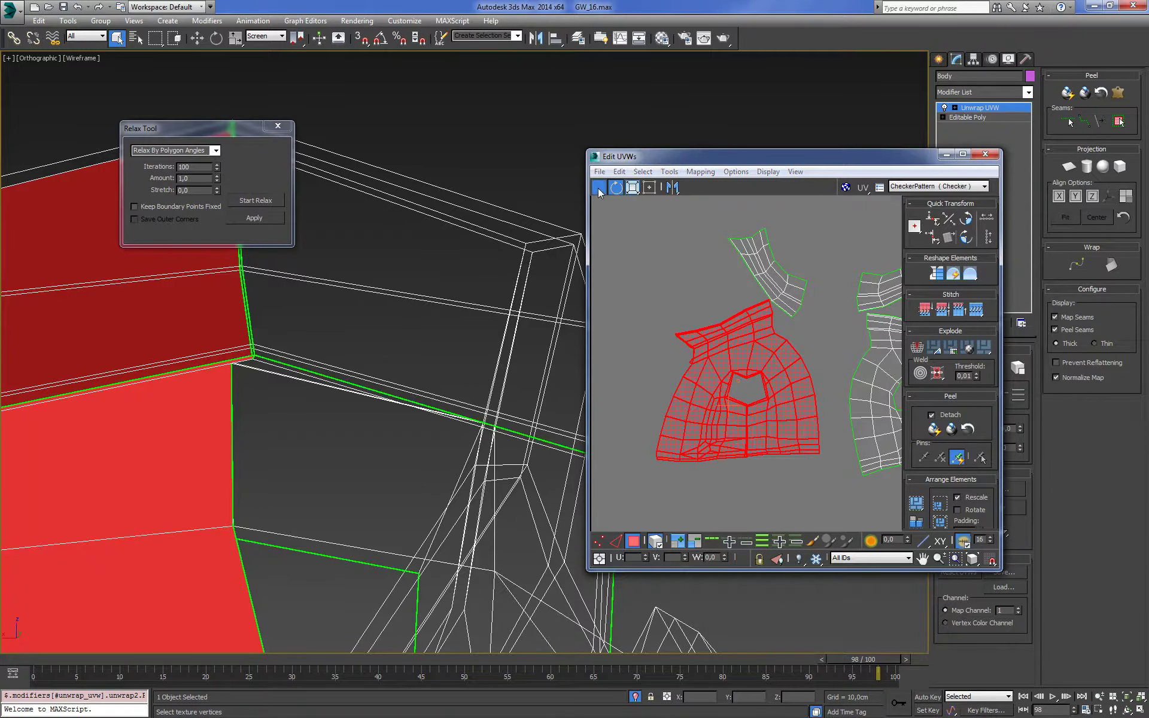
pyautogui.moveTo(688, 359); pyautogui.dragTo(632, 347, button='middle')
pyautogui.moveTo(742, 432)
pyautogui.mouseDown()
pyautogui.moveTo(727, 432)
pyautogui.moveTo(809, 418)
pyautogui.mouseUp()
pyautogui.press('e')
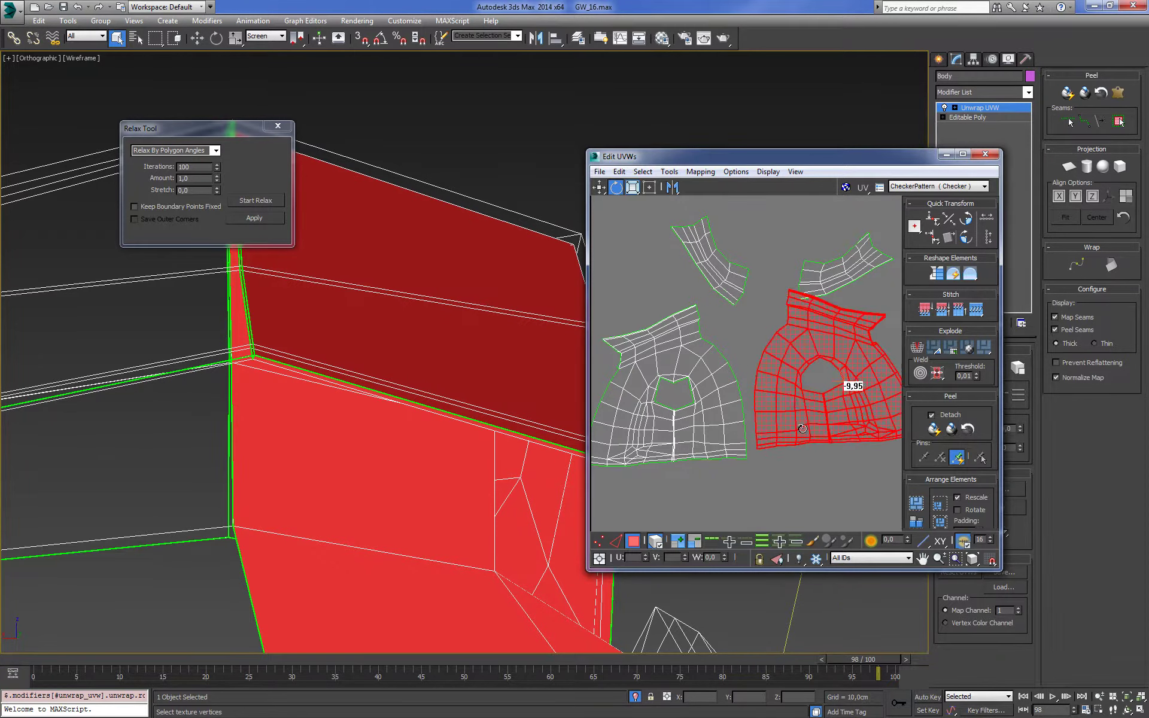
pyautogui.click(599, 188)
# Nudge the island down slightly, deselect it, and switch to UV edge selection
pyautogui.moveTo(777, 371); pyautogui.dragTo(784, 396)
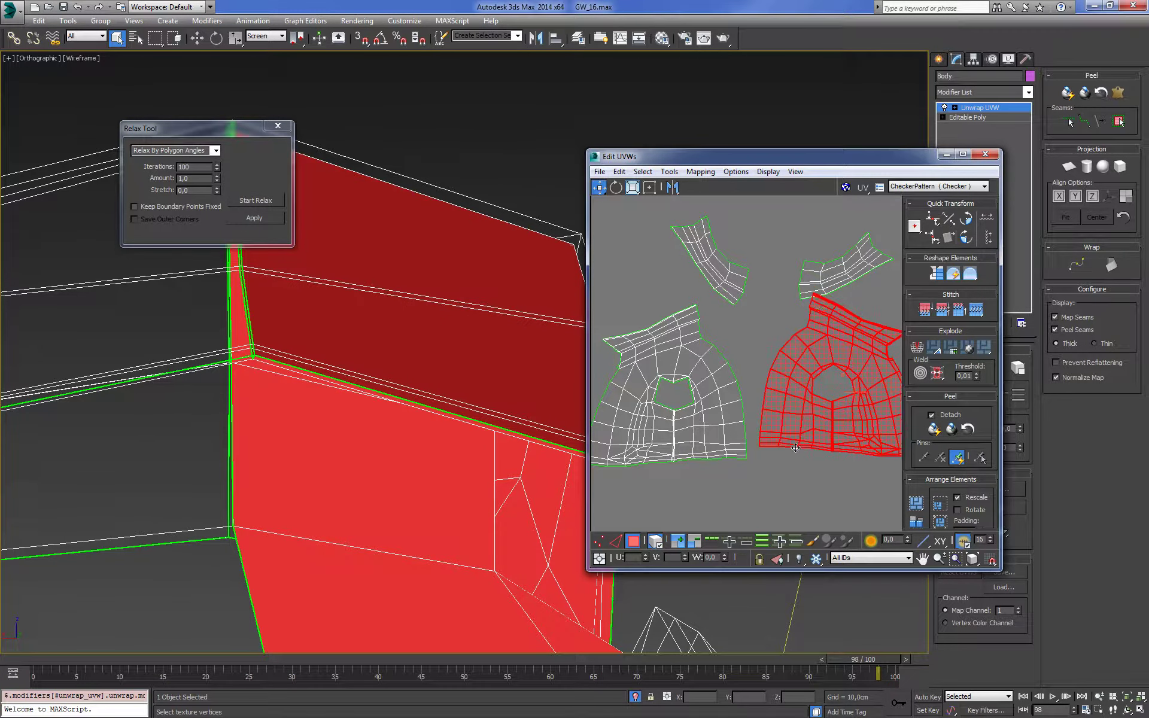
pyautogui.click(749, 329)
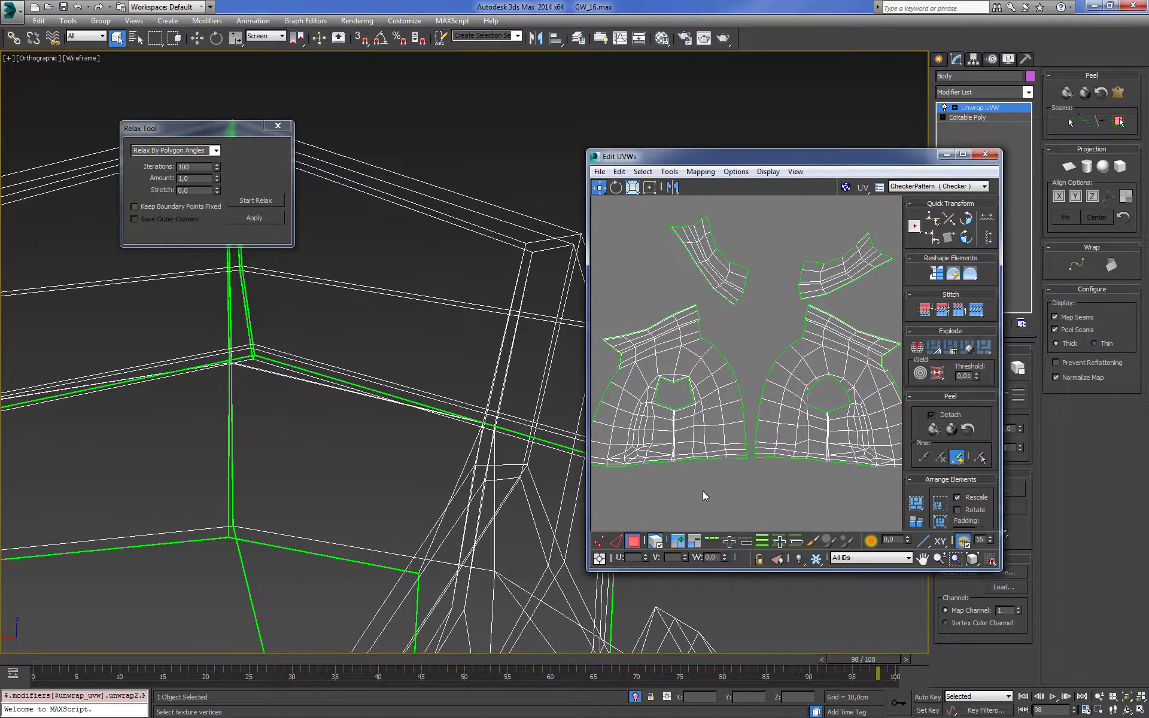
pyautogui.click(615, 542)
pyautogui.scroll(3, 712, 349)
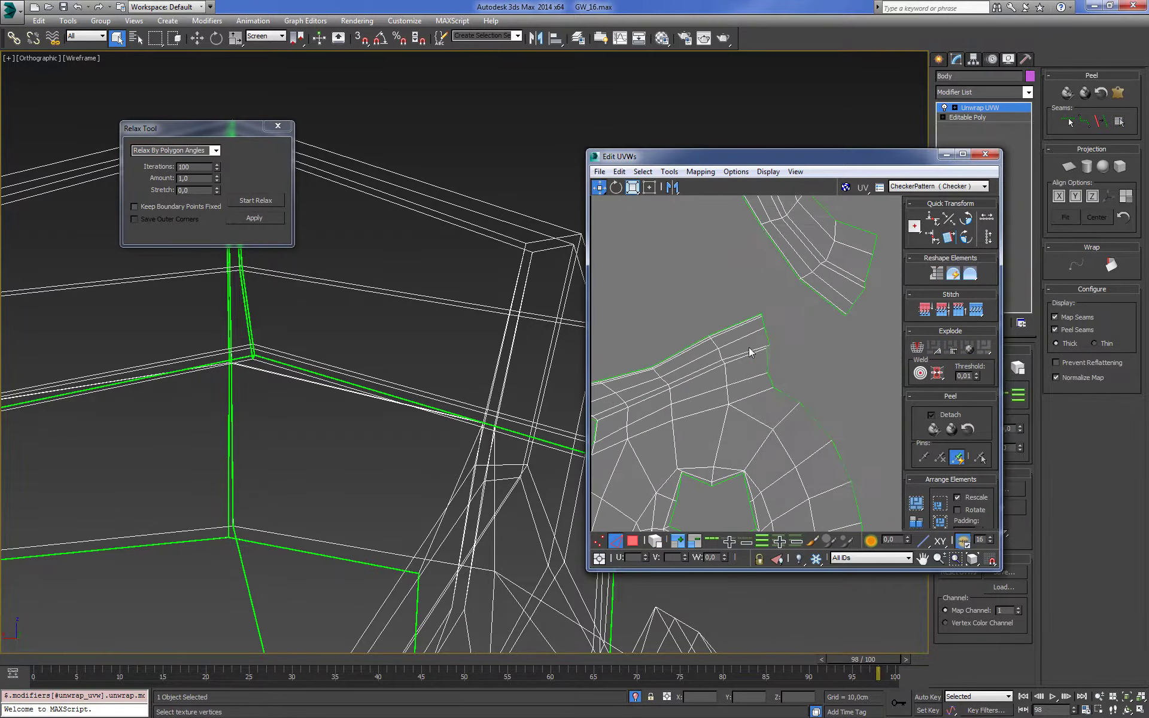
pyautogui.scroll(3, 751, 312)
pyautogui.scroll(2, 766, 332)
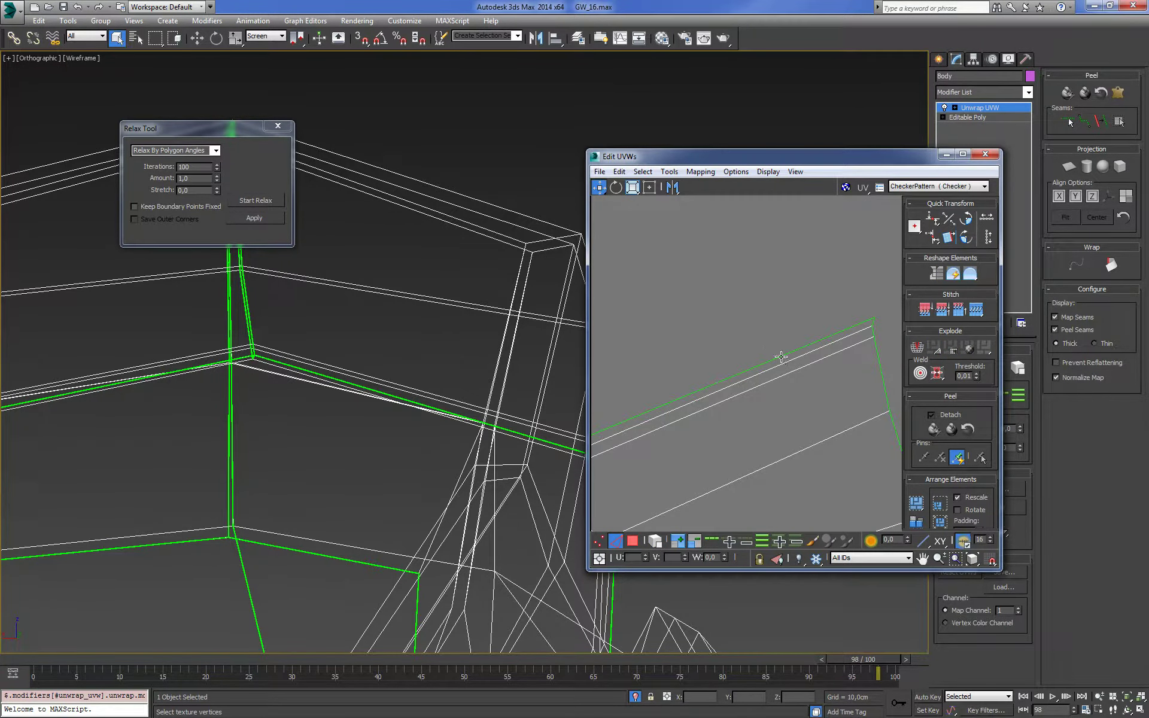
# Loop-select the shoulder border edge, trim the extras, and stitch it to its partner
pyautogui.click(781, 357)
pyautogui.scroll(-2, 781, 359)
pyautogui.scroll(-3, 791, 389)
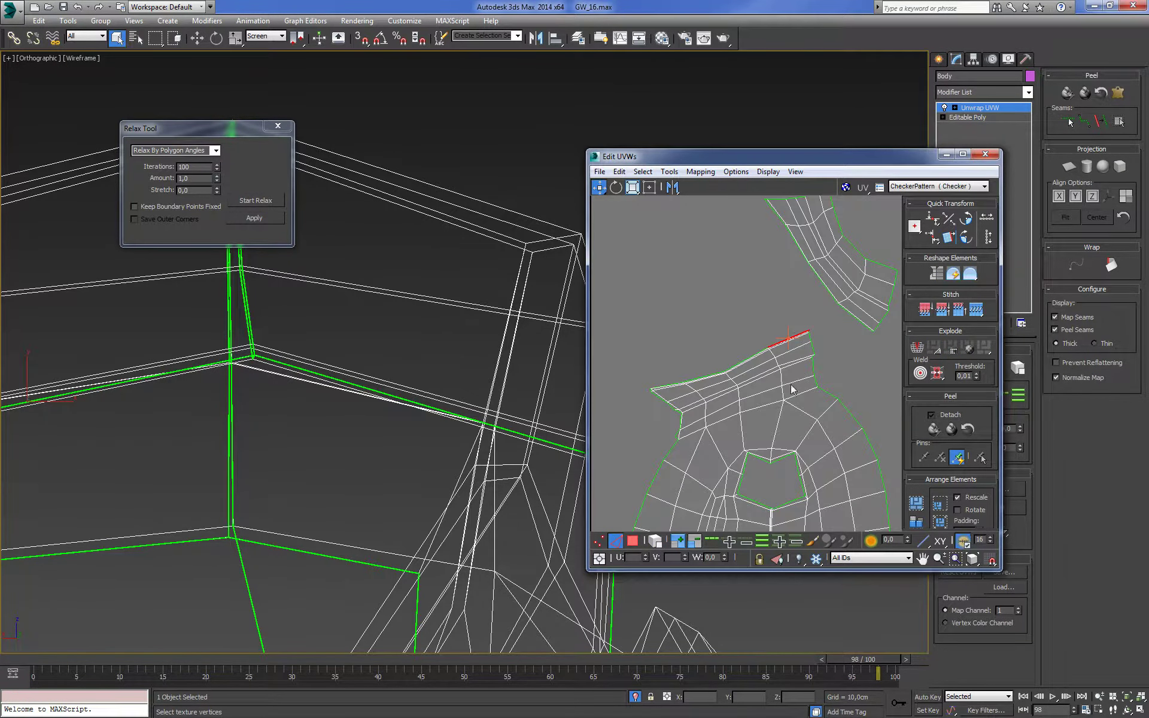
pyautogui.click(711, 540)
pyautogui.scroll(1, 772, 365)
pyautogui.scroll(1, 770, 359)
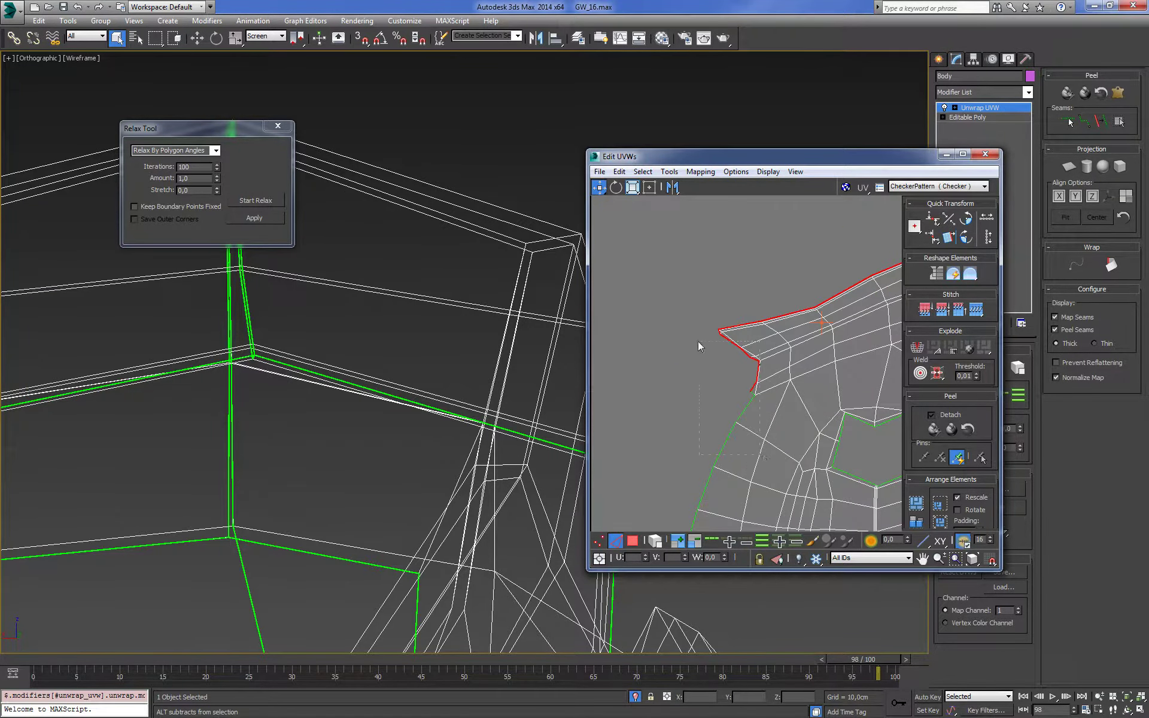
pyautogui.moveTo(698, 341); pyautogui.dragTo(700, 339)
pyautogui.scroll(-2, 826, 312)
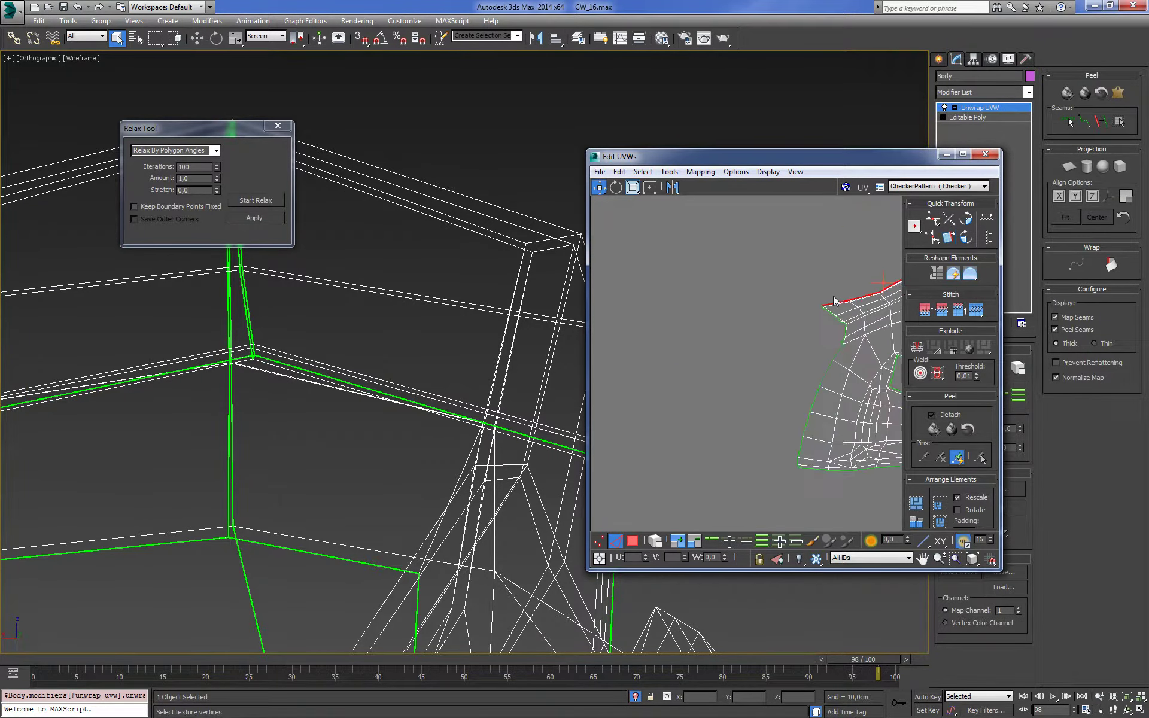
pyautogui.scroll(2, 782, 305)
pyautogui.scroll(1, 783, 309)
pyautogui.rightClick(791, 308)
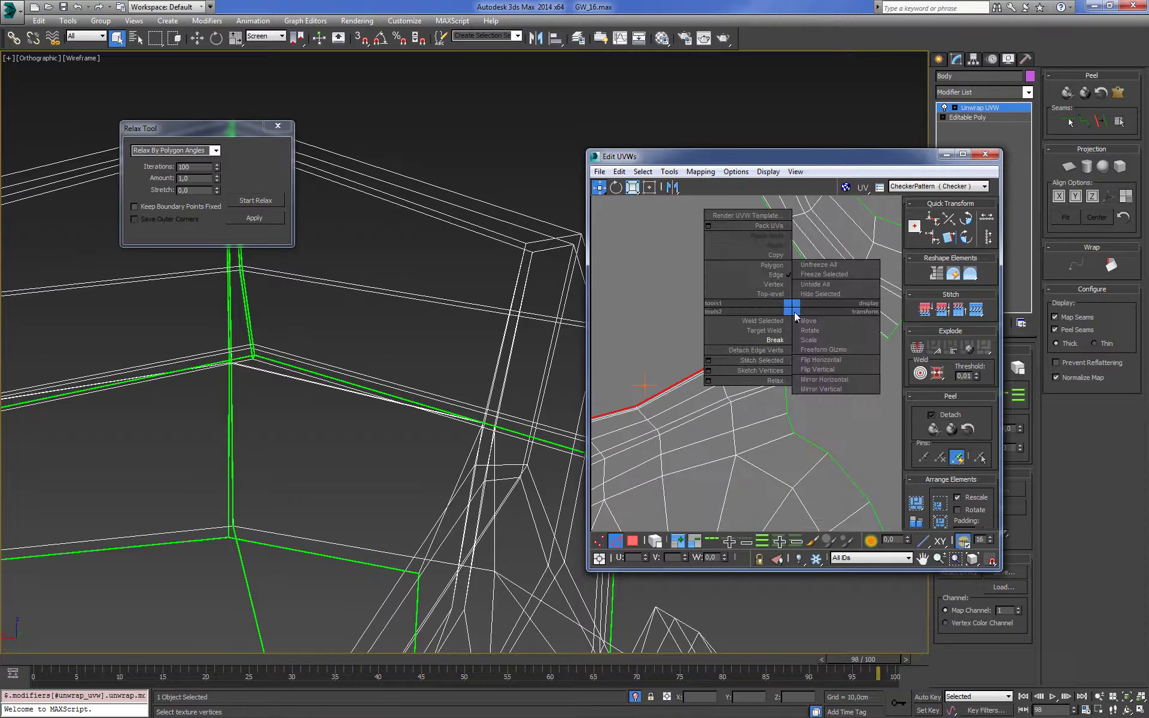
pyautogui.click(761, 360)
# Loop-select the other island's long top border, keep only the top edges, and stitch them
pyautogui.scroll(2, 831, 362)
pyautogui.scroll(1, 844, 371)
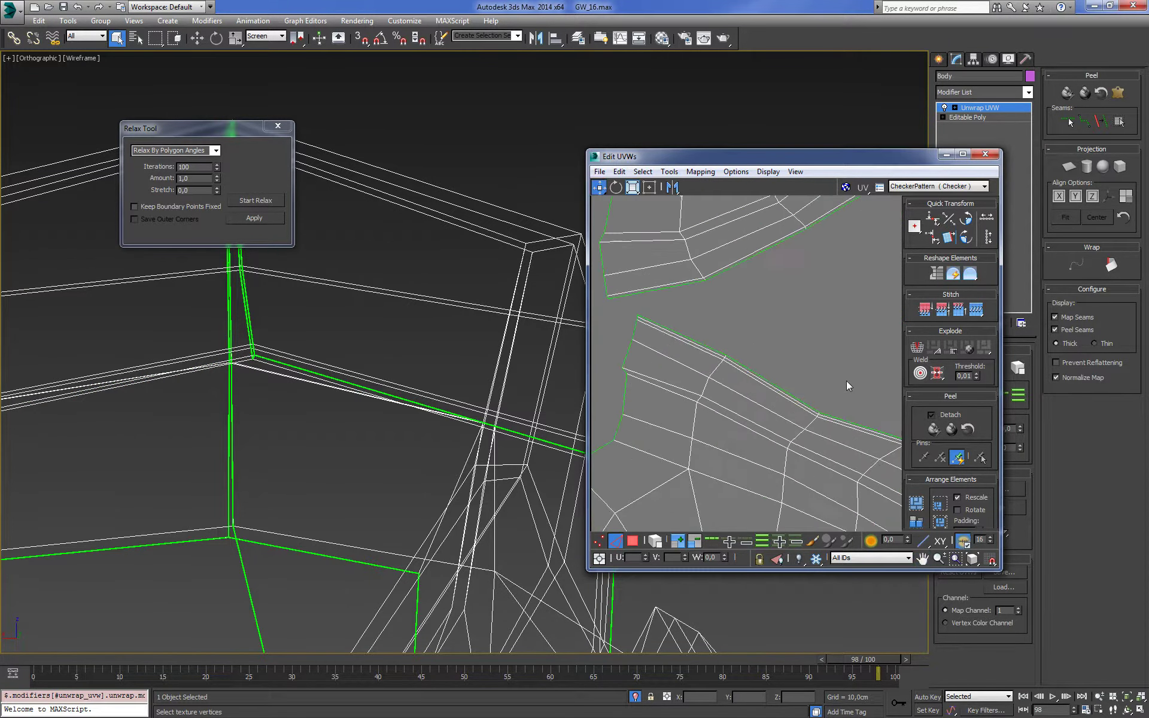
pyautogui.scroll(2, 766, 318)
pyautogui.scroll(2, 771, 321)
pyautogui.scroll(1, 776, 324)
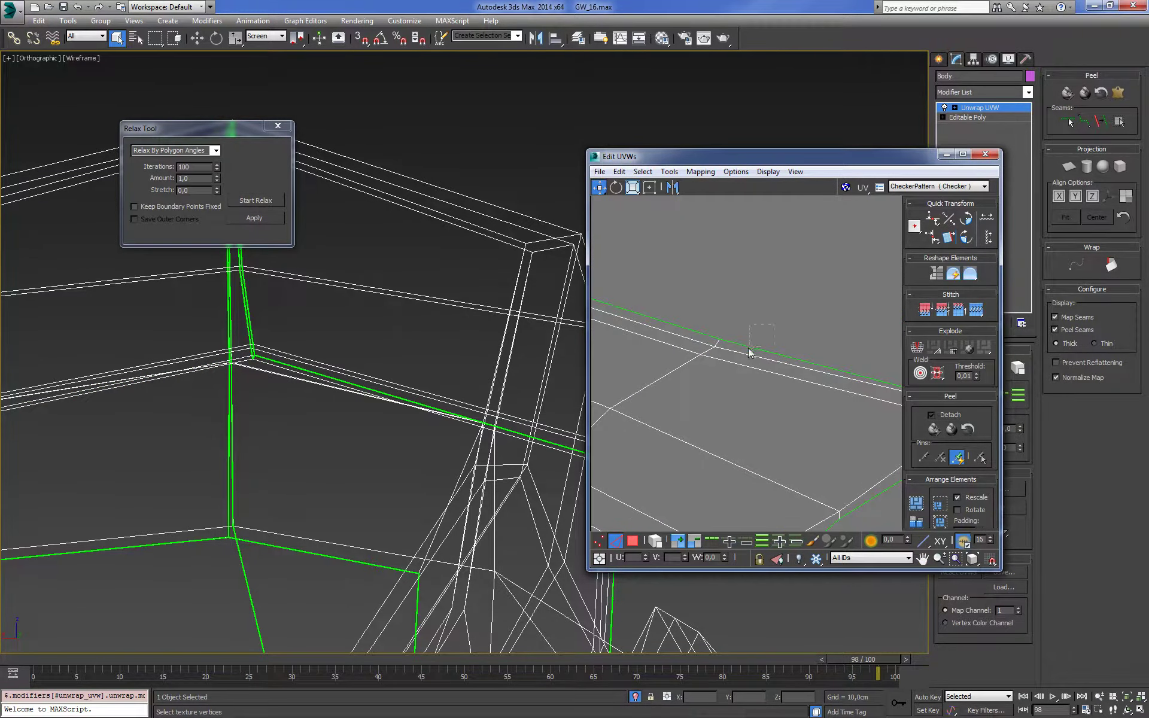
pyautogui.moveTo(749, 348); pyautogui.dragTo(749, 349)
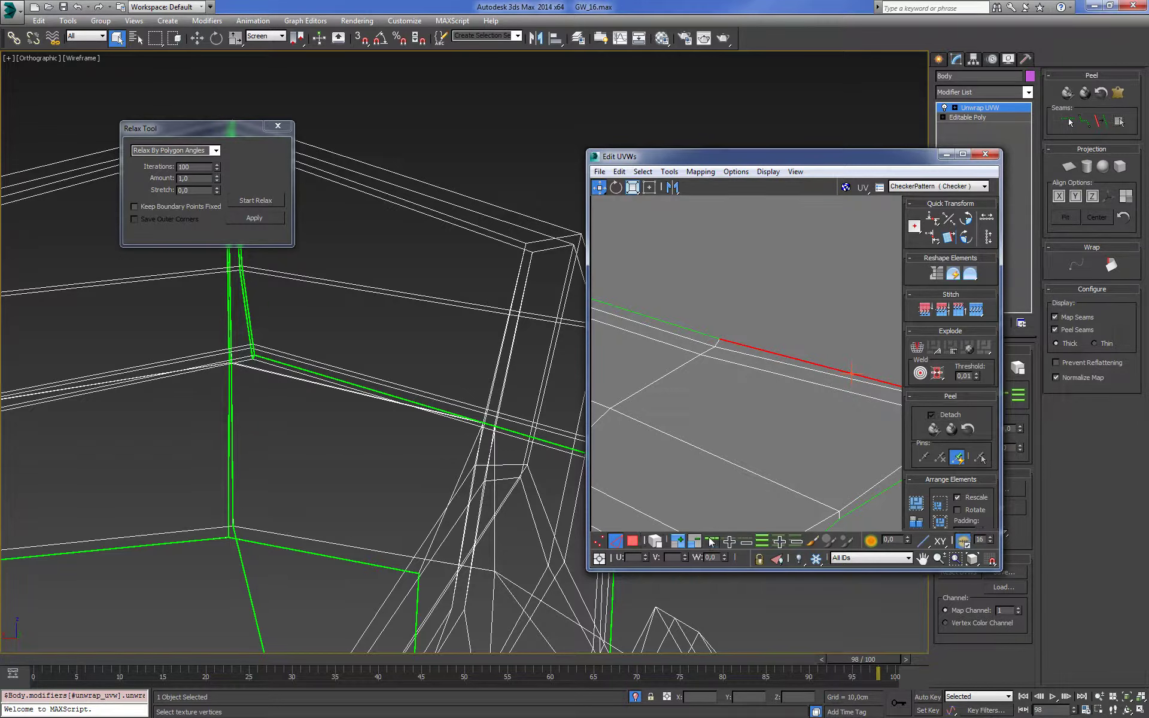
pyautogui.doubleClick(851, 373)
pyautogui.scroll(-2, 709, 369)
pyautogui.keyDown('alt'); pyautogui.moveTo(671, 422); pyautogui.dragTo(780, 476); pyautogui.keyUp('alt')
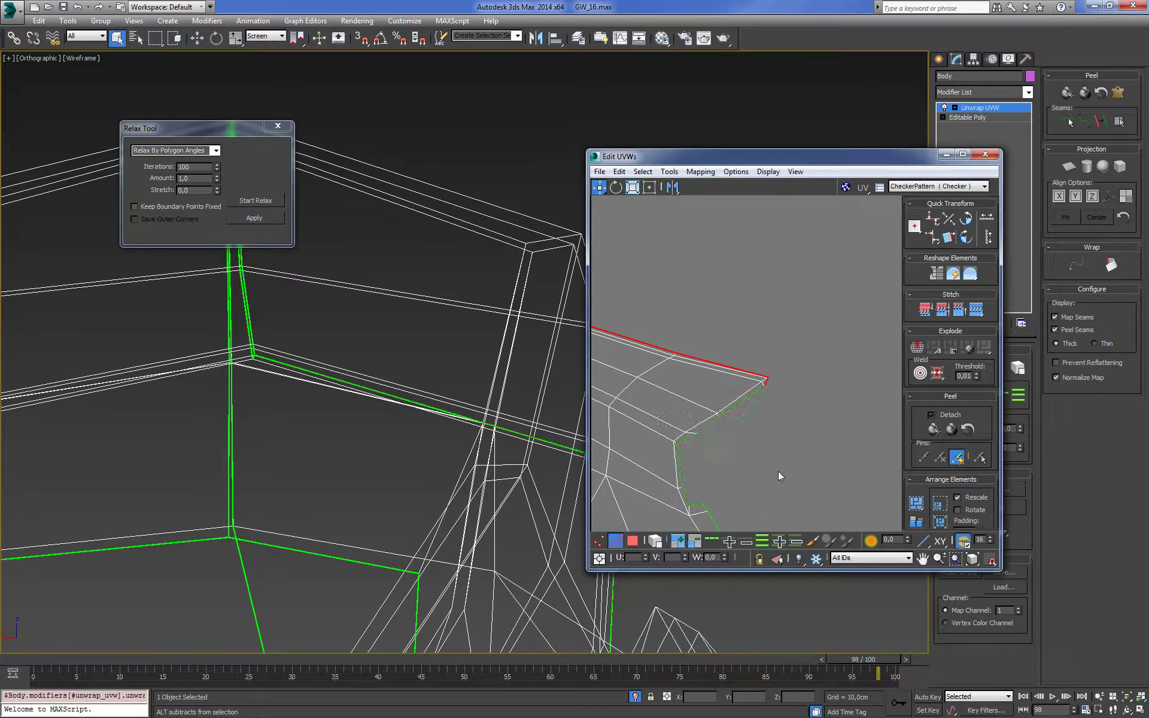
pyautogui.scroll(-2, 746, 347)
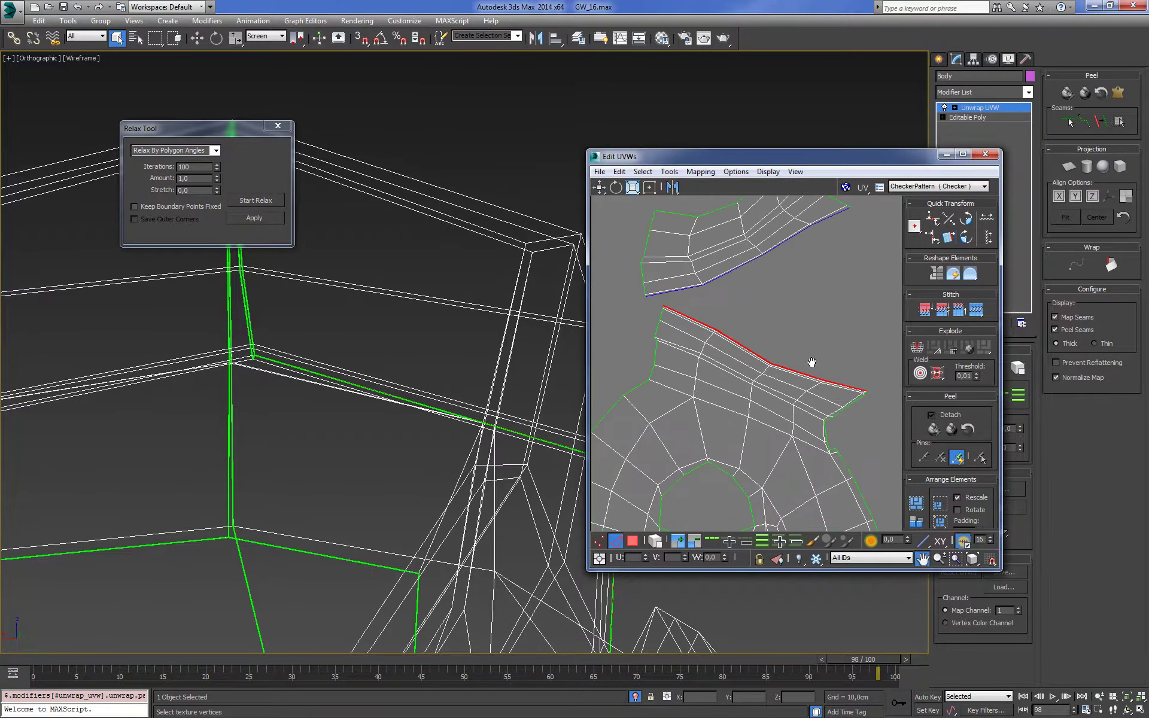
pyautogui.scroll(-1, 778, 353)
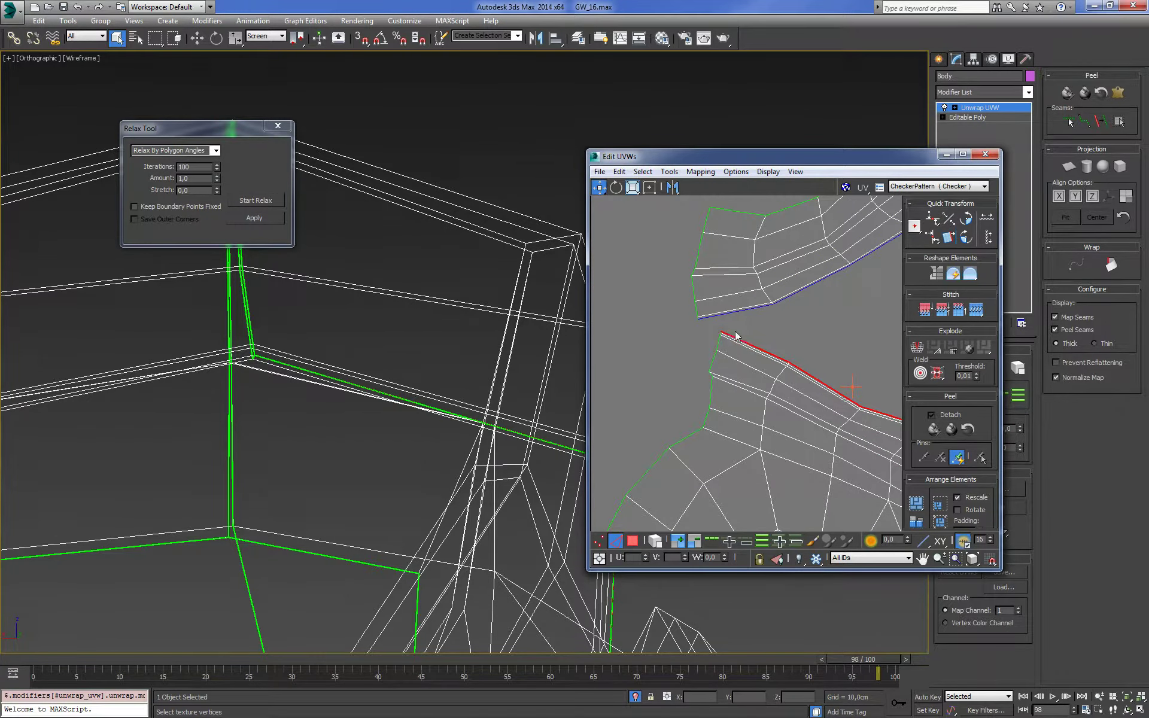
pyautogui.scroll(-1, 735, 335)
pyautogui.scroll(-2, 719, 346)
pyautogui.scroll(3, 736, 341)
pyautogui.rightClick(745, 325)
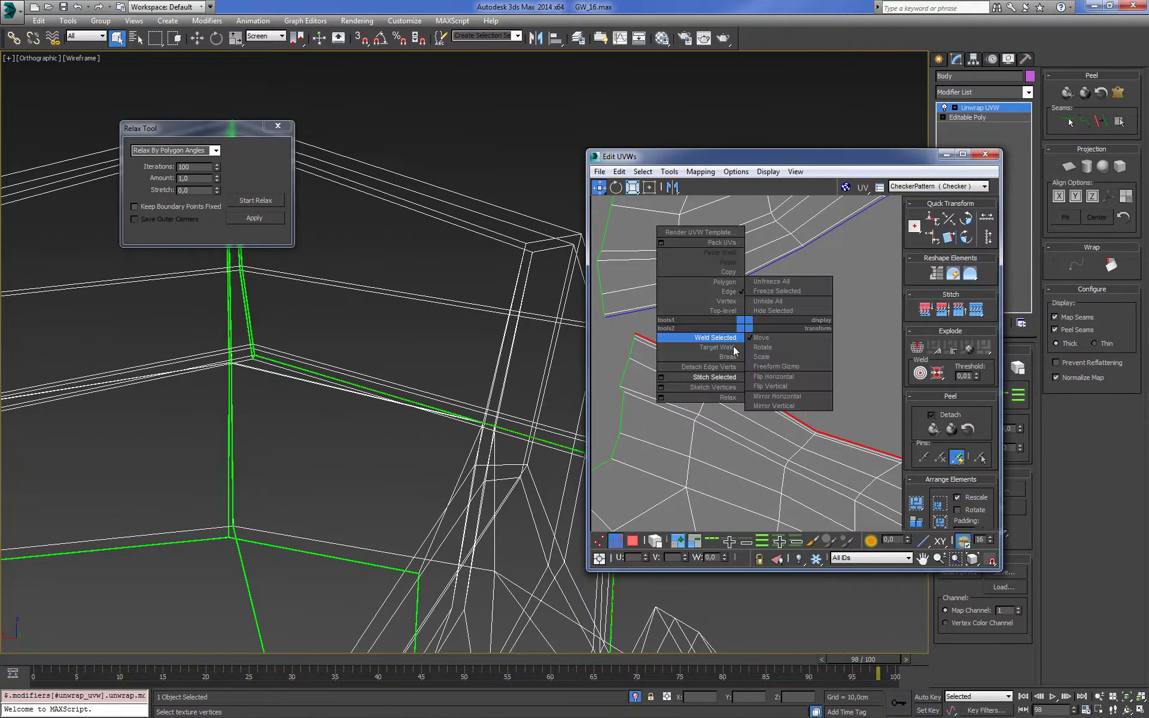
pyautogui.click(715, 377)
pyautogui.scroll(-2, 736, 353)
pyautogui.scroll(-2, 778, 362)
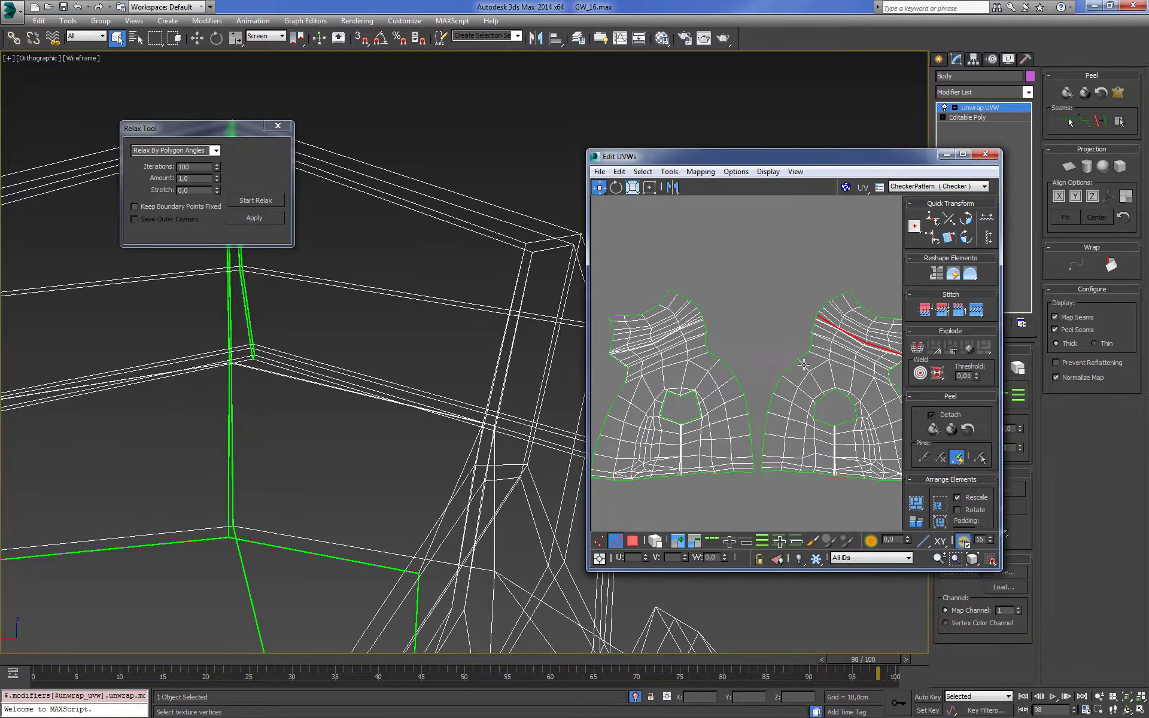
# Select both large shirt islands as faces, relax them briefly, then clear the selection
pyautogui.click(632, 540)
pyautogui.moveTo(672, 241); pyautogui.dragTo(815, 370)
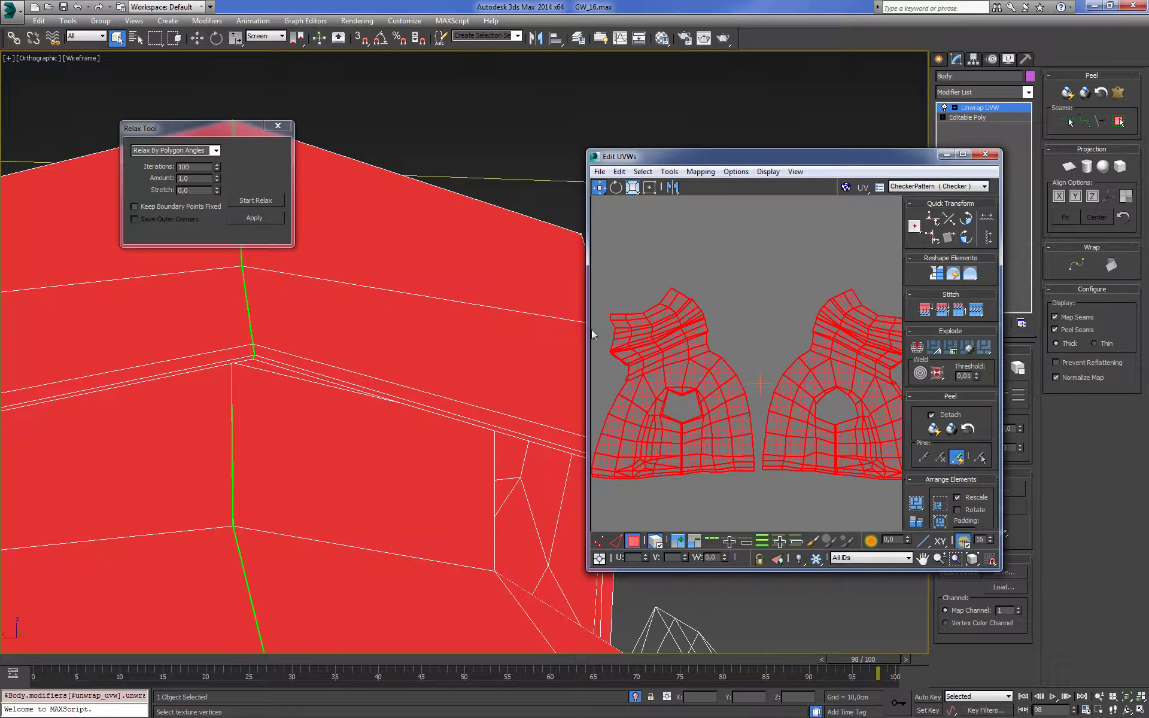
pyautogui.click(253, 201)
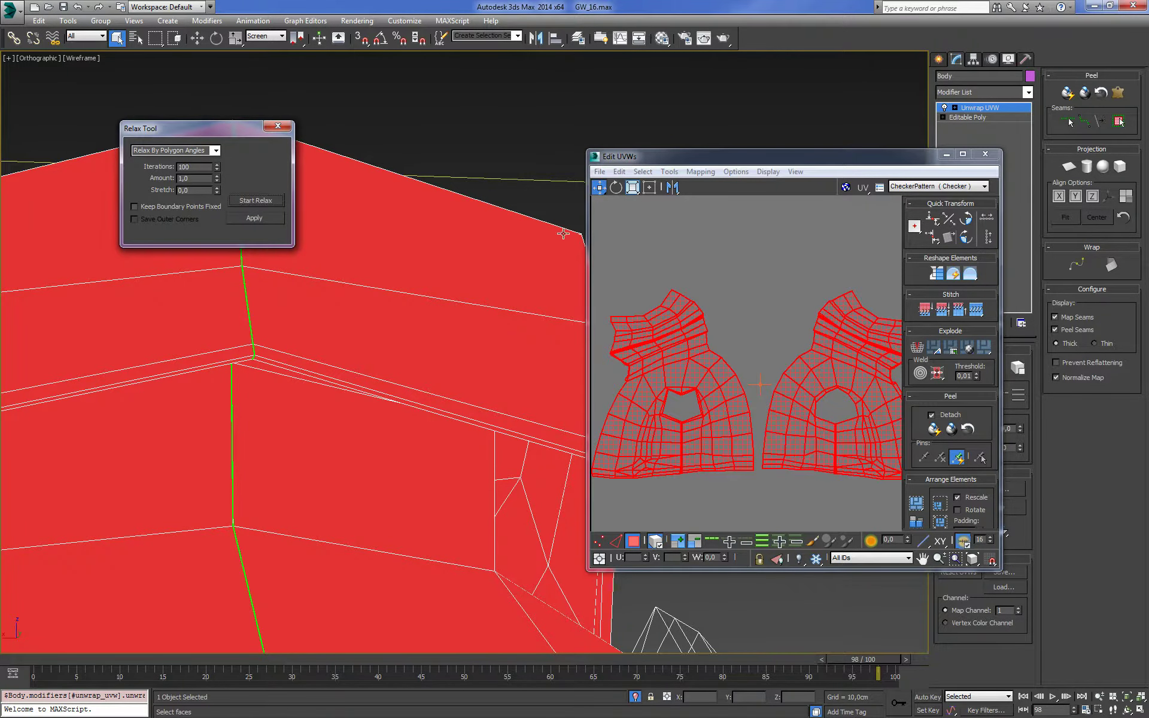
pyautogui.click(253, 201)
pyautogui.click(723, 227)
# Zoom into the notched edge in Vertex mode, select all, then pick a single vertex
pyautogui.scroll(2, 744, 292)
pyautogui.scroll(2, 762, 324)
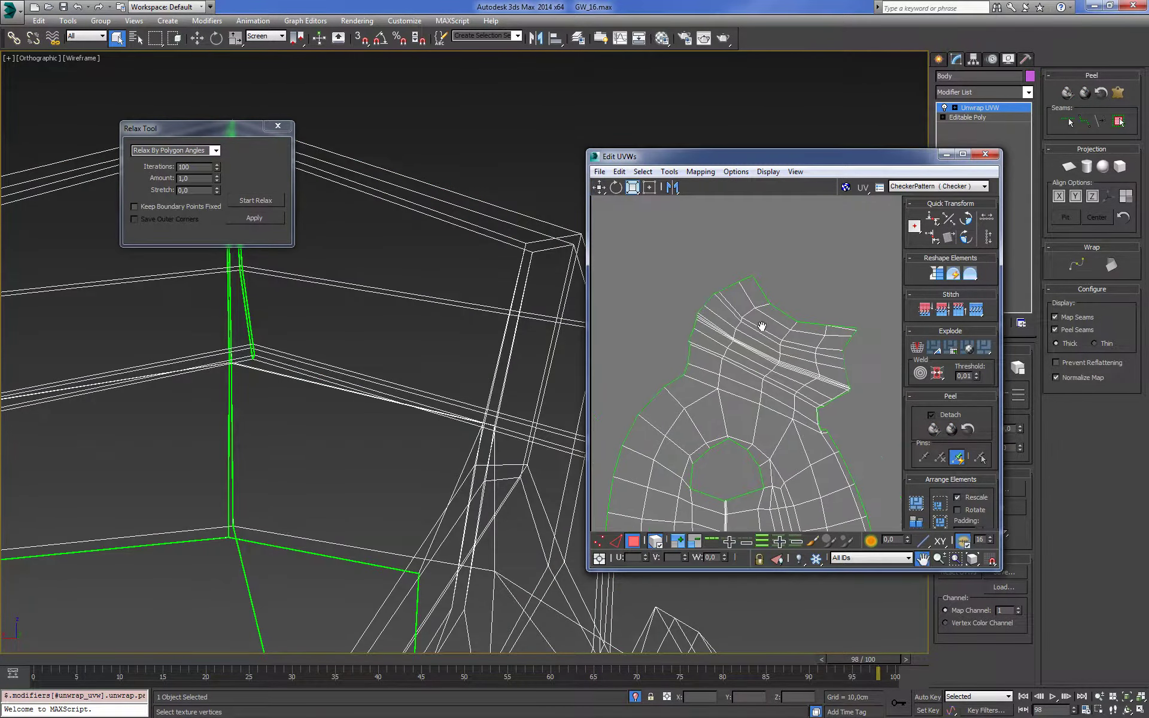
pyautogui.scroll(1, 772, 324)
pyautogui.scroll(2, 781, 320)
pyautogui.scroll(2, 731, 317)
pyautogui.scroll(2, 731, 317)
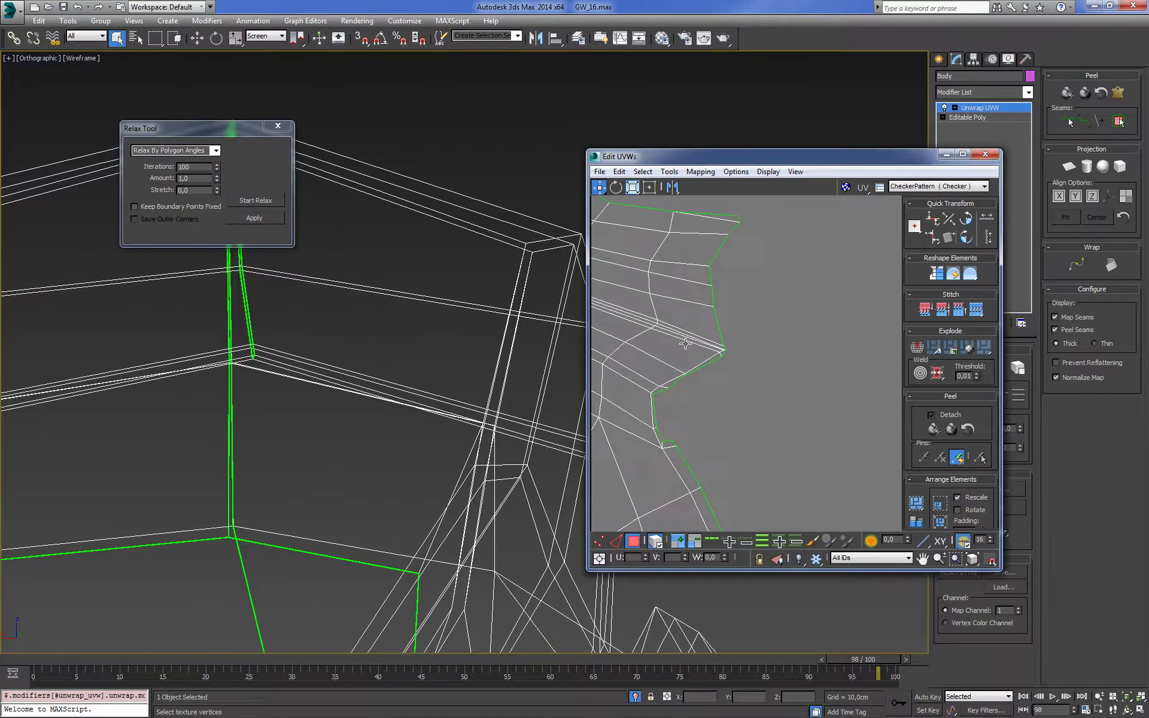
pyautogui.scroll(2, 706, 335)
pyautogui.scroll(2, 692, 351)
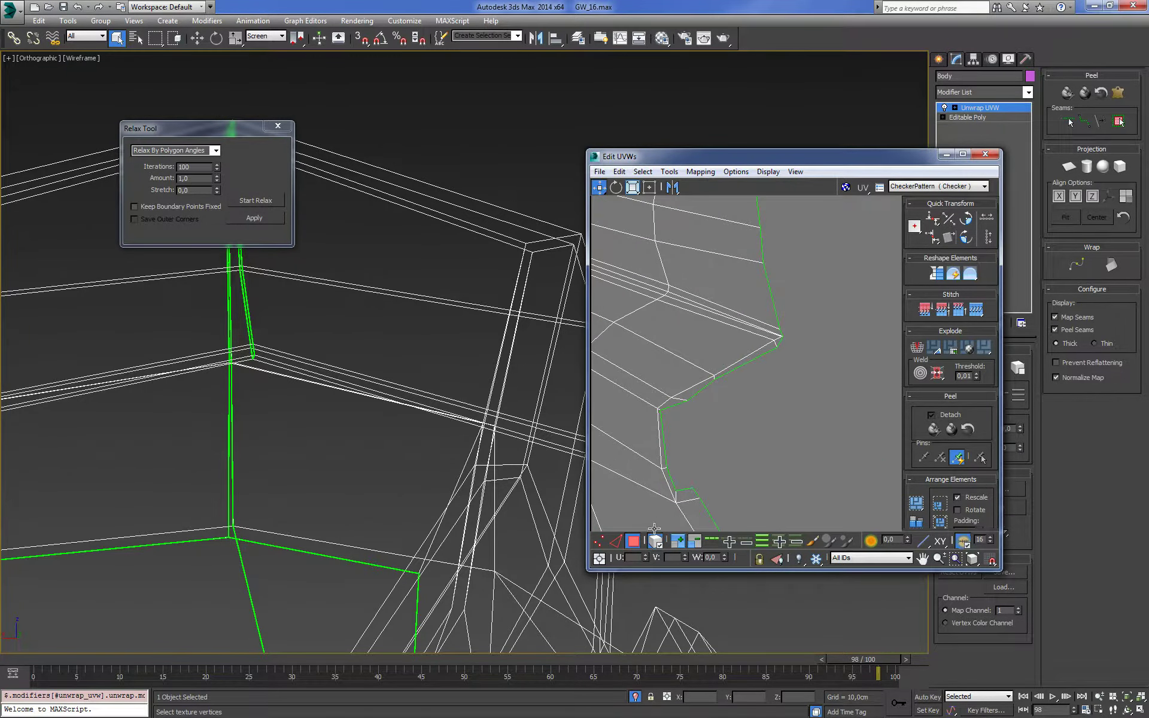
pyautogui.click(603, 541)
pyautogui.scroll(2, 745, 344)
pyautogui.hotkey('ctrl', 'a')
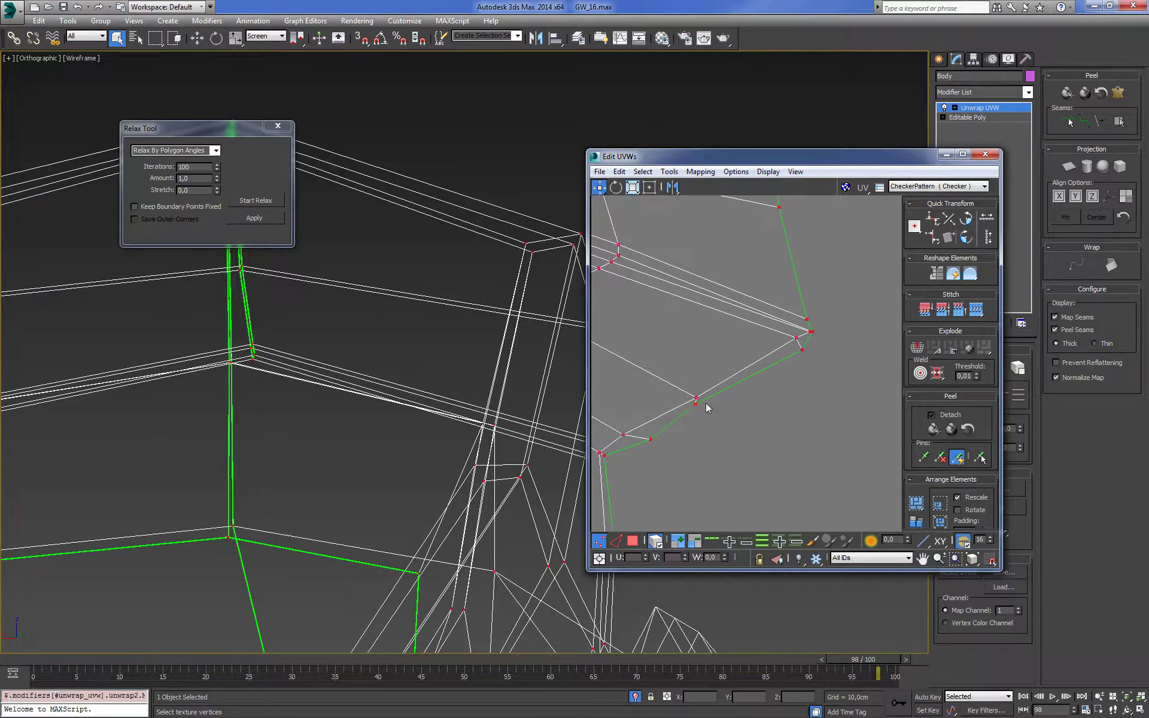
pyautogui.click(653, 438)
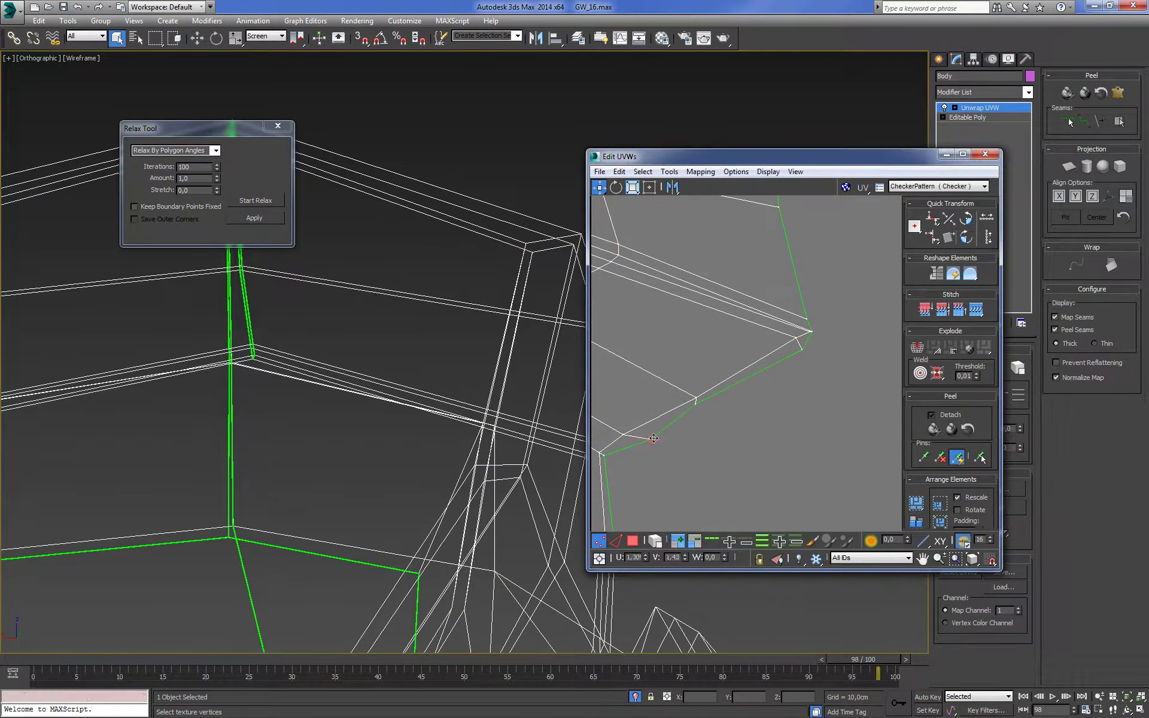
pyautogui.scroll(-5, 679, 423)
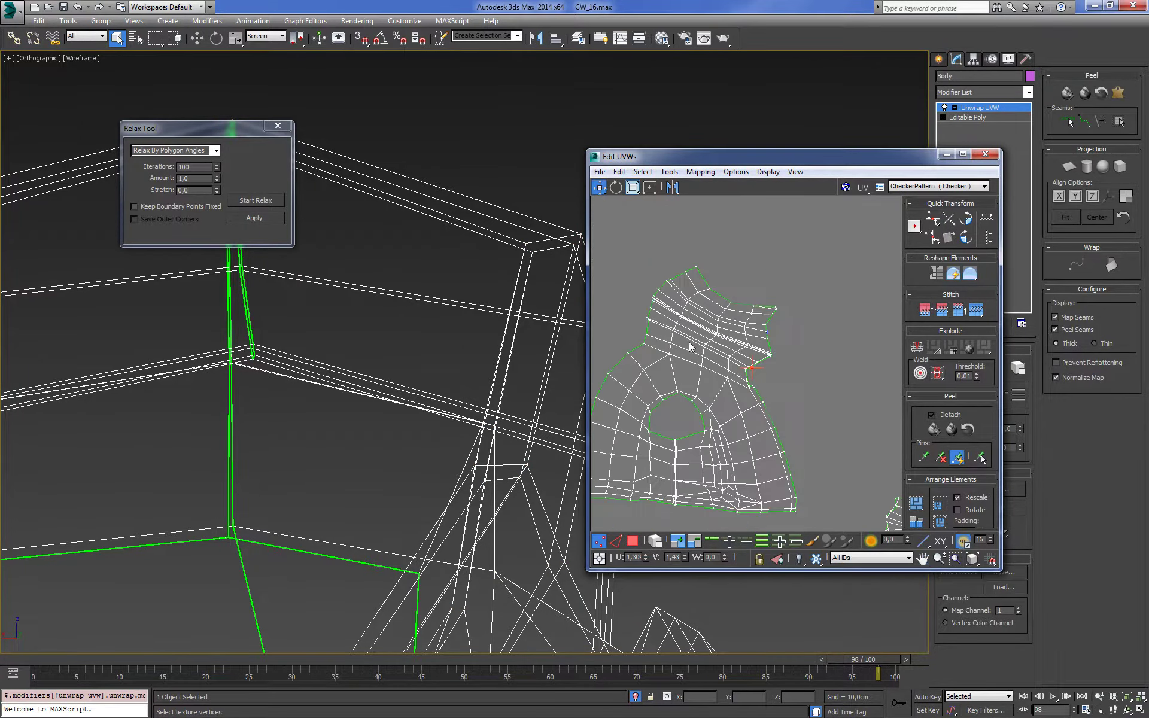
pyautogui.scroll(-3, 688, 343)
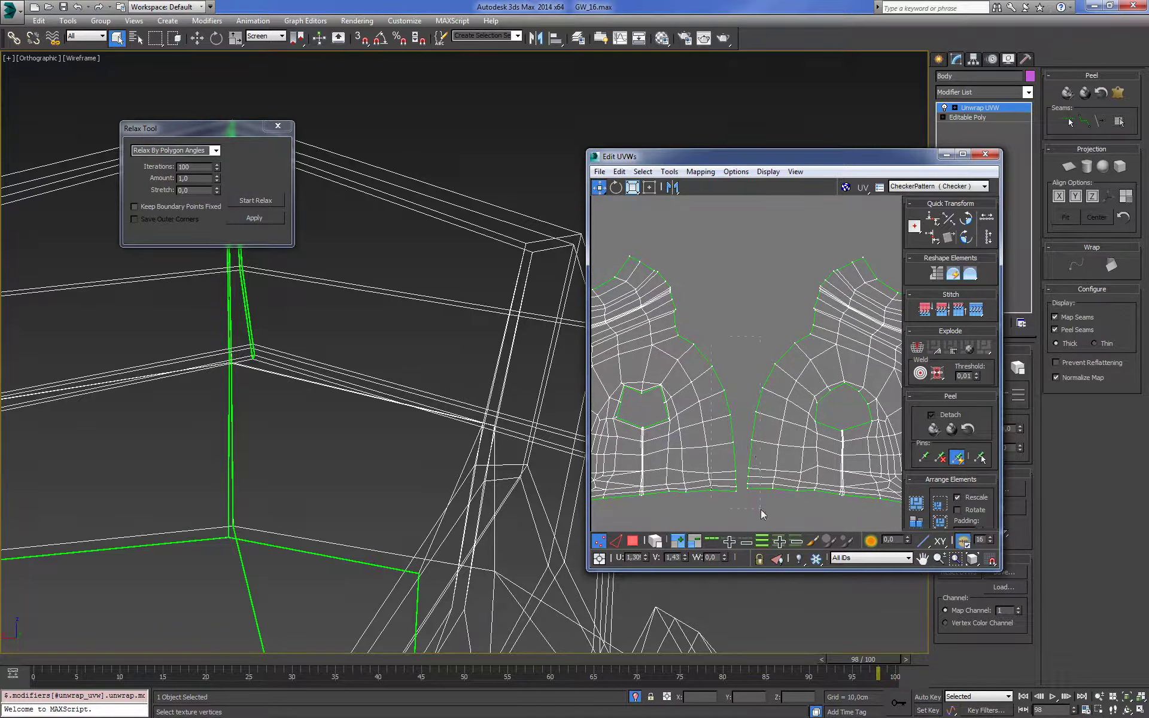
# Select the inner collar seam vertices of both halves and align them vertically
pyautogui.moveTo(760, 513); pyautogui.dragTo(758, 509)
pyautogui.scroll(2, 744, 373)
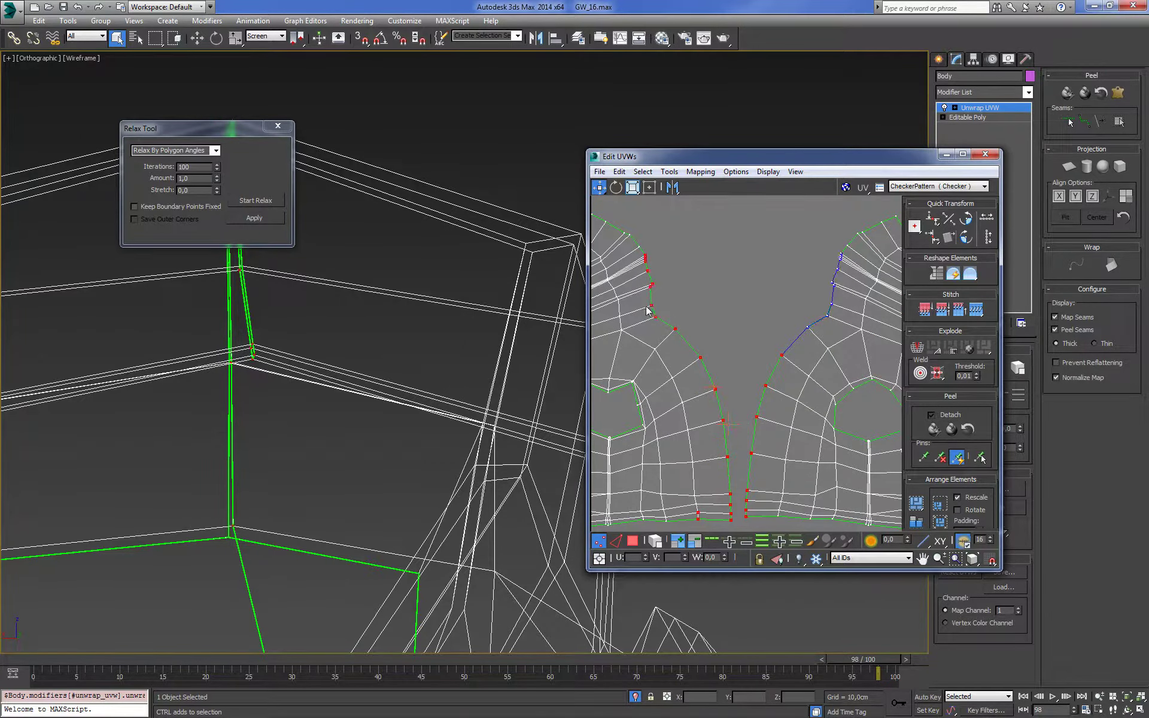
pyautogui.moveTo(647, 310); pyautogui.dragTo(756, 362, button='middle')
pyautogui.moveTo(902, 320); pyautogui.dragTo(815, 285, button='middle')
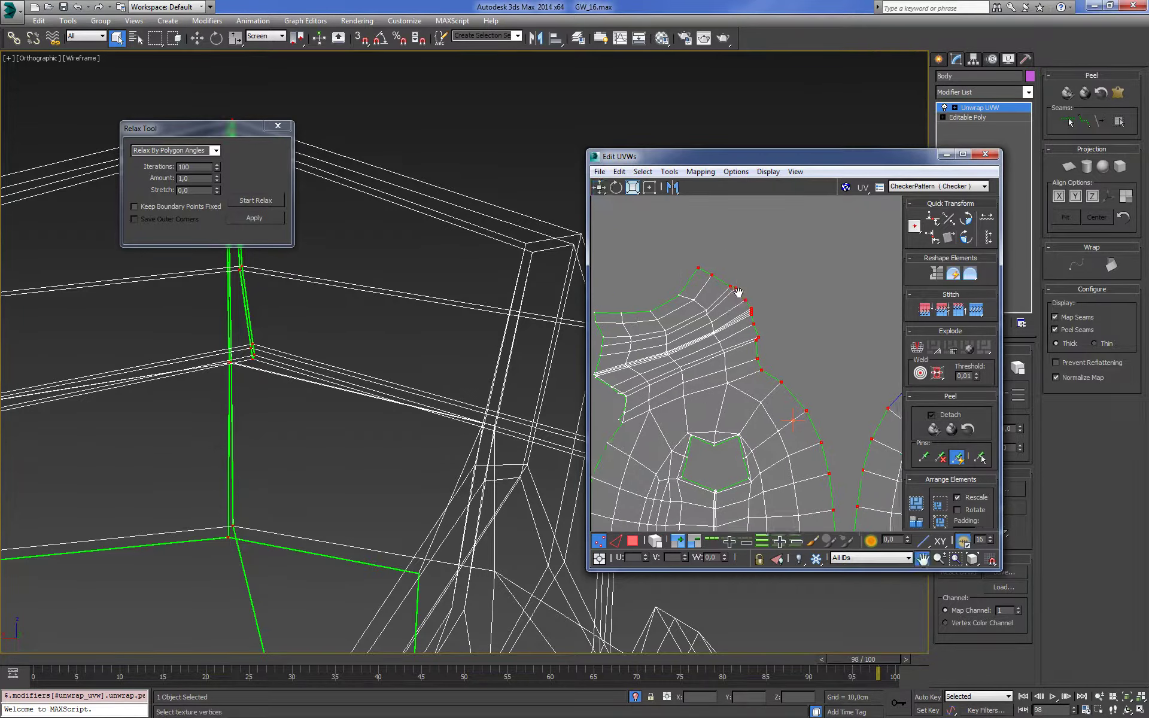
pyautogui.scroll(2, 865, 342)
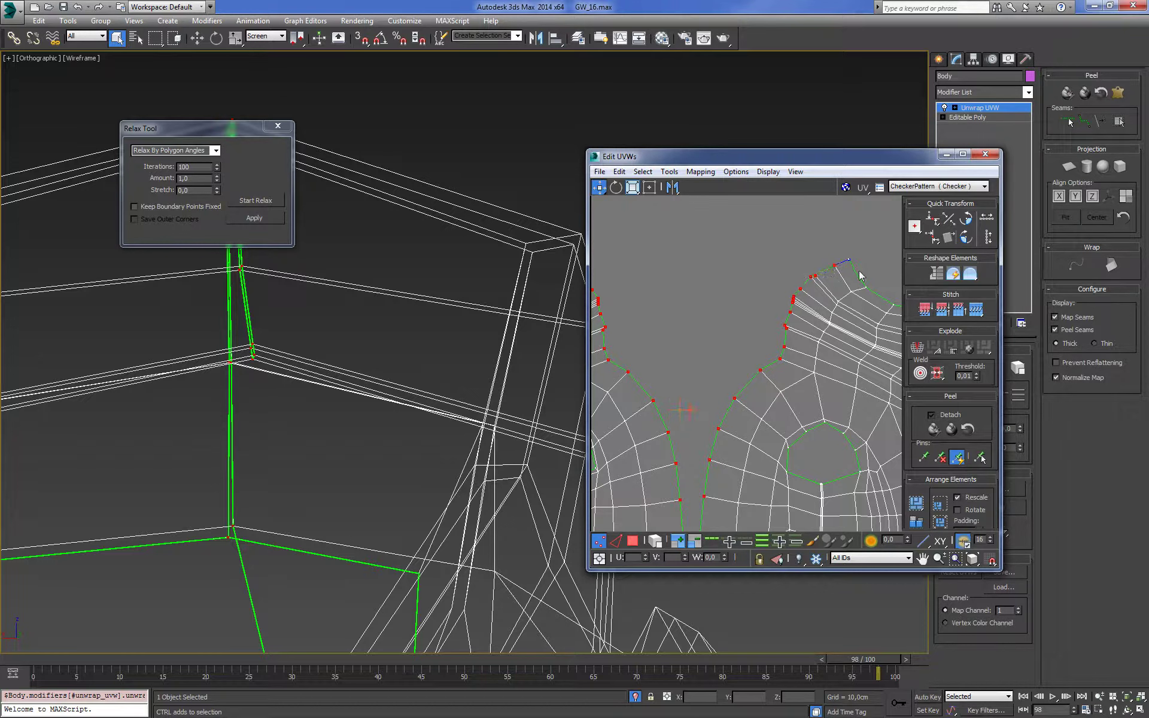
pyautogui.click(931, 237)
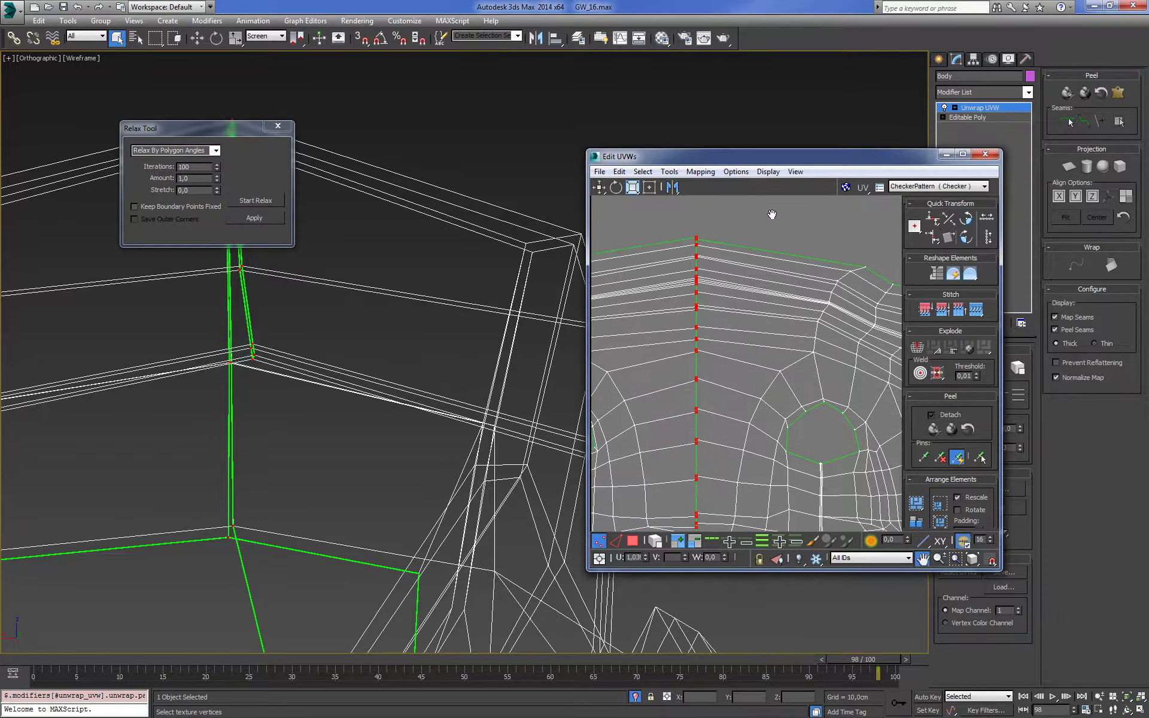
pyautogui.scroll(-2, 744, 310)
pyautogui.scroll(2, 742, 313)
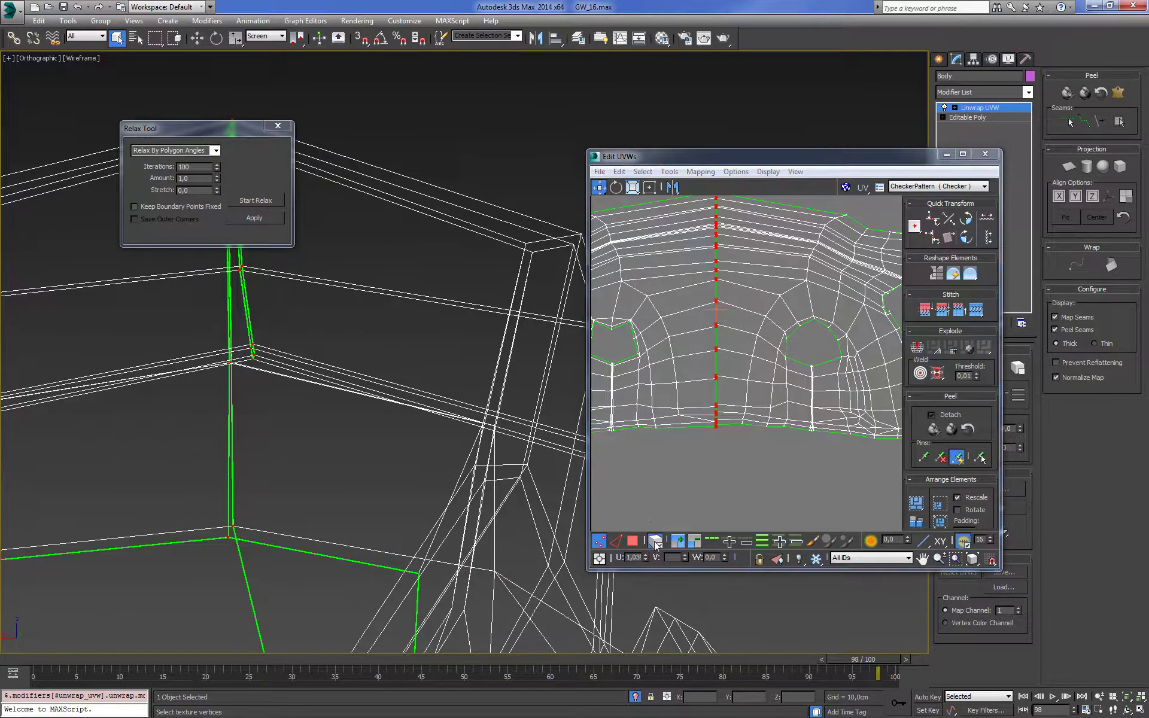
# Nudge the right half aside, then select both centre seams and Stitch Selected
pyautogui.click(633, 541)
pyautogui.moveTo(764, 410); pyautogui.dragTo(772, 418)
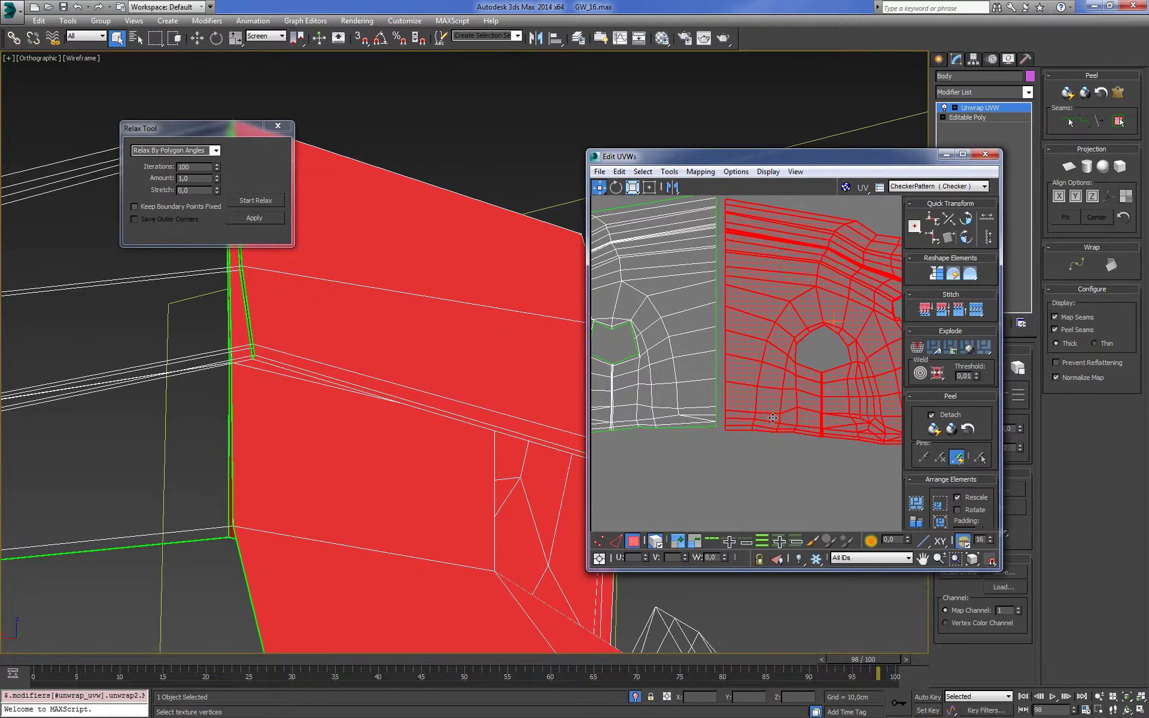
pyautogui.click(598, 541)
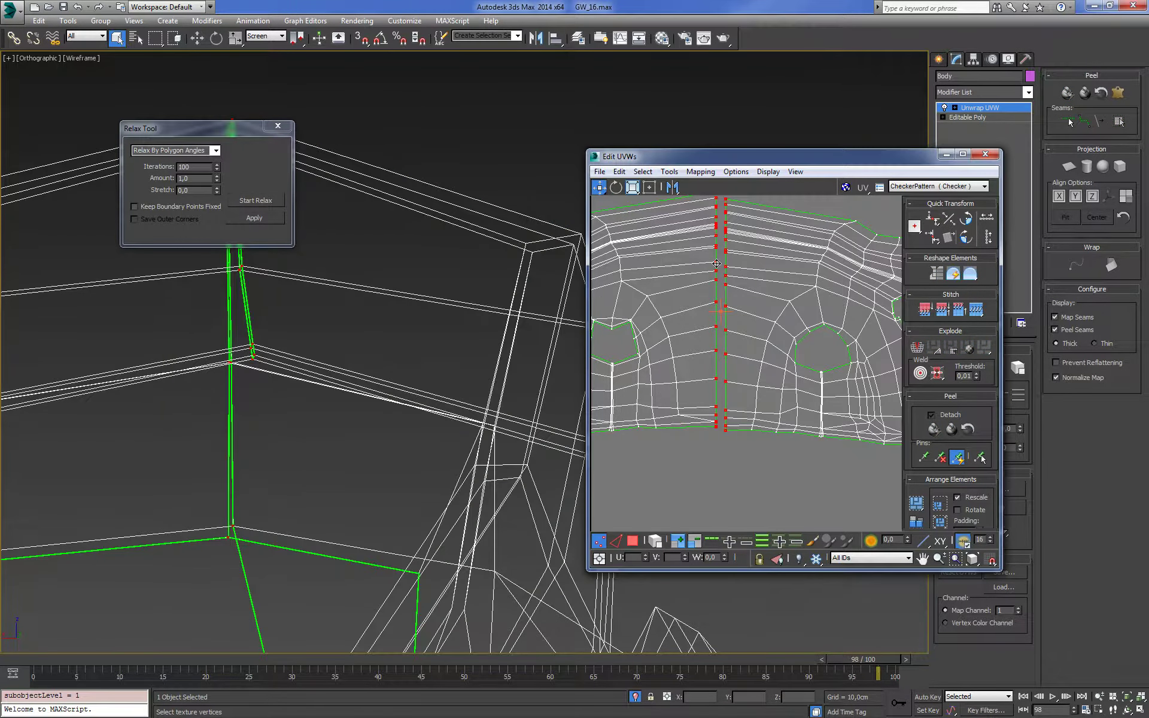
pyautogui.scroll(2, 716, 264)
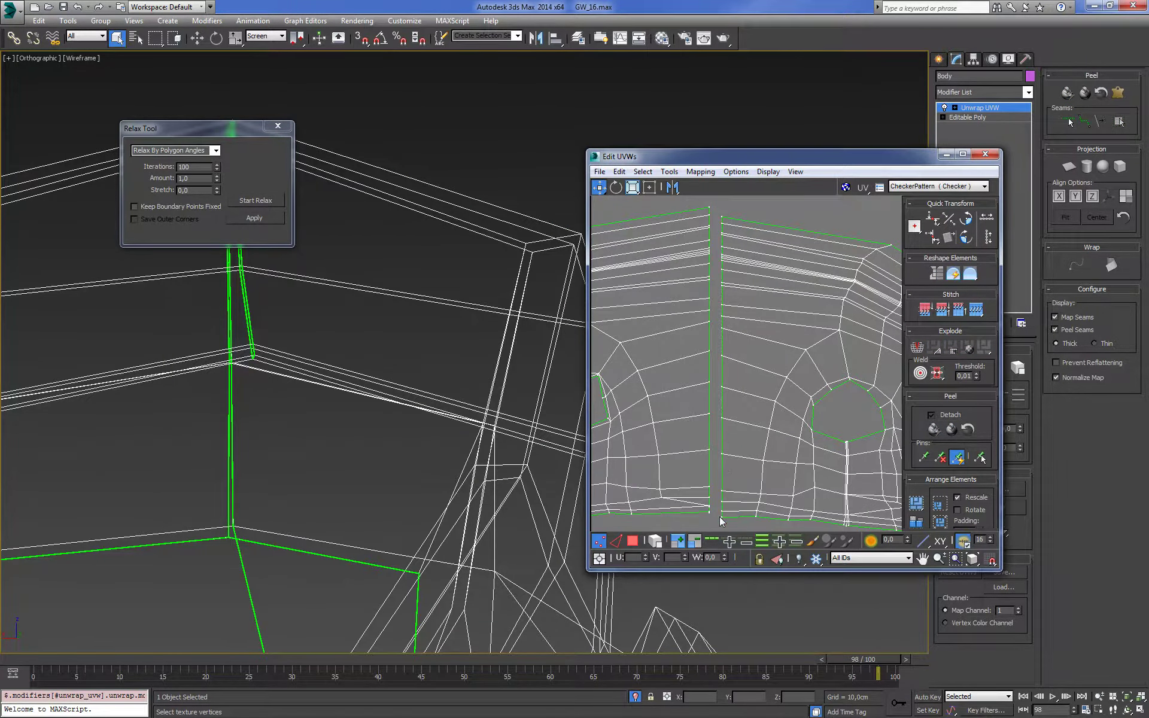
pyautogui.moveTo(713, 526); pyautogui.dragTo(705, 207)
pyautogui.rightClick(724, 426)
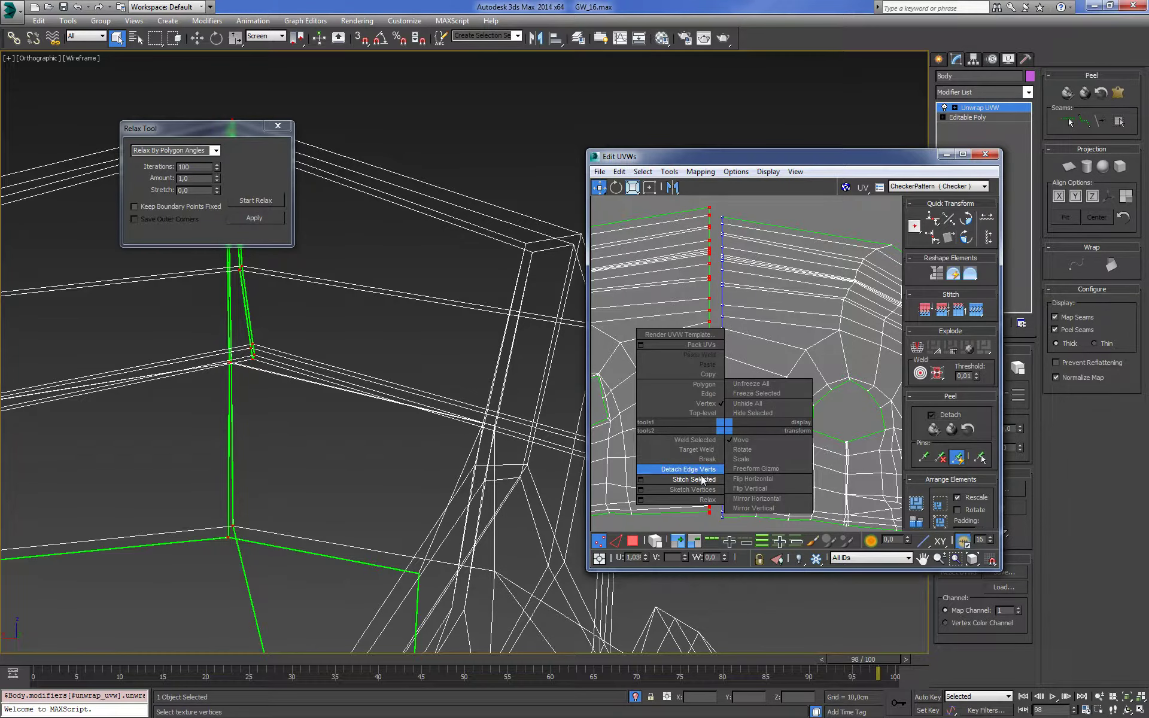
pyautogui.click(709, 459)
pyautogui.scroll(-3, 722, 399)
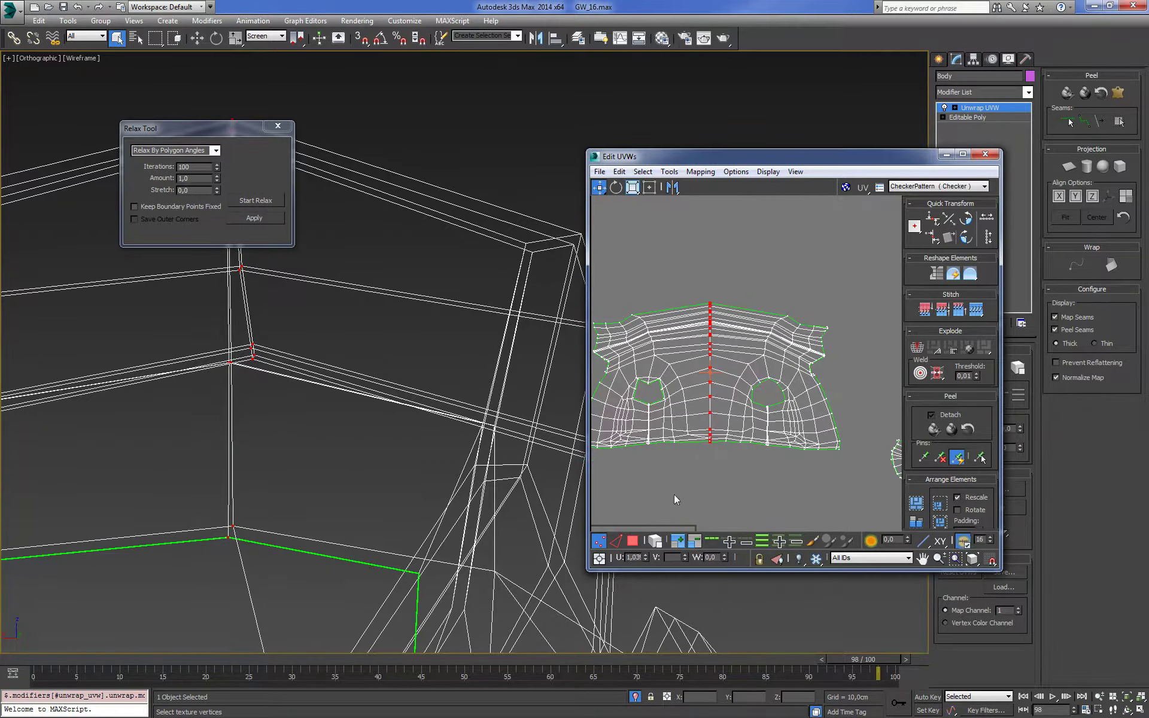
pyautogui.click(632, 542)
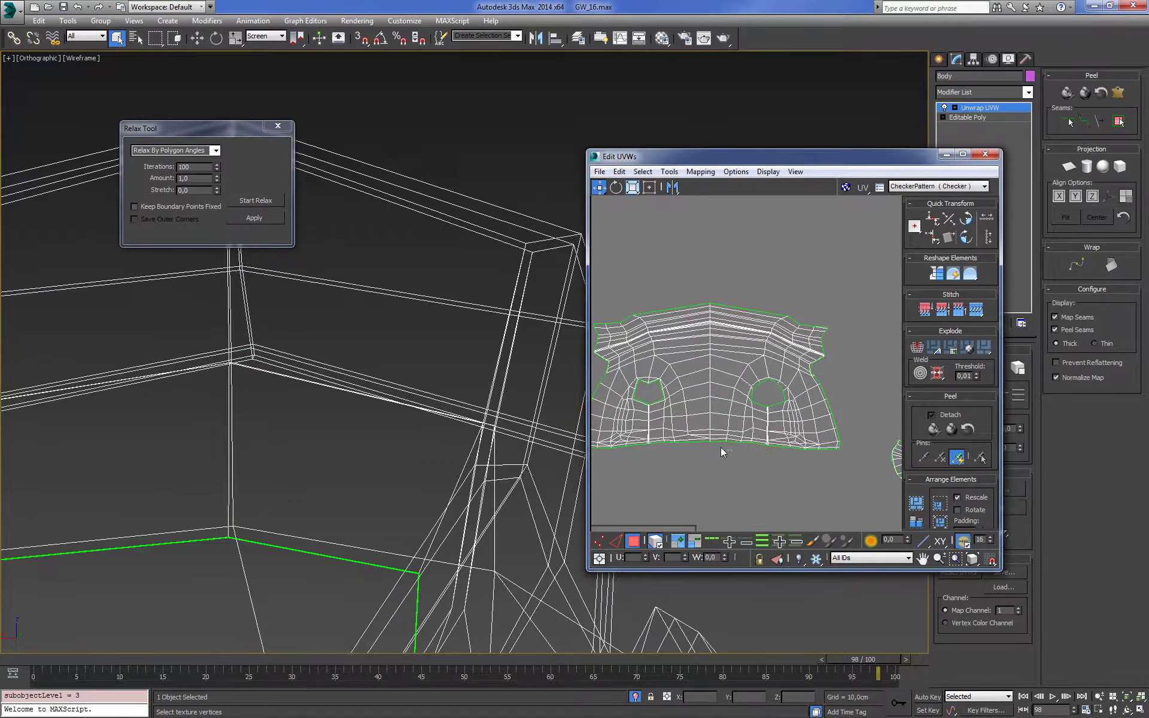
# Relax all polygons of the joined shirt island, deselect, and move and enlarge the Edit UVWs window
pyautogui.click(682, 399)
pyautogui.click(261, 201)
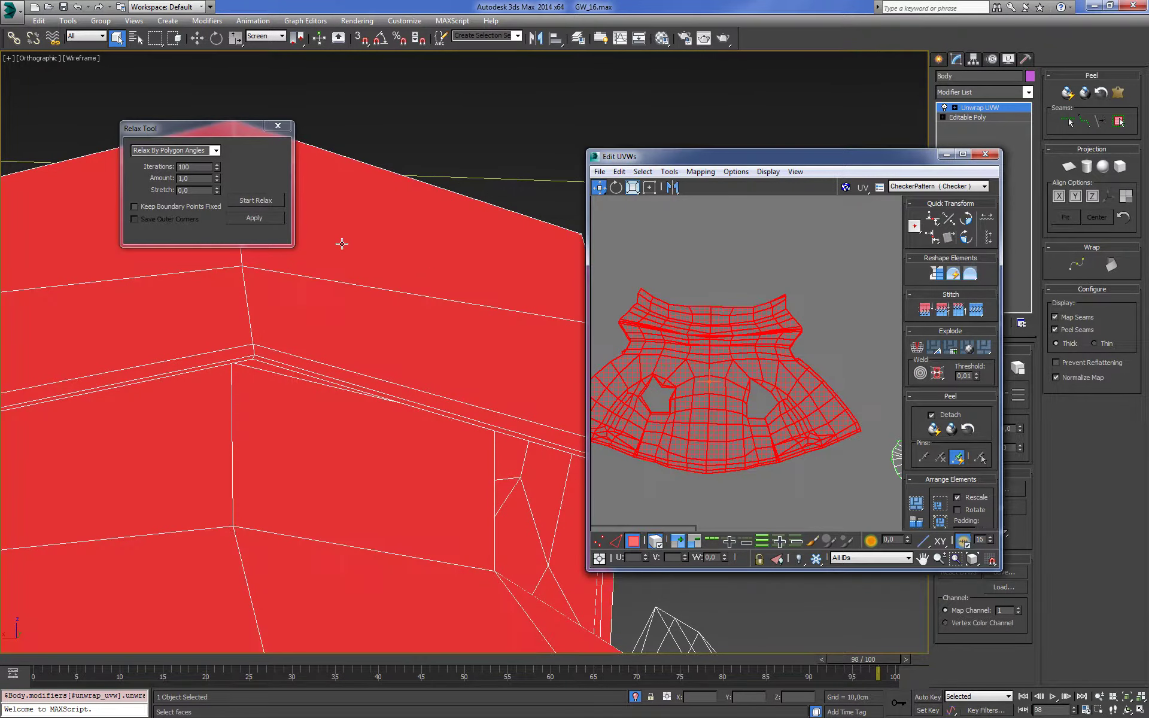
pyautogui.click(255, 201)
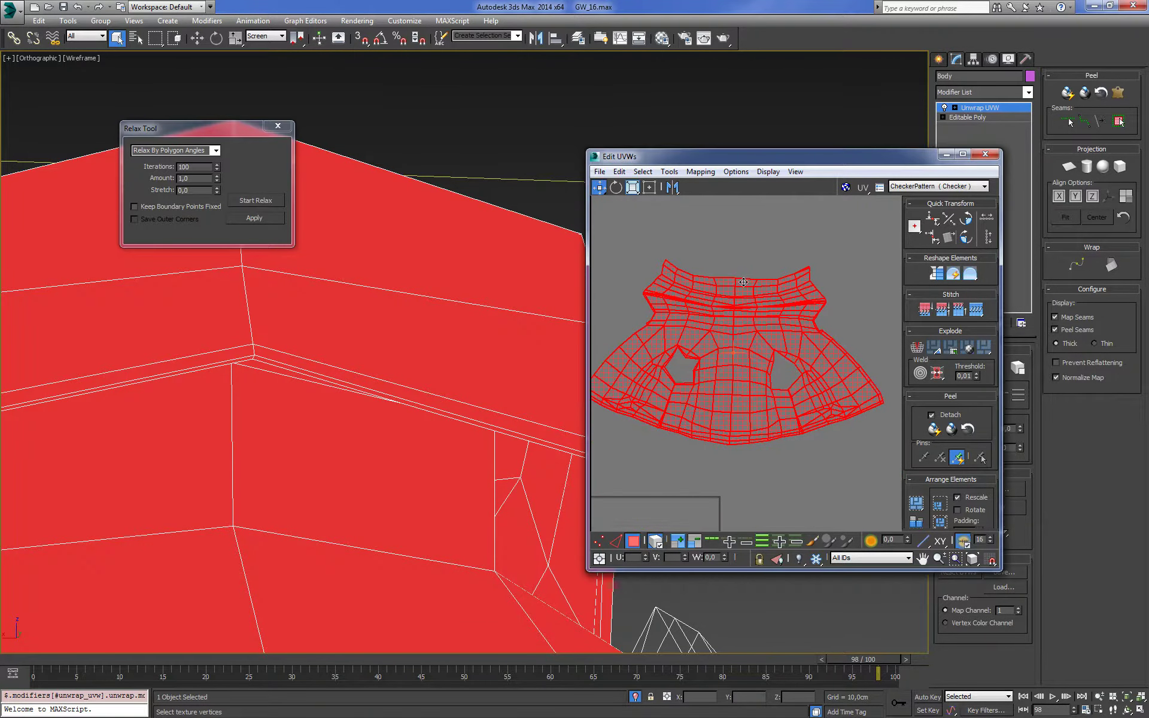
pyautogui.click(763, 263)
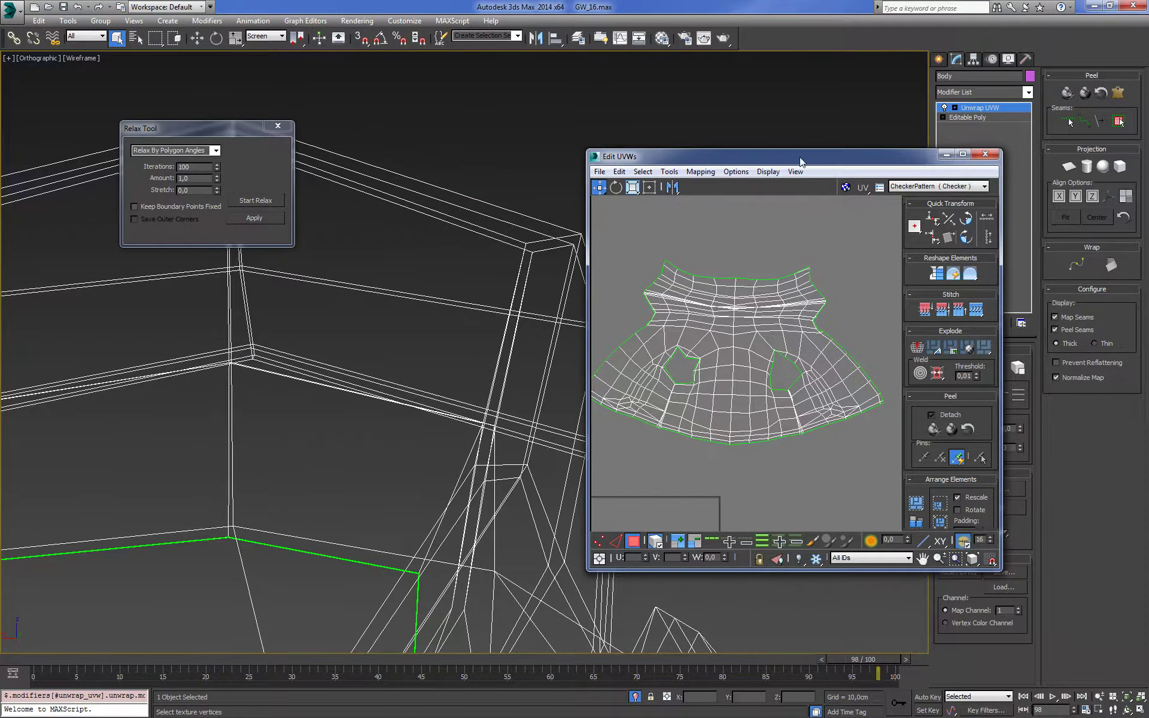
pyautogui.moveTo(801, 162); pyautogui.dragTo(682, 122)
pyautogui.moveTo(884, 531); pyautogui.dragTo(1056, 591)
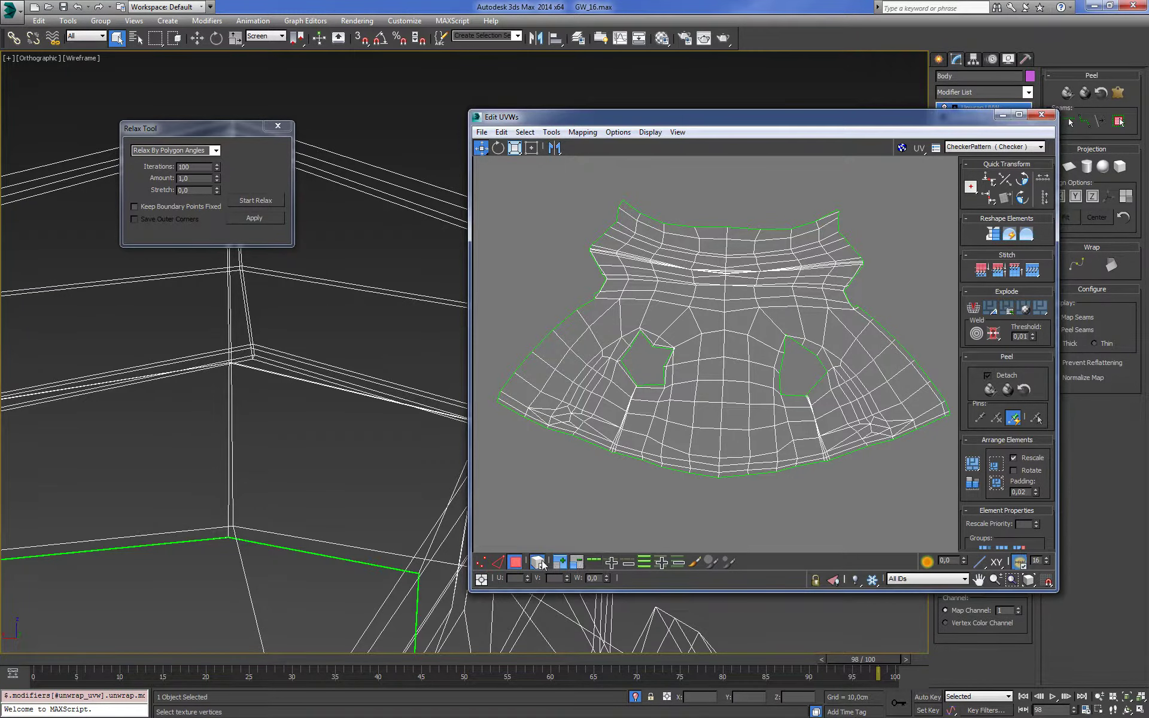
# Select the entire centre seam as an edge loop in Edge mode
pyautogui.press('2')
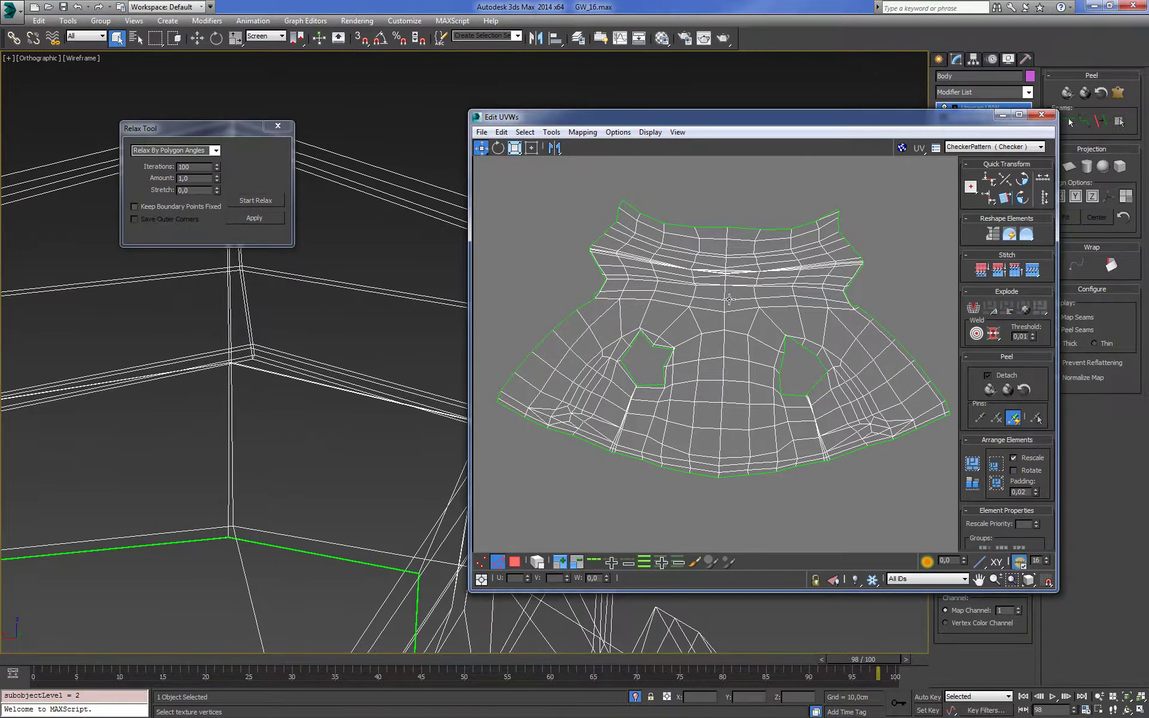
pyautogui.moveTo(729, 299); pyautogui.dragTo(738, 329, button='middle')
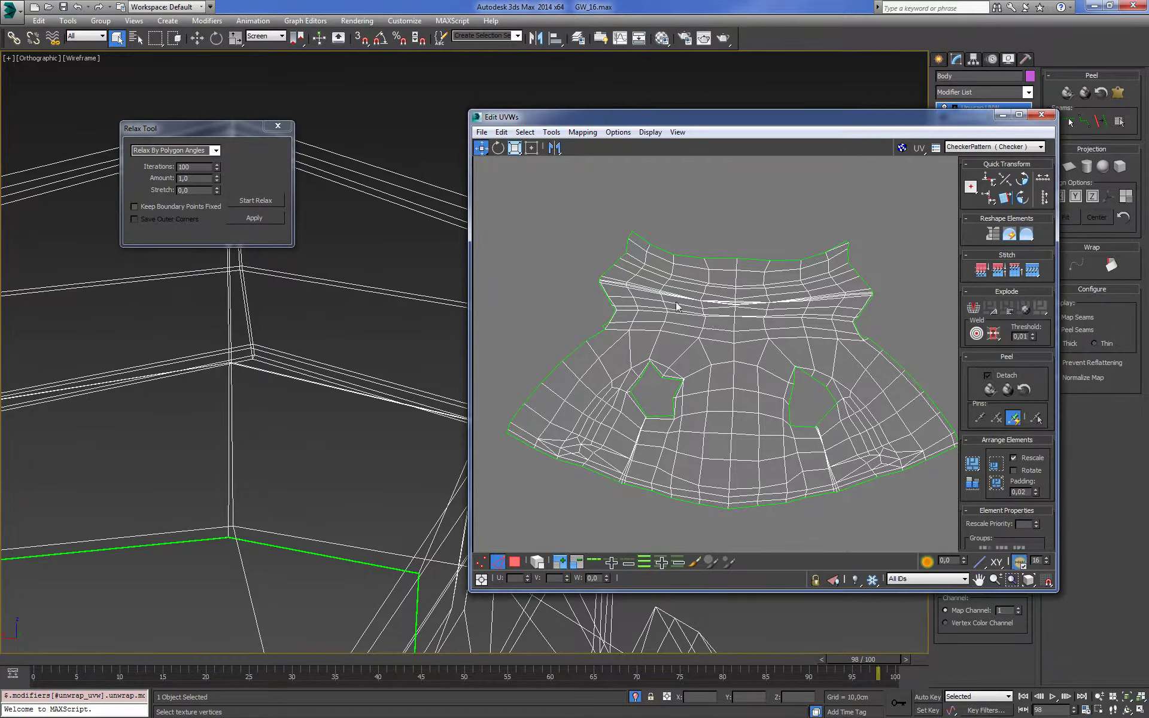
pyautogui.scroll(3, 677, 307)
pyautogui.scroll(3, 740, 375)
pyautogui.click(741, 399)
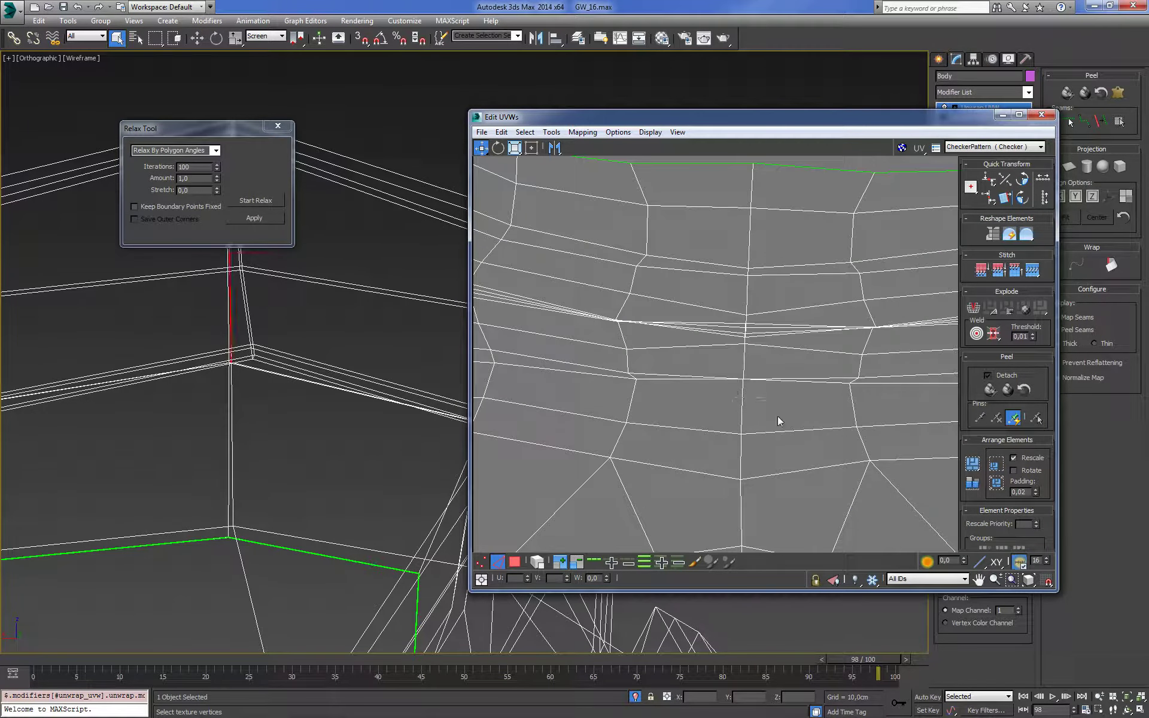
pyautogui.click(591, 565)
# Select the whole top collar border loop by double-clicking one of its edges
pyautogui.scroll(-5, 703, 364)
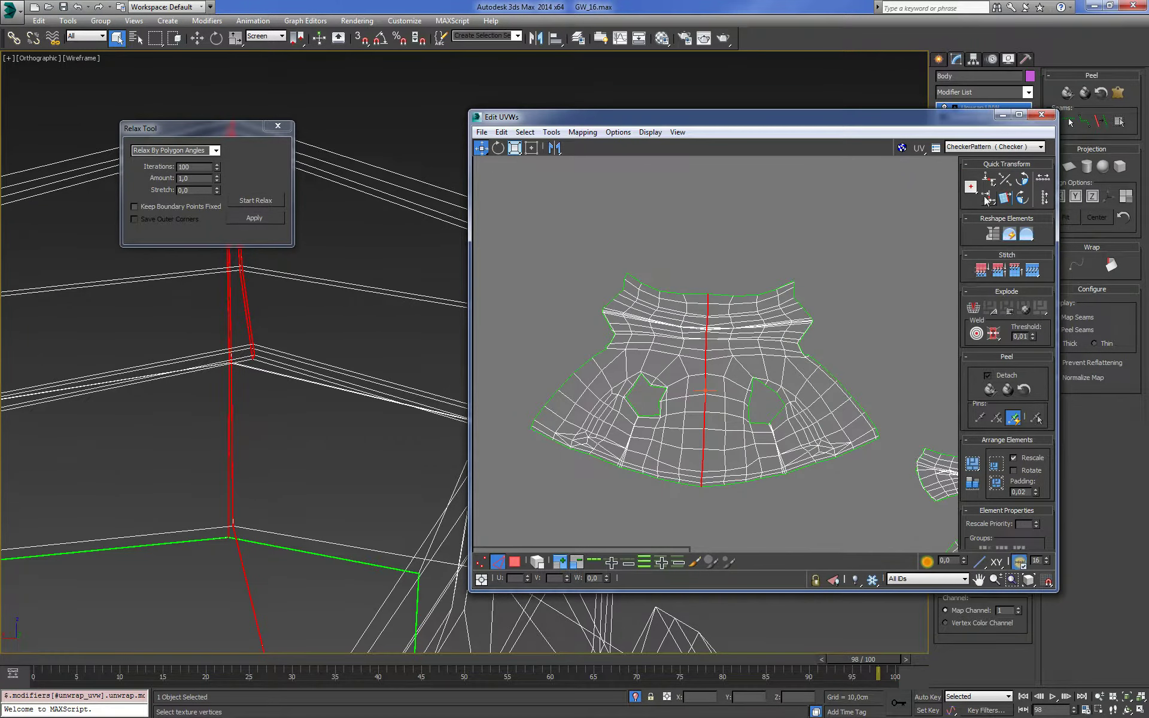
pyautogui.scroll(2, 712, 287)
pyautogui.scroll(3, 713, 281)
pyautogui.click(714, 289)
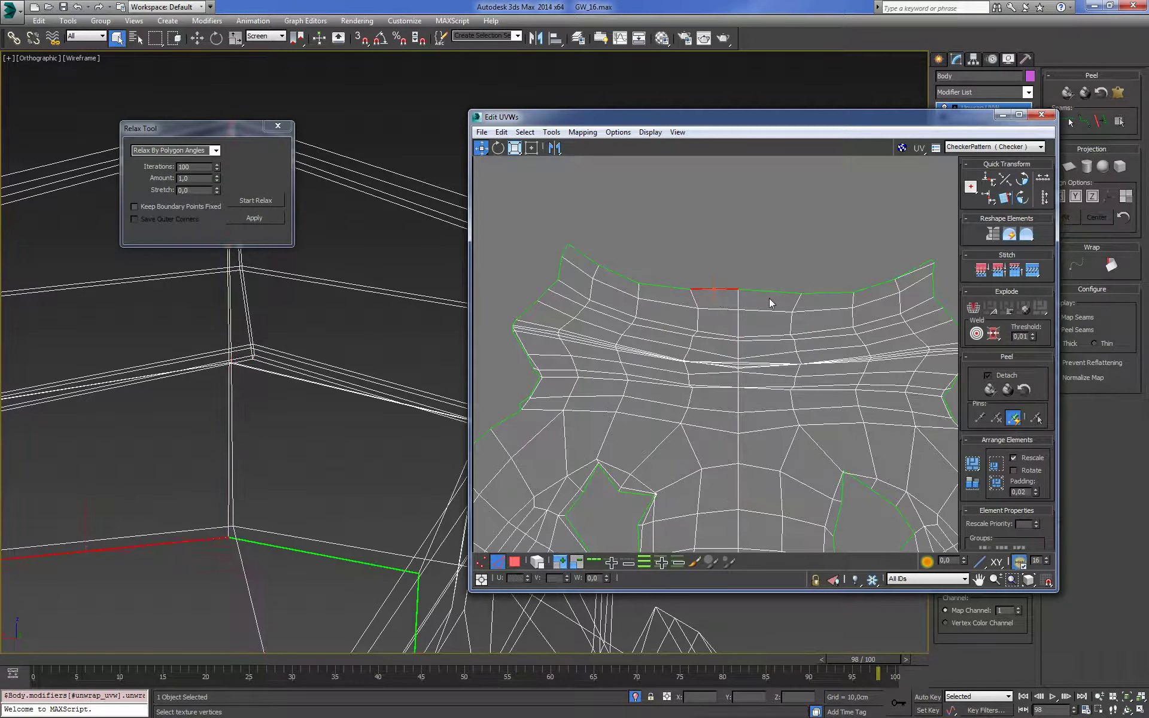
pyautogui.doubleClick(714, 289)
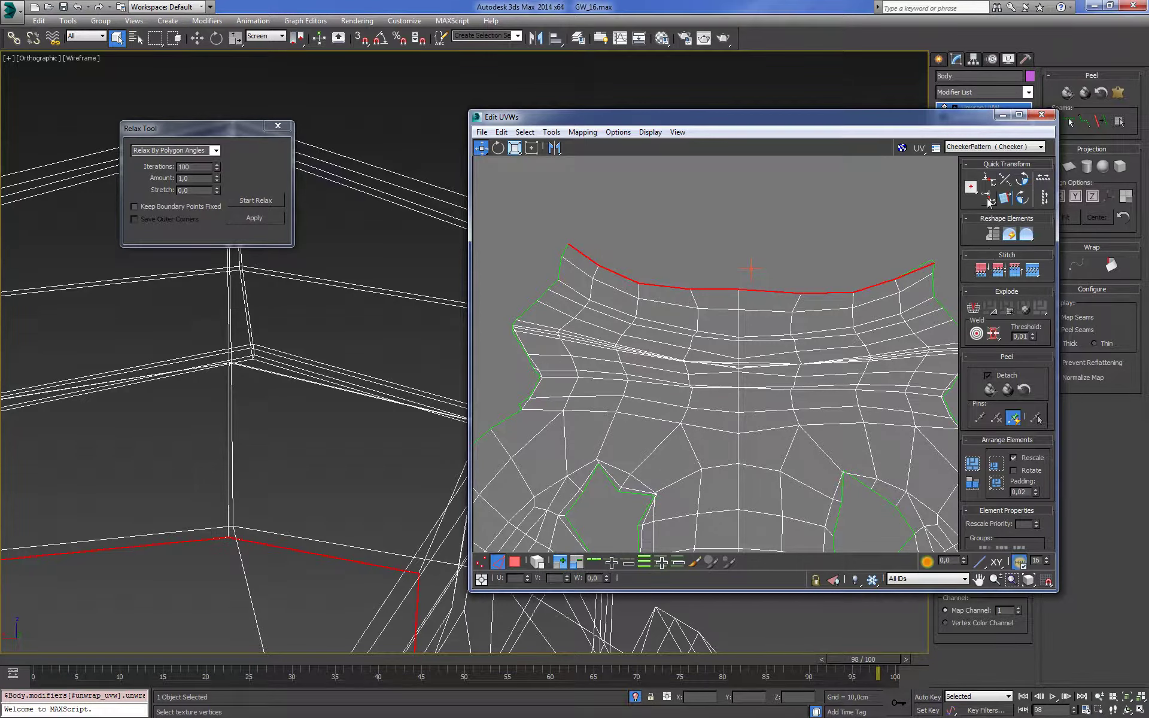
# Straighten the top collar border and the curved row beneath it horizontally, raising that row slightly
pyautogui.click(988, 197)
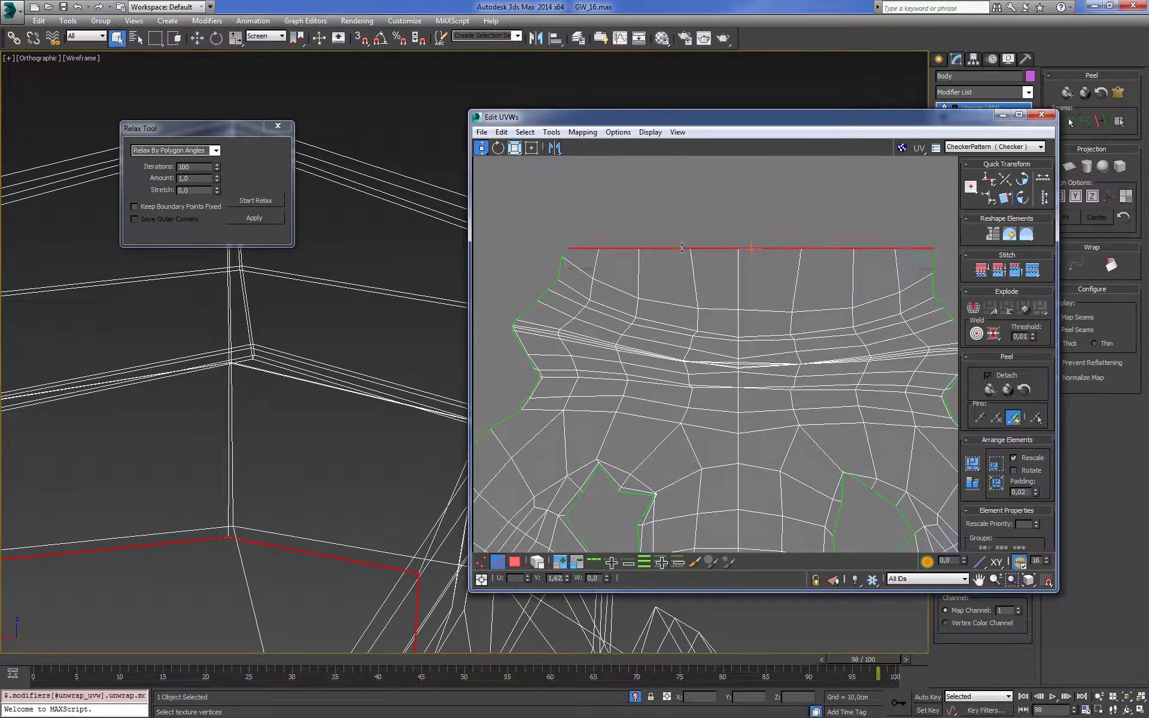
pyautogui.scroll(3, 889, 274)
pyautogui.click(910, 312)
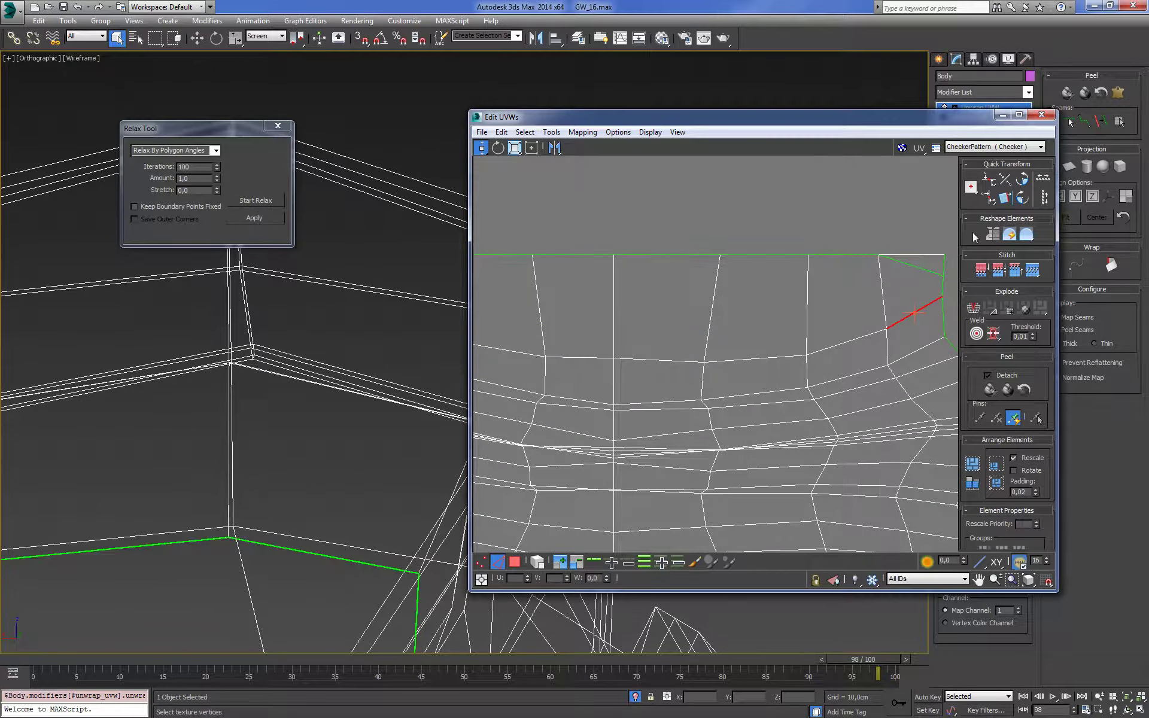
pyautogui.click(595, 562)
pyautogui.scroll(-4, 705, 342)
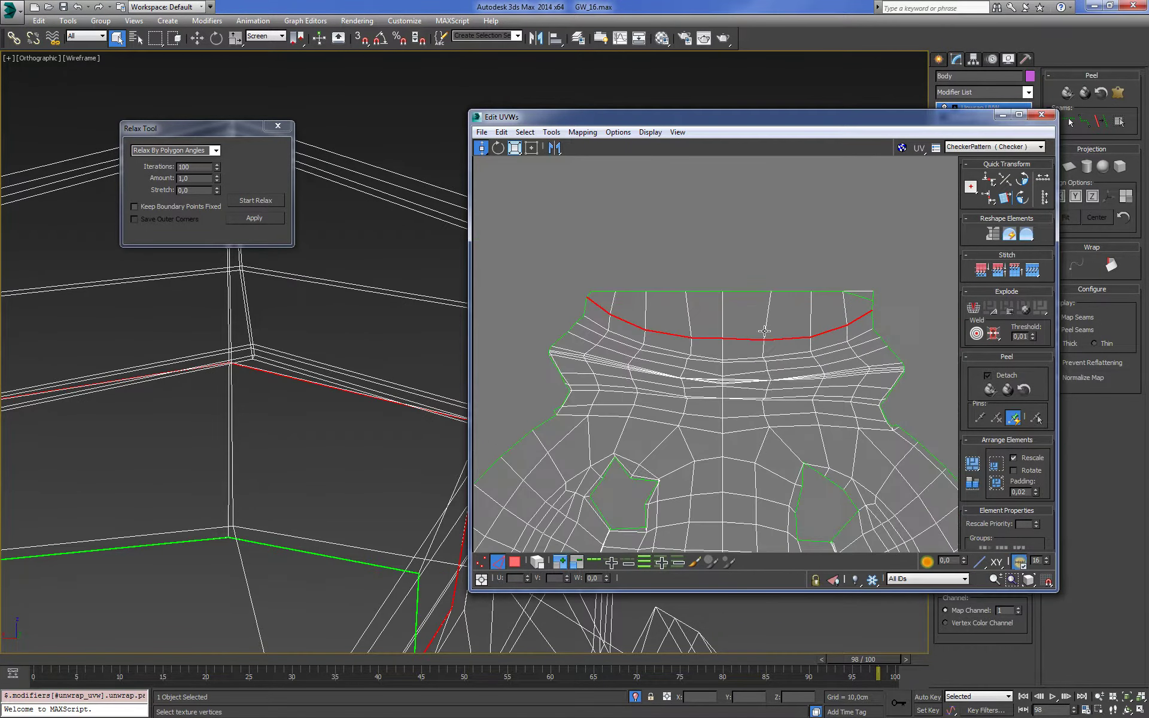
pyautogui.click(988, 179)
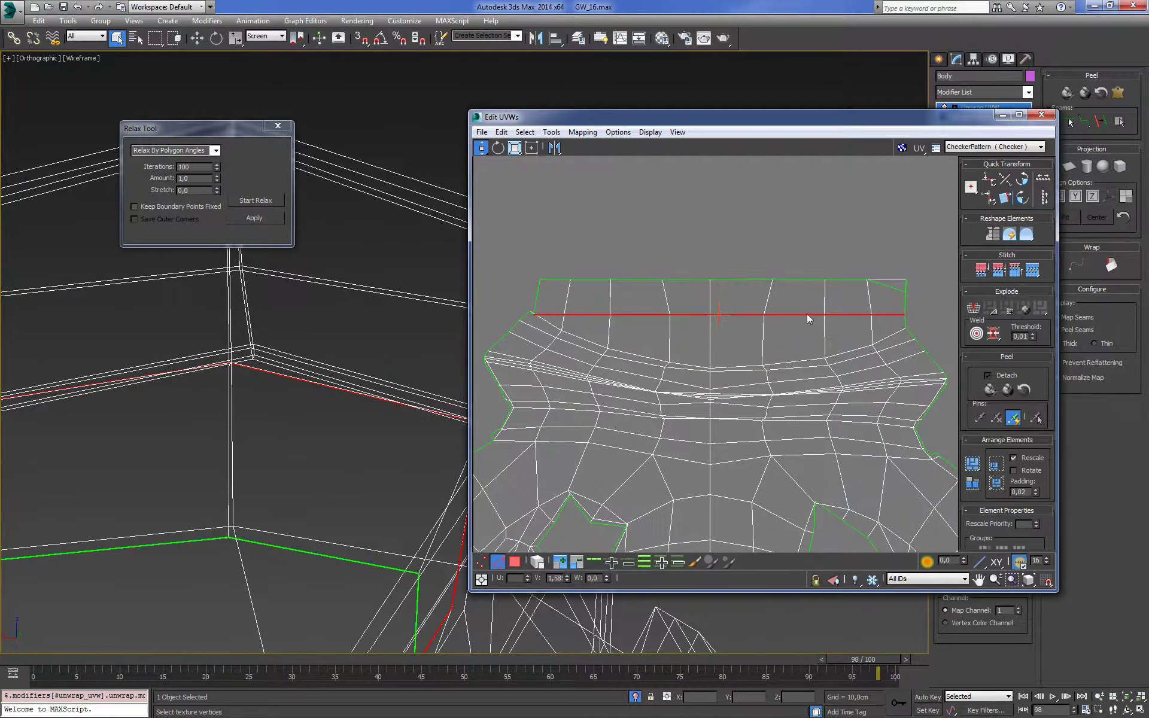
pyautogui.moveTo(805, 317); pyautogui.dragTo(806, 296)
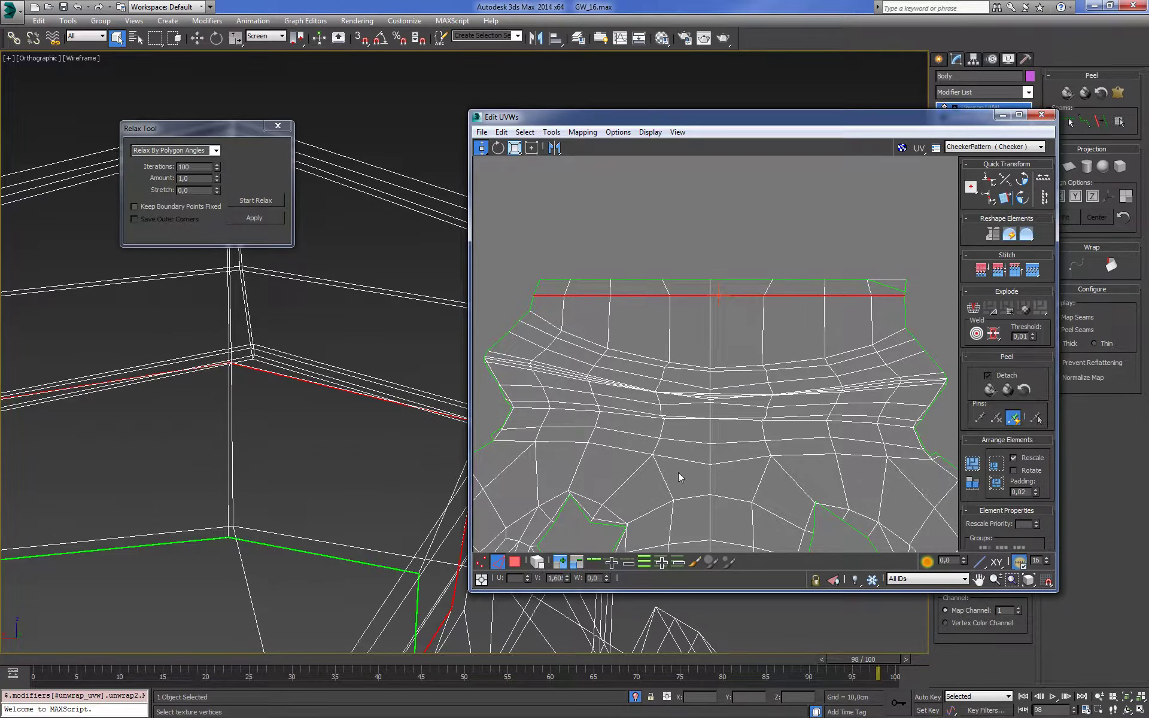
# Select the island's corner vertex, then pick an edge on the curved collar loop
pyautogui.press('1')
pyautogui.scroll(6, 781, 310)
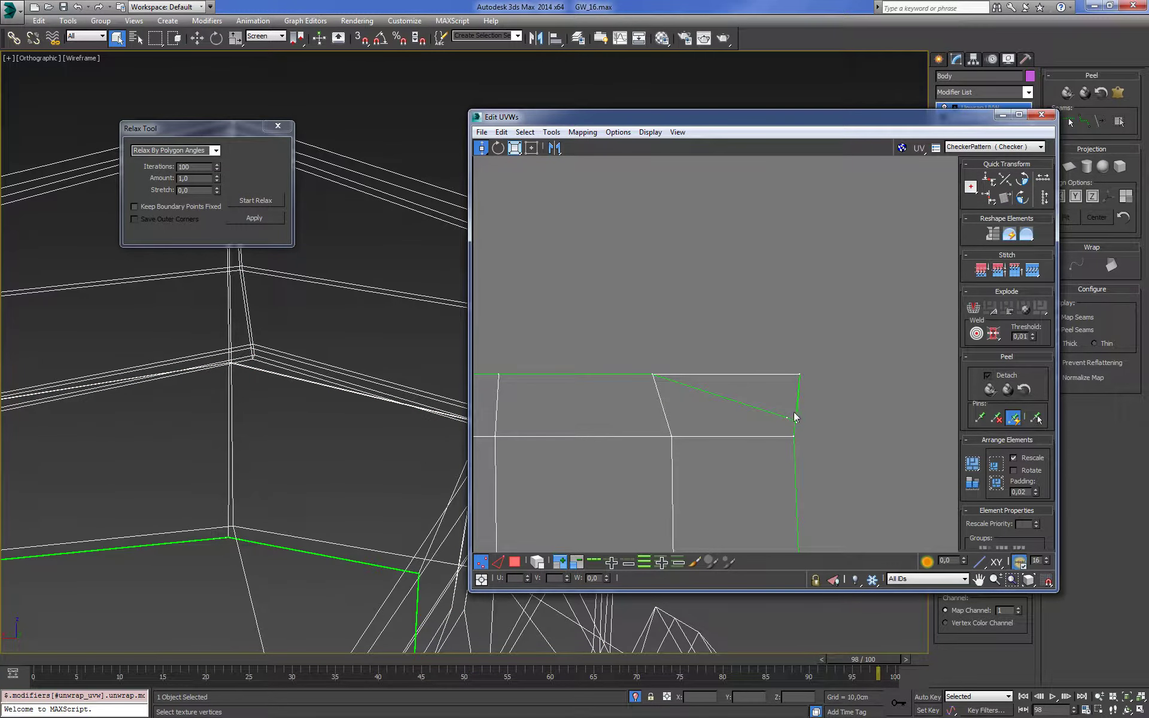
pyautogui.click(794, 422)
pyautogui.scroll(-2, 642, 335)
pyautogui.scroll(-2, 646, 323)
pyautogui.scroll(-2, 662, 308)
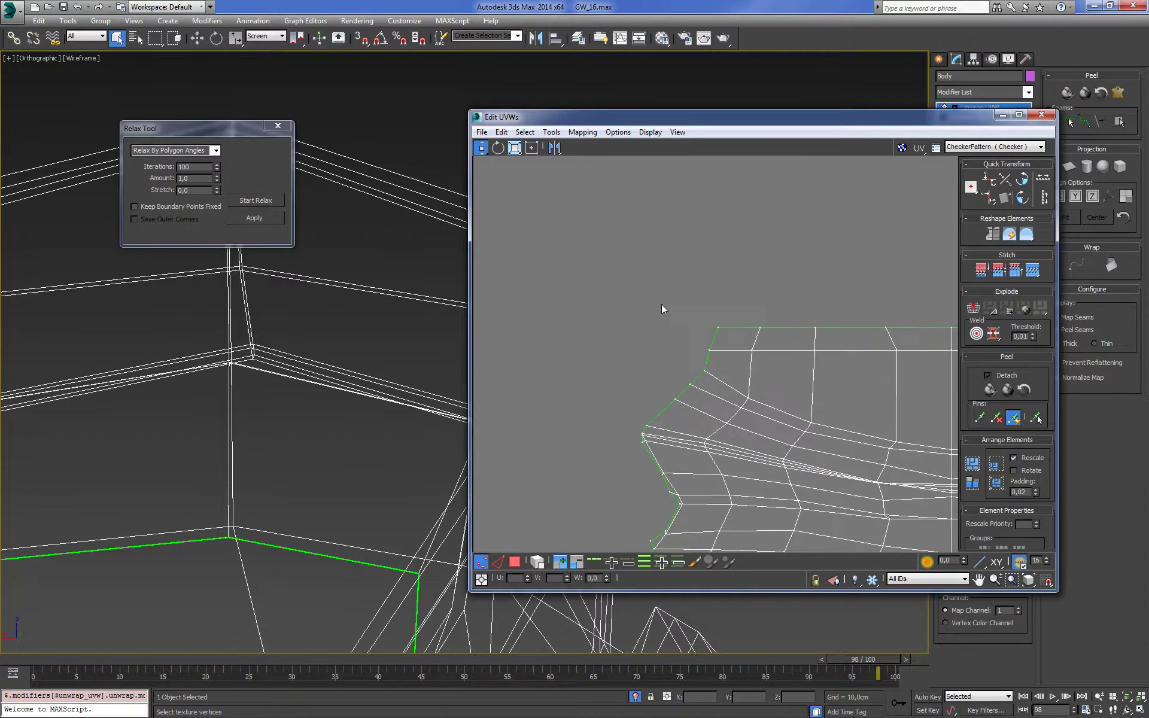
pyautogui.scroll(2, 628, 246)
pyautogui.scroll(-2, 649, 302)
pyautogui.press('2')
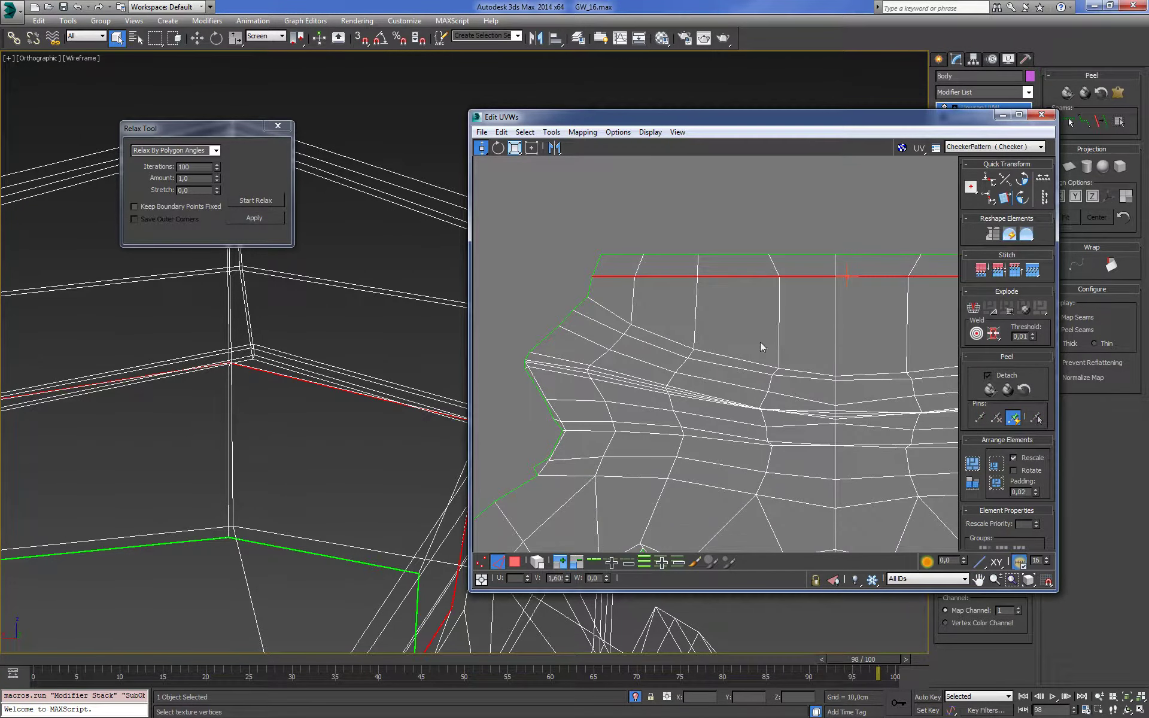
pyautogui.moveTo(735, 370); pyautogui.dragTo(735, 371)
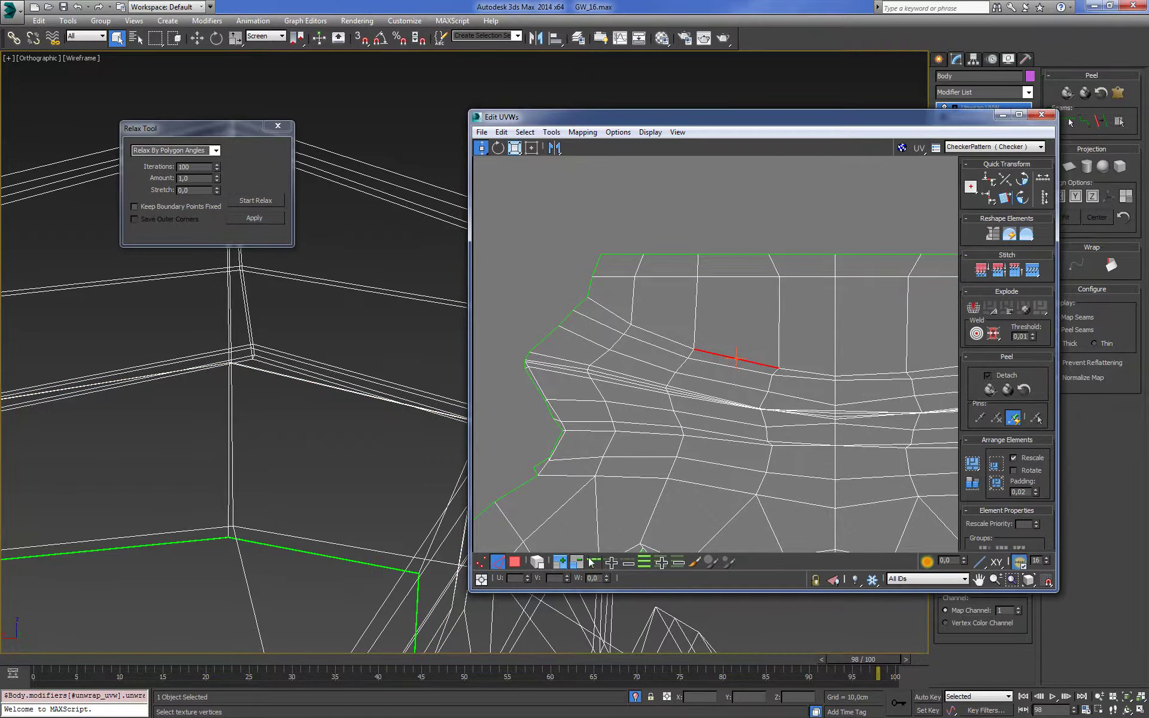
pyautogui.moveTo(735, 404); pyautogui.dragTo(713, 408, button='middle')
# Straighten the selected collar loop horizontally and nudge it up, redoing it once after an undo
pyautogui.press('z')
pyautogui.click(989, 197)
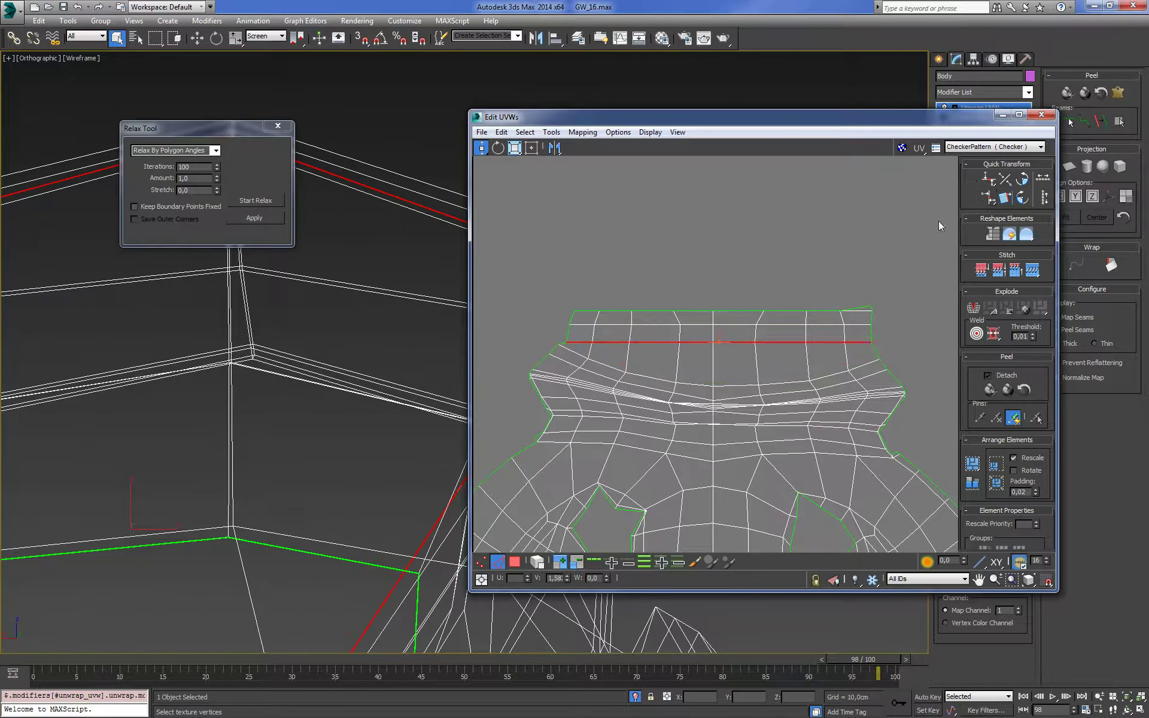
pyautogui.moveTo(772, 342); pyautogui.dragTo(772, 335)
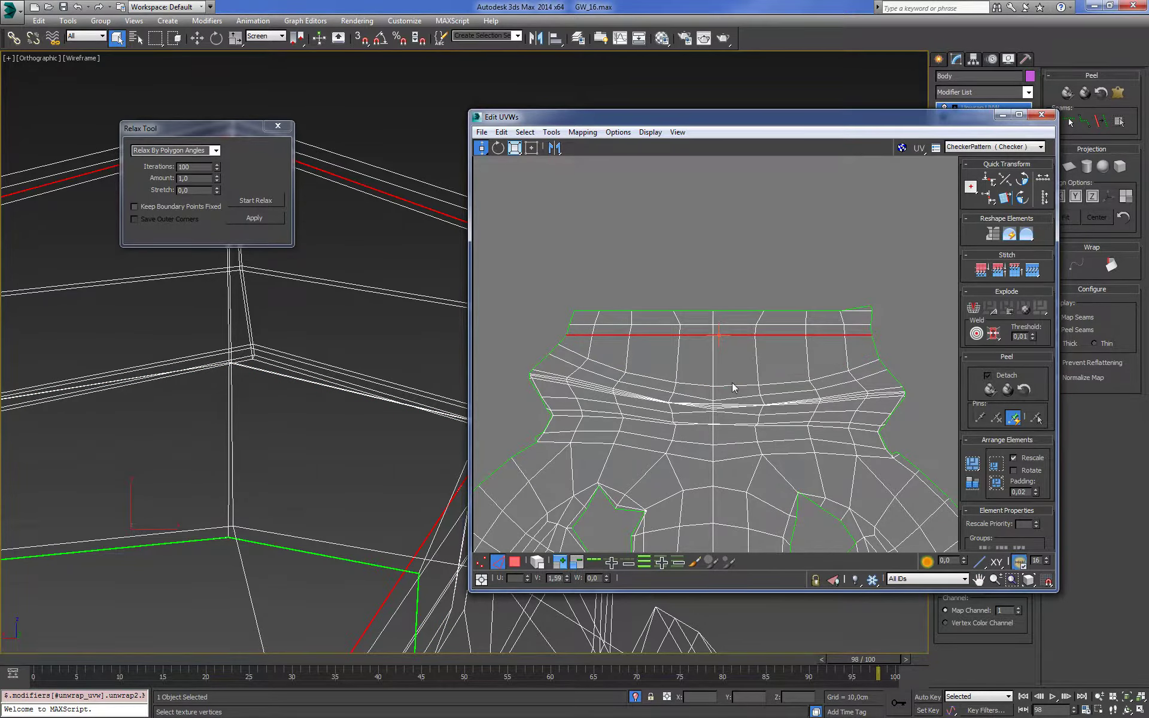
pyautogui.hotkey('ctrl', 'z')
pyautogui.hotkey('ctrl', 'z')
pyautogui.hotkey('ctrl', 'z')
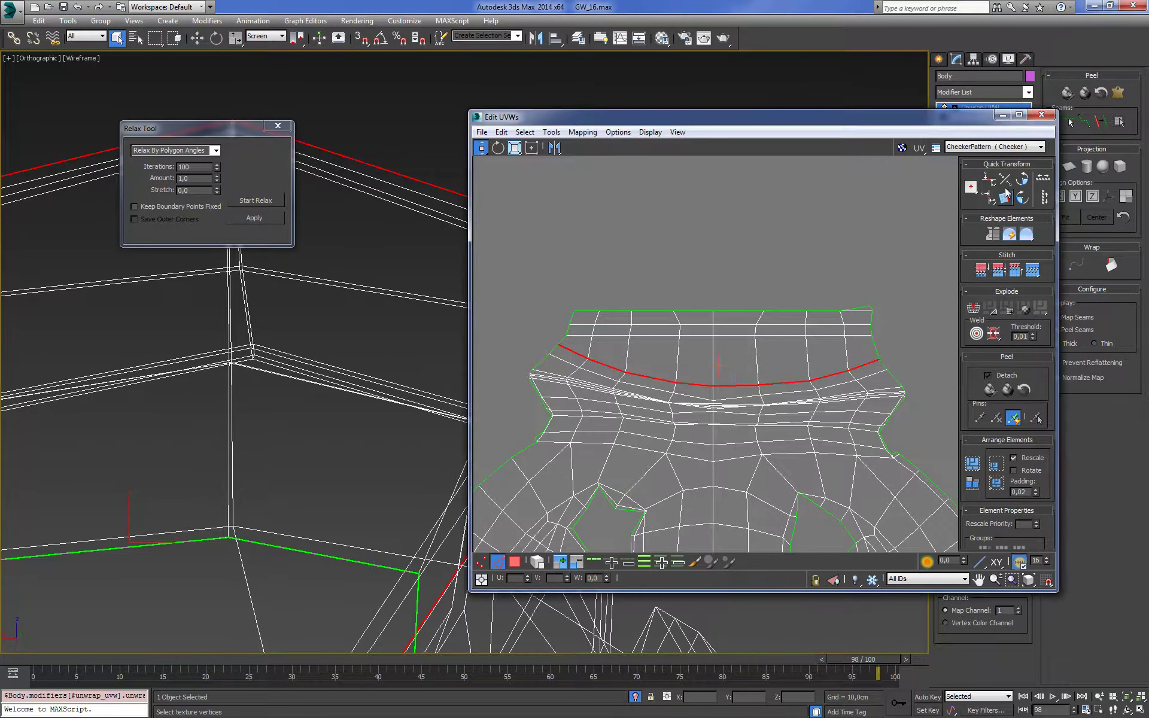
pyautogui.click(988, 197)
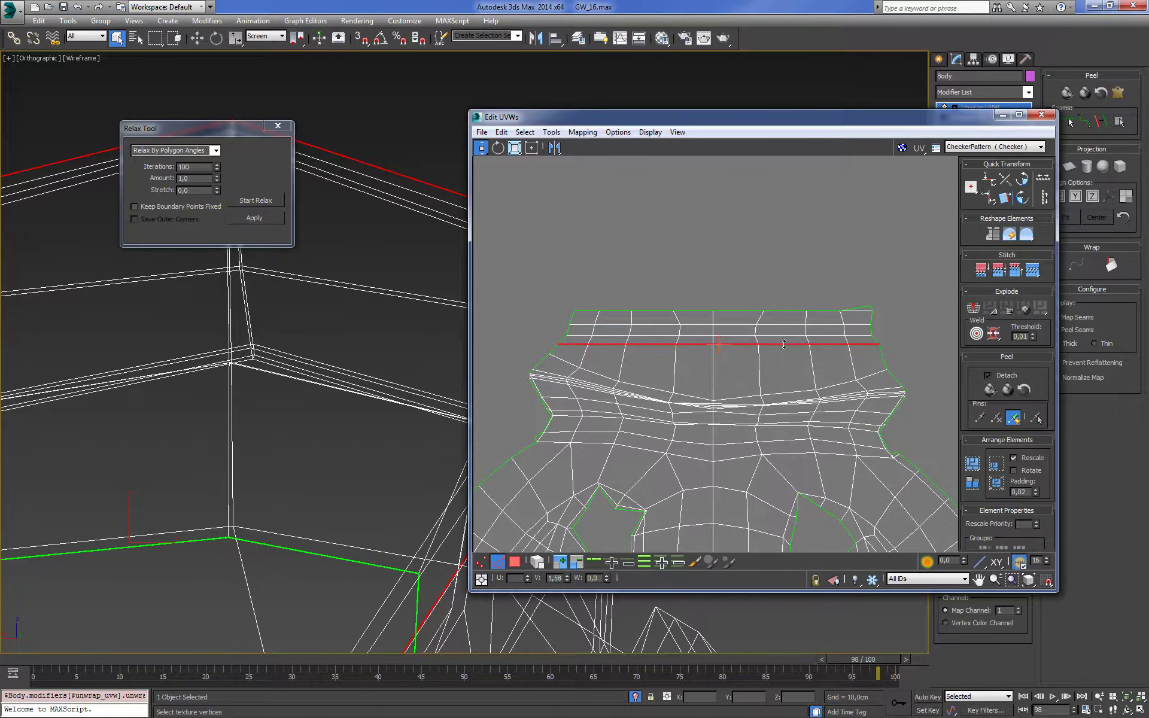
pyautogui.moveTo(784, 344); pyautogui.dragTo(784, 343)
# Level the next three curved edge loops horizontally and move each up toward the collar
pyautogui.click(800, 401)
pyautogui.click(593, 561)
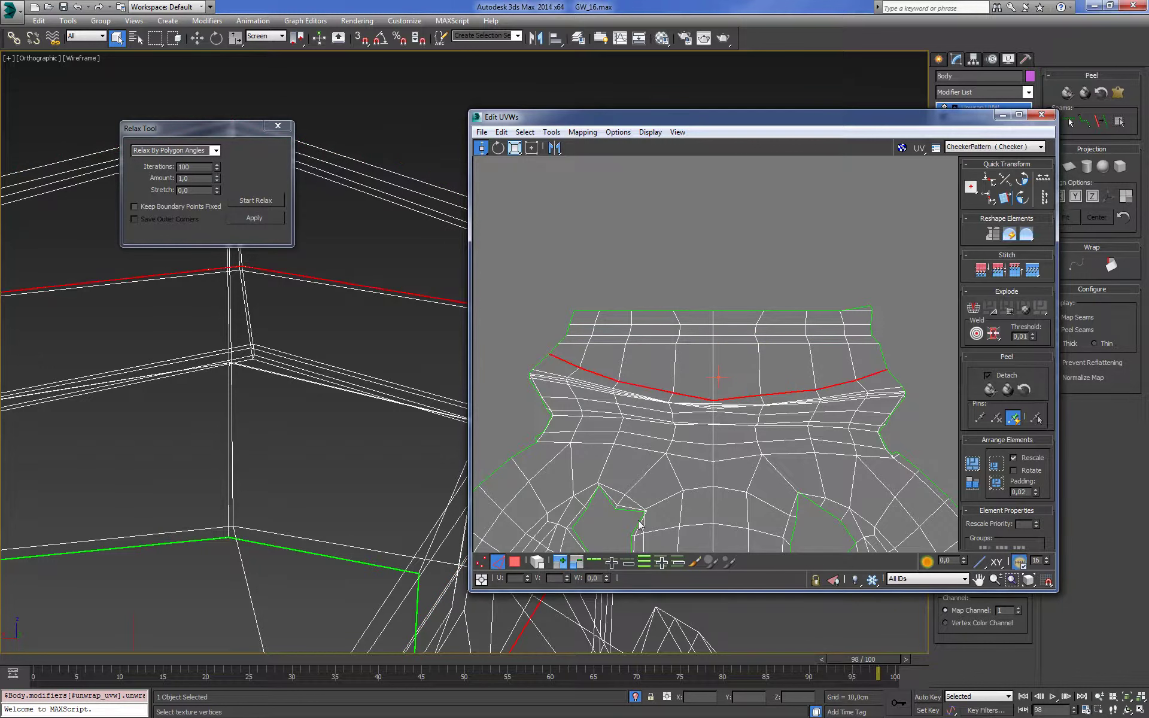
pyautogui.click(989, 197)
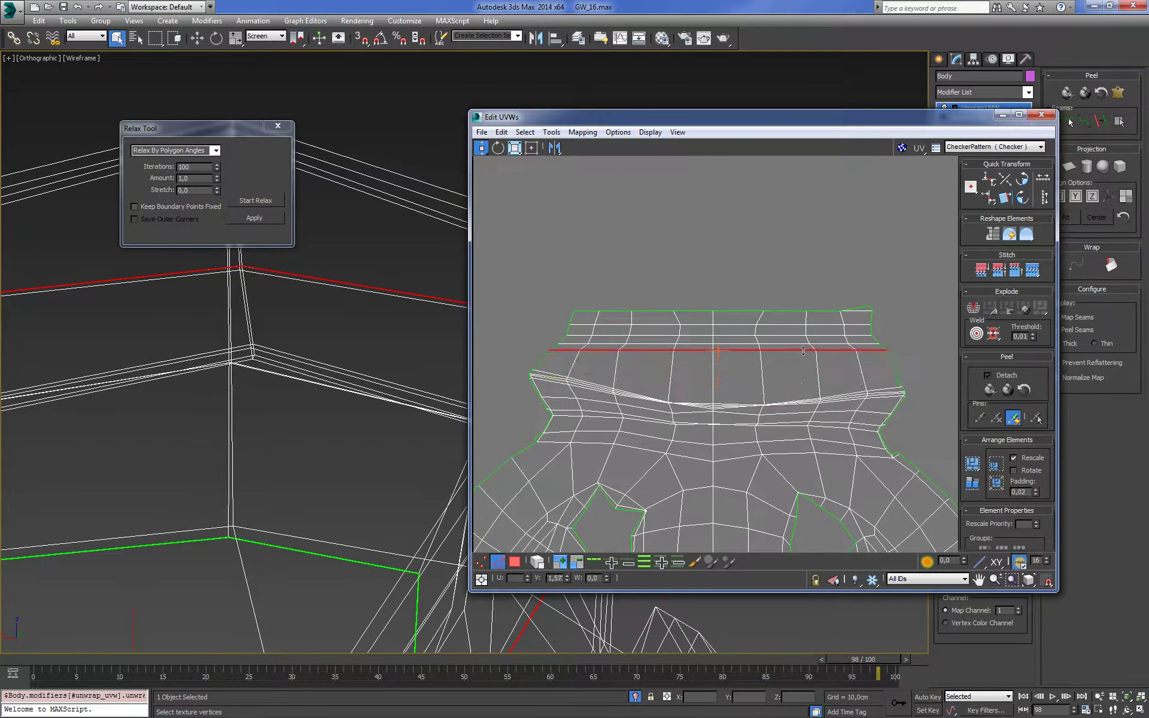
pyautogui.moveTo(813, 377); pyautogui.dragTo(804, 364)
pyautogui.click(900, 394)
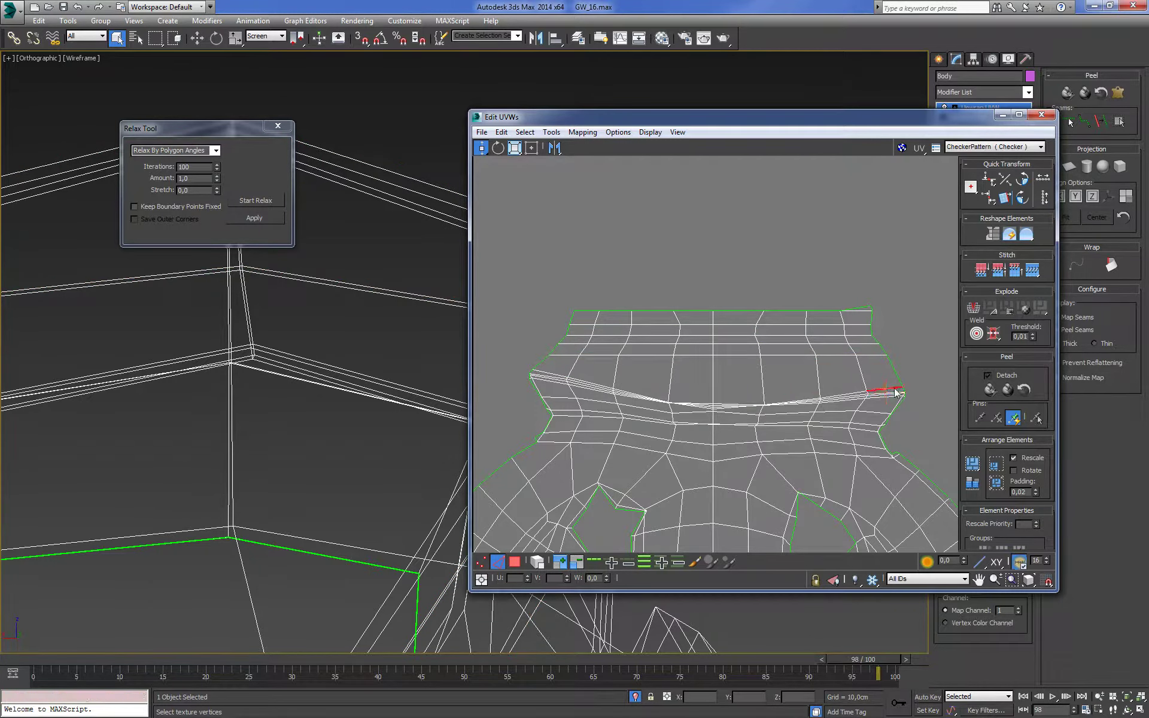
pyautogui.click(594, 561)
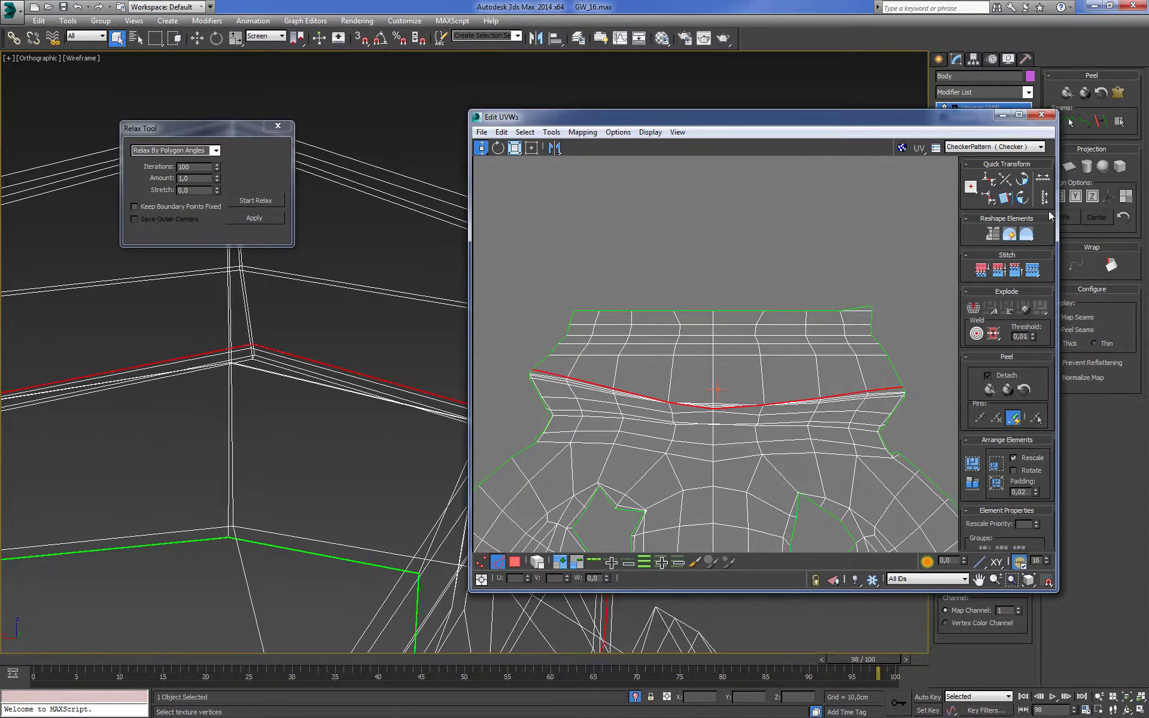
pyautogui.click(988, 179)
pyautogui.moveTo(848, 389); pyautogui.dragTo(846, 366)
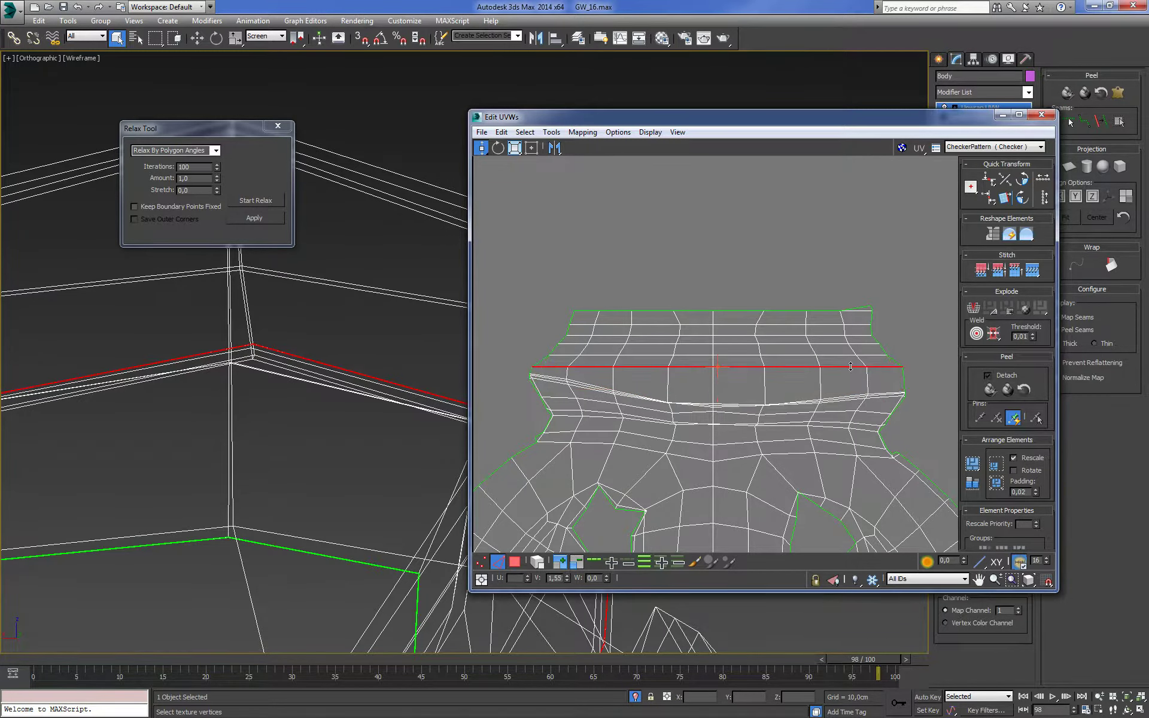
pyautogui.click(843, 396)
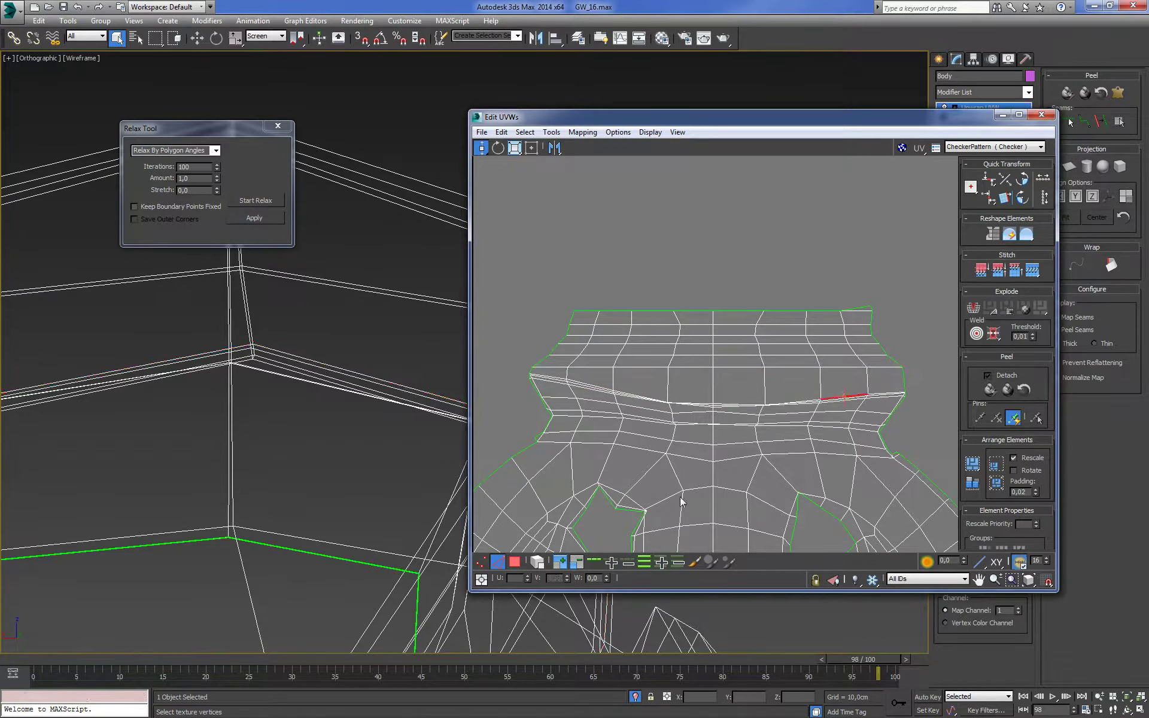
pyautogui.click(595, 561)
pyautogui.click(989, 179)
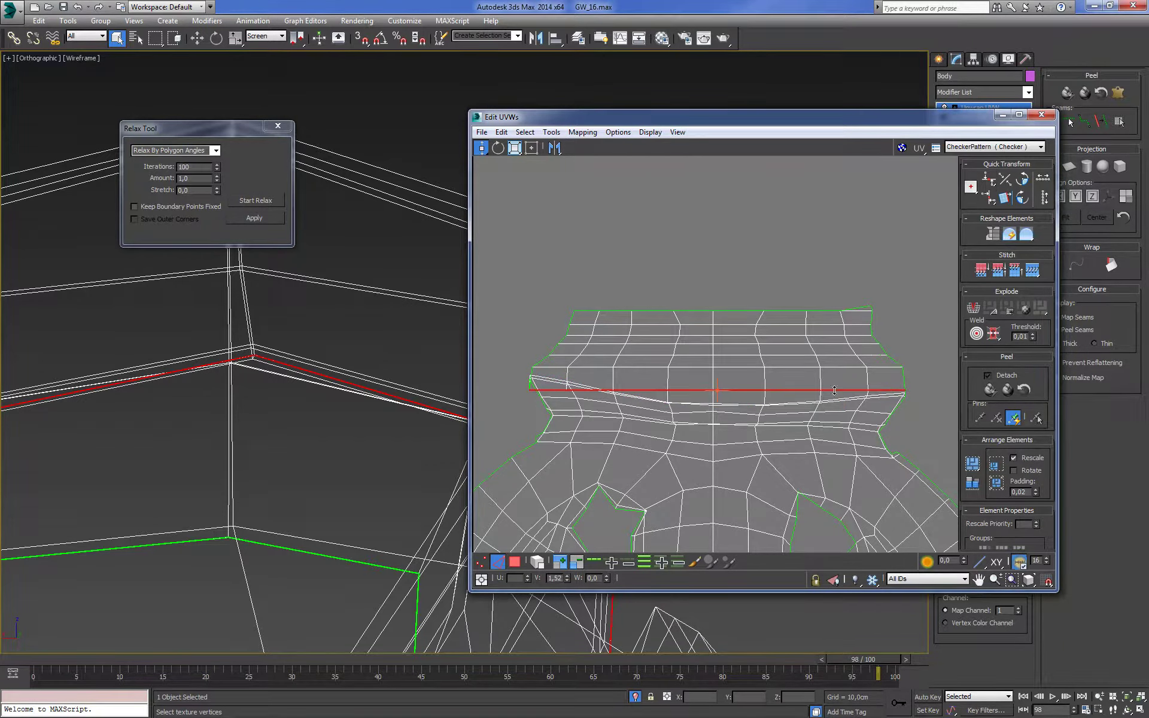
pyautogui.moveTo(834, 390); pyautogui.dragTo(834, 370)
# Straighten the lower curved loop, then undo it and reselect that loop
pyautogui.scroll(4, 853, 392)
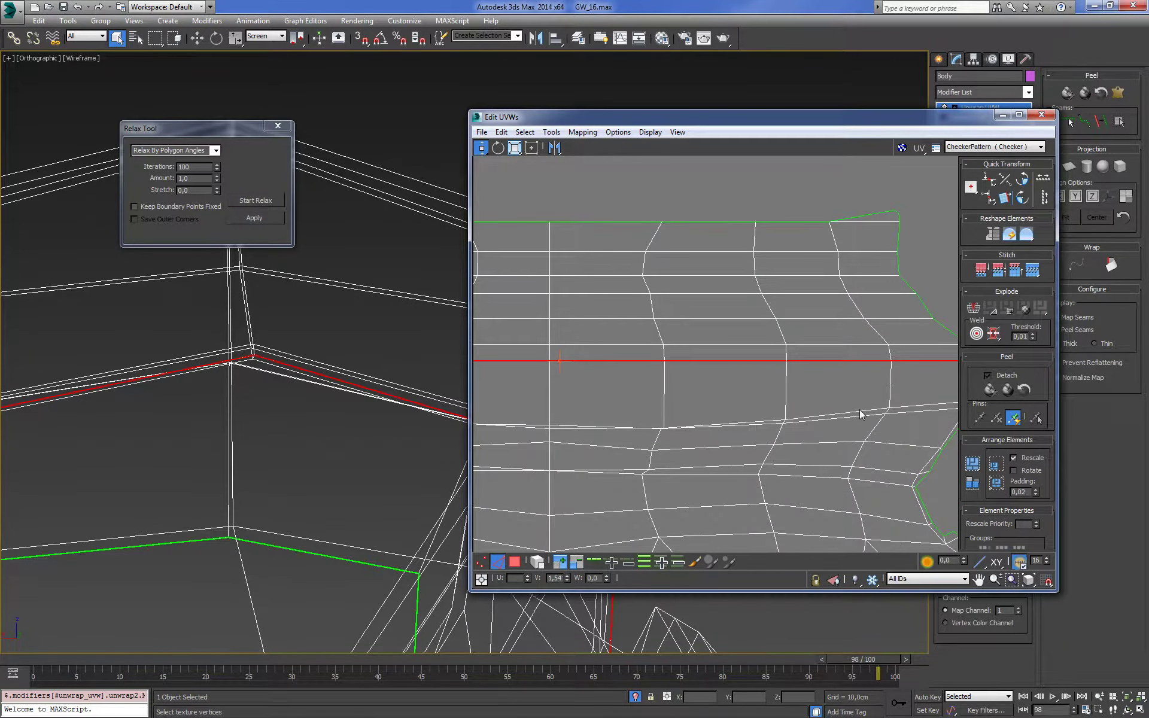
pyautogui.click(859, 410)
pyautogui.click(594, 561)
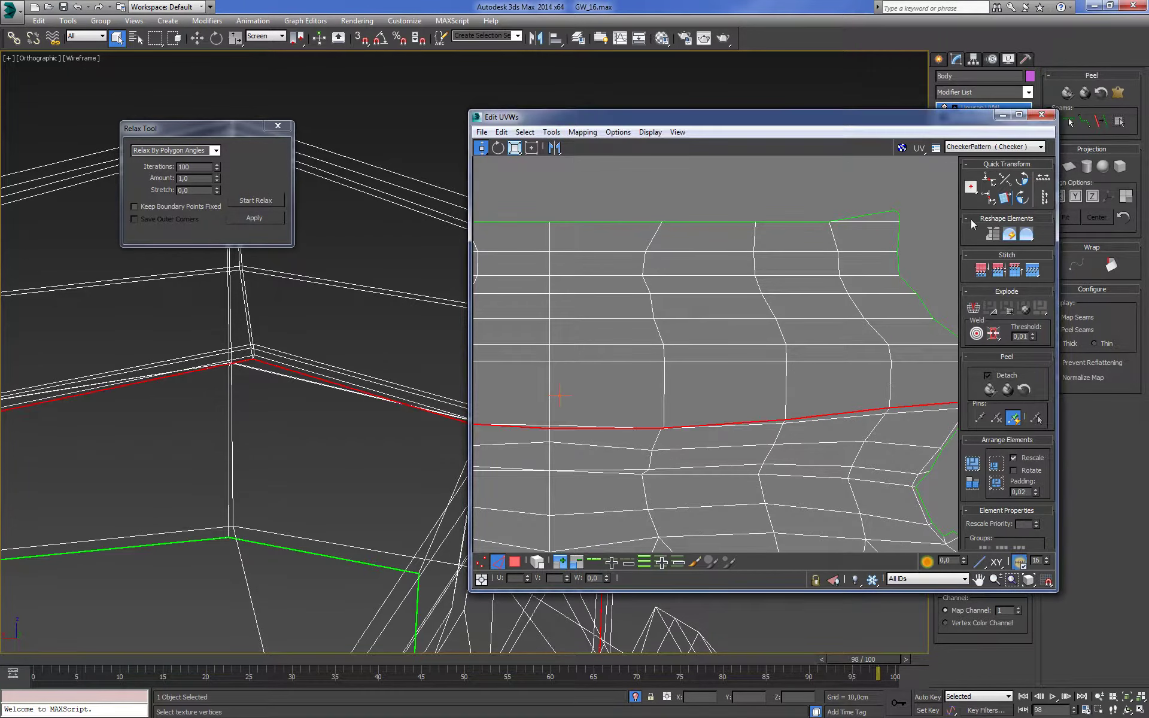
pyautogui.click(989, 179)
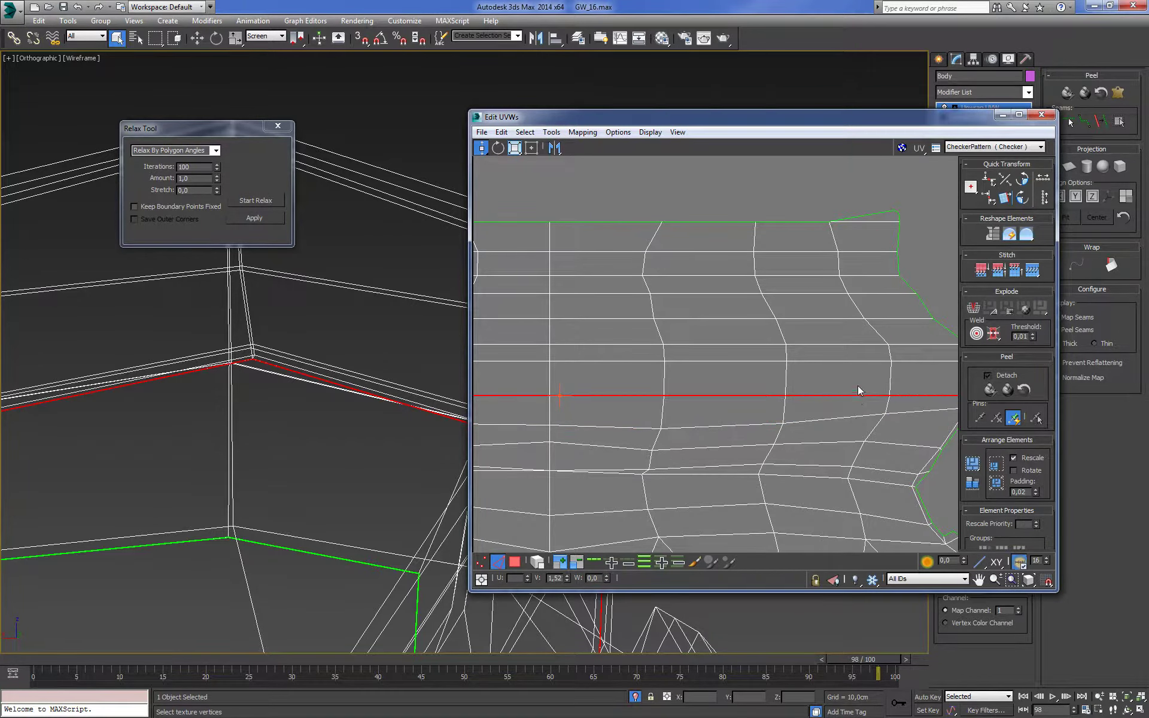
pyautogui.click(856, 392)
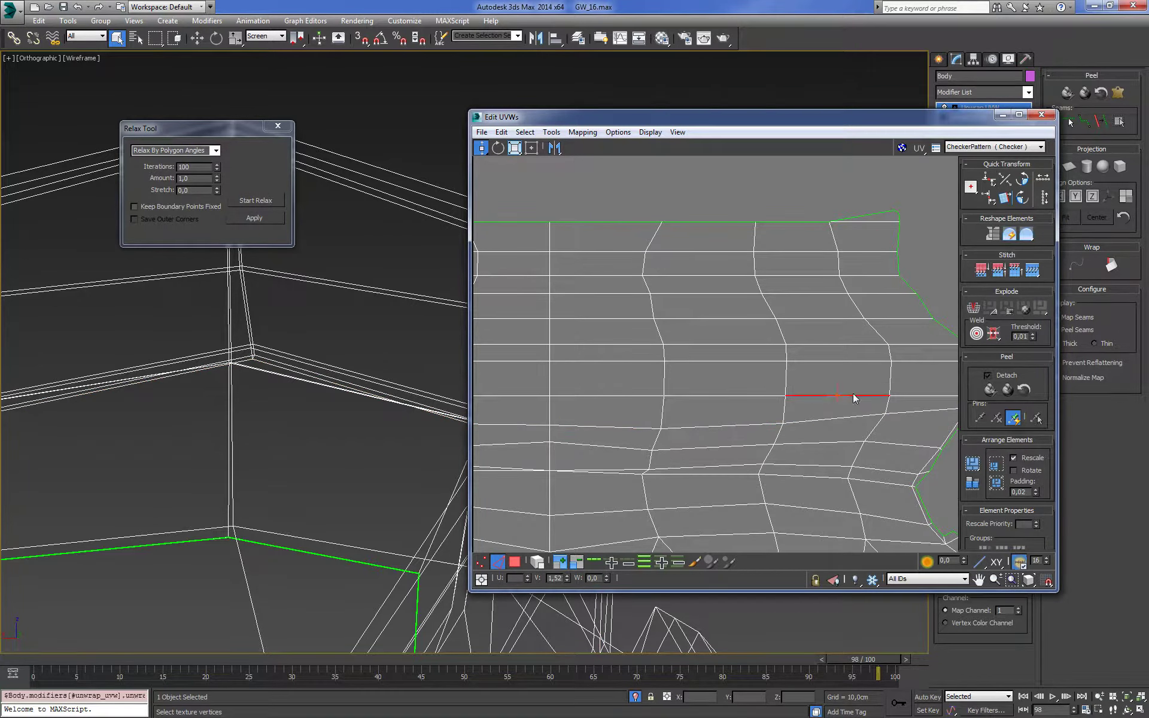
pyautogui.click(593, 564)
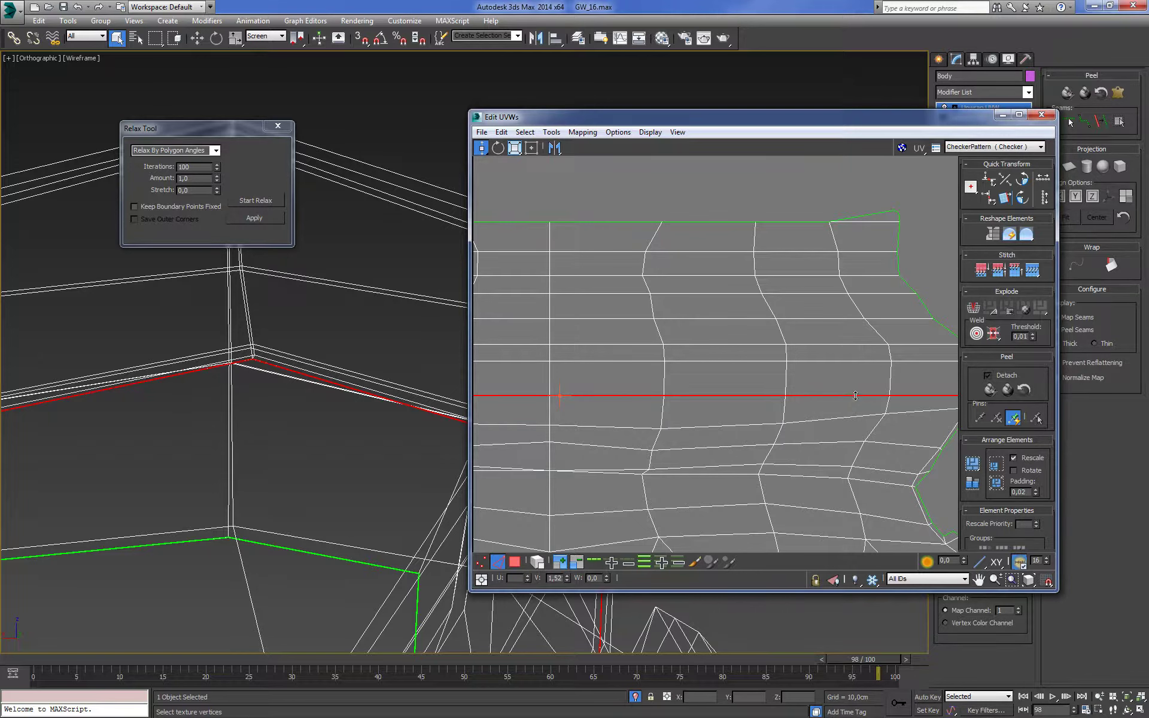
pyautogui.hotkey('ctrl', 'z')
pyautogui.hotkey('ctrl', 'z')
pyautogui.click(592, 564)
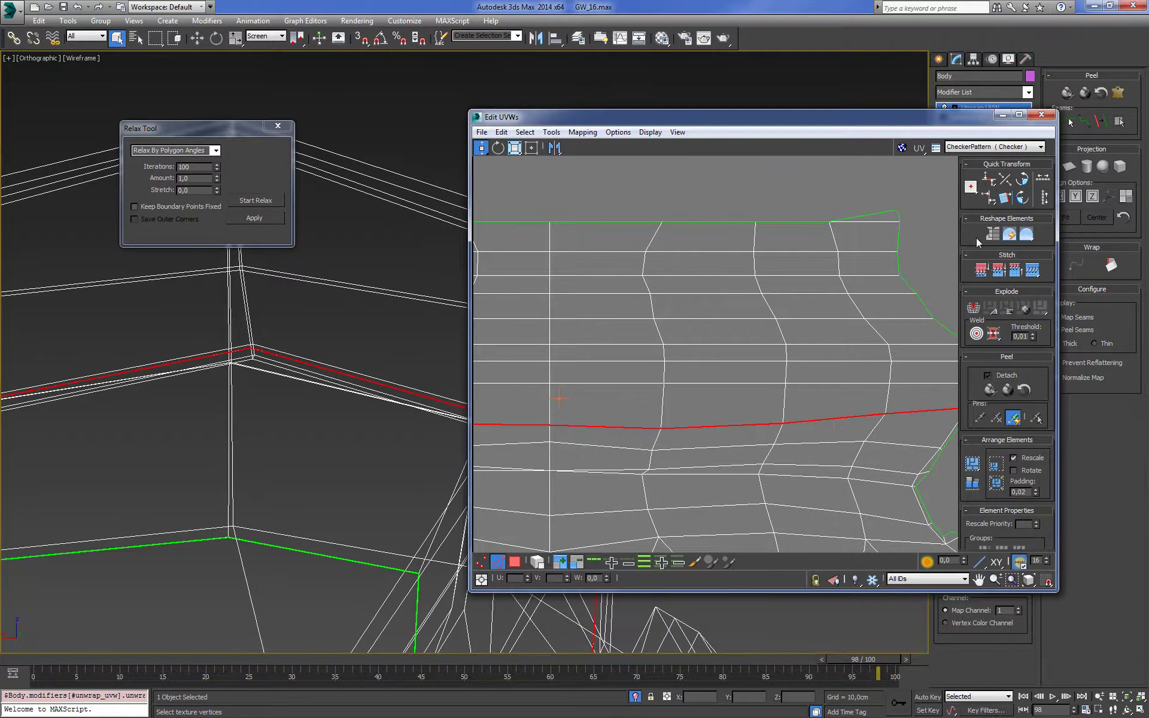
# Level the reselected lower loop horizontally and bring the upper band into view
pyautogui.click(988, 179)
pyautogui.scroll(-4, 687, 340)
pyautogui.scroll(-2, 686, 339)
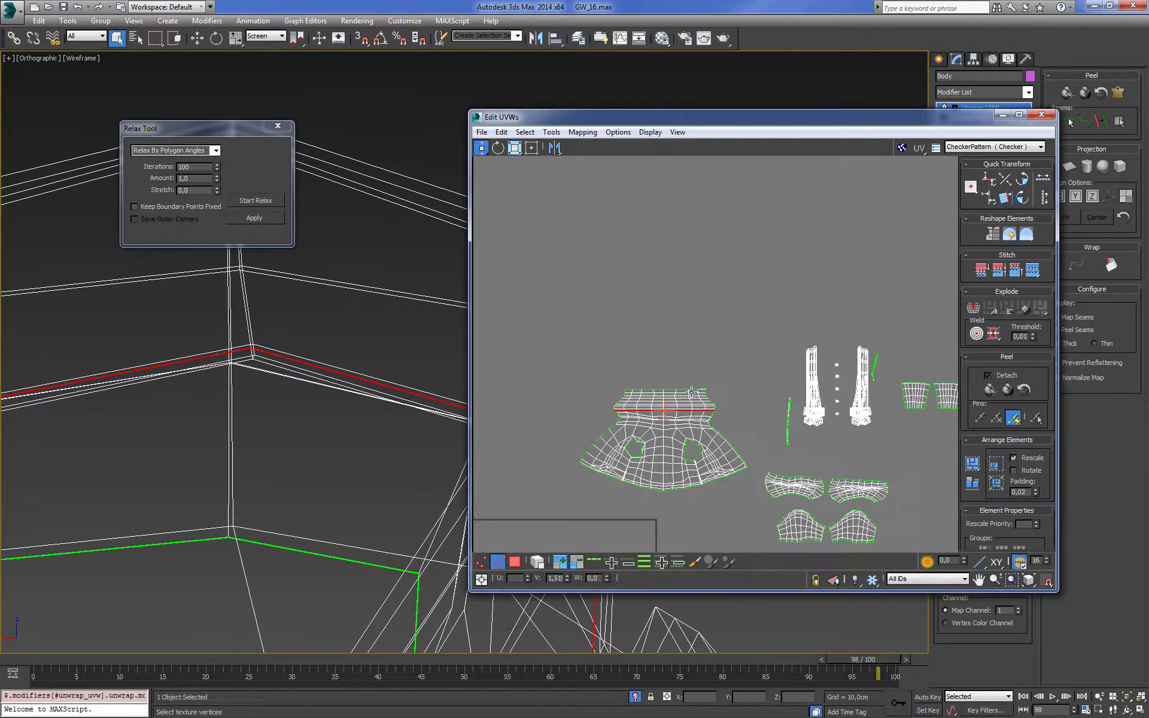
pyautogui.scroll(3, 694, 392)
pyautogui.scroll(2, 790, 367)
pyautogui.scroll(2, 697, 373)
pyautogui.scroll(-2, 697, 374)
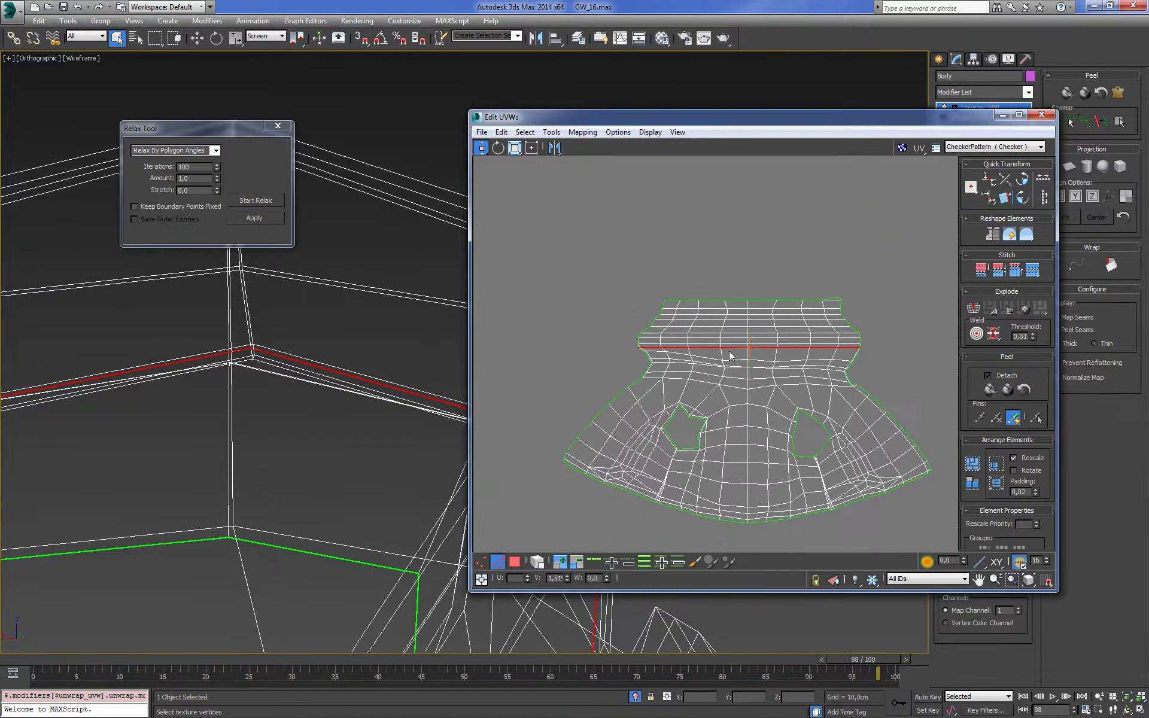
pyautogui.moveTo(736, 359); pyautogui.dragTo(742, 302, button='middle')
pyautogui.scroll(2, 761, 308)
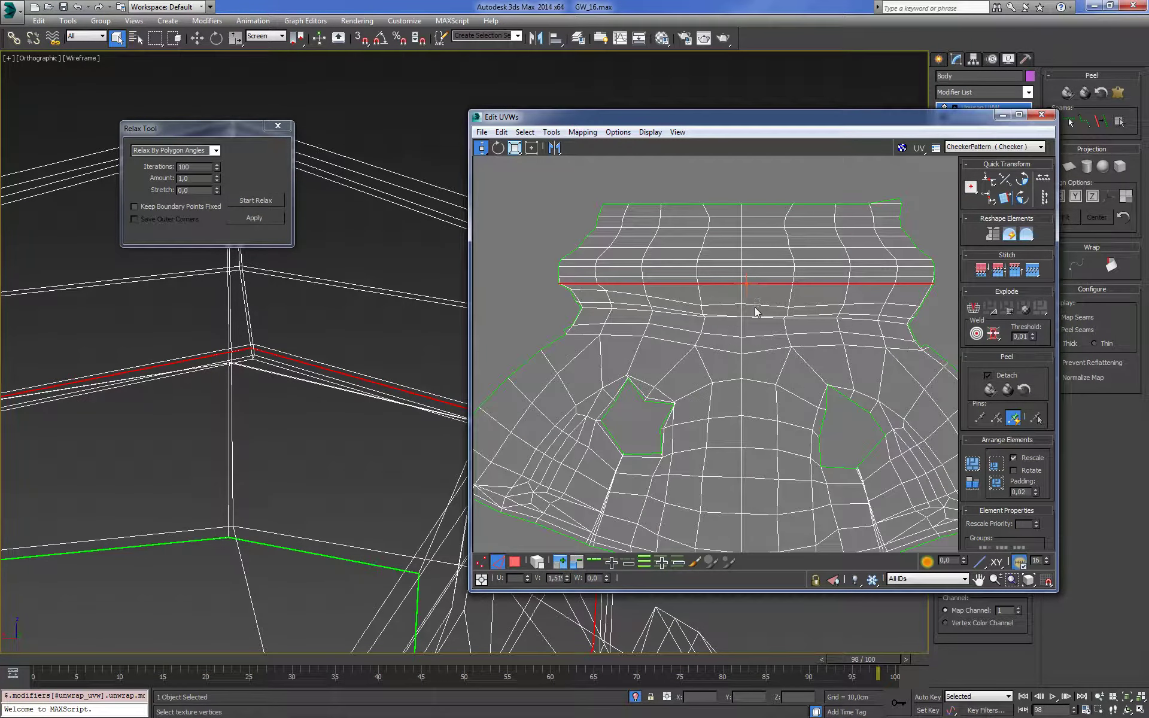
# Select the next curved loop below and level it horizontally after two undone attempts
pyautogui.click(745, 307)
pyautogui.doubleClick(745, 307)
pyautogui.click(988, 179)
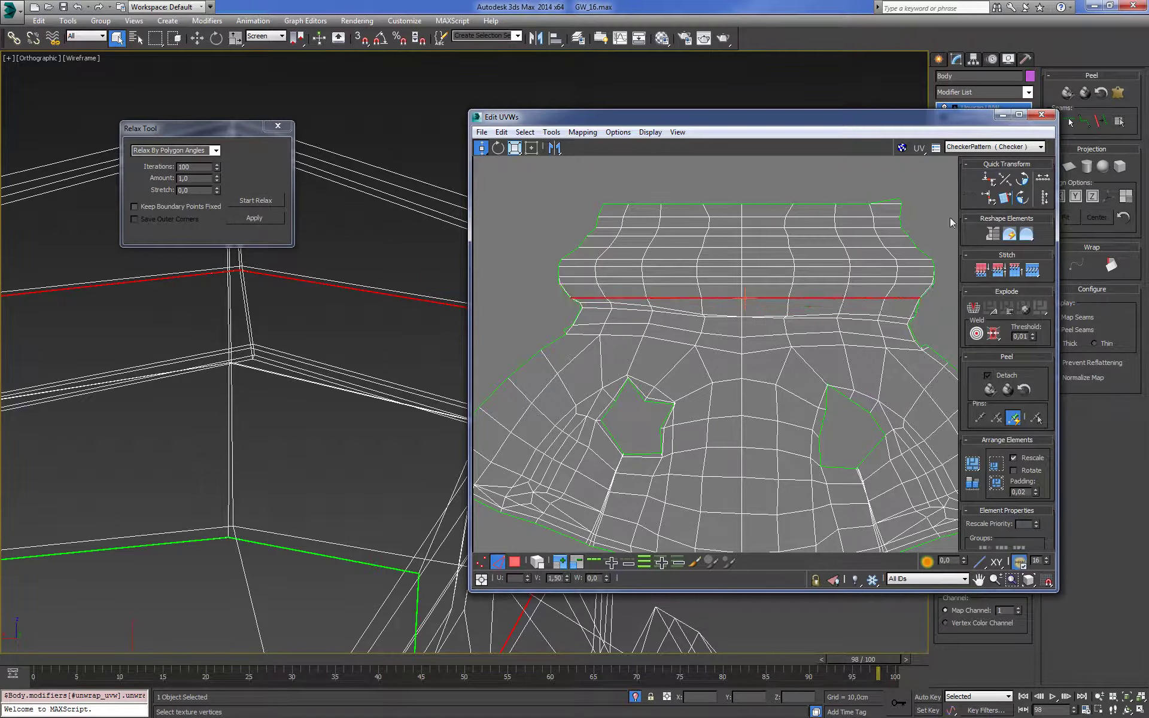
pyautogui.hotkey('ctrl', 'z')
pyautogui.click(661, 308)
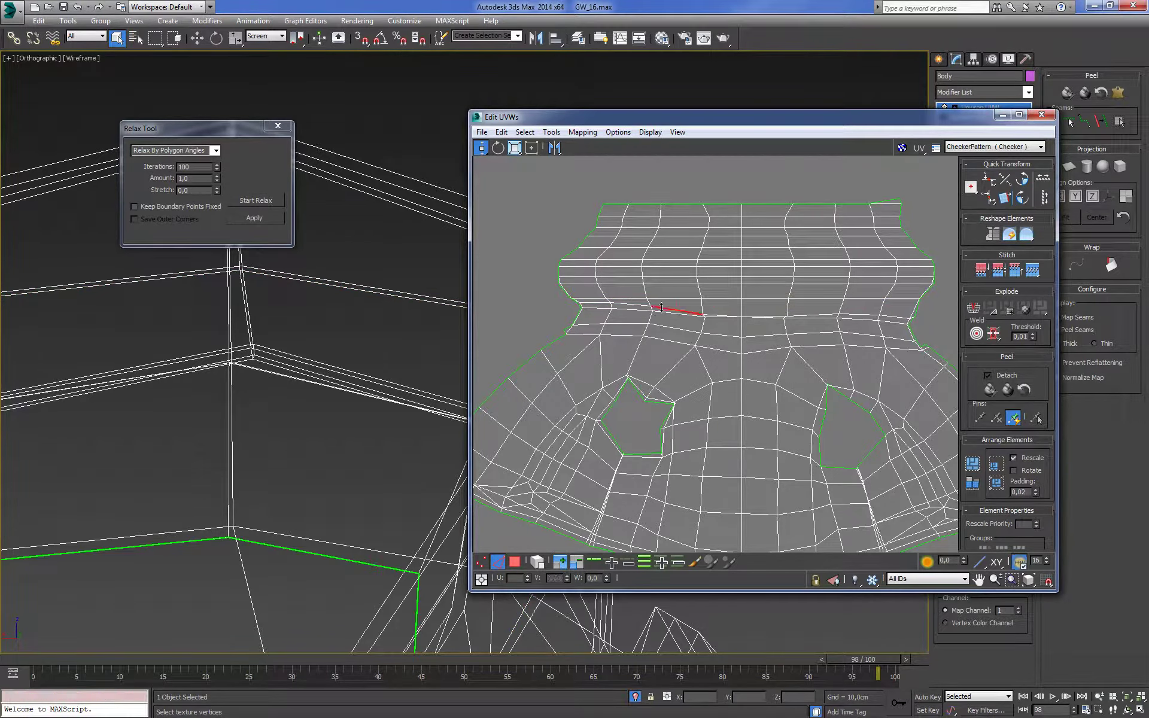
pyautogui.click(605, 561)
pyautogui.click(988, 179)
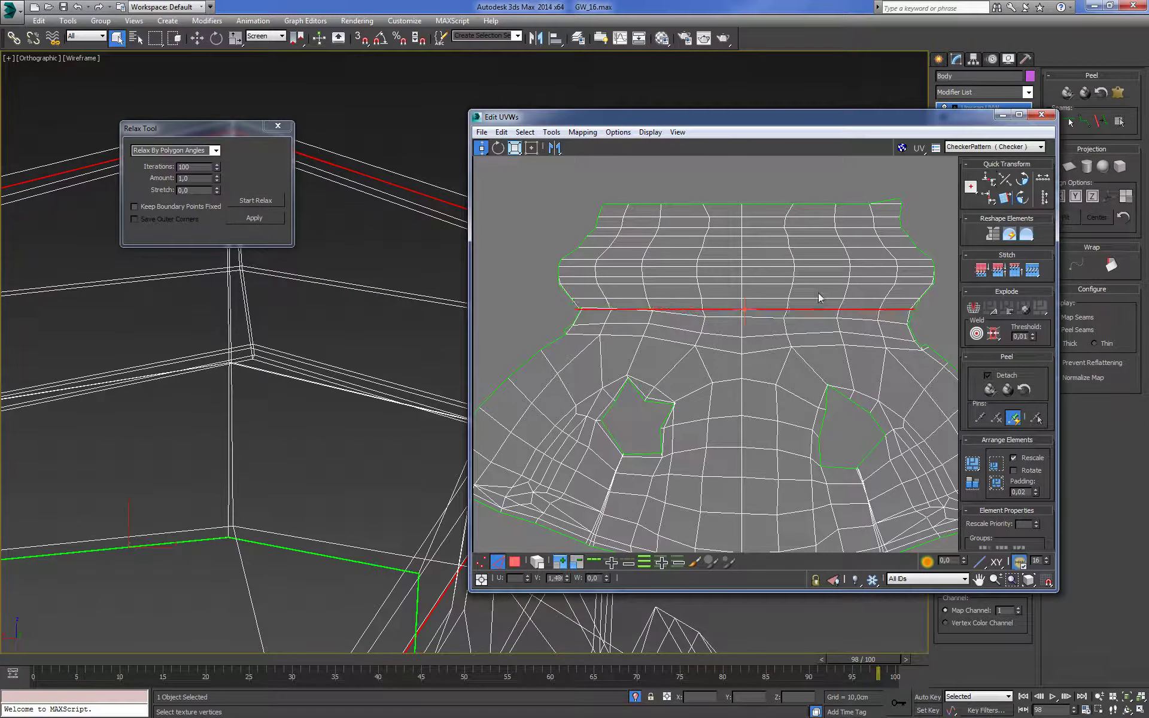
pyautogui.hotkey('ctrl', 'z')
pyautogui.hotkey('ctrl', 'z')
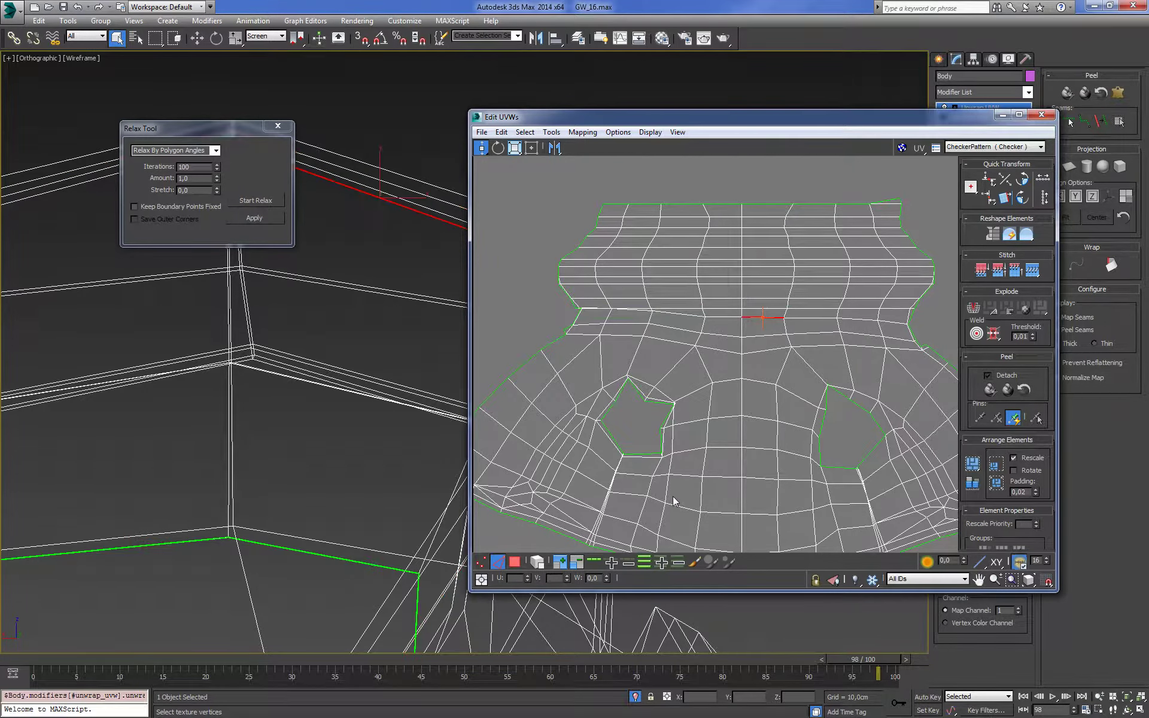
pyautogui.click(594, 561)
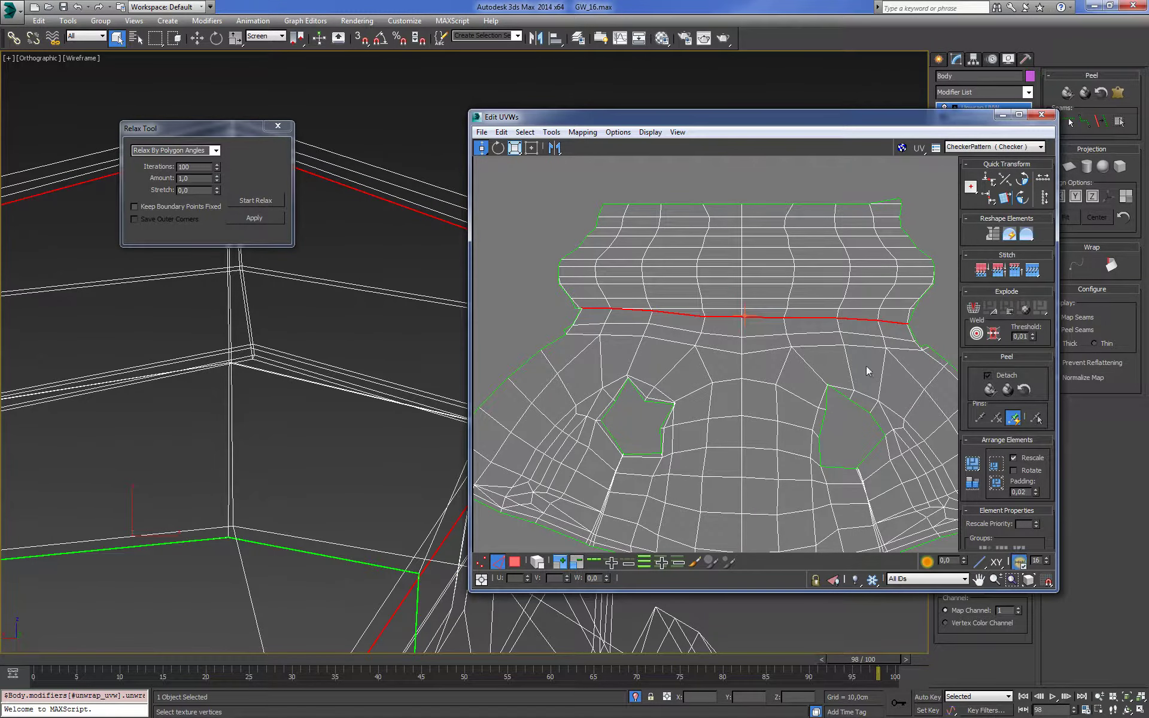
pyautogui.click(989, 178)
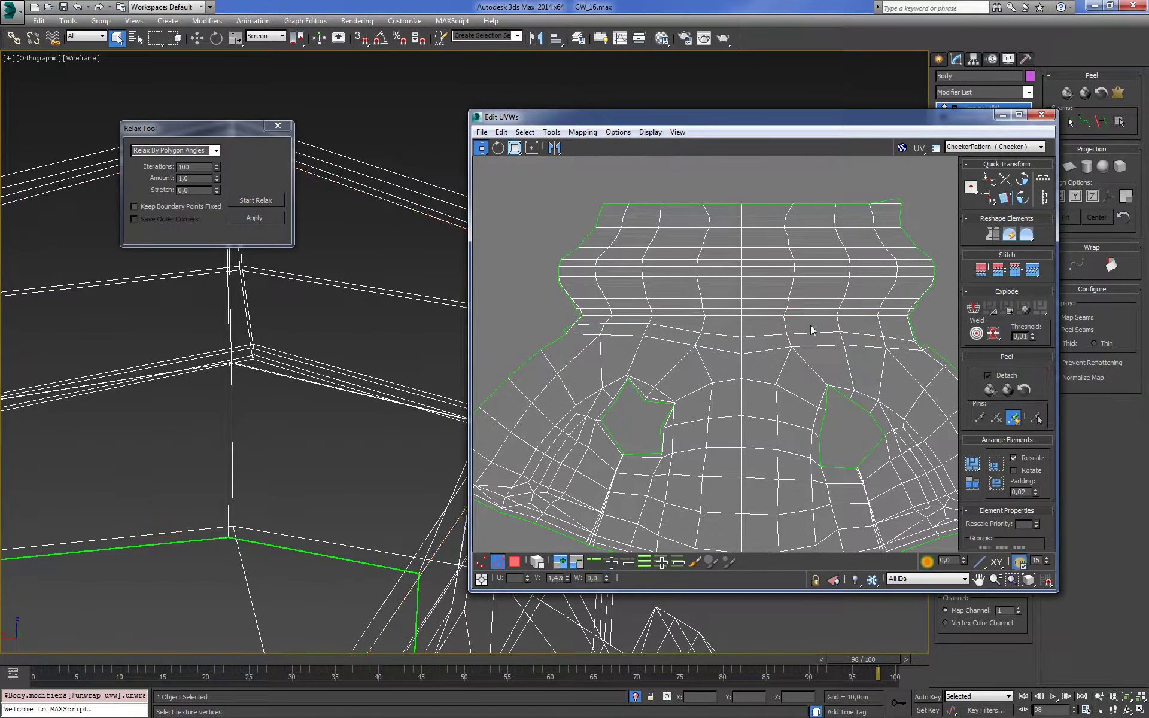
pyautogui.scroll(-5, 810, 325)
pyautogui.scroll(3, 826, 381)
# Select the bottom hem loop, align it horizontally, and move it down slightly
pyautogui.moveTo(691, 422); pyautogui.dragTo(739, 411, button='middle')
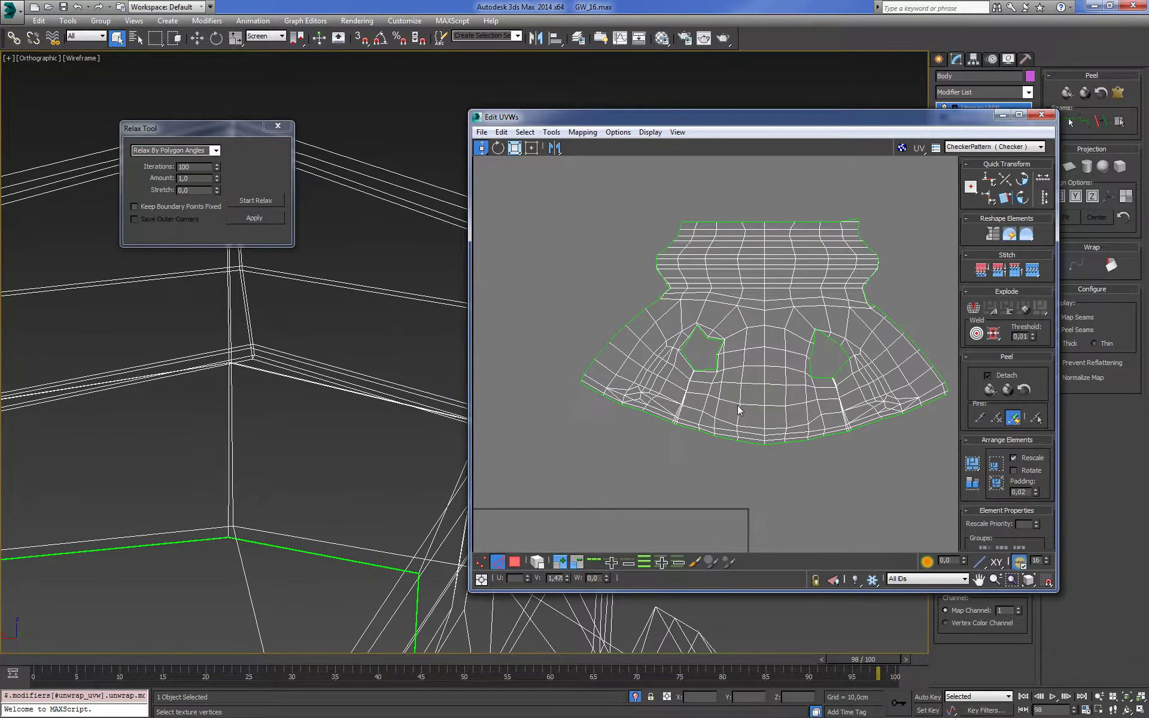
pyautogui.scroll(3, 730, 379)
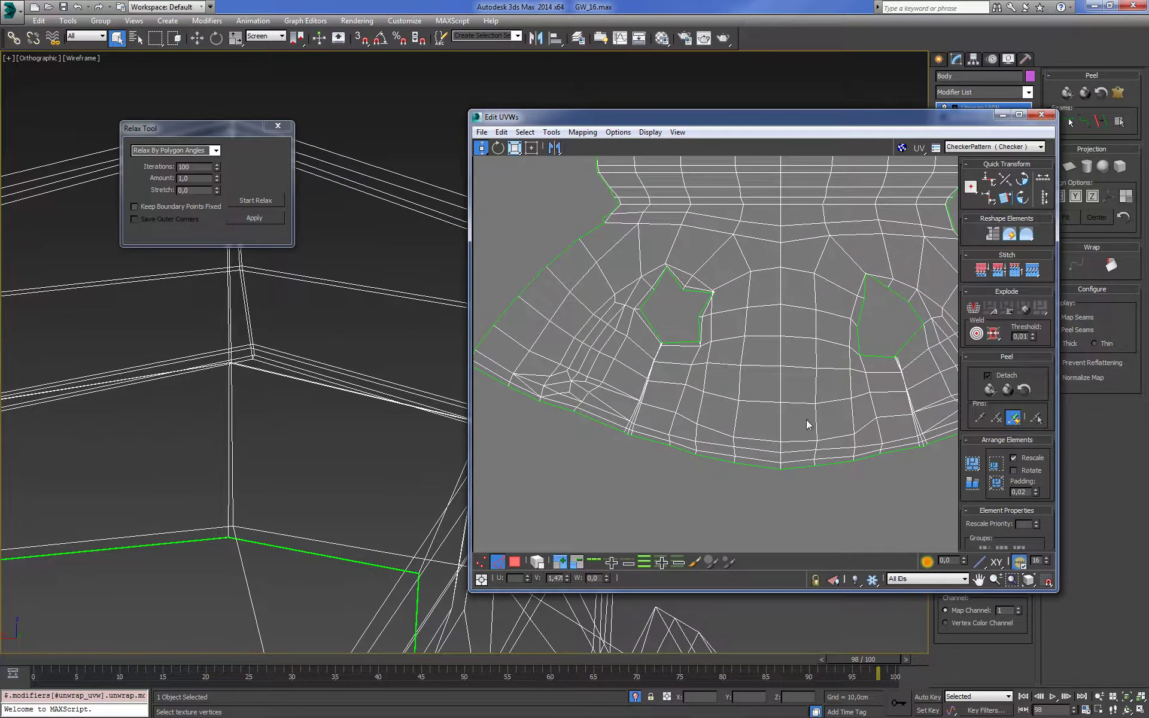
pyautogui.scroll(1, 807, 480)
pyautogui.moveTo(789, 441); pyautogui.dragTo(789, 441)
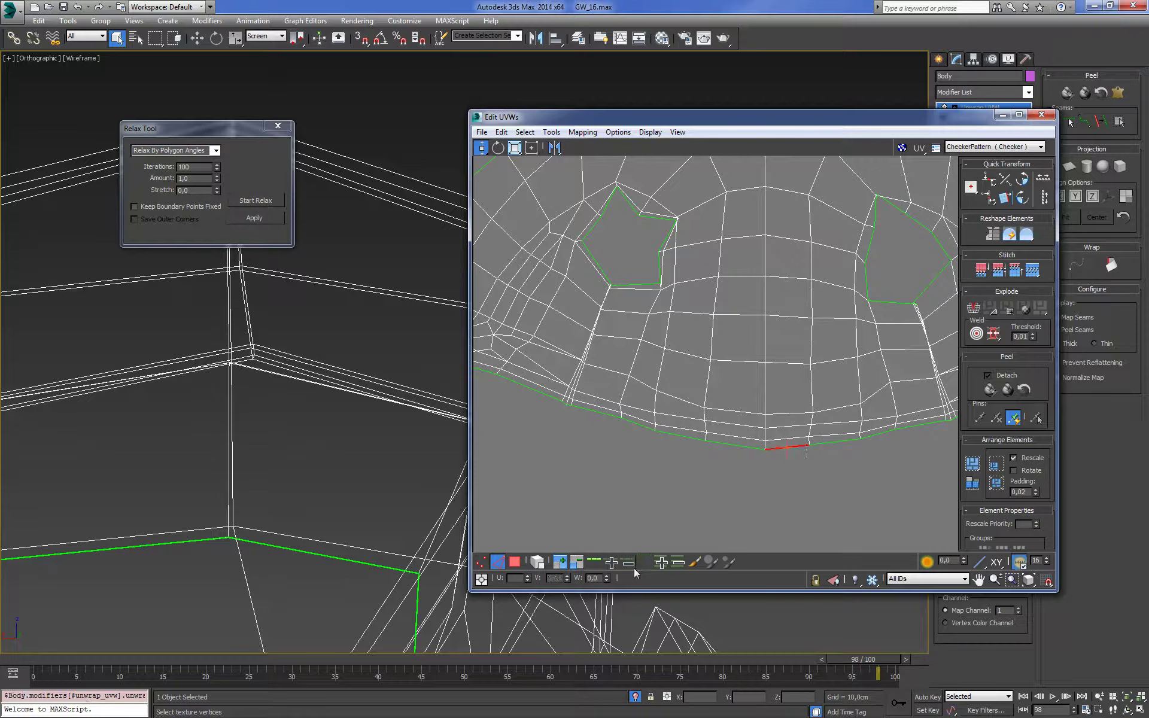
pyautogui.click(593, 561)
pyautogui.scroll(-1, 821, 349)
pyautogui.scroll(-3, 821, 348)
pyautogui.scroll(-2, 821, 348)
pyautogui.scroll(2, 821, 348)
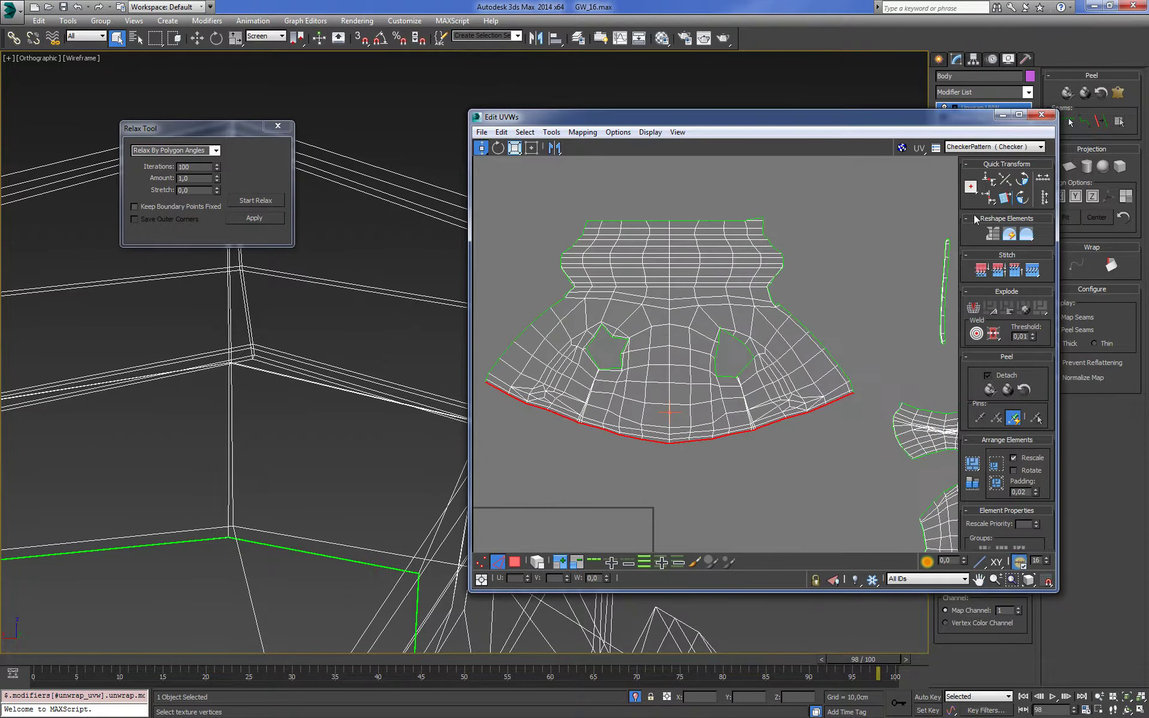
pyautogui.click(988, 179)
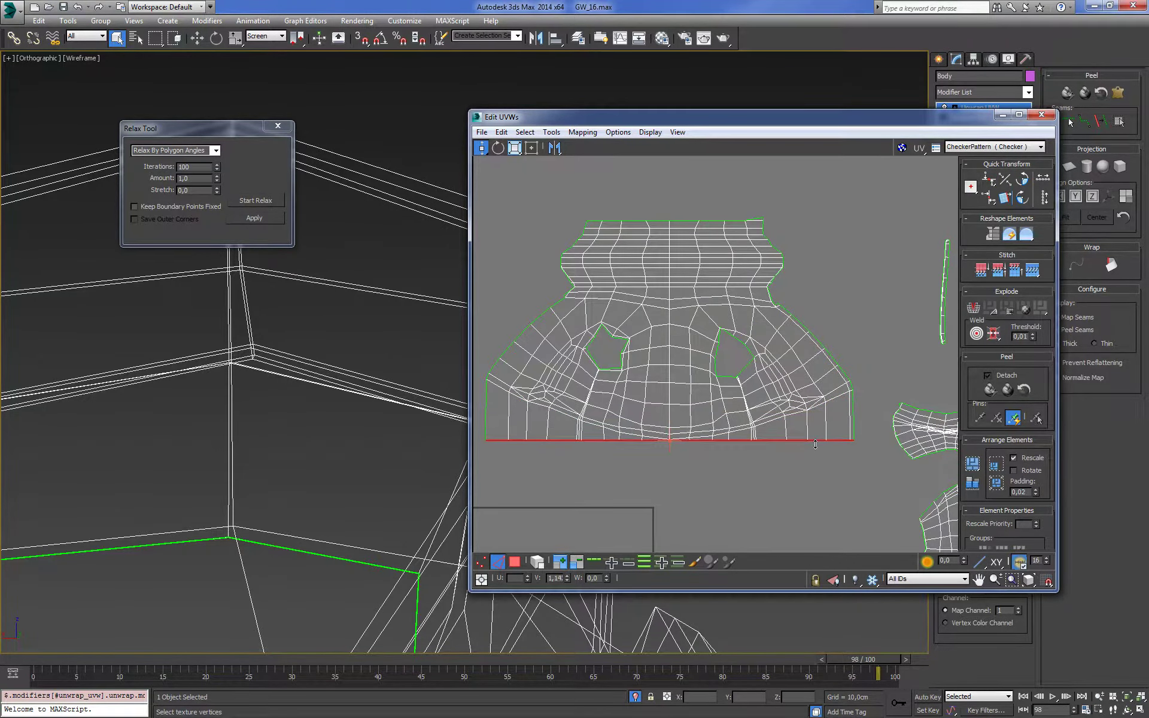
pyautogui.moveTo(815, 412); pyautogui.dragTo(815, 454)
# Pan the view to centre the whole shirt shell
pyautogui.scroll(1, 817, 430)
pyautogui.moveTo(760, 460)
pyautogui.mouseDown(button='middle')
pyautogui.moveTo(700, 459)
pyautogui.moveTo(775, 460)
pyautogui.mouseUp(button='middle')
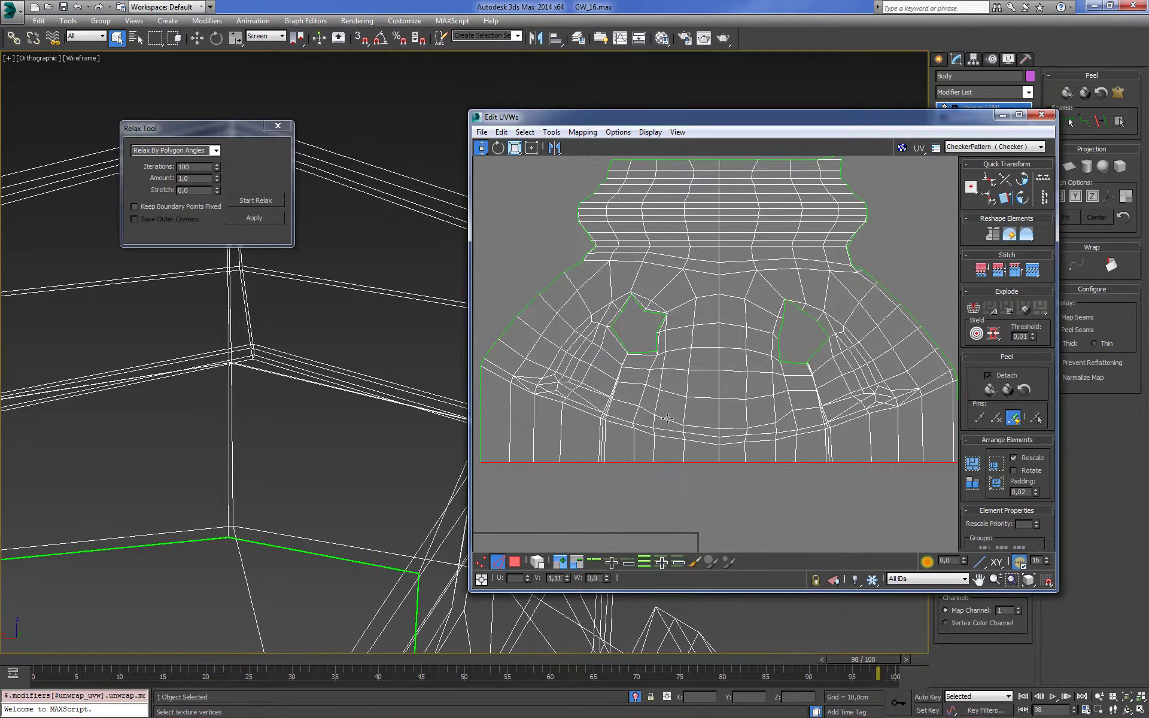
pyautogui.moveTo(676, 400); pyautogui.dragTo(679, 418, button='middle')
pyautogui.moveTo(600, 274); pyautogui.dragTo(605, 294, button='middle')
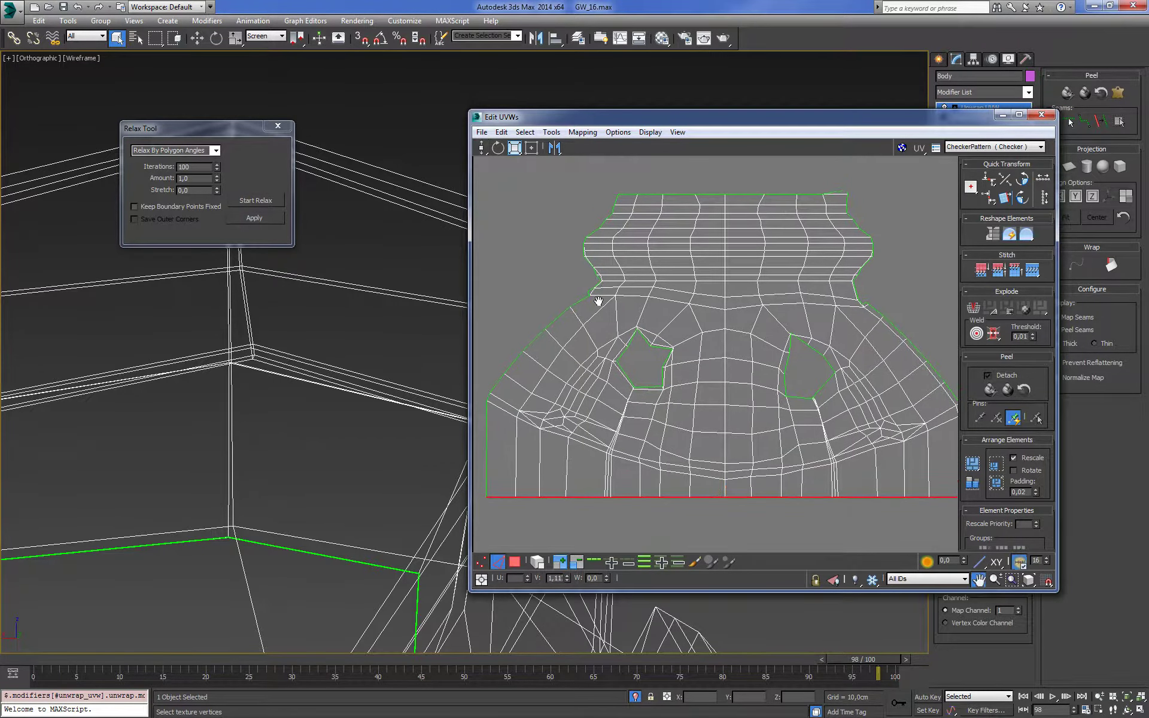
# In Vertex mode, align the collar-join vertex row horizontally, then undo it
pyautogui.click(478, 562)
pyautogui.scroll(2, 639, 402)
pyautogui.scroll(2, 639, 402)
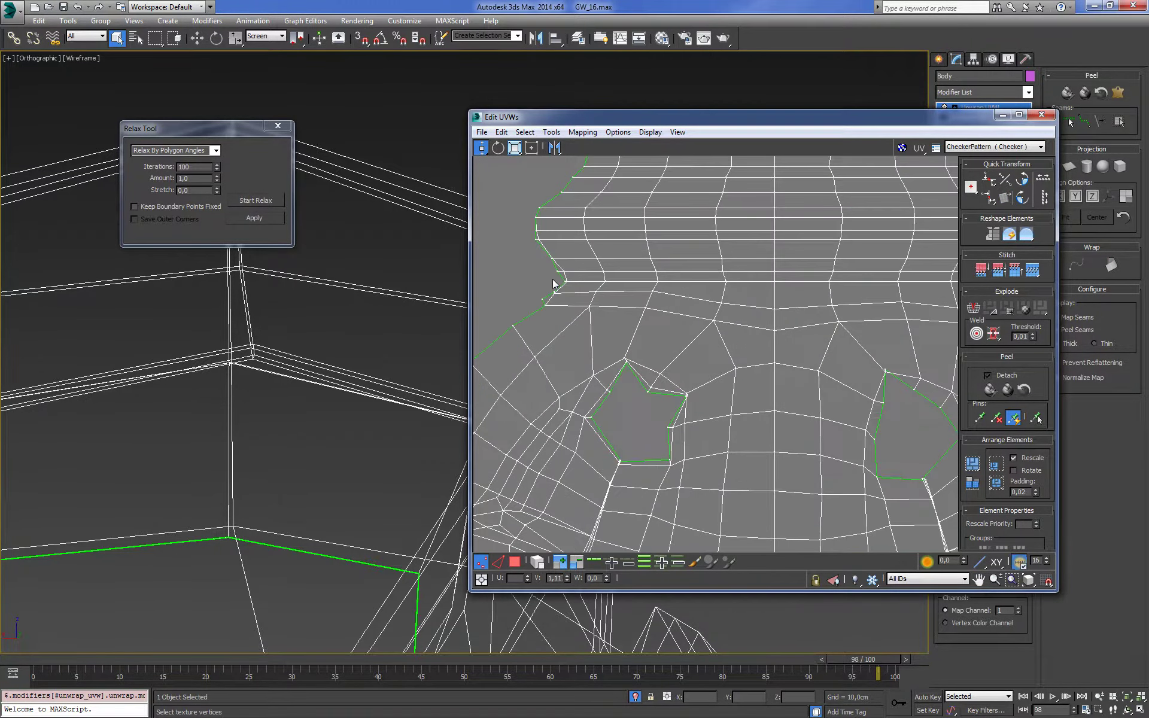
pyautogui.moveTo(678, 305); pyautogui.dragTo(679, 307)
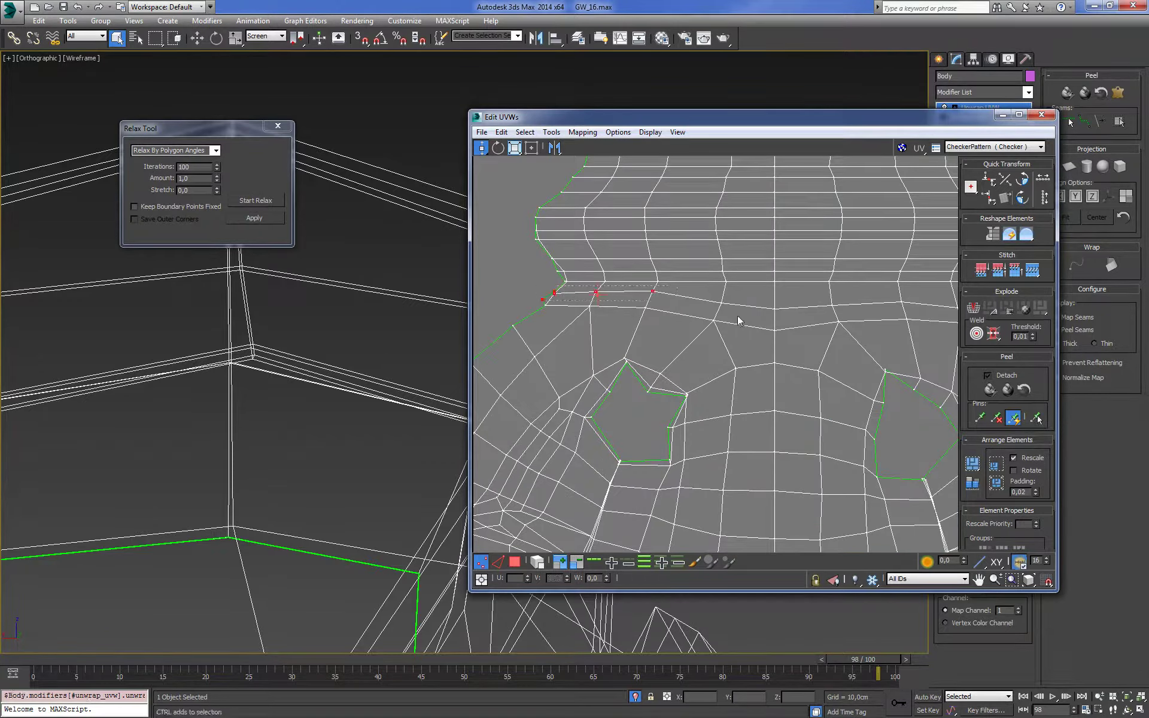
pyautogui.moveTo(849, 300); pyautogui.dragTo(685, 300, button='middle')
pyautogui.keyDown('ctrl'); pyautogui.moveTo(596, 297); pyautogui.dragTo(840, 318); pyautogui.keyUp('ctrl')
pyautogui.click(988, 178)
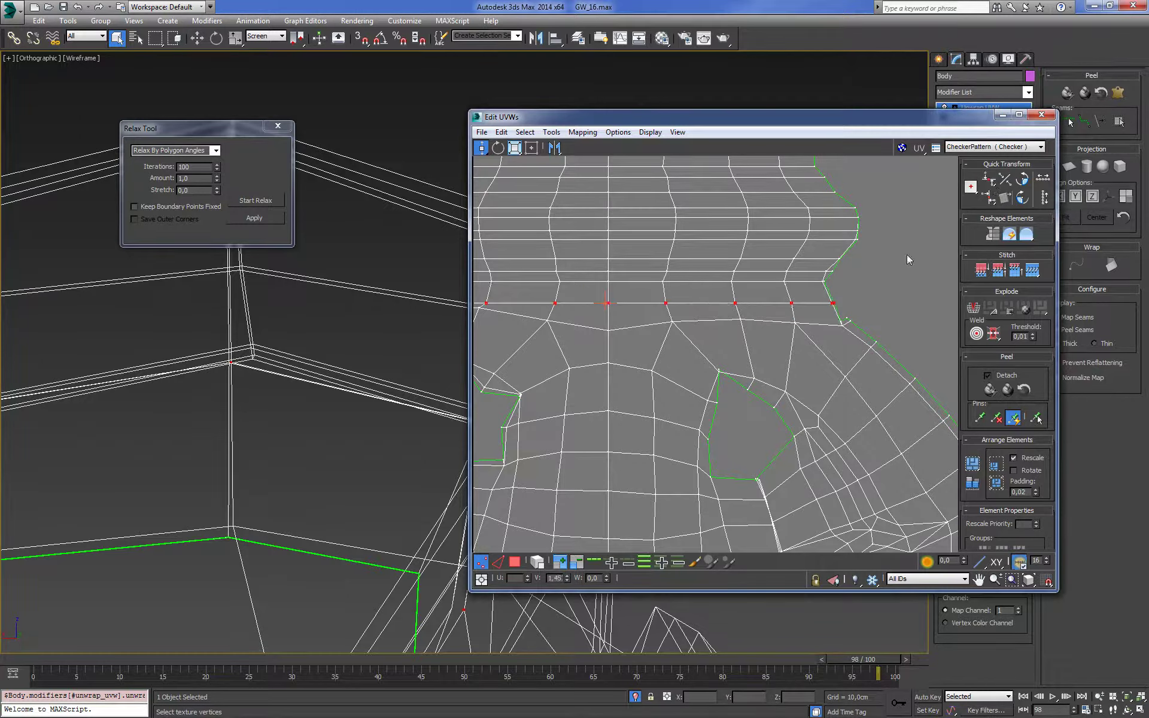
pyautogui.scroll(-3, 724, 303)
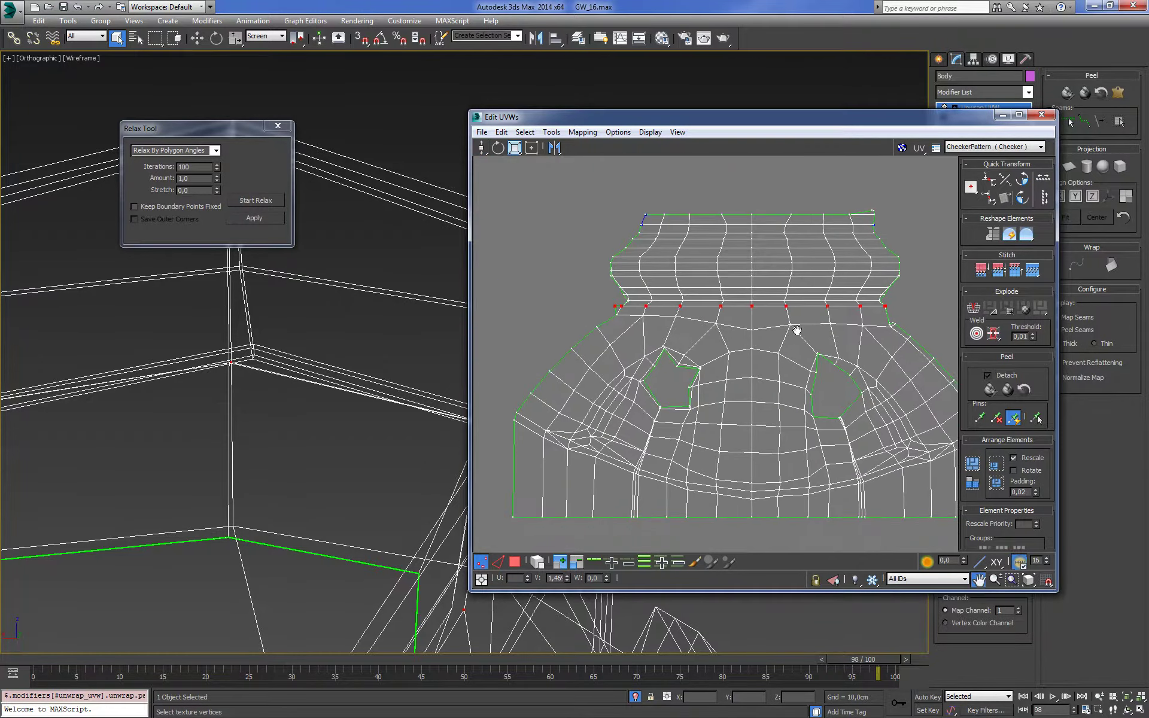
pyautogui.scroll(3, 636, 317)
pyautogui.hotkey('ctrl', 'z')
# Add the right boundary vertices, drop the corner vertex, and align the collar-join row horizontally
pyautogui.moveTo(770, 335); pyautogui.dragTo(684, 332, button='middle')
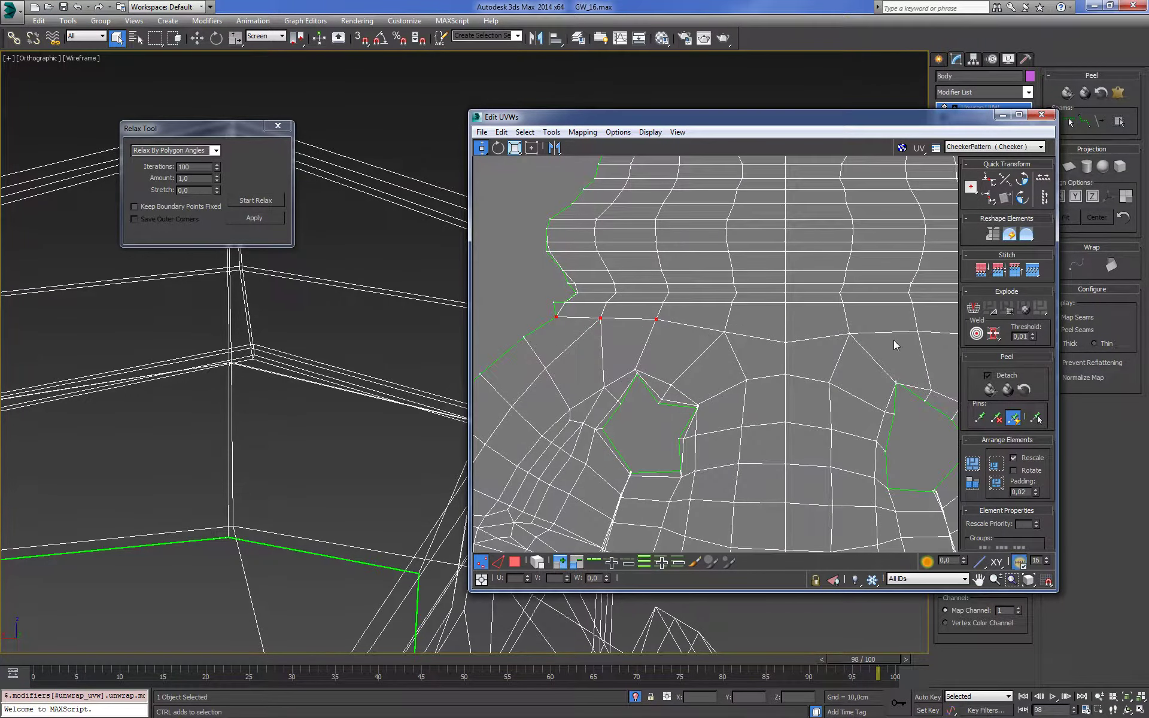
pyautogui.moveTo(893, 340); pyautogui.dragTo(716, 318, button='middle')
pyautogui.keyDown('ctrl'); pyautogui.moveTo(828, 347); pyautogui.dragTo(799, 317); pyautogui.keyUp('ctrl')
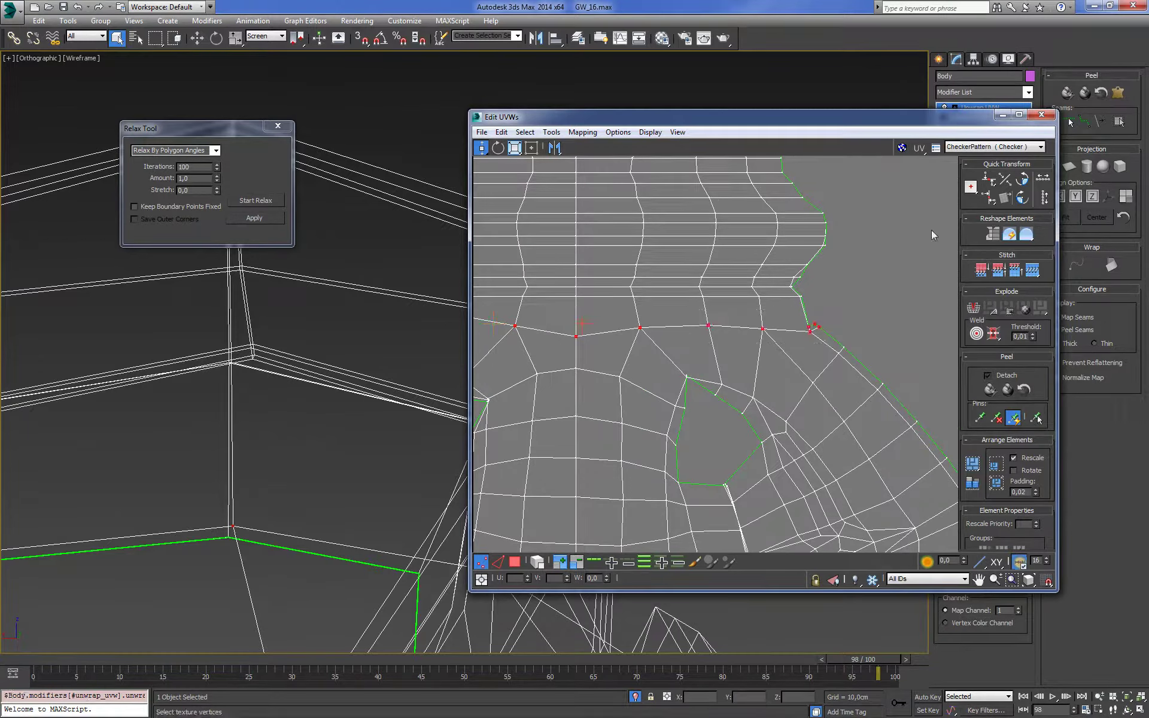
pyautogui.scroll(2, 827, 354)
pyautogui.keyDown('alt'); pyautogui.click(786, 368); pyautogui.keyUp('alt')
pyautogui.scroll(1, 790, 373)
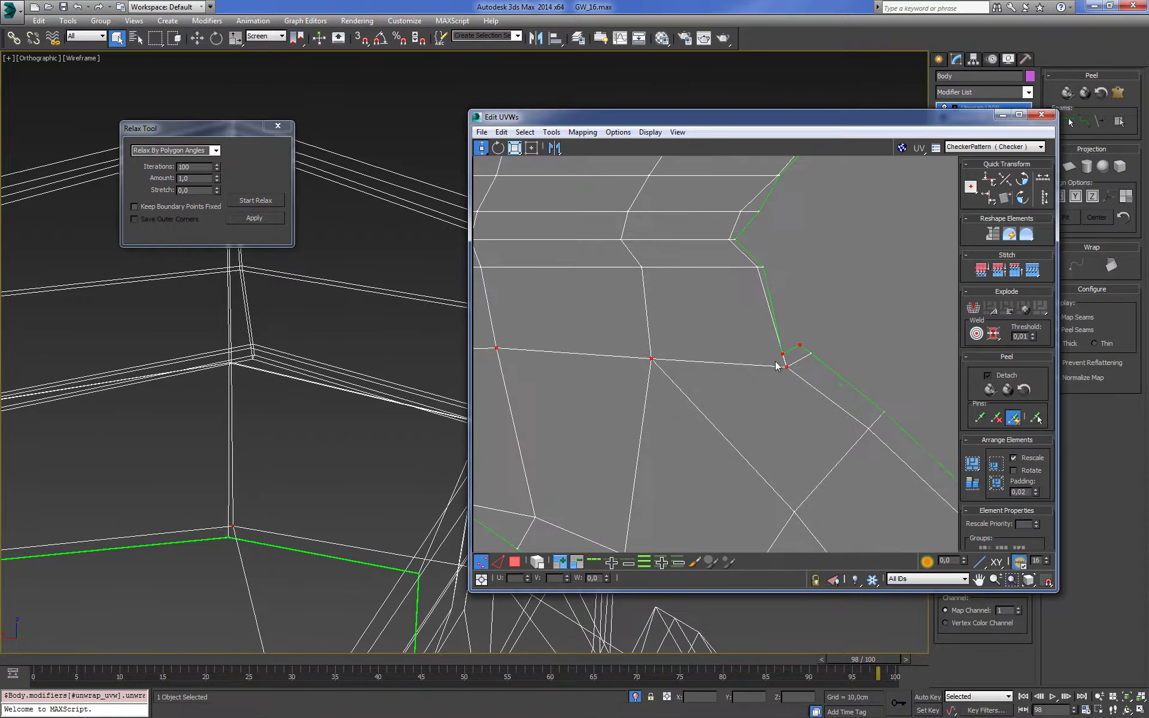
pyautogui.scroll(1, 790, 374)
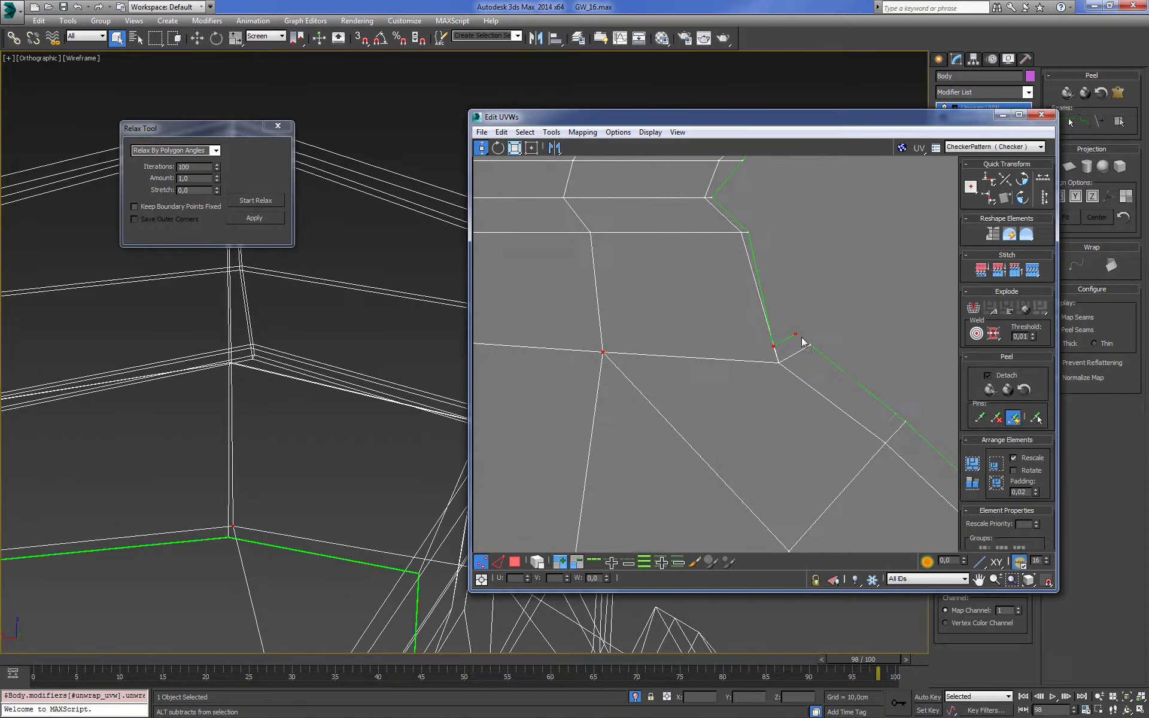
pyautogui.click(989, 178)
pyautogui.scroll(-2, 667, 316)
pyautogui.scroll(-1, 704, 335)
pyautogui.scroll(1, 731, 329)
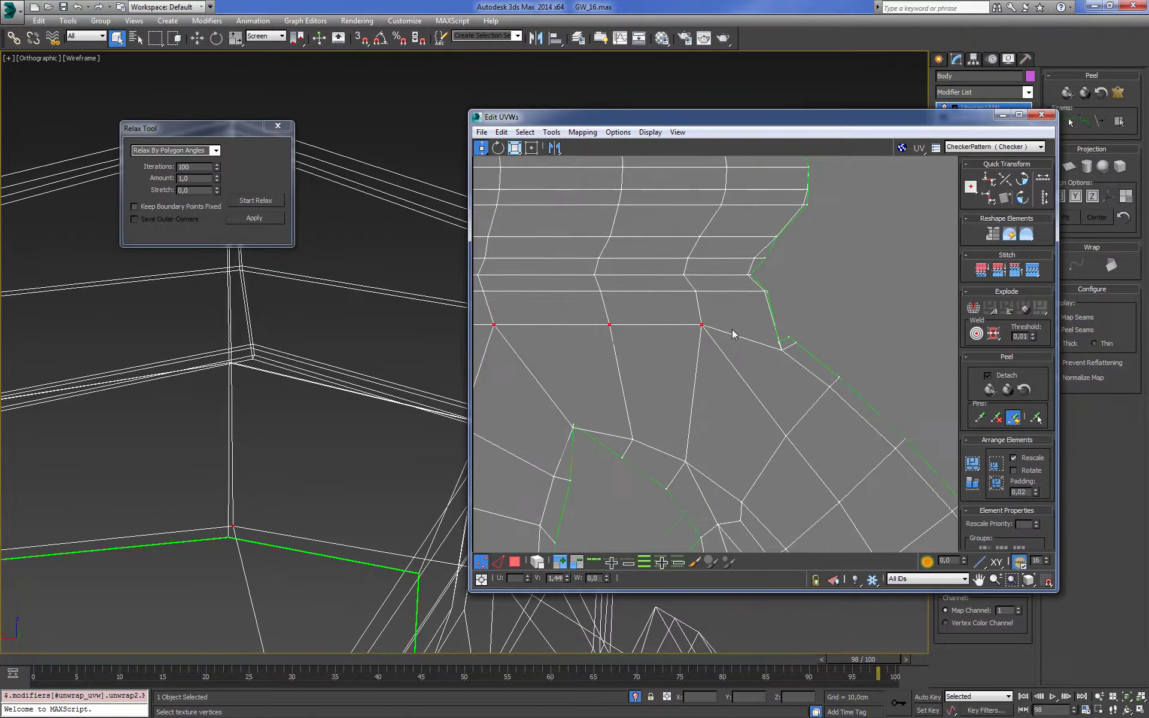
pyautogui.scroll(1, 837, 346)
# Raise the kinked right corner vertices straight up with Move Vertical
pyautogui.moveTo(849, 365); pyautogui.dragTo(847, 363)
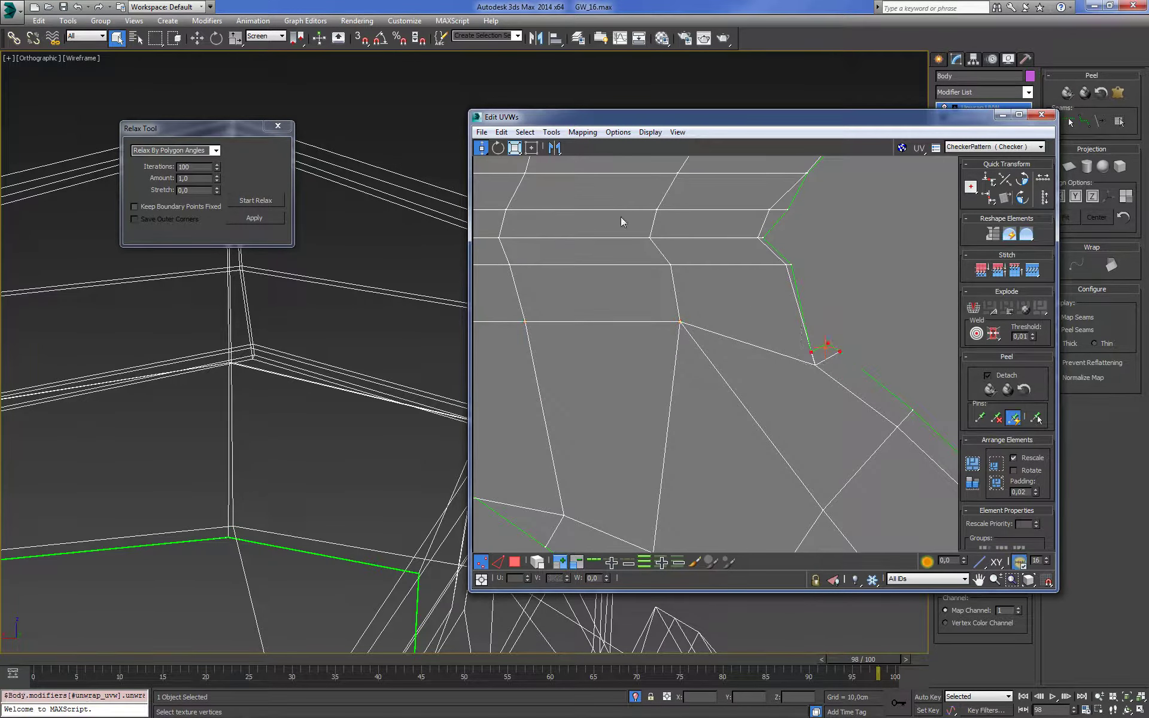
pyautogui.click(482, 150)
pyautogui.scroll(-2, 831, 303)
pyautogui.moveTo(480, 147); pyautogui.dragTo(481, 171)
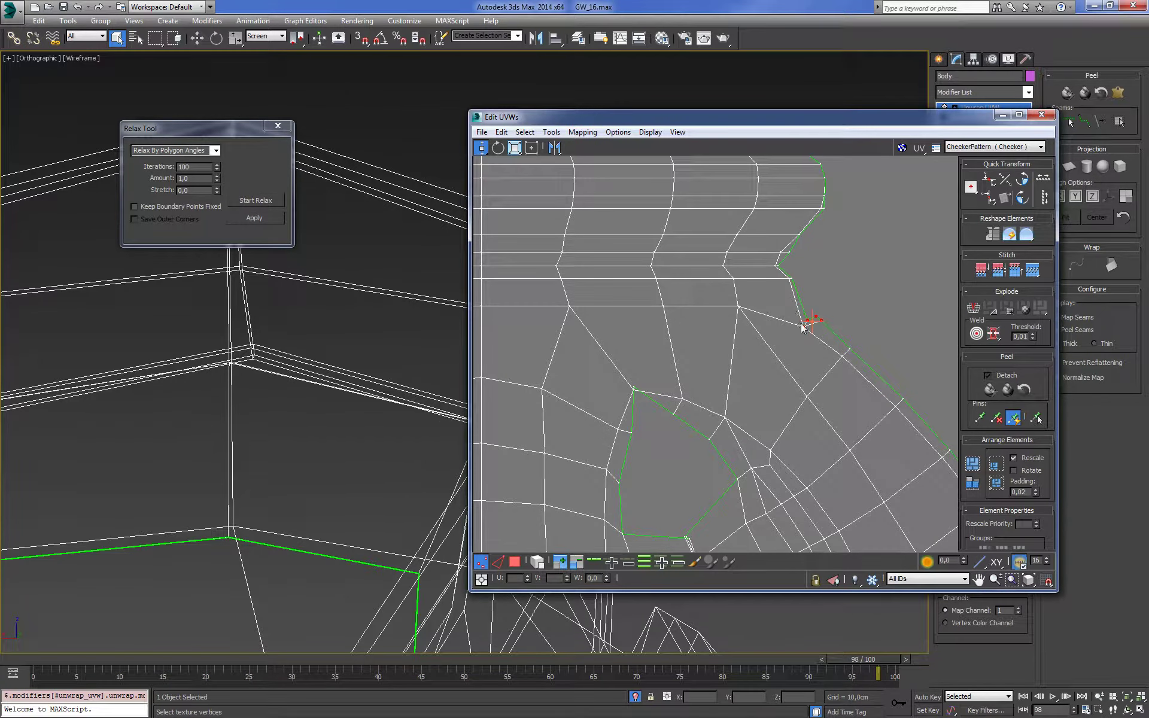
pyautogui.moveTo(803, 323); pyautogui.dragTo(802, 309)
pyautogui.scroll(-4, 777, 288)
pyautogui.scroll(3, 684, 299)
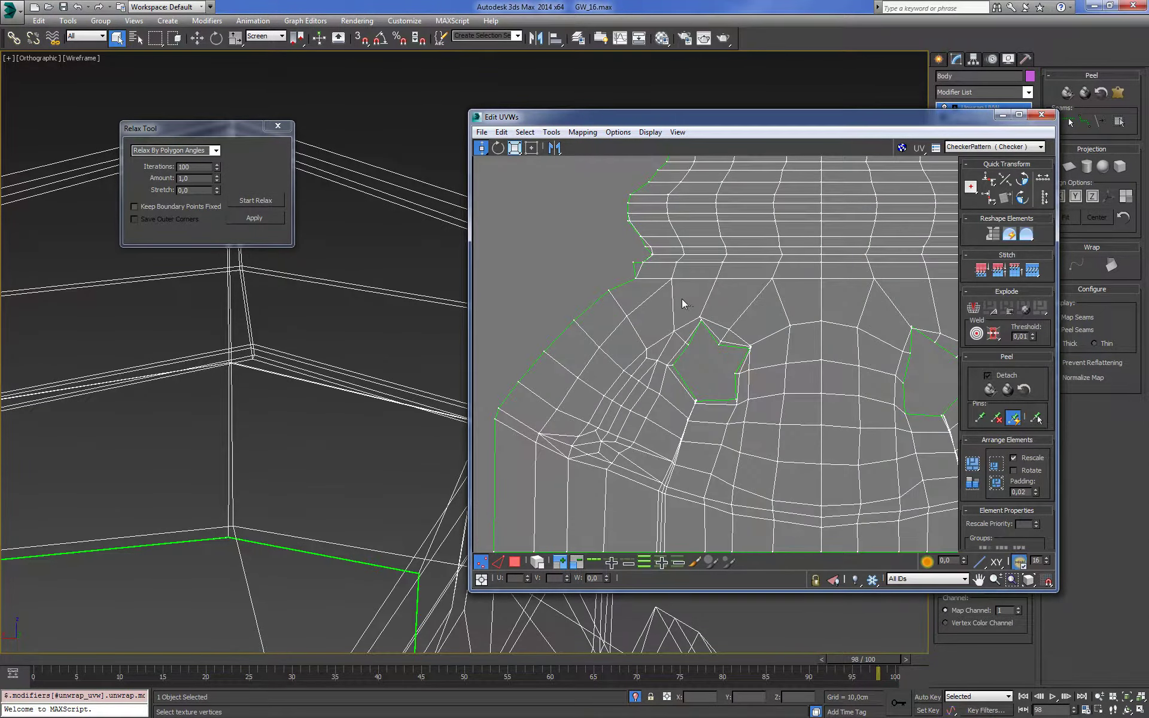
pyautogui.scroll(-3, 658, 314)
pyautogui.scroll(2, 566, 292)
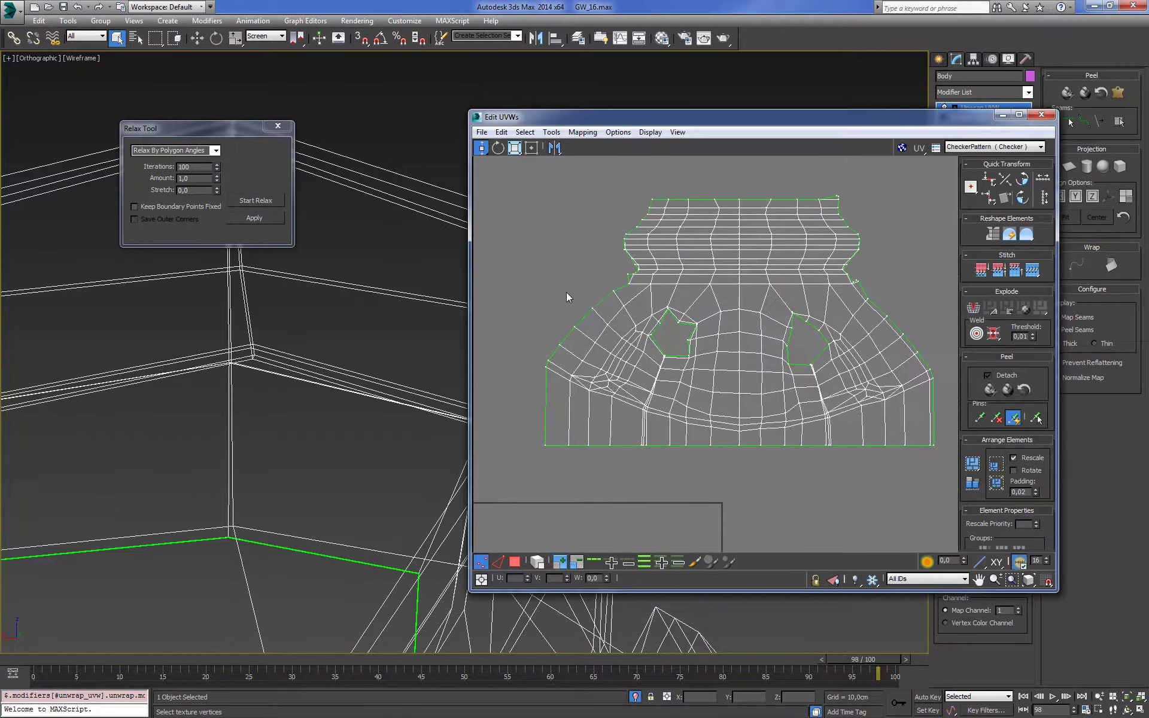
# Rotate and lower the vertices around the left armhole into straighter columns
pyautogui.moveTo(538, 284); pyautogui.dragTo(624, 390)
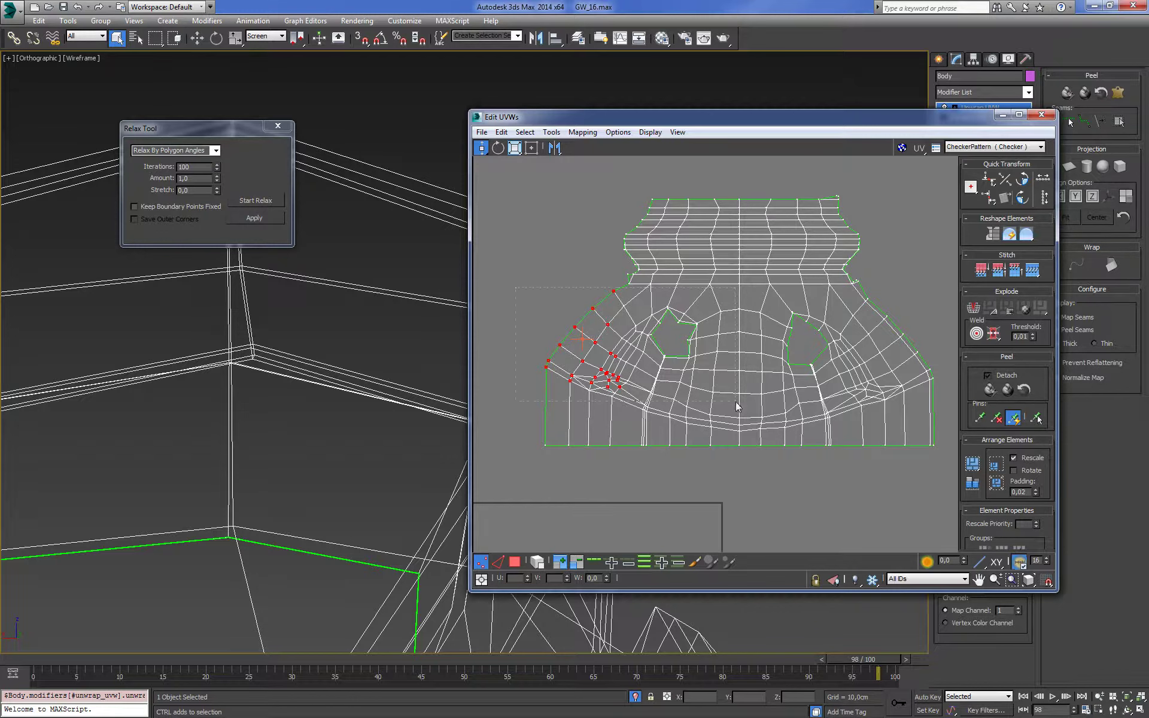
pyautogui.keyDown('ctrl'); pyautogui.moveTo(730, 436); pyautogui.dragTo(730, 435); pyautogui.keyUp('ctrl')
pyautogui.scroll(2, 663, 320)
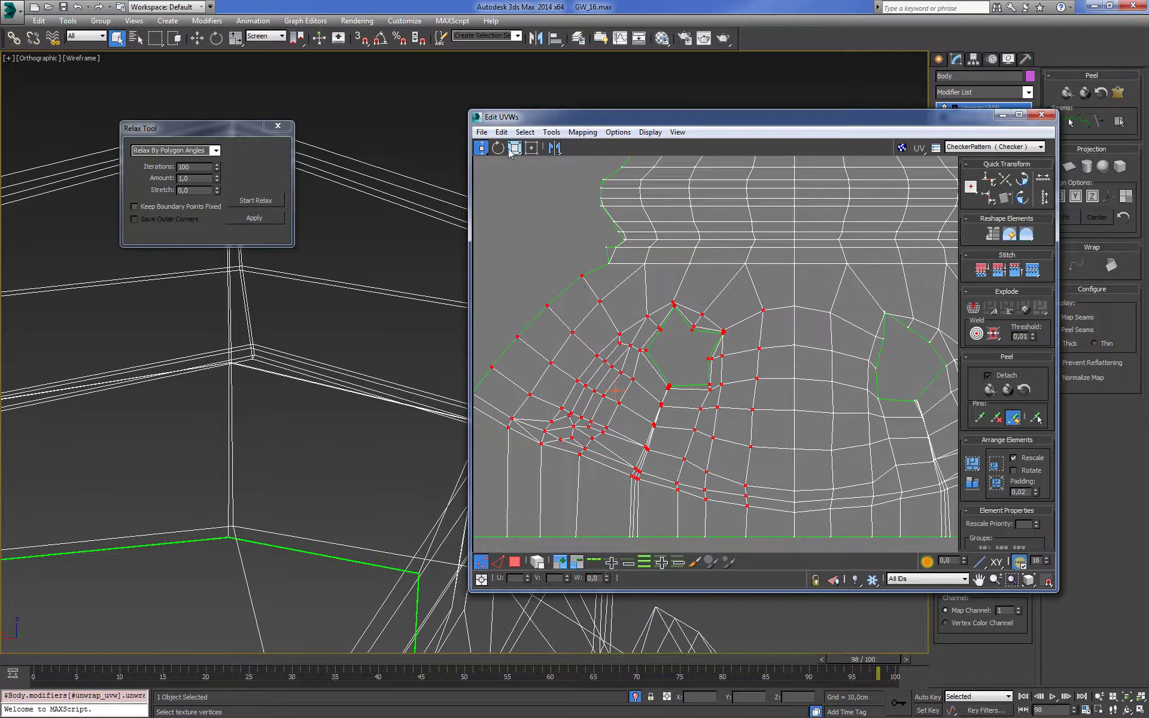
pyautogui.scroll(-2, 546, 363)
pyautogui.press('e')
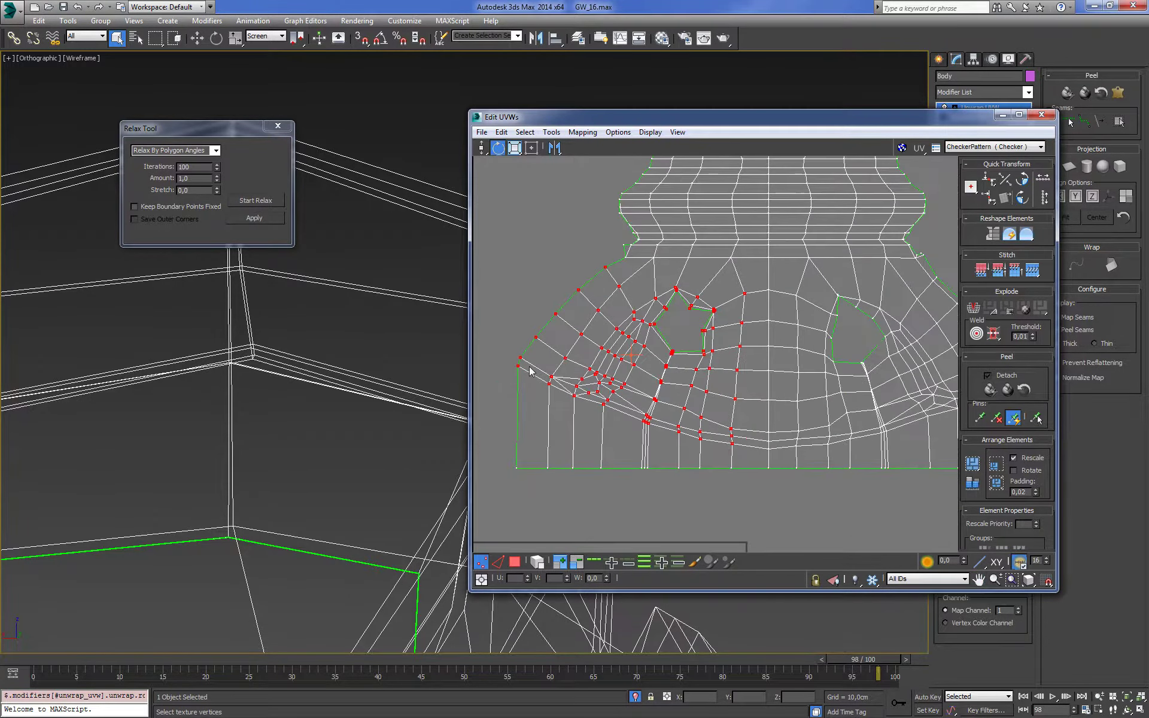
pyautogui.moveTo(516, 364); pyautogui.dragTo(527, 238)
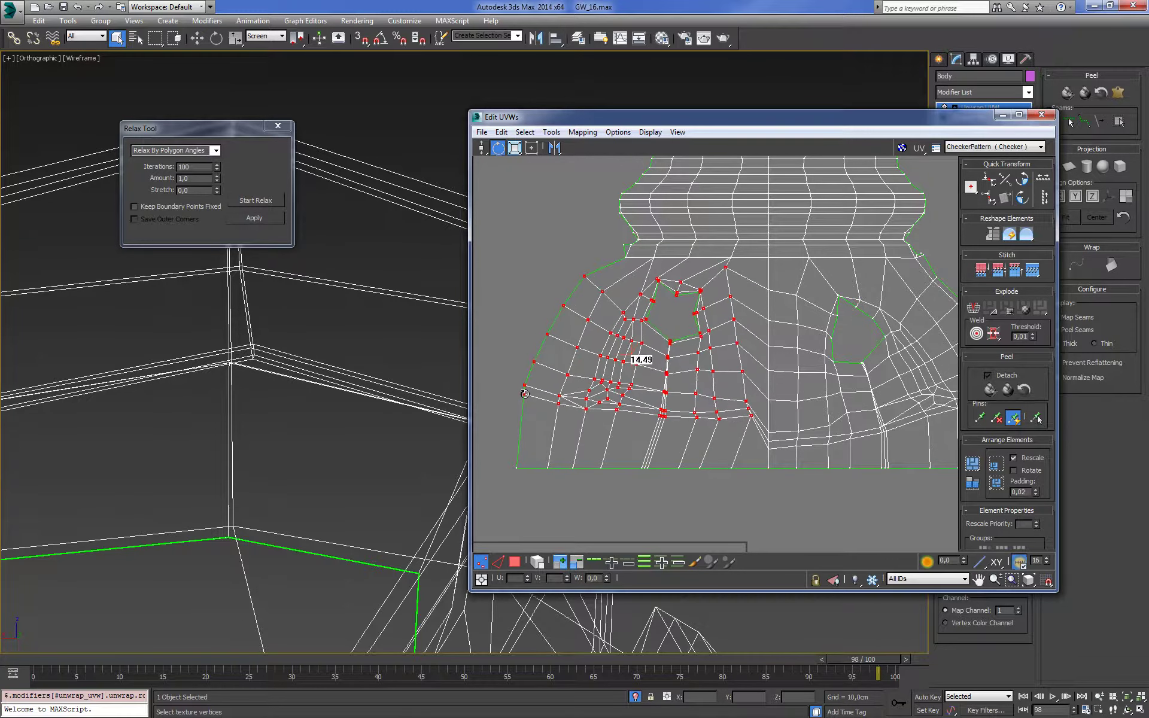
pyautogui.press('w')
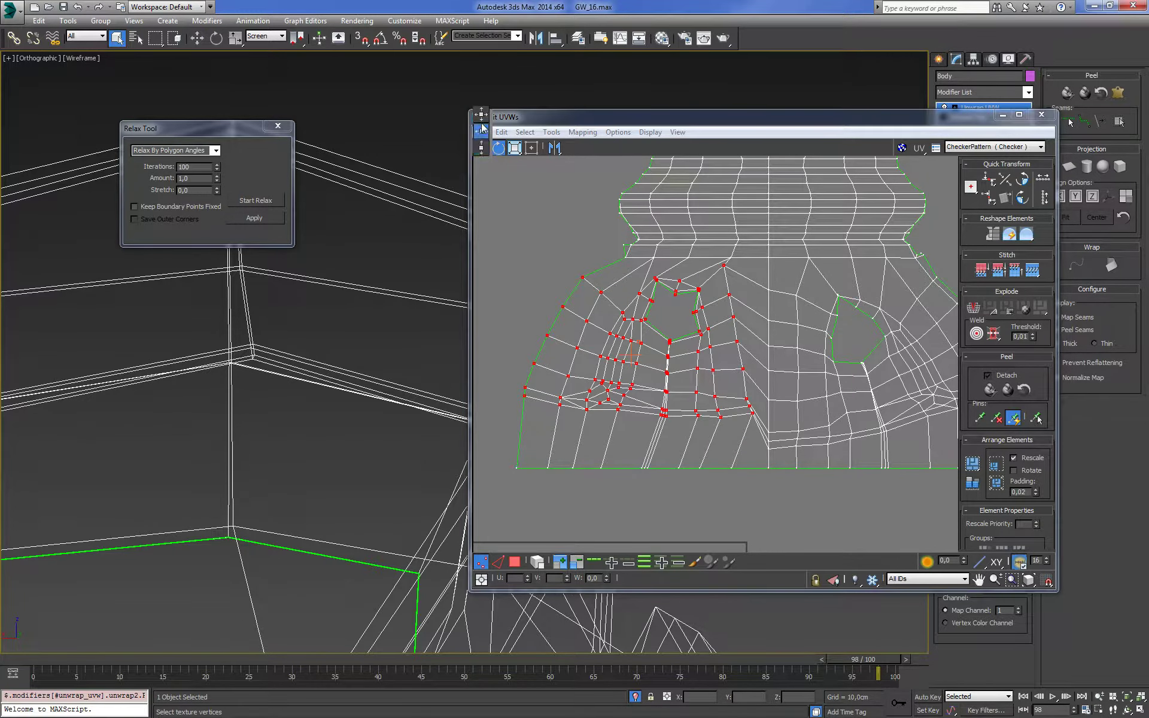
pyautogui.moveTo(632, 324); pyautogui.dragTo(636, 354)
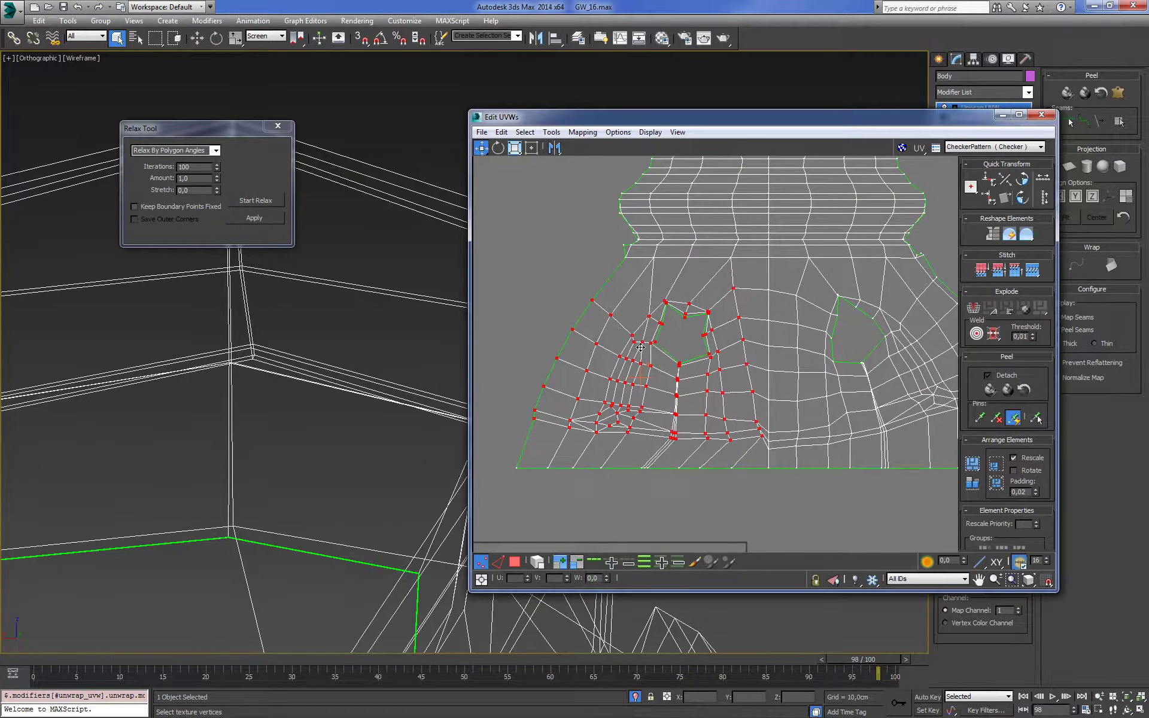
pyautogui.press('e')
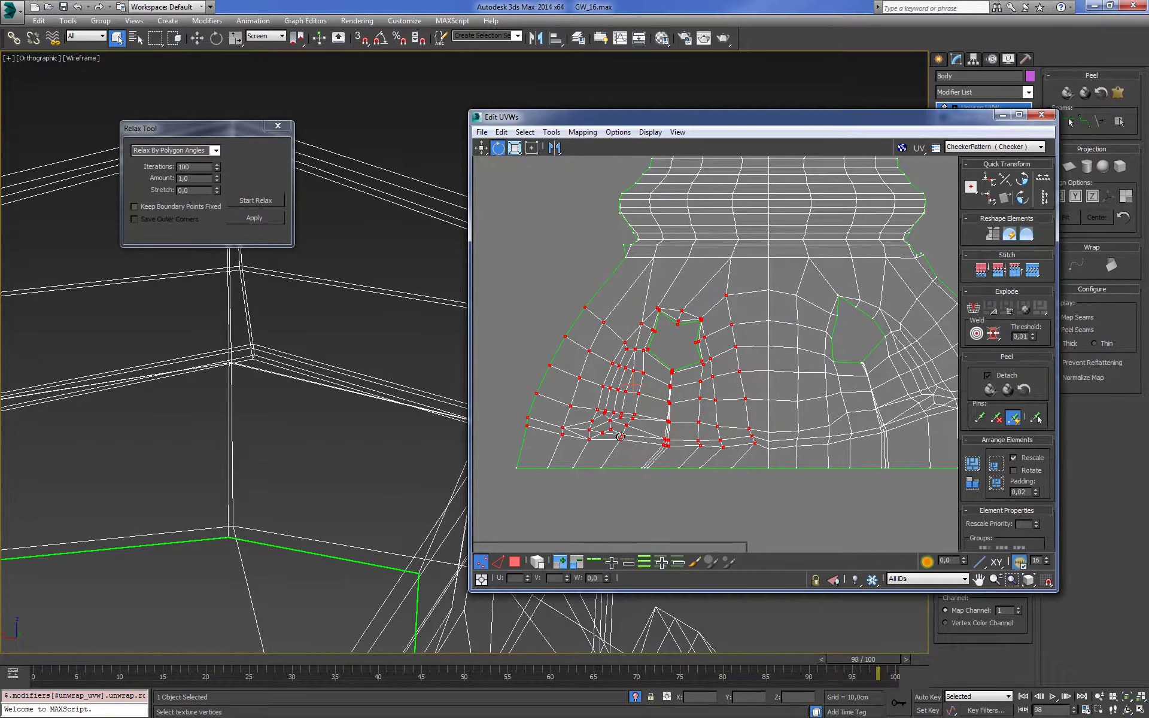
pyautogui.moveTo(620, 436); pyautogui.dragTo(625, 422)
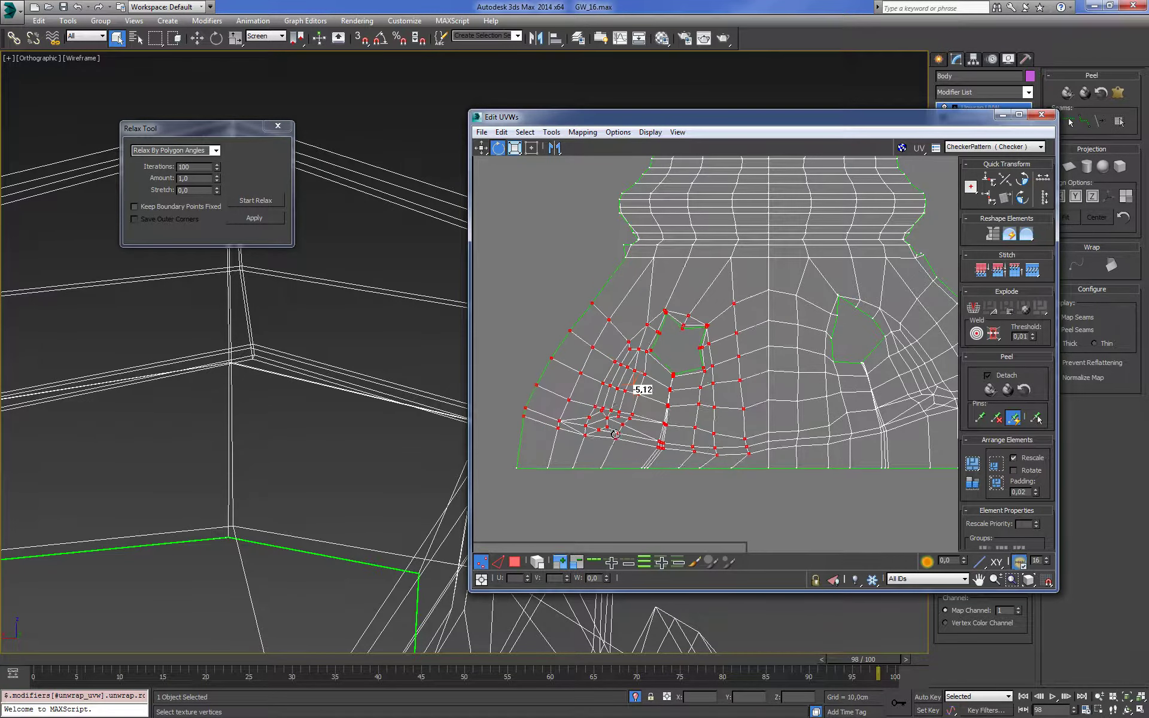
pyautogui.click(480, 148)
pyautogui.moveTo(762, 373); pyautogui.dragTo(758, 359)
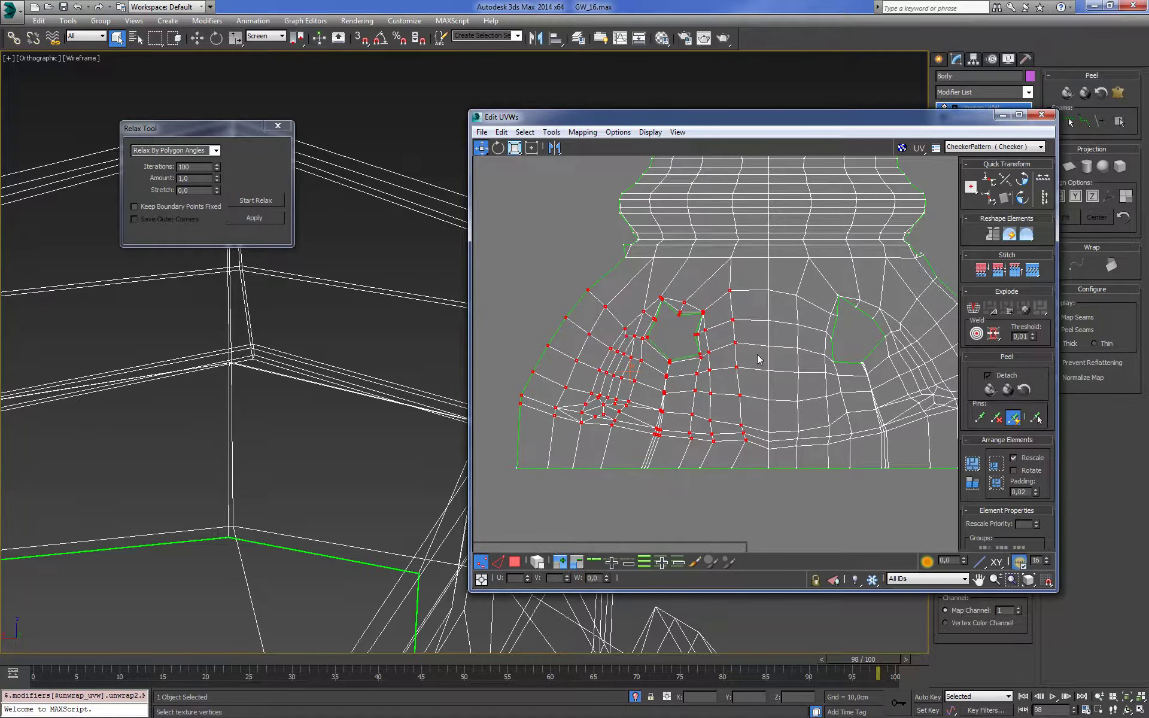
# Mirror the selection and rotate the right armhole vertices about -5.89 degrees
pyautogui.moveTo(759, 359); pyautogui.dragTo(650, 350, button='middle')
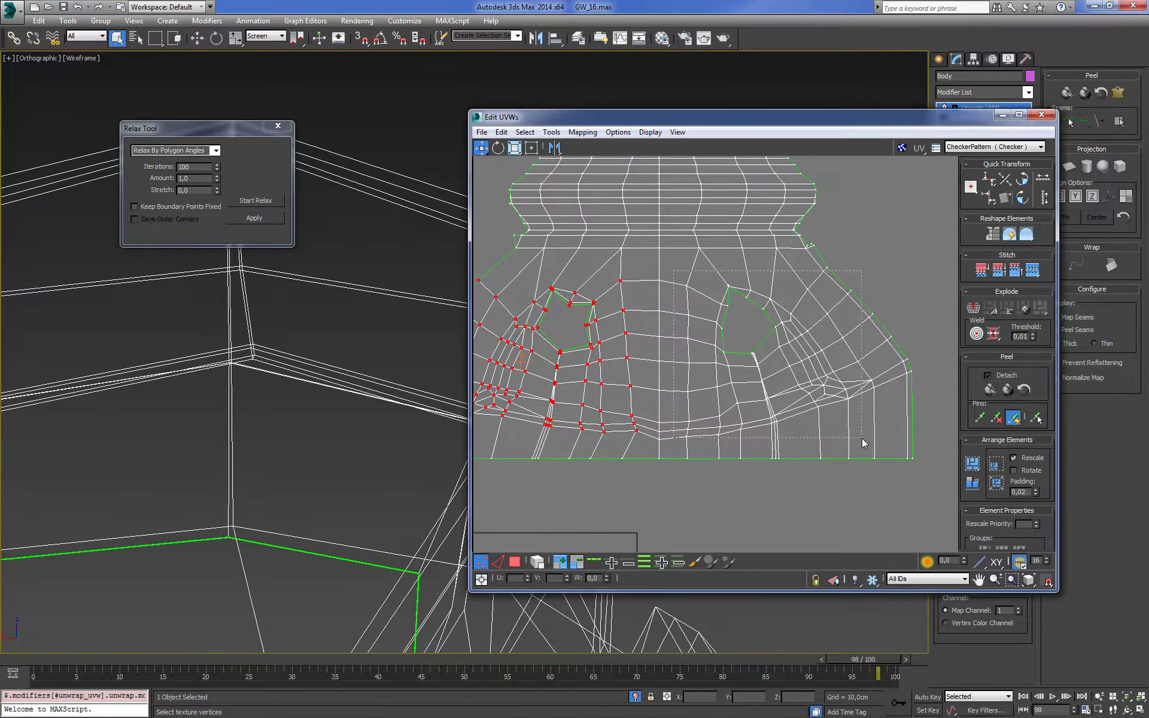
pyautogui.hotkey('ctrl', 'm')
pyautogui.click(824, 270)
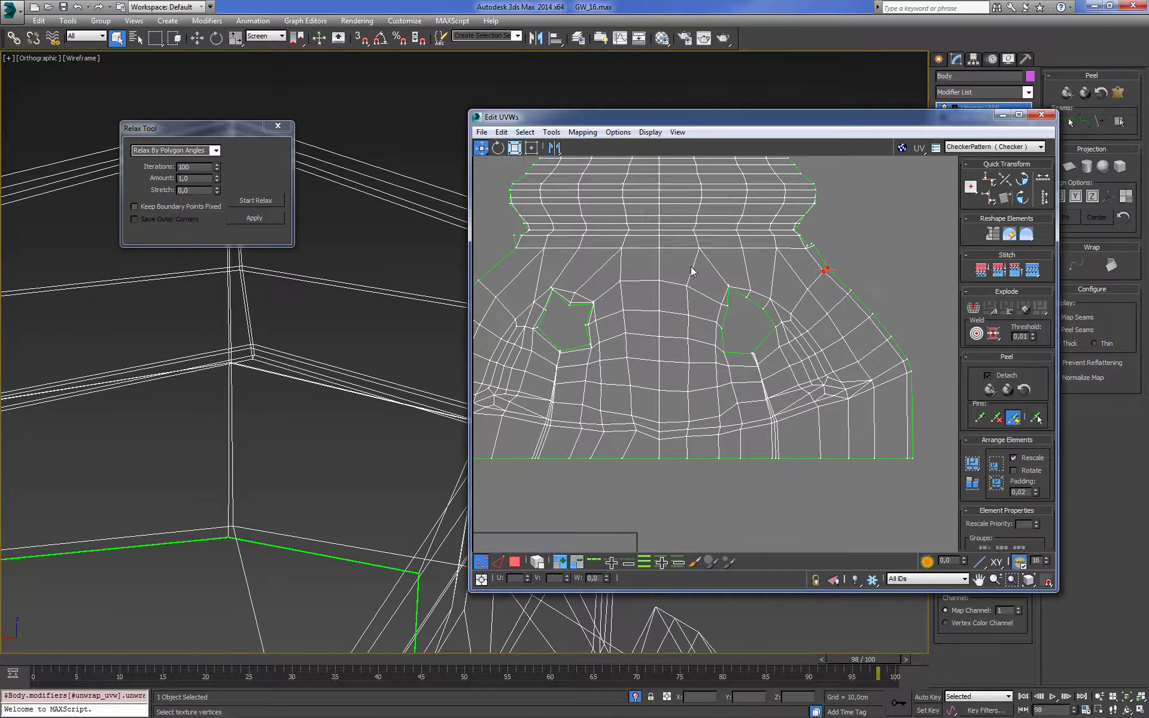
pyautogui.moveTo(776, 441); pyautogui.dragTo(781, 336)
pyautogui.click(498, 148)
pyautogui.moveTo(689, 432); pyautogui.dragTo(687, 412)
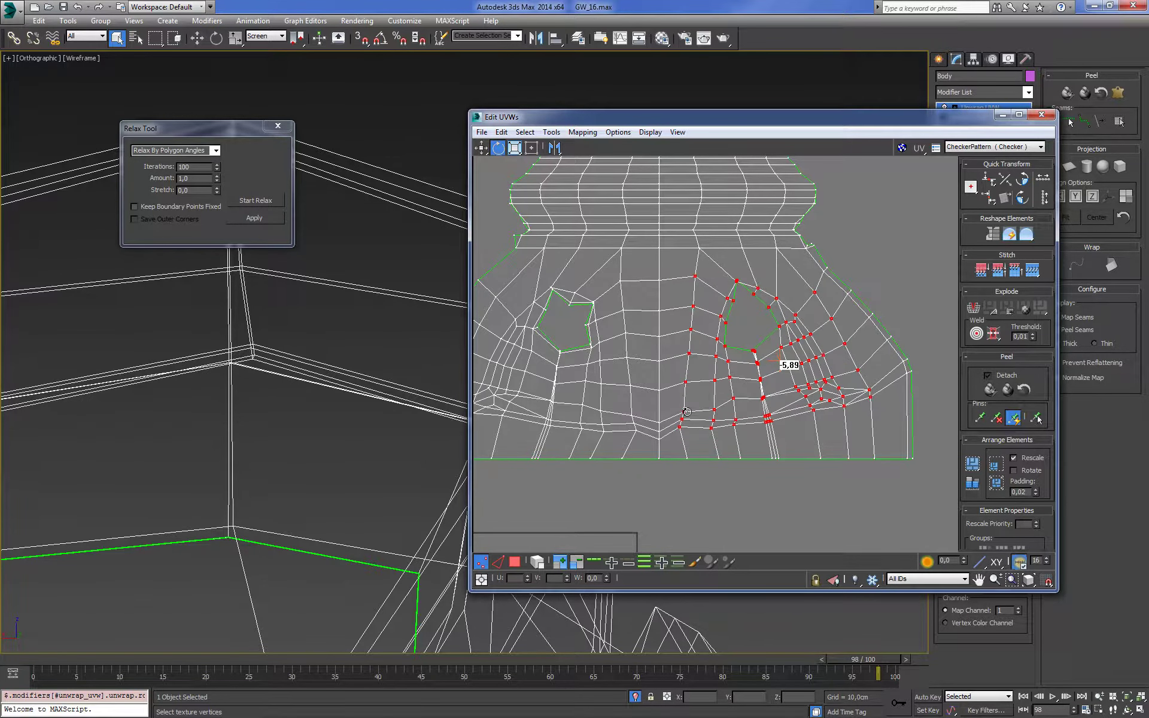
pyautogui.press('w')
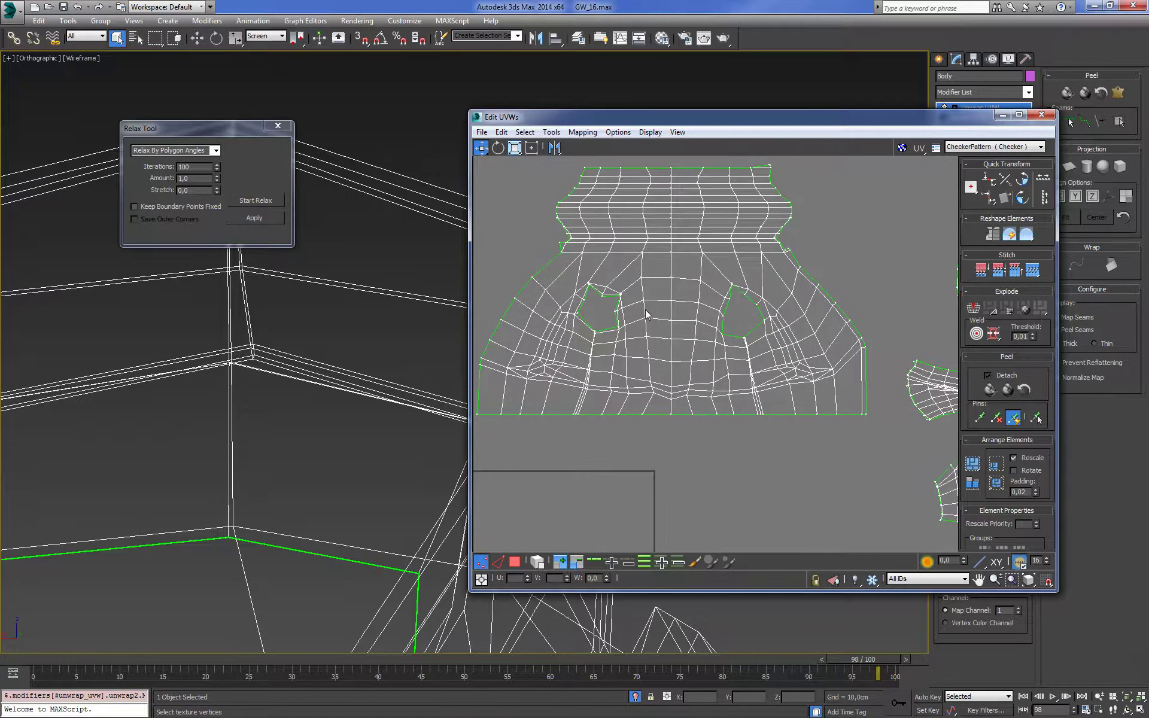
# Select the curved vertex row above the hem and align it horizontally
pyautogui.scroll(1, 581, 329)
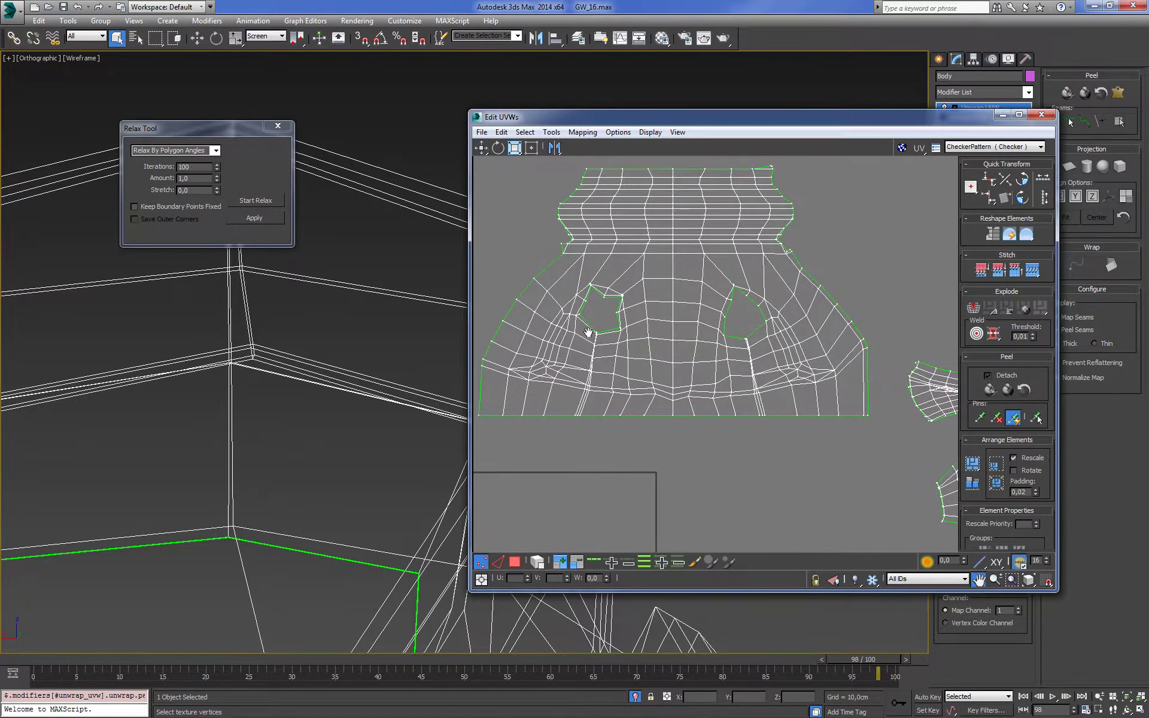
pyautogui.scroll(2, 526, 479)
pyautogui.scroll(2, 501, 397)
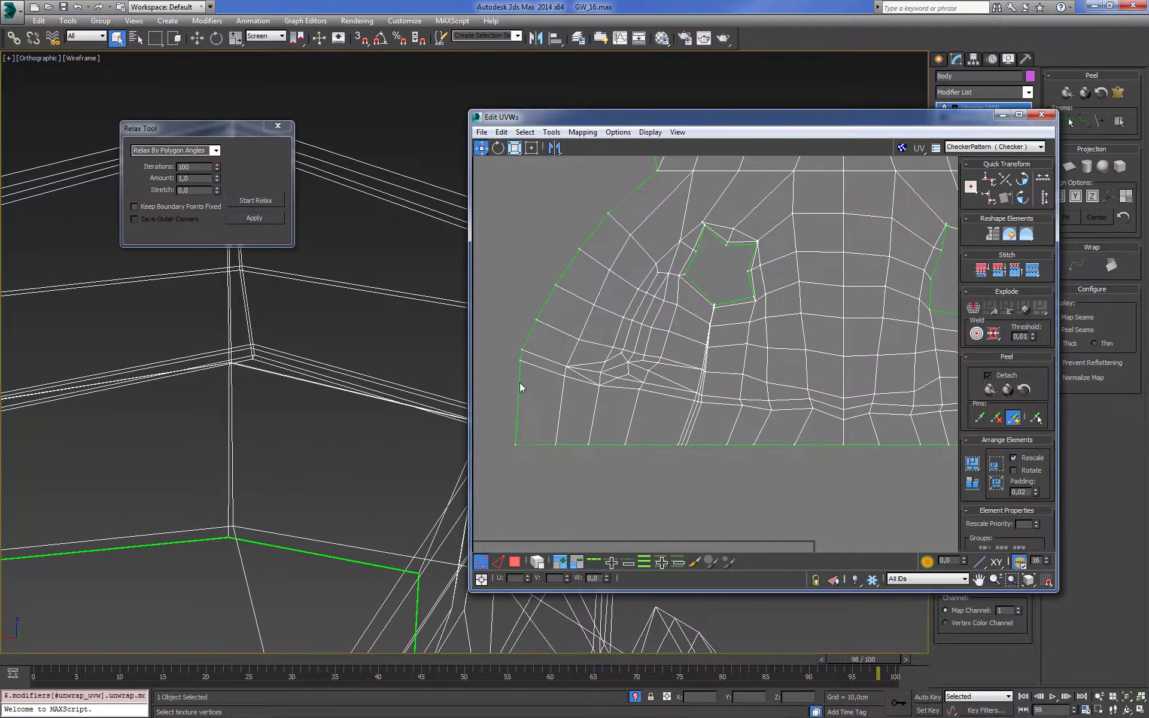
pyautogui.scroll(2, 534, 374)
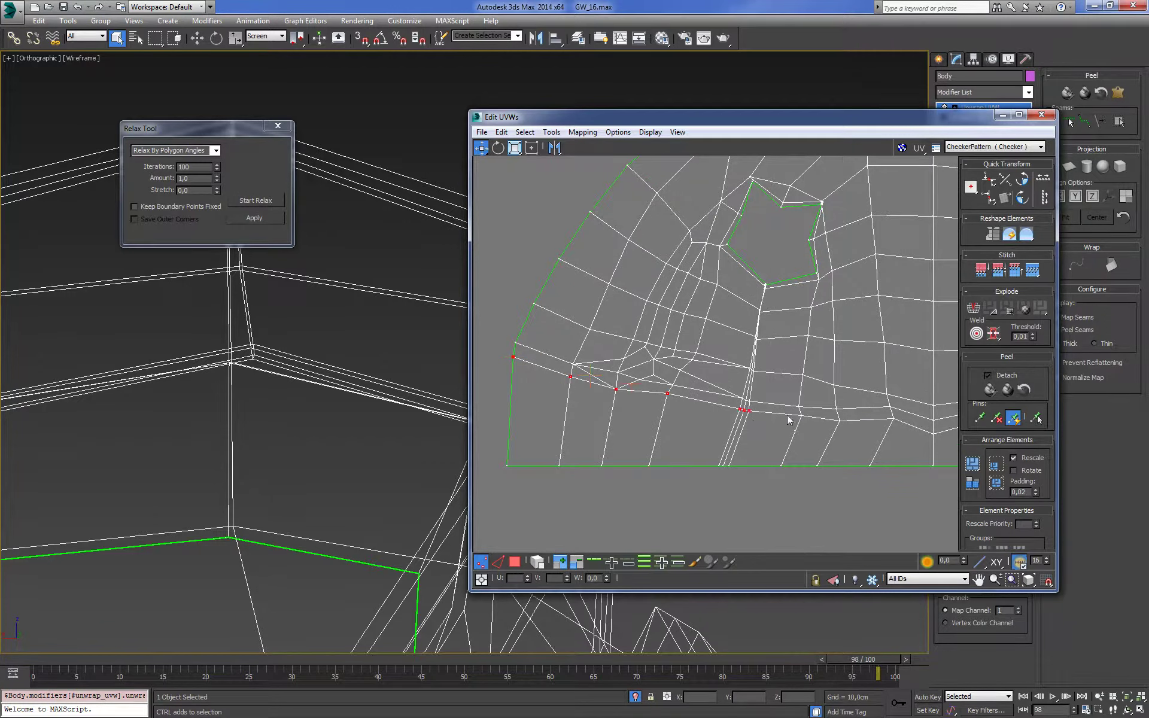
pyautogui.moveTo(865, 422)
pyautogui.mouseDown(button='middle')
pyautogui.moveTo(767, 426)
pyautogui.moveTo(680, 397)
pyautogui.mouseUp(button='middle')
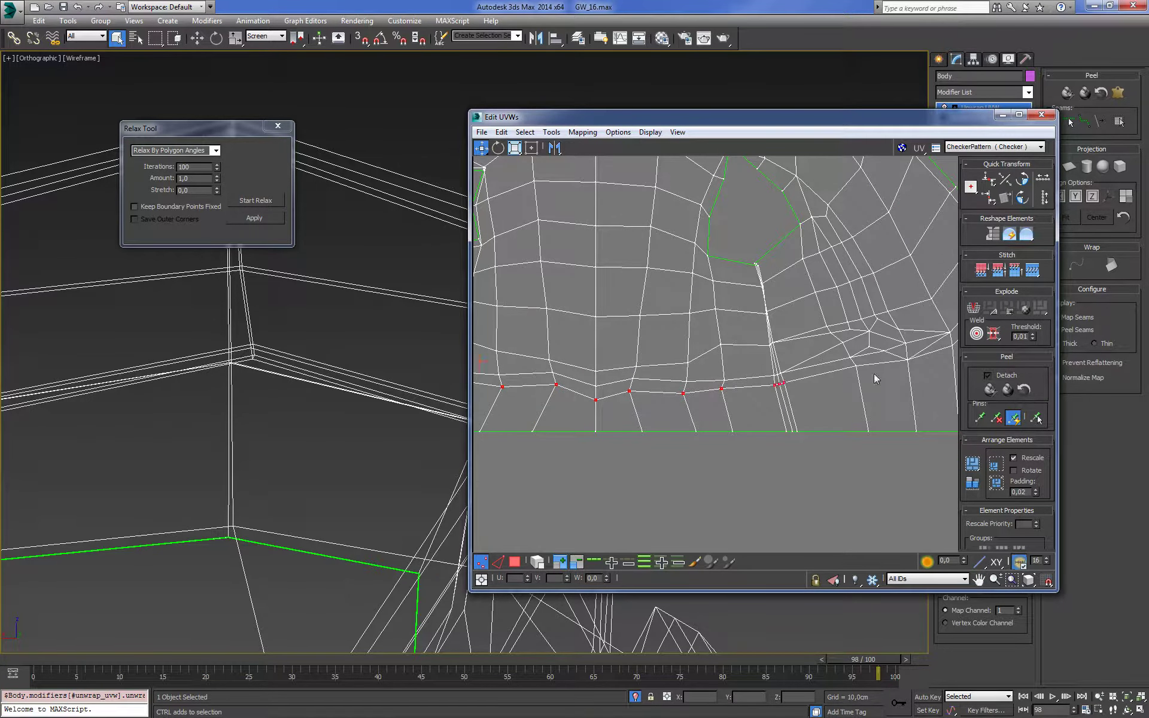
pyautogui.moveTo(879, 365); pyautogui.dragTo(761, 380, button='middle')
pyautogui.click(715, 357)
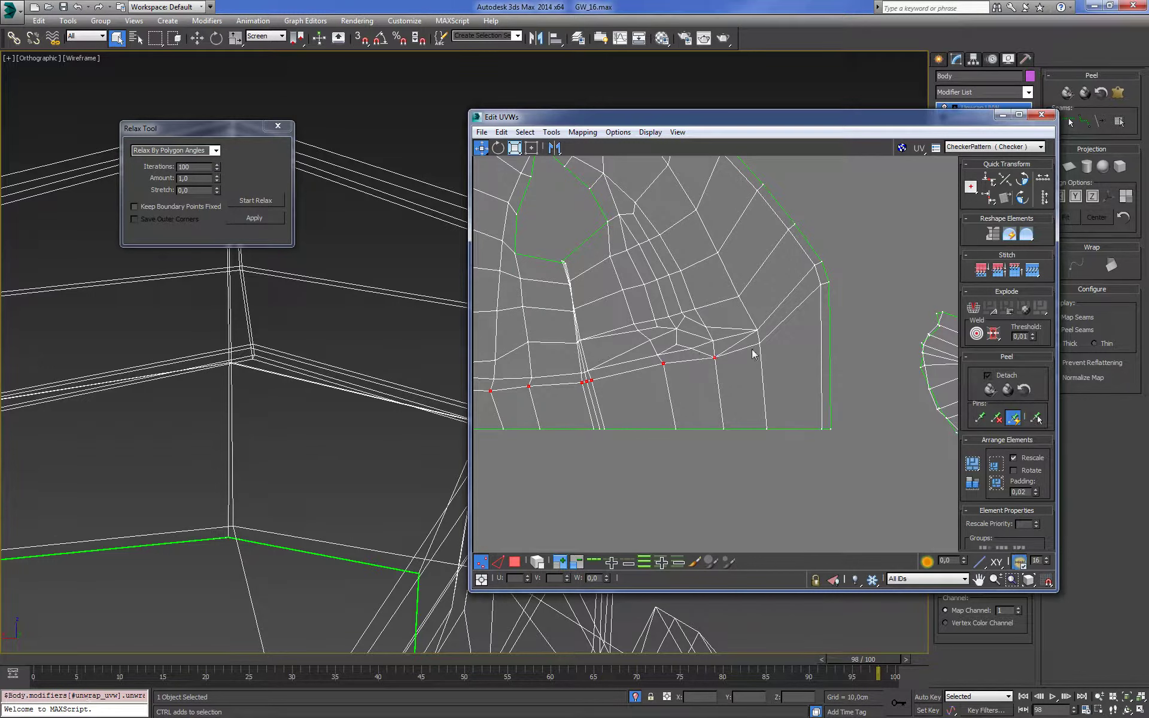
pyautogui.click(985, 178)
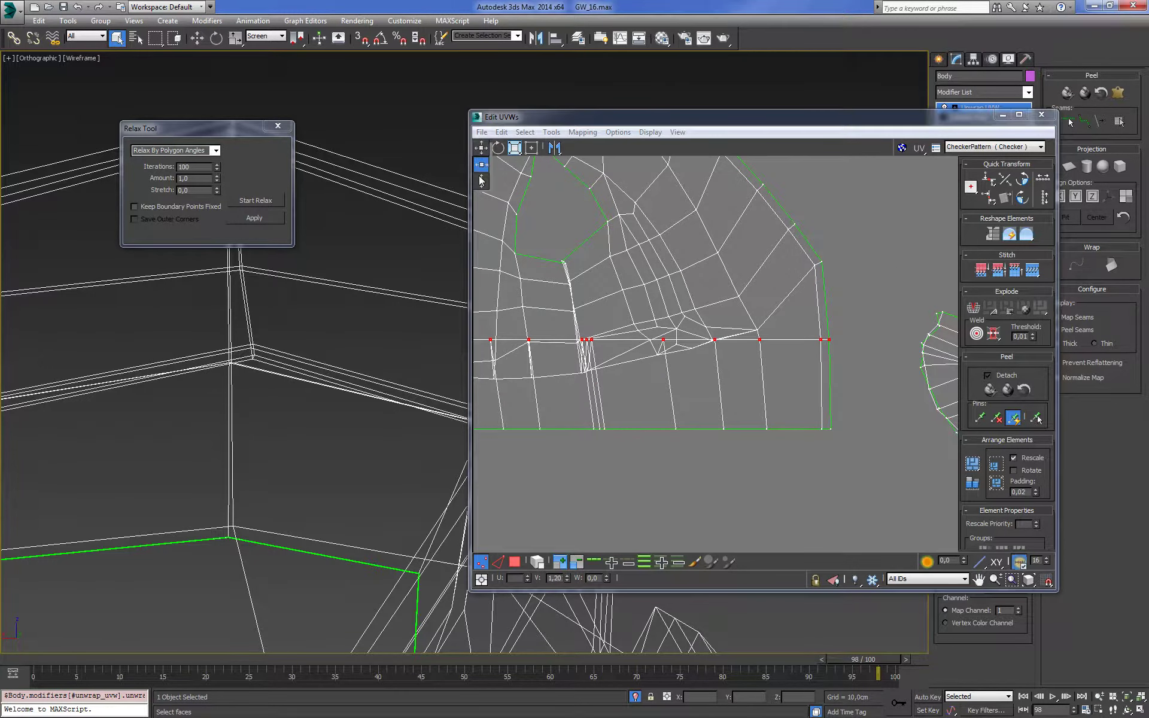
# Lower the straightened row with Move Vertical onto the shirt's bottom edge
pyautogui.moveTo(477, 151); pyautogui.dragTo(480, 183)
pyautogui.moveTo(760, 340); pyautogui.dragTo(763, 419)
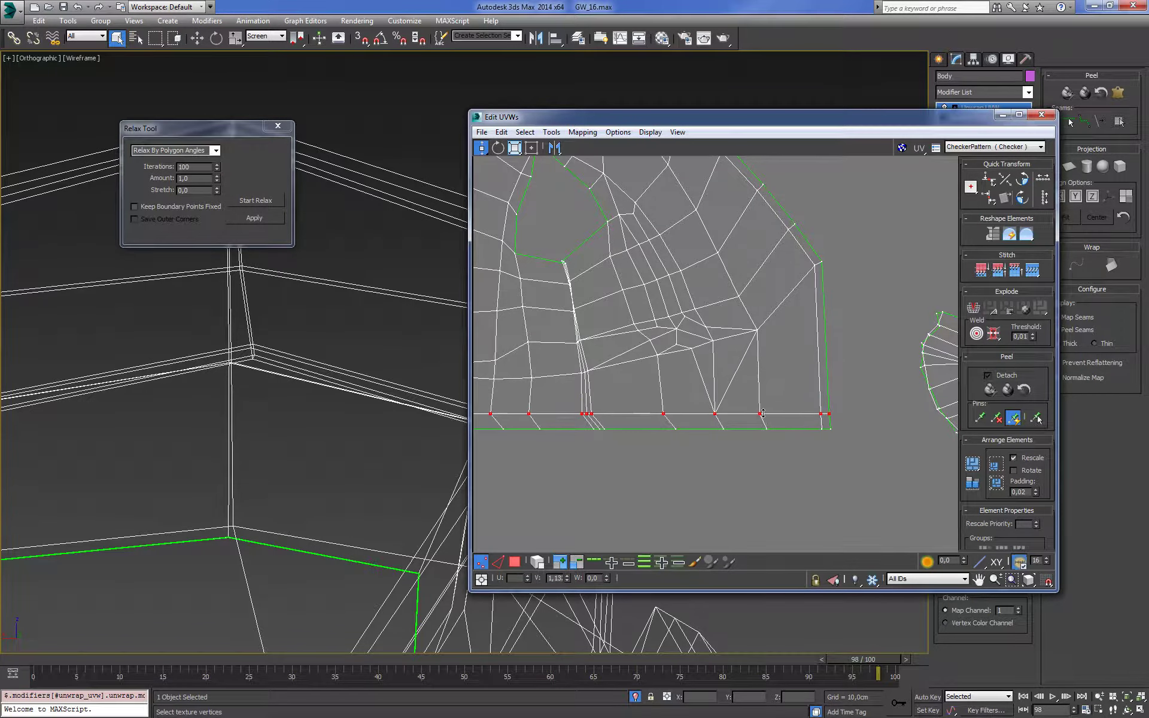
pyautogui.scroll(-3, 746, 400)
pyautogui.scroll(4, 747, 400)
pyautogui.moveTo(698, 393); pyautogui.dragTo(643, 360, button='middle')
pyautogui.scroll(-3, 664, 359)
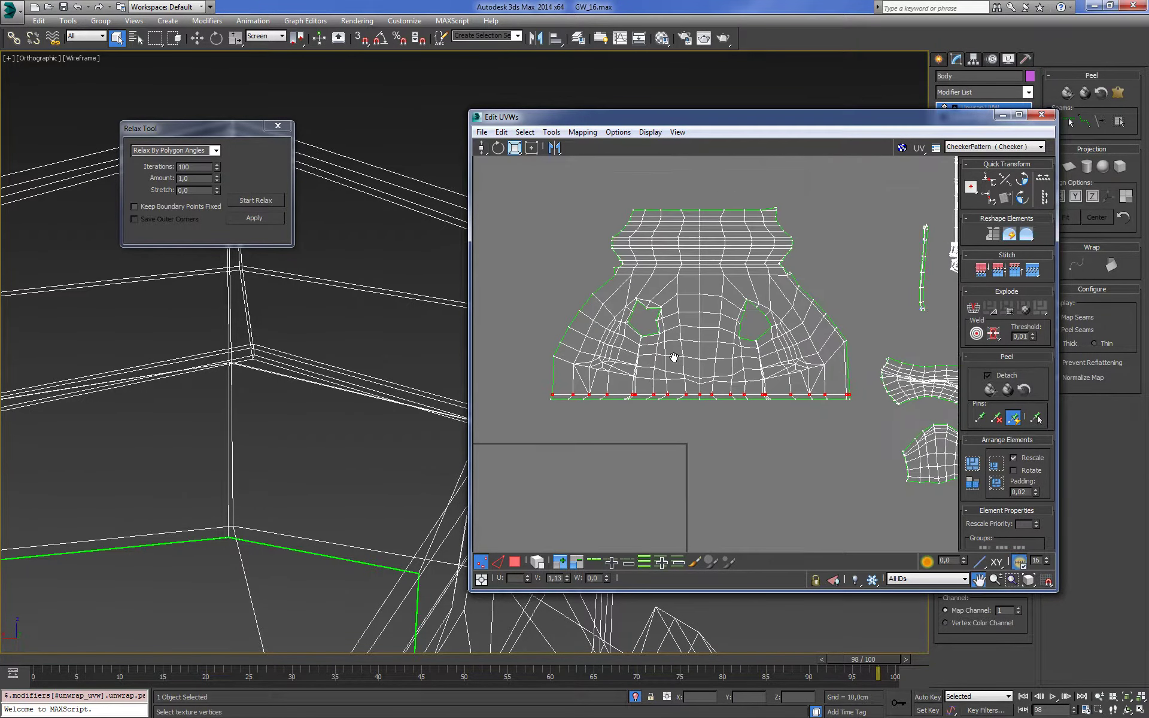
pyautogui.scroll(2, 605, 400)
pyautogui.scroll(1, 503, 412)
pyautogui.scroll(3, 491, 410)
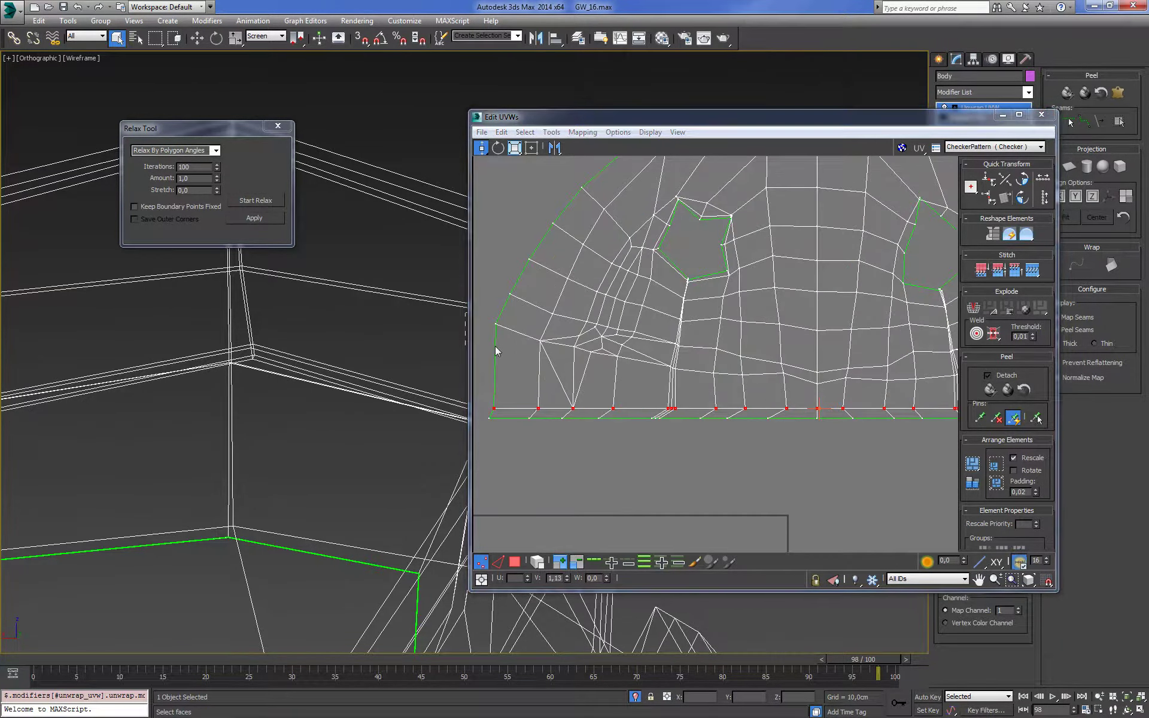
pyautogui.scroll(-3, 494, 346)
pyautogui.scroll(2, 643, 306)
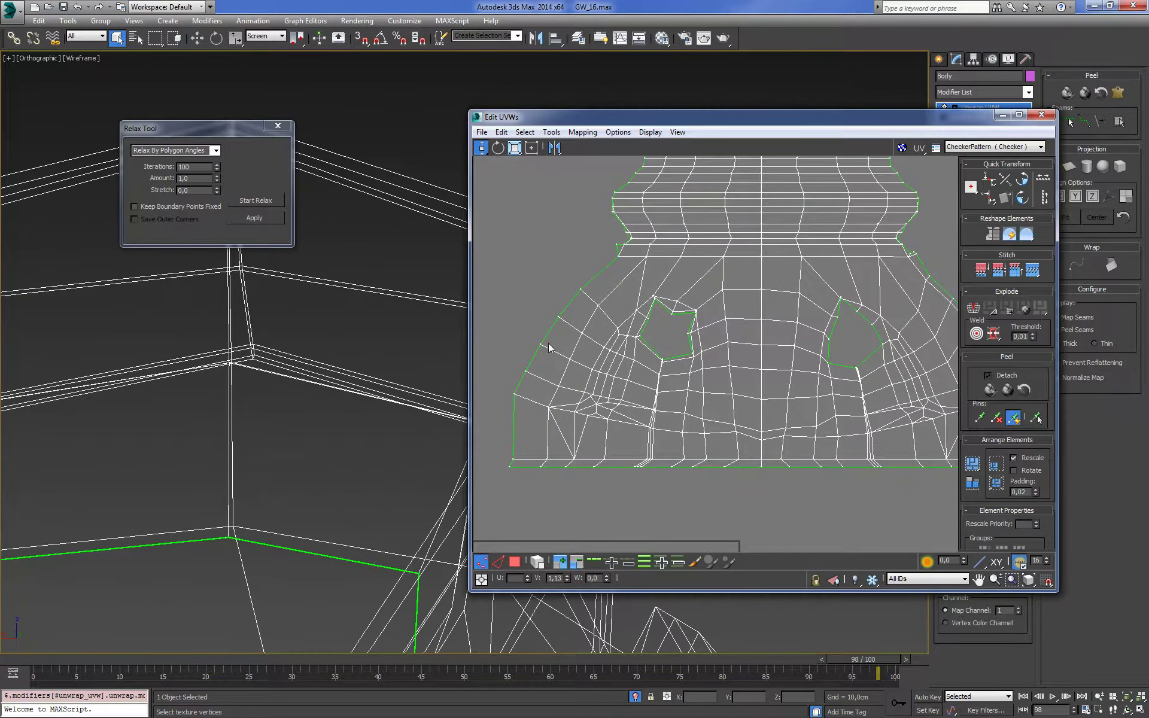
# Relax the lower shirt body vertices briefly, then clear the selection
pyautogui.moveTo(894, 438); pyautogui.dragTo(543, 367)
pyautogui.scroll(-2, 674, 303)
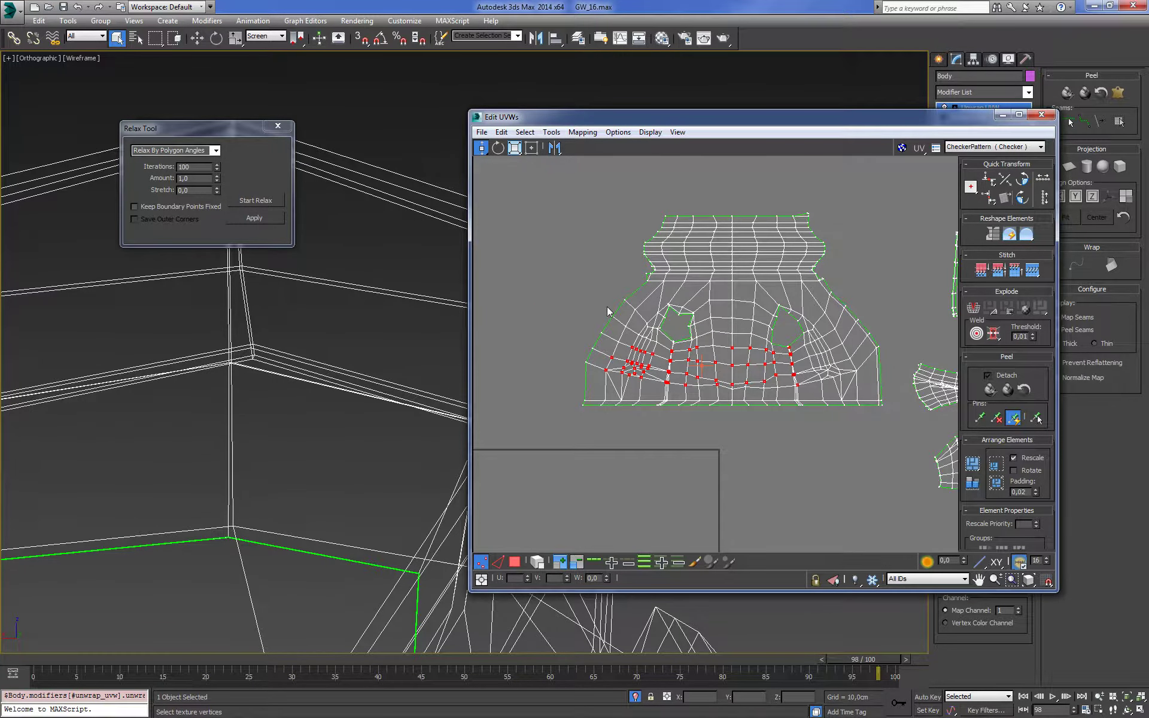
pyautogui.moveTo(889, 387); pyautogui.dragTo(879, 383)
pyautogui.click(265, 200)
pyautogui.click(257, 200)
pyautogui.click(646, 218)
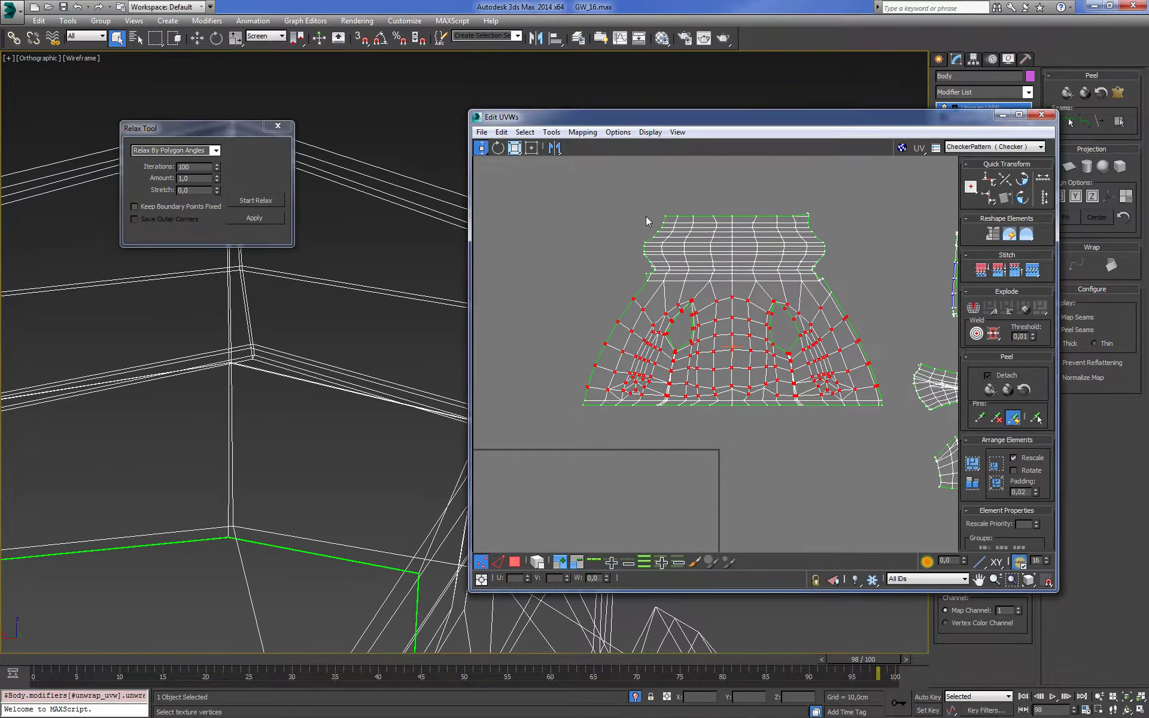
pyautogui.scroll(4, 751, 310)
pyautogui.scroll(-2, 751, 310)
pyautogui.scroll(2, 720, 383)
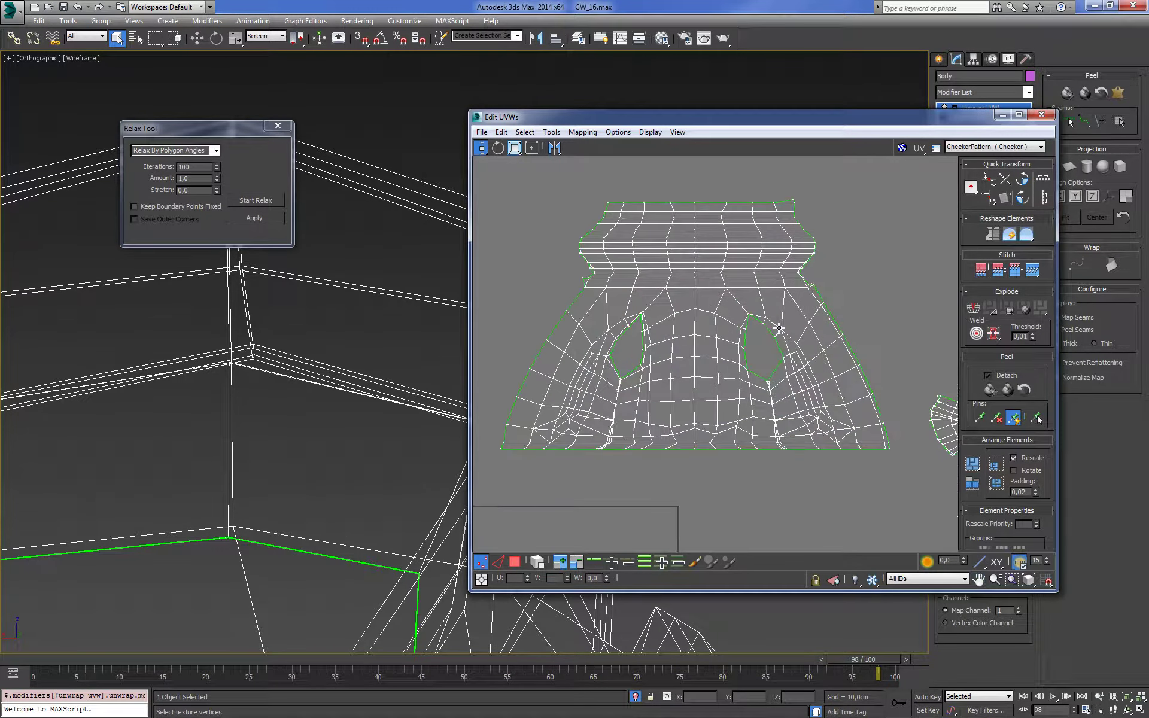
pyautogui.scroll(1, 545, 436)
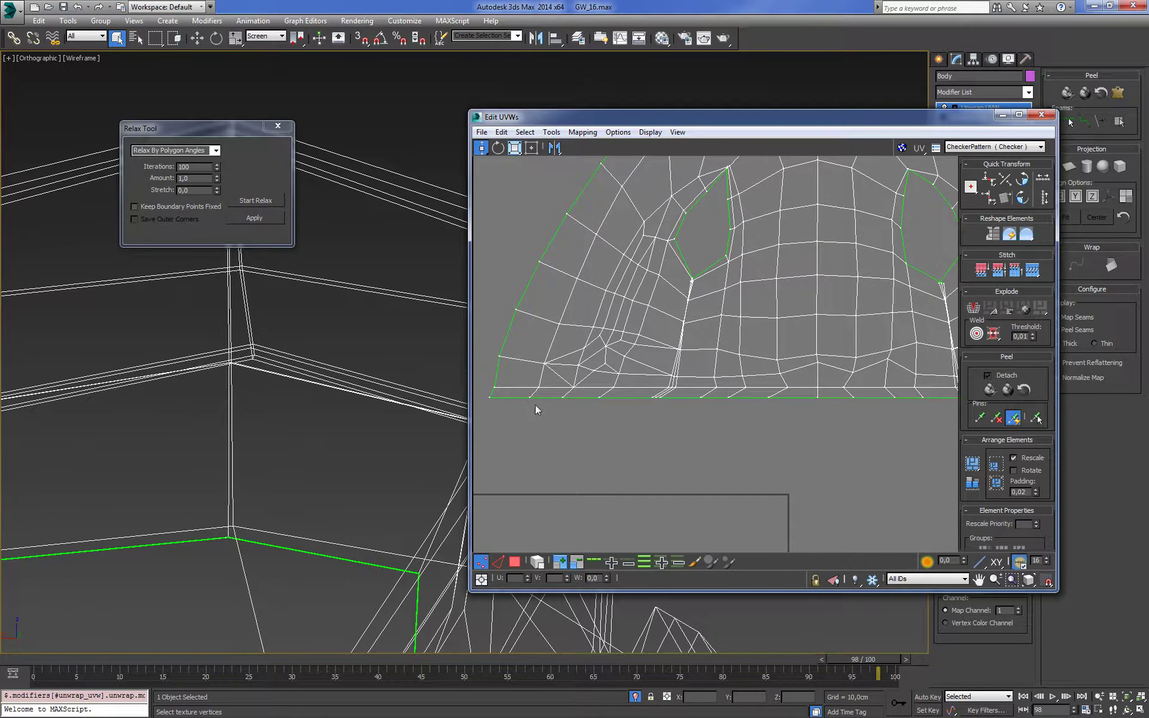
# Slide the left hem vertices horizontally into even spacing along the bottom edge
pyautogui.click(528, 397)
pyautogui.moveTo(481, 148); pyautogui.dragTo(485, 169)
pyautogui.click(561, 397)
pyautogui.moveTo(481, 392); pyautogui.dragTo(495, 409)
pyautogui.click(602, 397)
pyautogui.moveTo(612, 399); pyautogui.dragTo(672, 397)
pyautogui.scroll(2, 742, 376)
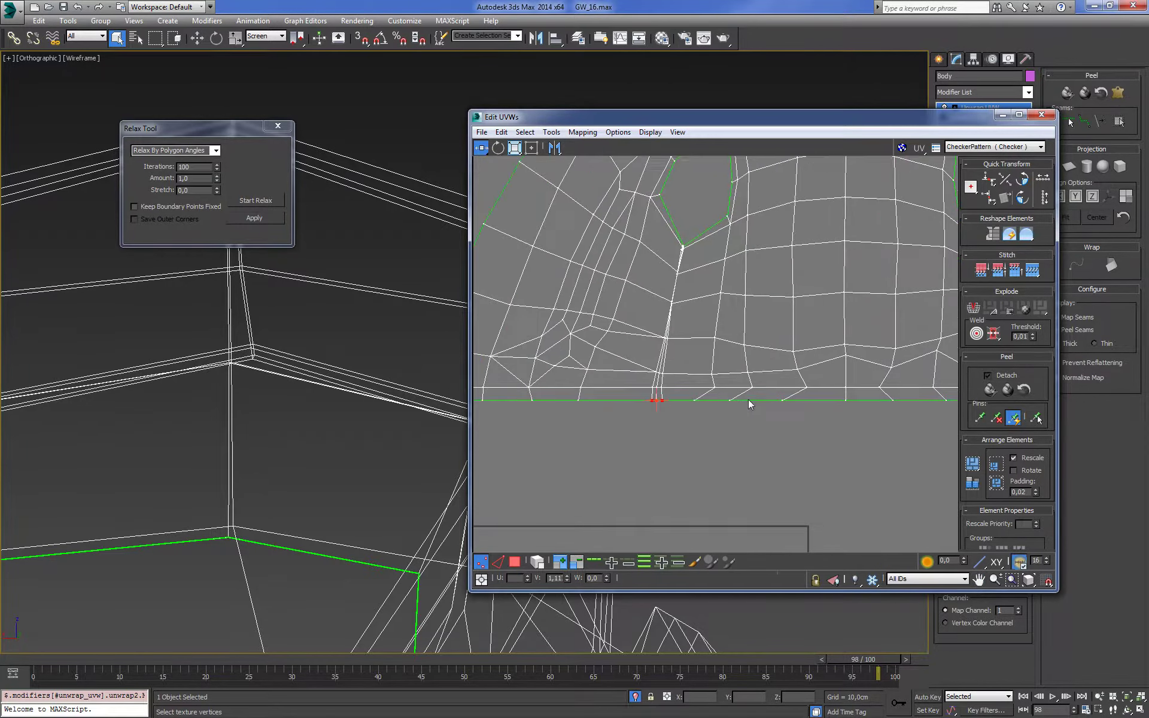
pyautogui.moveTo(708, 414); pyautogui.dragTo(790, 409)
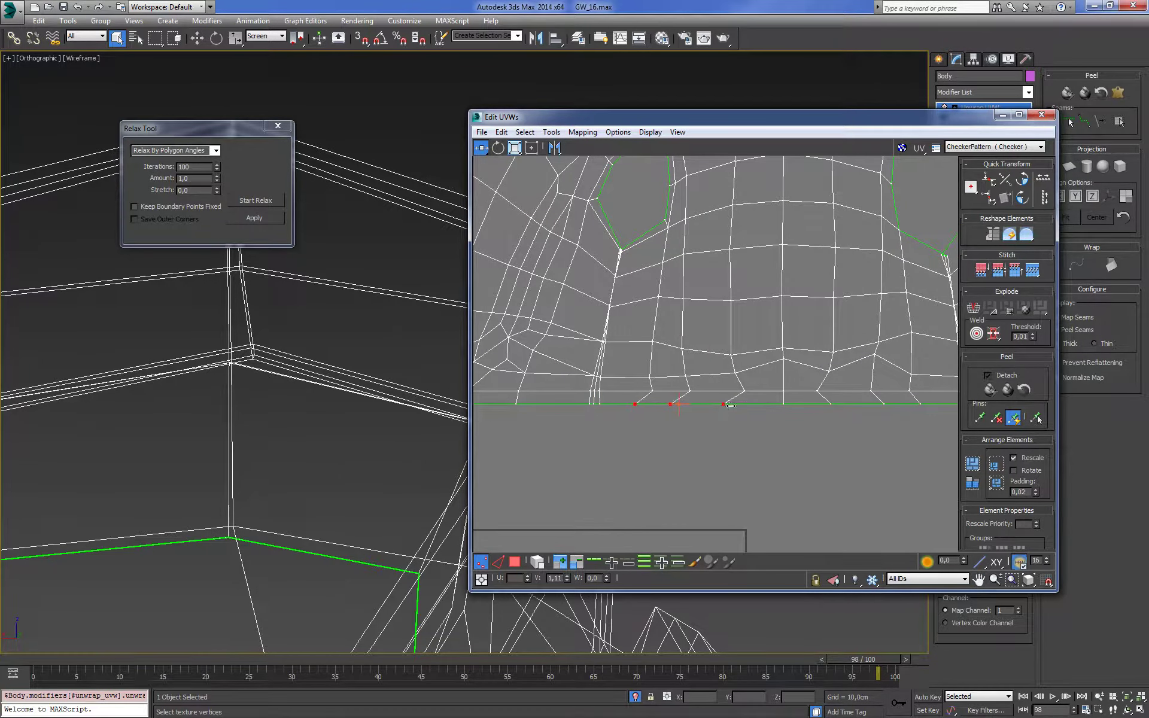
# Respace the remaining hem vertices through the right corner along the bottom edge
pyautogui.moveTo(789, 408); pyautogui.dragTo(709, 415, button='middle')
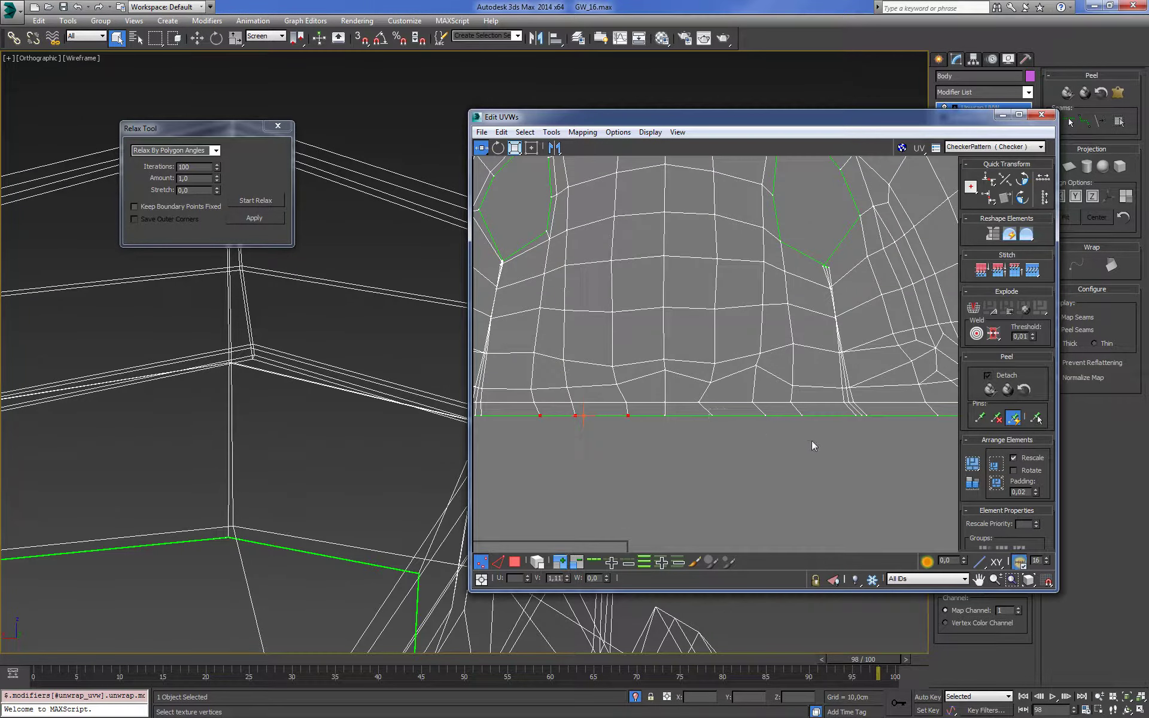
pyautogui.moveTo(705, 408); pyautogui.dragTo(801, 419)
pyautogui.moveTo(803, 411); pyautogui.dragTo(657, 426, button='middle')
pyautogui.moveTo(697, 422); pyautogui.dragTo(727, 434)
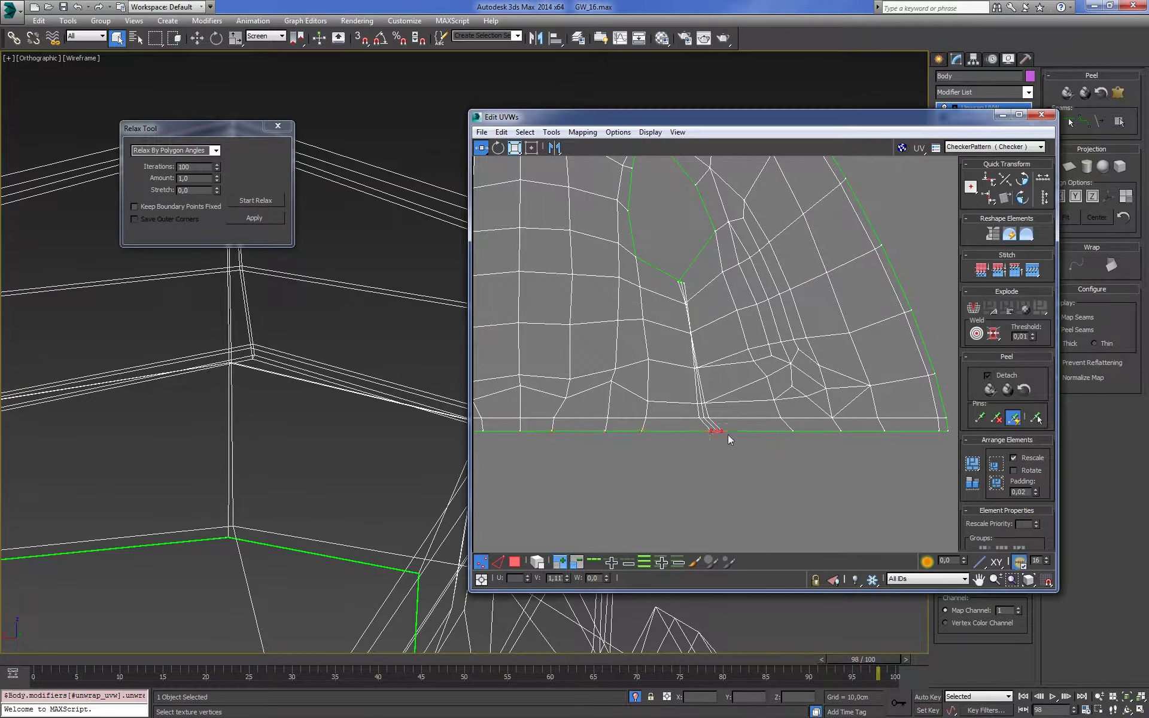
pyautogui.click(791, 431)
pyautogui.click(835, 430)
pyautogui.click(886, 430)
pyautogui.moveTo(906, 439); pyautogui.dragTo(885, 440, button='middle')
pyautogui.click(925, 434)
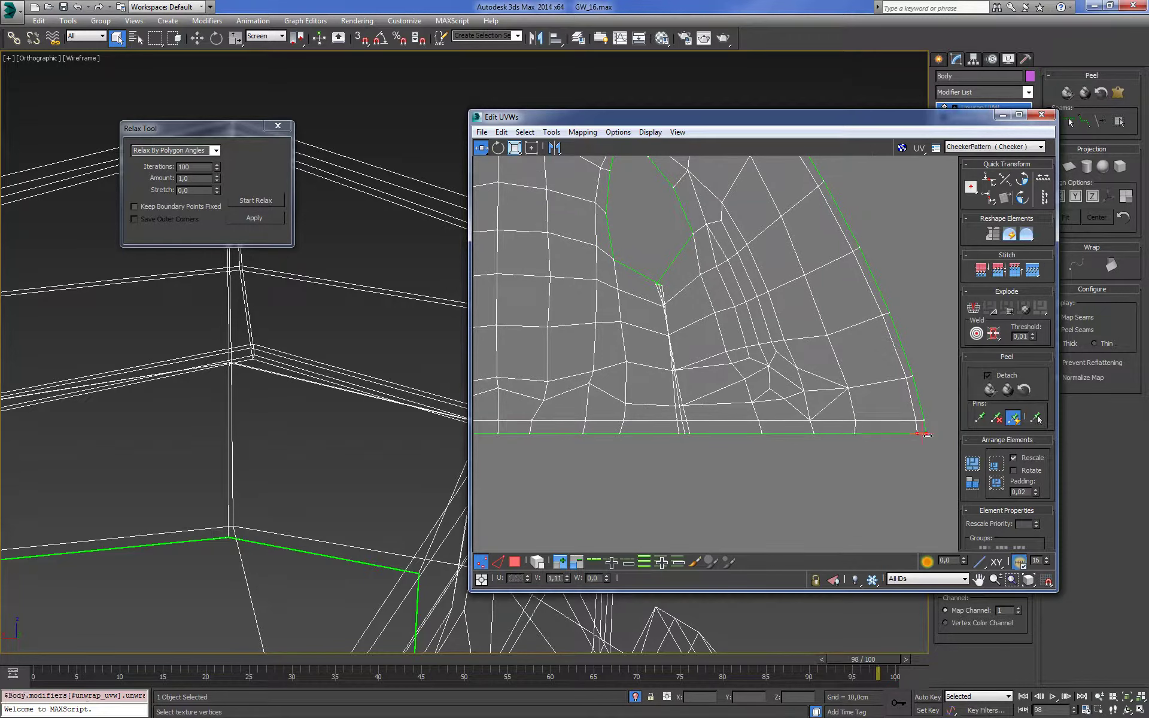
pyautogui.scroll(-3, 855, 441)
pyautogui.scroll(-2, 826, 424)
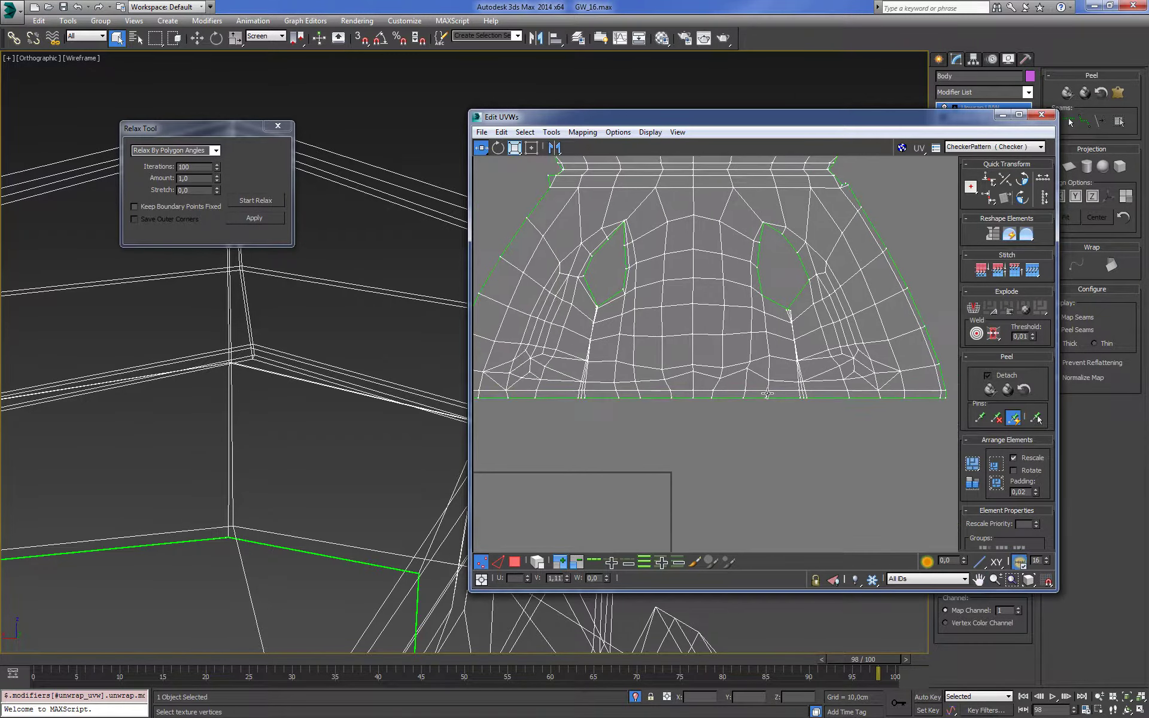
pyautogui.scroll(2, 790, 408)
pyautogui.click(745, 404)
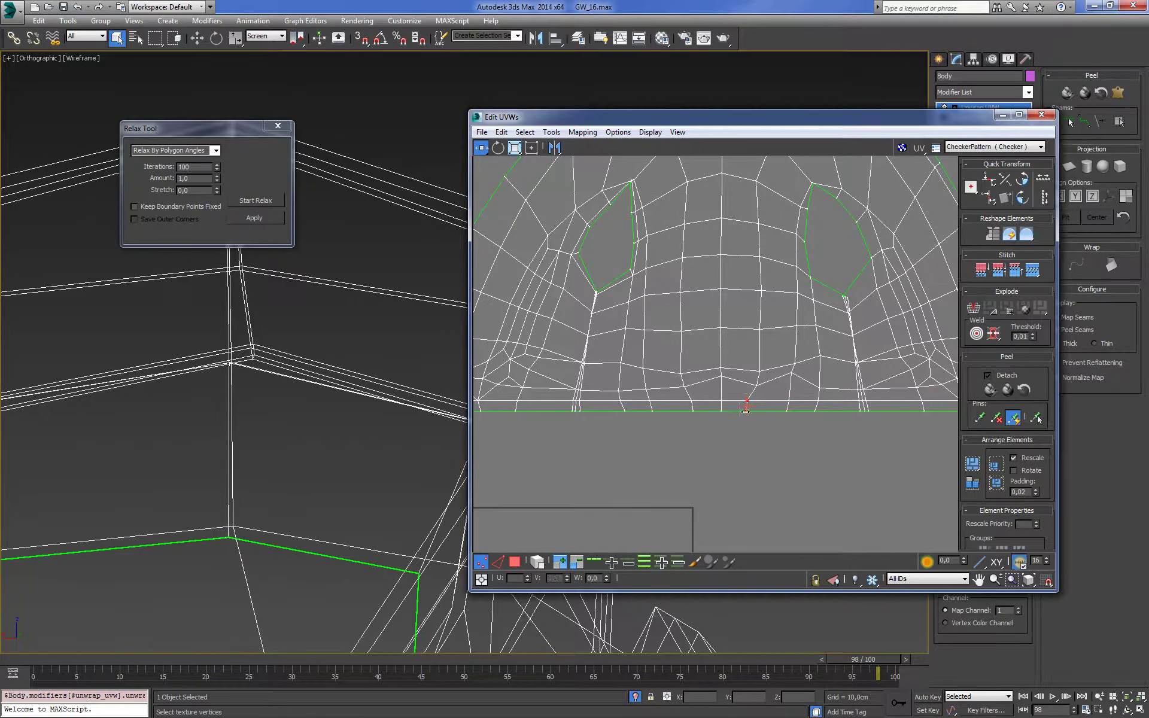
pyautogui.scroll(-1, 750, 412)
# Relax the side-seam vertices under the armhole, including the bottom seam vertex
pyautogui.scroll(-2, 687, 378)
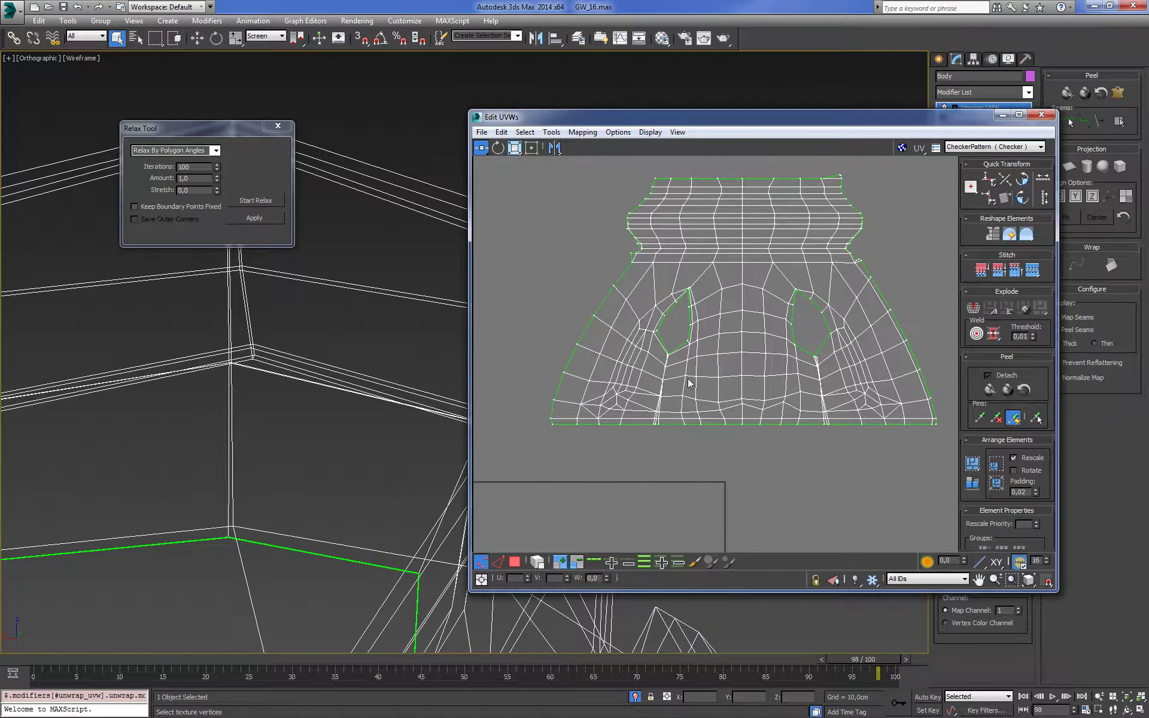
pyautogui.scroll(3, 688, 378)
pyautogui.scroll(2, 641, 339)
pyautogui.moveTo(688, 308); pyautogui.dragTo(670, 431)
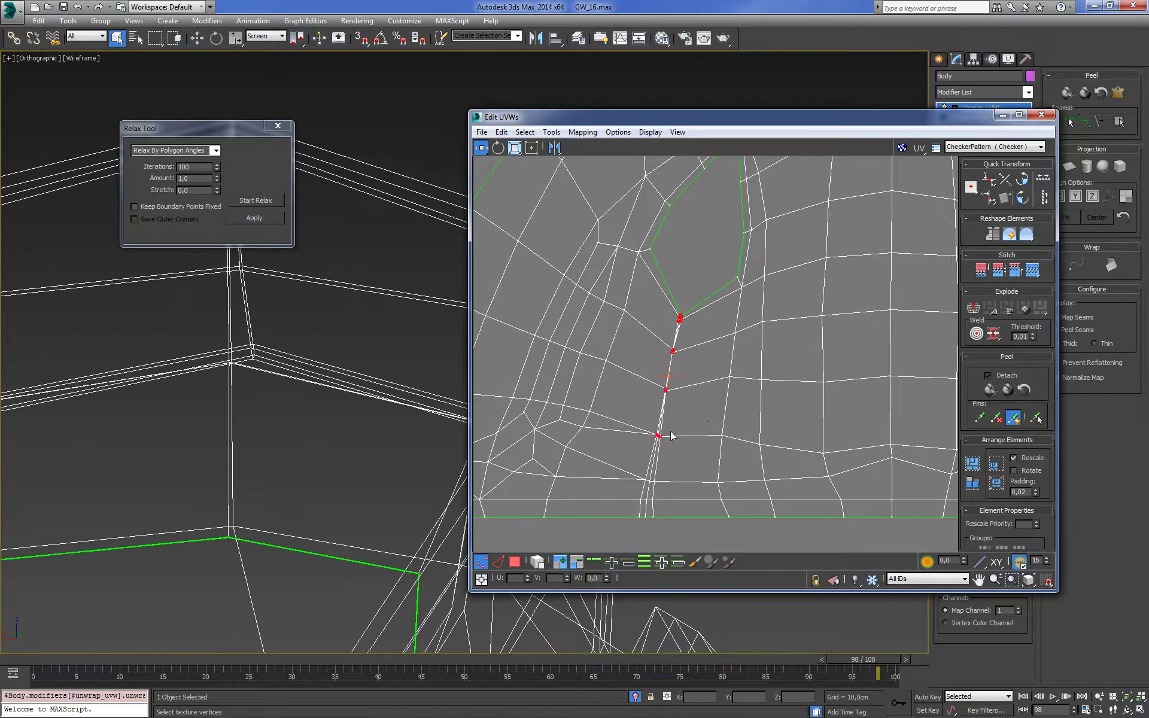
pyautogui.click(255, 200)
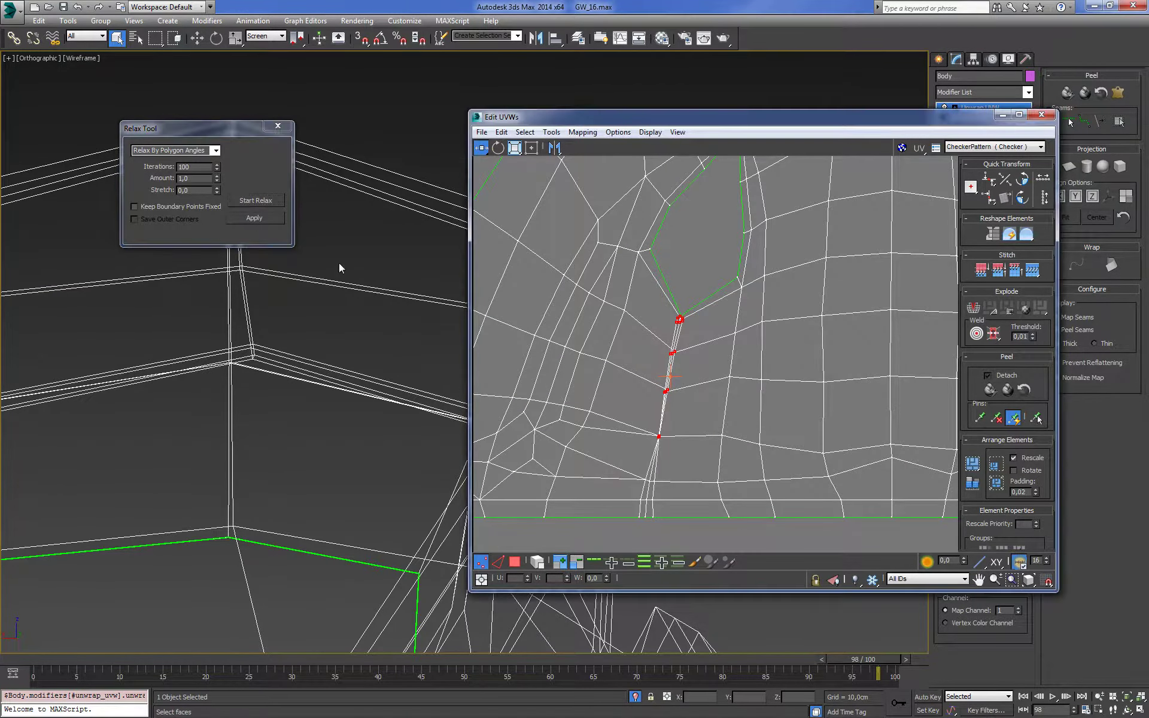
pyautogui.click(253, 219)
pyautogui.click(658, 436)
pyautogui.scroll(3, 658, 436)
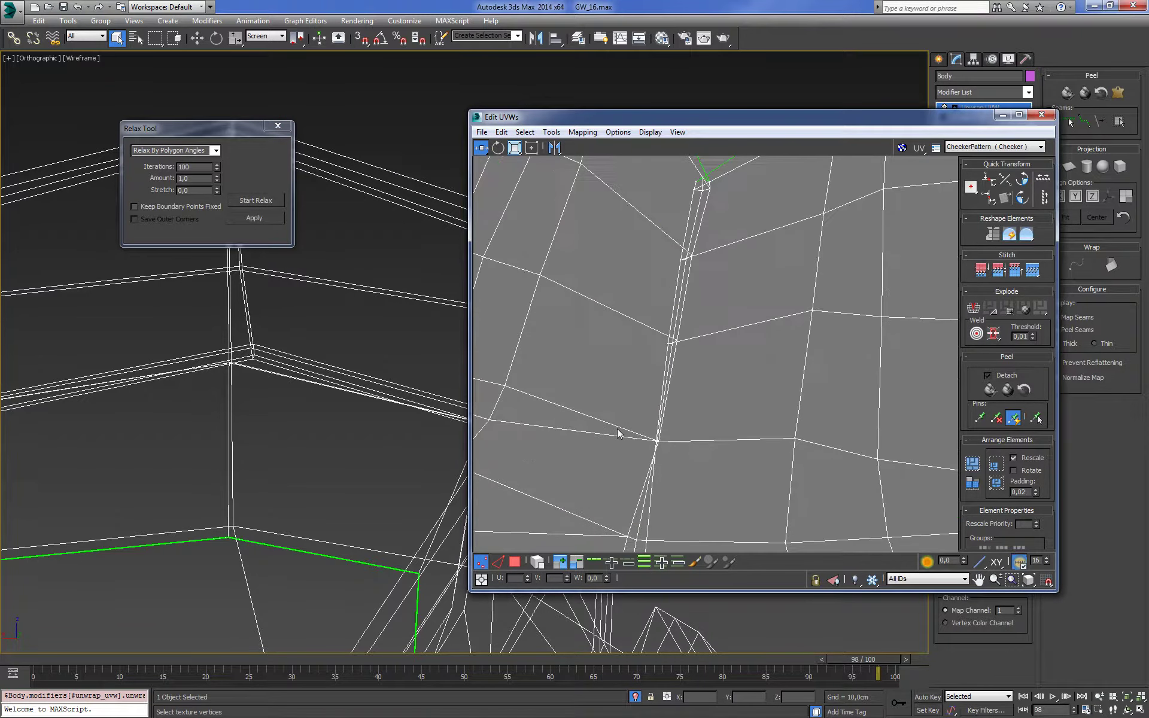
pyautogui.click(258, 218)
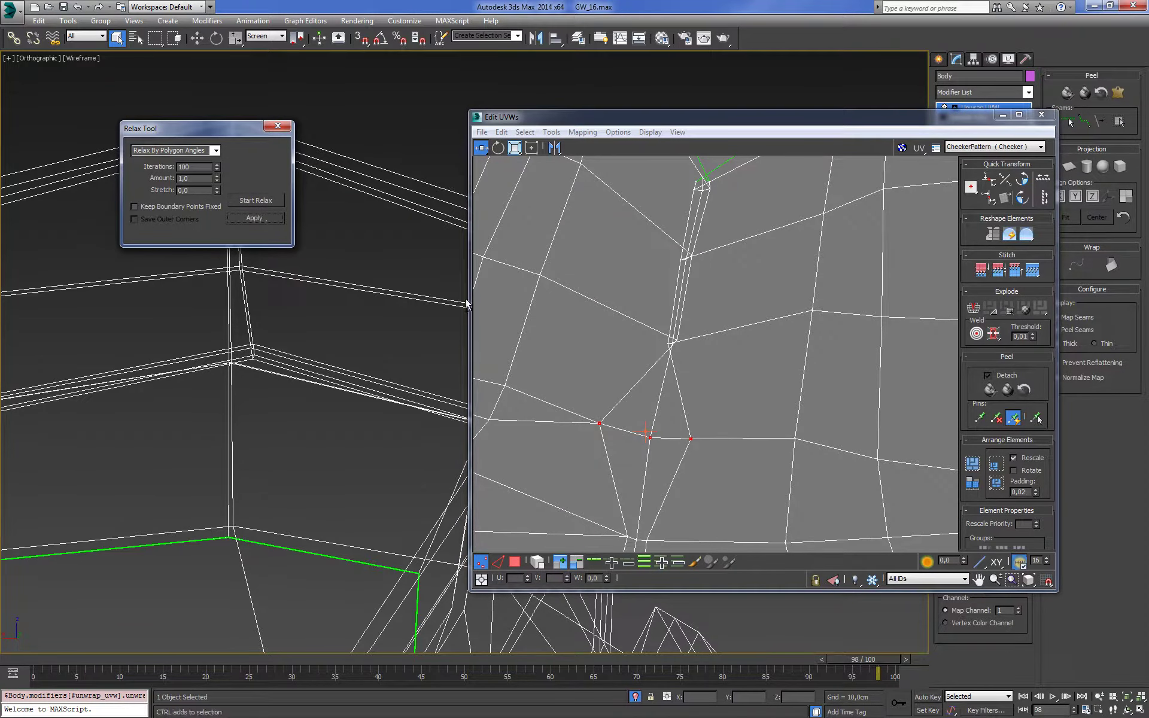
pyautogui.scroll(2, 697, 347)
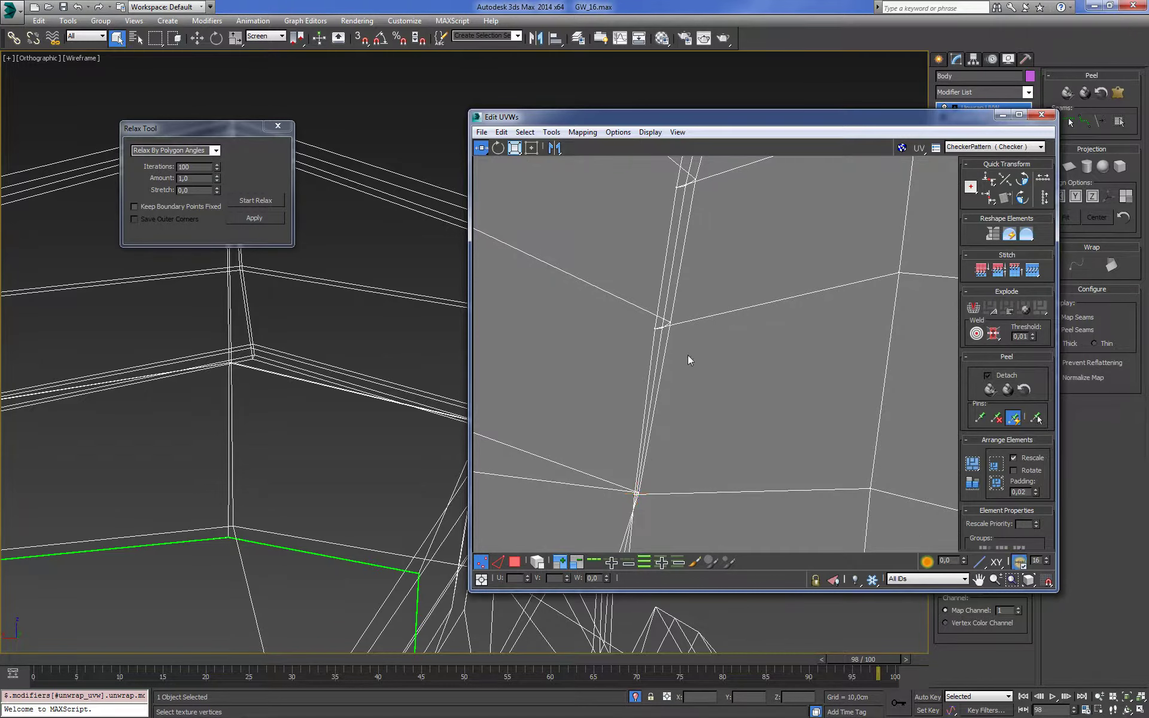
pyautogui.scroll(-3, 688, 356)
# In edge mode, select the side-seam edge loop and align it vertically
pyautogui.click(498, 562)
pyautogui.click(636, 472)
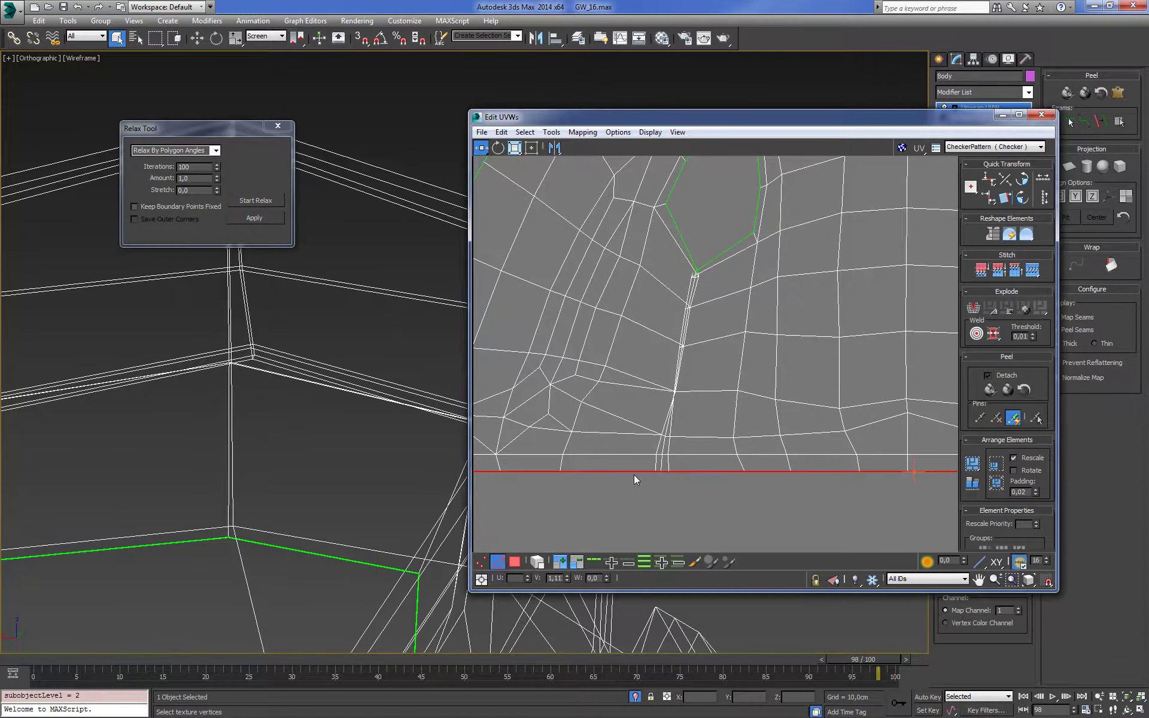
pyautogui.scroll(2, 636, 474)
pyautogui.click(678, 461)
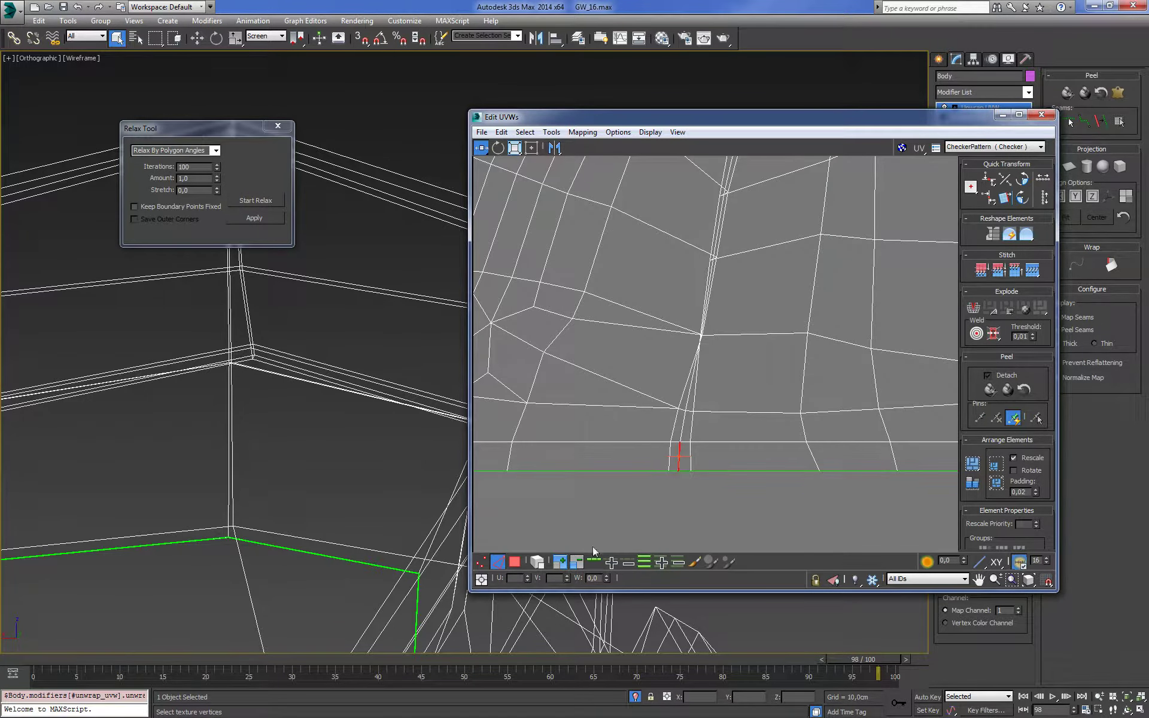
pyautogui.click(594, 561)
pyautogui.click(978, 231)
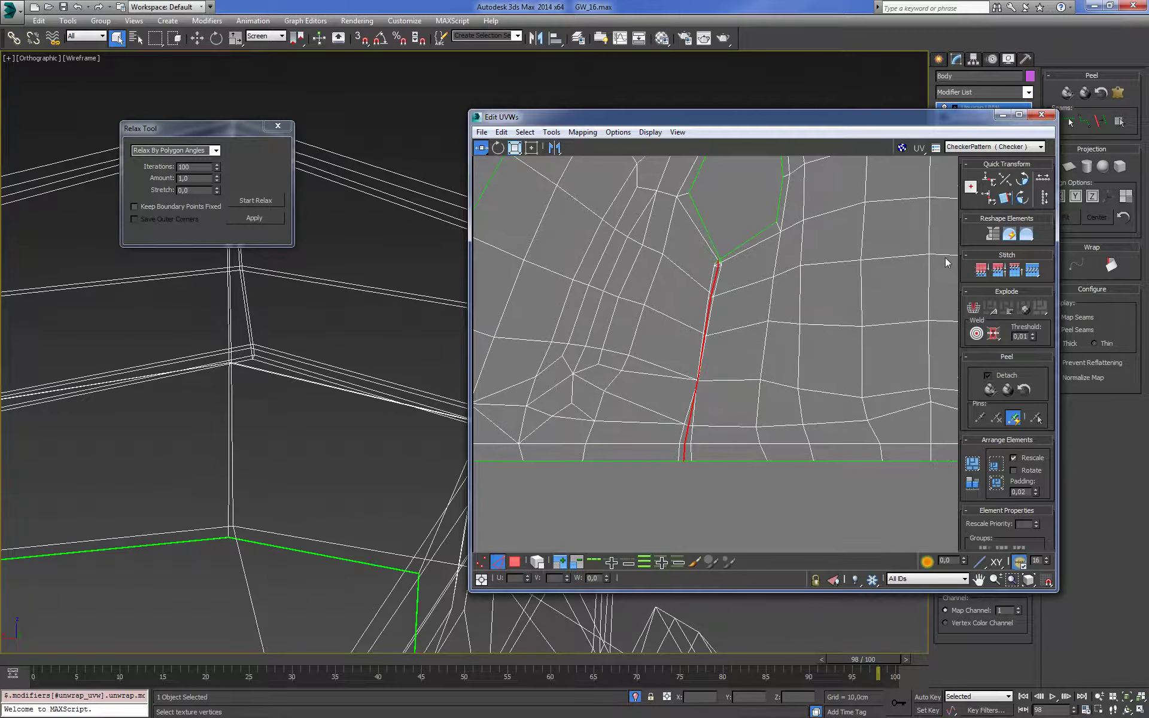
pyautogui.click(1005, 198)
# Select the next seam's edge chain from armhole to hem and straighten it vertically
pyautogui.click(688, 412)
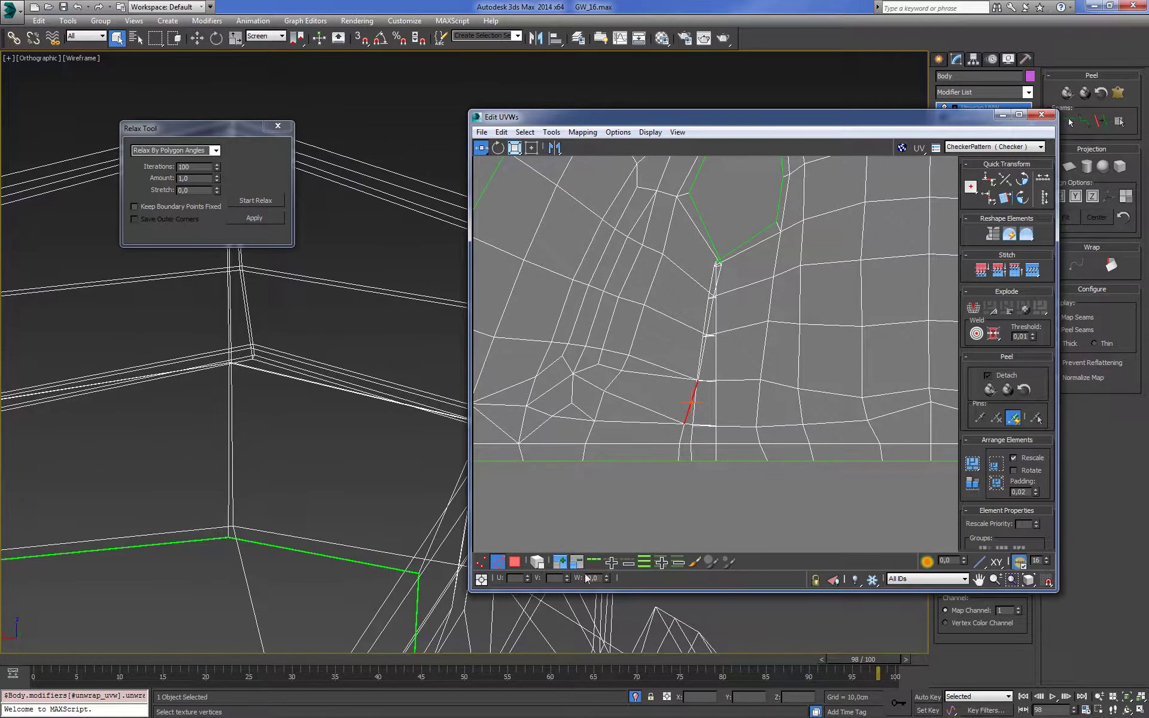
pyautogui.scroll(2, 687, 455)
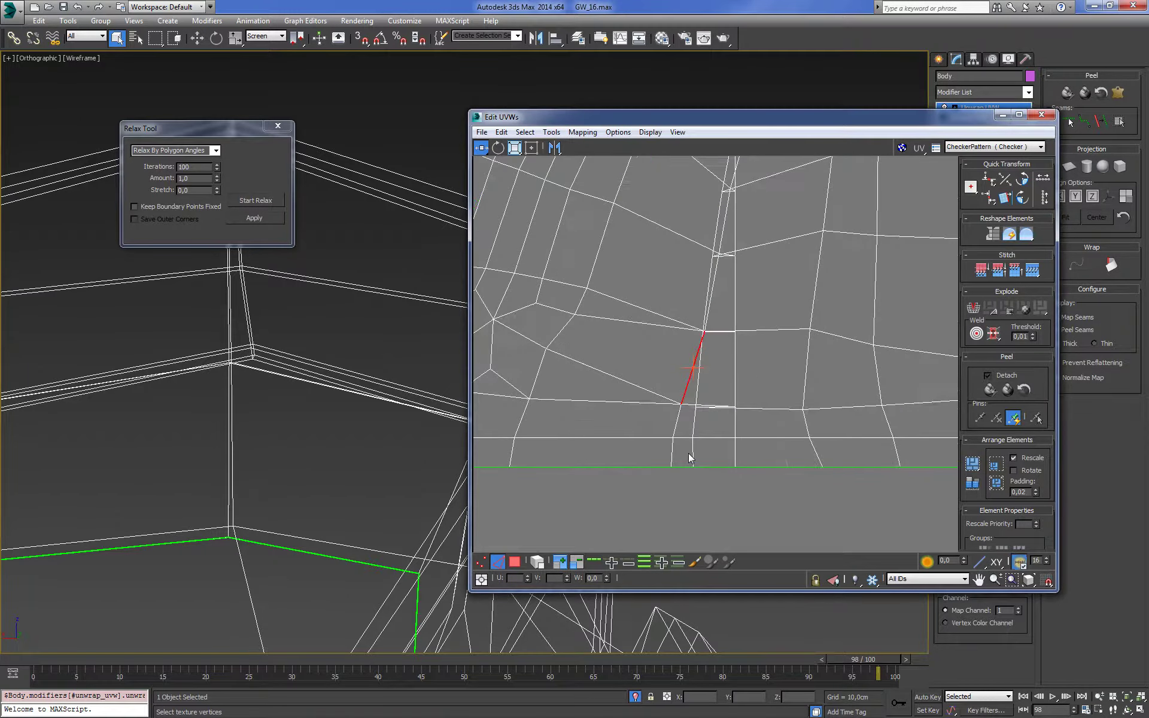
pyautogui.keyDown('ctrl'); pyautogui.click(674, 426); pyautogui.keyUp('ctrl')
pyautogui.moveTo(685, 446); pyautogui.dragTo(692, 469, button='middle')
pyautogui.keyDown('ctrl'); pyautogui.click(731, 326); pyautogui.keyUp('ctrl')
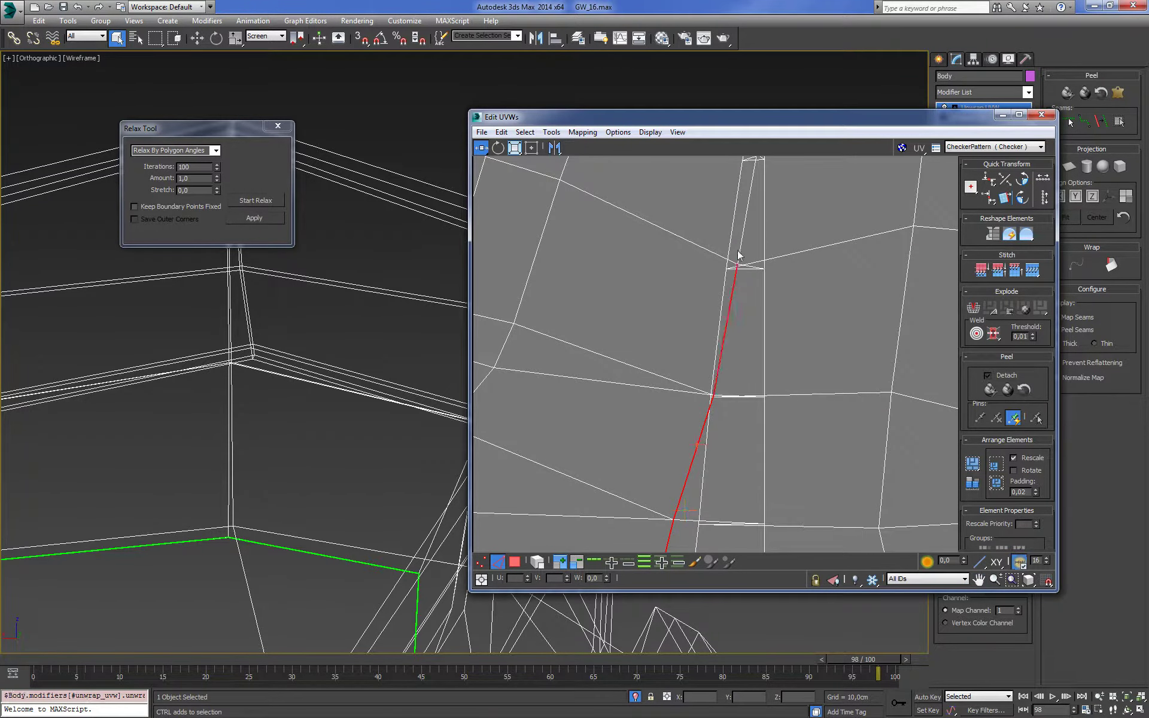
pyautogui.scroll(2, 735, 342)
pyautogui.scroll(2, 735, 343)
pyautogui.moveTo(751, 263); pyautogui.dragTo(716, 330, button='middle')
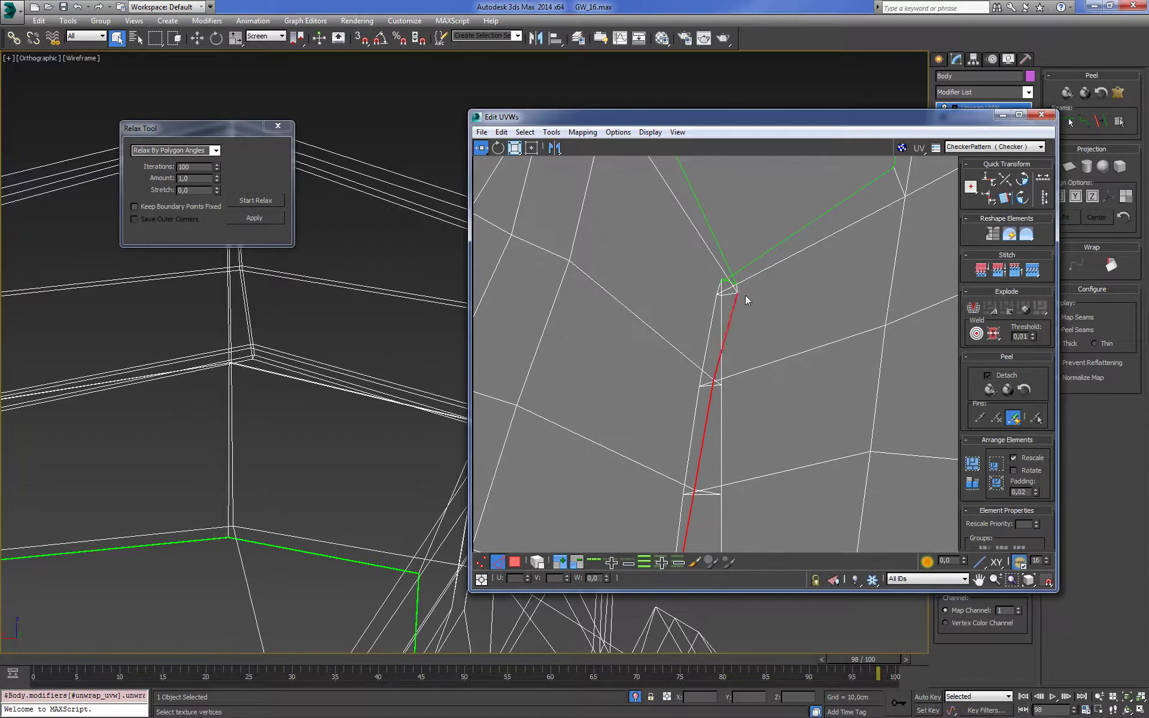
pyautogui.rightClick(716, 331)
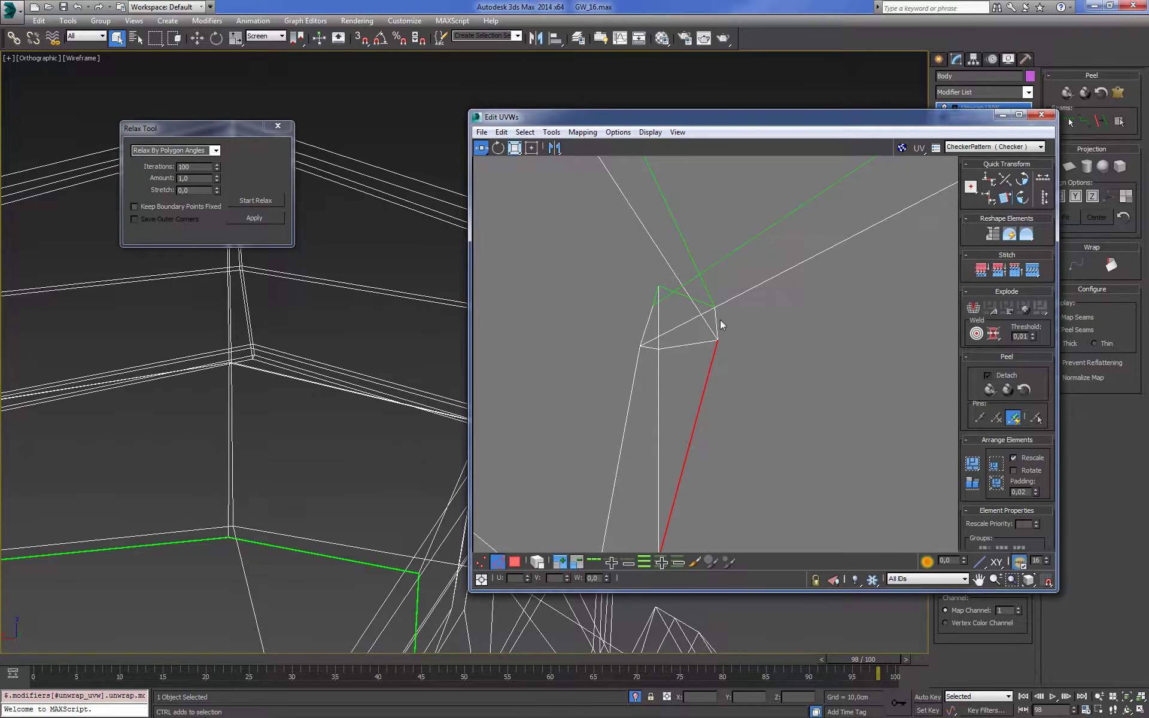
pyautogui.click(989, 197)
pyautogui.scroll(-3, 677, 415)
pyautogui.scroll(-2, 716, 382)
pyautogui.scroll(-1, 717, 419)
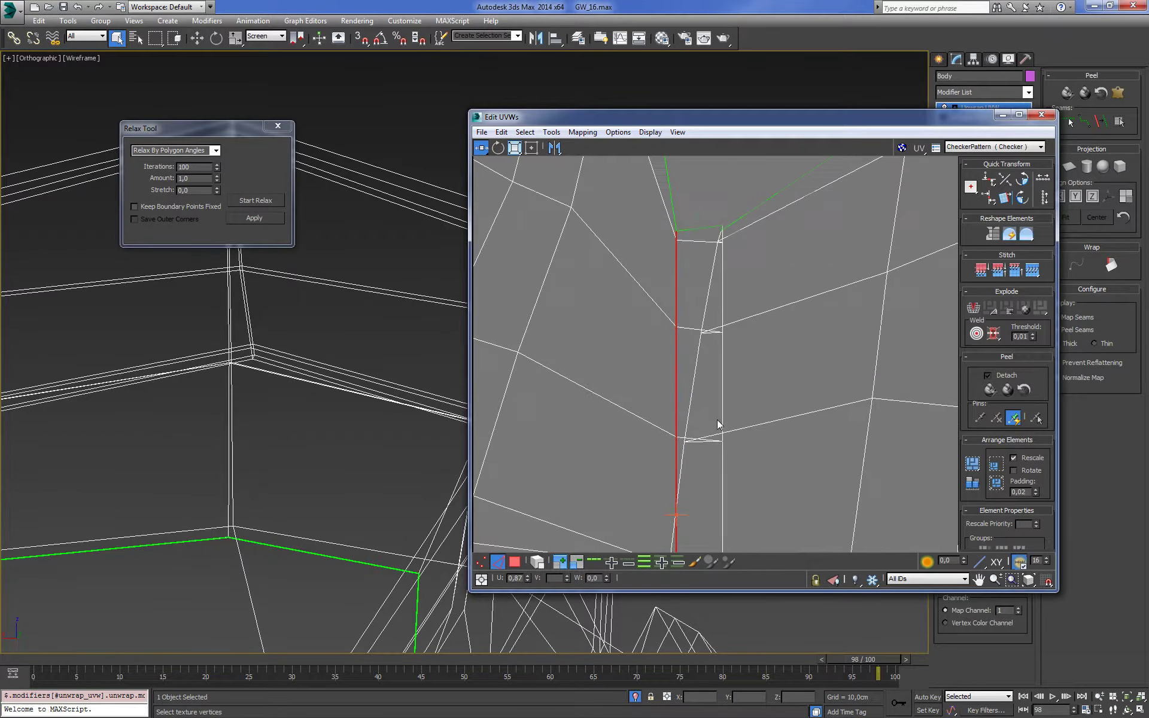
# Align the neighbouring seam's edge loop vertically and shift the column to the right
pyautogui.click(697, 379)
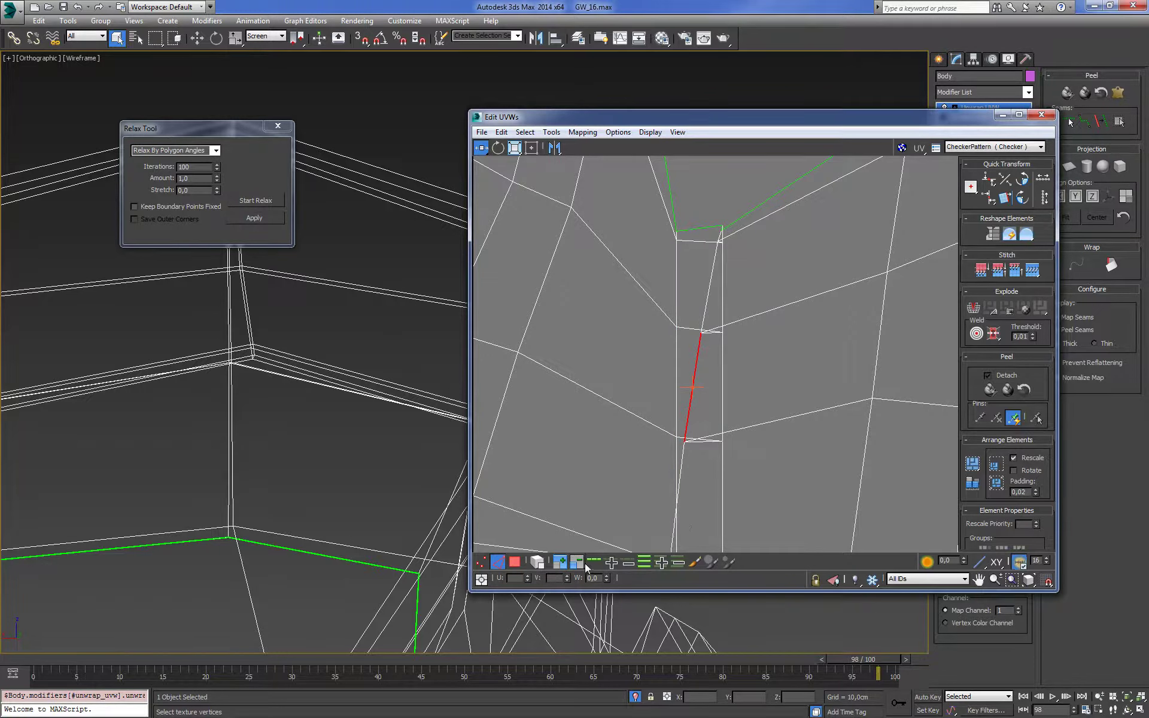
pyautogui.doubleClick(683, 446)
pyautogui.scroll(-2, 748, 414)
pyautogui.click(990, 197)
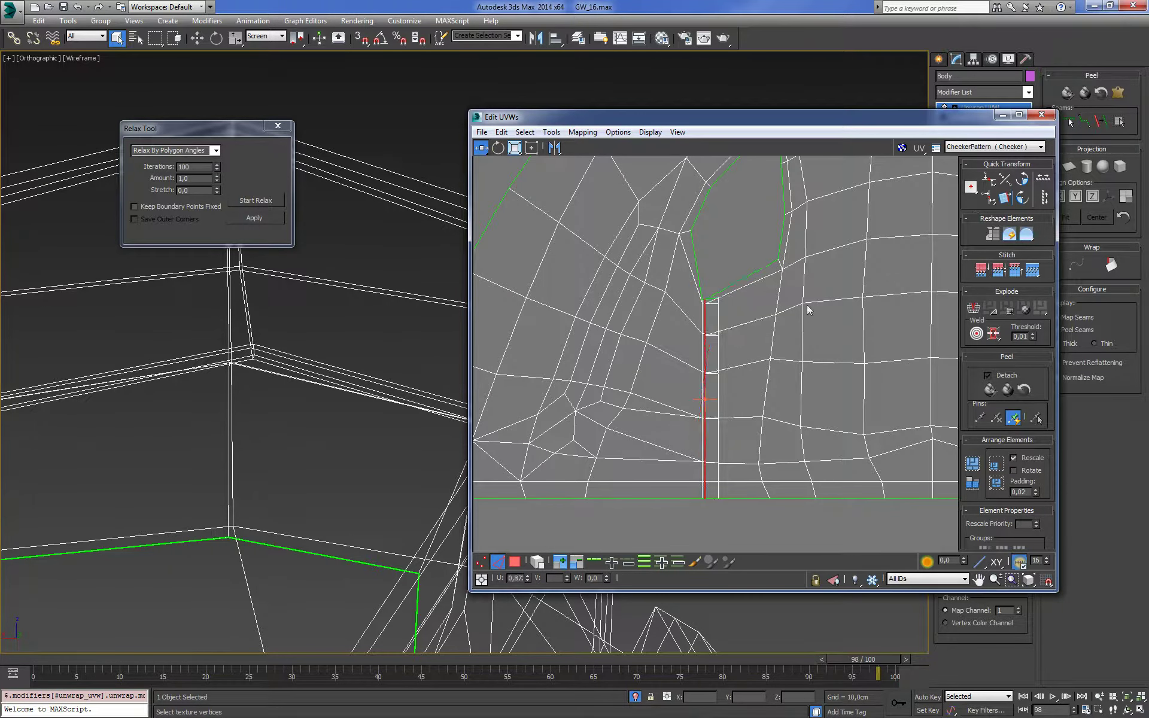
pyautogui.scroll(1, 719, 356)
pyautogui.moveTo(703, 323); pyautogui.dragTo(727, 323)
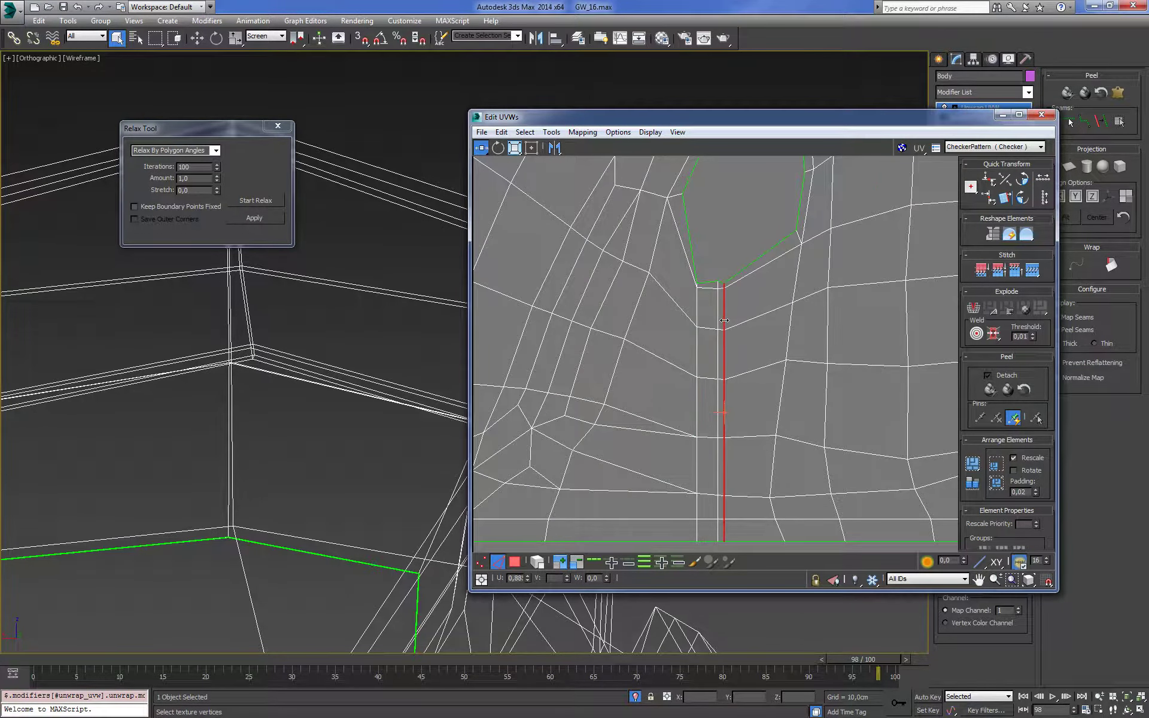
# In vertex mode, select the column of vertices along the seam
pyautogui.click(481, 561)
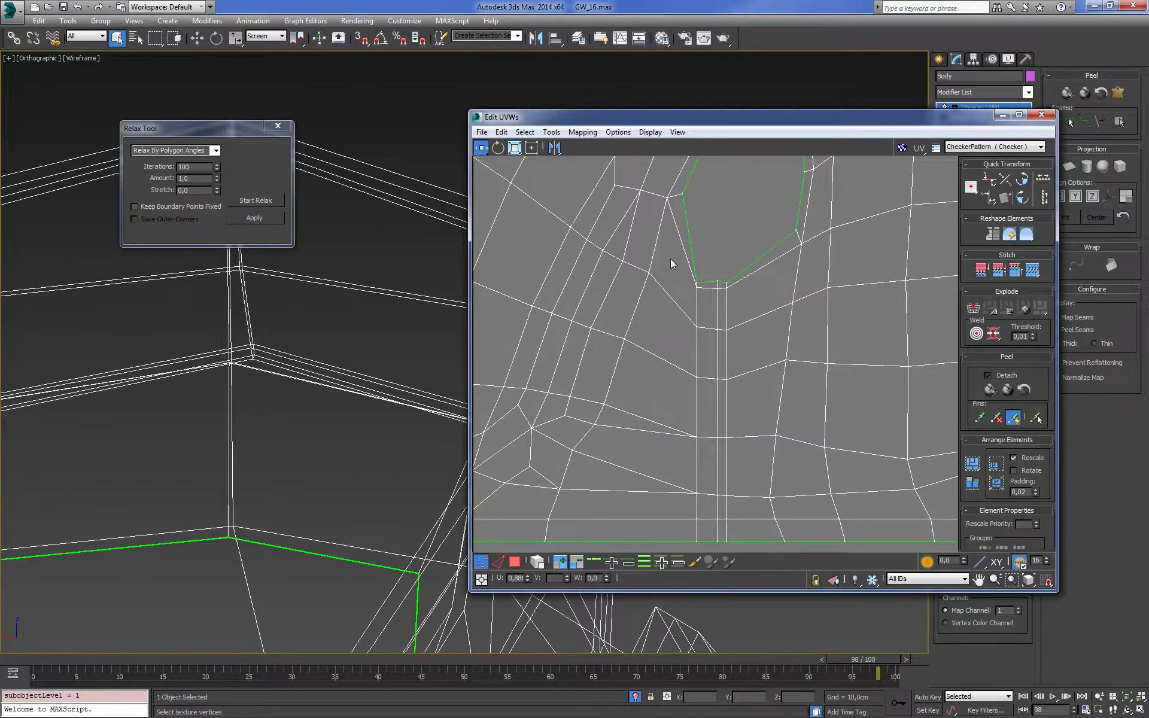
pyautogui.moveTo(712, 553); pyautogui.dragTo(688, 407)
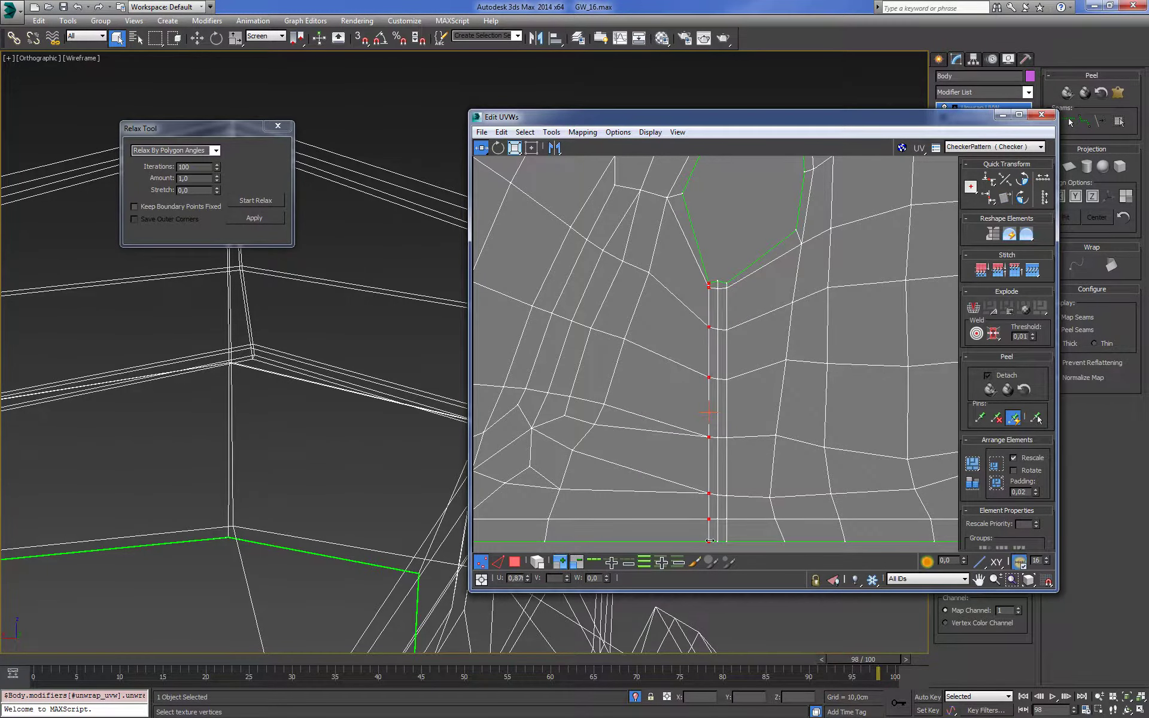
pyautogui.moveTo(667, 455)
pyautogui.mouseDown(button='middle')
pyautogui.moveTo(659, 406)
pyautogui.moveTo(576, 396)
pyautogui.mouseUp(button='middle')
pyautogui.scroll(3, 791, 340)
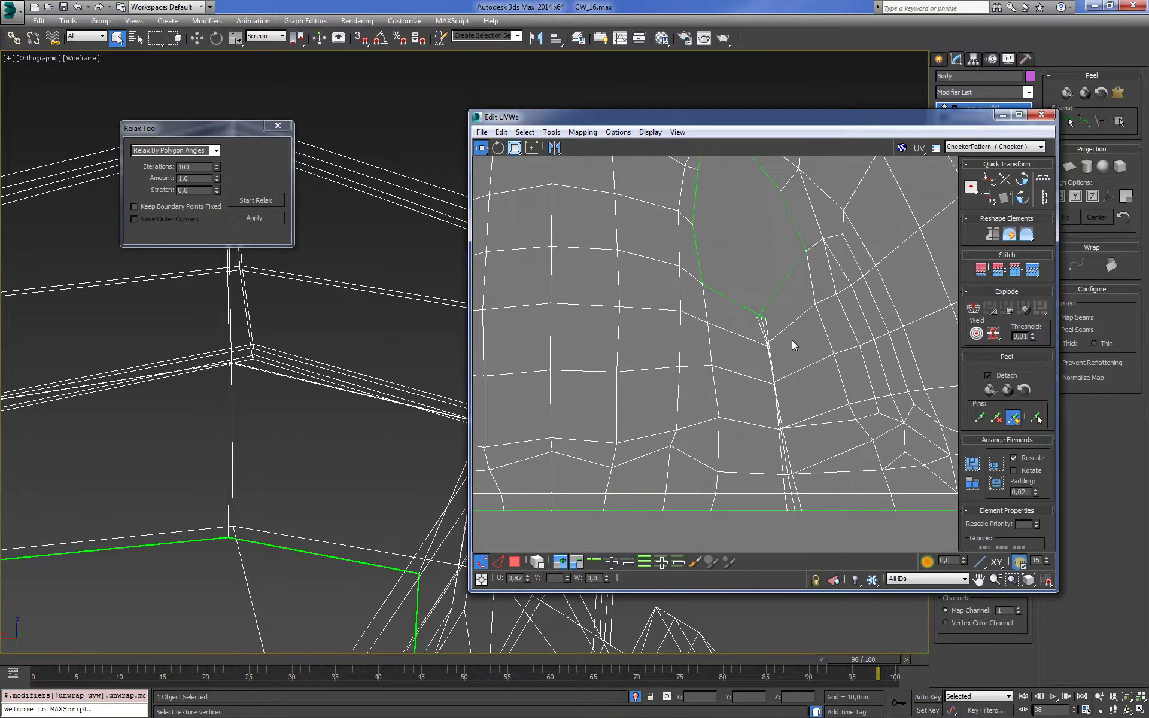
pyautogui.scroll(3, 791, 340)
# Back in edge mode, select the slanted edge below the right armhole
pyautogui.press('2')
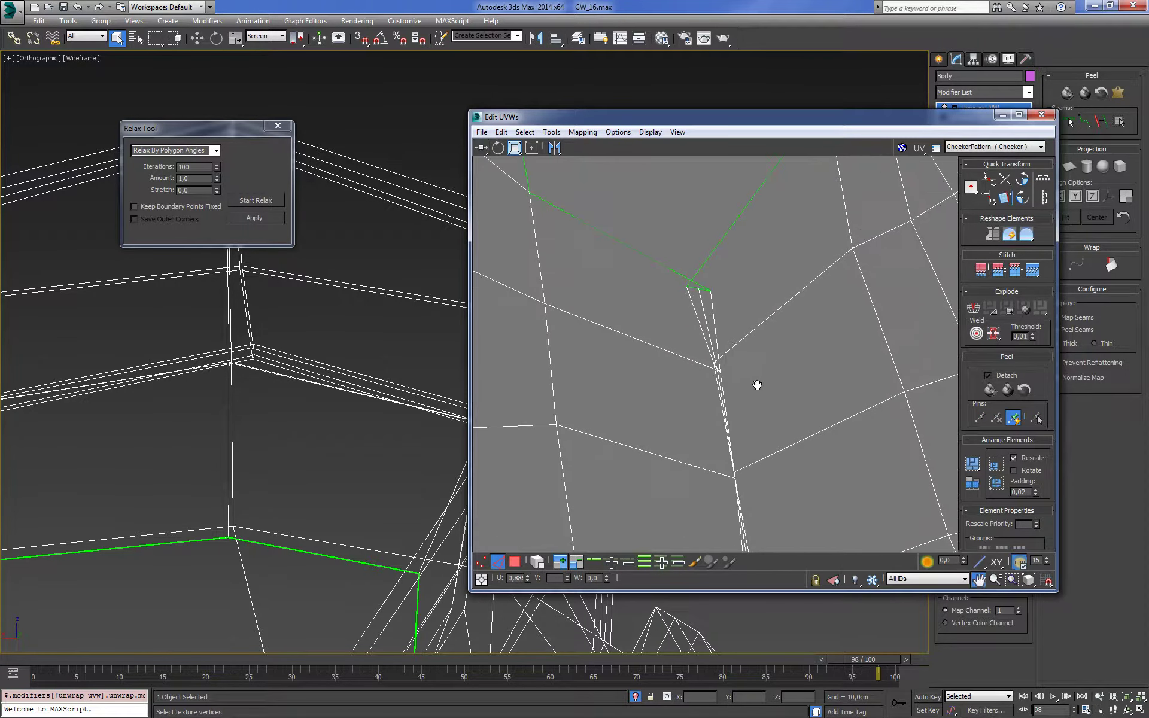
pyautogui.scroll(2, 676, 326)
pyautogui.click(689, 327)
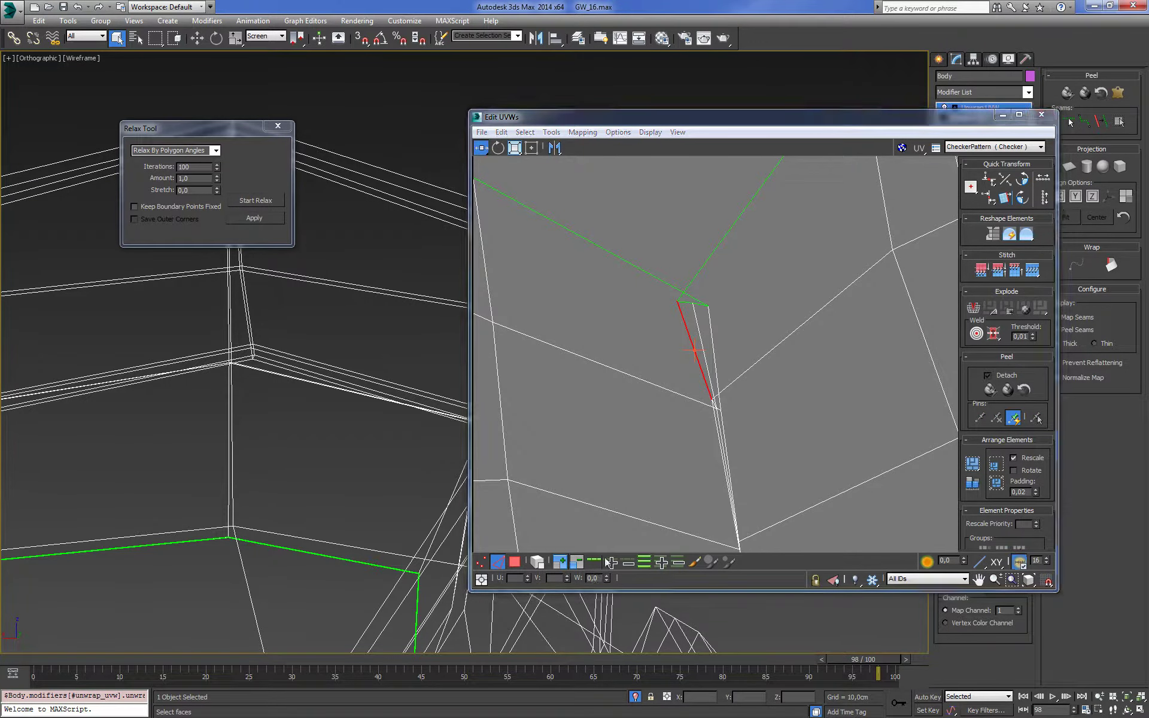
pyautogui.scroll(-4, 695, 388)
pyautogui.scroll(-2, 813, 375)
pyautogui.scroll(-1, 790, 335)
# Extend the edge chain down to the hem and align it vertically
pyautogui.scroll(3, 777, 307)
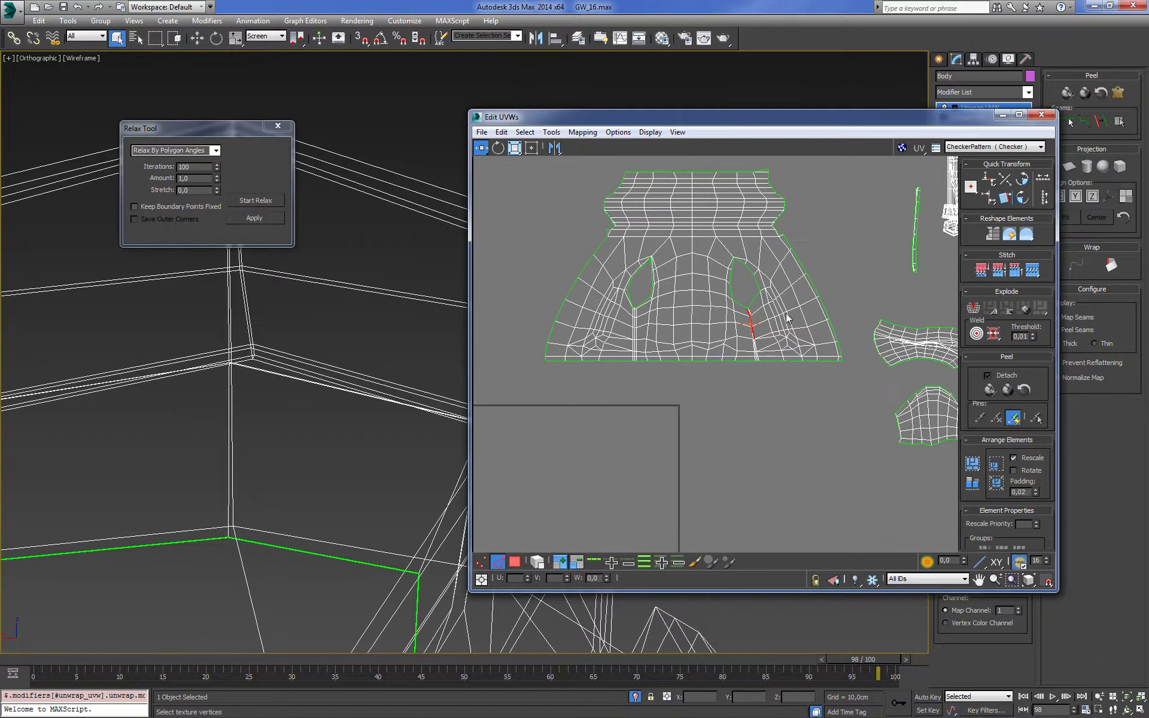
pyautogui.scroll(2, 807, 311)
pyautogui.scroll(2, 843, 316)
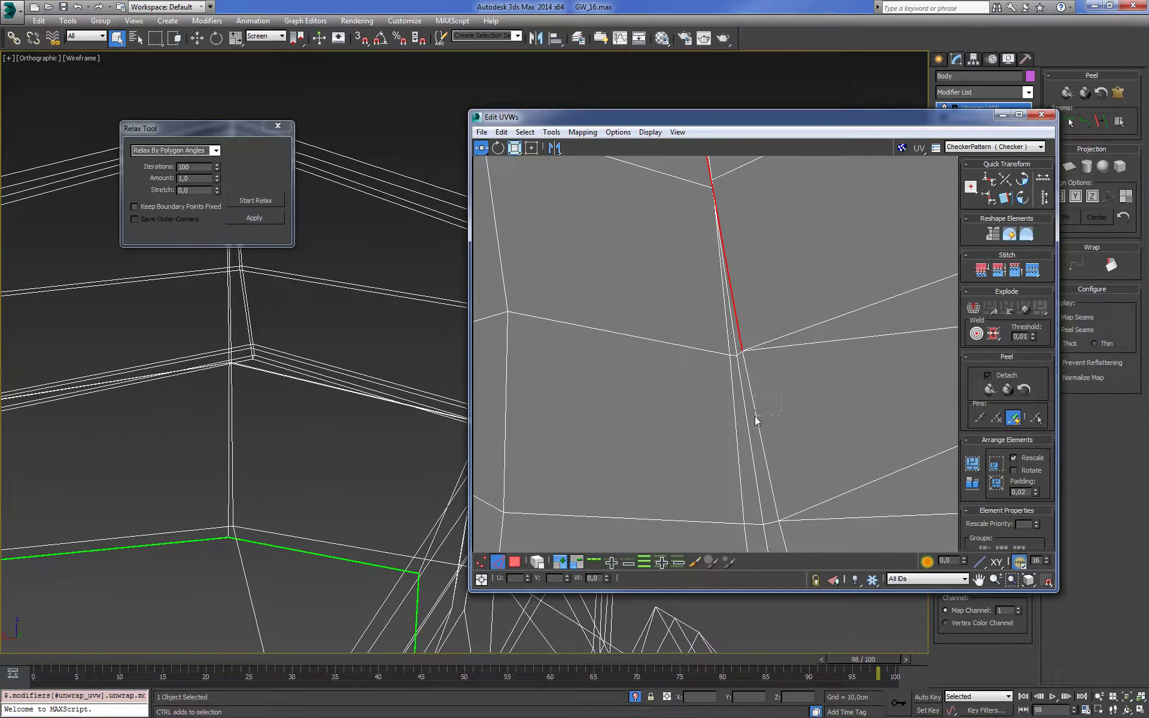
pyautogui.scroll(-3, 774, 246)
pyautogui.keyDown('ctrl'); pyautogui.click(790, 366); pyautogui.keyUp('ctrl')
pyautogui.keyDown('ctrl'); pyautogui.click(803, 422); pyautogui.keyUp('ctrl')
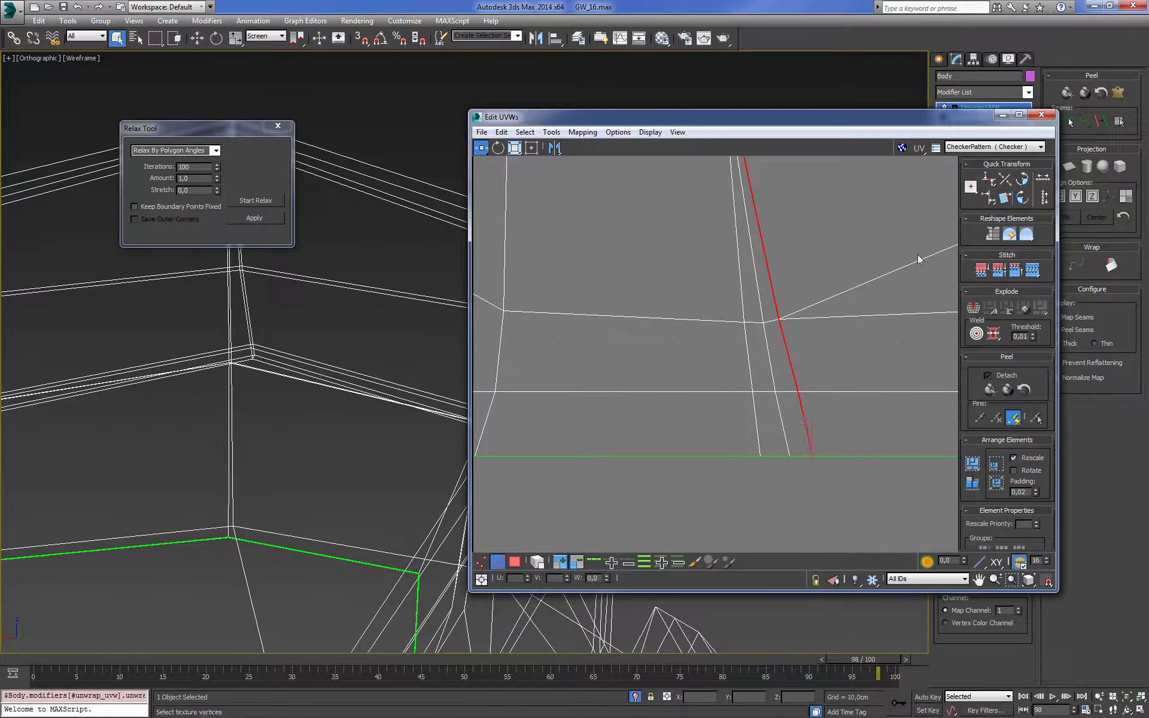
pyautogui.click(987, 198)
# Align the neighbouring column's edge loop vertically and move it left beside the first seam
pyautogui.click(746, 357)
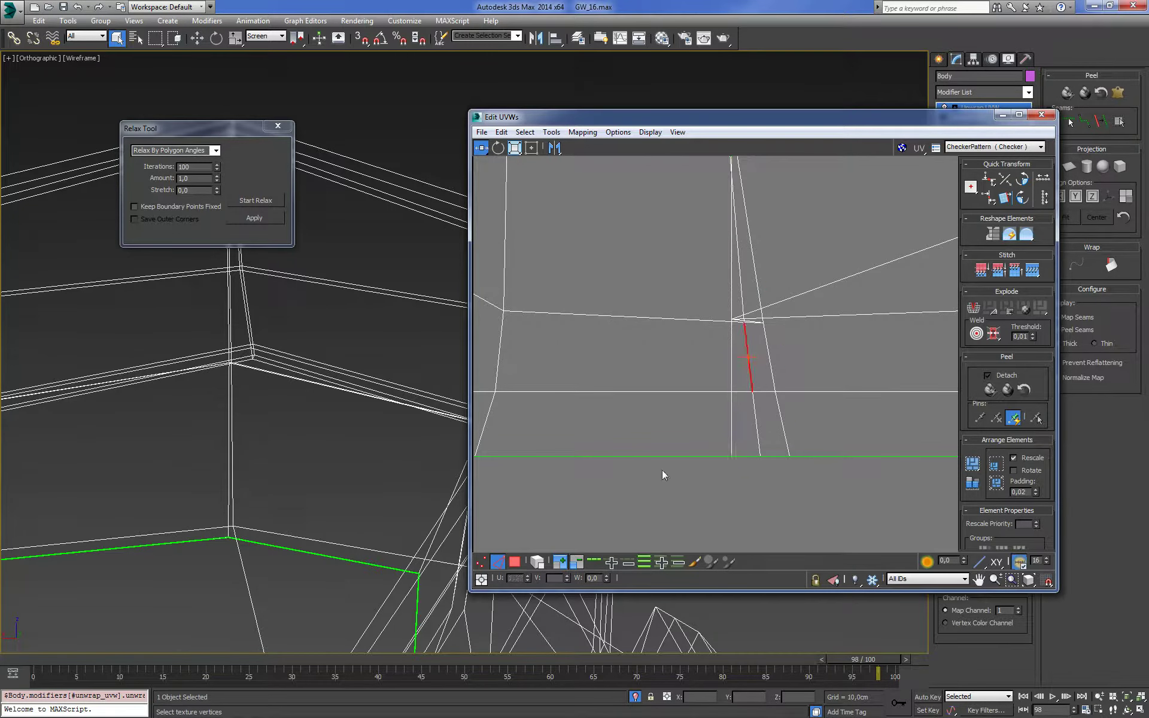
pyautogui.click(594, 561)
pyautogui.scroll(-2, 721, 369)
pyautogui.scroll(-1, 764, 275)
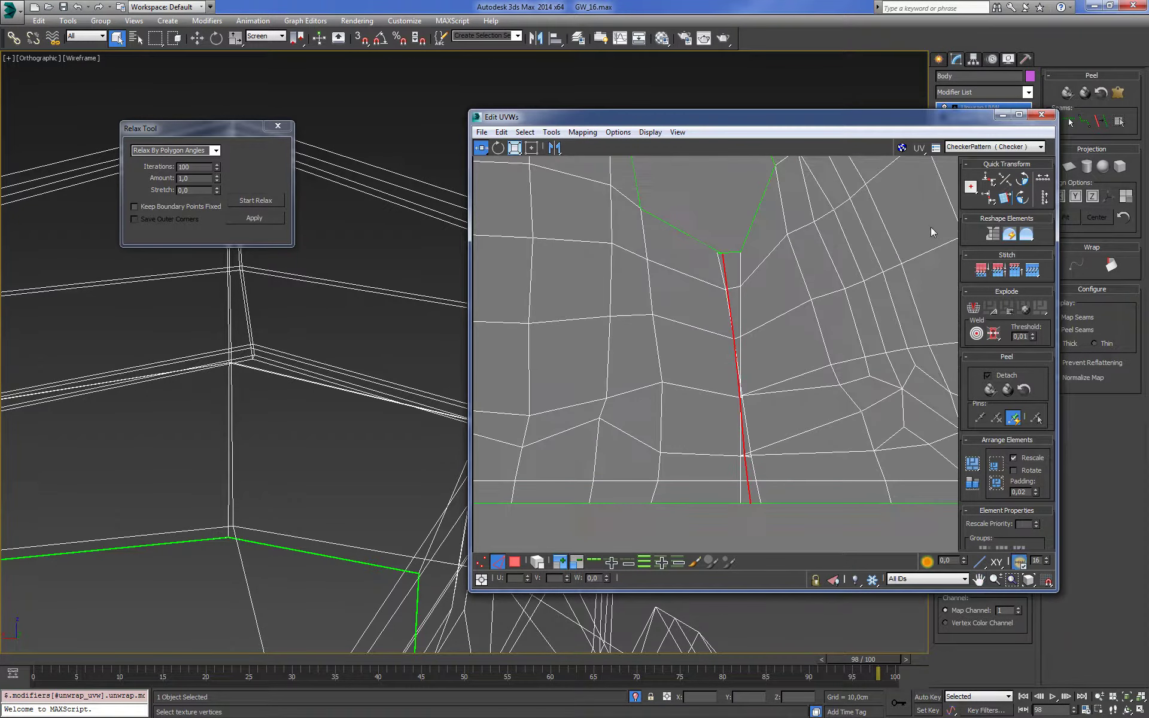
pyautogui.click(988, 186)
pyautogui.scroll(3, 754, 293)
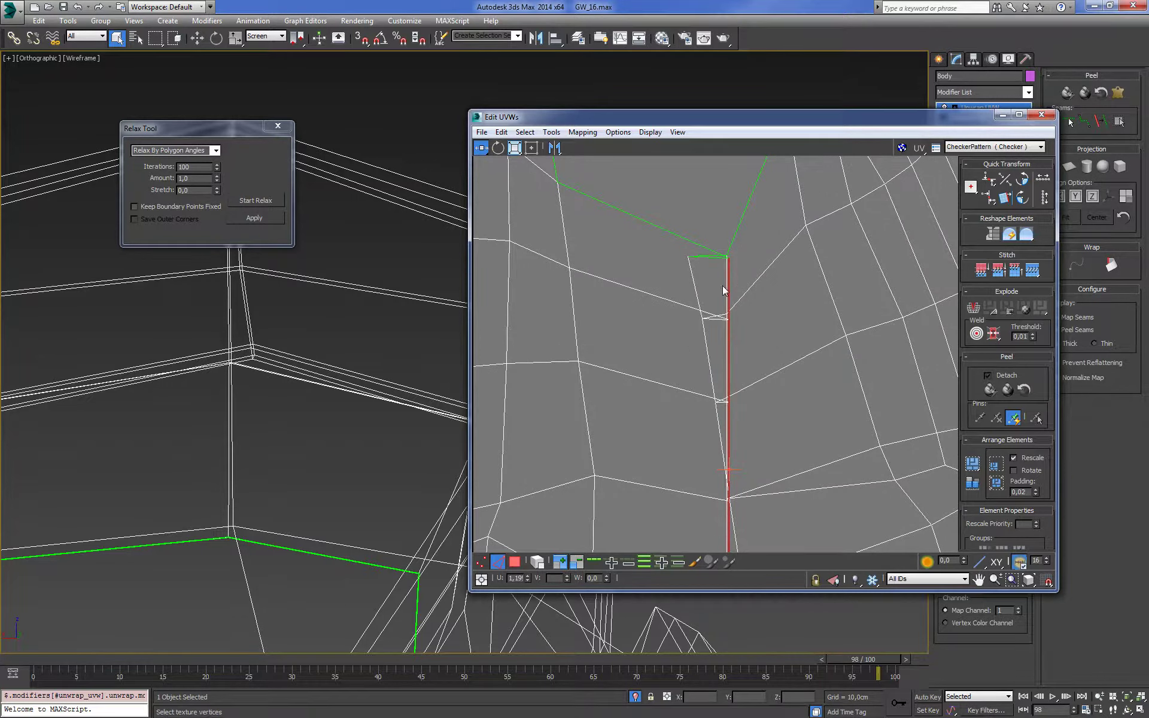
pyautogui.moveTo(730, 275); pyautogui.dragTo(680, 287)
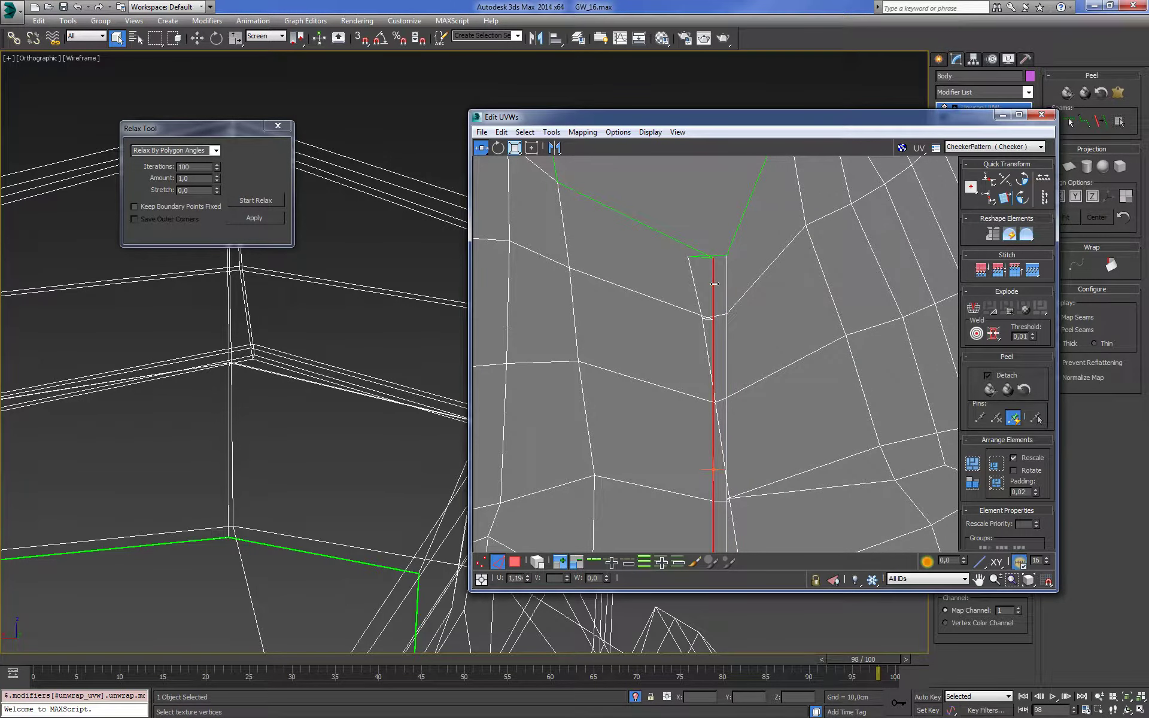
# Select another slanted seam loop and nudge it slightly left, then check it down to the hem
pyautogui.click(698, 295)
pyautogui.click(594, 561)
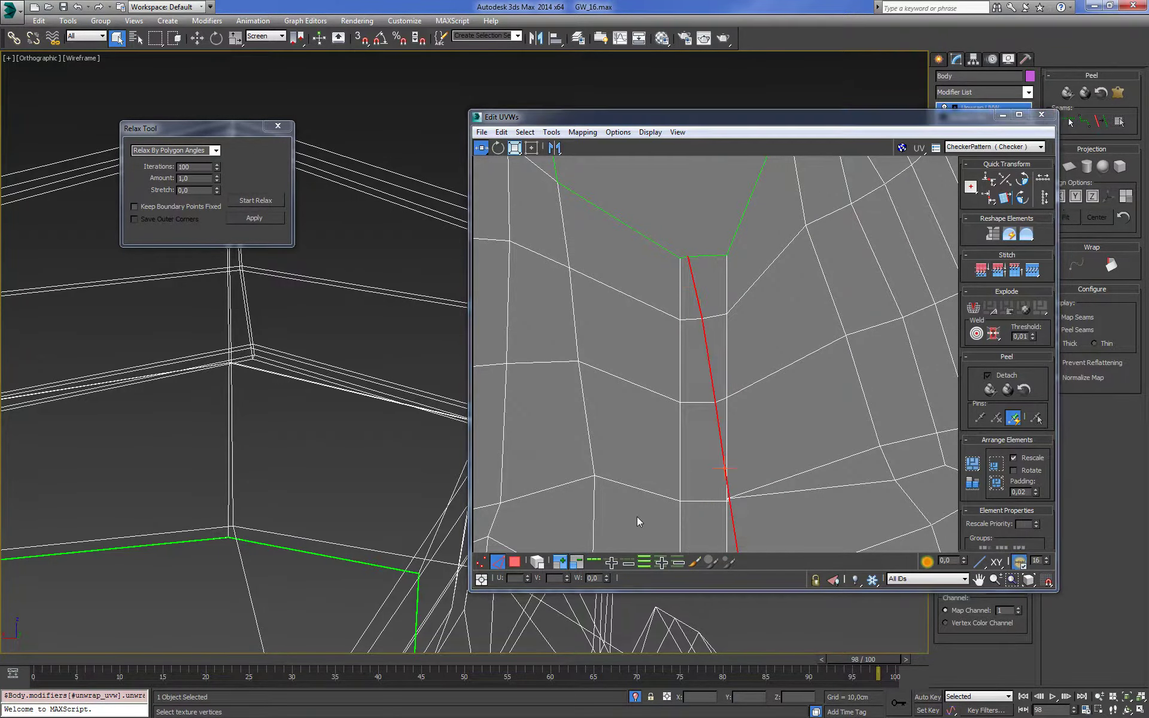
pyautogui.scroll(3, 816, 304)
pyautogui.scroll(-3, 671, 333)
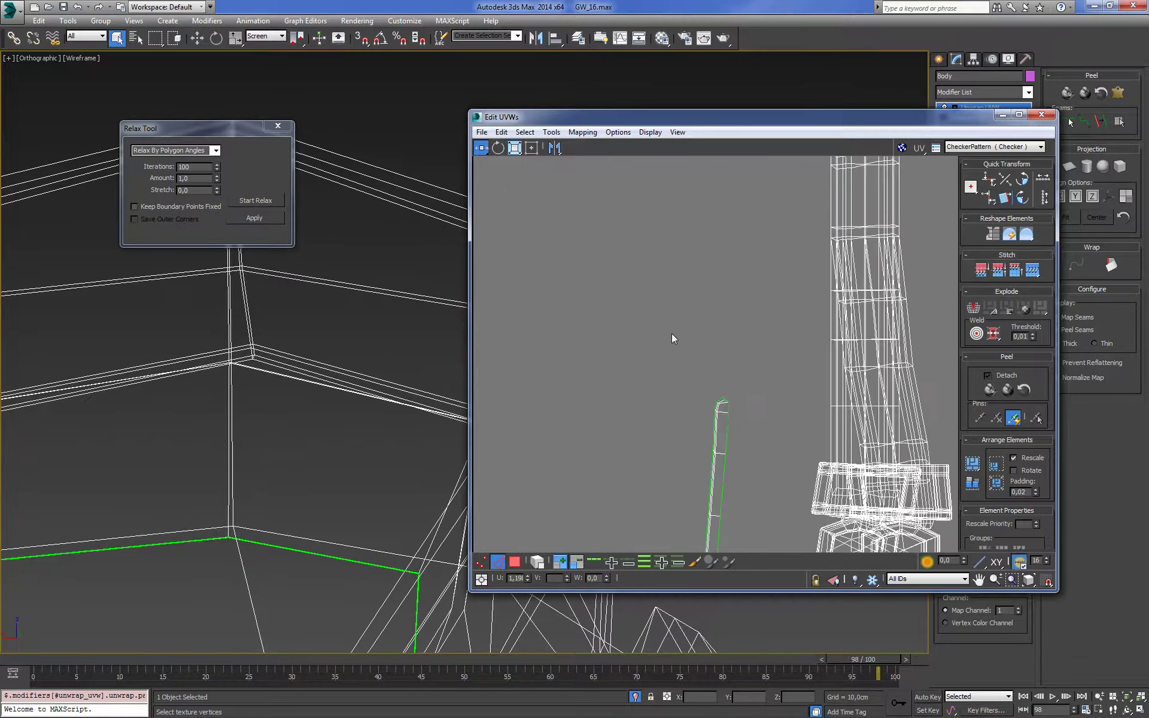
pyautogui.scroll(-3, 671, 333)
pyautogui.scroll(4, 803, 283)
pyautogui.scroll(3, 688, 336)
pyautogui.scroll(3, 682, 341)
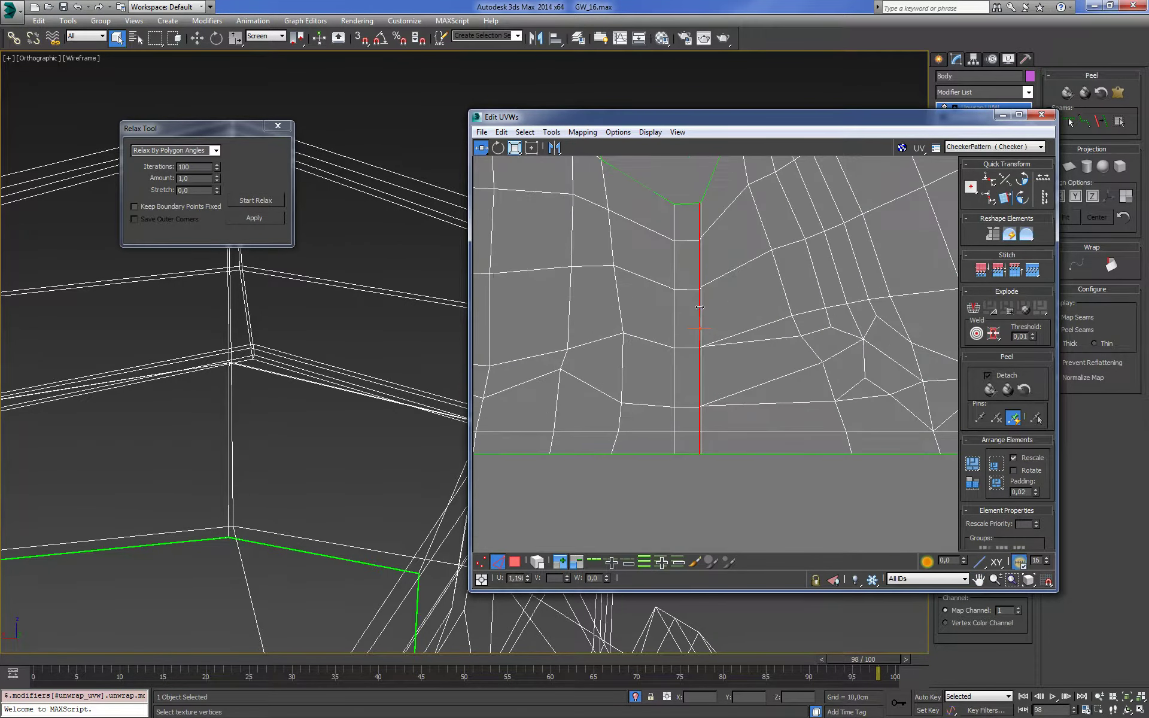
pyautogui.rightClick(694, 323)
pyautogui.moveTo(698, 314); pyautogui.dragTo(694, 314)
pyautogui.scroll(-2, 700, 317)
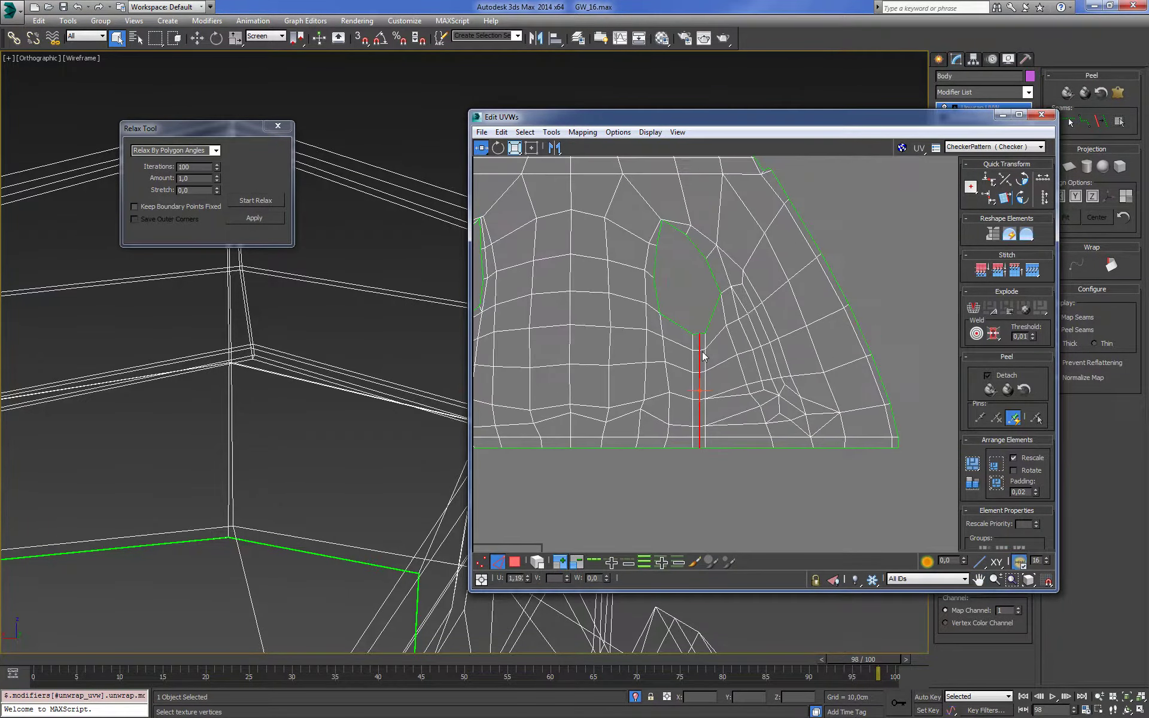
pyautogui.scroll(-2, 712, 320)
pyautogui.scroll(-2, 724, 321)
pyautogui.scroll(2, 727, 329)
pyautogui.scroll(1, 730, 336)
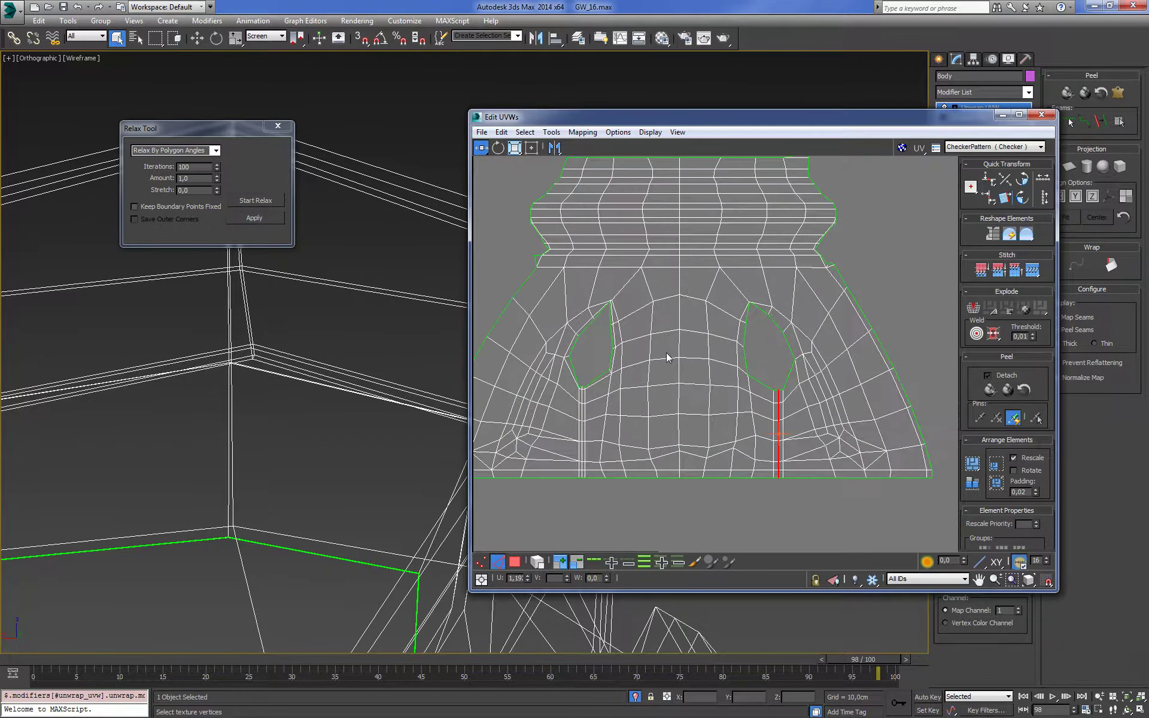
pyautogui.scroll(1, 659, 371)
pyautogui.scroll(2, 637, 368)
pyautogui.moveTo(737, 366); pyautogui.dragTo(801, 359, button='middle')
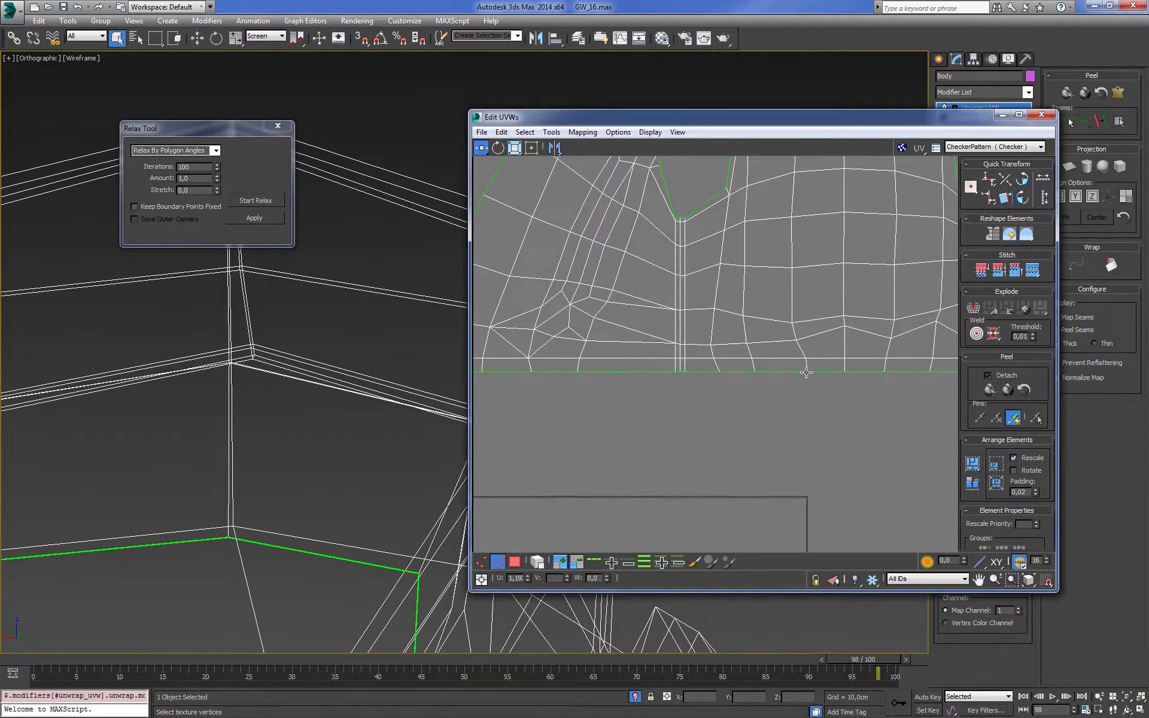
pyautogui.scroll(-1, 832, 335)
pyautogui.scroll(-1, 787, 369)
pyautogui.scroll(1, 788, 369)
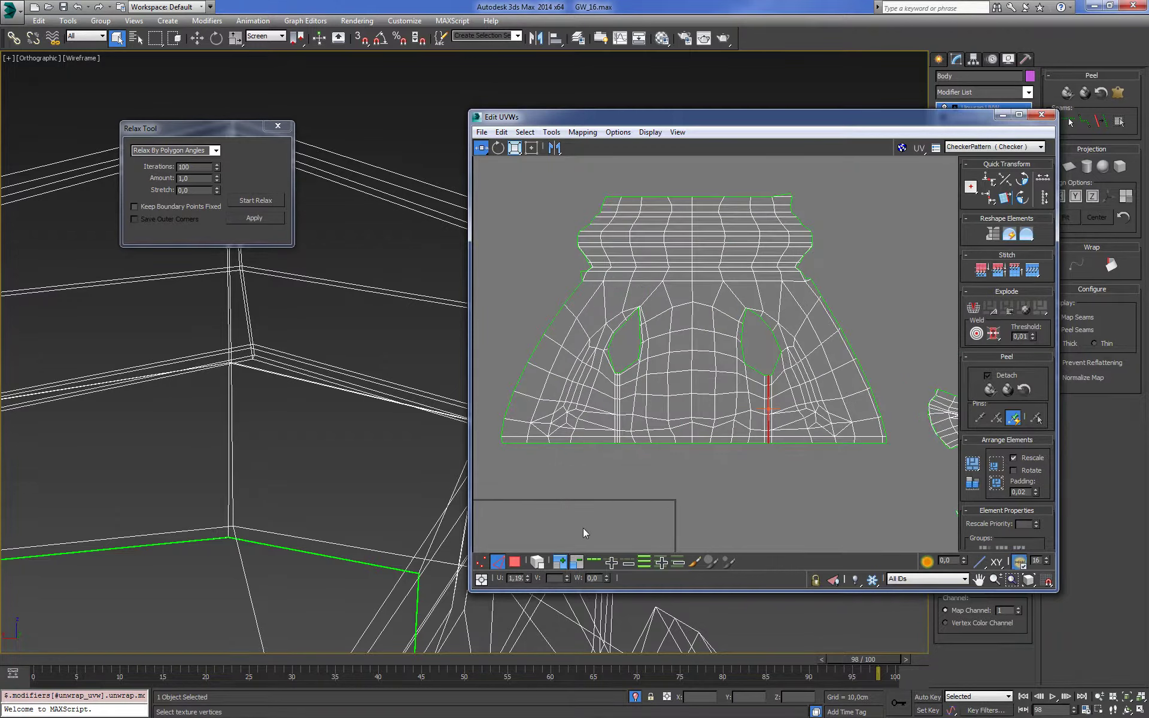
# Select the right armhole's edge loop and trim the selection to just its rim edges
pyautogui.scroll(1, 778, 269)
pyautogui.scroll(1, 778, 269)
pyautogui.click(757, 389)
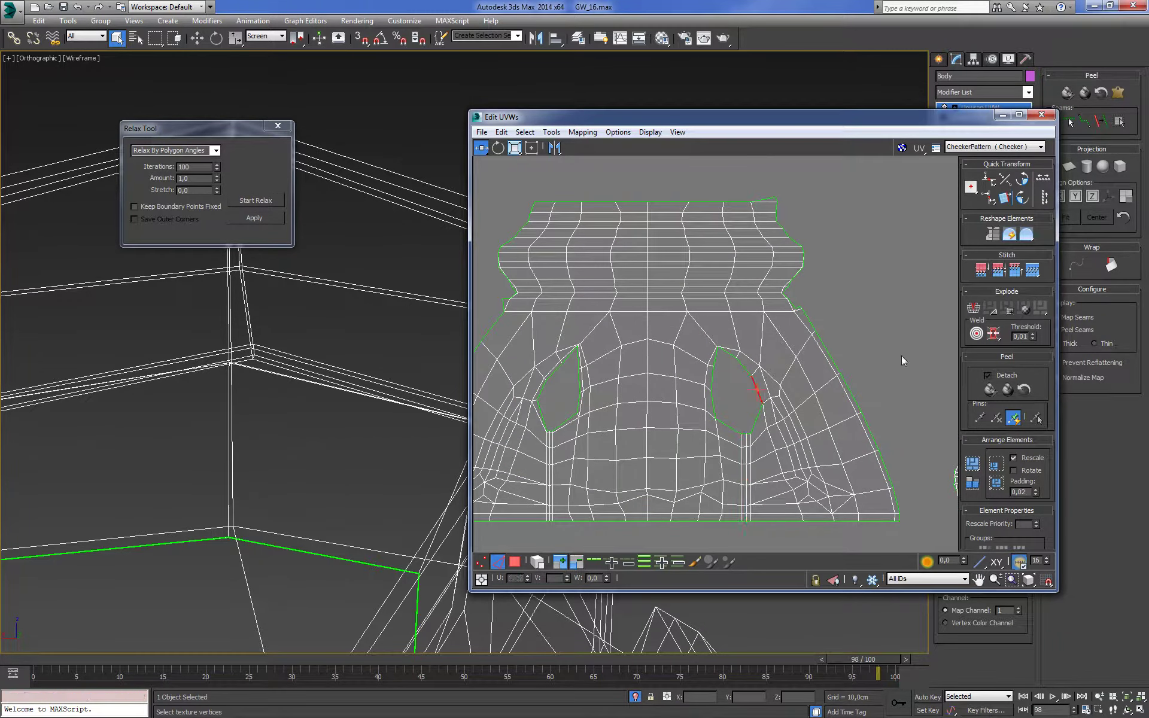
pyautogui.click(593, 562)
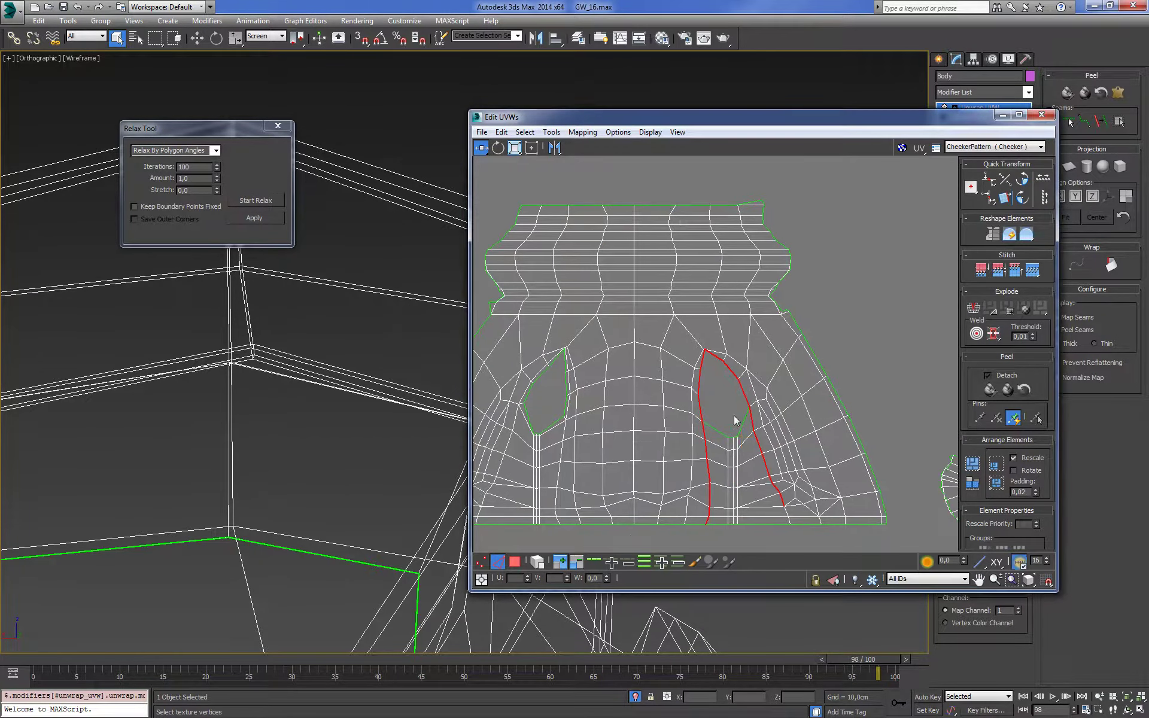
pyautogui.scroll(-3, 734, 415)
pyautogui.moveTo(803, 375); pyautogui.dragTo(740, 428, button='middle')
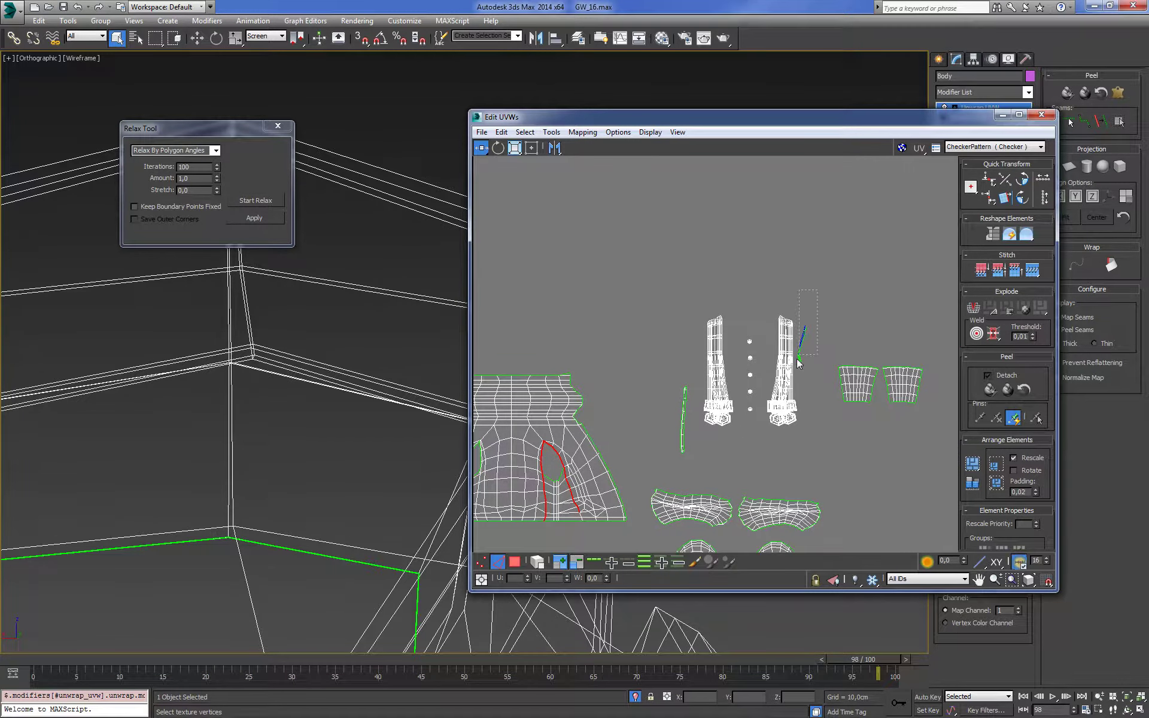
pyautogui.click(796, 373)
pyautogui.scroll(2, 598, 403)
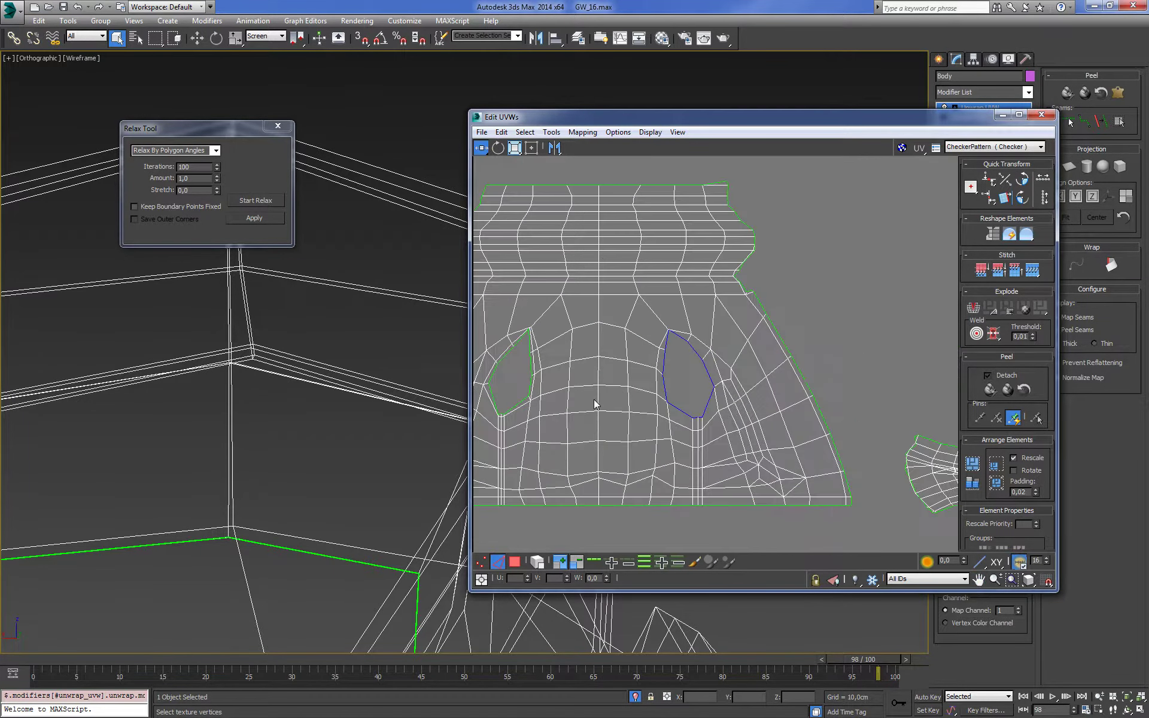
pyautogui.scroll(1, 704, 375)
pyautogui.scroll(2, 659, 389)
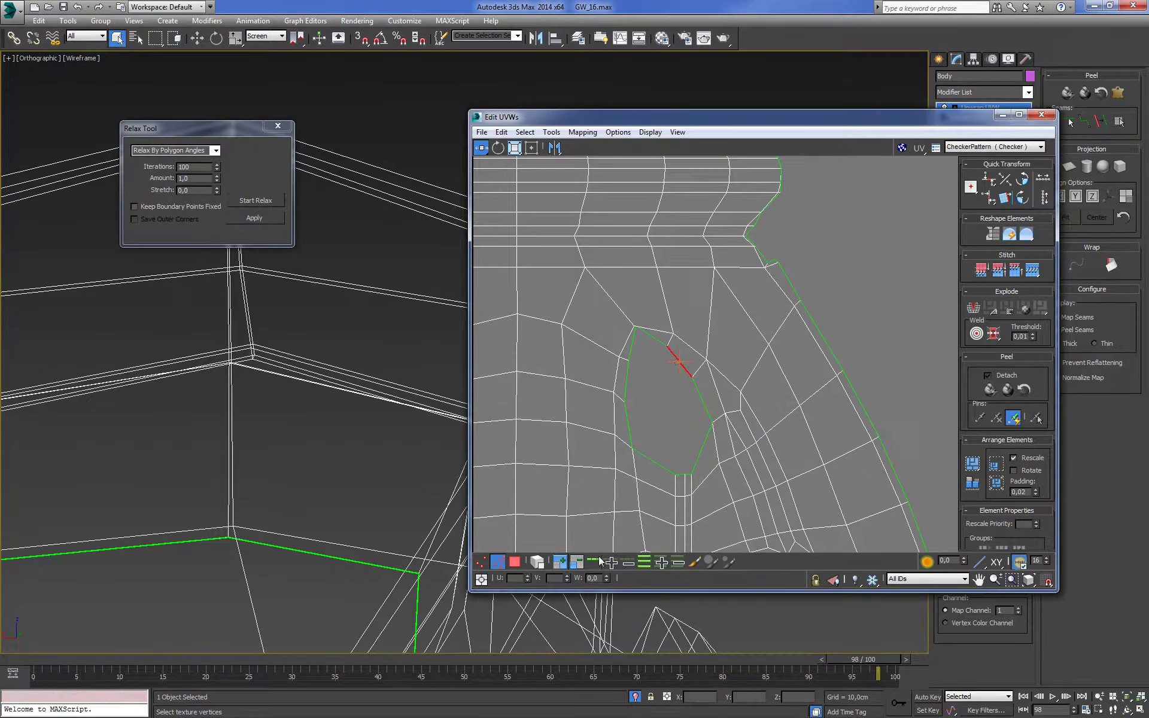
pyautogui.click(639, 526)
pyautogui.scroll(-2, 639, 527)
pyautogui.click(650, 375)
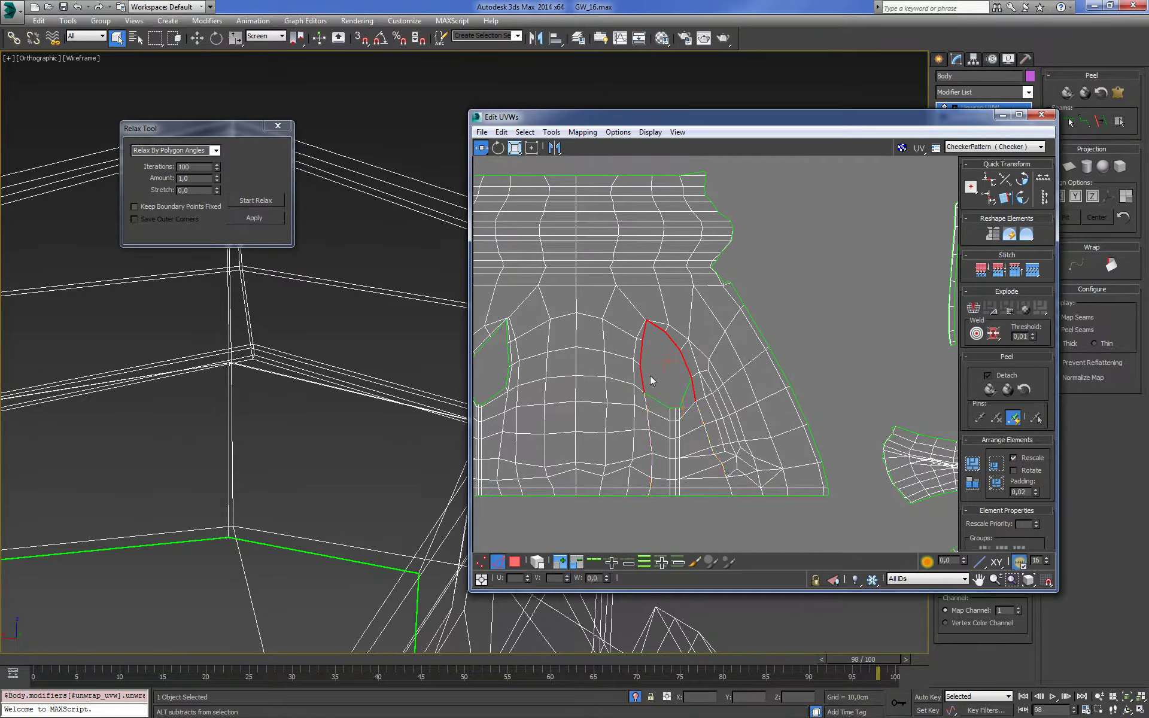
pyautogui.scroll(2, 659, 409)
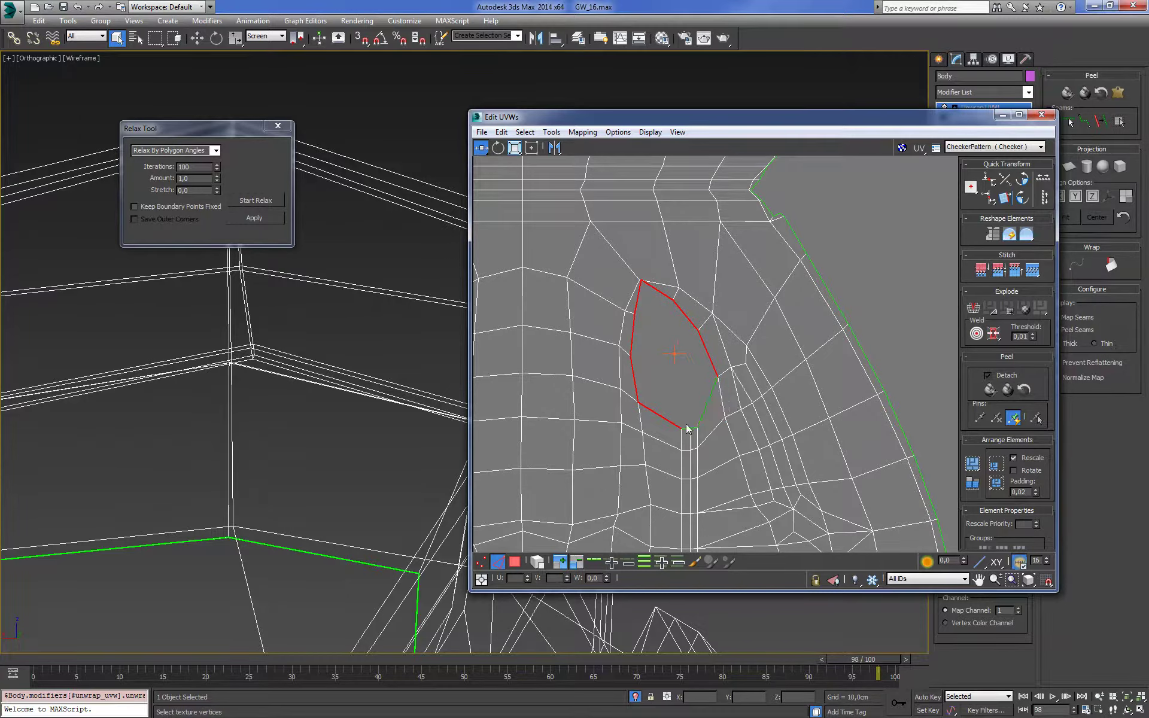
# Collapse the dart hole's edges into a thin sliver with the quad menu command
pyautogui.scroll(2, 688, 429)
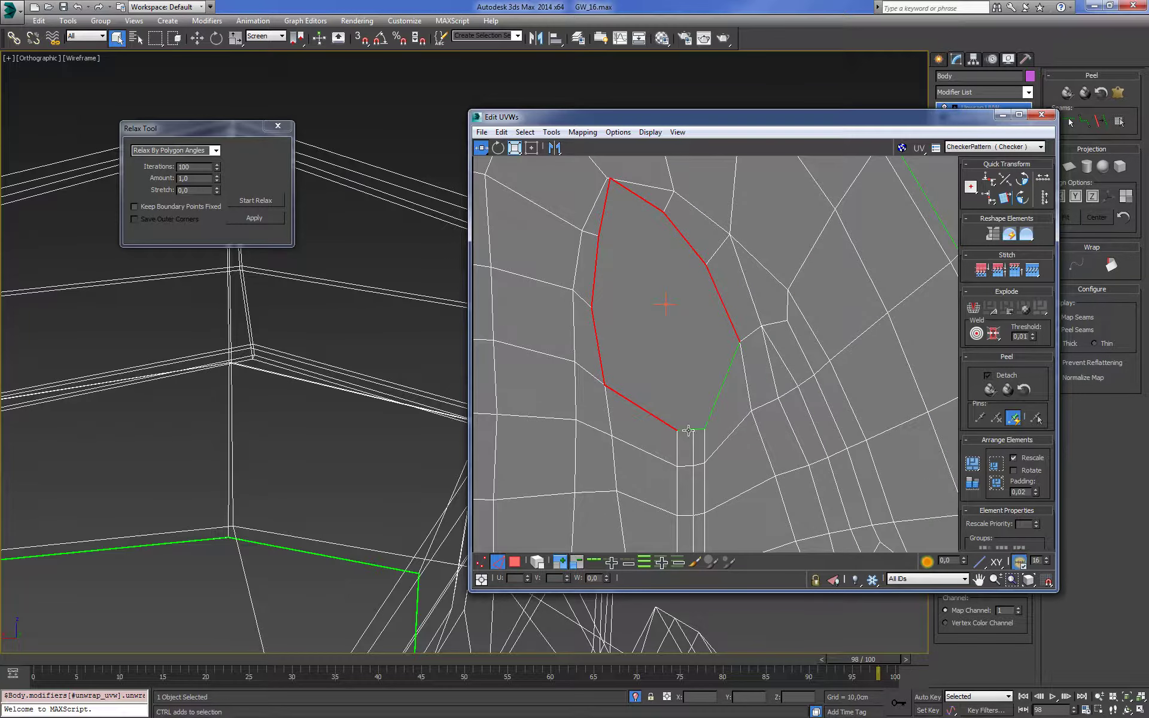
pyautogui.rightClick(692, 381)
pyautogui.click(682, 430)
pyautogui.scroll(-3, 682, 429)
pyautogui.scroll(-1, 663, 367)
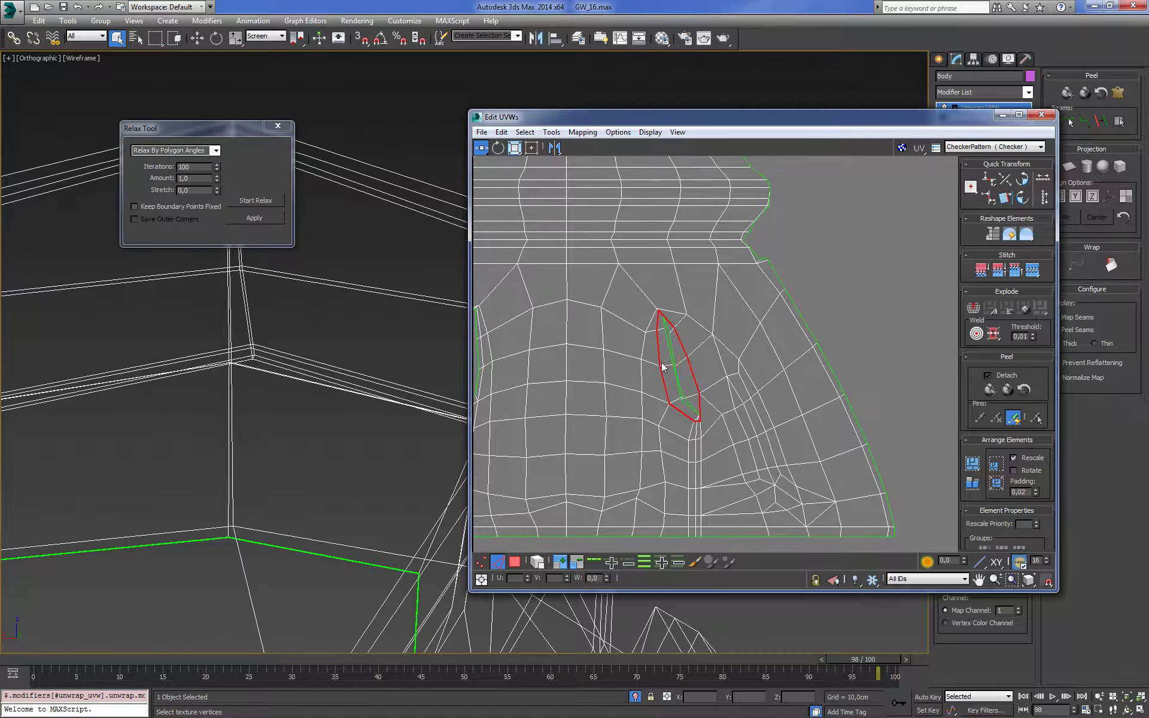
# Grow the vertex selection one ring around the hole and relax it open
pyautogui.press('1')
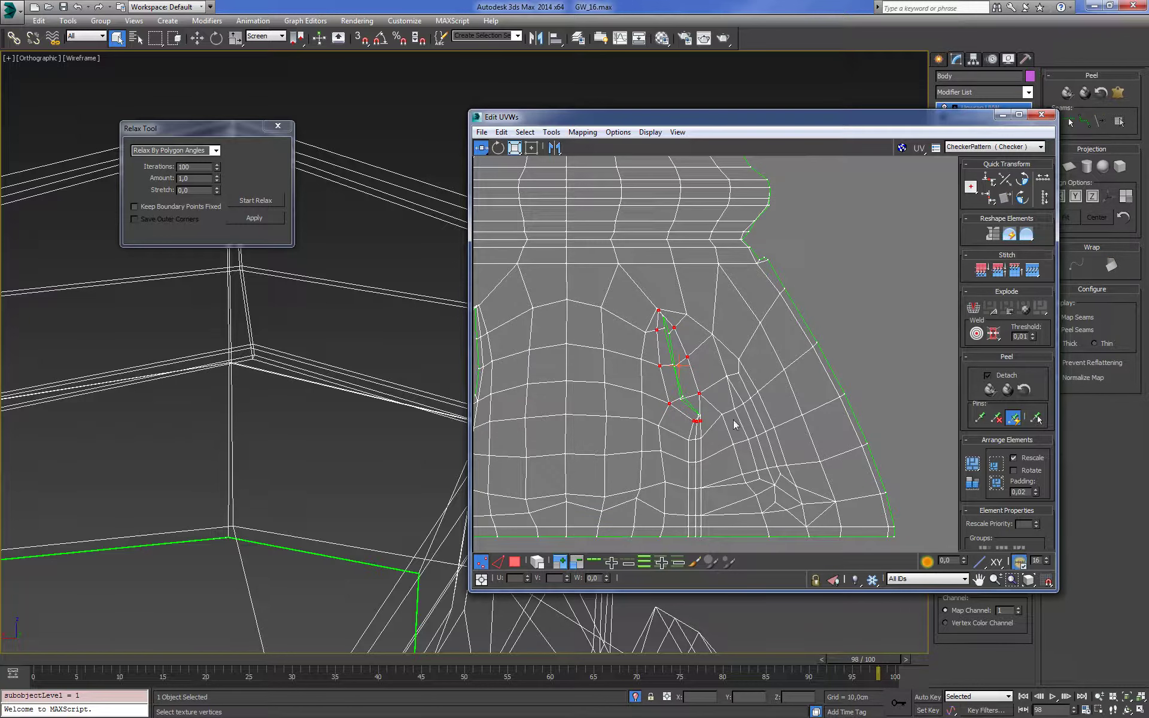
pyautogui.hotkey('ctrl', 'pageup')
pyautogui.click(551, 131)
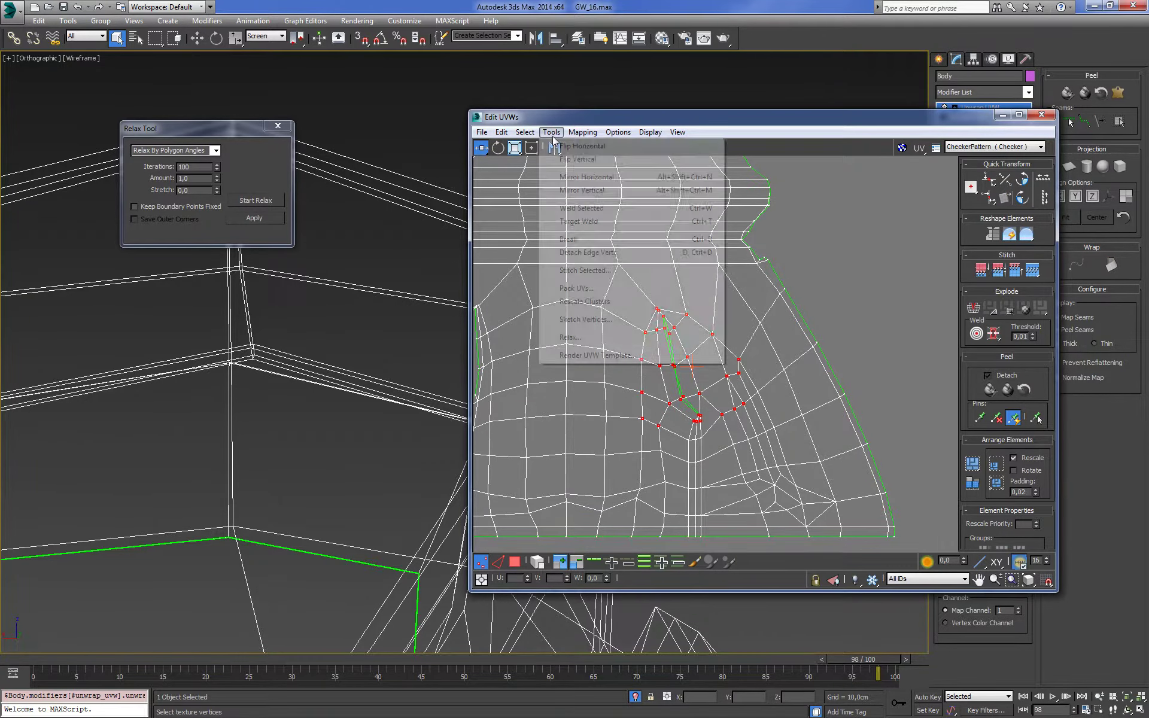
pyautogui.click(574, 336)
pyautogui.click(267, 202)
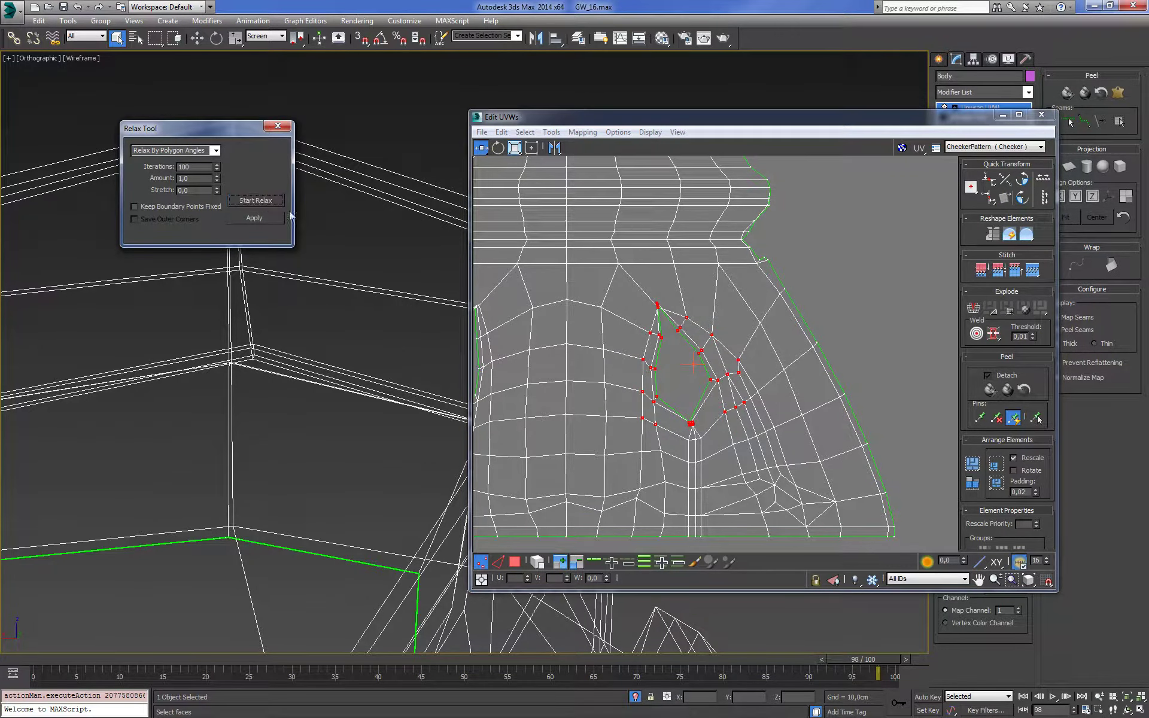
# Select the hole's top vertex and zoom to inspect the relaxed leaf shape
pyautogui.click(671, 308)
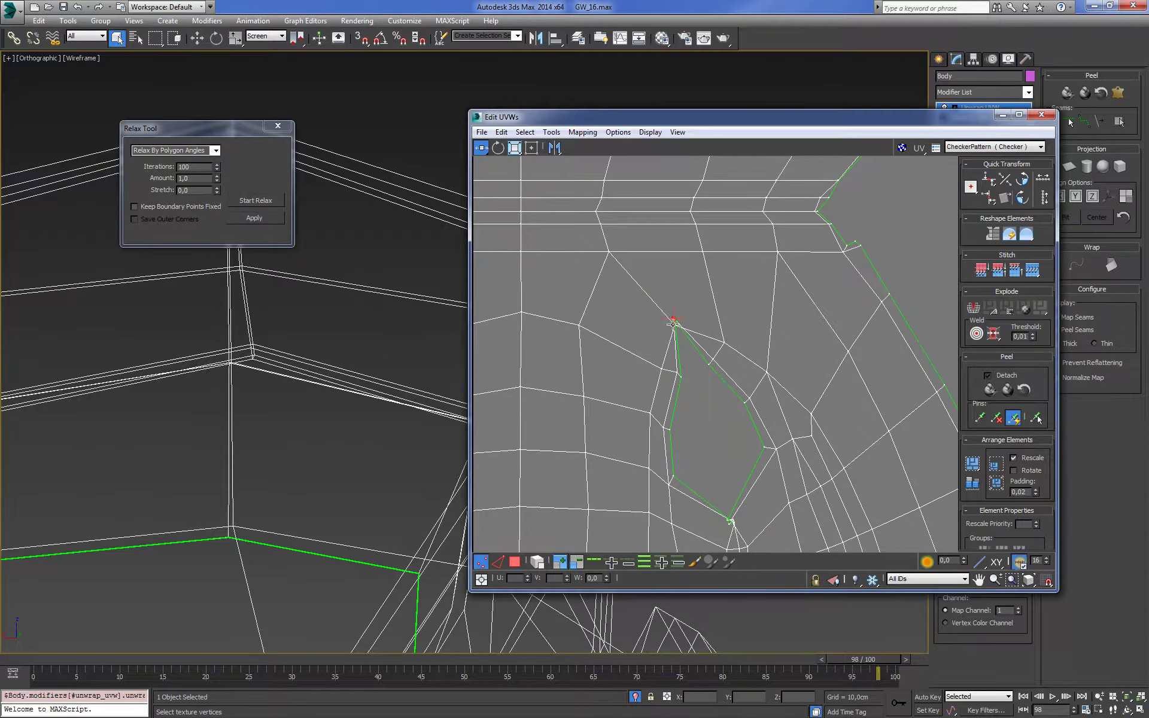
pyautogui.scroll(5, 672, 306)
pyautogui.scroll(-8, 671, 306)
pyautogui.scroll(-5, 670, 308)
pyautogui.scroll(5, 671, 307)
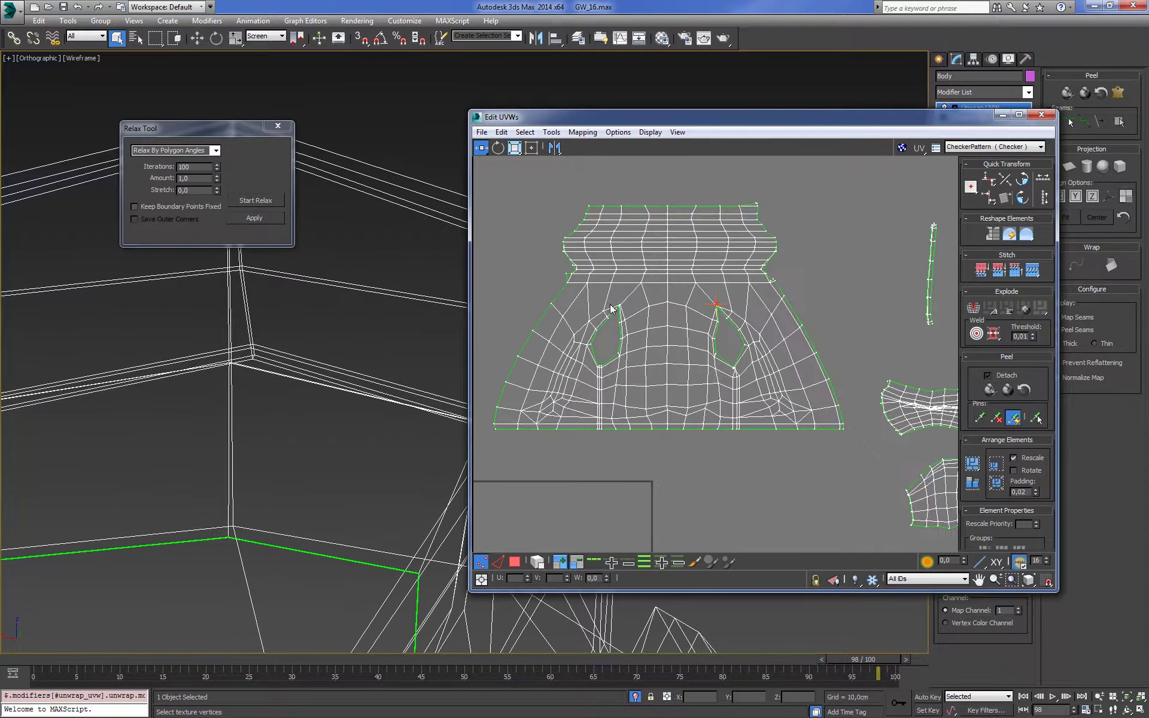
pyautogui.scroll(4, 628, 299)
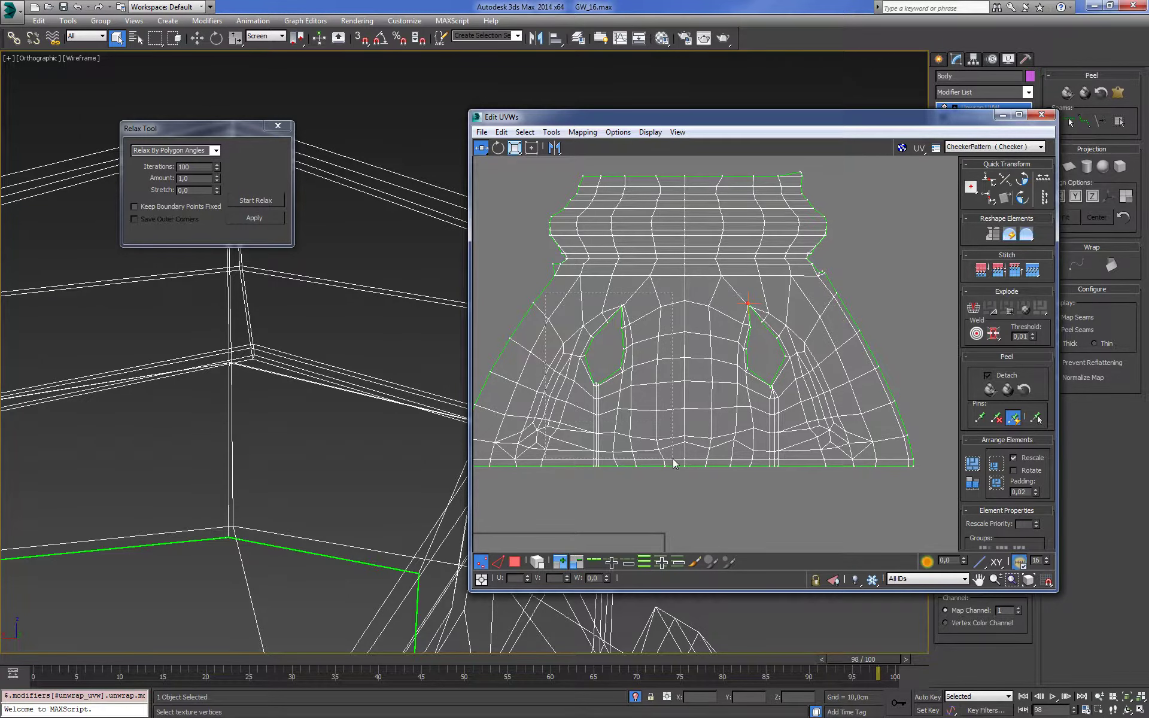
# Select vertices around both dart holes, excluding the seam columns, and relax them evenly
pyautogui.keyDown('ctrl'); pyautogui.moveTo(673, 462); pyautogui.dragTo(673, 463); pyautogui.keyUp('ctrl')
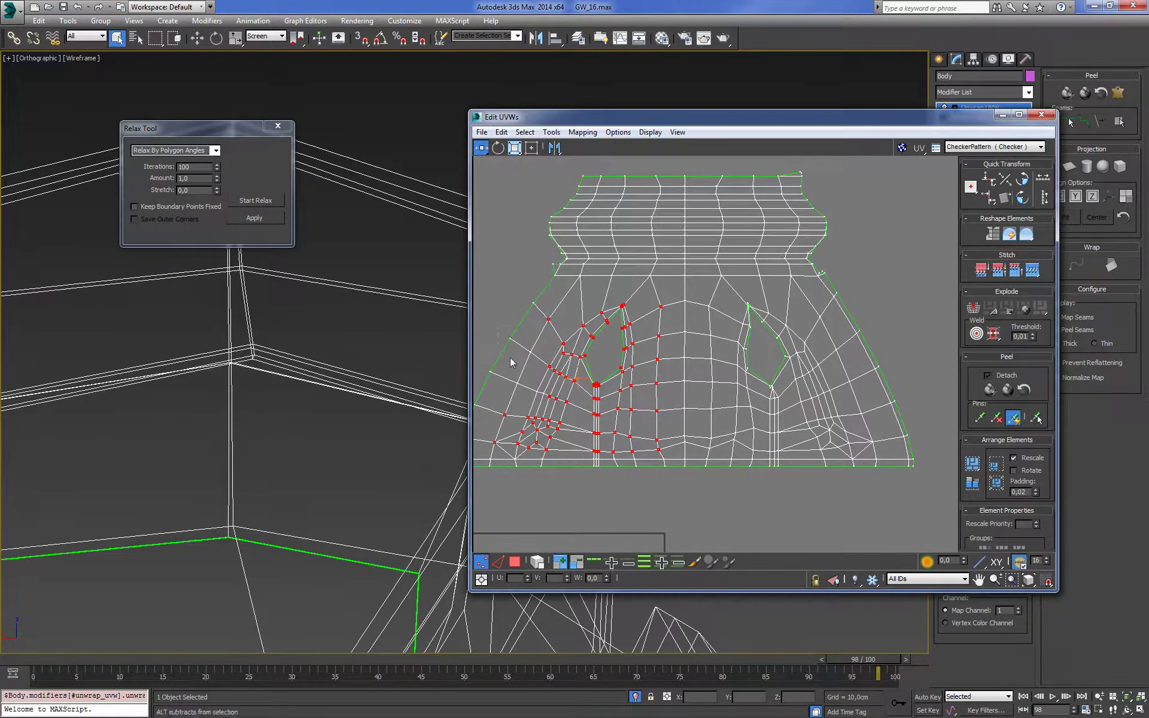
pyautogui.moveTo(513, 360); pyautogui.dragTo(546, 389)
pyautogui.hotkey('ctrl', 'z')
pyautogui.keyDown('ctrl'); pyautogui.click(523, 355); pyautogui.keyUp('ctrl')
pyautogui.keyDown('ctrl'); pyautogui.moveTo(877, 463); pyautogui.dragTo(877, 460); pyautogui.keyUp('ctrl')
pyautogui.hotkey('ctrl', 'z')
pyautogui.hotkey('ctrl', 'z')
pyautogui.click(266, 201)
pyautogui.click(261, 200)
pyautogui.click(547, 326)
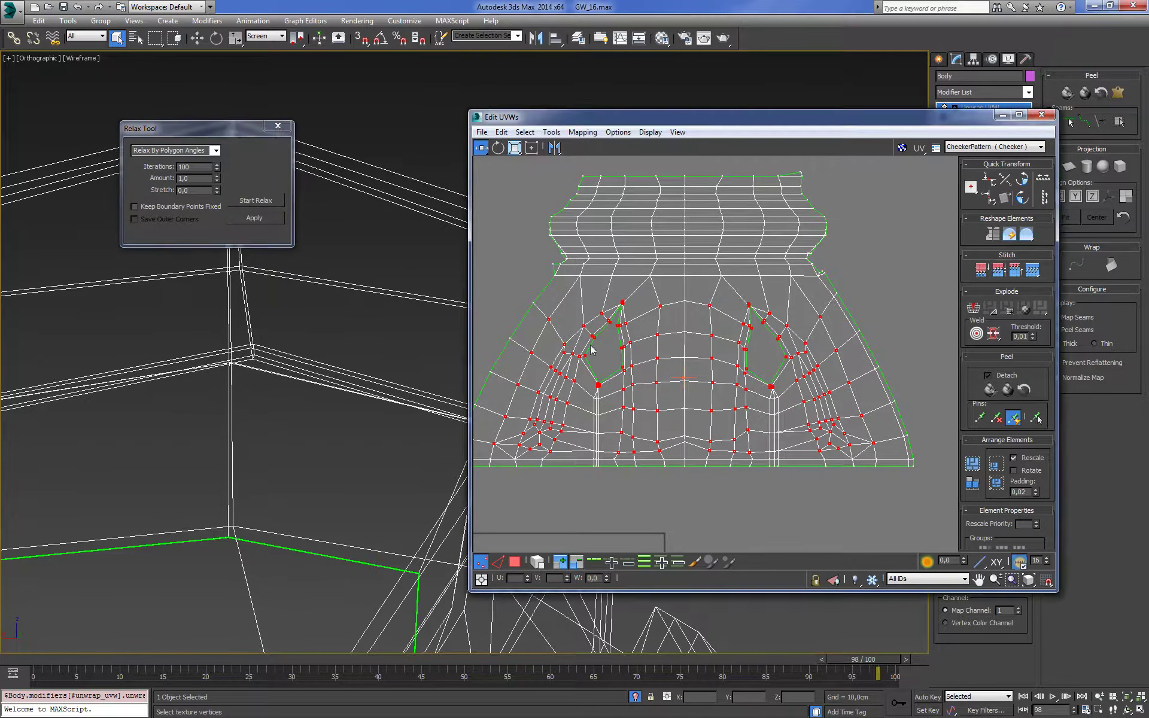
# Restore the vertex selection, zoom into the dart tip, and drag vertices to untangle edges
pyautogui.scroll(8, 595, 365)
pyautogui.scroll(2, 622, 419)
pyautogui.hotkey('ctrl', 'z')
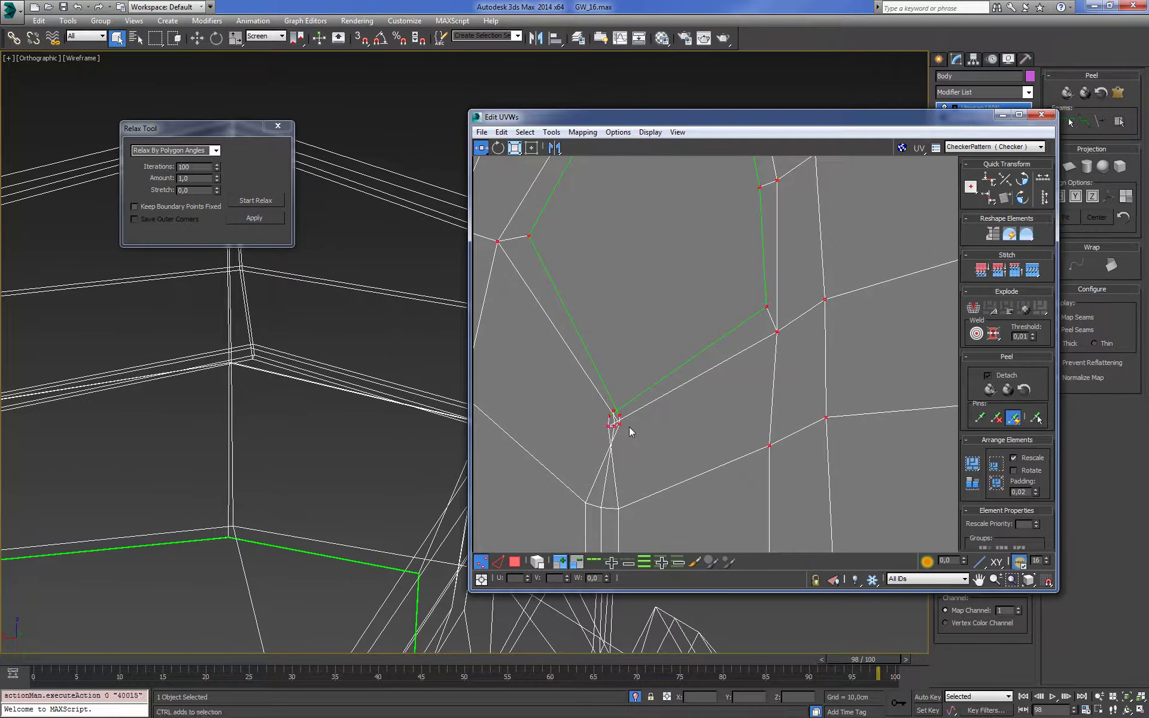
pyautogui.scroll(-6, 659, 446)
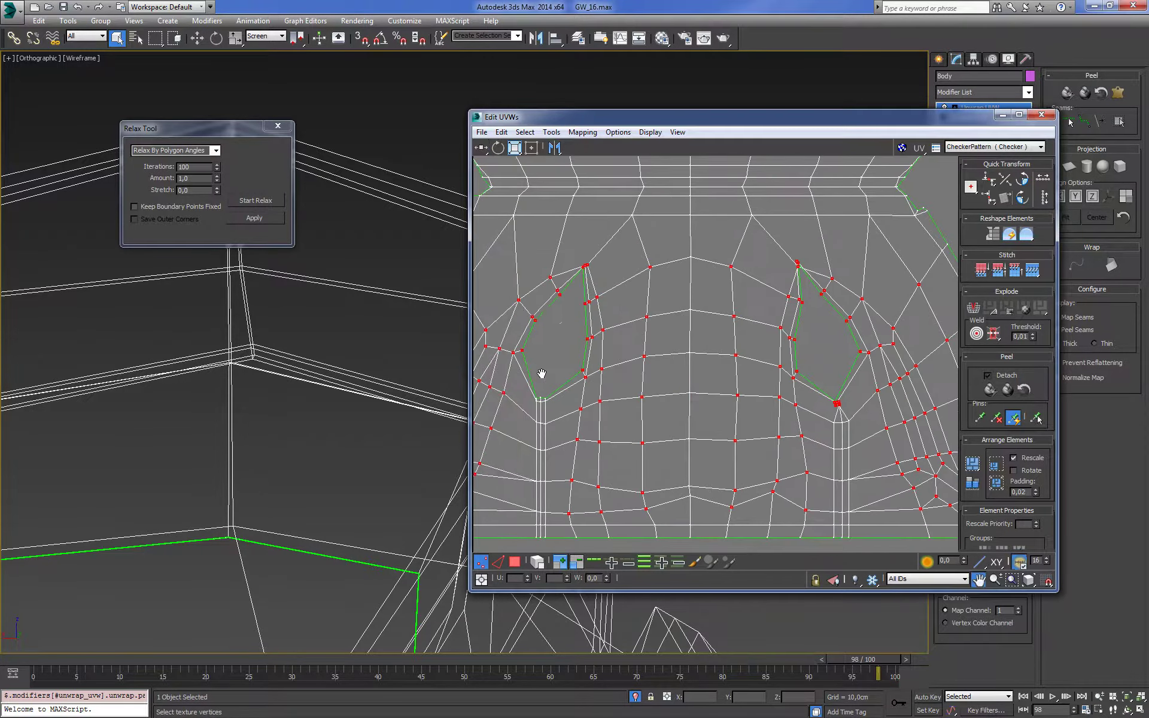
pyautogui.scroll(2, 830, 393)
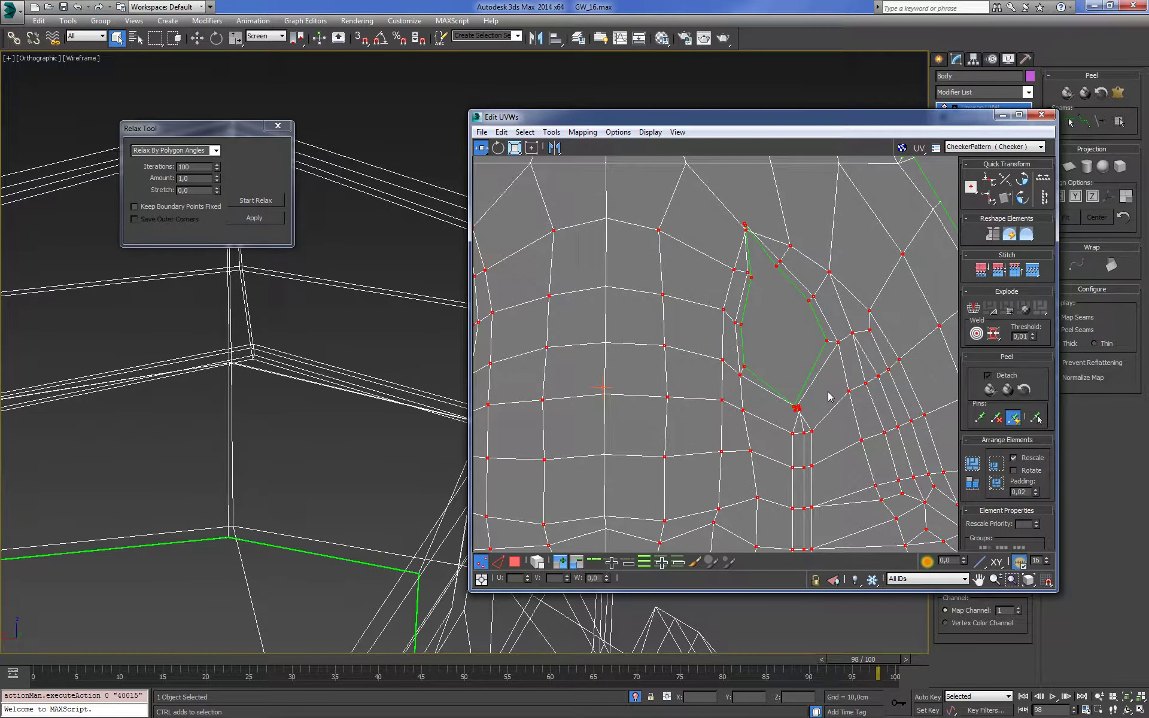
pyautogui.scroll(3, 827, 391)
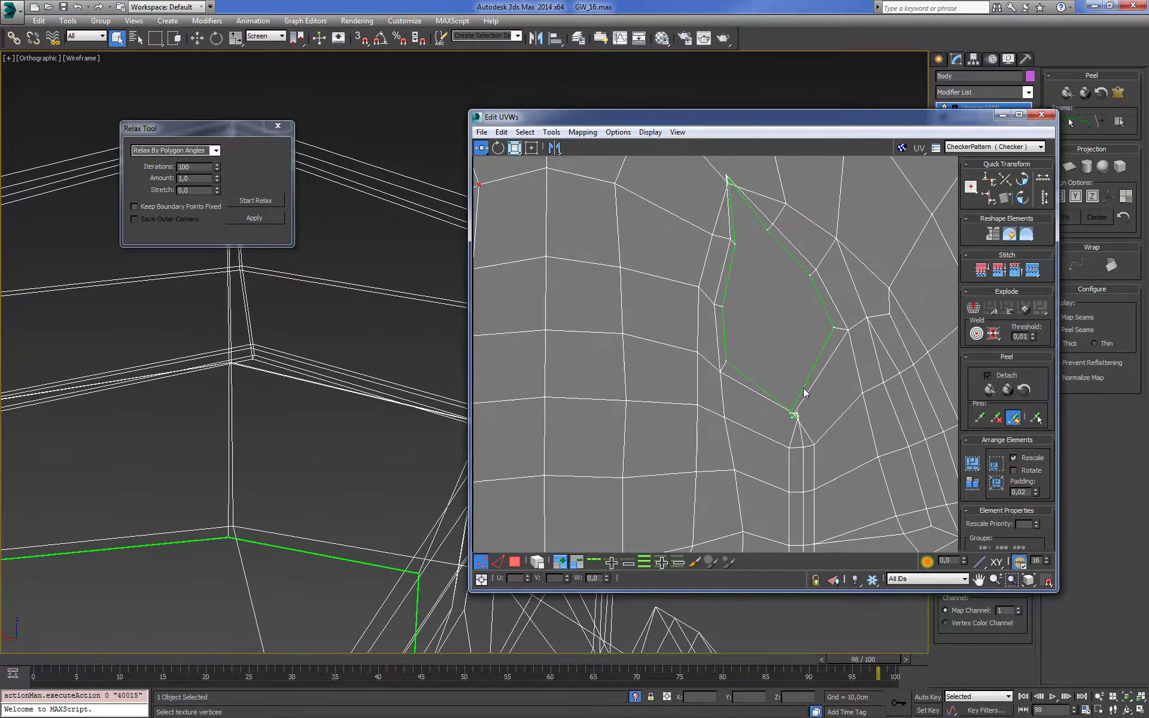
pyautogui.scroll(3, 820, 383)
pyautogui.scroll(2, 814, 372)
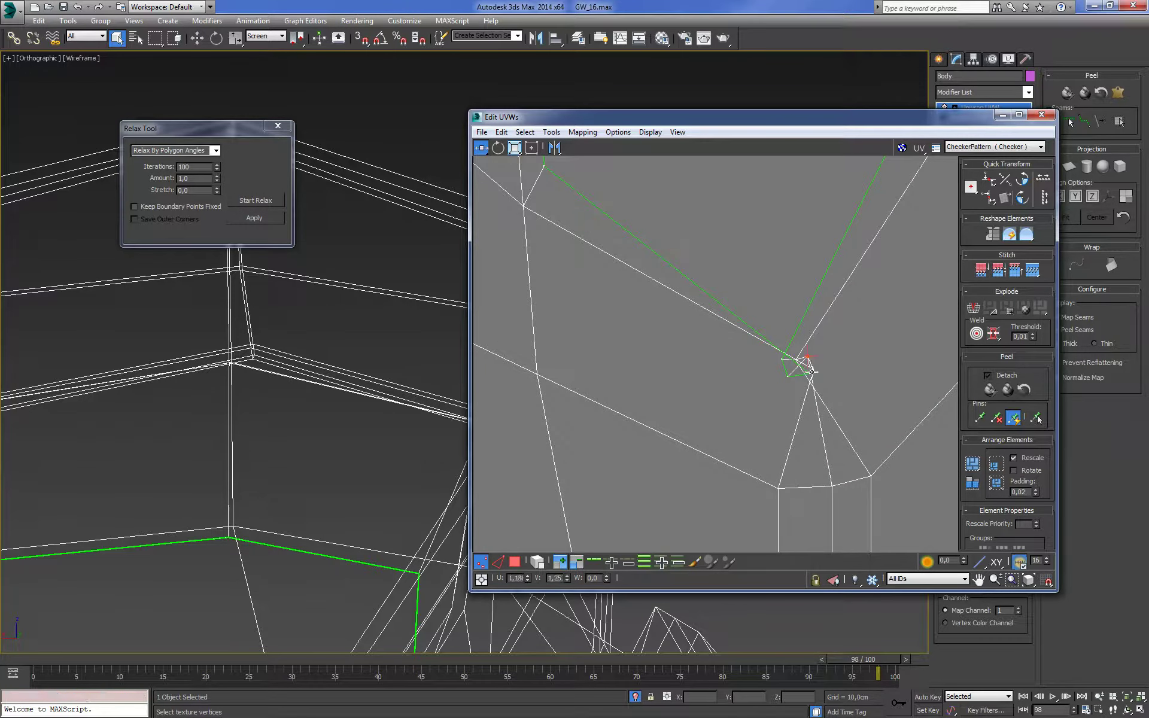
pyautogui.moveTo(808, 371)
pyautogui.mouseDown()
pyautogui.moveTo(770, 375)
pyautogui.moveTo(815, 374)
pyautogui.mouseUp()
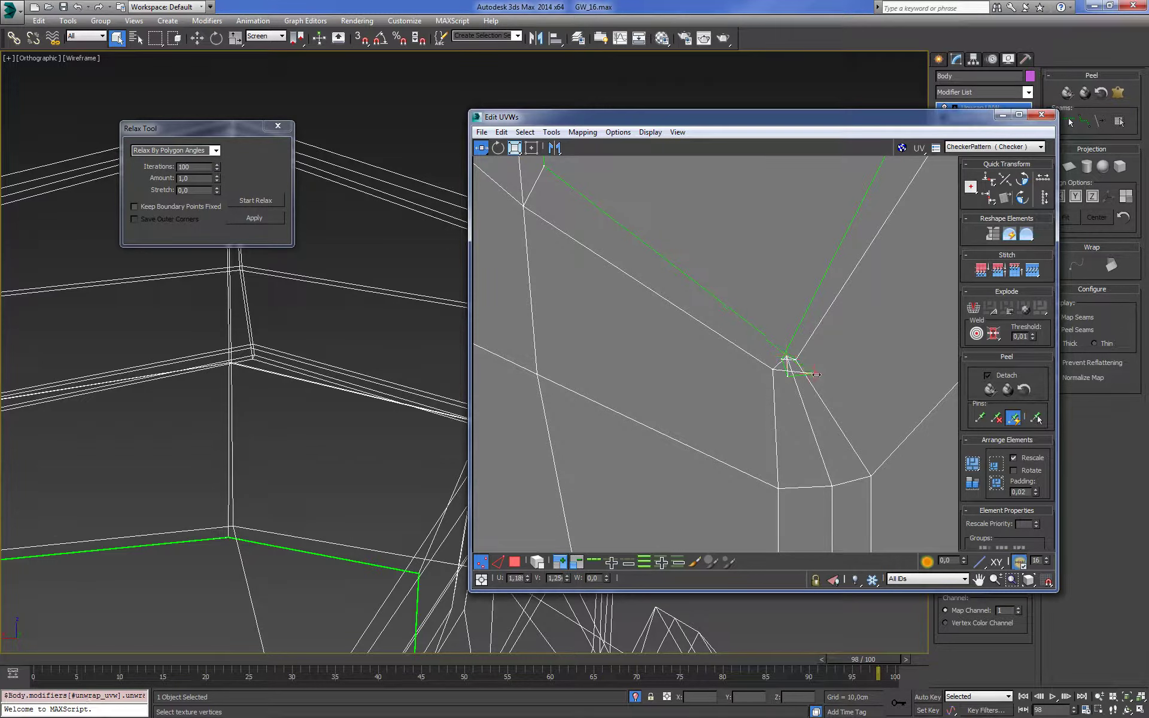
pyautogui.moveTo(481, 147); pyautogui.dragTo(482, 139)
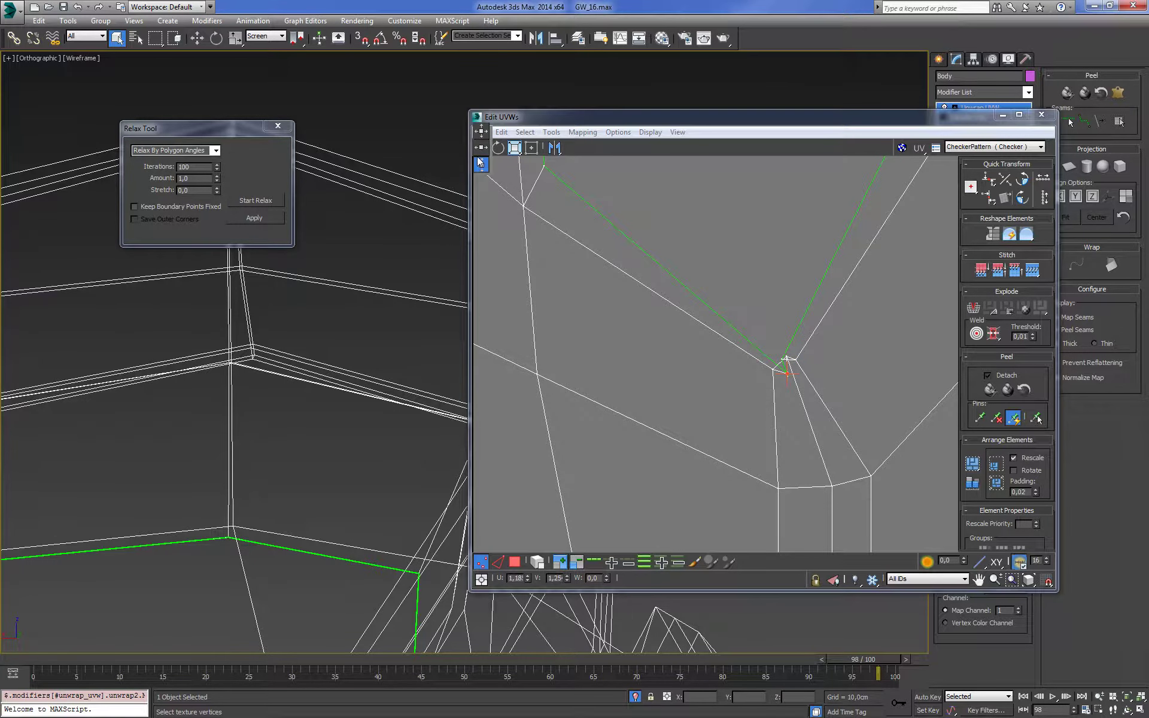
pyautogui.moveTo(796, 359); pyautogui.dragTo(870, 367)
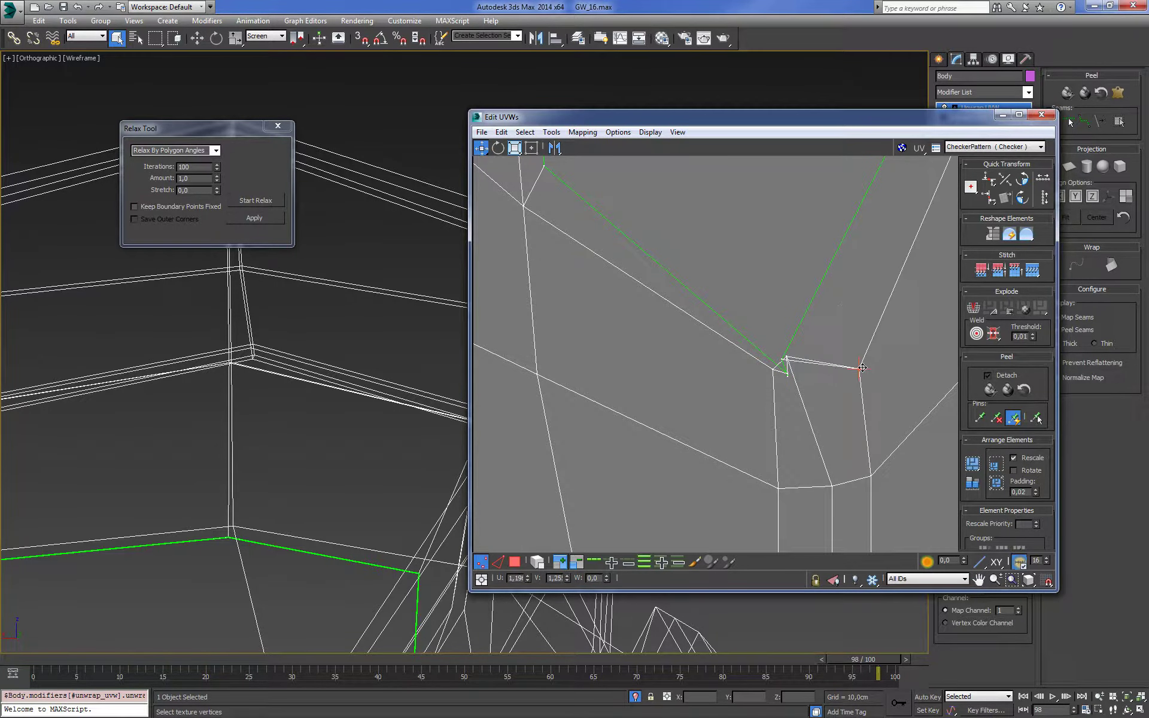
pyautogui.moveTo(785, 369); pyautogui.dragTo(846, 330)
pyautogui.moveTo(787, 372); pyautogui.dragTo(802, 328)
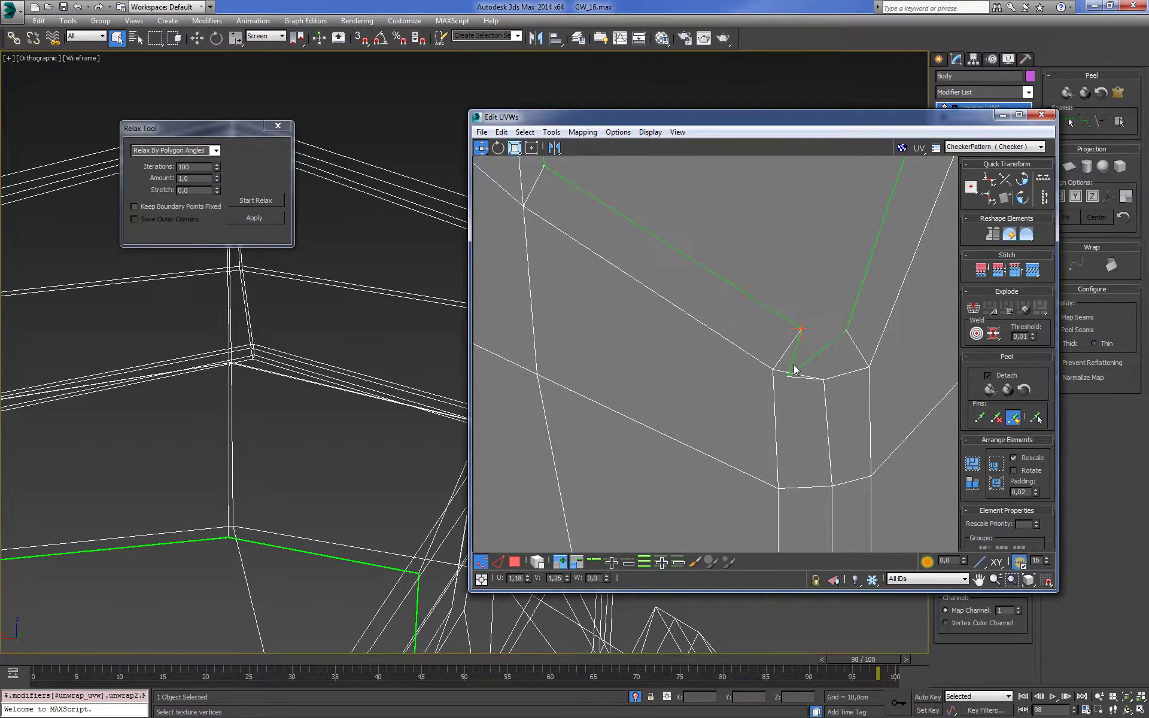
# Move the lower dart-tip vertex up toward the tip and nudge a neighbour
pyautogui.click(789, 377)
pyautogui.moveTo(786, 376)
pyautogui.mouseDown()
pyautogui.moveTo(819, 346)
pyautogui.moveTo(770, 331)
pyautogui.mouseUp()
pyautogui.moveTo(868, 369); pyautogui.dragTo(870, 364)
pyautogui.scroll(-4, 687, 333)
pyautogui.scroll(-2, 708, 333)
pyautogui.scroll(-2, 724, 323)
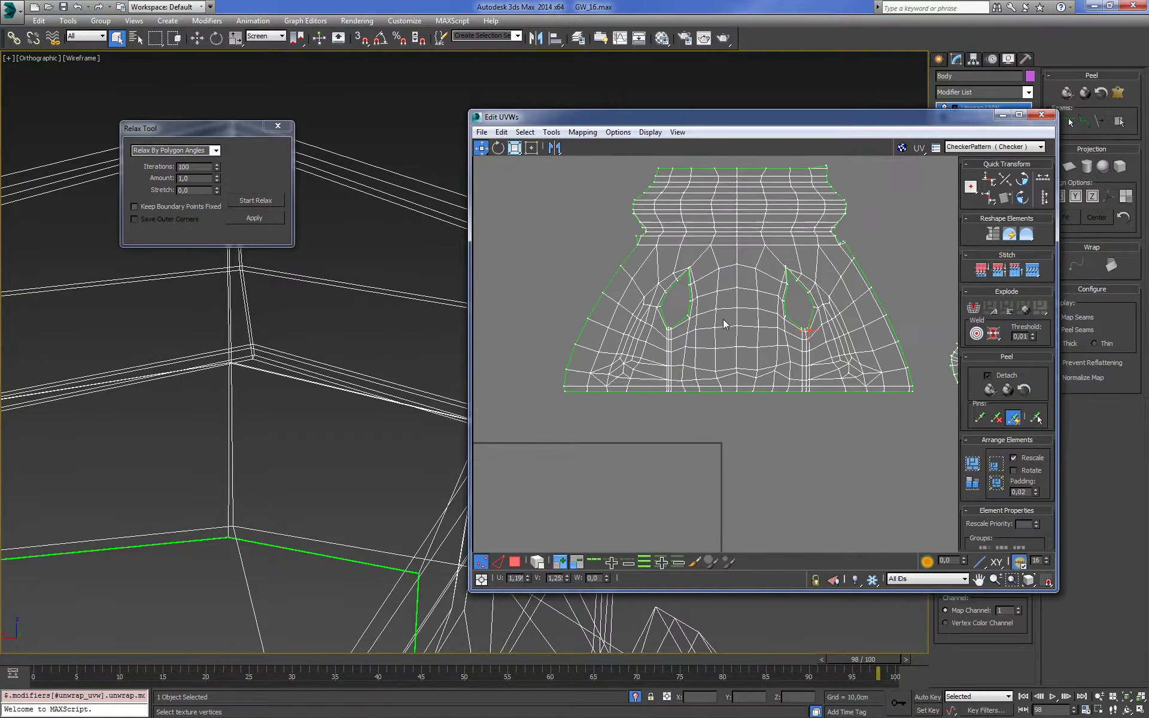
pyautogui.scroll(2, 723, 324)
pyautogui.scroll(2, 751, 336)
pyautogui.scroll(2, 802, 289)
pyautogui.scroll(1, 795, 289)
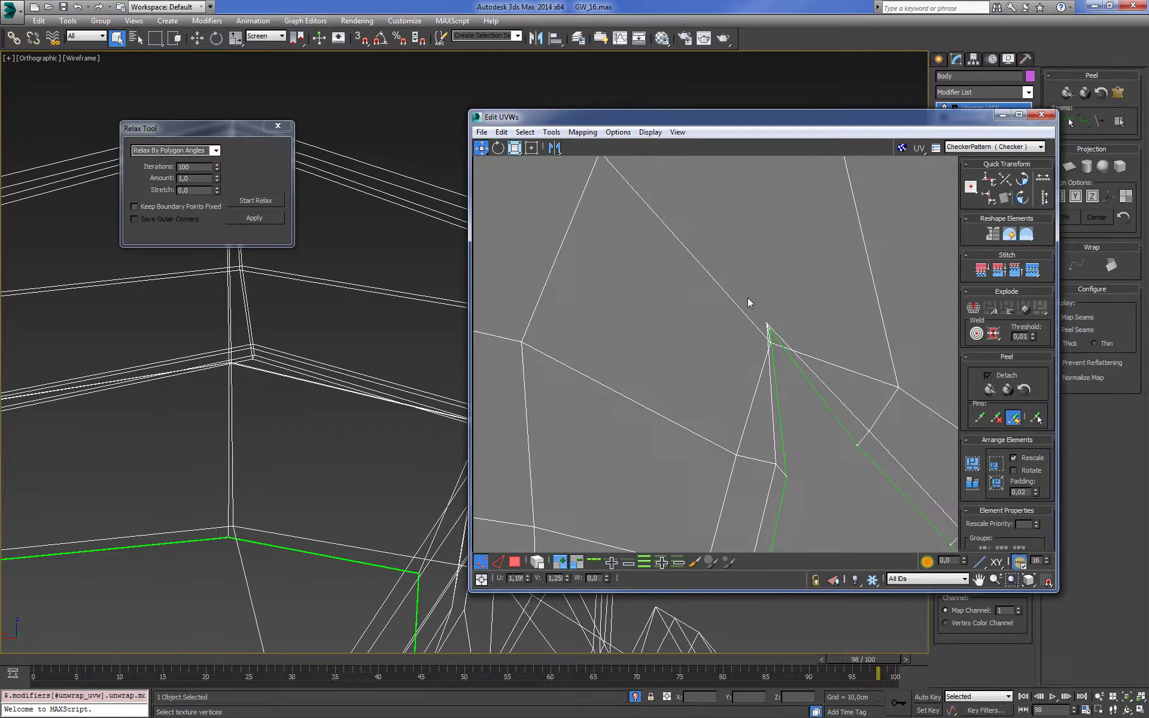
# Pull the right dart tip vertex down and right, select its neighbour, and zoom out
pyautogui.click(768, 326)
pyautogui.moveTo(768, 326); pyautogui.dragTo(787, 367)
pyautogui.scroll(2, 788, 383)
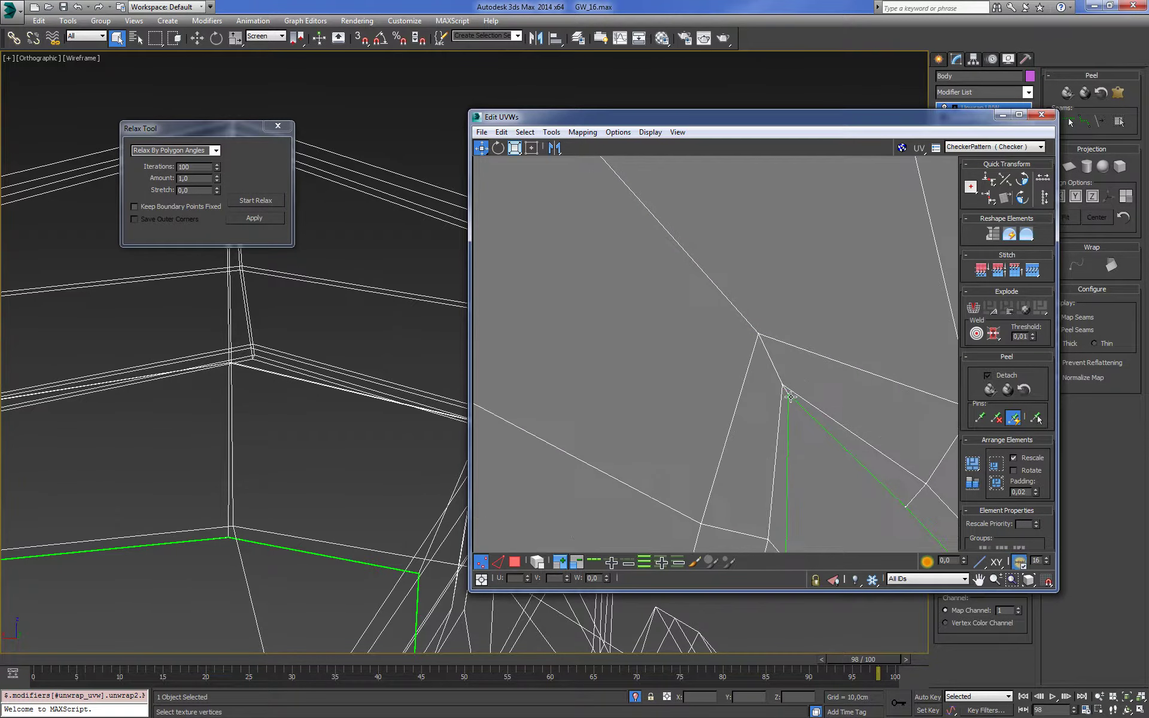
pyautogui.scroll(-3, 764, 437)
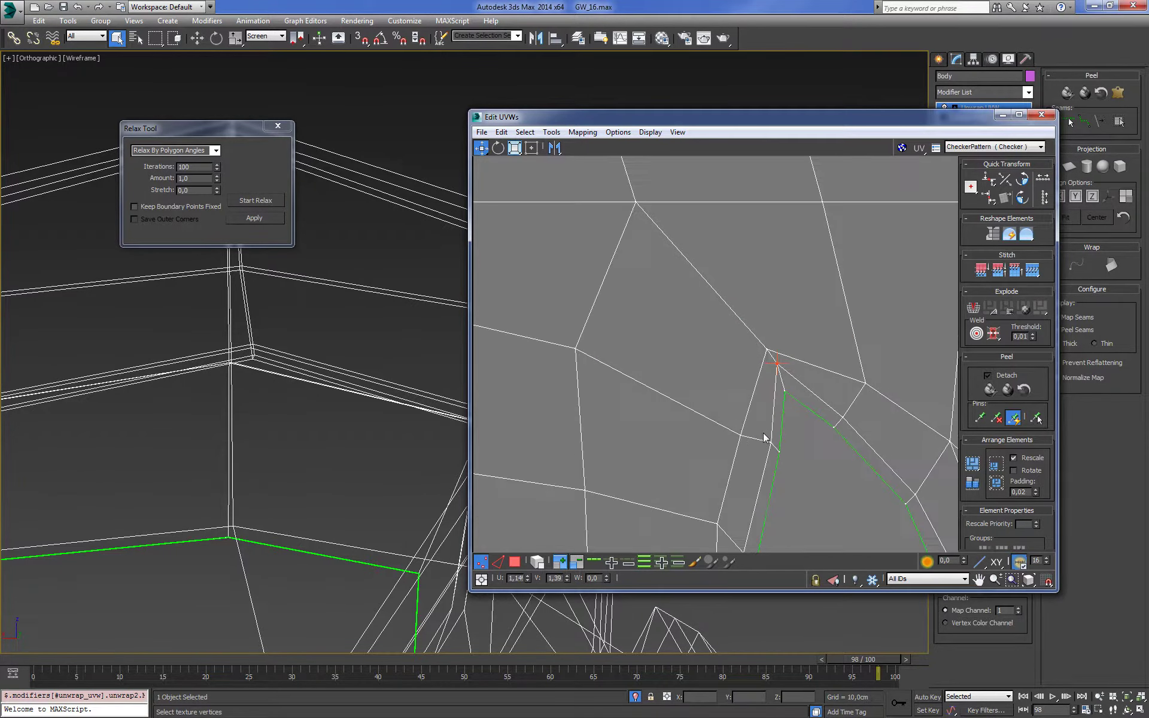
pyautogui.click(766, 439)
pyautogui.scroll(-1, 776, 451)
pyautogui.scroll(-2, 772, 383)
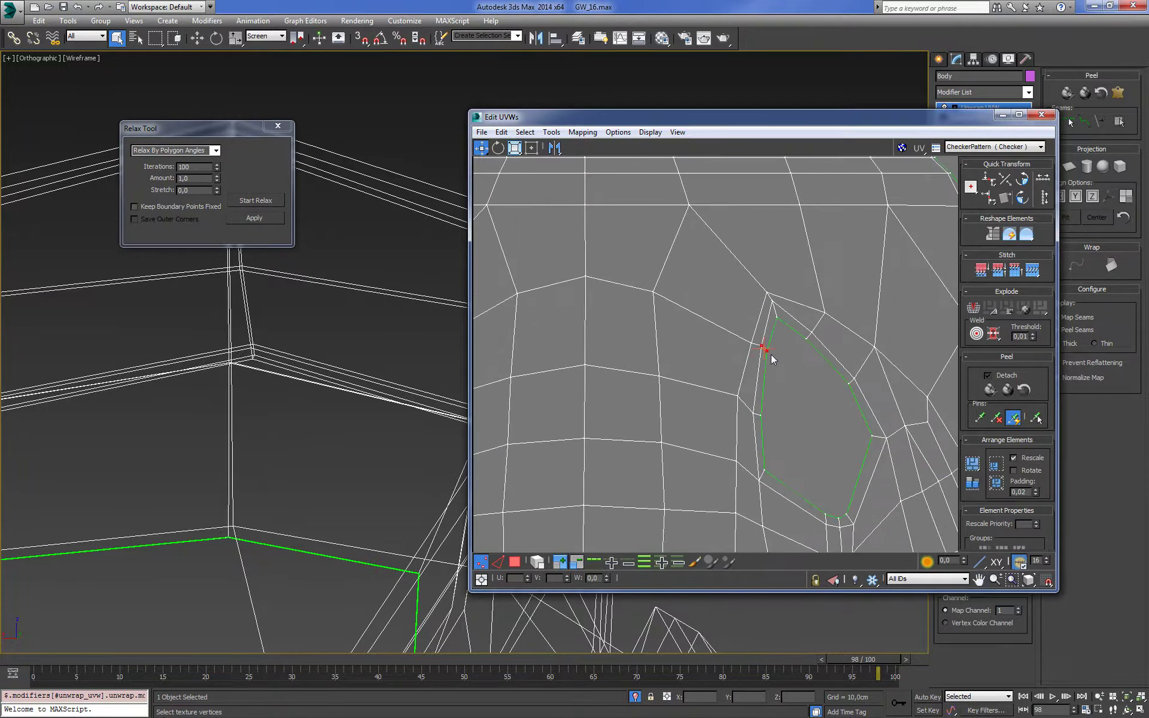
pyautogui.scroll(1, 771, 354)
pyautogui.scroll(-2, 835, 371)
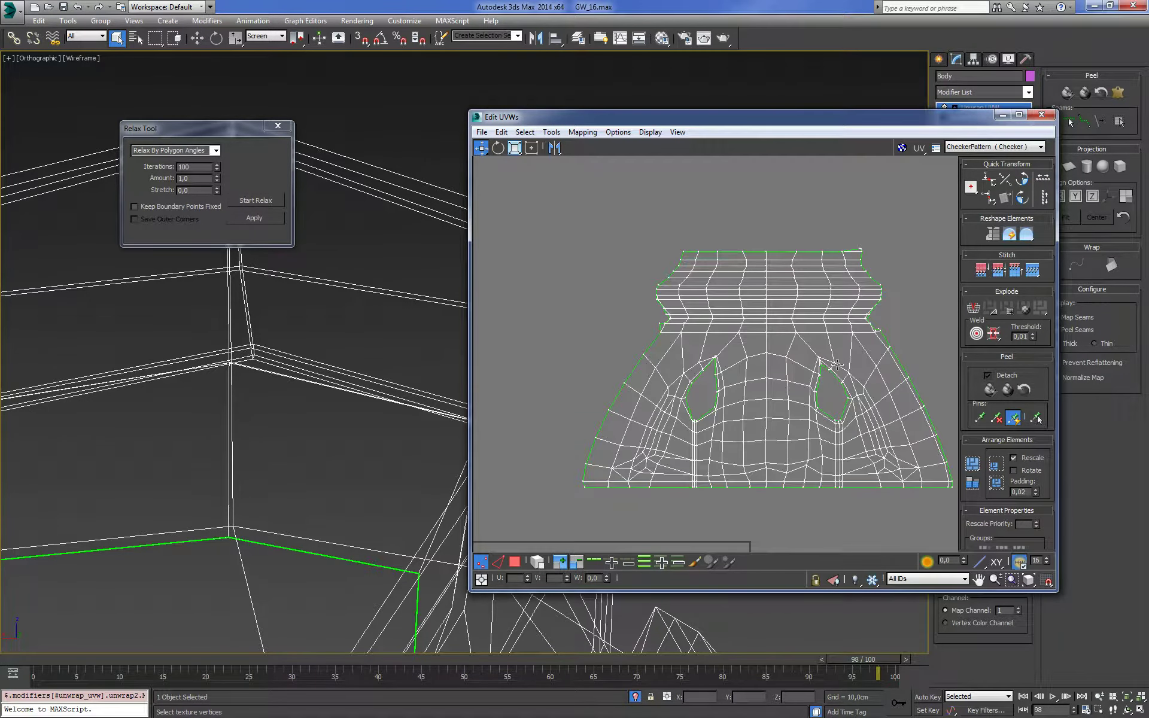
pyautogui.scroll(-1, 789, 353)
pyautogui.scroll(-2, 789, 339)
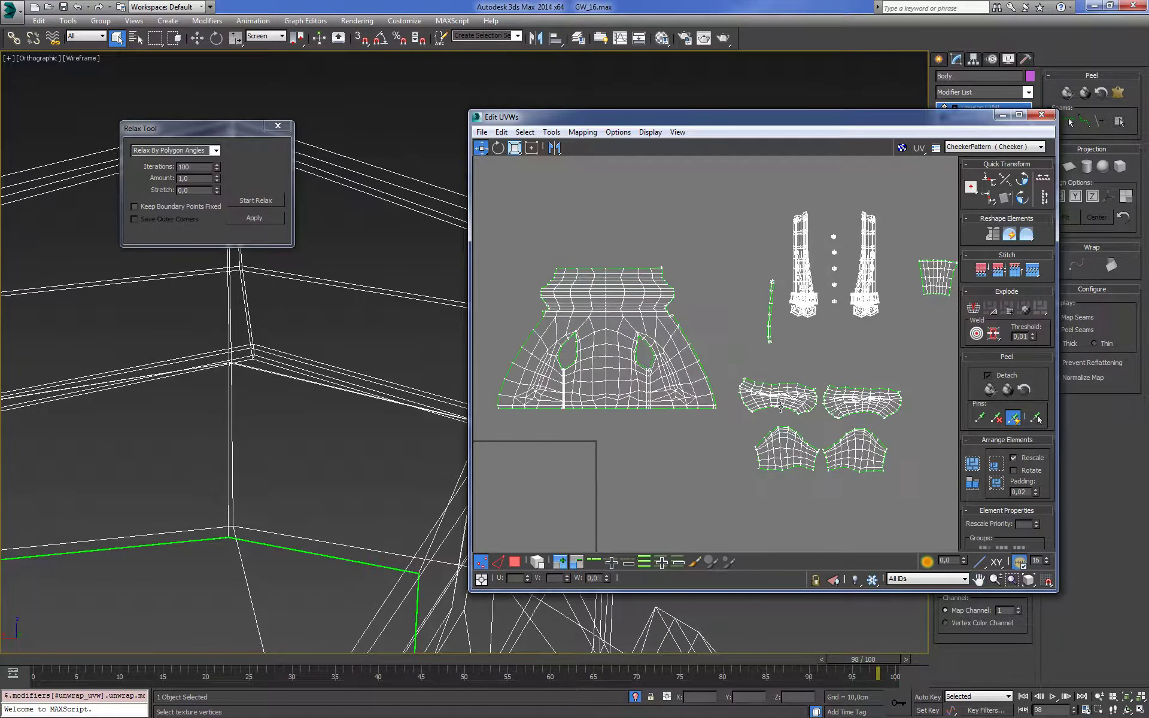
# Select the four sleeve shells as faces and frame the body in the front view
pyautogui.click(537, 561)
pyautogui.moveTo(768, 379); pyautogui.dragTo(841, 480)
pyautogui.press('z')
pyautogui.press('F3')
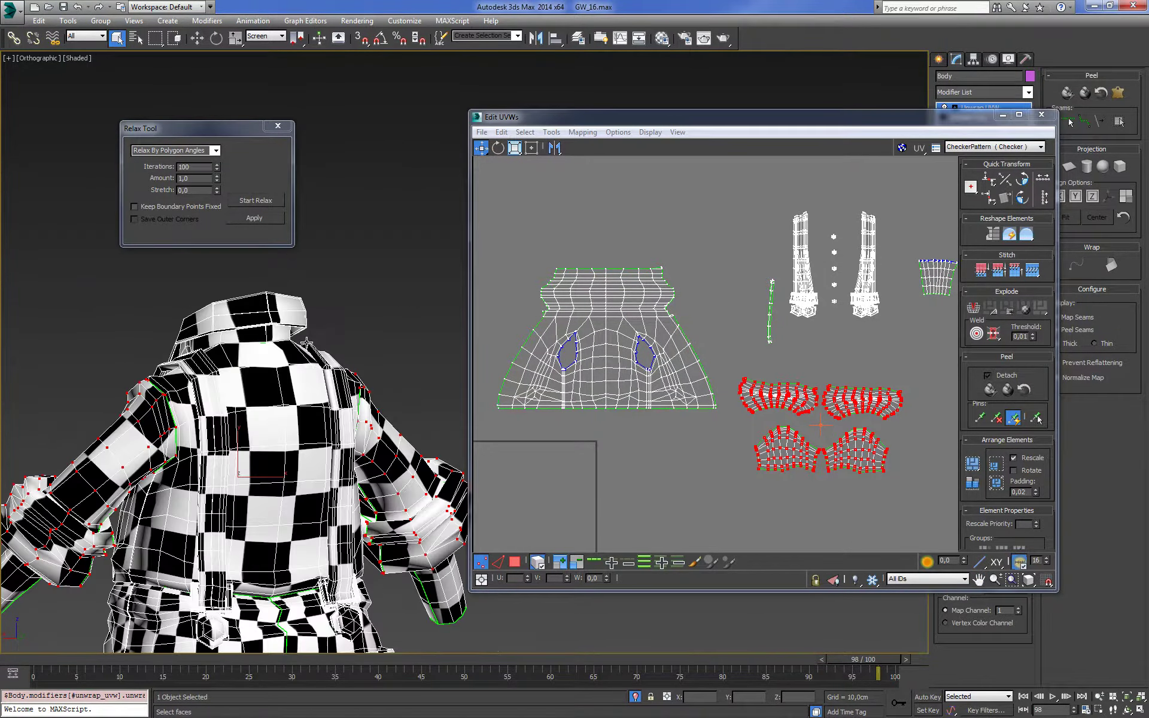
pyautogui.press('f')
pyautogui.press('z')
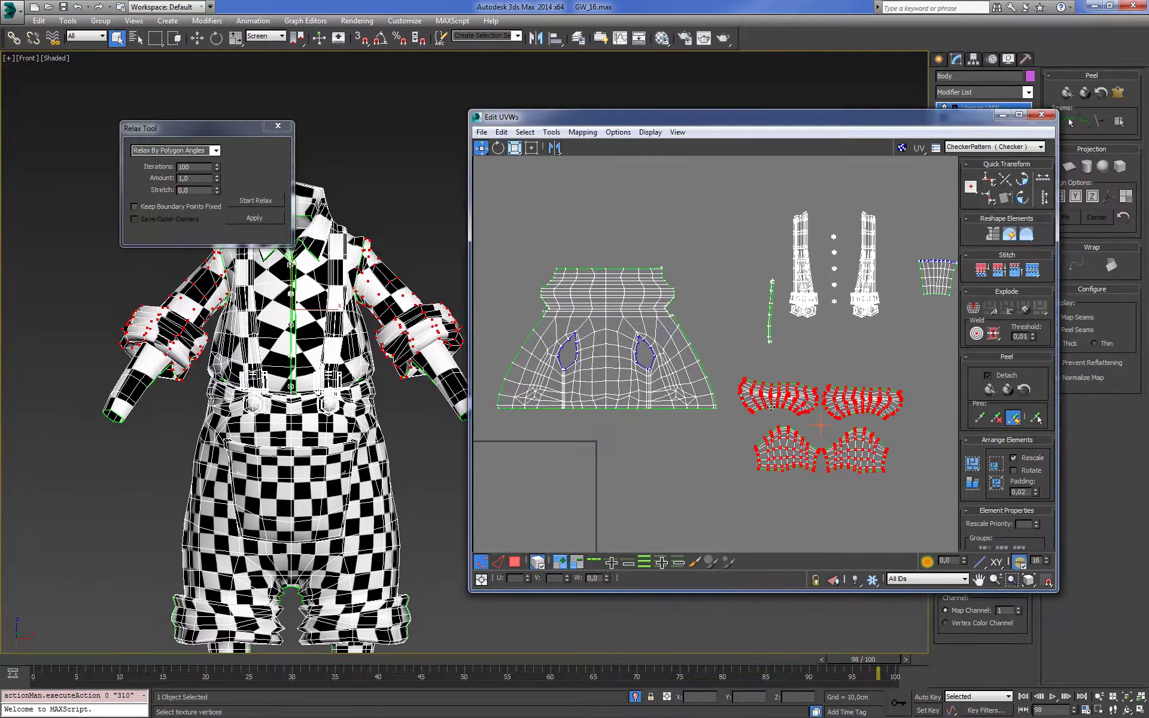
pyautogui.scroll(4, 698, 419)
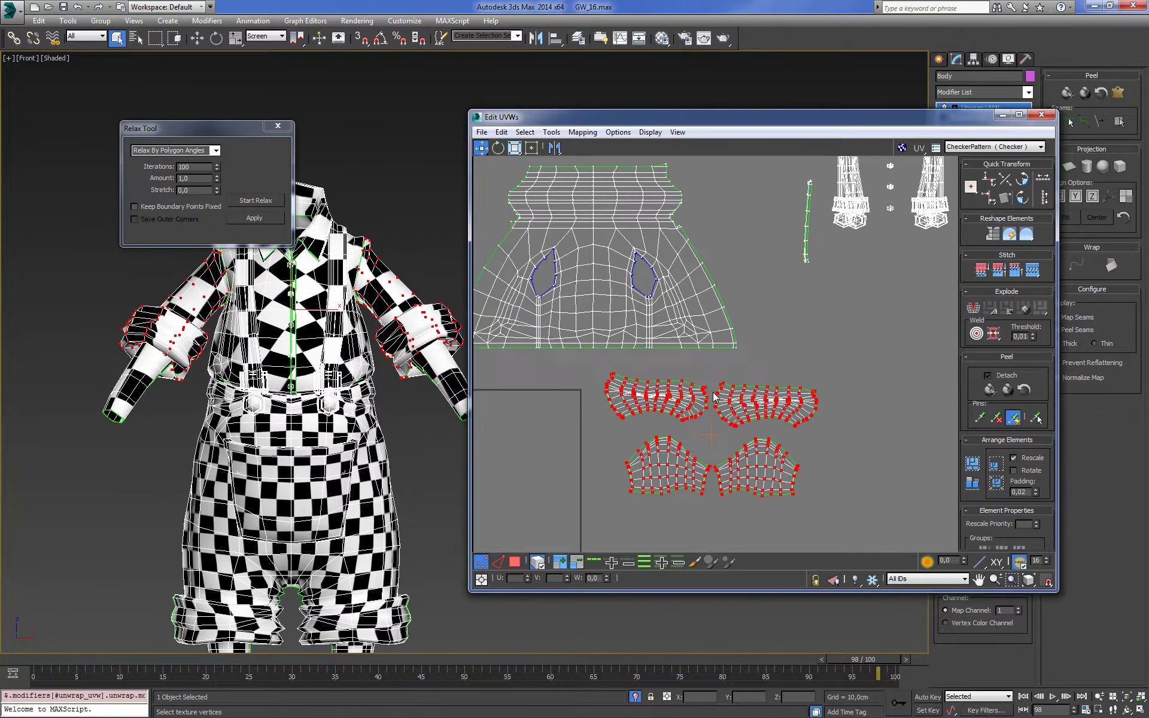
# Relax the two lower sleeve shells, then orbit the body to view its rear
pyautogui.click(695, 371)
pyautogui.click(712, 419)
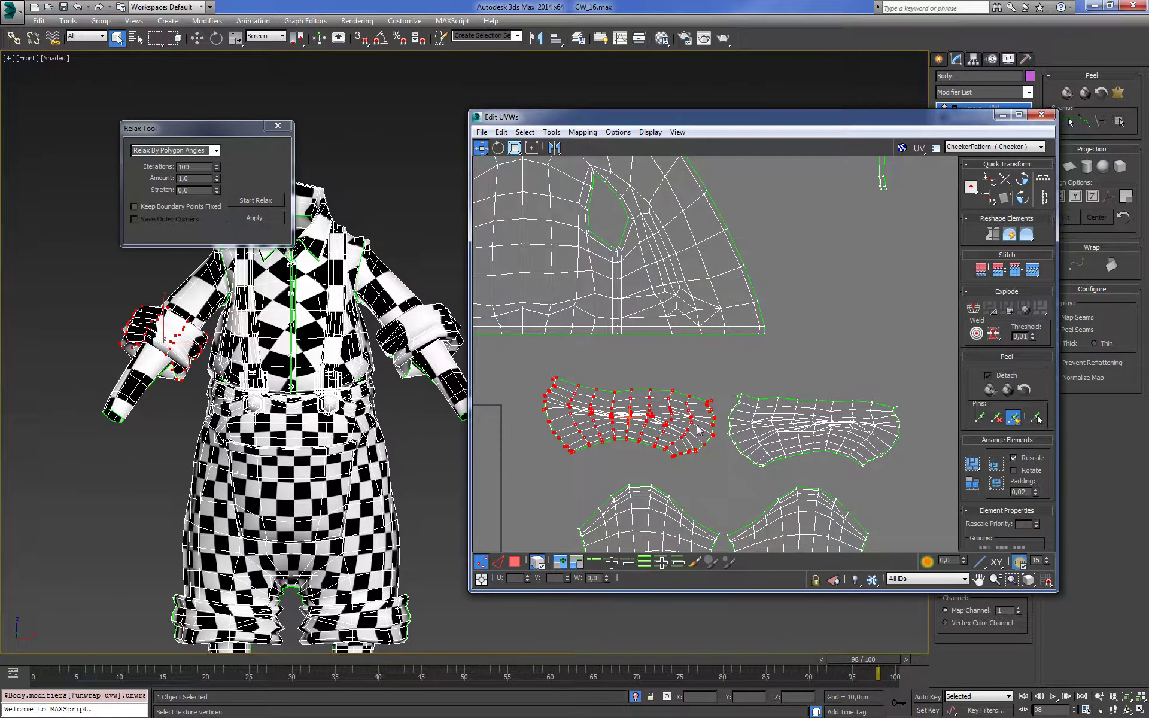
pyautogui.moveTo(689, 455); pyautogui.dragTo(701, 387, button='middle')
pyautogui.click(658, 472)
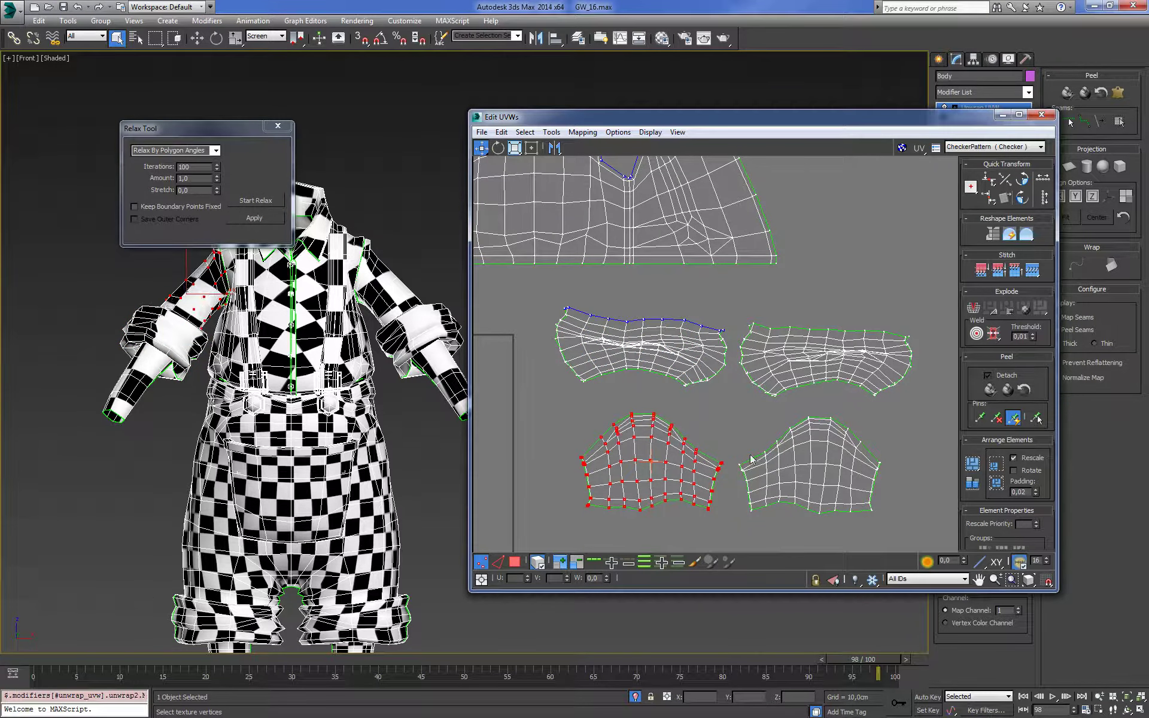
pyautogui.keyDown('ctrl'); pyautogui.click(808, 473); pyautogui.keyUp('ctrl')
pyautogui.click(254, 201)
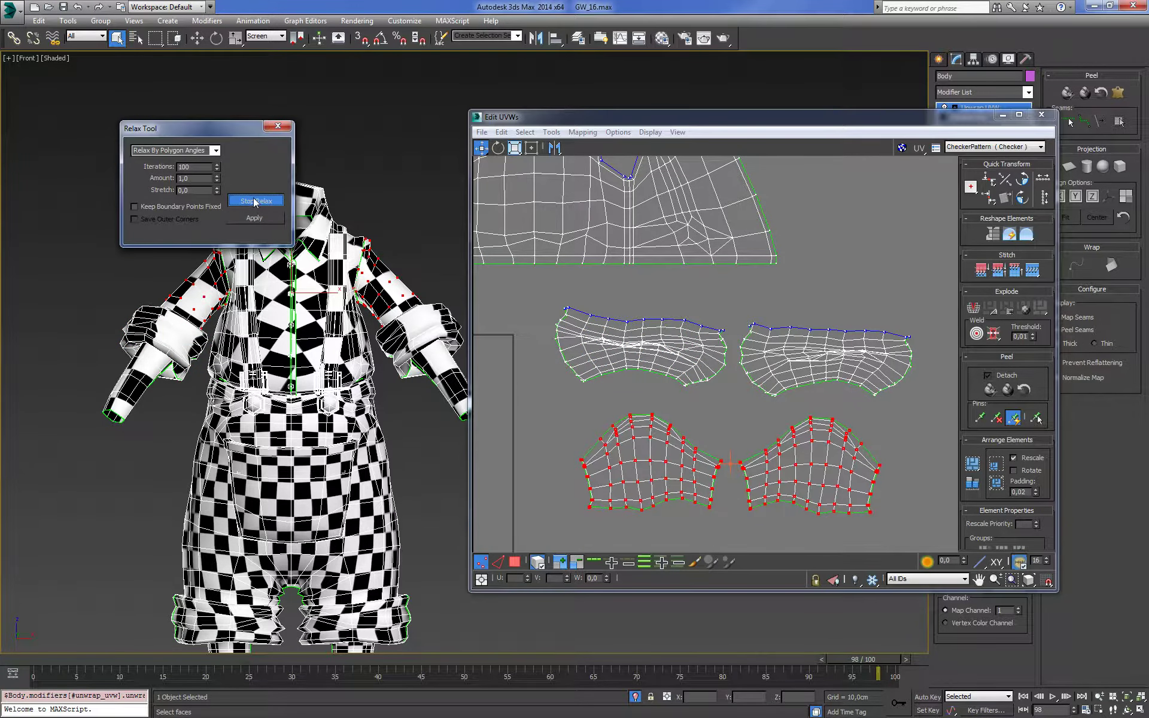
pyautogui.click(215, 150)
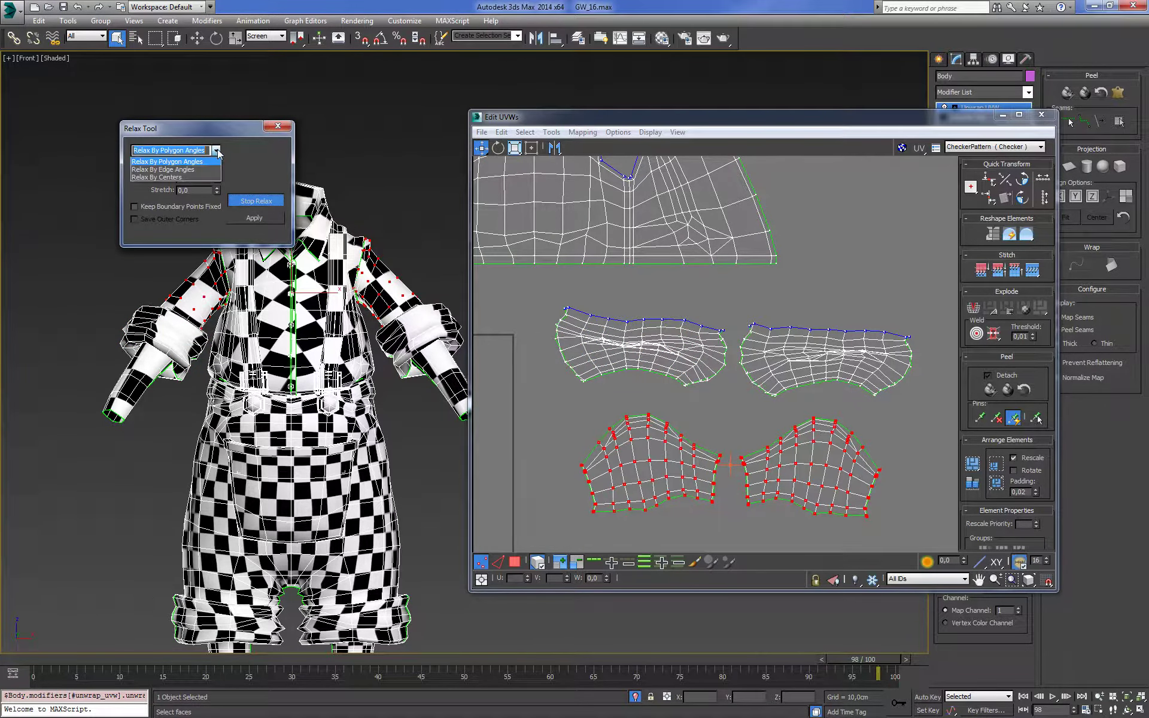
pyautogui.click(639, 370)
pyautogui.moveTo(270, 371)
pyautogui.keyDown('alt'); pyautogui.mouseDown(button='middle')
pyautogui.moveTo(115, 375)
pyautogui.moveTo(195, 289)
pyautogui.moveTo(335, 335)
pyautogui.mouseUp(button='middle'); pyautogui.keyUp('alt')
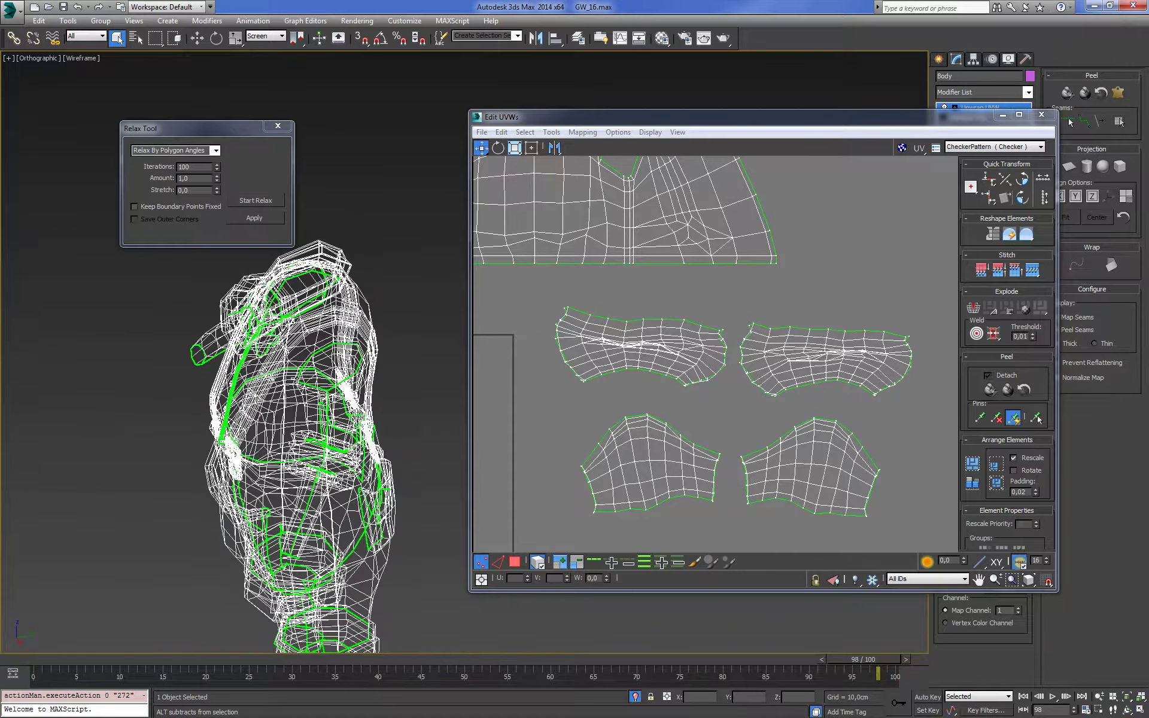
# Rotate the lower-left sleeve shell about -7.48° so it sits level, then deselect it
pyautogui.scroll(1, 727, 446)
pyautogui.scroll(1, 721, 455)
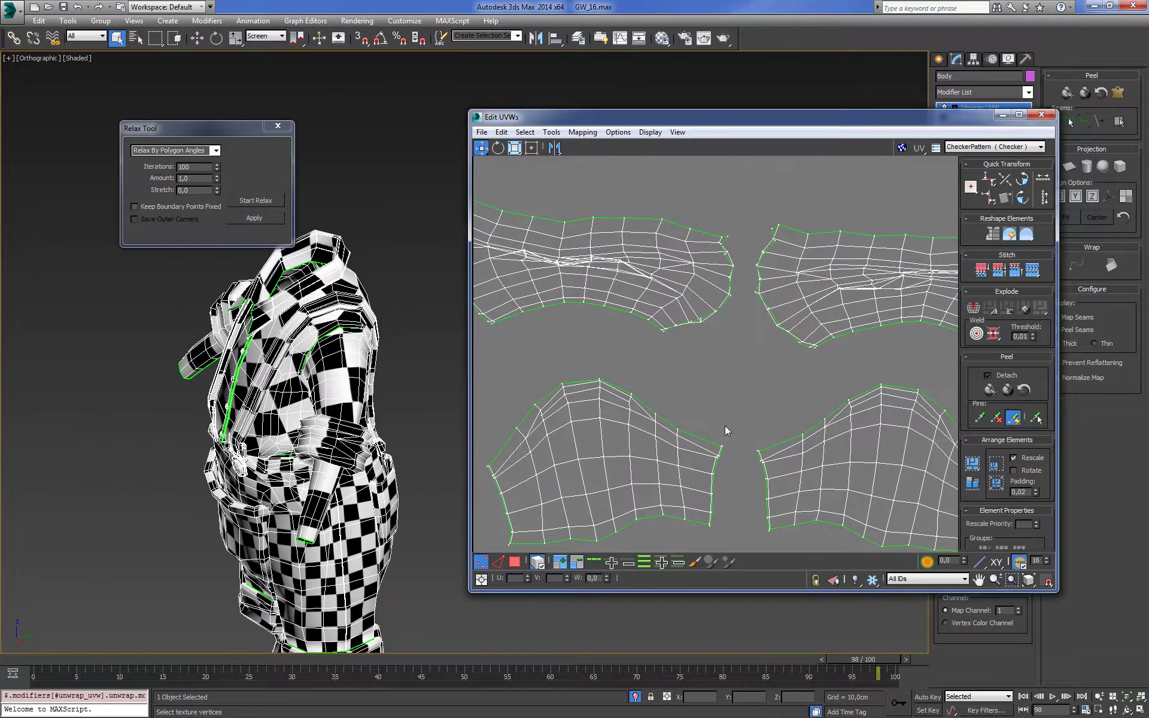
pyautogui.doubleClick(706, 465)
pyautogui.click(497, 147)
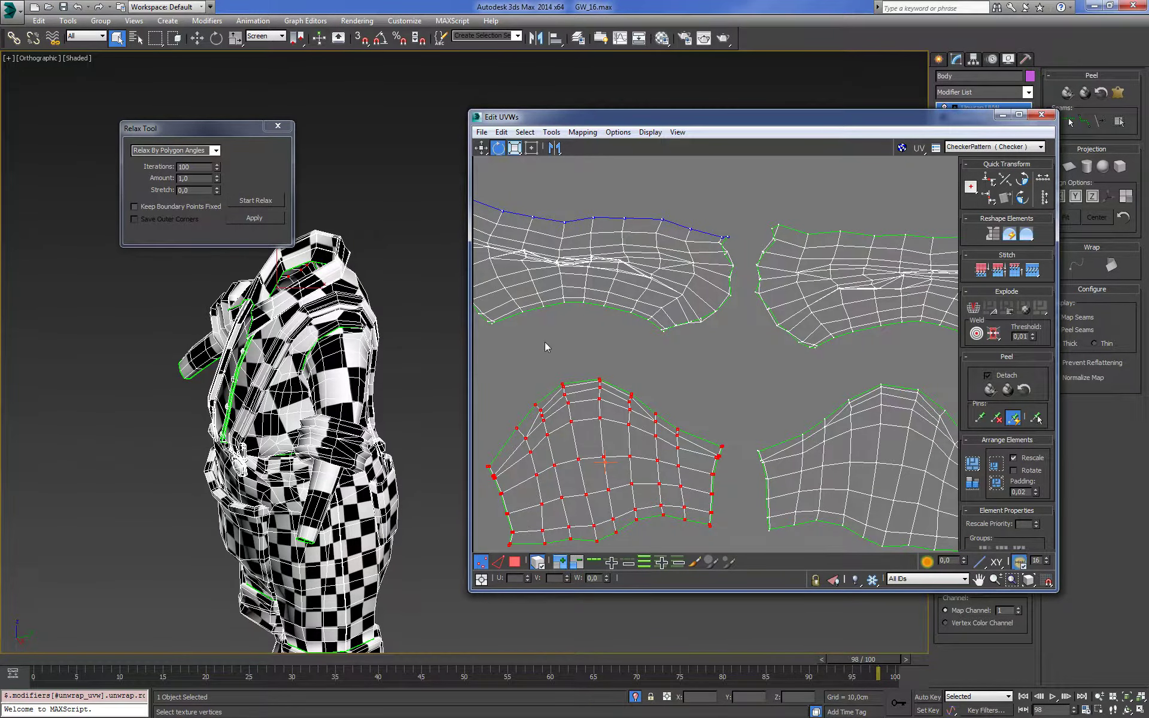
pyautogui.moveTo(545, 427); pyautogui.dragTo(533, 491)
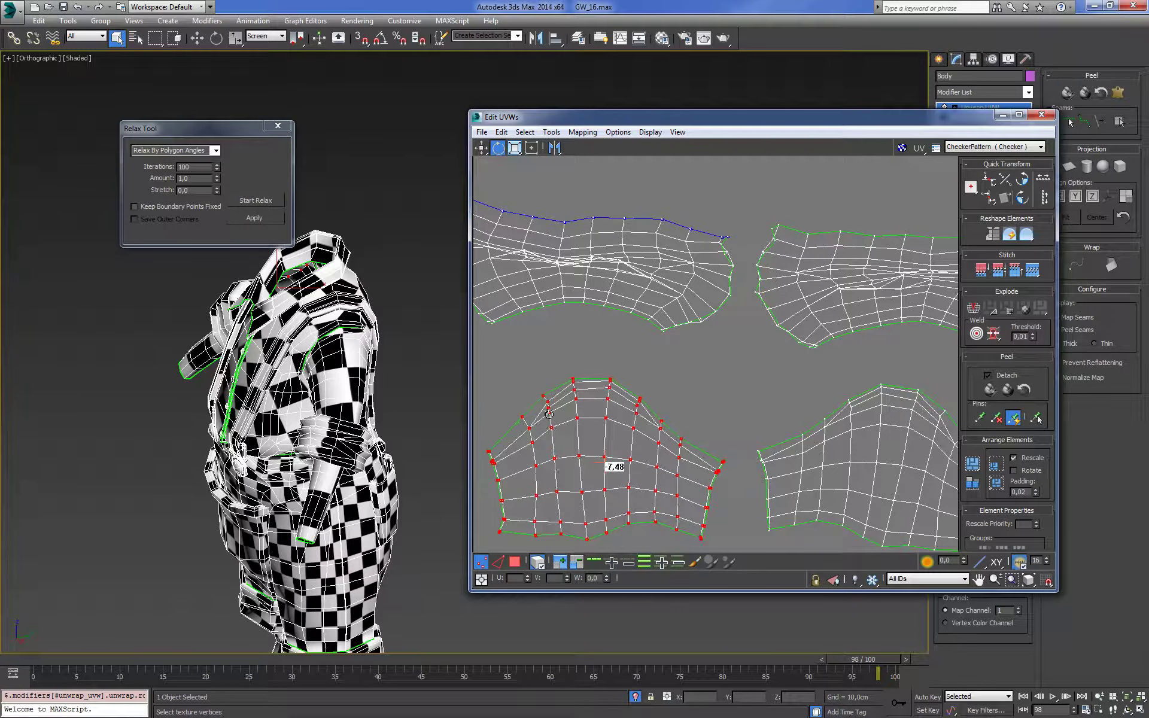
pyautogui.moveTo(533, 491); pyautogui.dragTo(549, 470, button='middle')
pyautogui.click(589, 523)
pyautogui.click(500, 562)
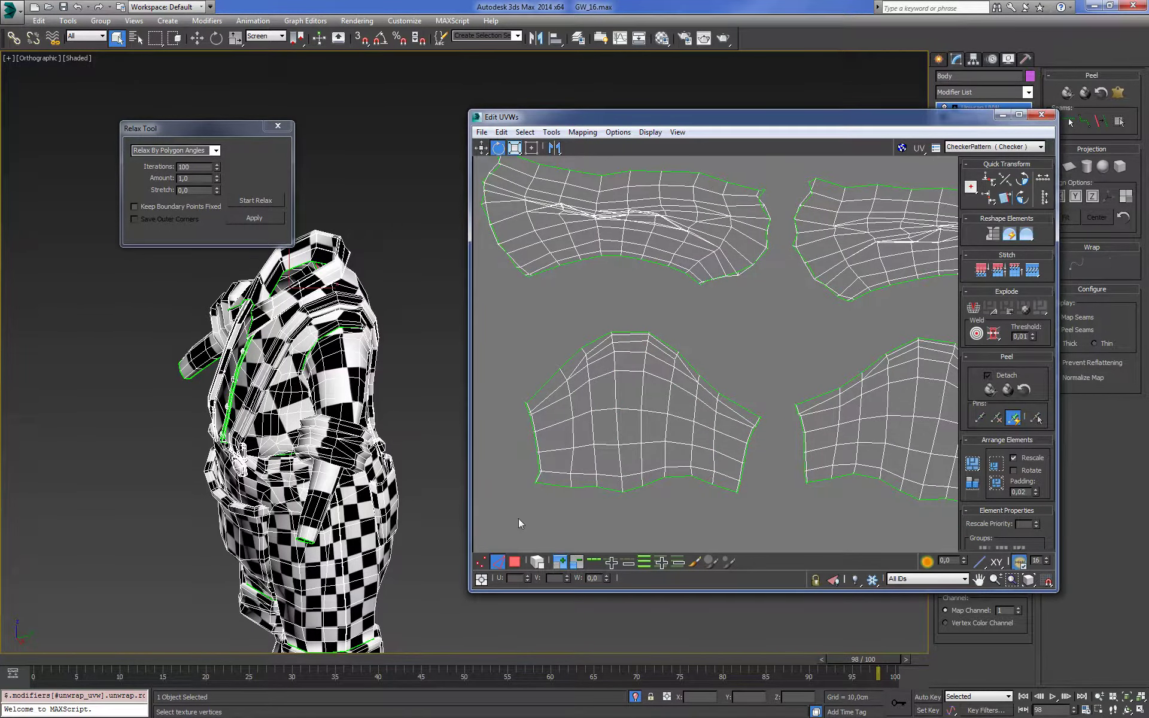
pyautogui.scroll(5, 532, 437)
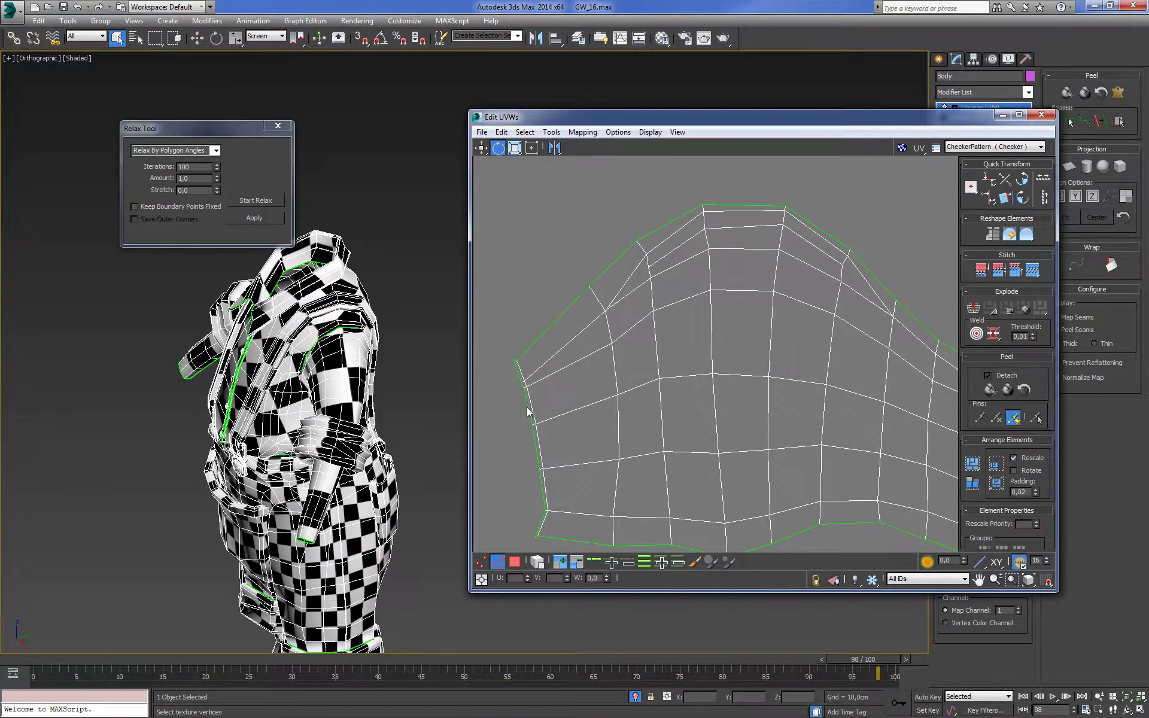
# Select the lower-left shell's left border loop and align it vertically
pyautogui.click(527, 411)
pyautogui.click(595, 561)
pyautogui.click(989, 198)
pyautogui.click(531, 412)
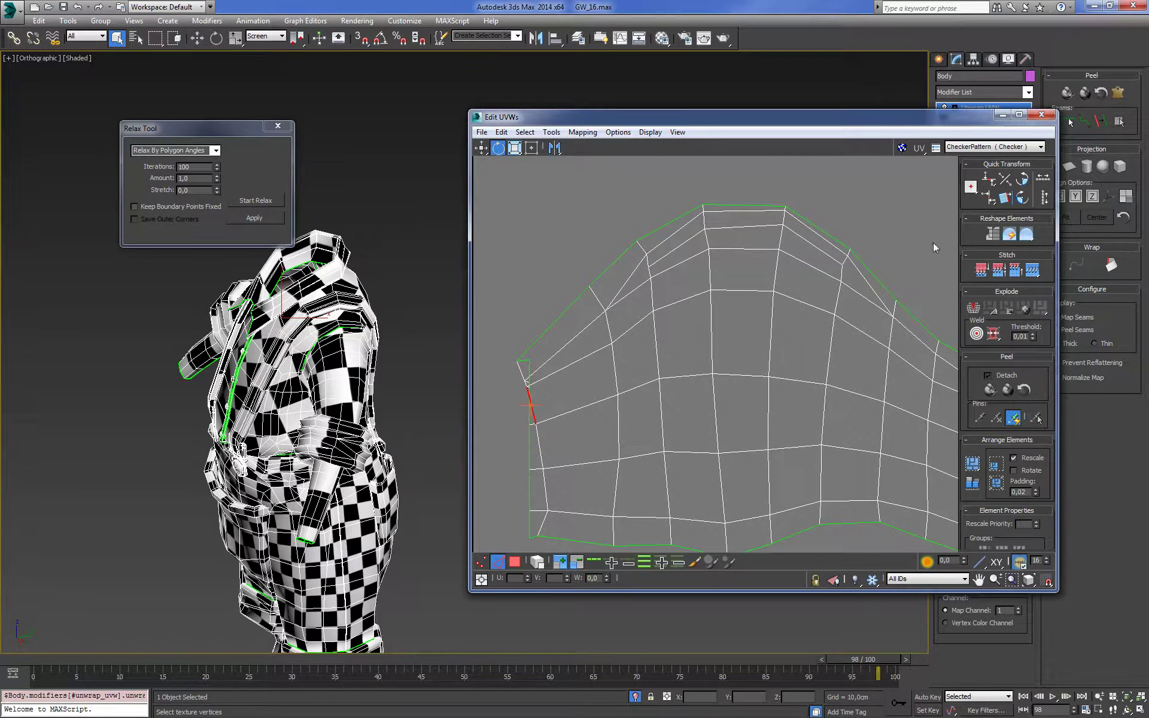
pyautogui.click(592, 562)
pyautogui.click(989, 198)
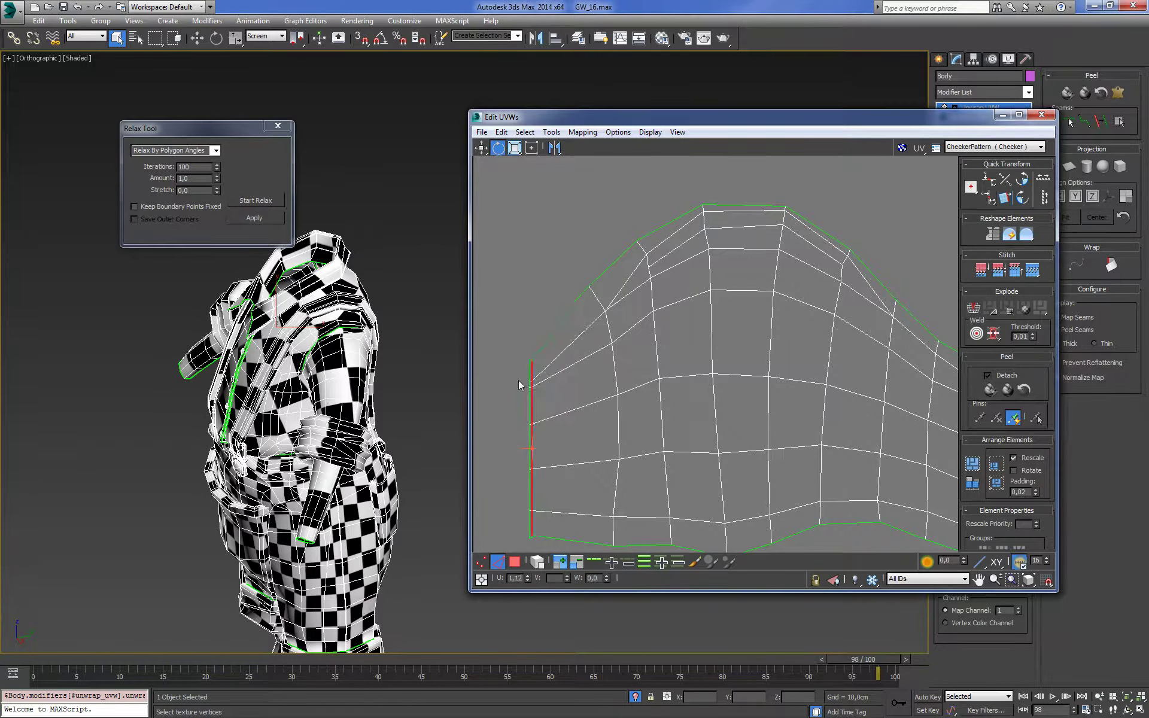
pyautogui.click(482, 563)
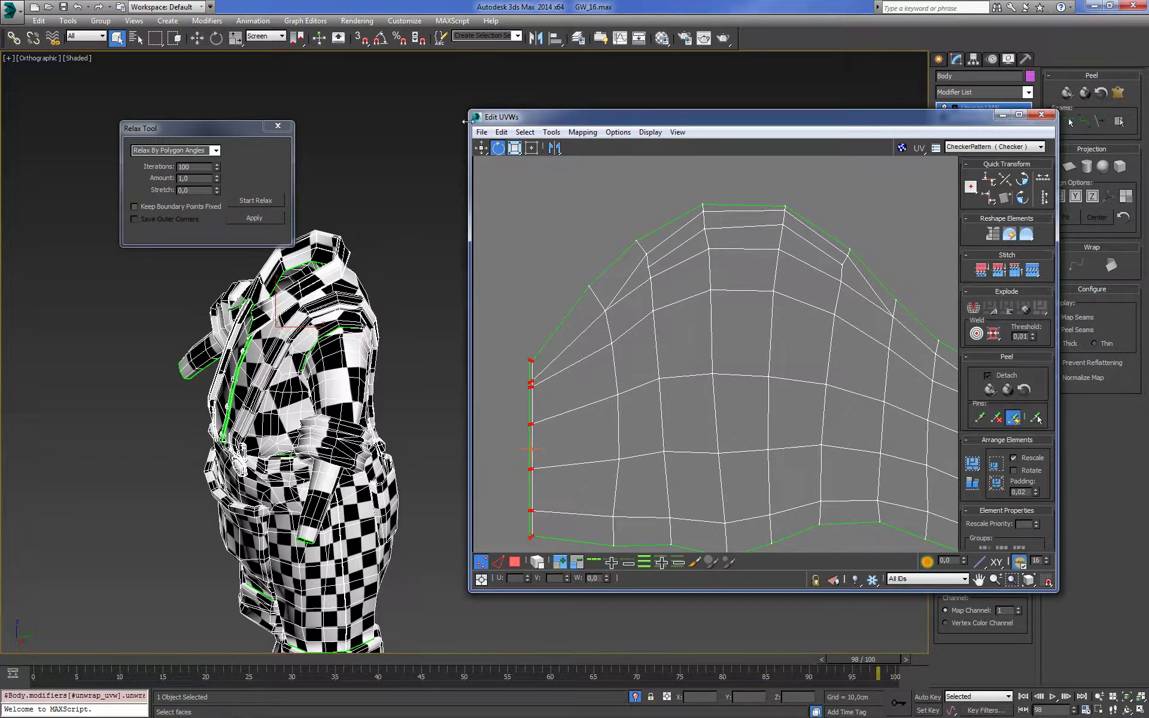
pyautogui.click(481, 148)
pyautogui.scroll(-3, 748, 355)
pyautogui.scroll(3, 691, 498)
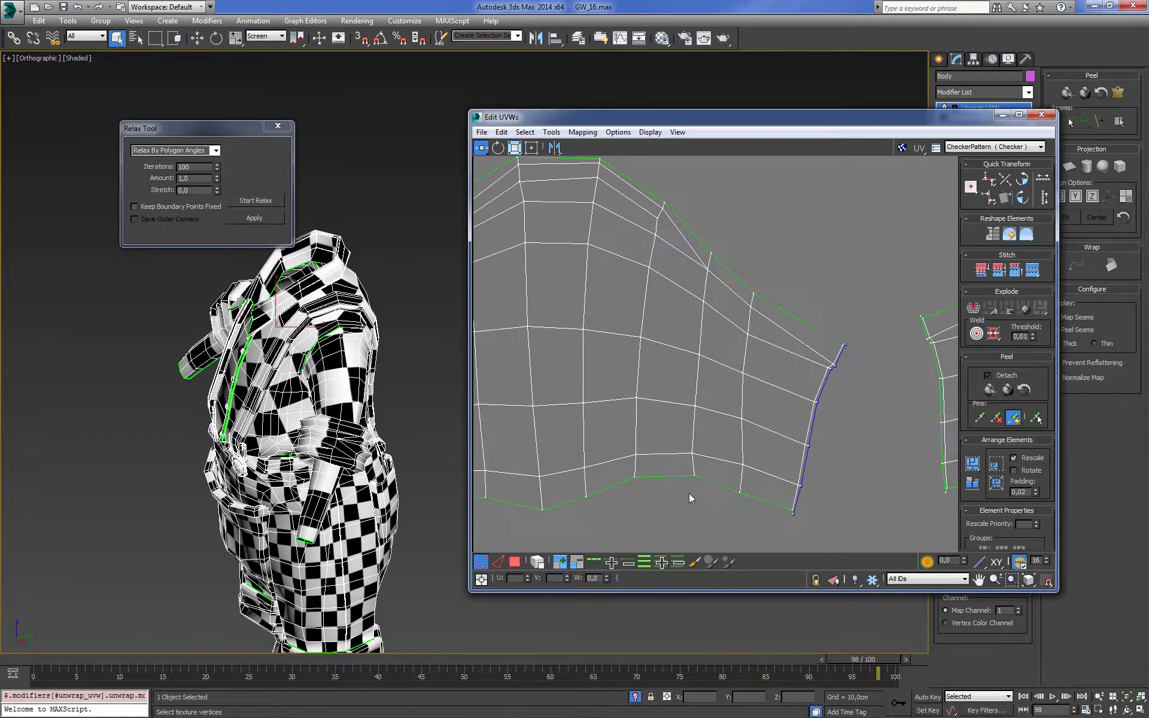
# Select the shell's right border loop and align it vertically
pyautogui.click(499, 563)
pyautogui.click(802, 468)
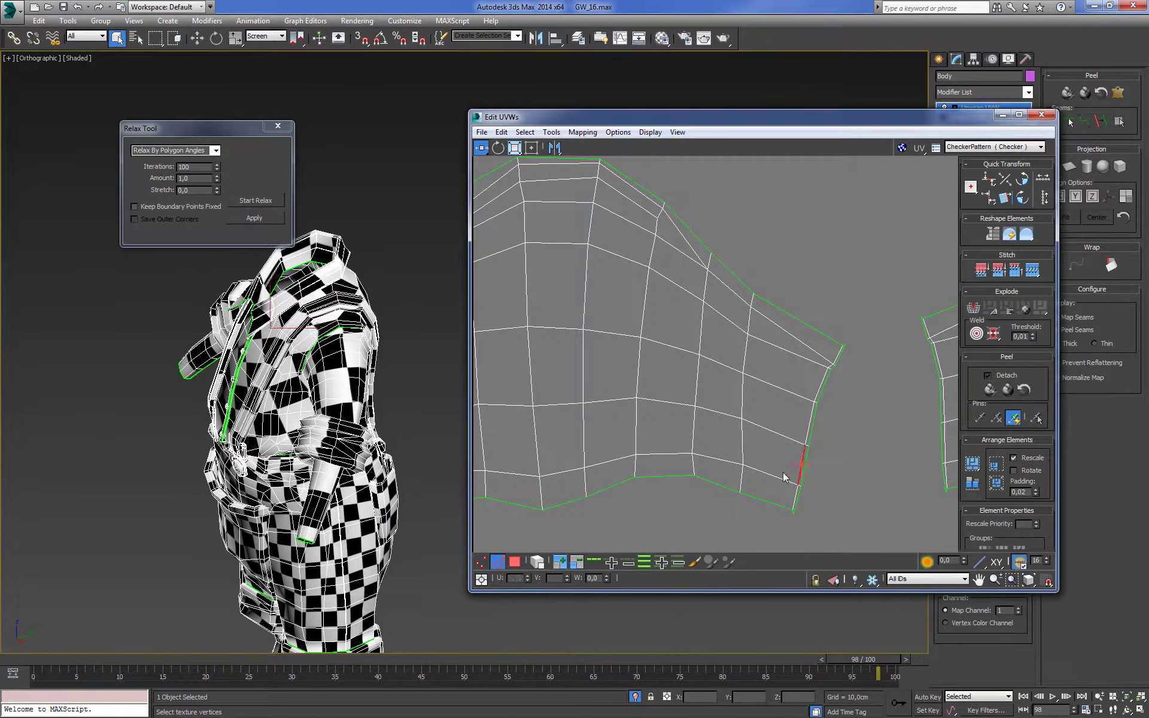
pyautogui.doubleClick(801, 469)
pyautogui.click(991, 198)
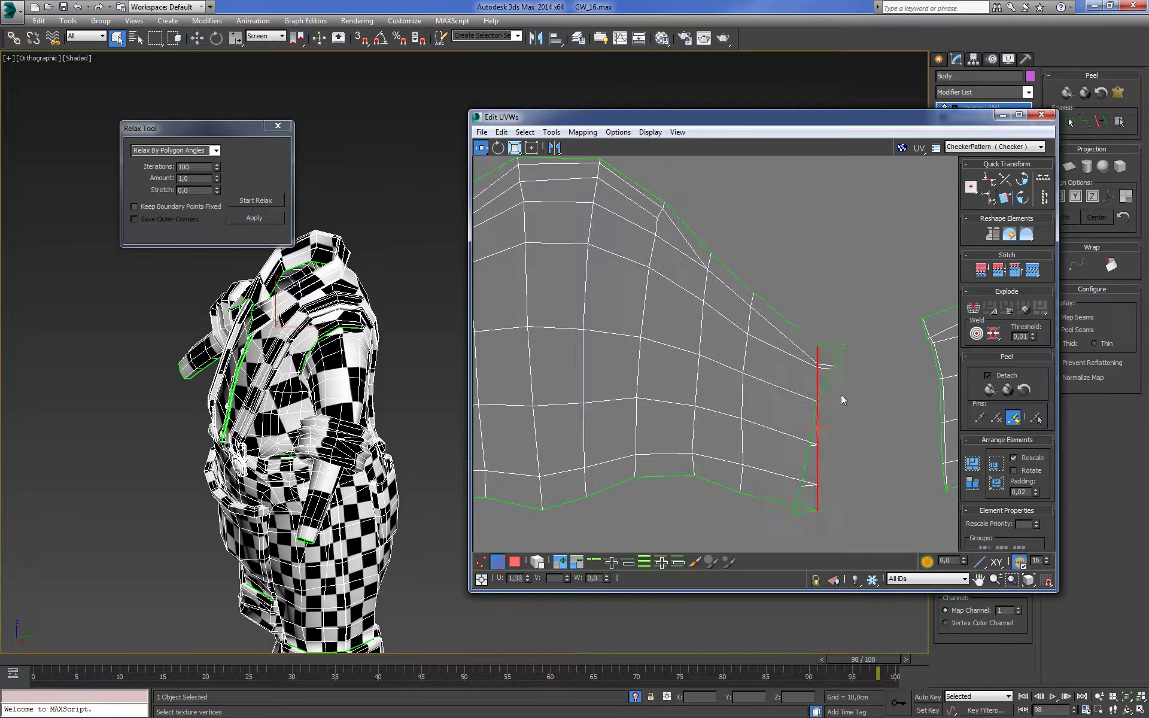
pyautogui.click(825, 384)
pyautogui.click(593, 561)
pyautogui.click(988, 198)
pyautogui.click(481, 562)
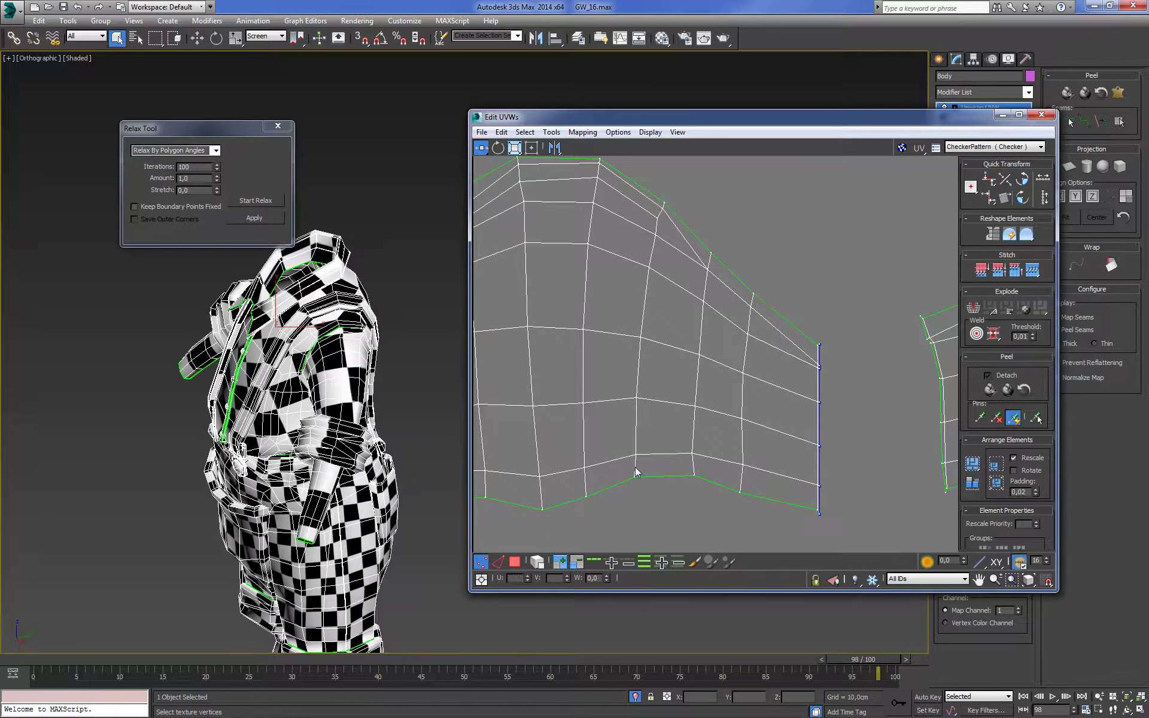
pyautogui.scroll(-5, 797, 518)
# Try aligning the lower-right shell's left border vertically, then undo the misaligned result
pyautogui.moveTo(813, 416); pyautogui.dragTo(702, 403, button='middle')
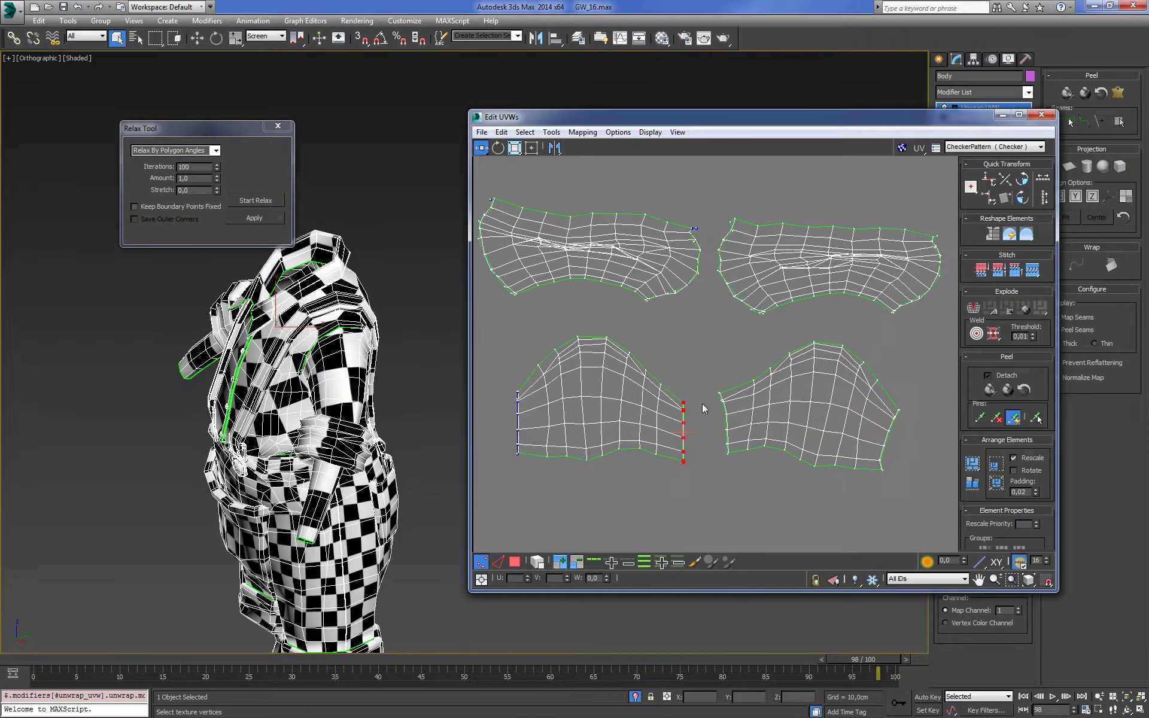
pyautogui.click(497, 561)
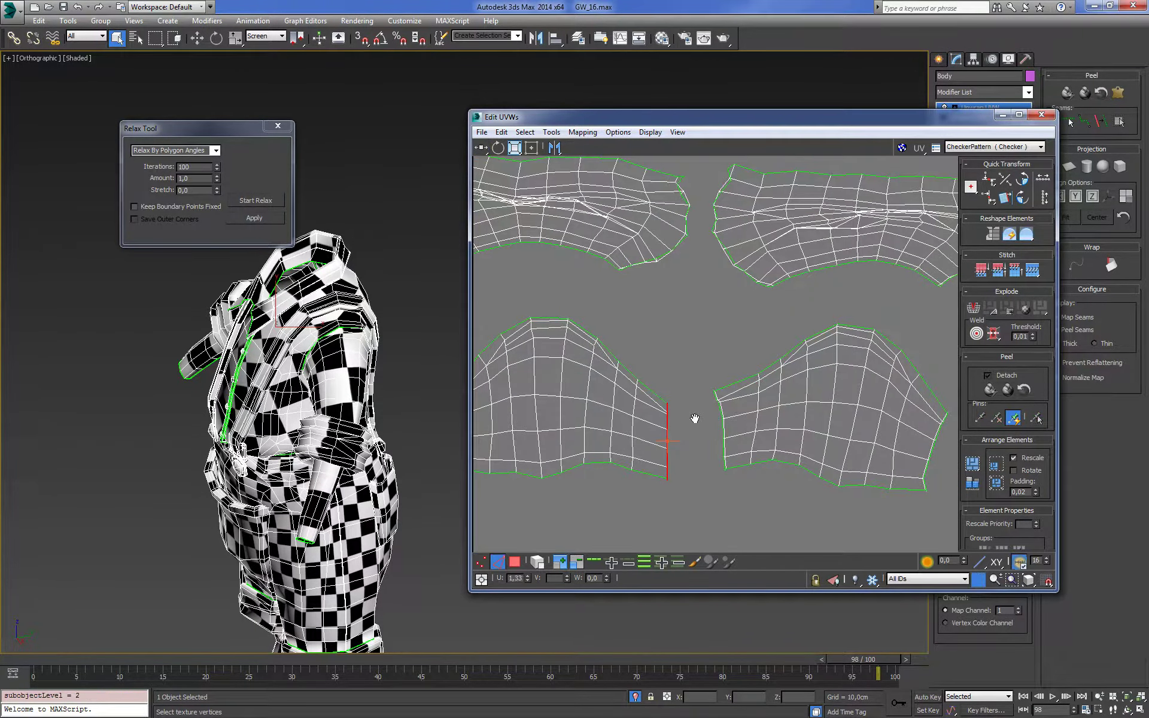
pyautogui.scroll(4, 688, 395)
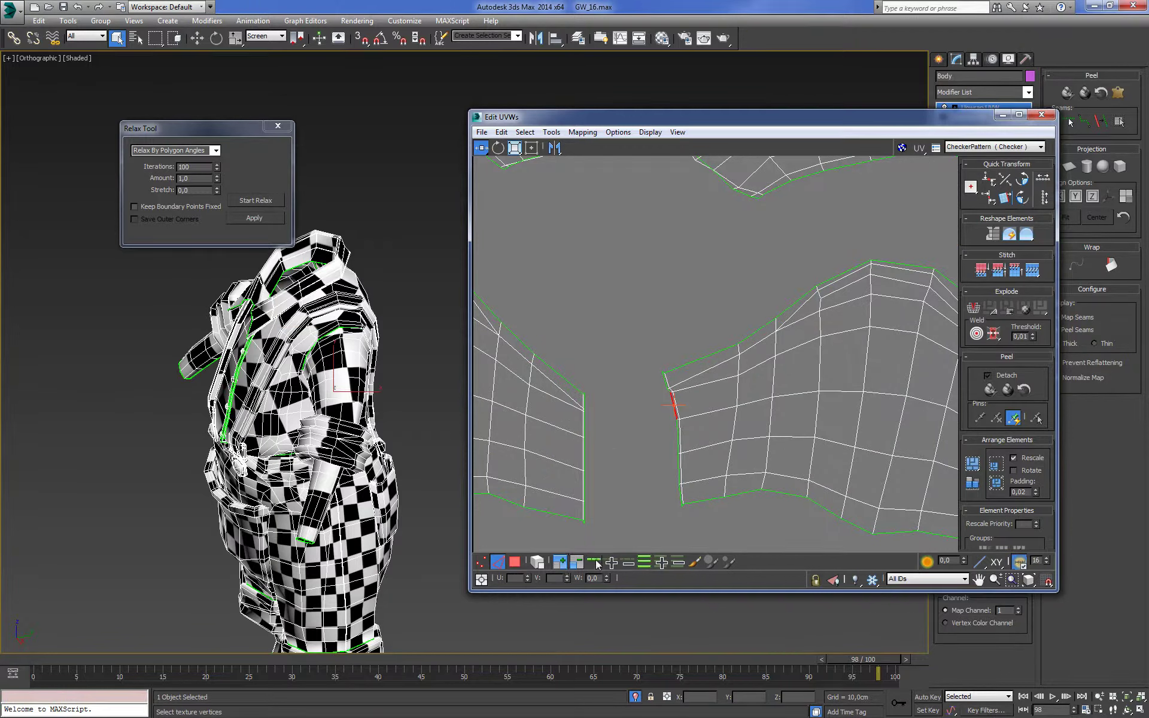
pyautogui.click(597, 562)
pyautogui.scroll(2, 723, 379)
pyautogui.click(989, 198)
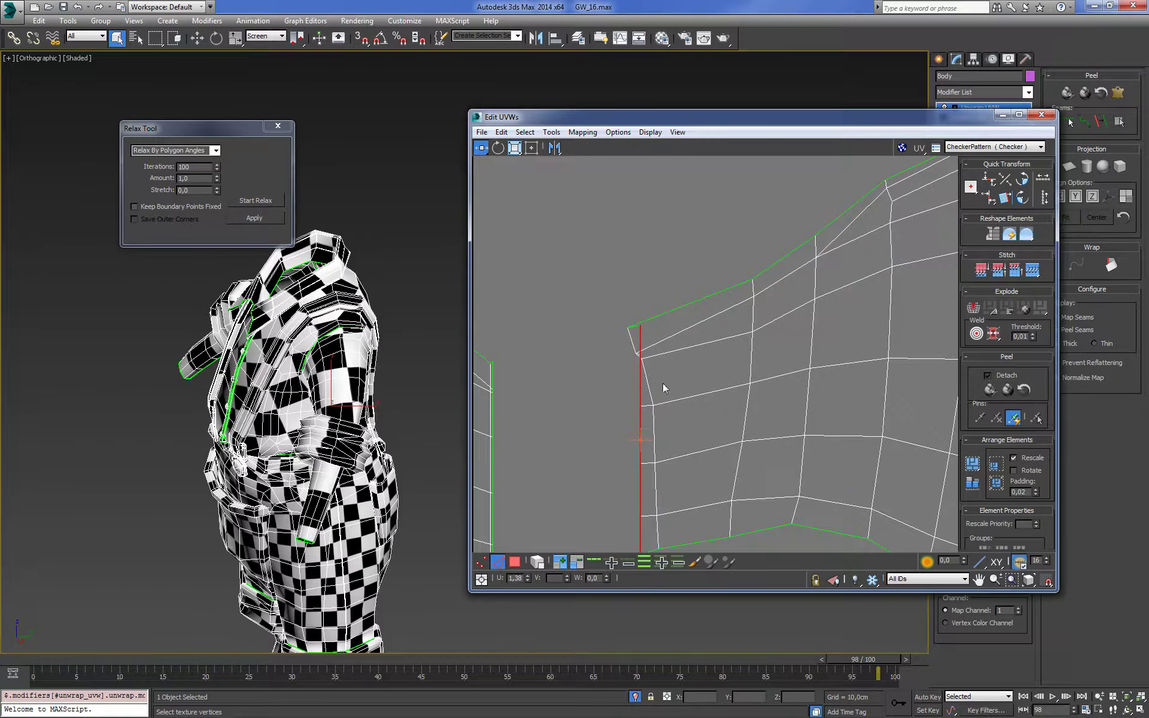
pyautogui.hotkey('ctrl', 'z')
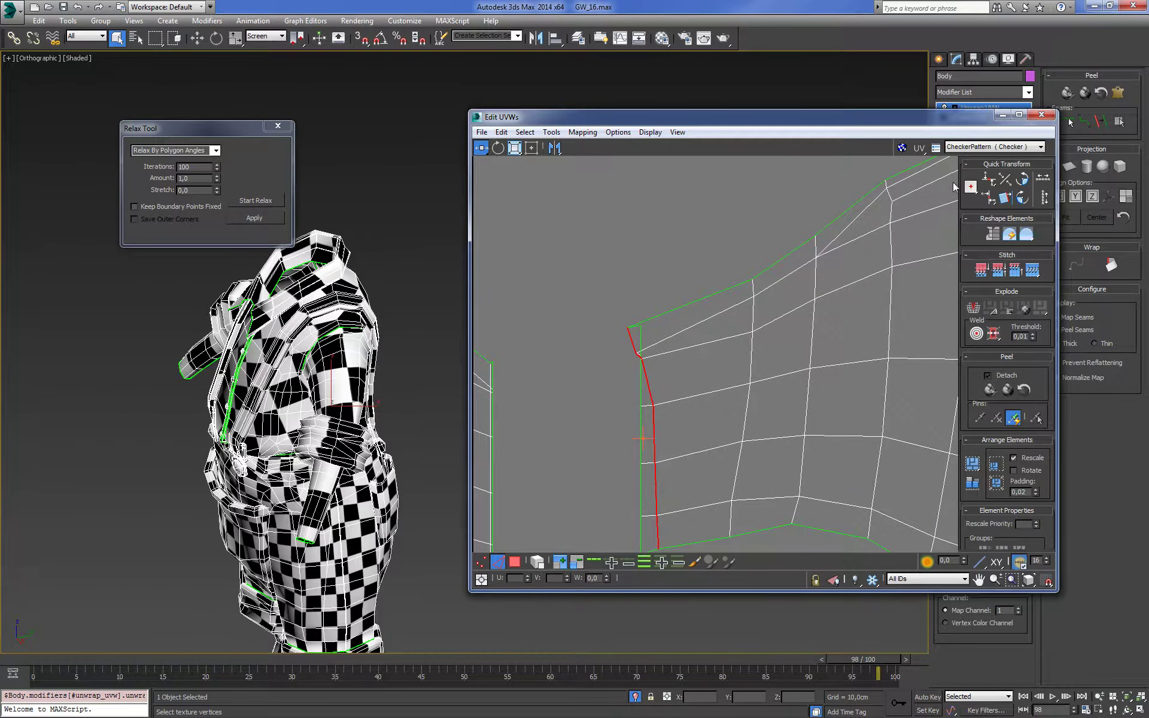
pyautogui.scroll(-3, 839, 326)
pyautogui.scroll(3, 800, 341)
# Straighten the lower-right shell's right and slanted border loops vertically, then zoom out
pyautogui.click(779, 396)
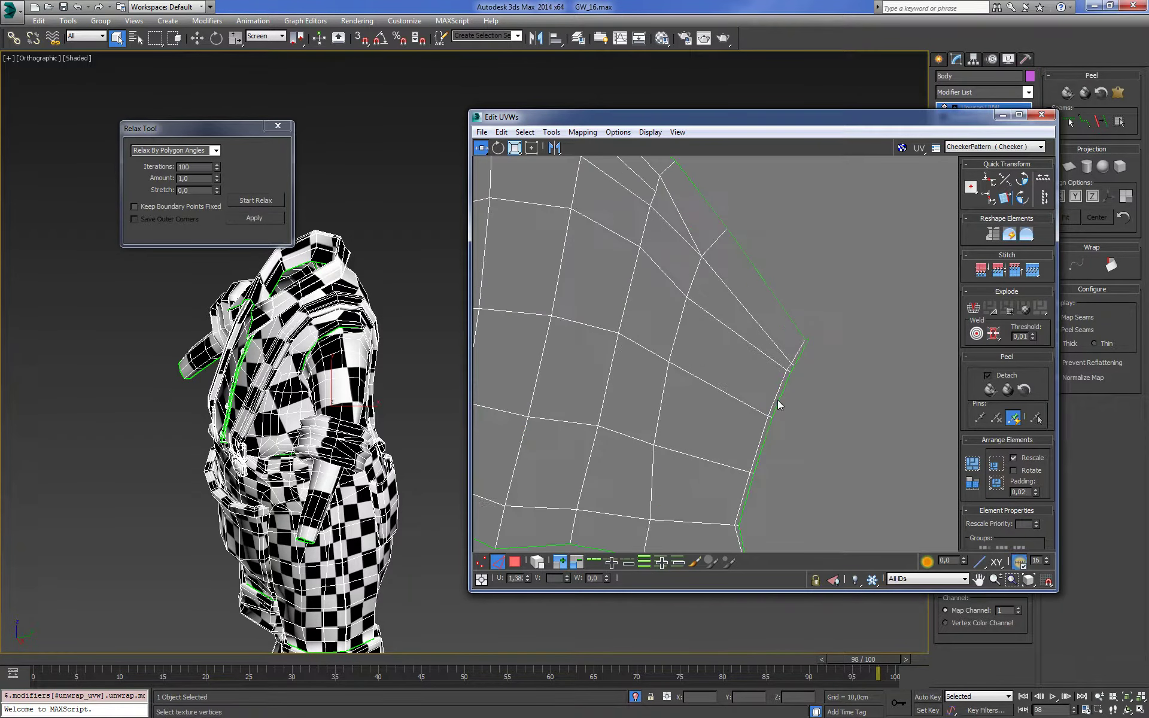
pyautogui.click(595, 562)
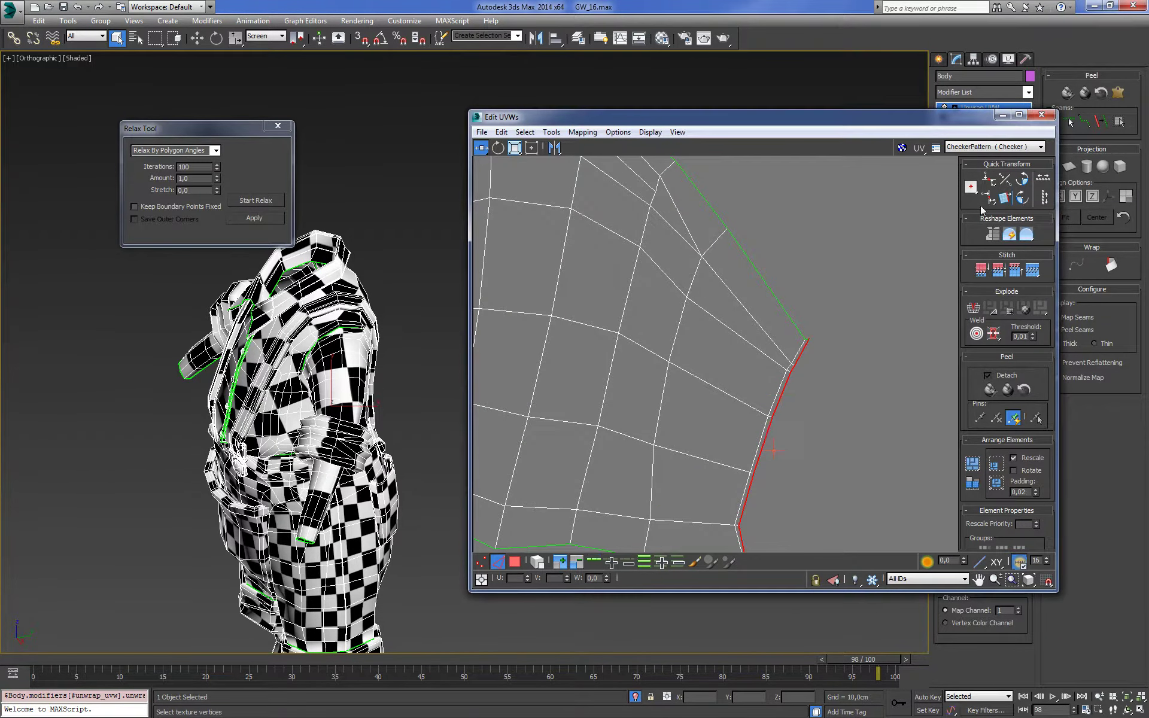
pyautogui.click(988, 198)
pyautogui.click(755, 449)
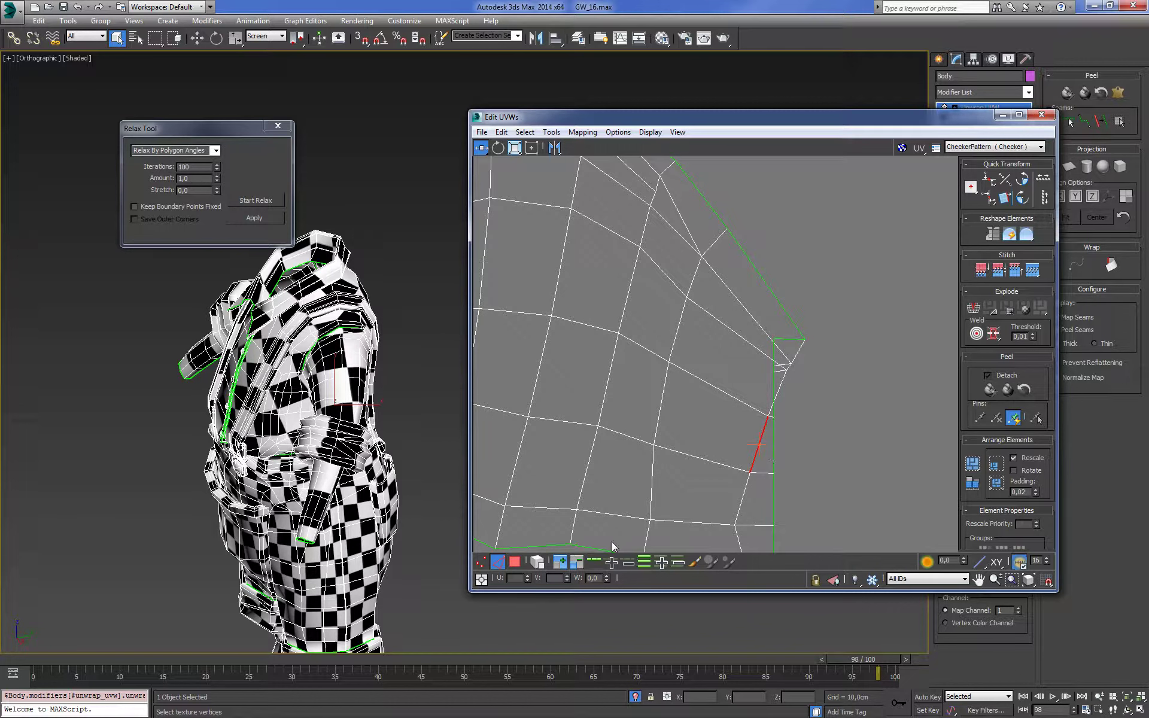
pyautogui.click(594, 561)
pyautogui.click(988, 197)
pyautogui.scroll(-3, 807, 356)
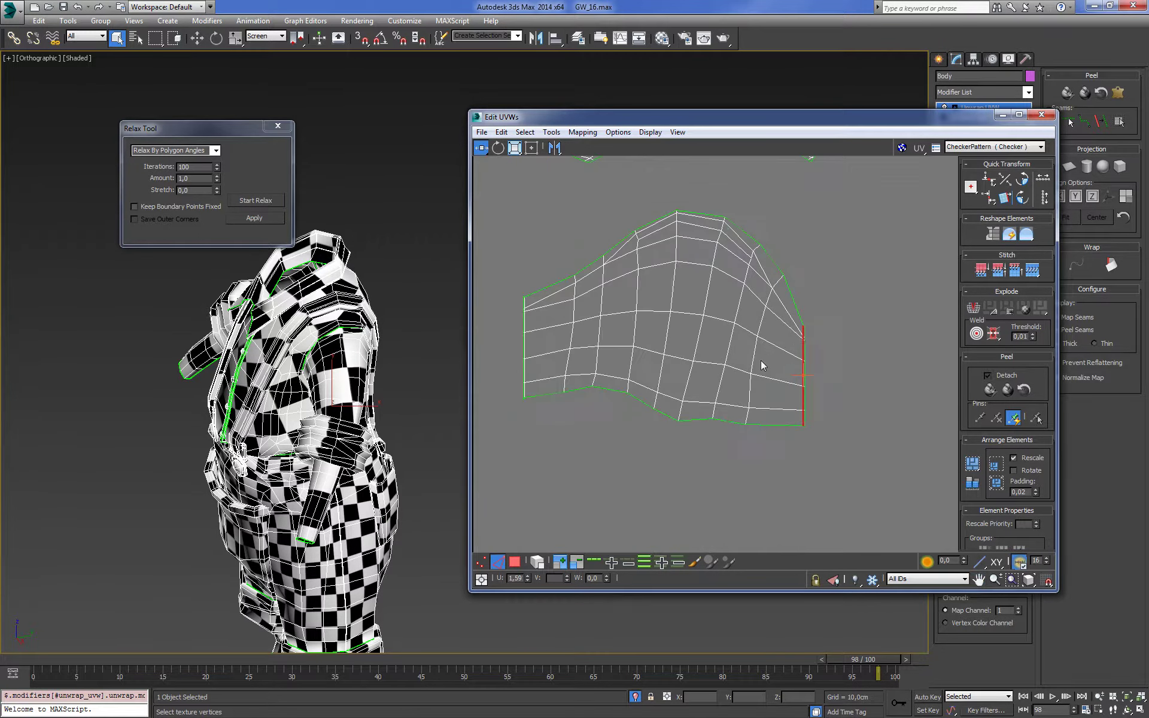
pyautogui.click(480, 562)
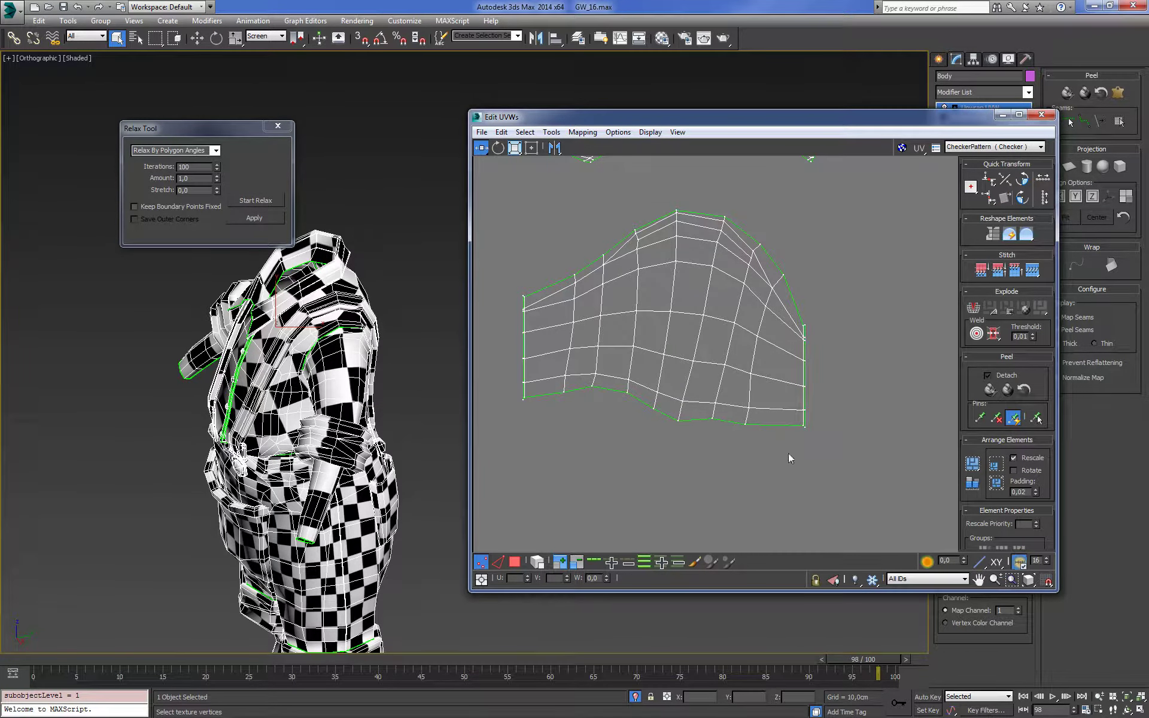
pyautogui.moveTo(787, 458); pyautogui.dragTo(814, 317)
pyautogui.hotkey('ctrl', 'alt', 'z')
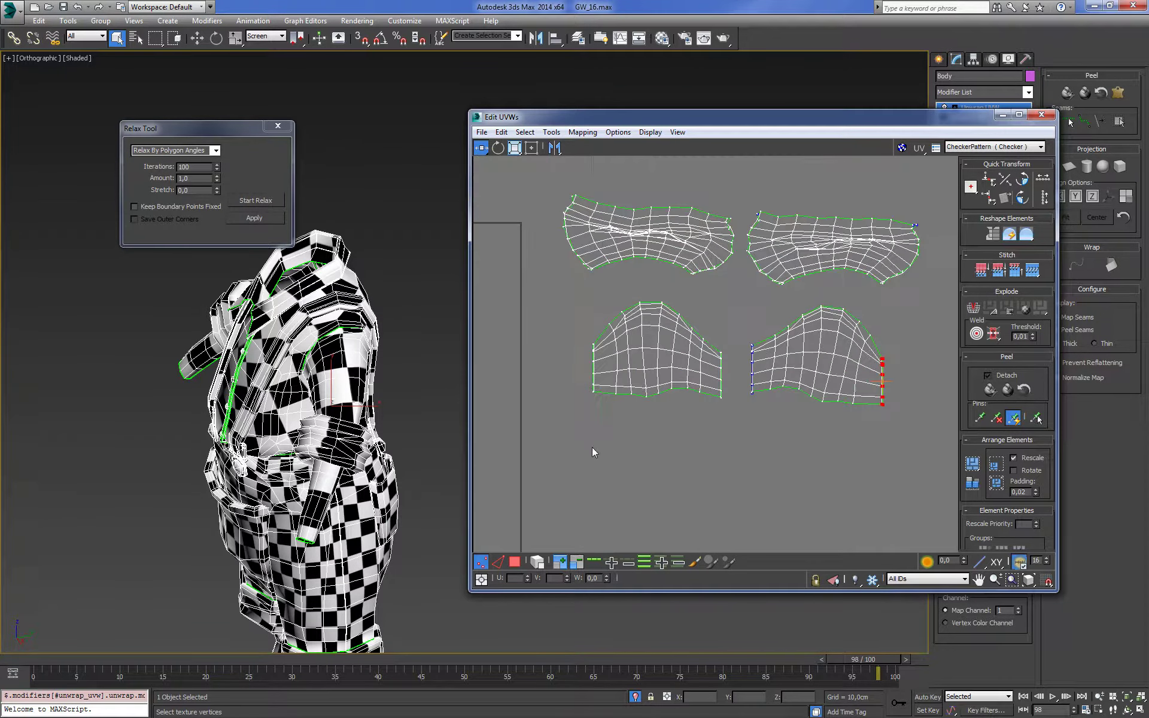
# Slide the whole lower-right sleeve shell against the lower-left shell so their inner seams meet
pyautogui.click(530, 562)
pyautogui.click(852, 378)
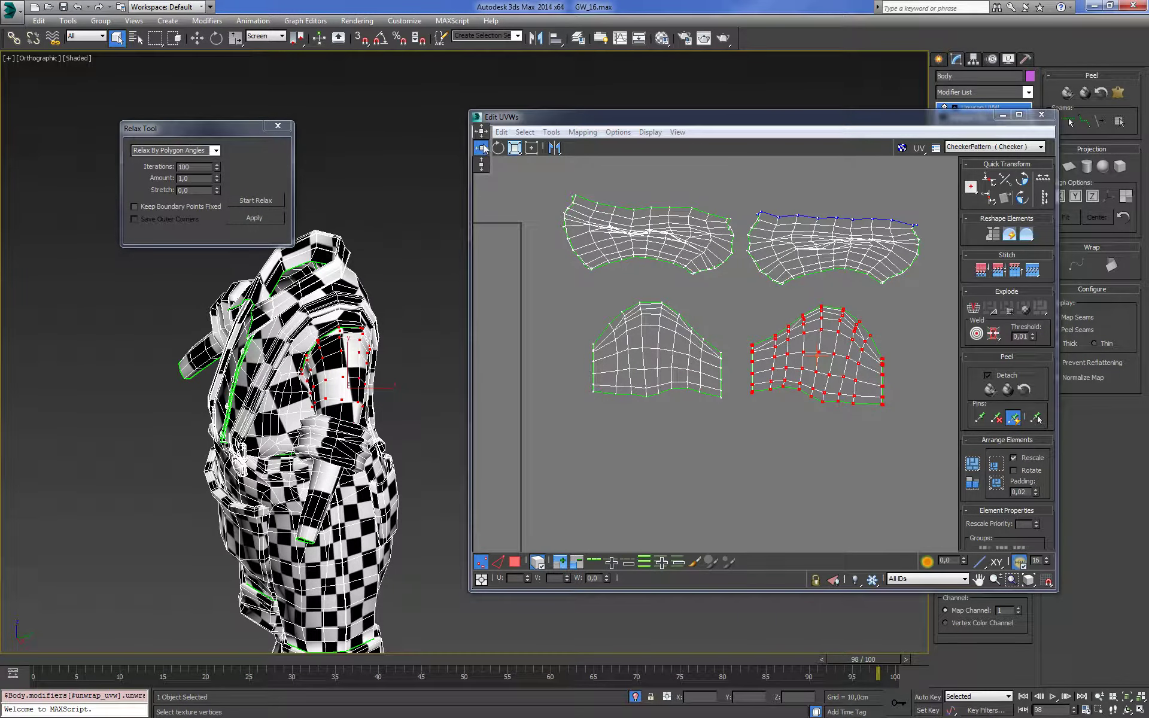
pyautogui.click(482, 148)
pyautogui.scroll(2, 718, 323)
pyautogui.moveTo(766, 359); pyautogui.dragTo(734, 323)
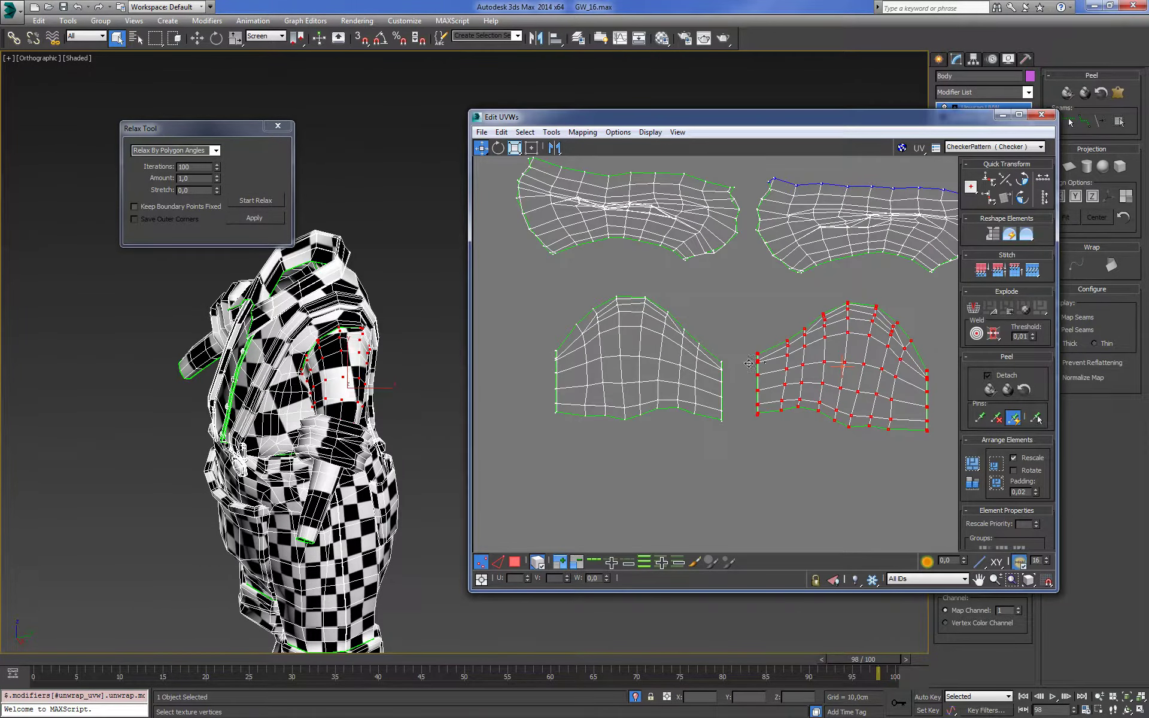
pyautogui.scroll(-3, 731, 318)
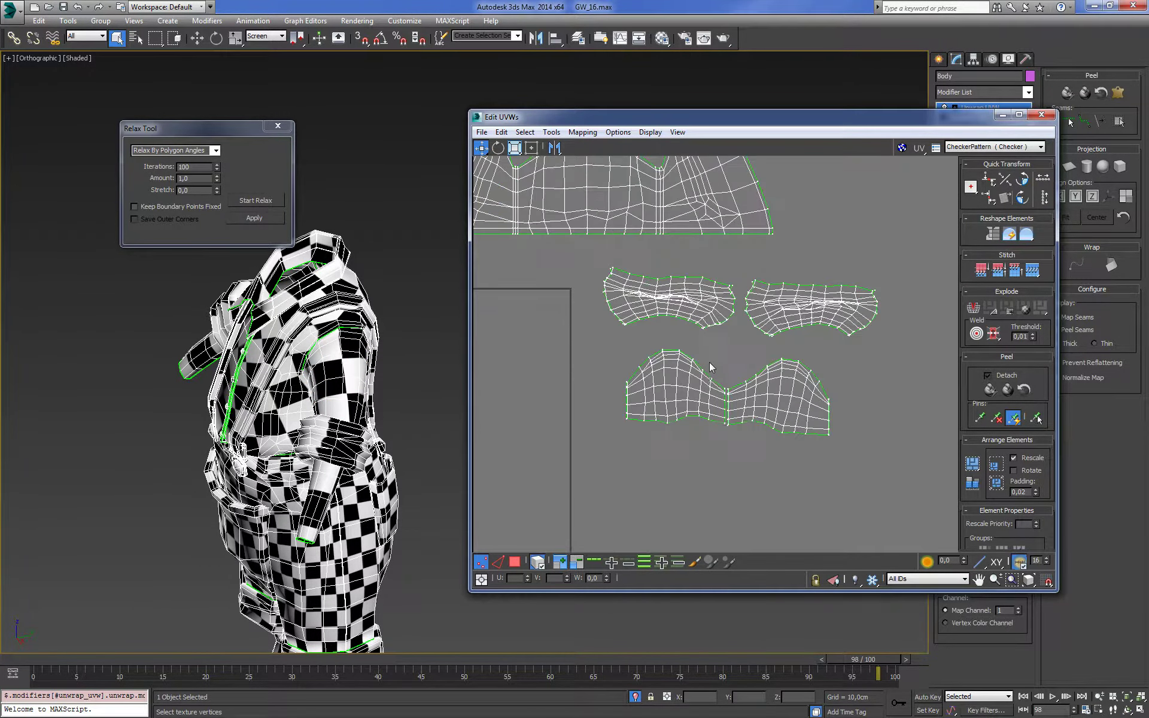
pyautogui.scroll(3, 741, 434)
pyautogui.click(741, 324)
pyautogui.click(777, 323)
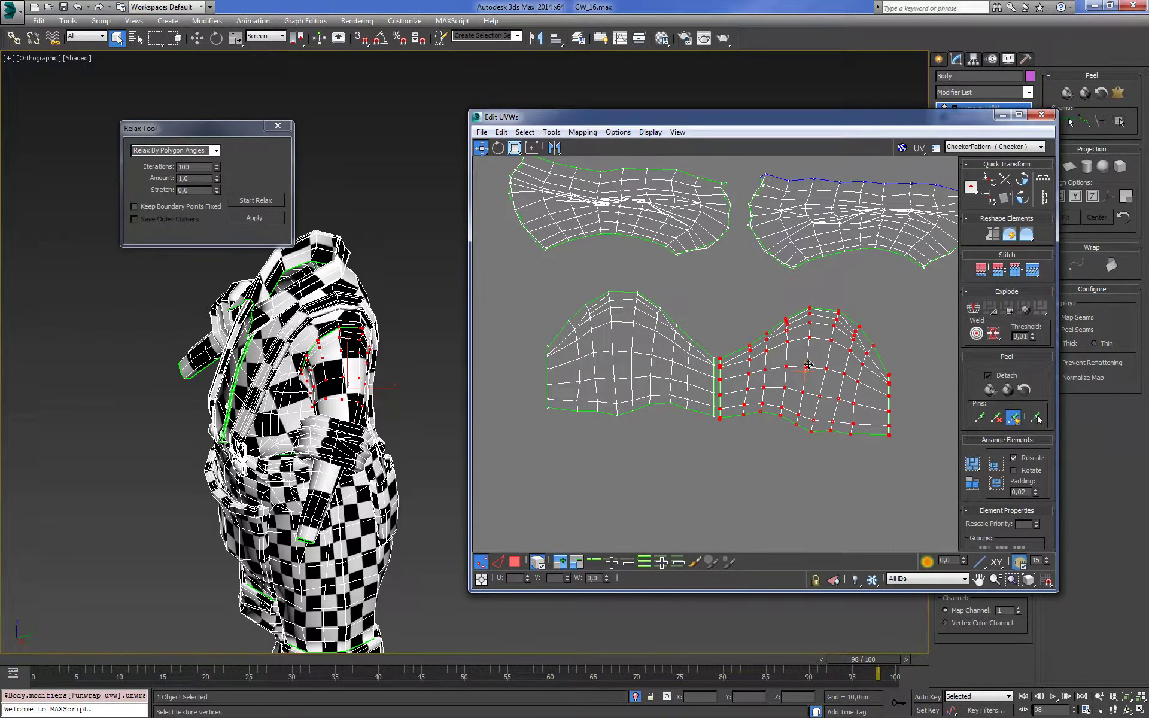
pyautogui.moveTo(688, 307); pyautogui.dragTo(674, 330)
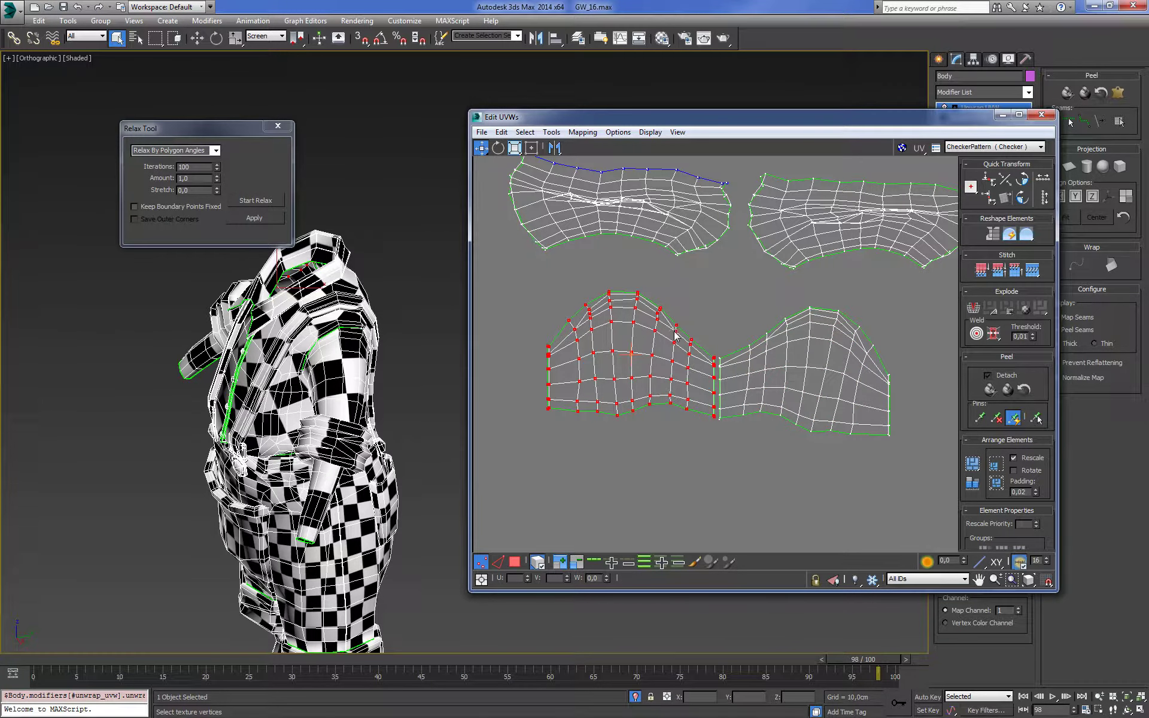
pyautogui.click(703, 302)
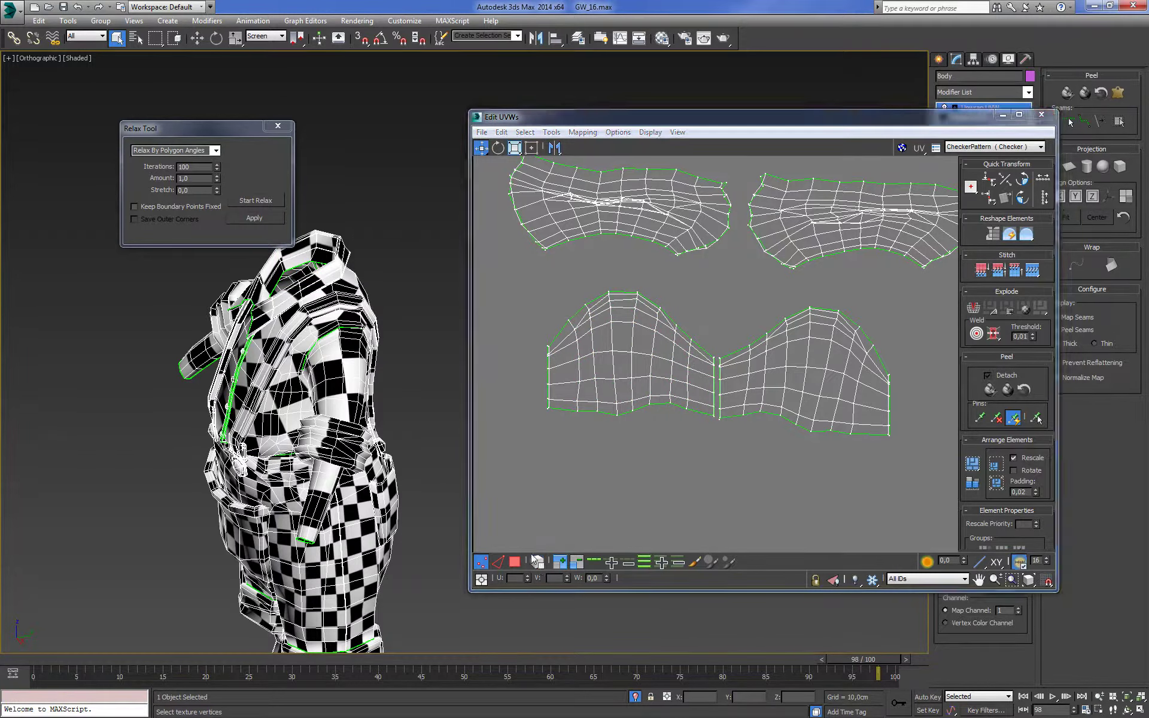
# Align the bottom three pairs of sleeve seam vertices horizontally, one pair at a time
pyautogui.scroll(4, 732, 413)
pyautogui.scroll(5, 683, 454)
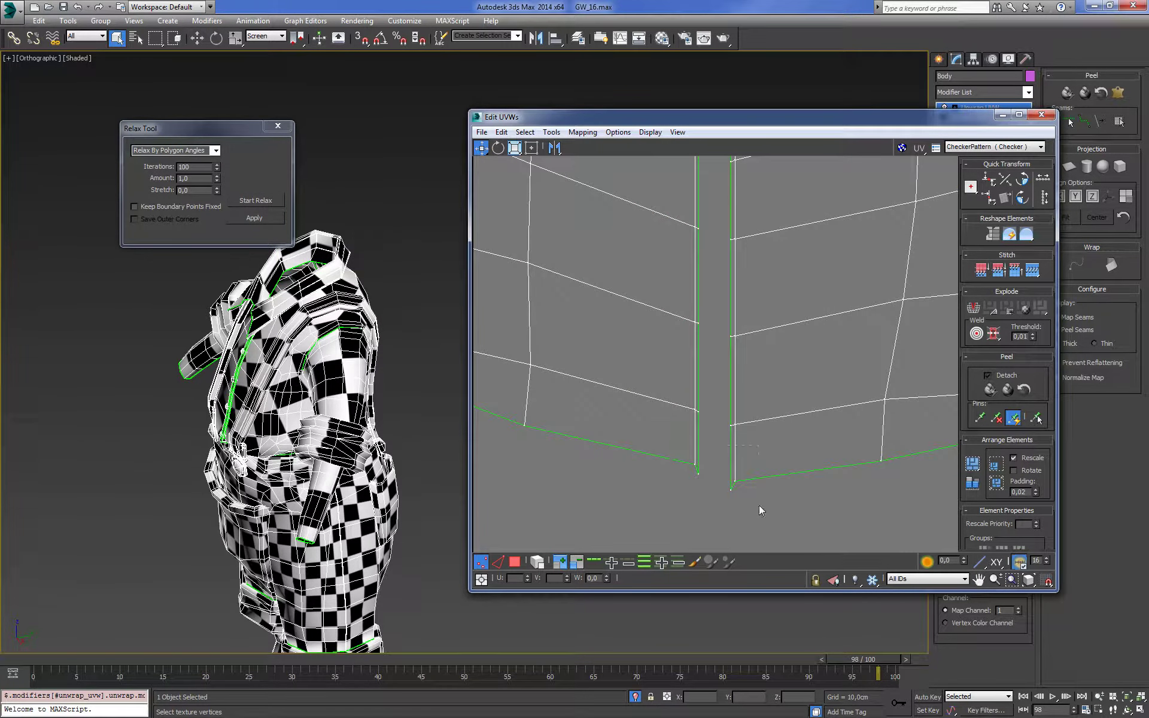
pyautogui.moveTo(758, 510); pyautogui.dragTo(682, 461)
pyautogui.click(988, 179)
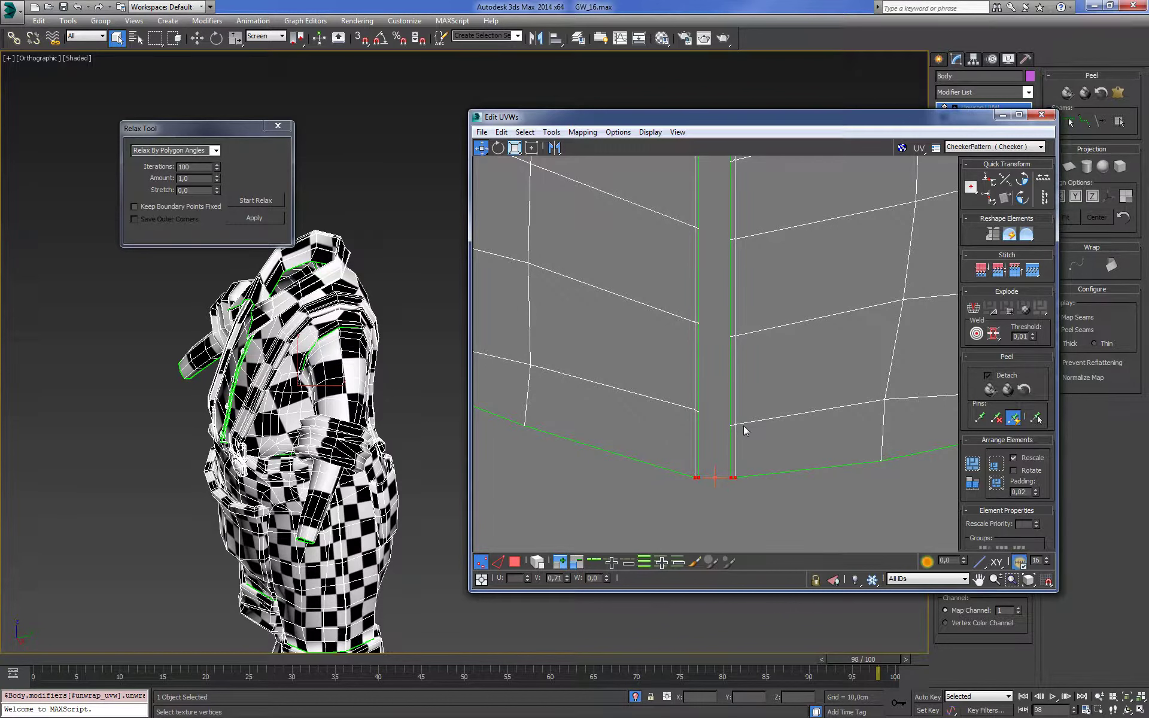
pyautogui.moveTo(744, 430); pyautogui.dragTo(682, 403)
pyautogui.click(988, 179)
pyautogui.moveTo(663, 285); pyautogui.dragTo(808, 344)
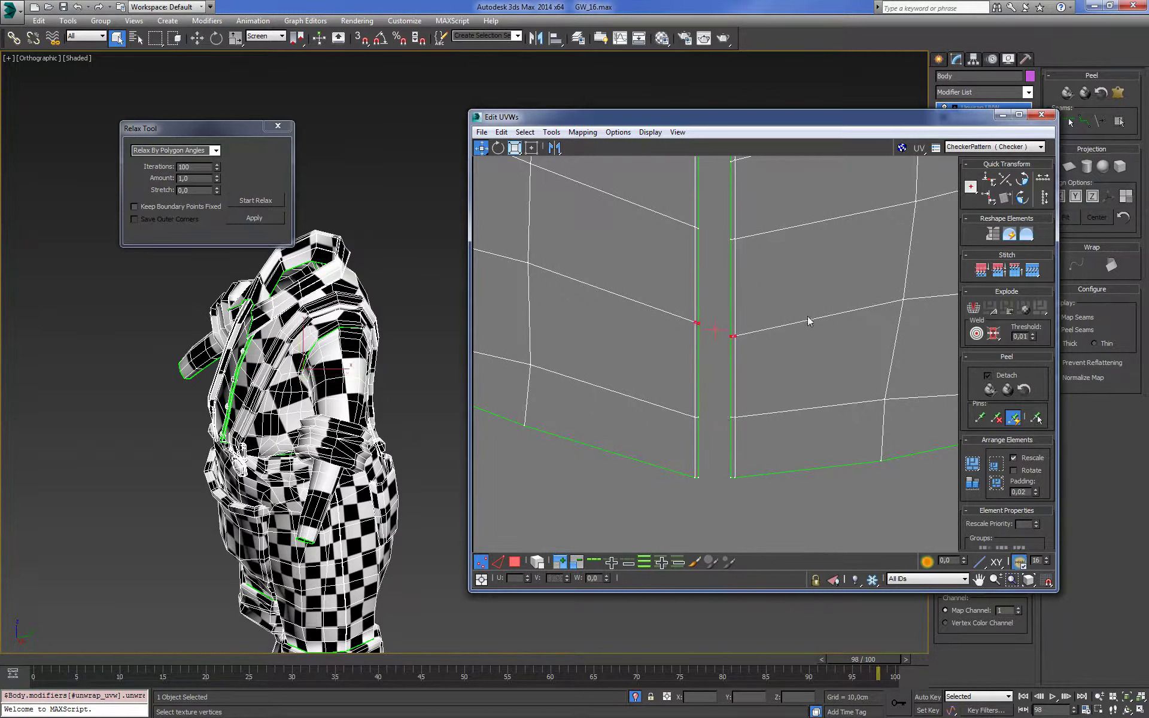
pyautogui.click(974, 189)
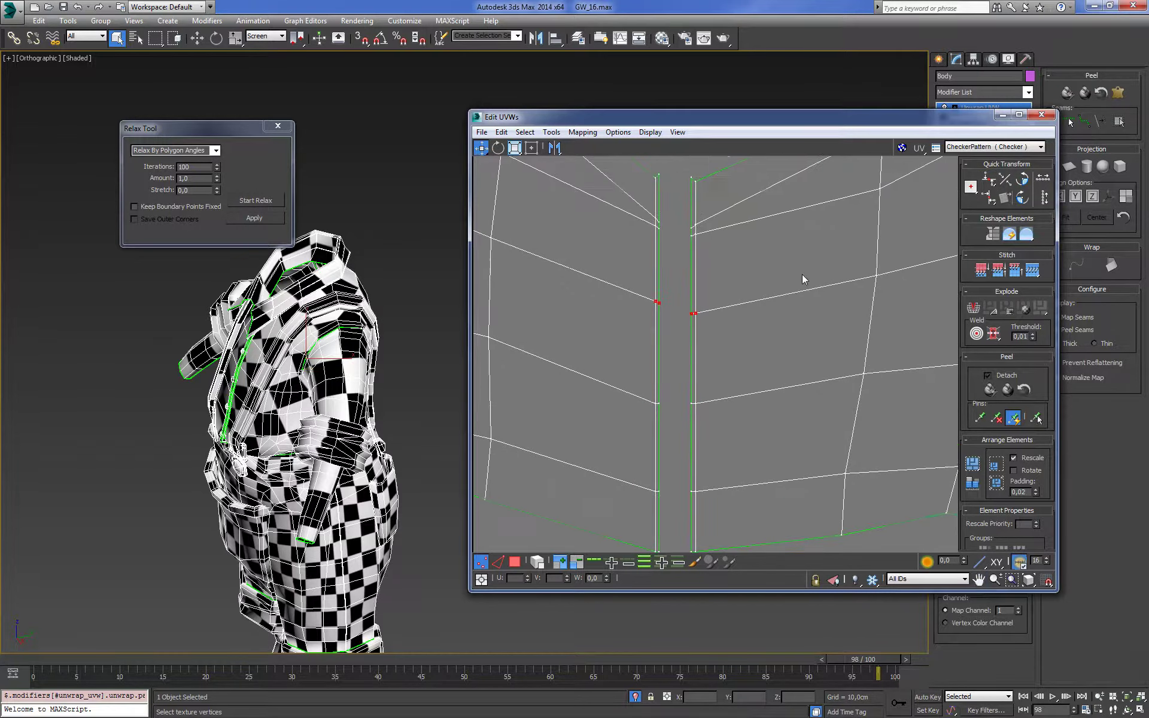
# Level the top seam vertex of the left half with its partner on the right half
pyautogui.moveTo(801, 274); pyautogui.dragTo(787, 299, button='middle')
pyautogui.moveTo(674, 268); pyautogui.dragTo(694, 282)
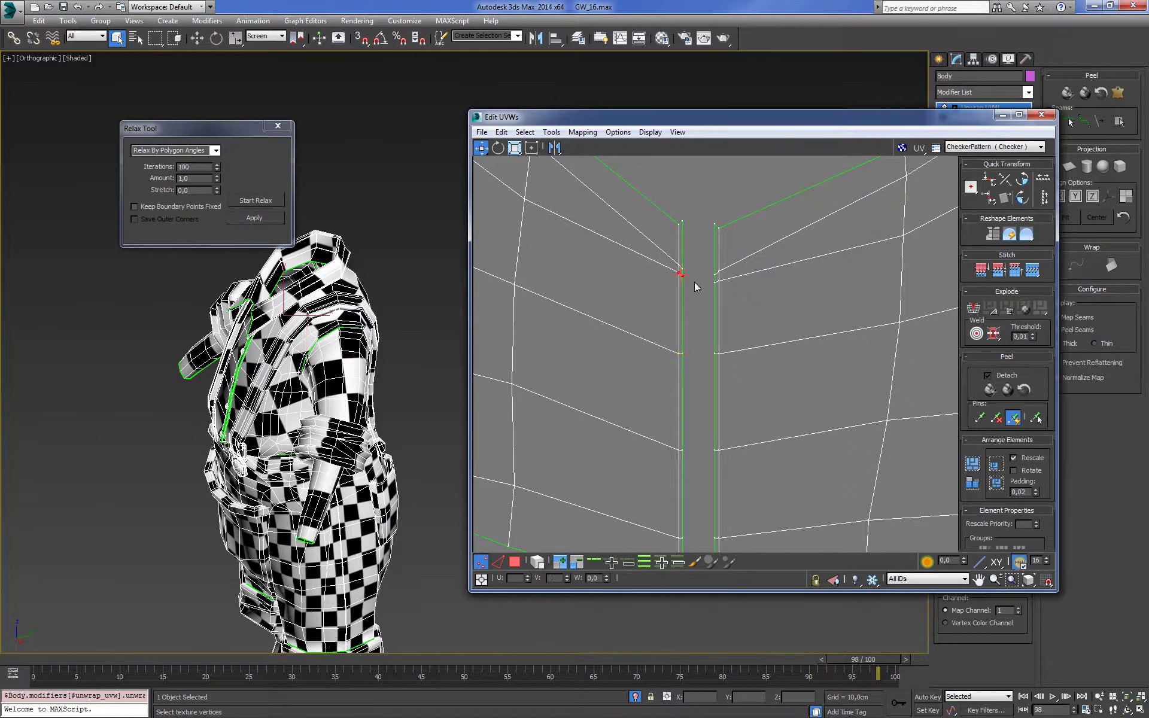
pyautogui.scroll(2, 694, 282)
pyautogui.keyDown('ctrl'); pyautogui.moveTo(763, 298); pyautogui.dragTo(700, 276); pyautogui.keyUp('ctrl')
pyautogui.click(971, 191)
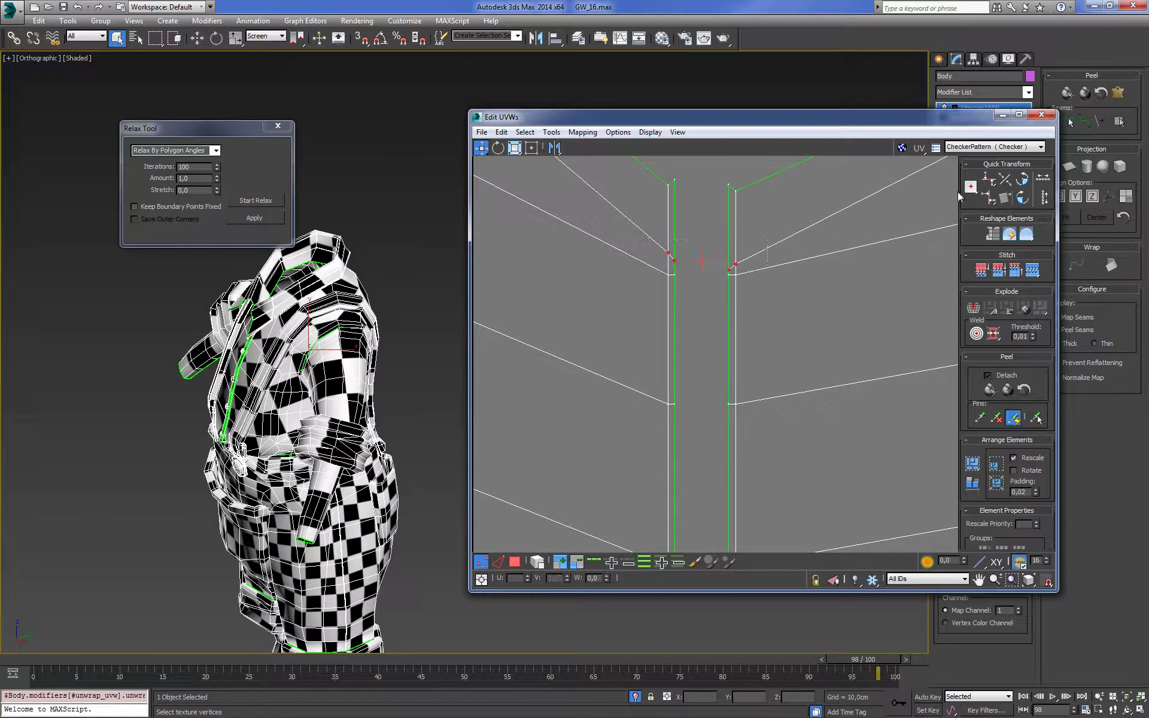
# Bring the left half's outer edge into view and align its bottom corner vertex
pyautogui.moveTo(672, 181); pyautogui.dragTo(689, 233, button='middle')
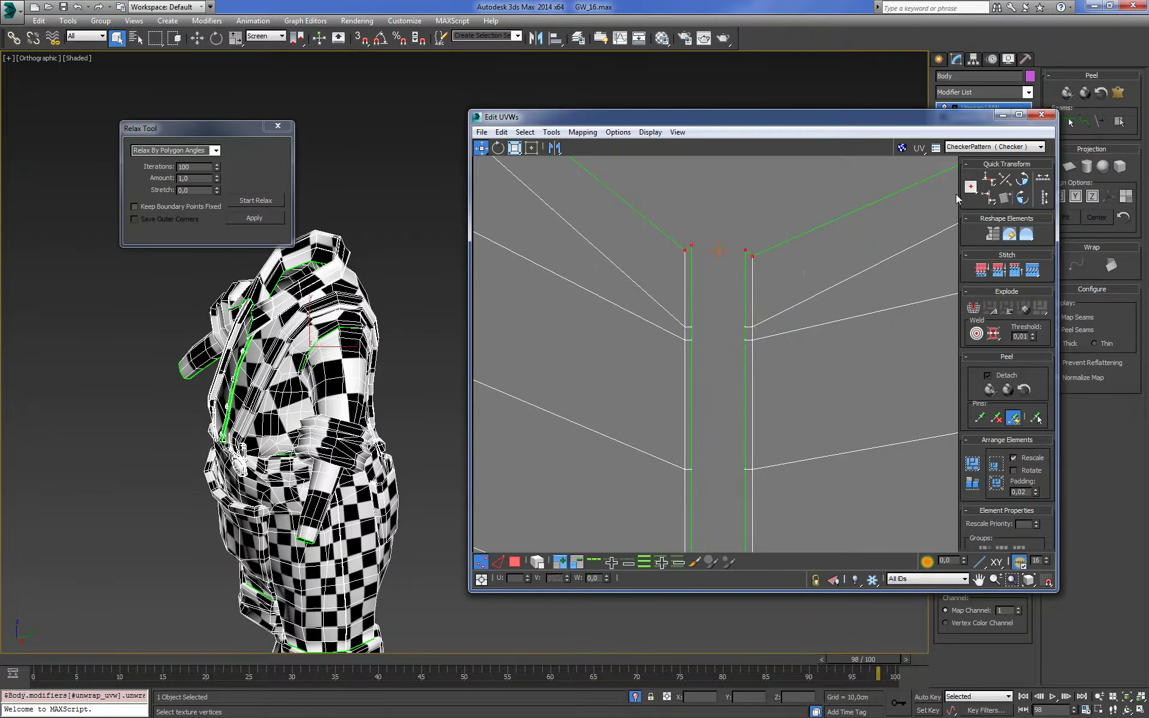
pyautogui.scroll(-2, 764, 287)
pyautogui.scroll(-3, 758, 317)
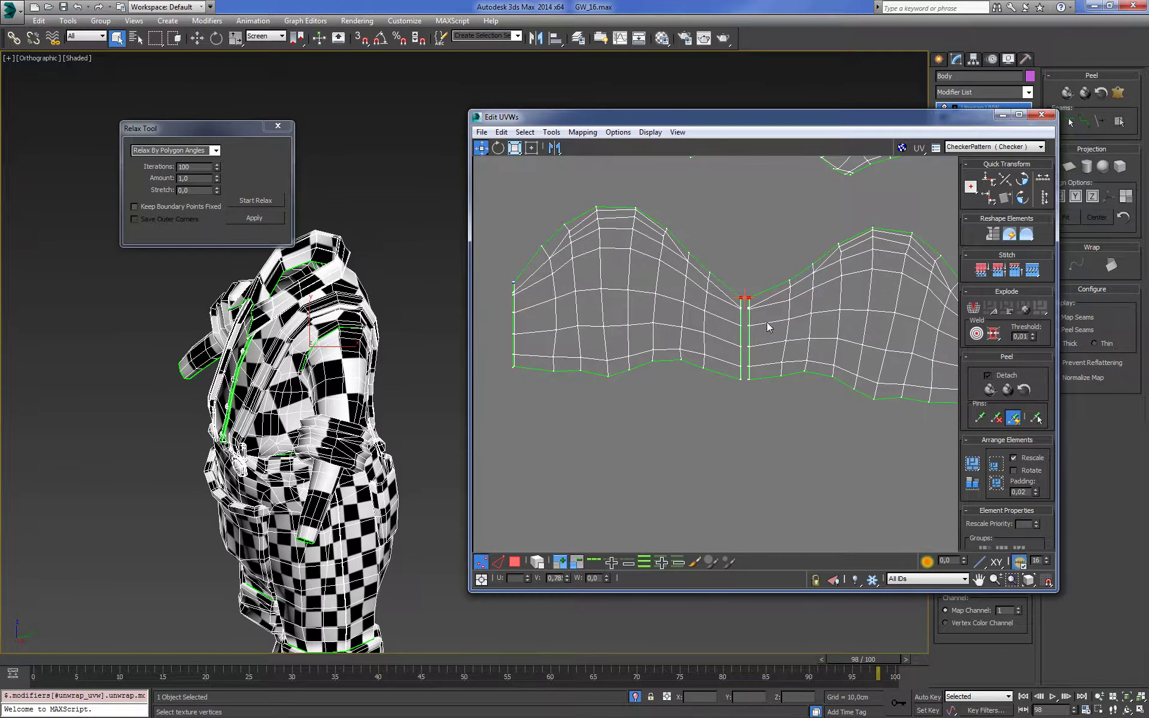
pyautogui.moveTo(793, 319); pyautogui.dragTo(692, 317, button='middle')
pyautogui.moveTo(589, 331); pyautogui.dragTo(721, 330, button='middle')
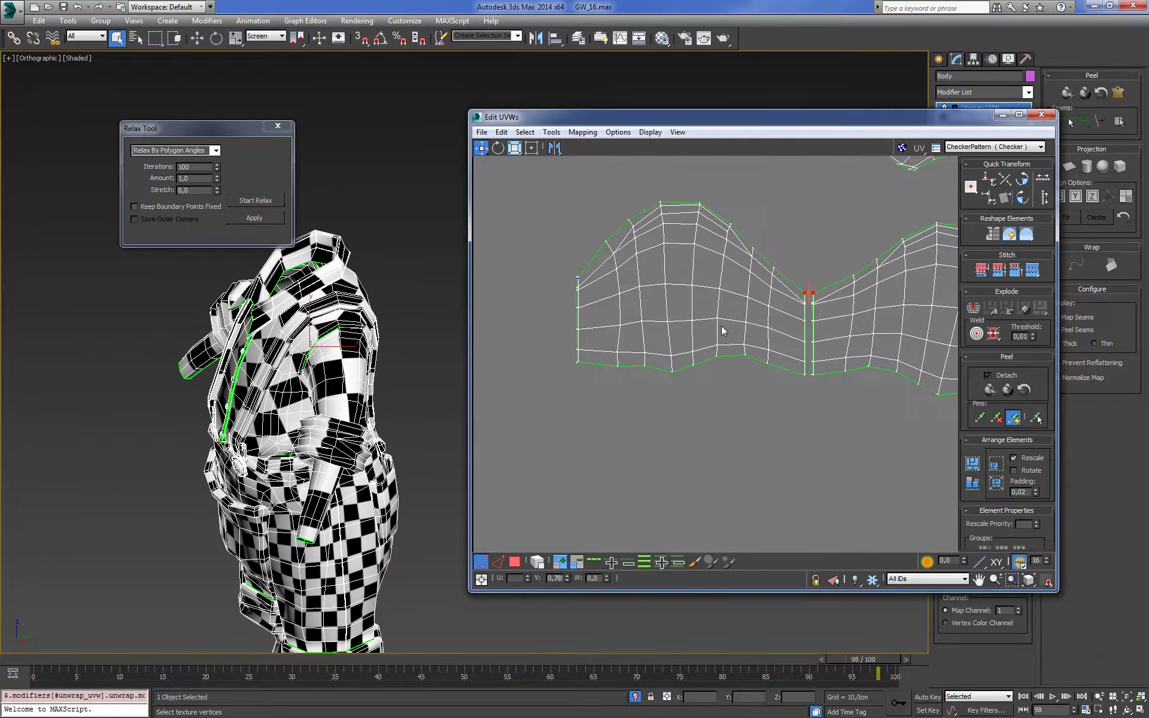
pyautogui.scroll(2, 538, 358)
pyautogui.scroll(-2, 778, 371)
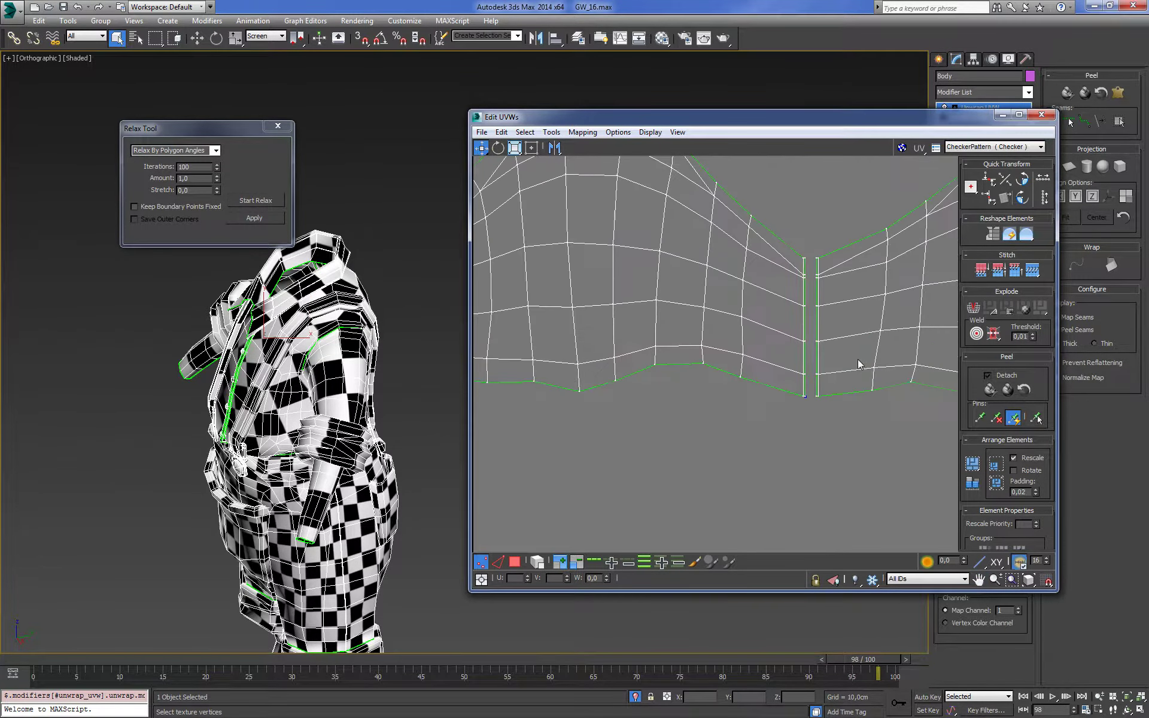
pyautogui.scroll(3, 740, 385)
pyautogui.scroll(2, 739, 384)
pyautogui.click(882, 469)
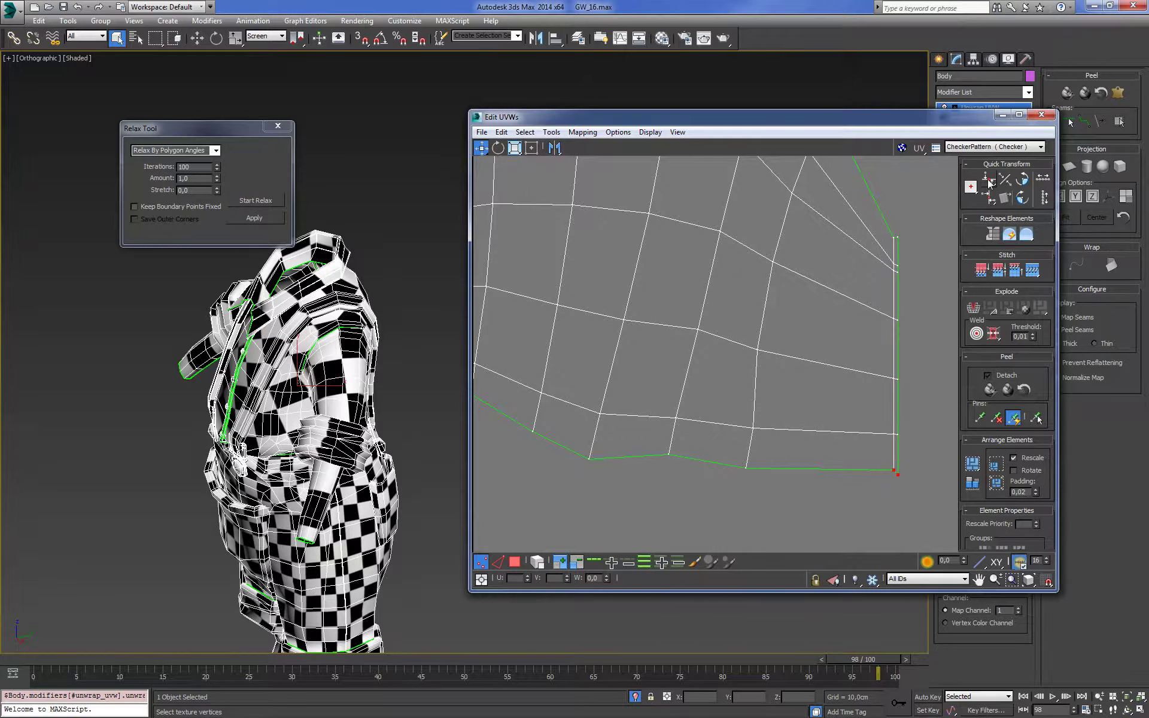
# Align the outer-border corner vertex and outer-edge vertices horizontally
pyautogui.scroll(-3, 622, 431)
pyautogui.scroll(2, 610, 415)
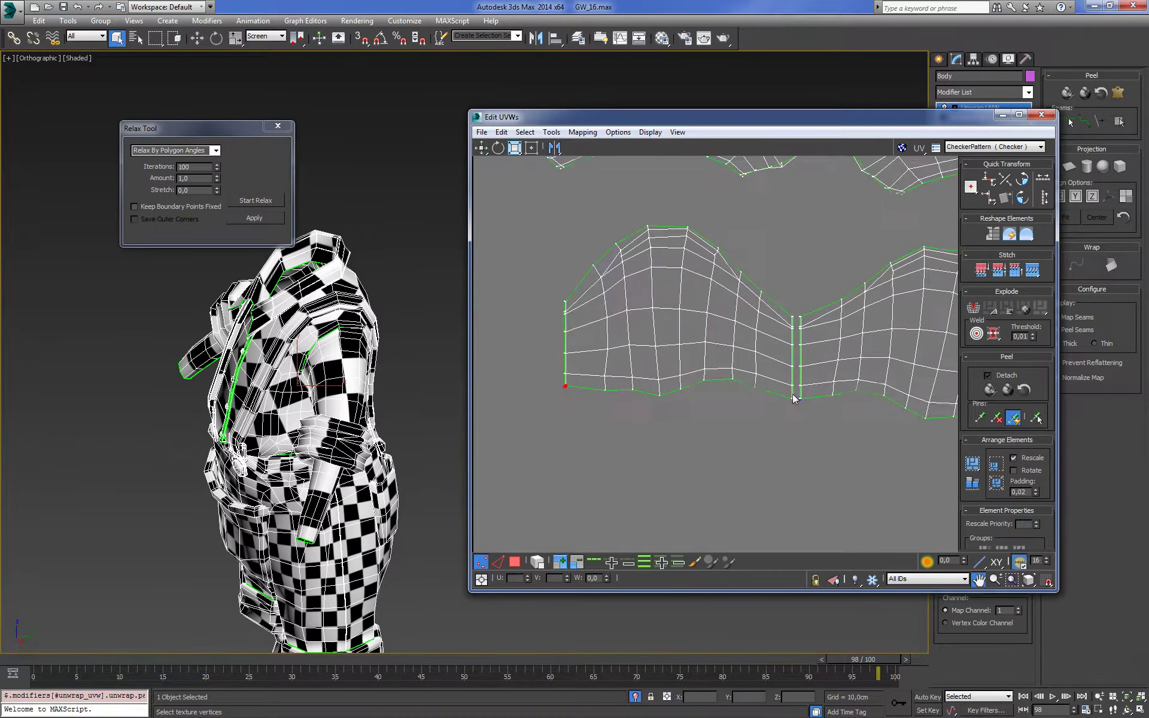
pyautogui.scroll(2, 628, 398)
pyautogui.scroll(2, 575, 361)
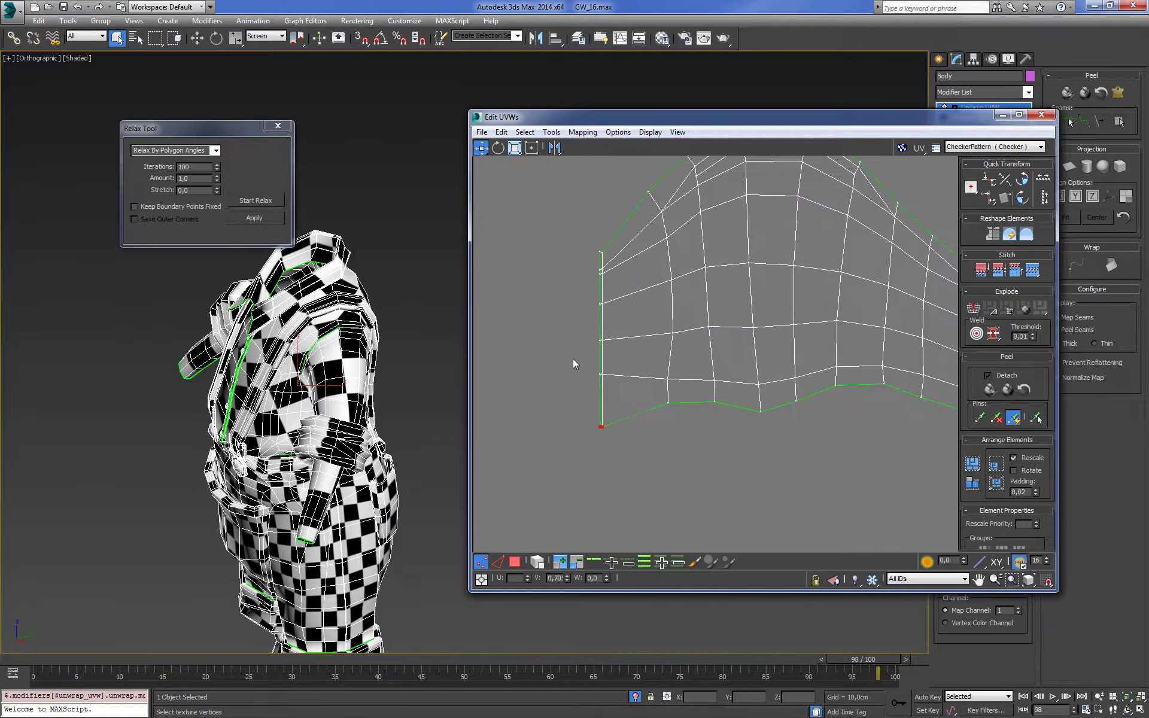
pyautogui.scroll(1, 557, 377)
pyautogui.scroll(-2, 557, 377)
pyautogui.scroll(2, 676, 339)
pyautogui.scroll(2, 676, 339)
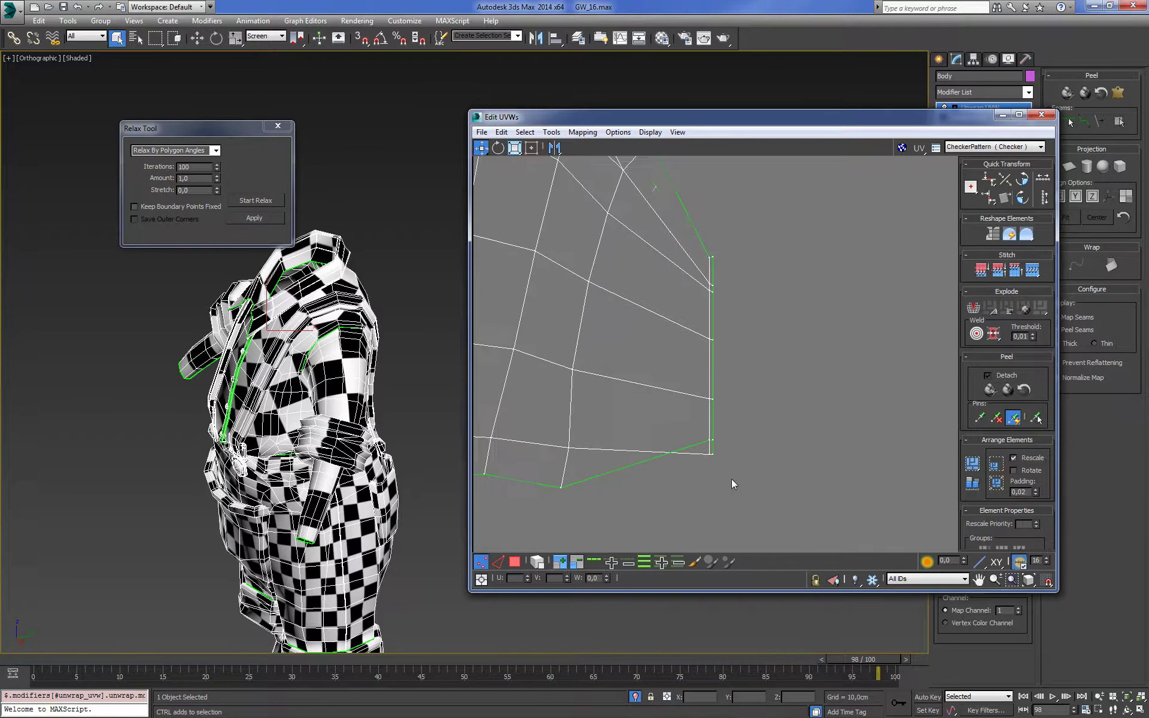
pyautogui.click(710, 453)
pyautogui.moveTo(711, 453); pyautogui.dragTo(711, 398)
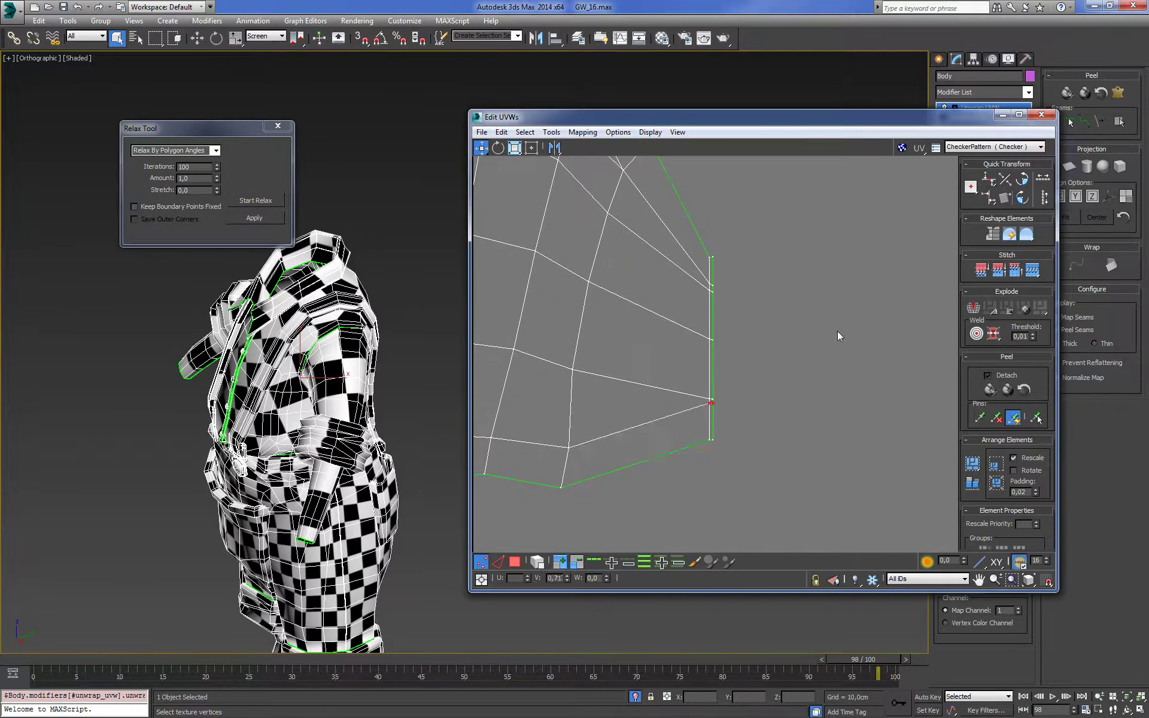
pyautogui.scroll(3, 644, 401)
pyautogui.moveTo(815, 411); pyautogui.dragTo(816, 412)
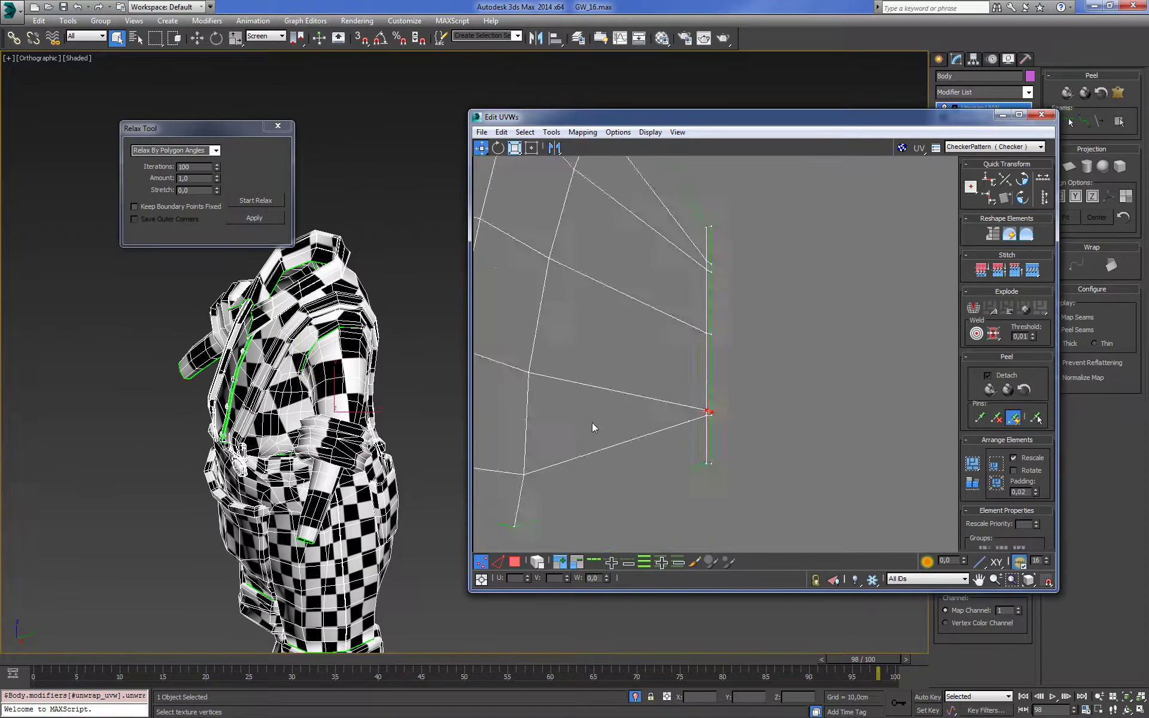
pyautogui.scroll(-3, 592, 426)
pyautogui.scroll(3, 841, 396)
pyautogui.scroll(-3, 636, 389)
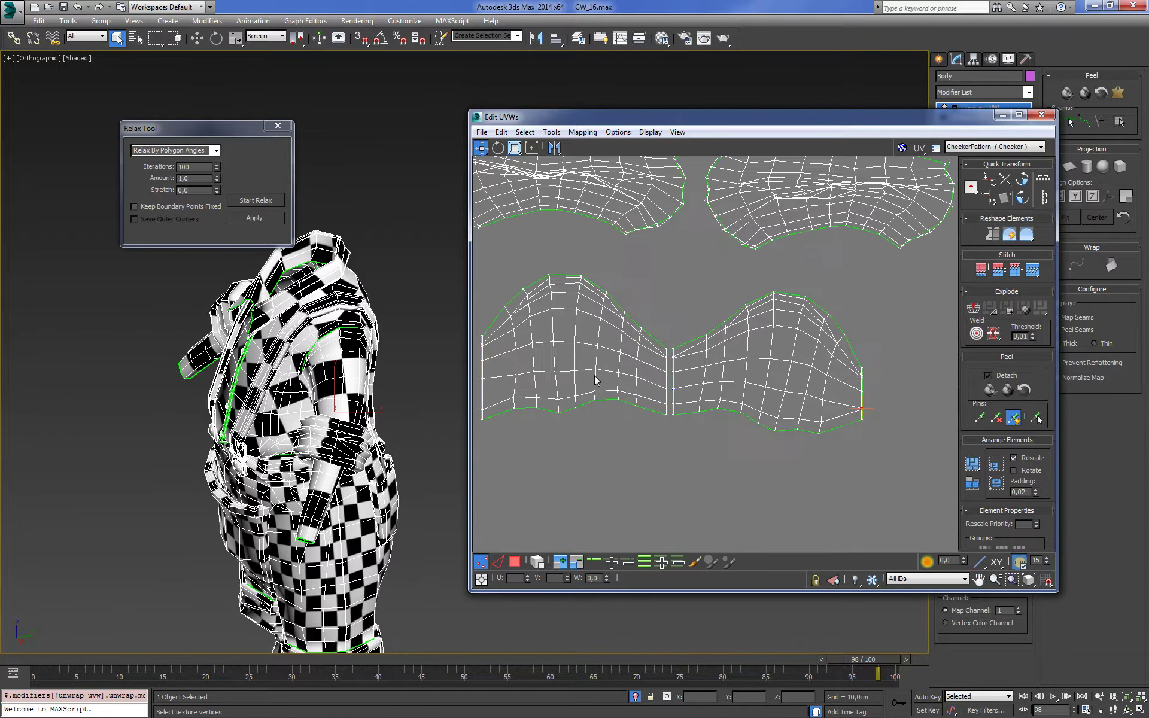
pyautogui.click(988, 179)
# Level the outer seam vertex horizontally with its partner
pyautogui.scroll(2, 553, 380)
pyautogui.scroll(2, 531, 359)
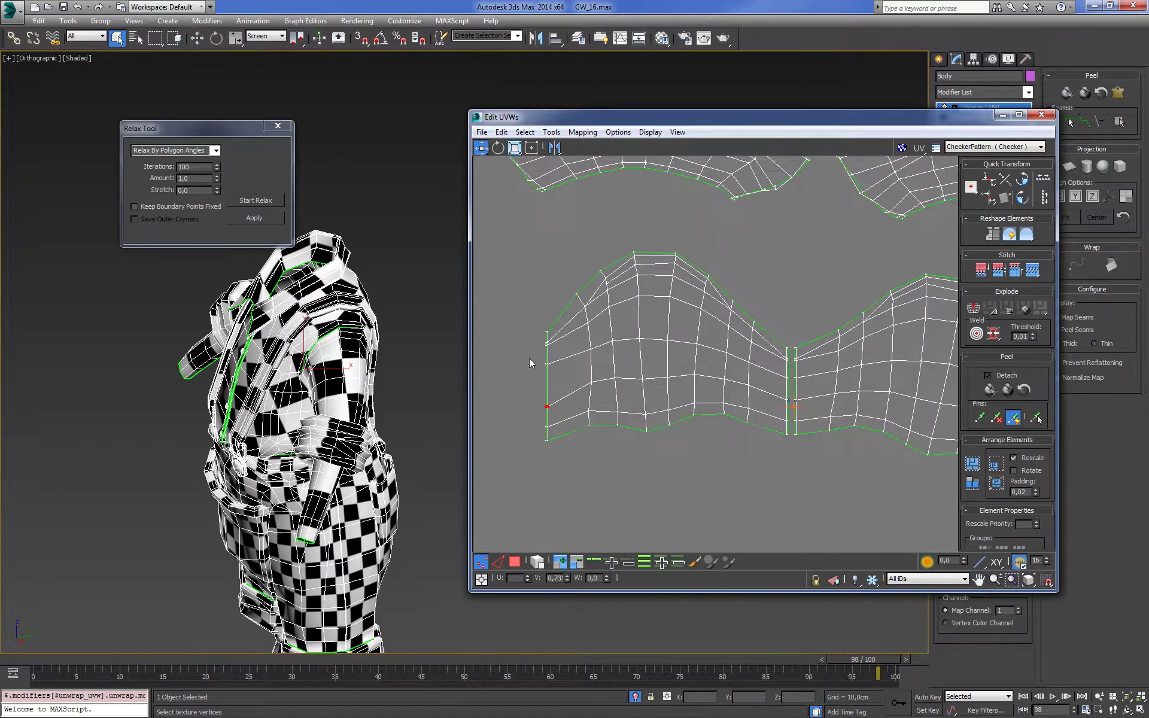
pyautogui.scroll(2, 827, 358)
pyautogui.scroll(2, 827, 357)
pyautogui.scroll(2, 756, 414)
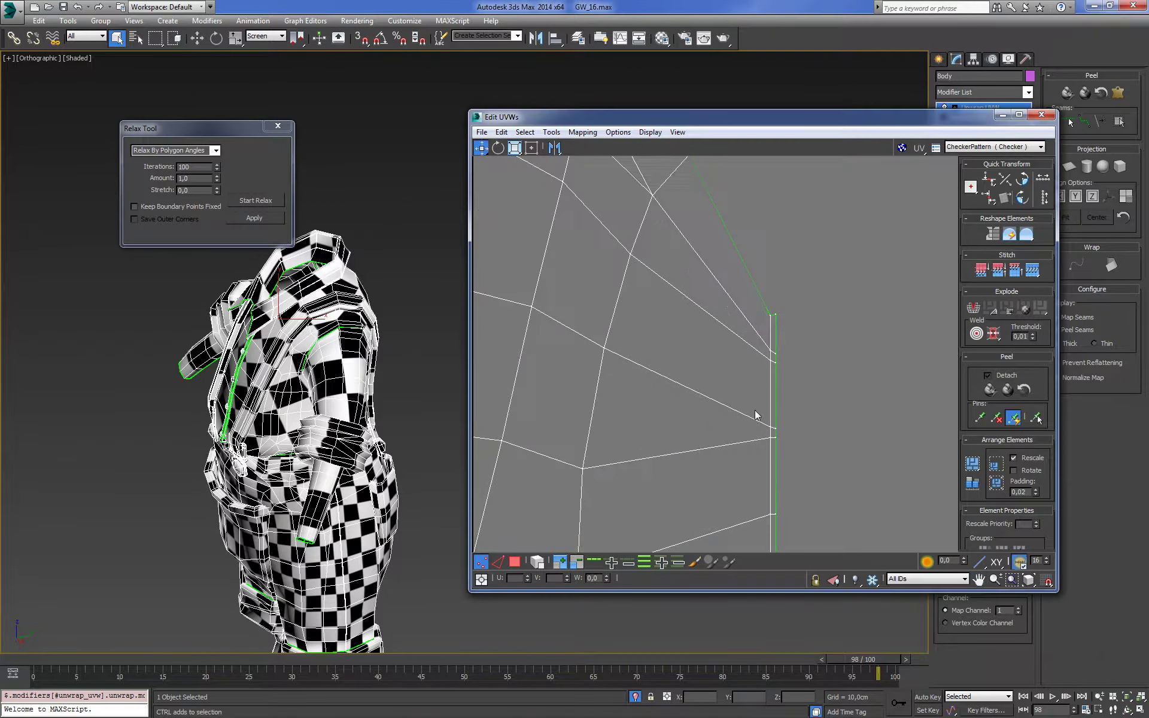
pyautogui.moveTo(745, 408); pyautogui.dragTo(809, 432)
pyautogui.click(988, 179)
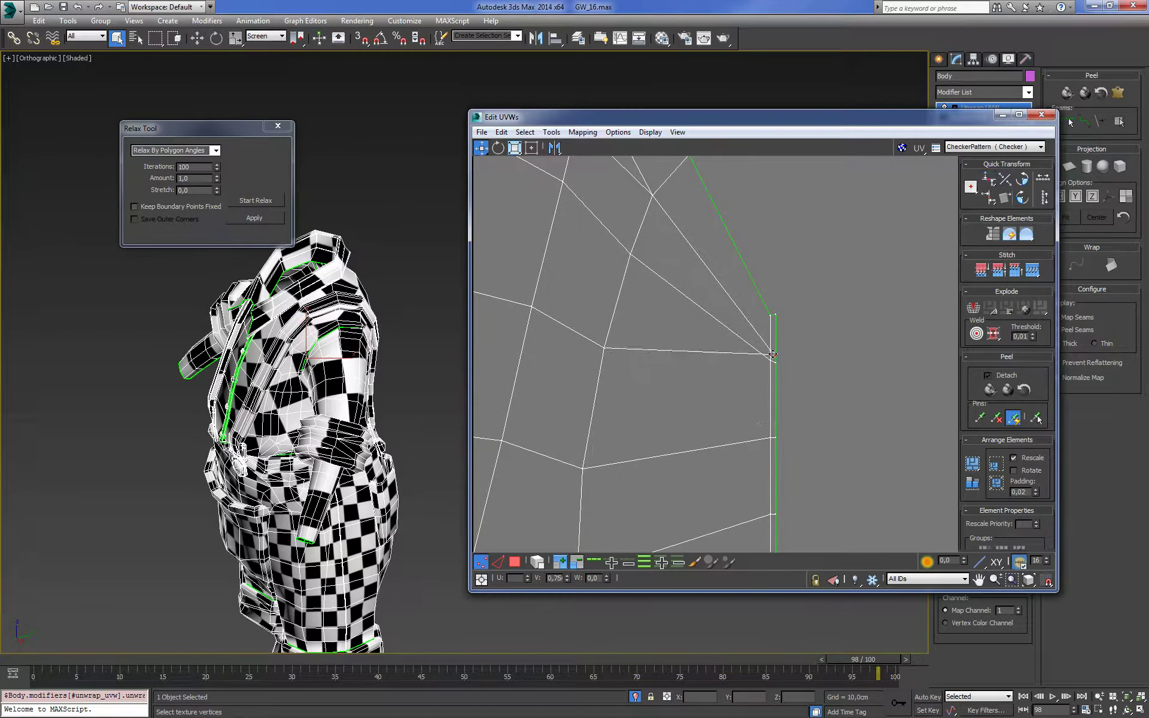
# Widen the UV editor window and align the next two seam vertices horizontally
pyautogui.moveTo(843, 341)
pyautogui.mouseDown(button='middle')
pyautogui.moveTo(762, 387)
pyautogui.moveTo(738, 461)
pyautogui.mouseUp(button='middle')
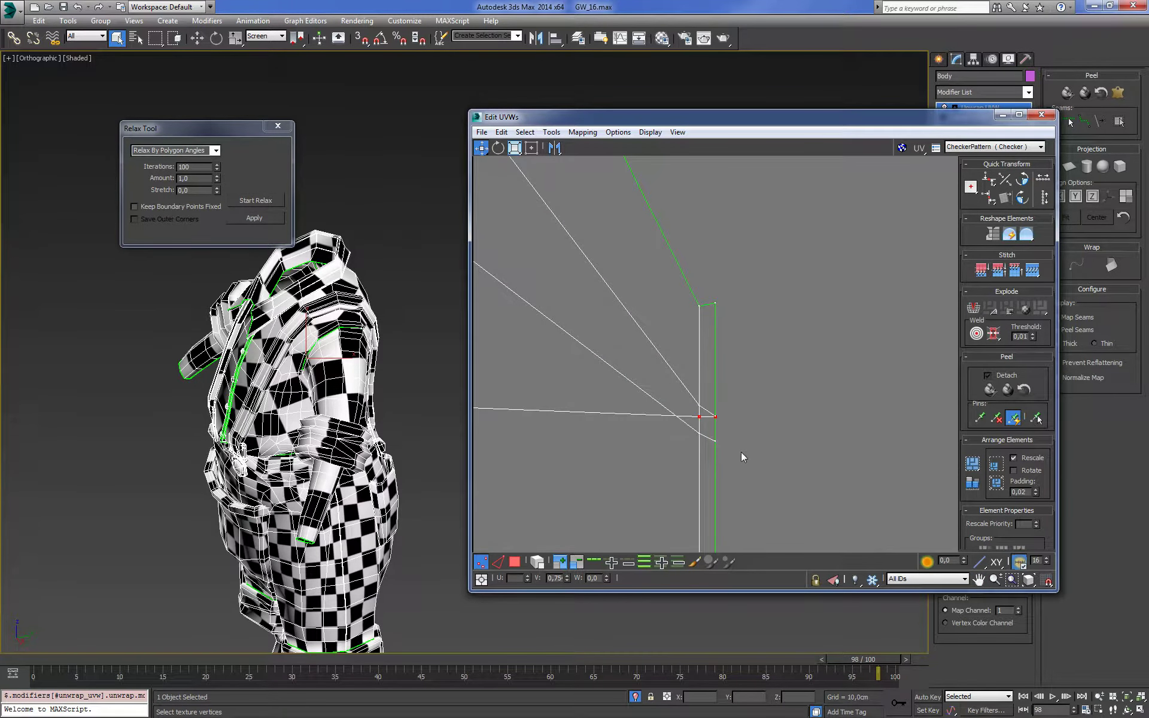
pyautogui.scroll(-3, 741, 457)
pyautogui.scroll(-3, 726, 410)
pyautogui.scroll(3, 726, 411)
pyautogui.scroll(3, 646, 402)
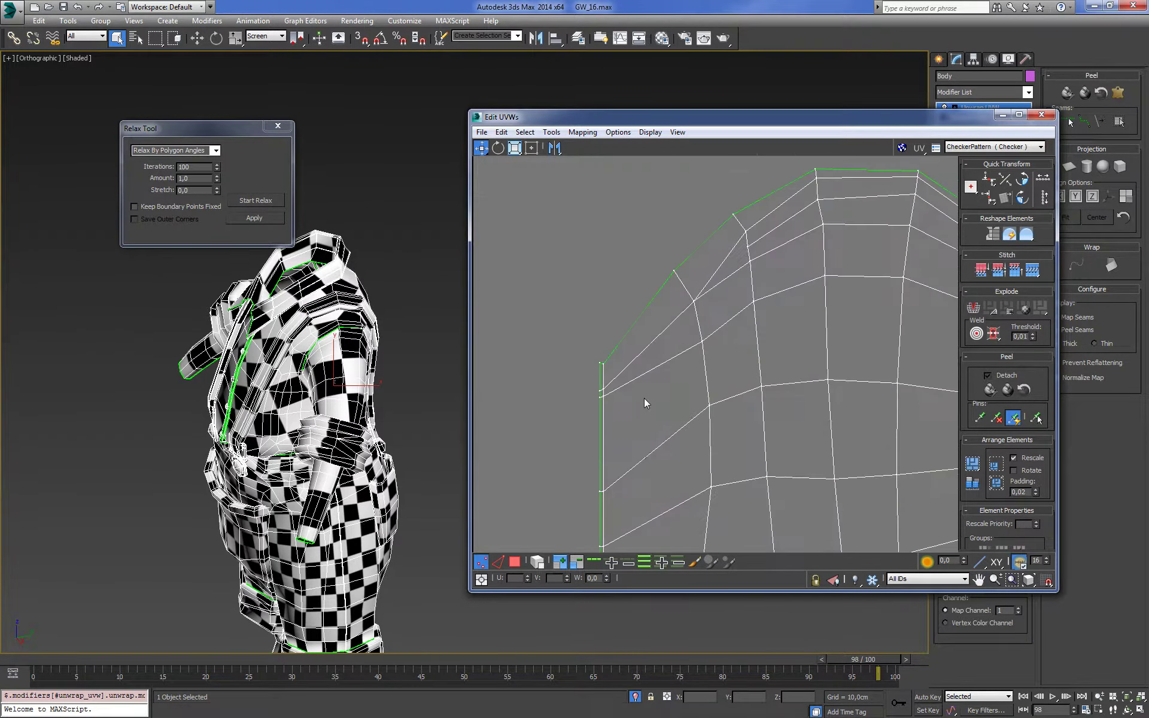
pyautogui.scroll(-2, 688, 388)
pyautogui.scroll(-2, 676, 385)
pyautogui.scroll(1, 599, 377)
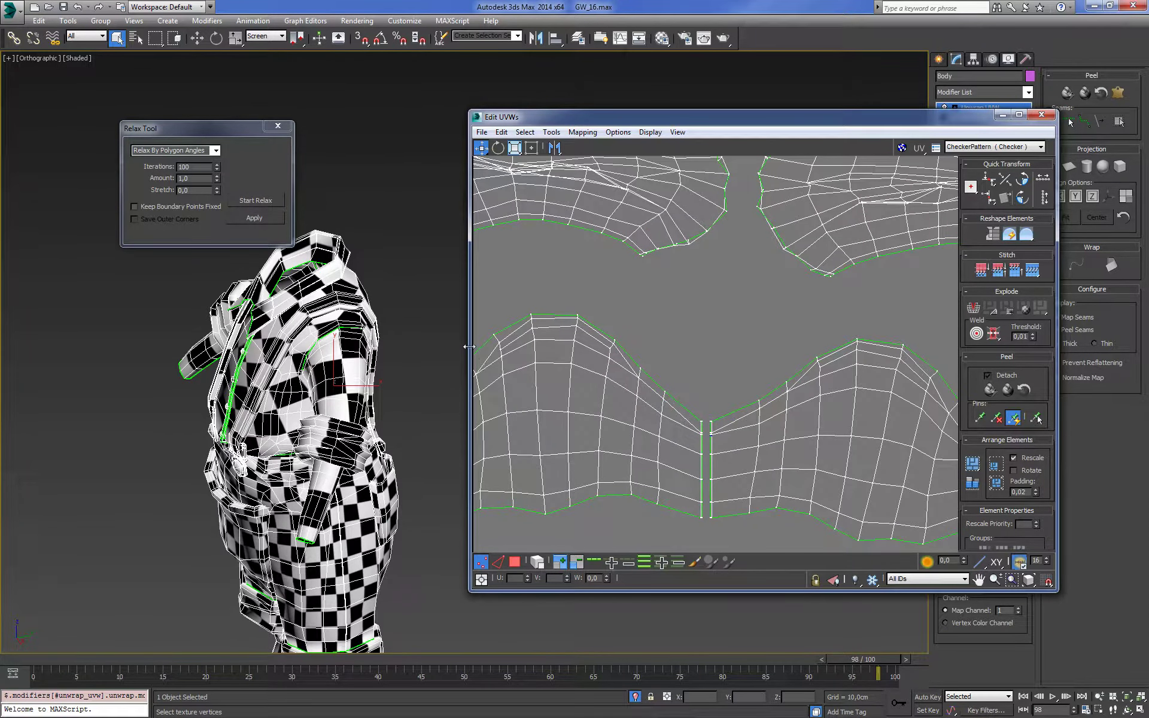
pyautogui.moveTo(468, 346); pyautogui.dragTo(290, 345)
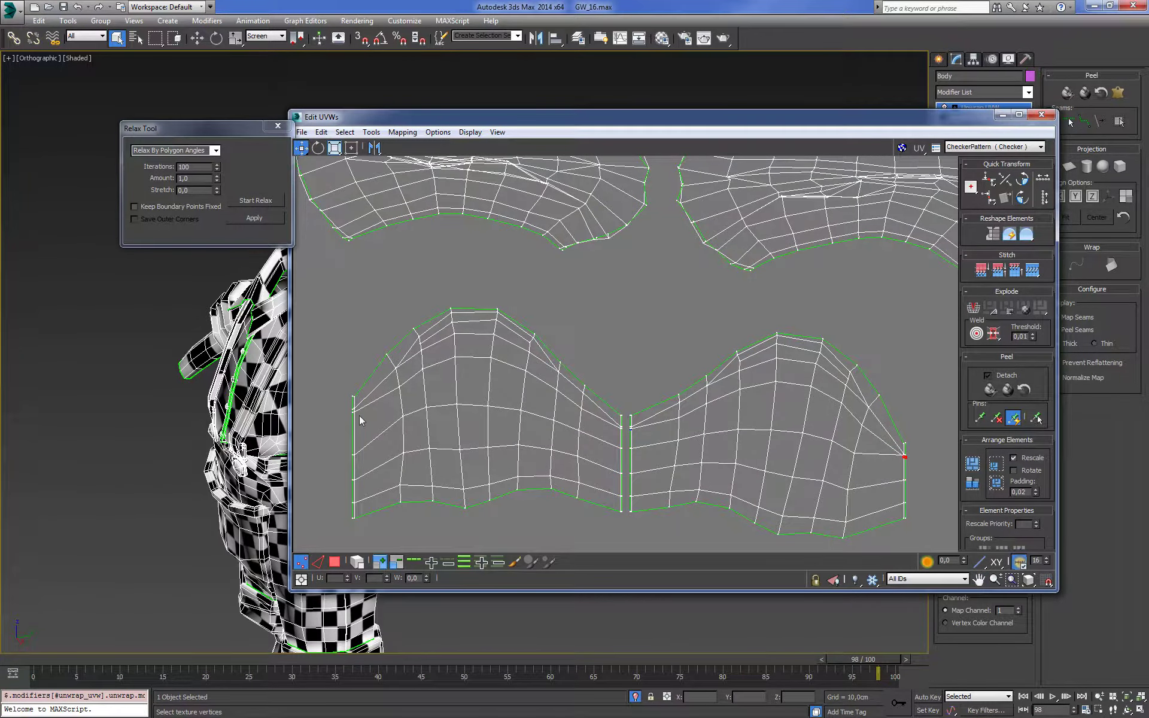
pyautogui.scroll(3, 359, 416)
pyautogui.scroll(3, 556, 395)
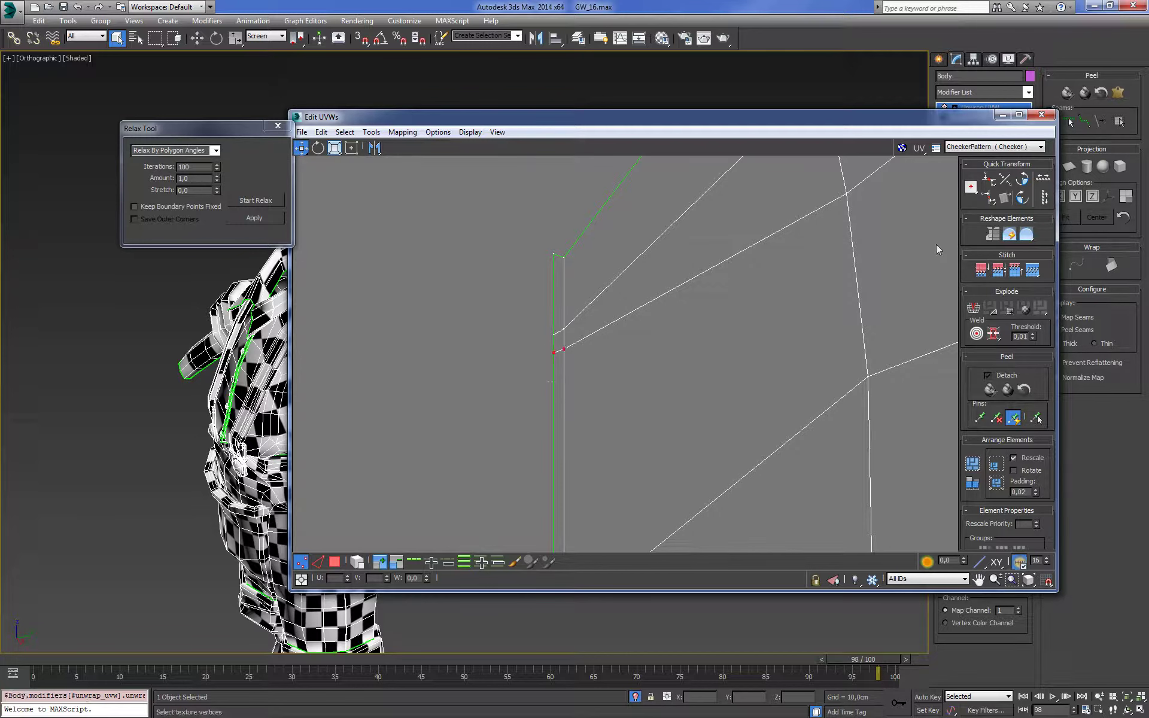
pyautogui.click(989, 179)
# Align the two top vertices of the right edge horizontally
pyautogui.scroll(-5, 538, 350)
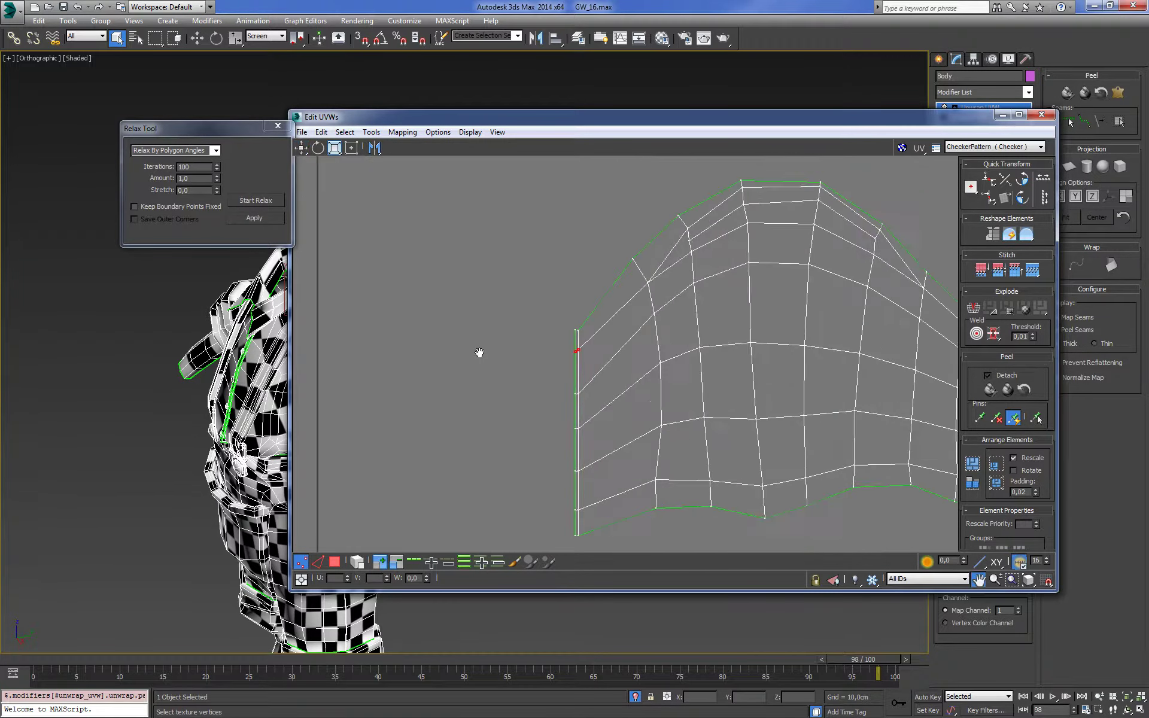
pyautogui.scroll(2, 419, 323)
pyautogui.scroll(-1, 599, 335)
pyautogui.scroll(5, 688, 371)
pyautogui.scroll(2, 682, 389)
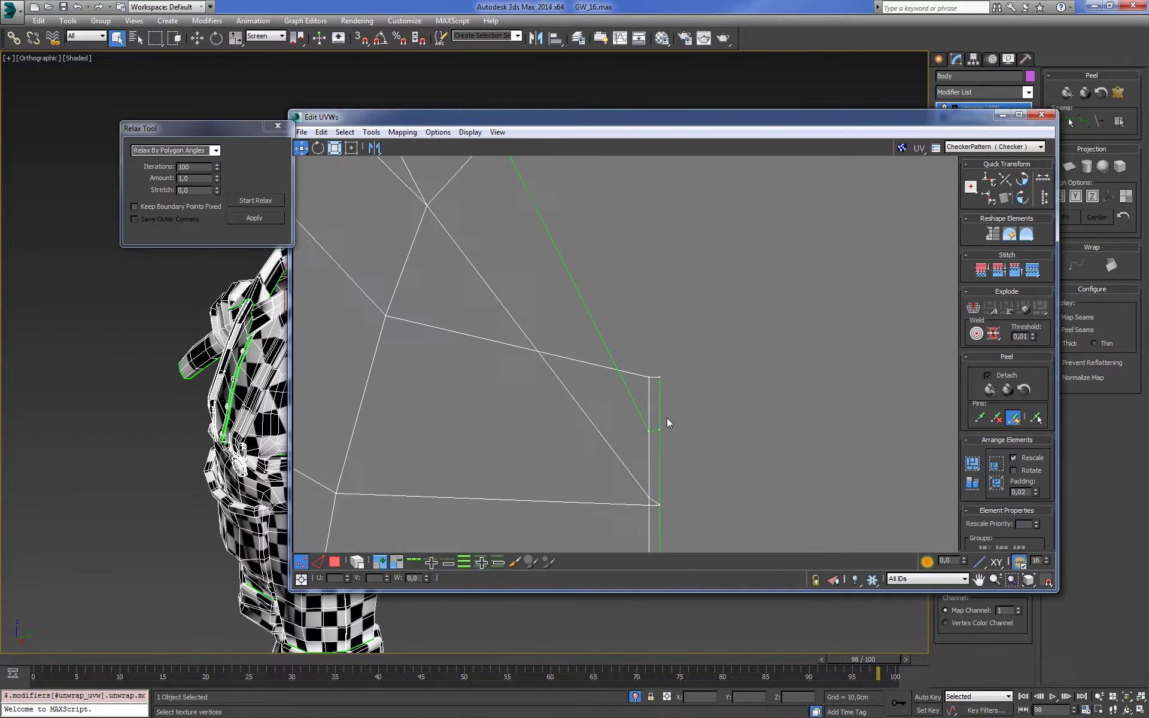
pyautogui.moveTo(643, 362); pyautogui.dragTo(667, 389)
pyautogui.click(988, 178)
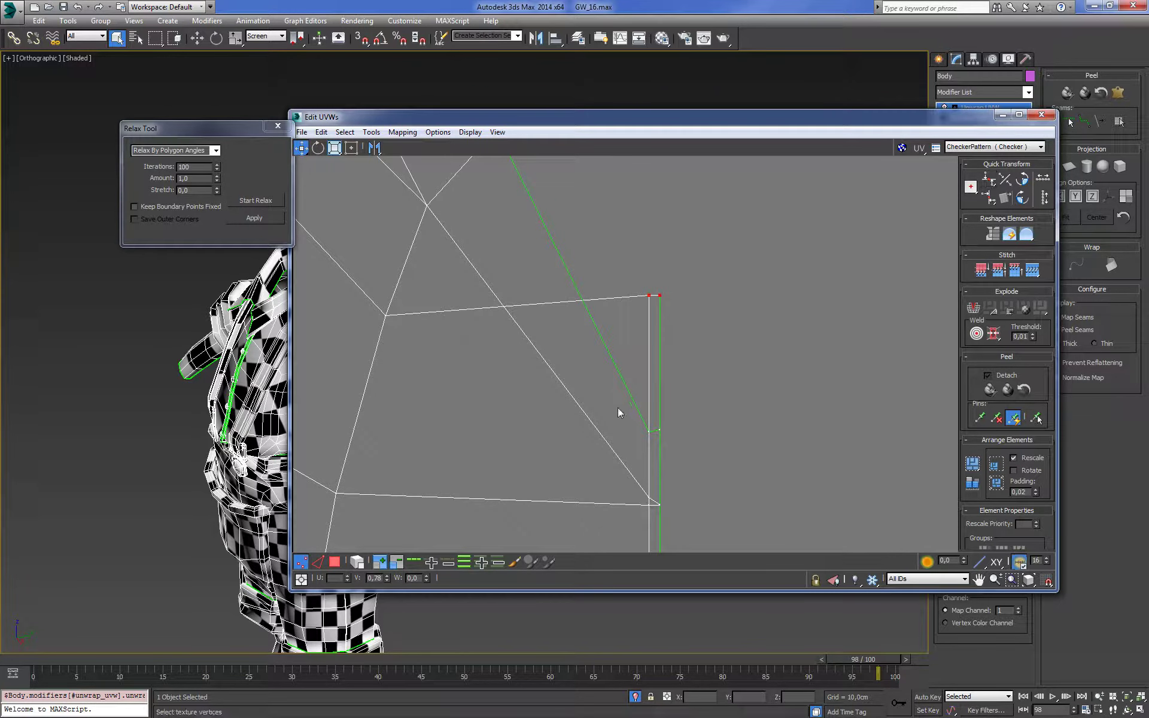
# Undo the last change and move the top seam vertices down onto the next row
pyautogui.scroll(-5, 598, 406)
pyautogui.scroll(4, 594, 388)
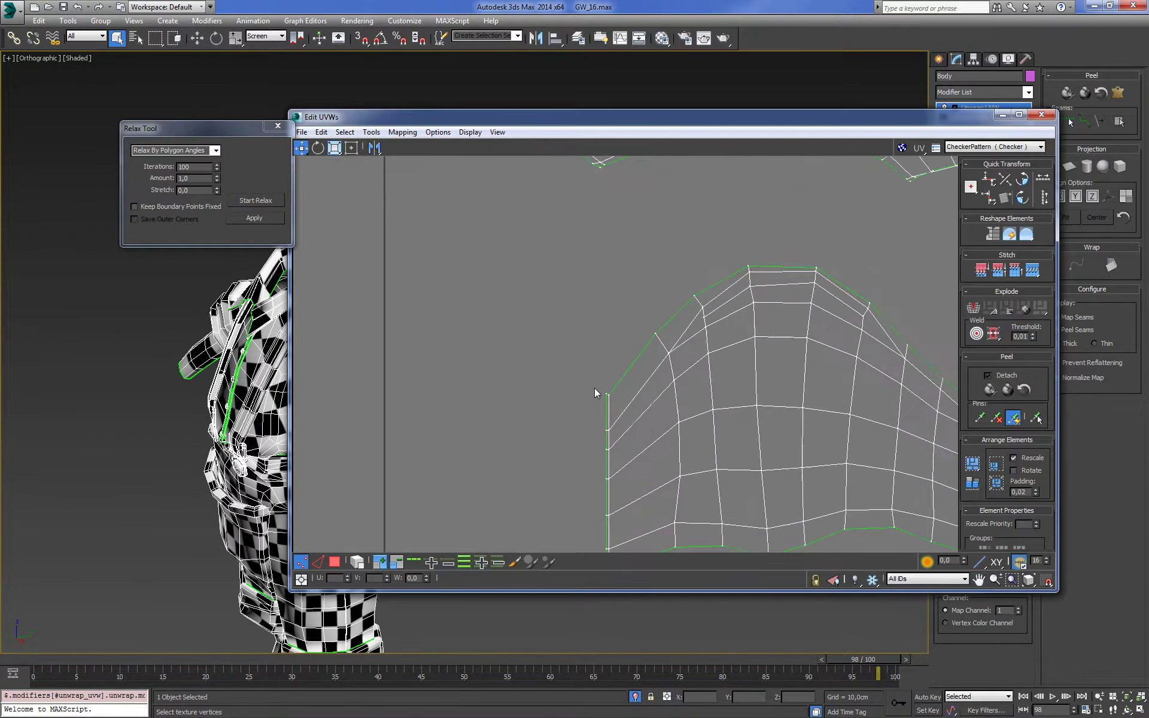
pyautogui.scroll(2, 589, 383)
pyautogui.hotkey('ctrl', 'z')
pyautogui.moveTo(791, 343); pyautogui.dragTo(652, 337, button='middle')
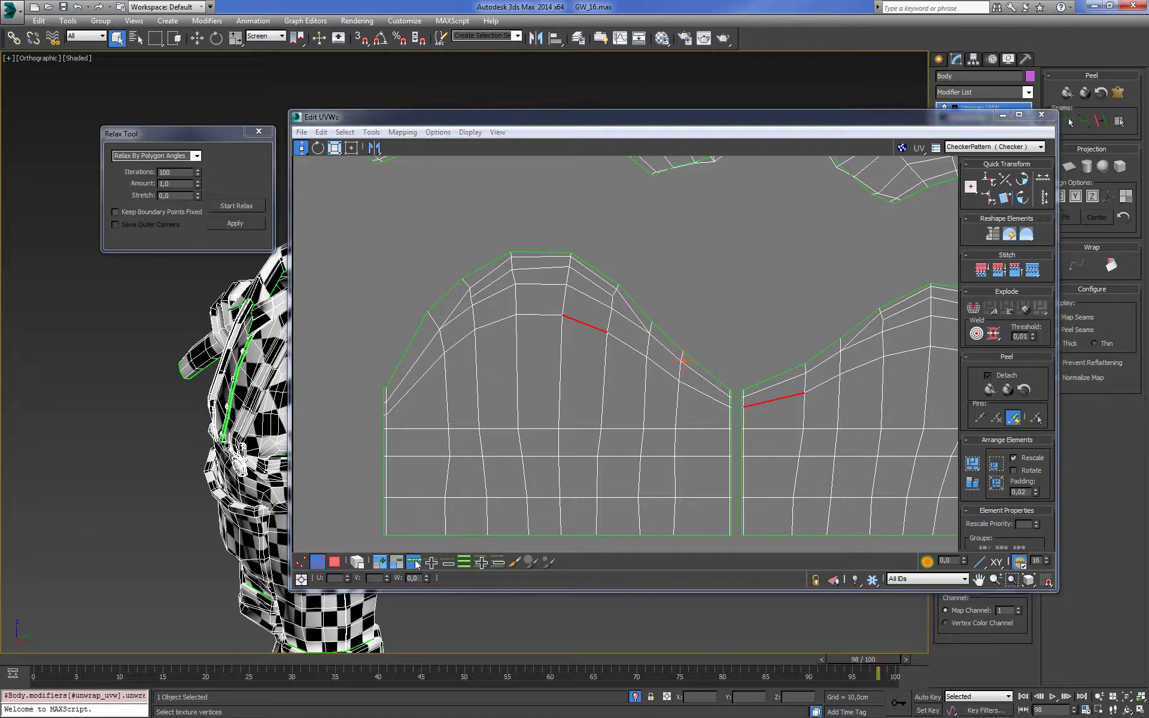
# Straighten the currently selected edge loop with Align Horizontal
pyautogui.click(989, 179)
pyautogui.moveTo(600, 369)
pyautogui.mouseDown(button='middle')
pyautogui.moveTo(601, 407)
pyautogui.moveTo(621, 353)
pyautogui.mouseUp(button='middle')
pyautogui.scroll(-3, 628, 392)
pyautogui.scroll(3, 621, 353)
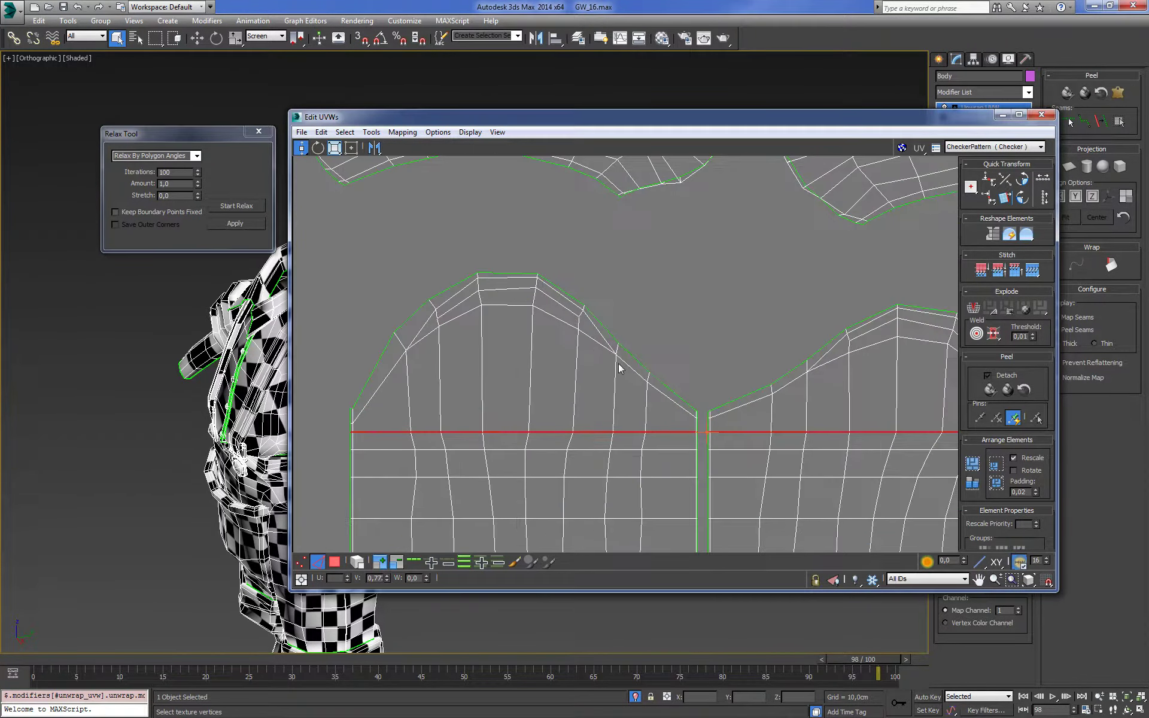
# Select the upper curved edges across both sleeve halves, align them horizontally, and lower the row
pyautogui.click(628, 366)
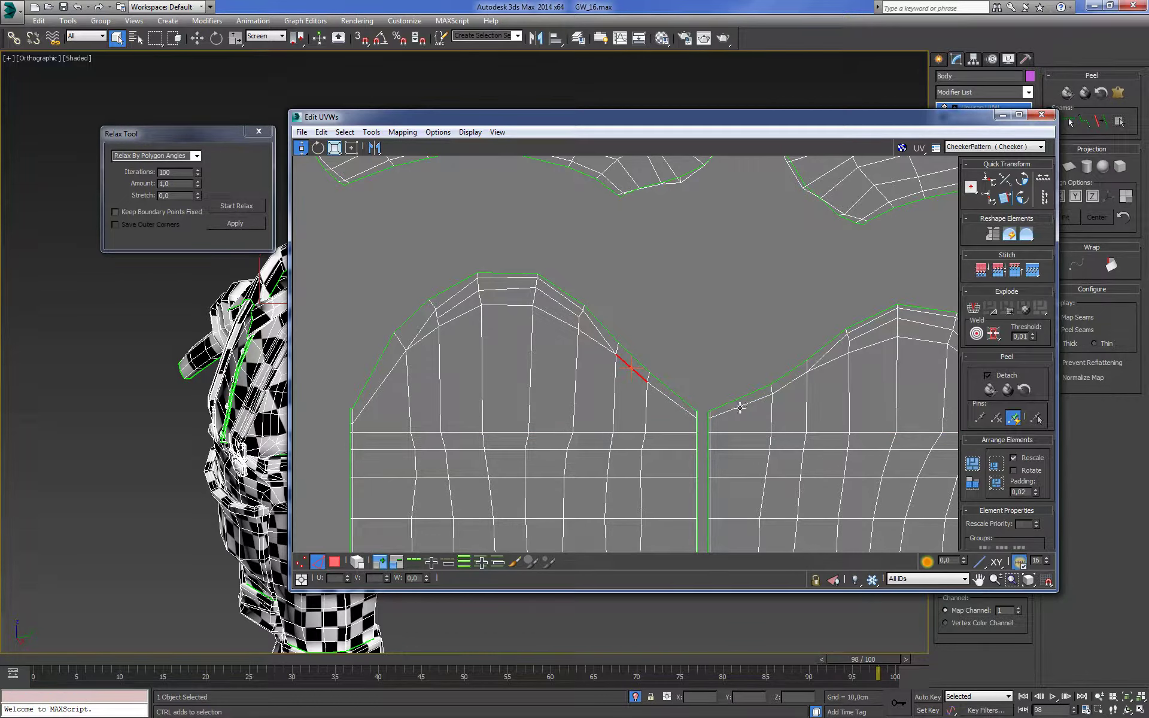
pyautogui.keyDown('ctrl'); pyautogui.click(740, 406); pyautogui.keyUp('ctrl')
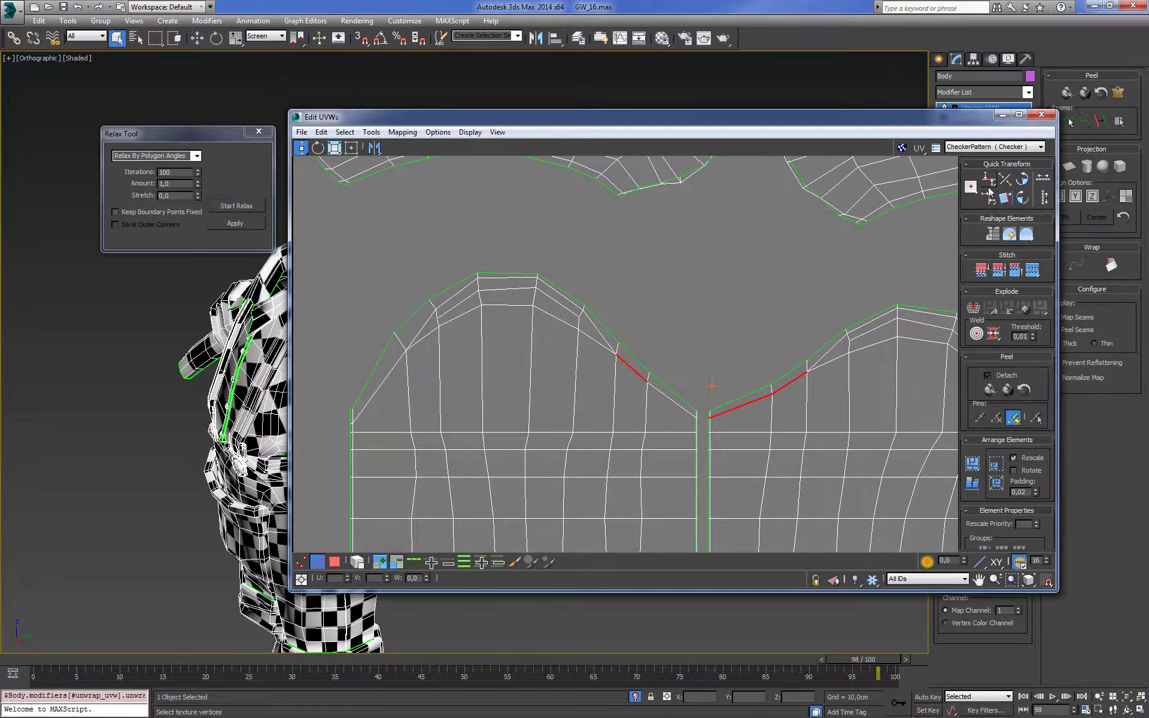
pyautogui.click(415, 562)
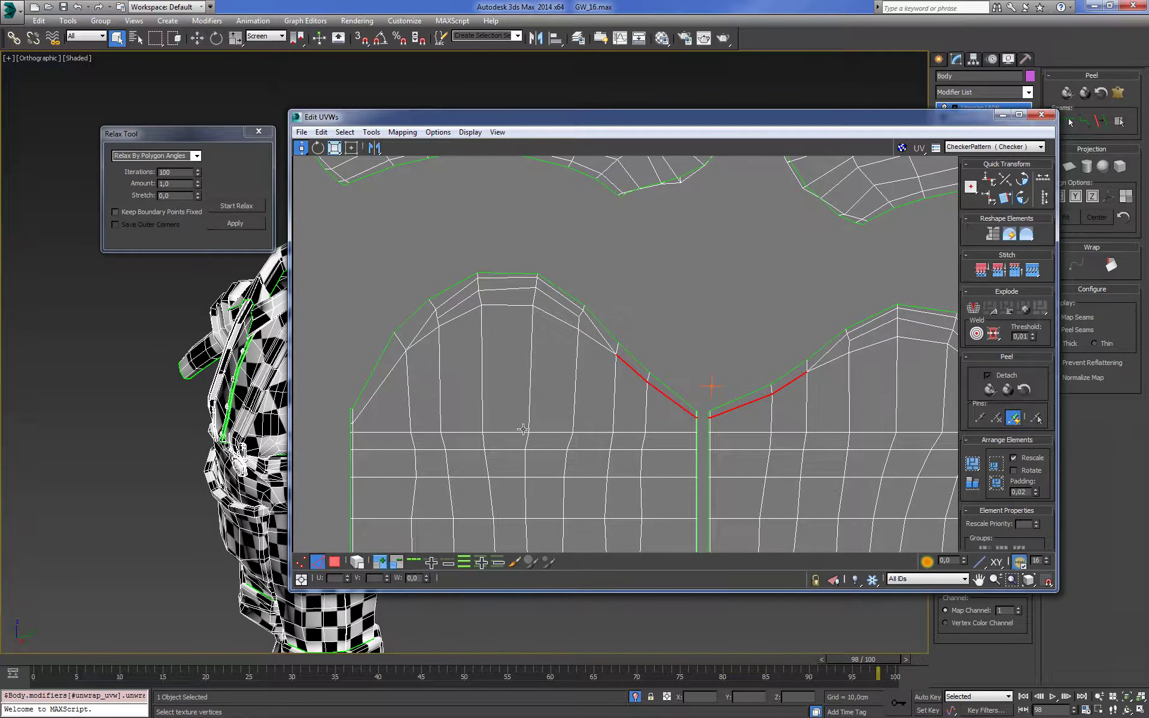
pyautogui.keyDown('ctrl'); pyautogui.click(562, 321); pyautogui.keyUp('ctrl')
pyautogui.click(413, 562)
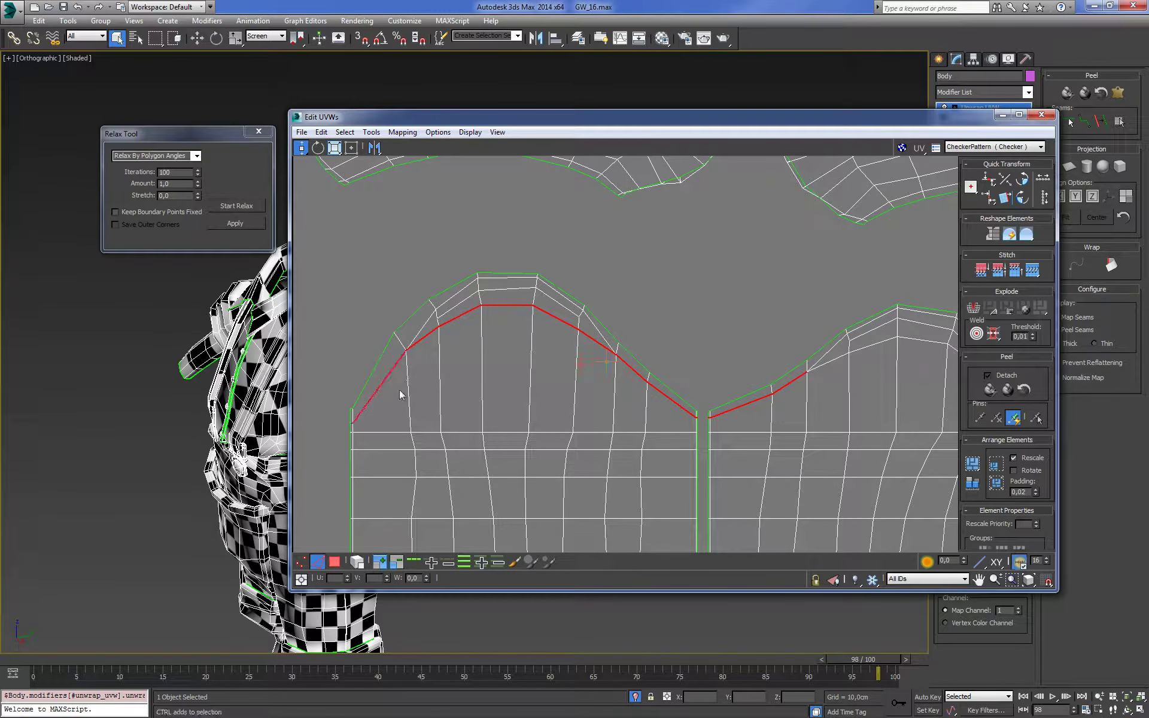
pyautogui.moveTo(878, 362); pyautogui.dragTo(727, 359, button='middle')
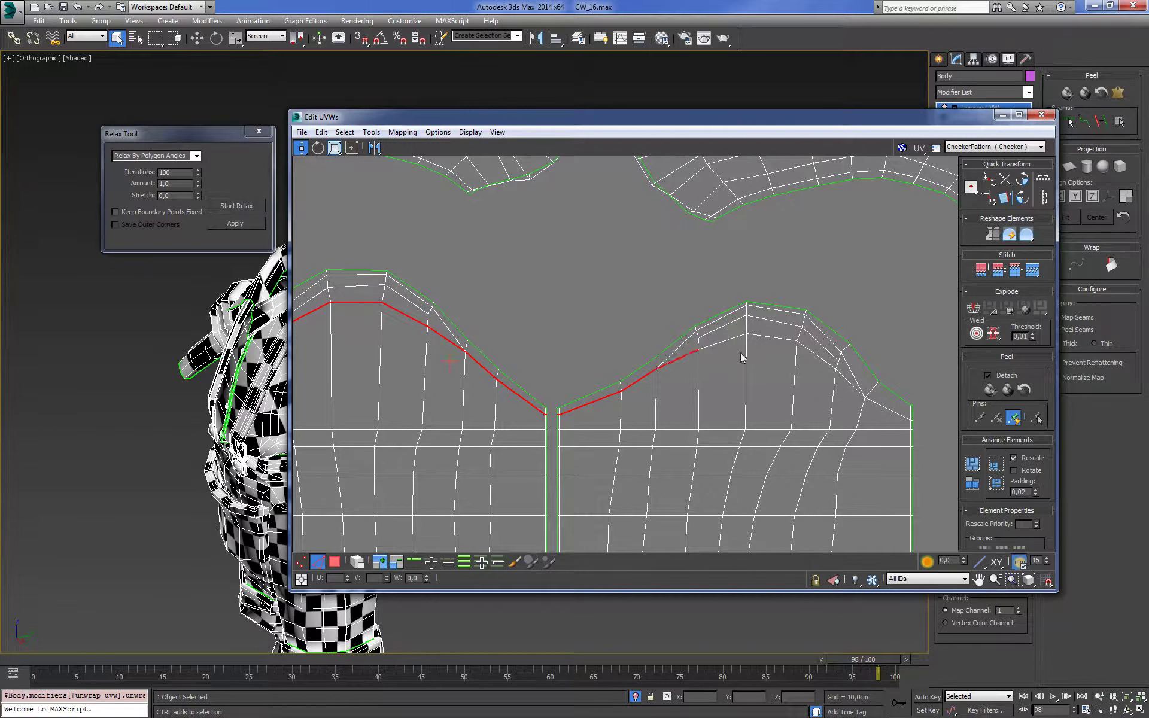
pyautogui.click(796, 342)
pyautogui.click(910, 419)
pyautogui.click(991, 179)
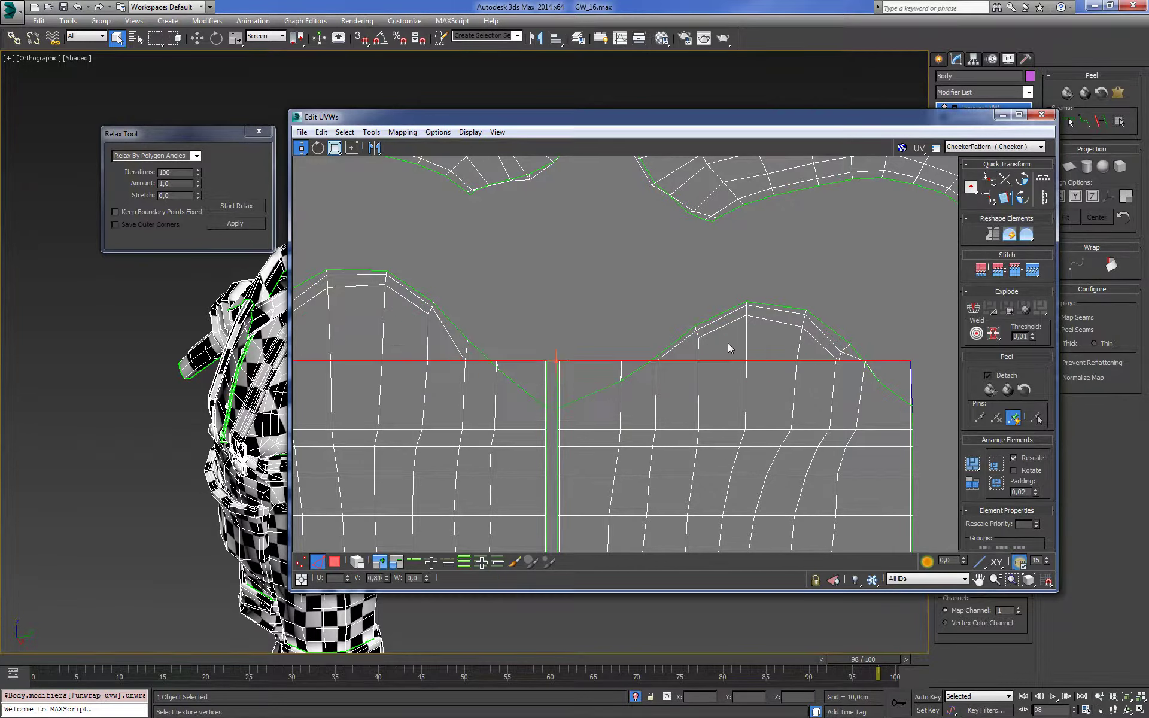
pyautogui.moveTo(638, 363)
pyautogui.mouseDown()
pyautogui.moveTo(637, 403)
pyautogui.moveTo(574, 419)
pyautogui.mouseUp()
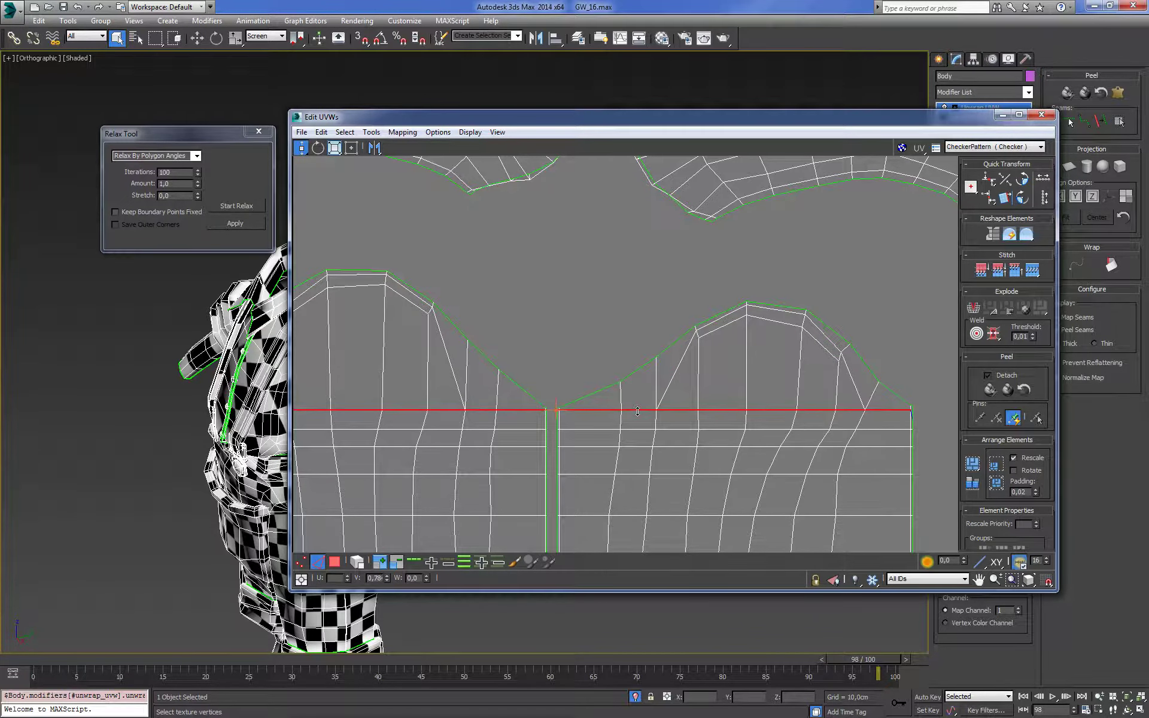
# Flatten the top inner ring edges of both domes horizontally and drag them down
pyautogui.scroll(-4, 574, 418)
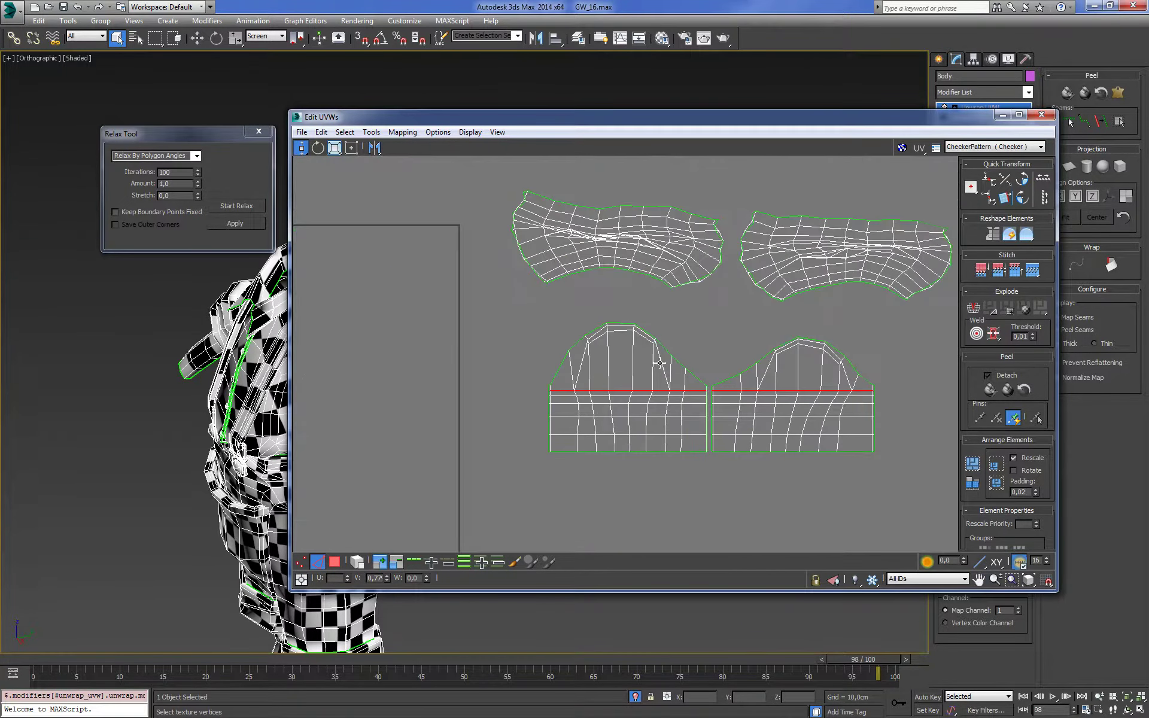
pyautogui.scroll(2, 629, 364)
pyautogui.scroll(2, 492, 360)
pyautogui.scroll(2, 491, 360)
pyautogui.moveTo(492, 360); pyautogui.dragTo(607, 340, button='middle')
pyautogui.scroll(2, 607, 340)
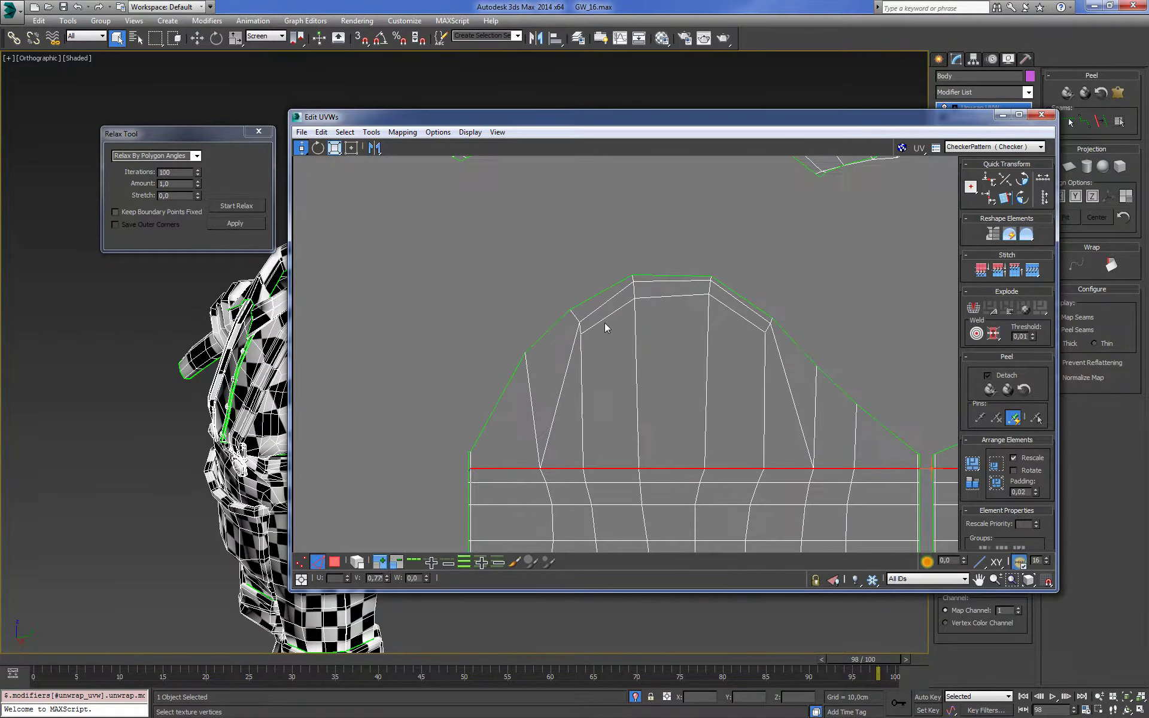
pyautogui.click(607, 316)
pyautogui.keyDown('ctrl'); pyautogui.click(669, 297); pyautogui.keyUp('ctrl')
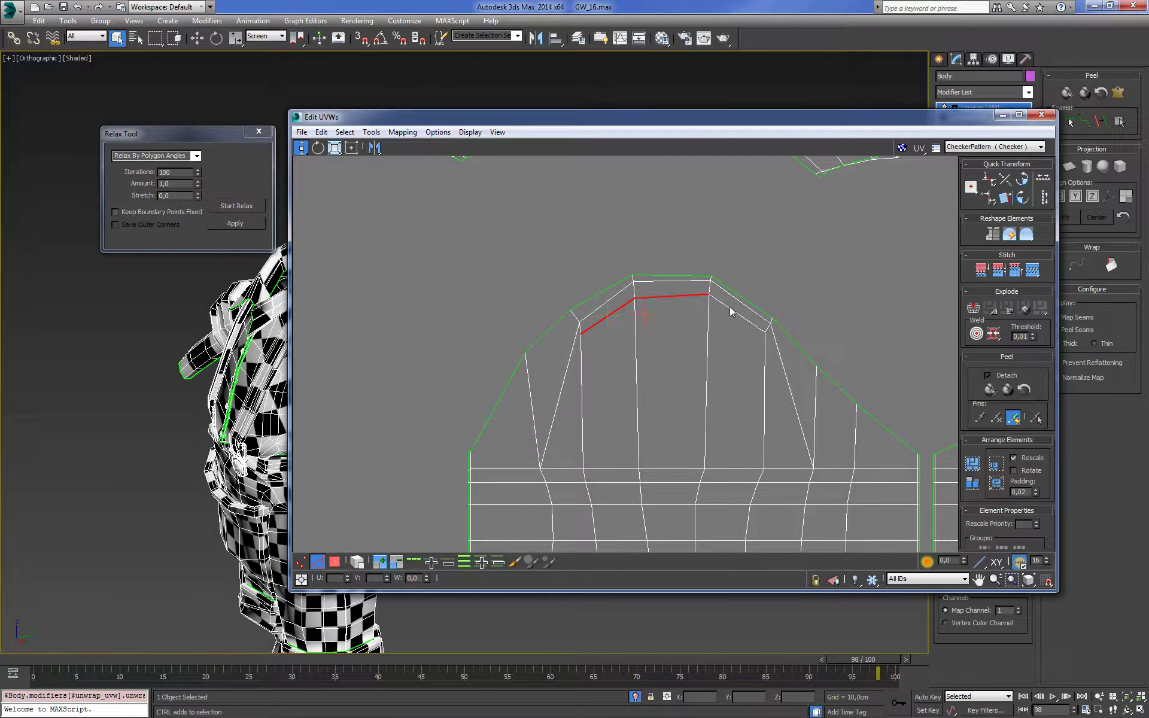
pyautogui.keyDown('ctrl'); pyautogui.click(731, 313); pyautogui.keyUp('ctrl')
pyautogui.scroll(-2, 827, 340)
pyautogui.scroll(-2, 827, 339)
pyautogui.scroll(2, 618, 349)
pyautogui.click(616, 344)
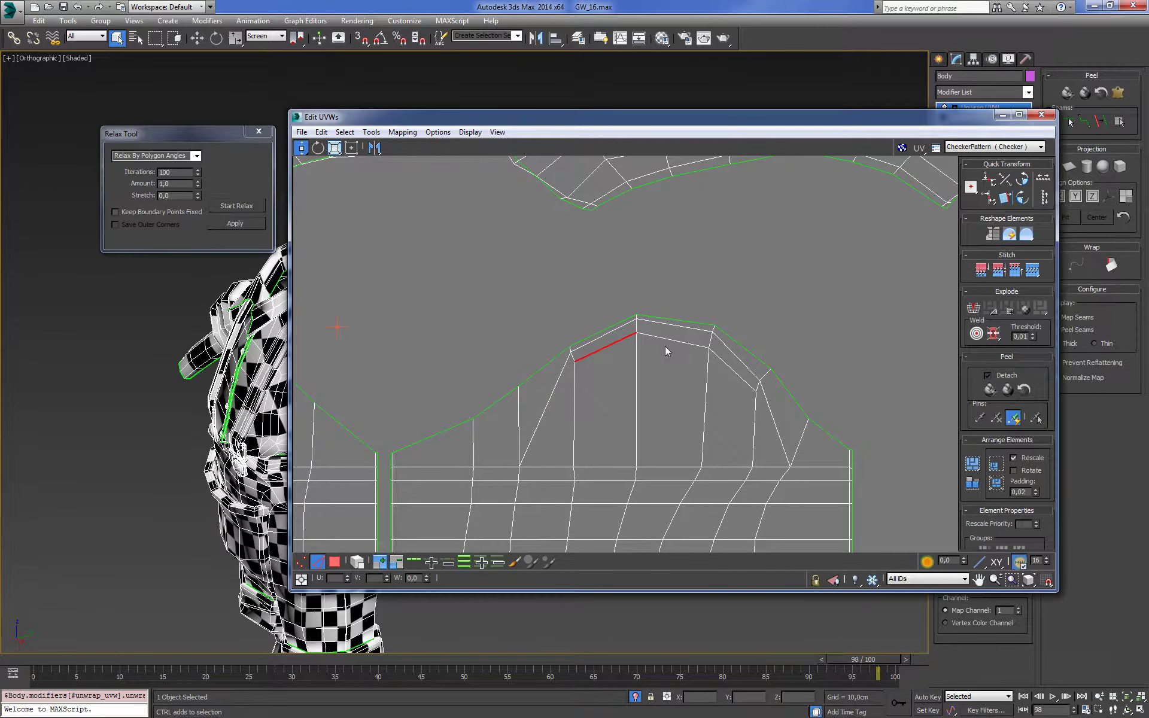
pyautogui.keyDown('ctrl'); pyautogui.click(706, 359); pyautogui.keyUp('ctrl')
pyautogui.scroll(-1, 834, 341)
pyautogui.scroll(-1, 833, 341)
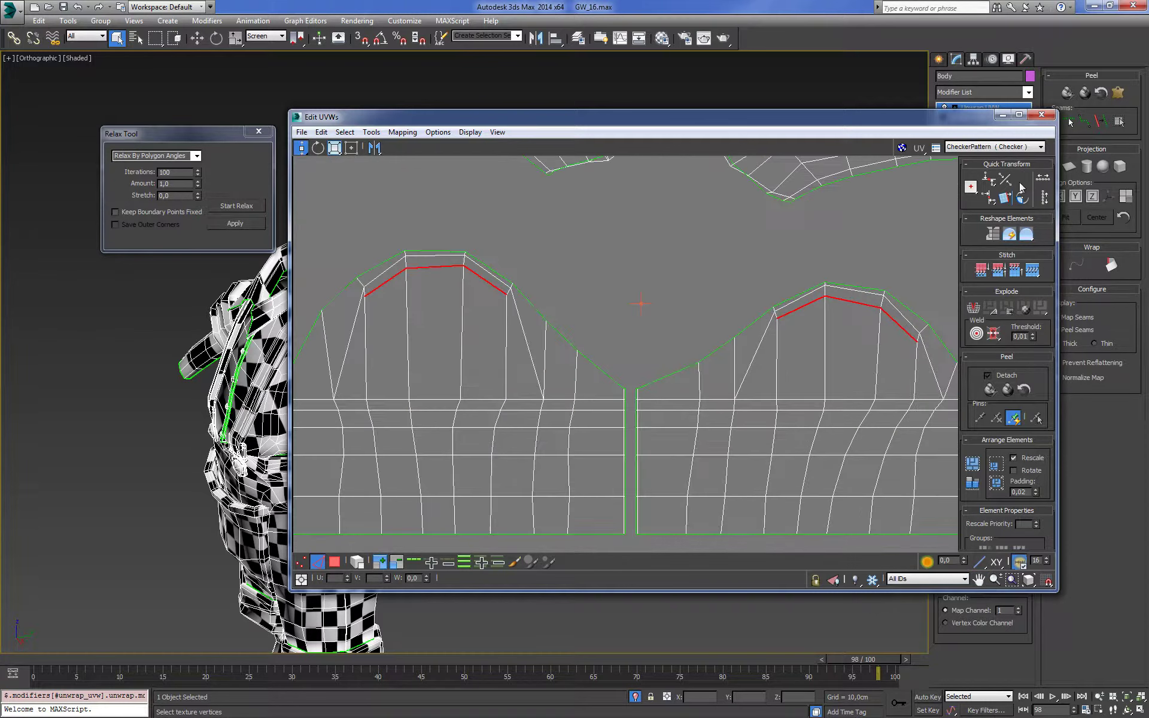
pyautogui.click(988, 178)
pyautogui.moveTo(483, 303); pyautogui.dragTo(476, 386)
# Flatten the next ring (slope and top edges) of both domes and move it down
pyautogui.click(382, 272)
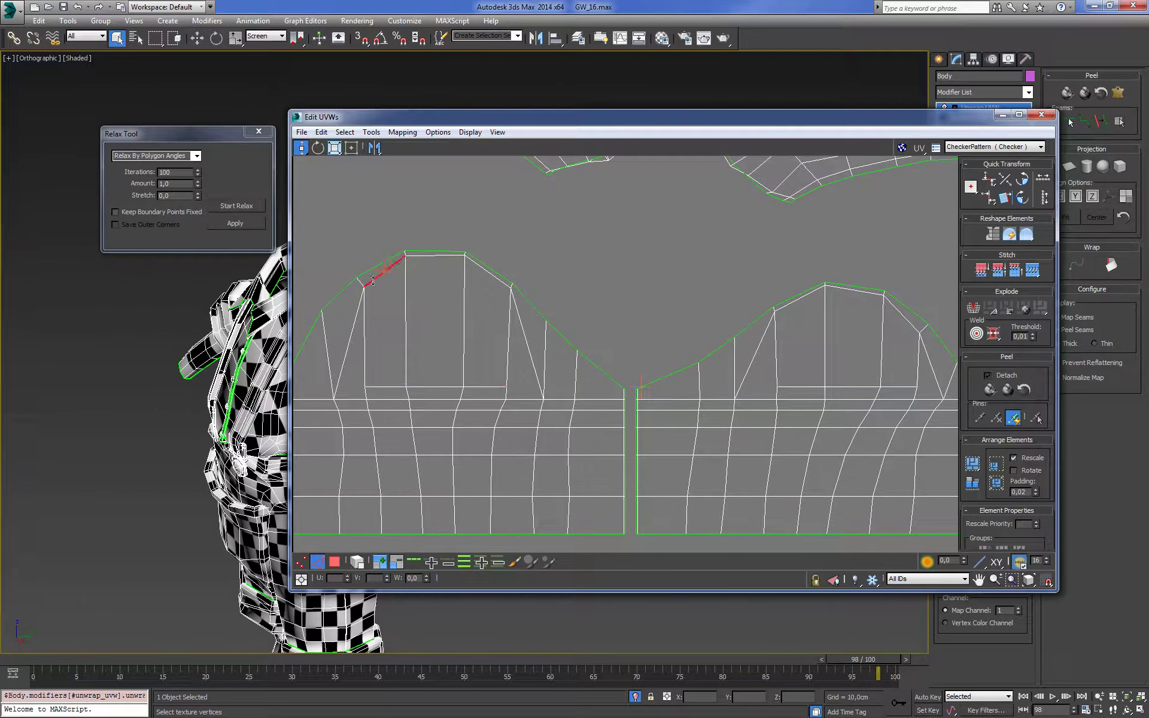
pyautogui.keyDown('ctrl'); pyautogui.click(443, 257); pyautogui.keyUp('ctrl')
pyautogui.keyDown('ctrl'); pyautogui.click(488, 276); pyautogui.keyUp('ctrl')
pyautogui.keyDown('ctrl'); pyautogui.click(797, 299); pyautogui.keyUp('ctrl')
pyautogui.keyDown('ctrl'); pyautogui.click(868, 291); pyautogui.keyUp('ctrl')
pyautogui.keyDown('ctrl'); pyautogui.click(897, 306); pyautogui.keyUp('ctrl')
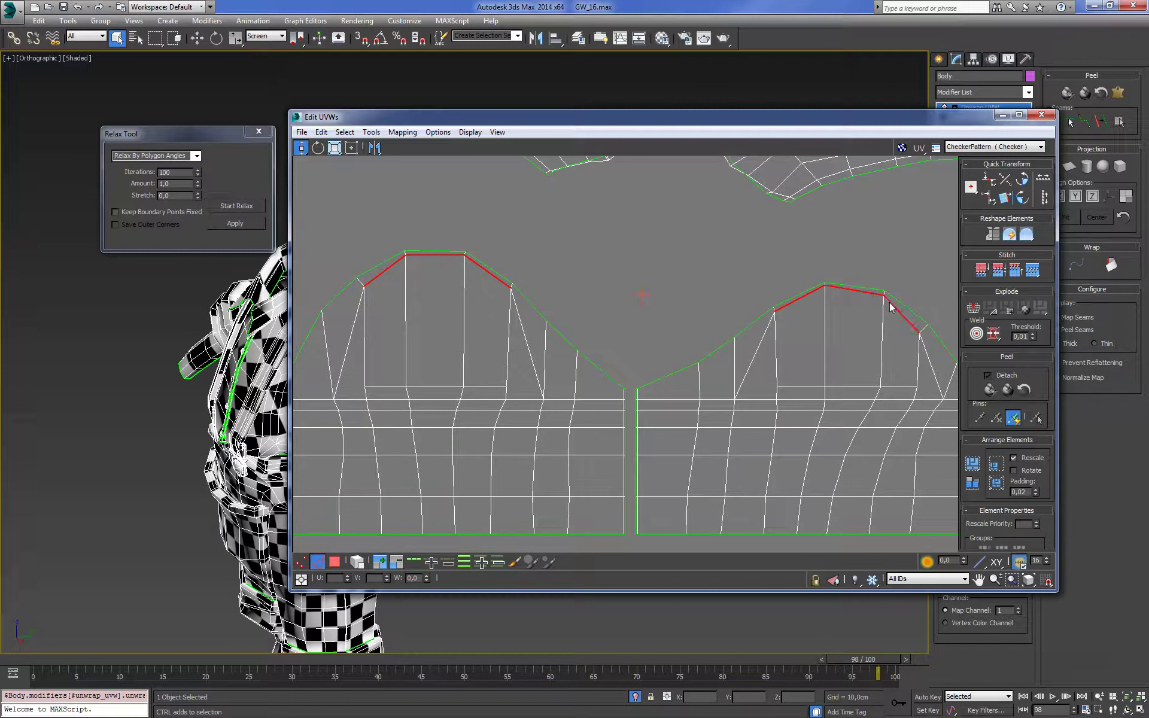
pyautogui.click(989, 179)
pyautogui.moveTo(801, 295); pyautogui.dragTo(801, 384)
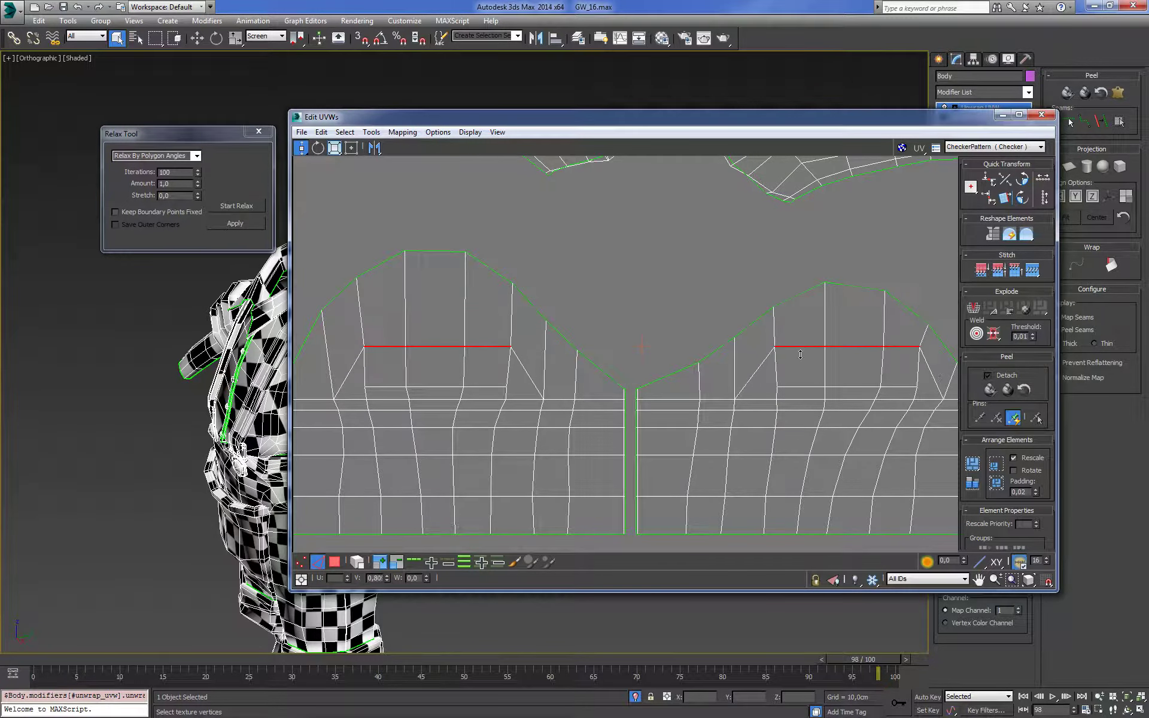
pyautogui.scroll(-2, 505, 329)
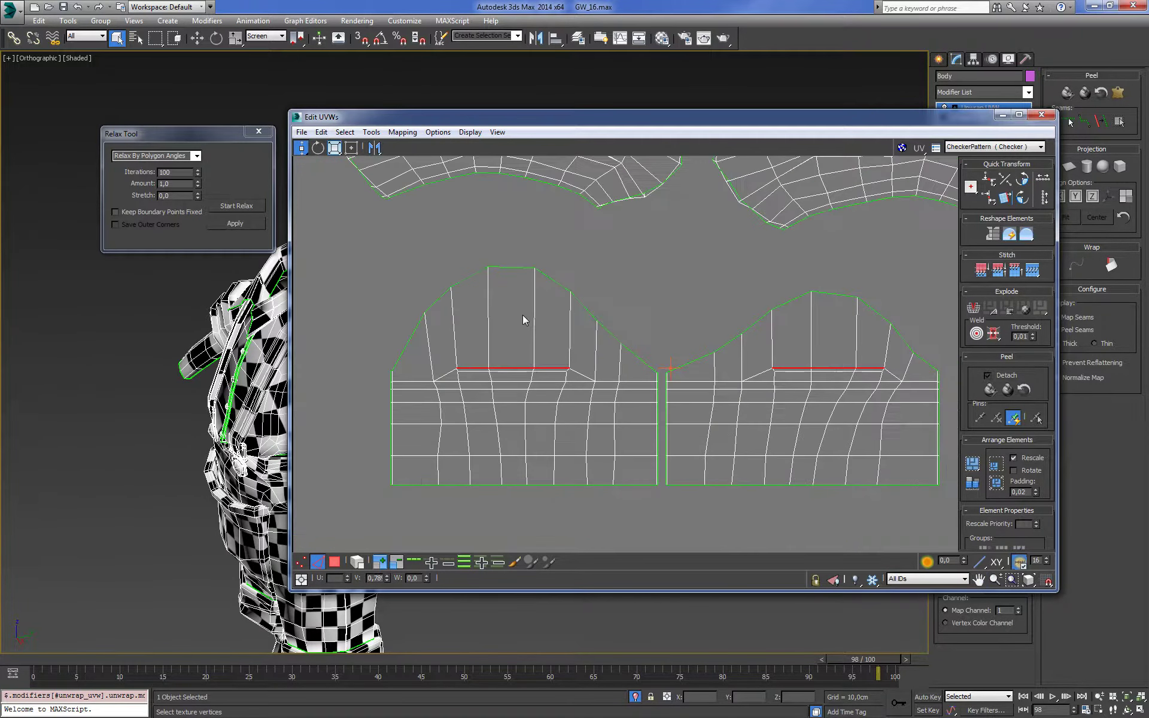
# In vertex mode, align both halves' top border vertices into one horizontal line and lower it
pyautogui.press('1')
pyautogui.click(393, 372)
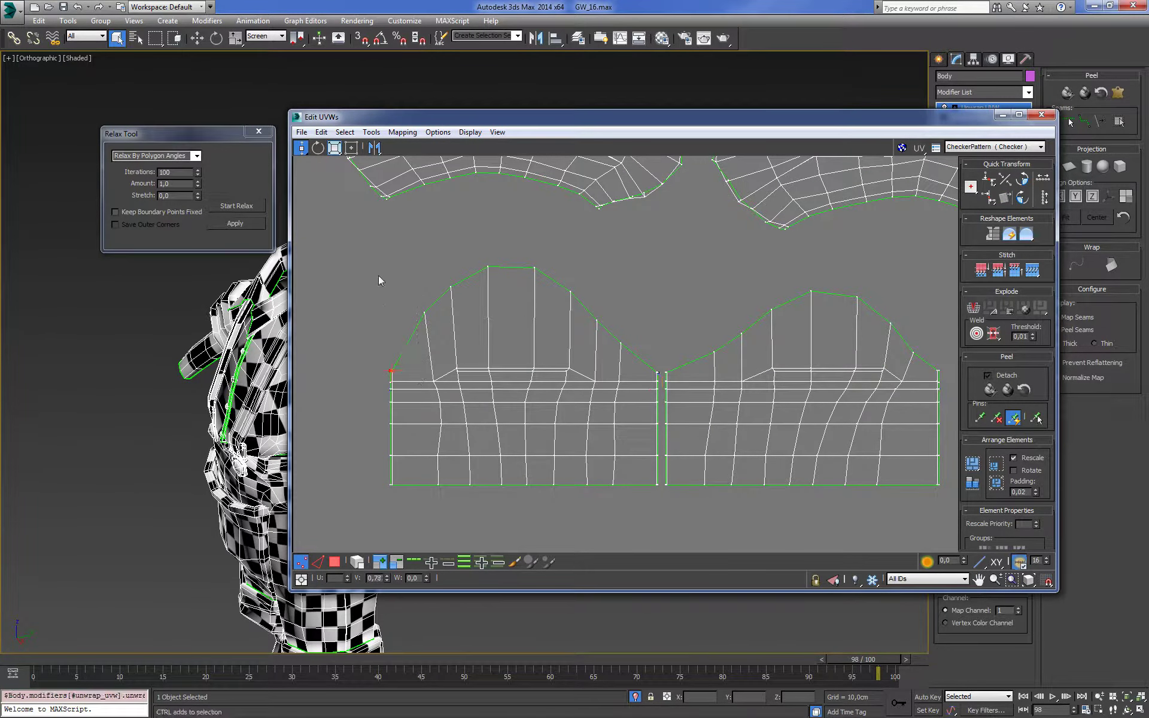
pyautogui.moveTo(380, 264)
pyautogui.keyDown('ctrl'); pyautogui.mouseDown()
pyautogui.moveTo(646, 339)
pyautogui.moveTo(716, 379)
pyautogui.mouseUp(); pyautogui.keyUp('ctrl')
pyautogui.keyDown('ctrl'); pyautogui.moveTo(736, 281); pyautogui.dragTo(898, 335); pyautogui.keyUp('ctrl')
pyautogui.click(988, 178)
pyautogui.scroll(1, 601, 354)
pyautogui.scroll(1, 602, 355)
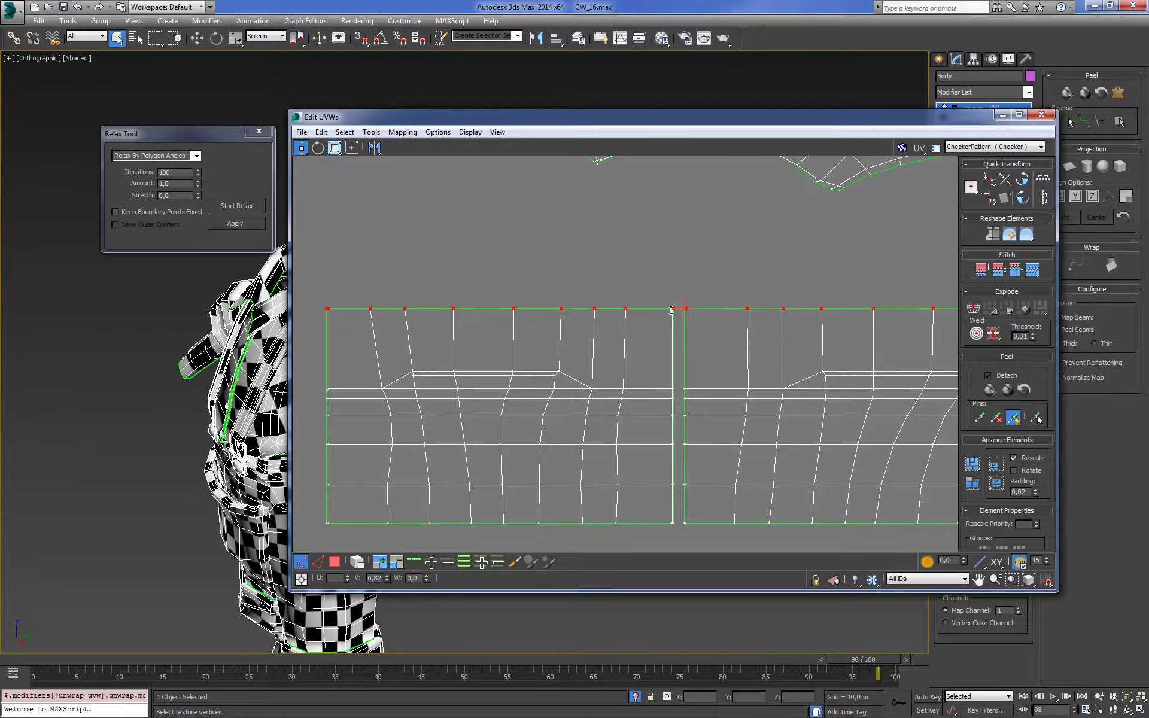
pyautogui.moveTo(670, 310); pyautogui.dragTo(670, 360)
# Select the inner-row vertices on both pieces and nudge them down slightly
pyautogui.click(483, 368)
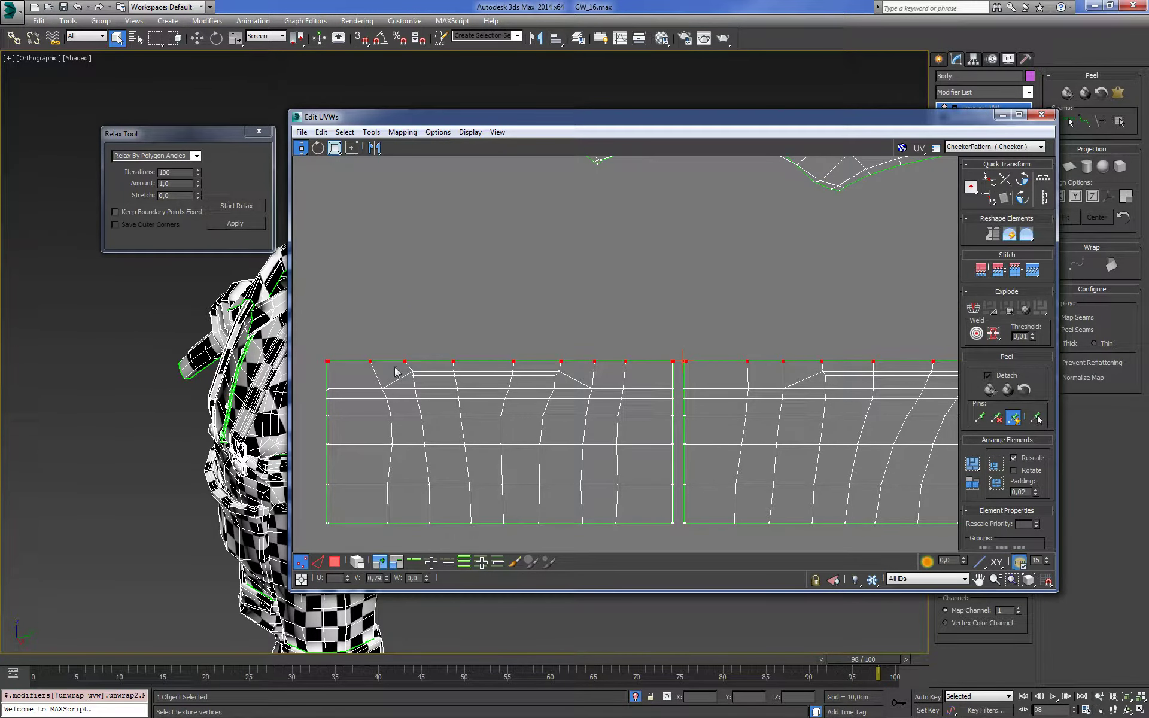
pyautogui.moveTo(397, 367); pyautogui.dragTo(562, 380)
pyautogui.moveTo(526, 372); pyautogui.dragTo(315, 372, button='middle')
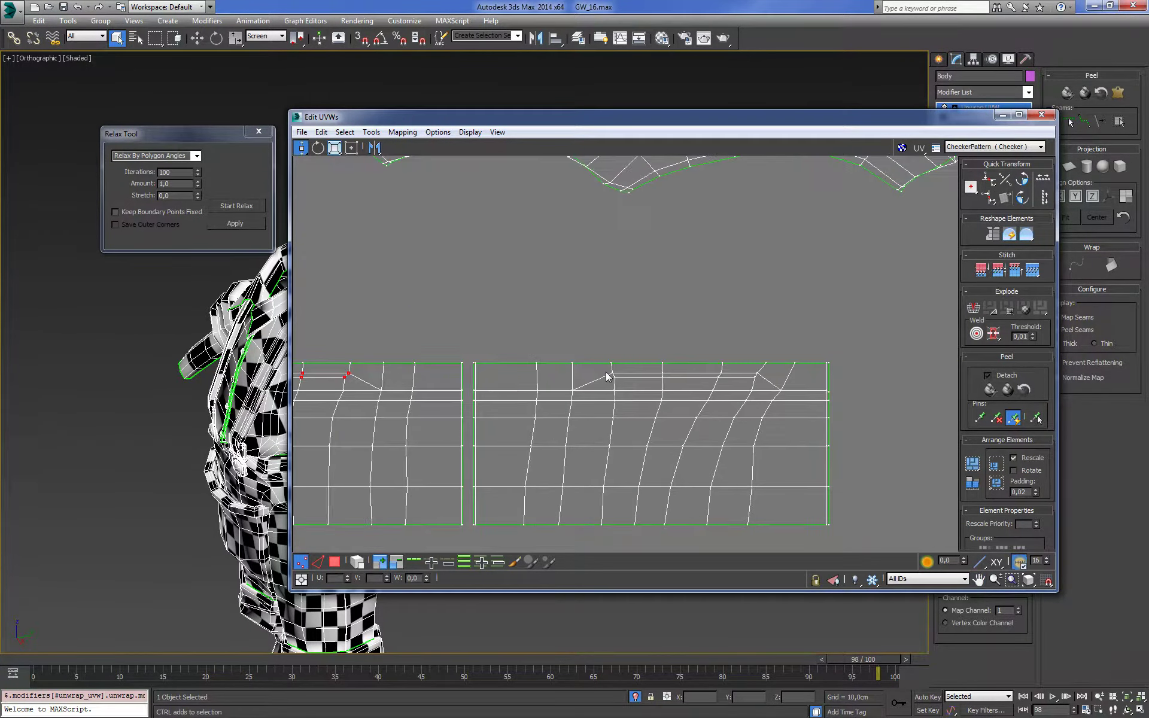
pyautogui.moveTo(602, 368)
pyautogui.mouseDown()
pyautogui.moveTo(775, 395)
pyautogui.moveTo(765, 398)
pyautogui.mouseUp()
pyautogui.moveTo(513, 412); pyautogui.dragTo(620, 403, button='middle')
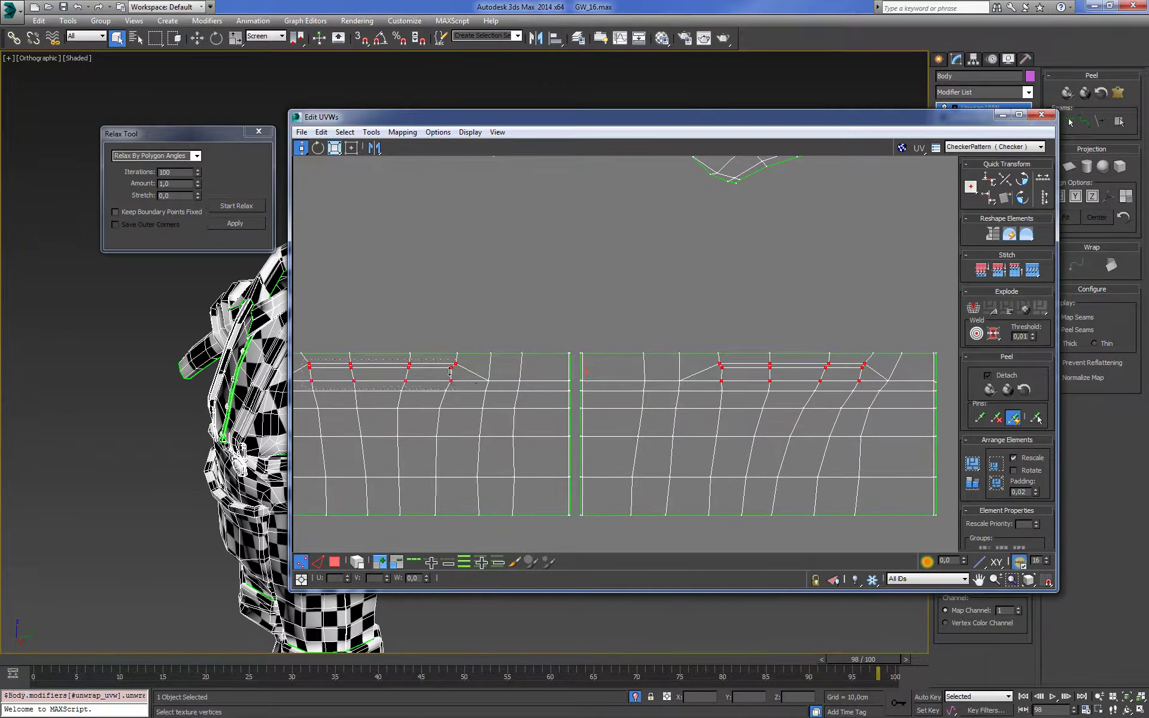
pyautogui.moveTo(448, 374); pyautogui.dragTo(445, 381)
pyautogui.scroll(2, 446, 381)
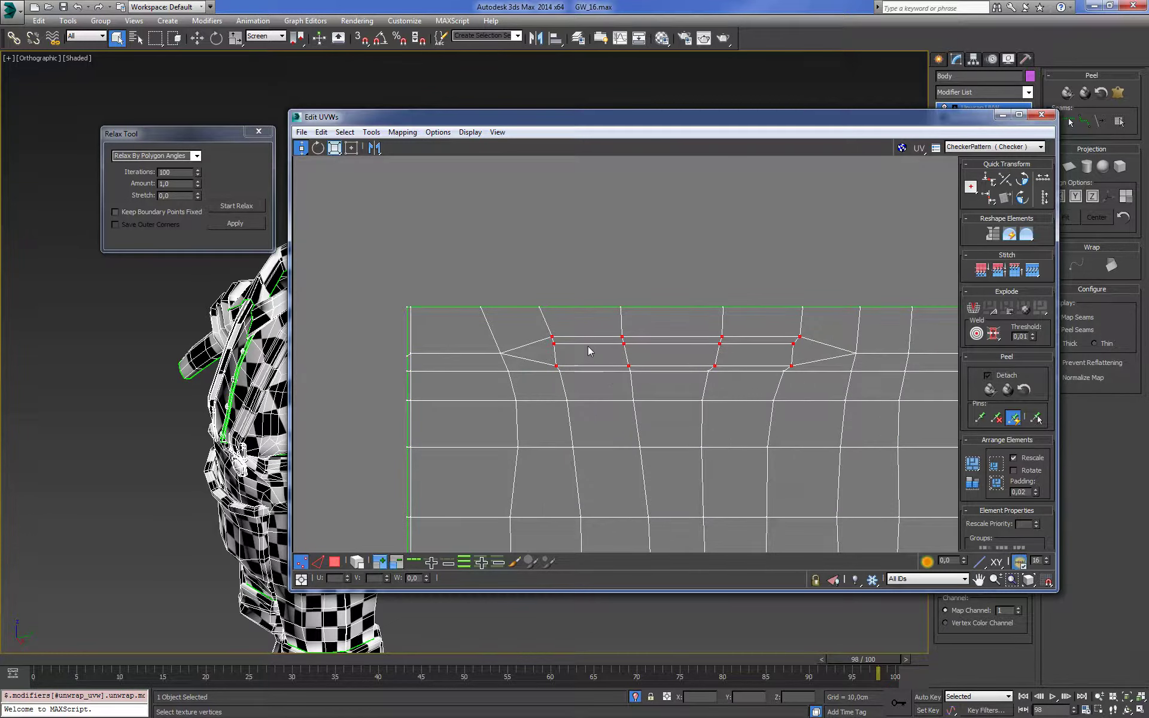
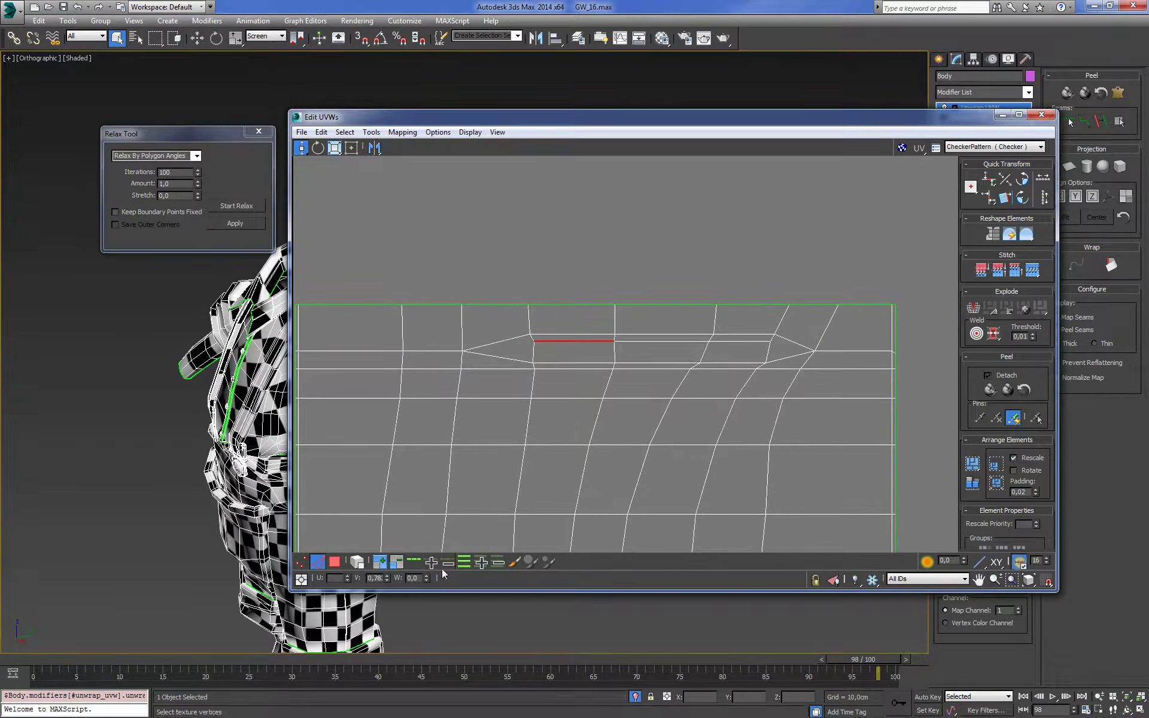
# Select the inner edge loop across both sleeve-cuff UV strips and nudge it slightly down
pyautogui.click(463, 561)
pyautogui.moveTo(586, 346); pyautogui.dragTo(568, 367)
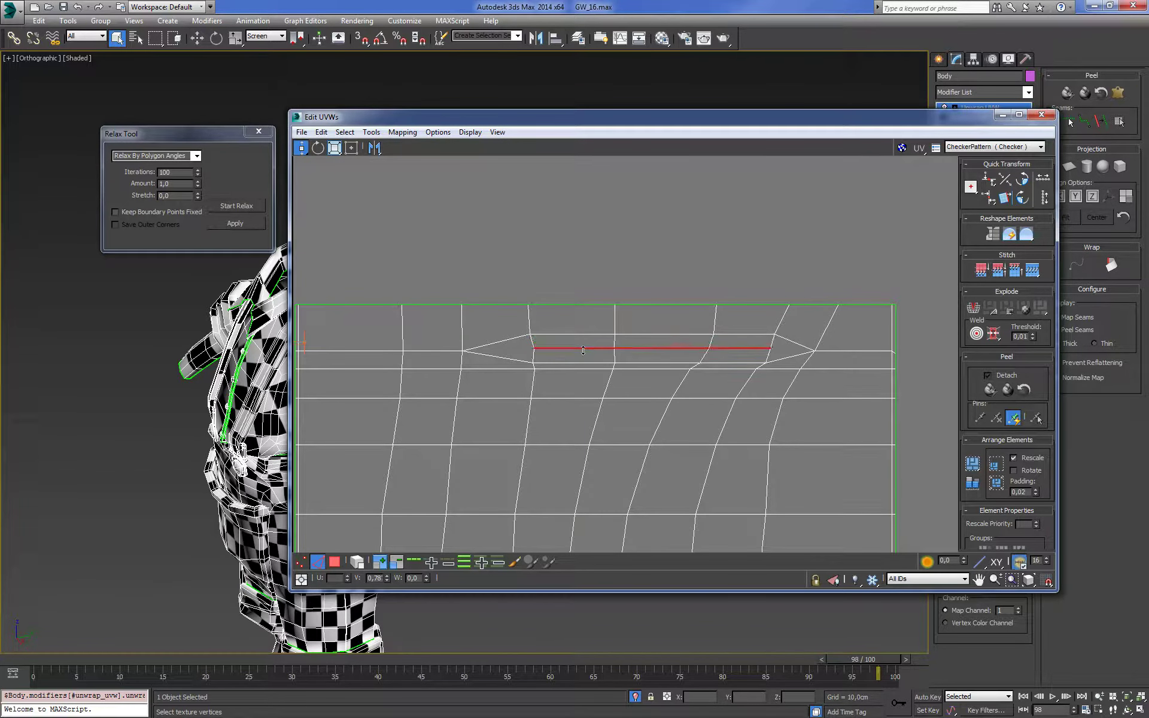
pyautogui.scroll(-4, 569, 367)
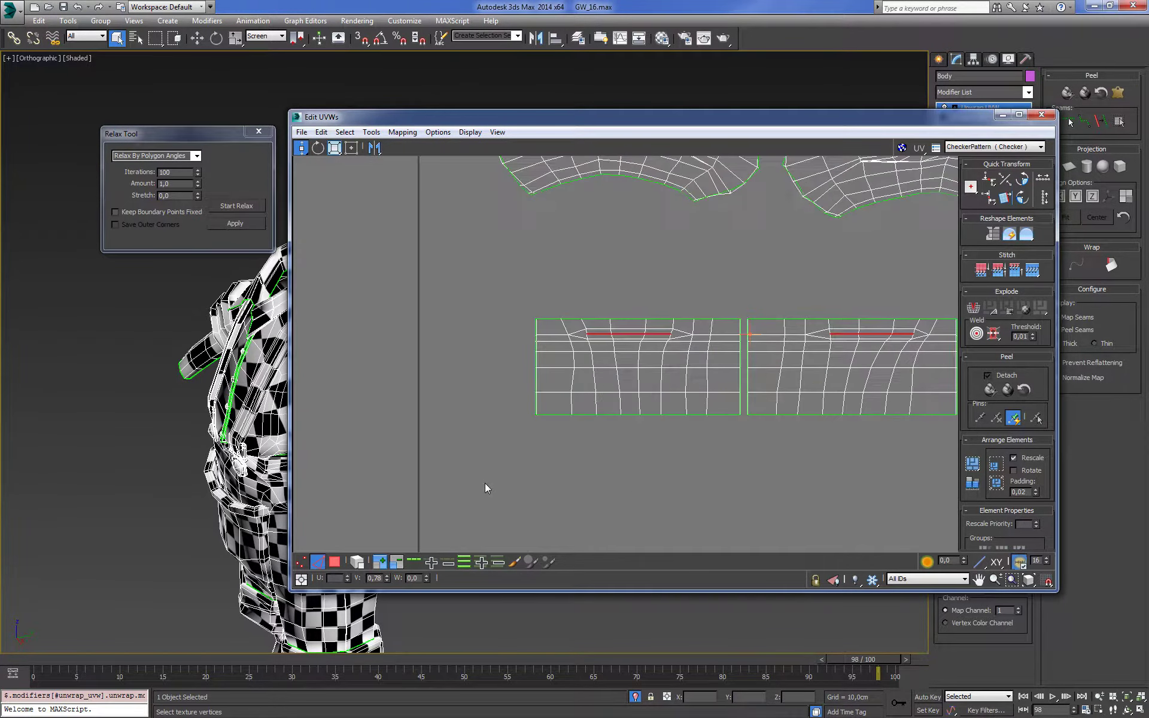
# Switch to UV vertex mode and rearrange the views so the full character and both strips show
pyautogui.keyDown('ctrl'); pyautogui.click(301, 561); pyautogui.keyUp('ctrl')
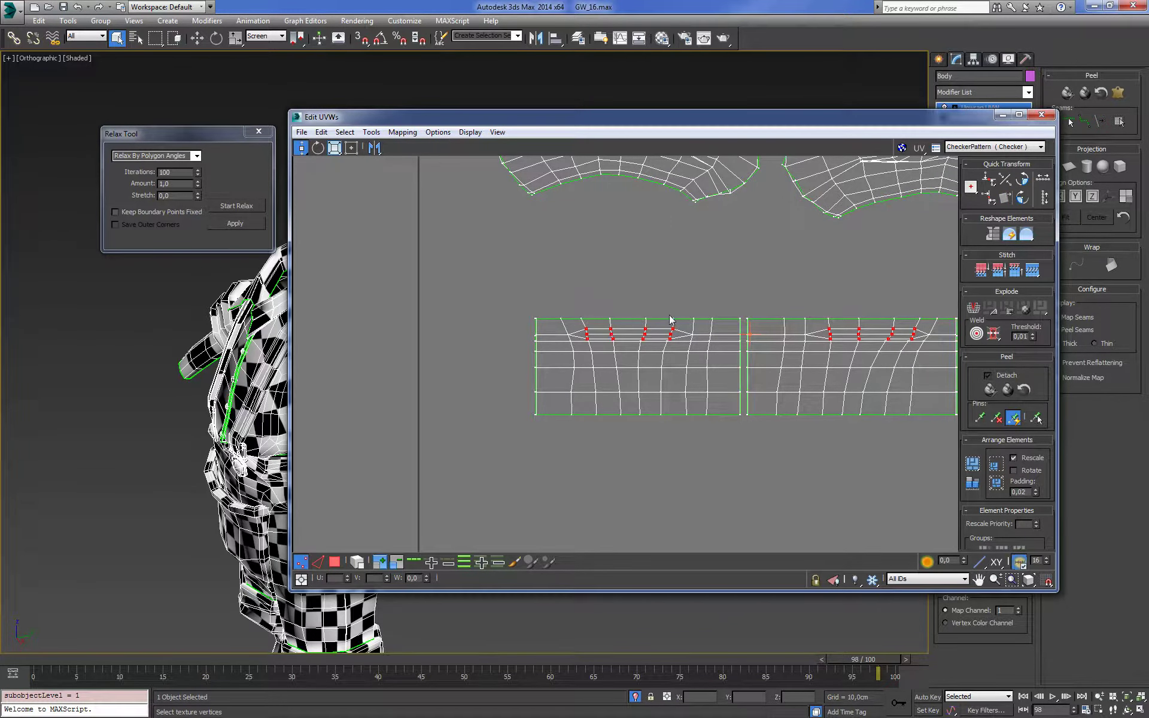
pyautogui.scroll(-2, 664, 329)
pyautogui.scroll(2, 727, 291)
pyautogui.moveTo(588, 119); pyautogui.dragTo(1016, 123)
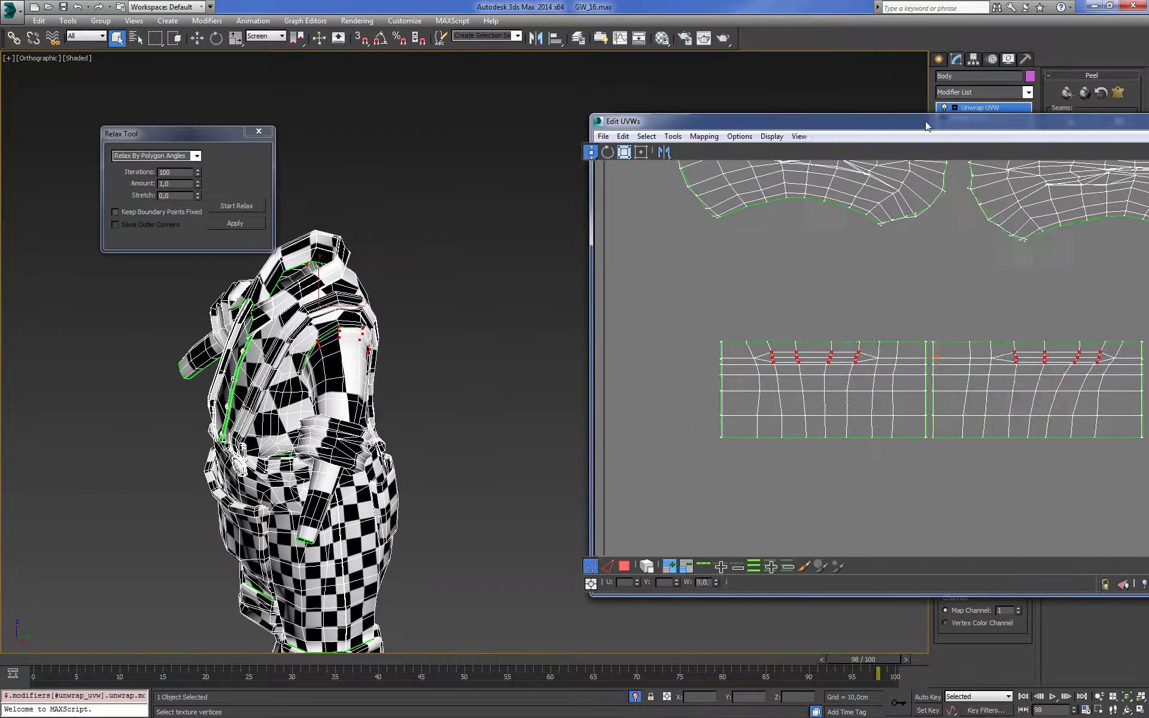
pyautogui.keyDown('alt'); pyautogui.moveTo(497, 345); pyautogui.dragTo(491, 338, button='middle'); pyautogui.keyUp('alt')
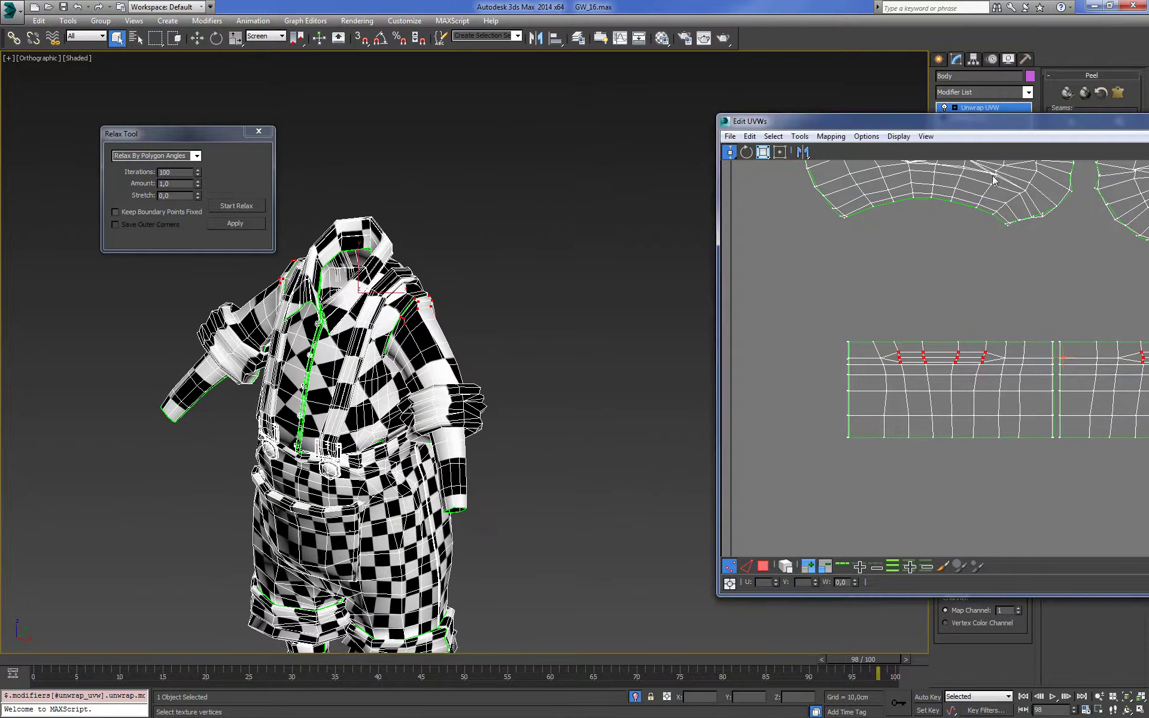
pyautogui.moveTo(1010, 133); pyautogui.dragTo(874, 139)
pyautogui.scroll(-2, 706, 539)
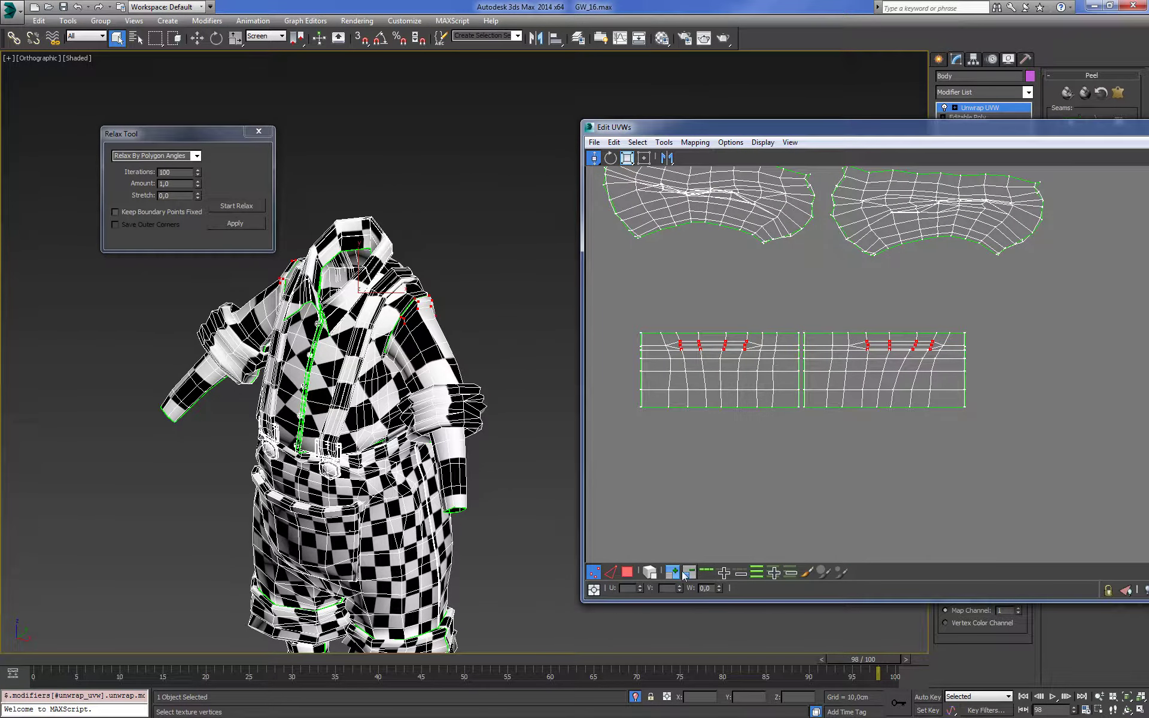
# Uniformly enlarge both sleeve UV strips with Freeform Scale, then return to the Move tool
pyautogui.moveTo(1041, 466); pyautogui.dragTo(731, 259)
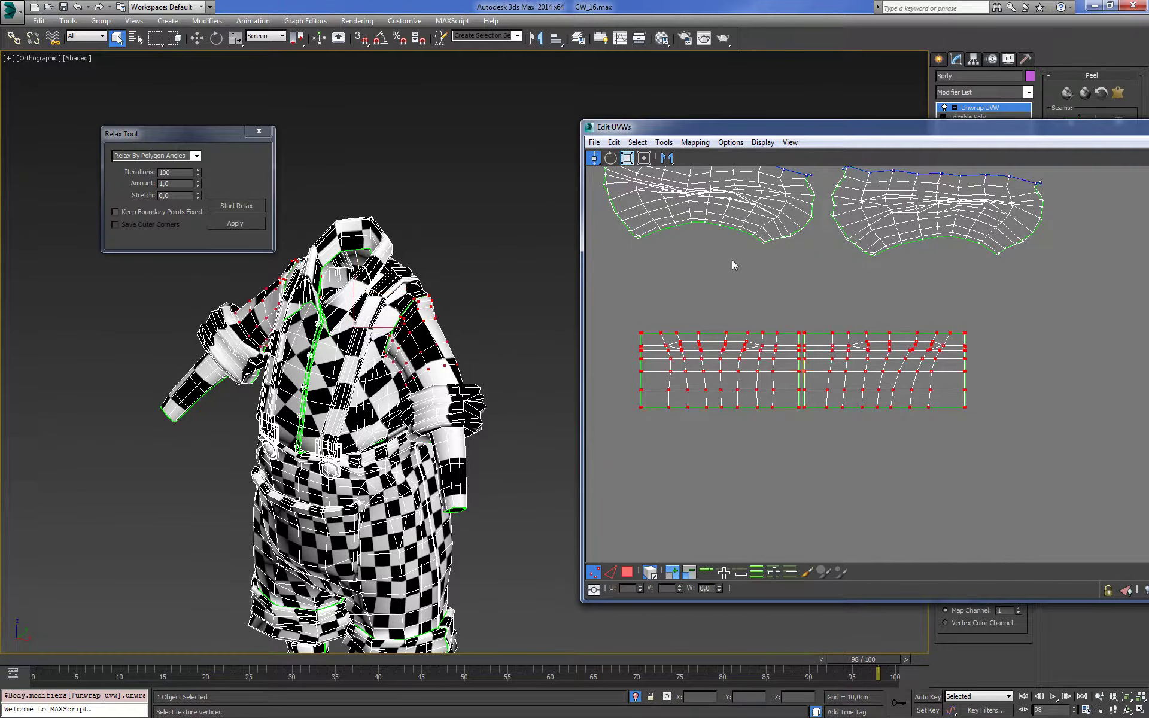
pyautogui.click(627, 158)
pyautogui.moveTo(723, 335)
pyautogui.mouseDown()
pyautogui.moveTo(746, 288)
pyautogui.moveTo(748, 303)
pyautogui.mouseUp()
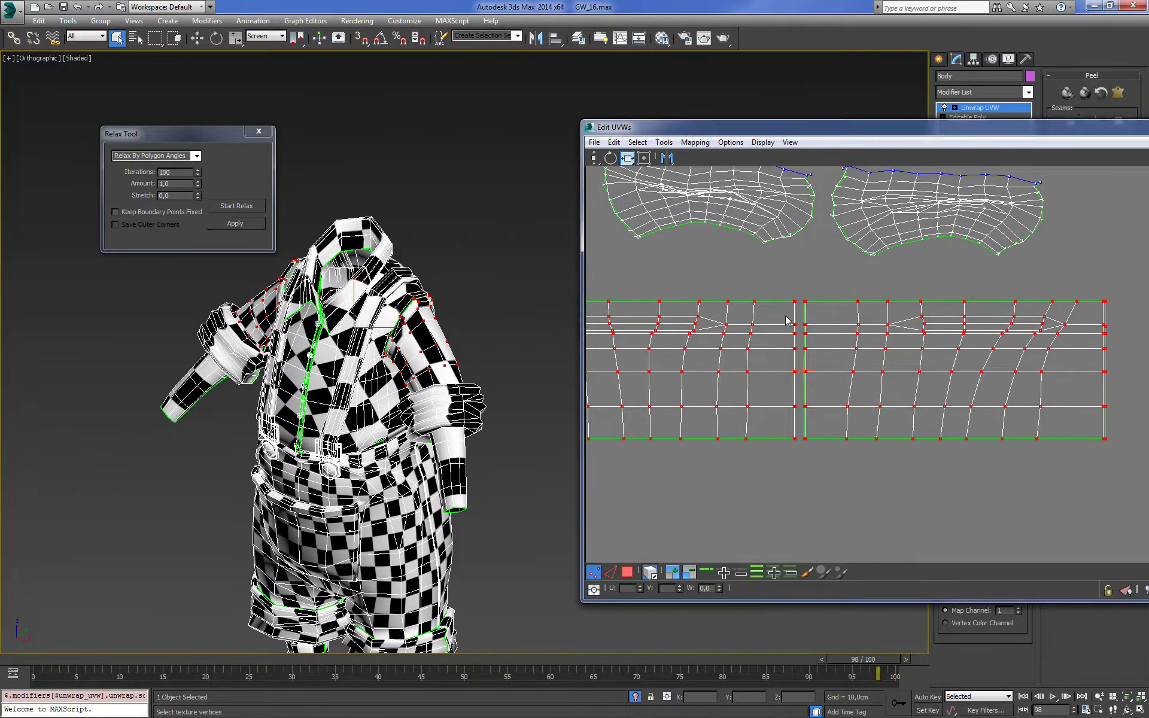
pyautogui.moveTo(793, 323); pyautogui.dragTo(780, 325)
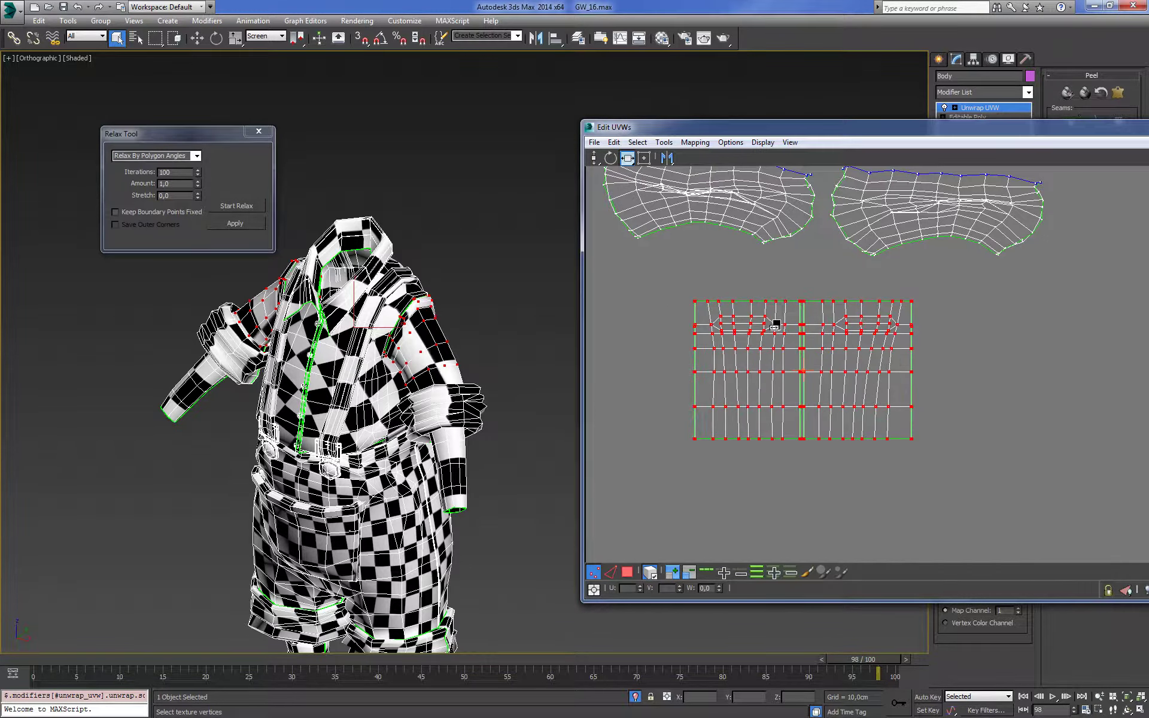
pyautogui.moveTo(779, 325); pyautogui.dragTo(773, 325)
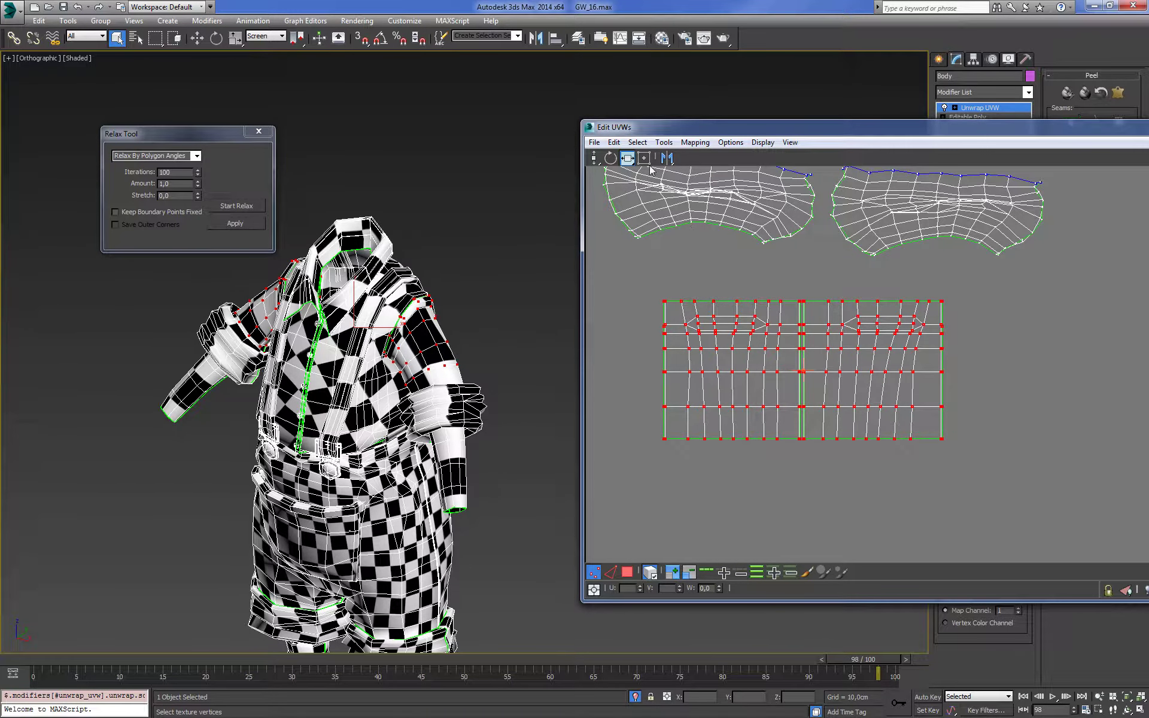
pyautogui.moveTo(628, 159); pyautogui.dragTo(626, 141)
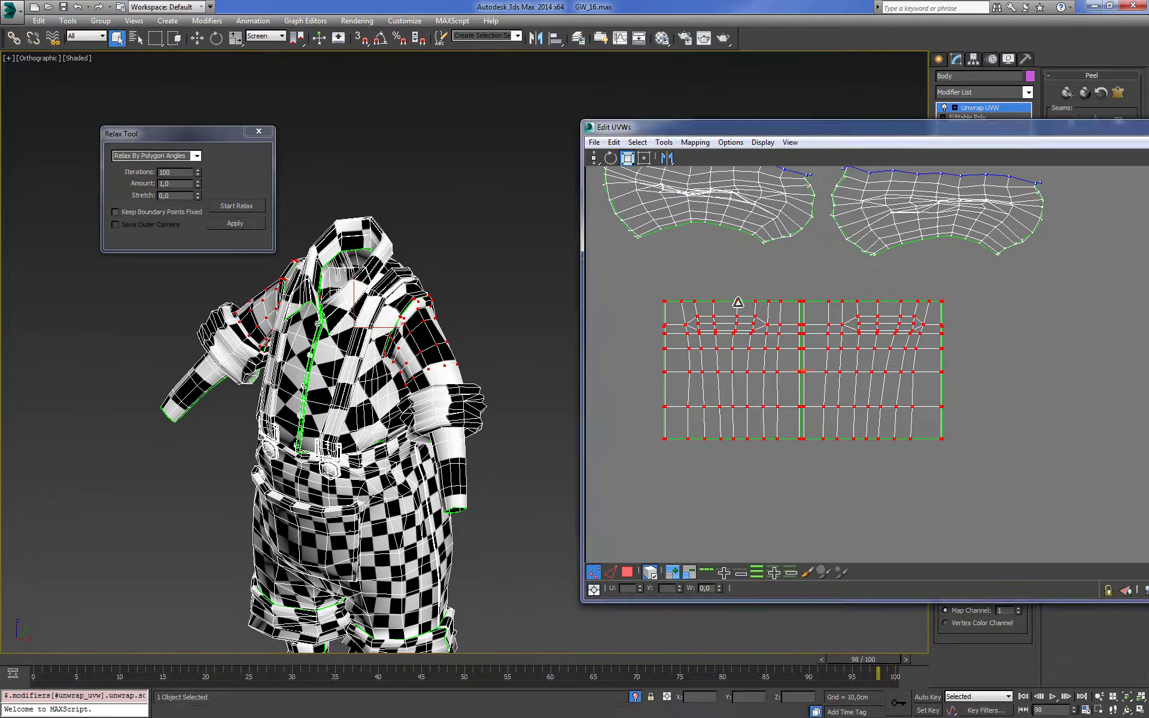
pyautogui.moveTo(738, 302); pyautogui.dragTo(748, 267)
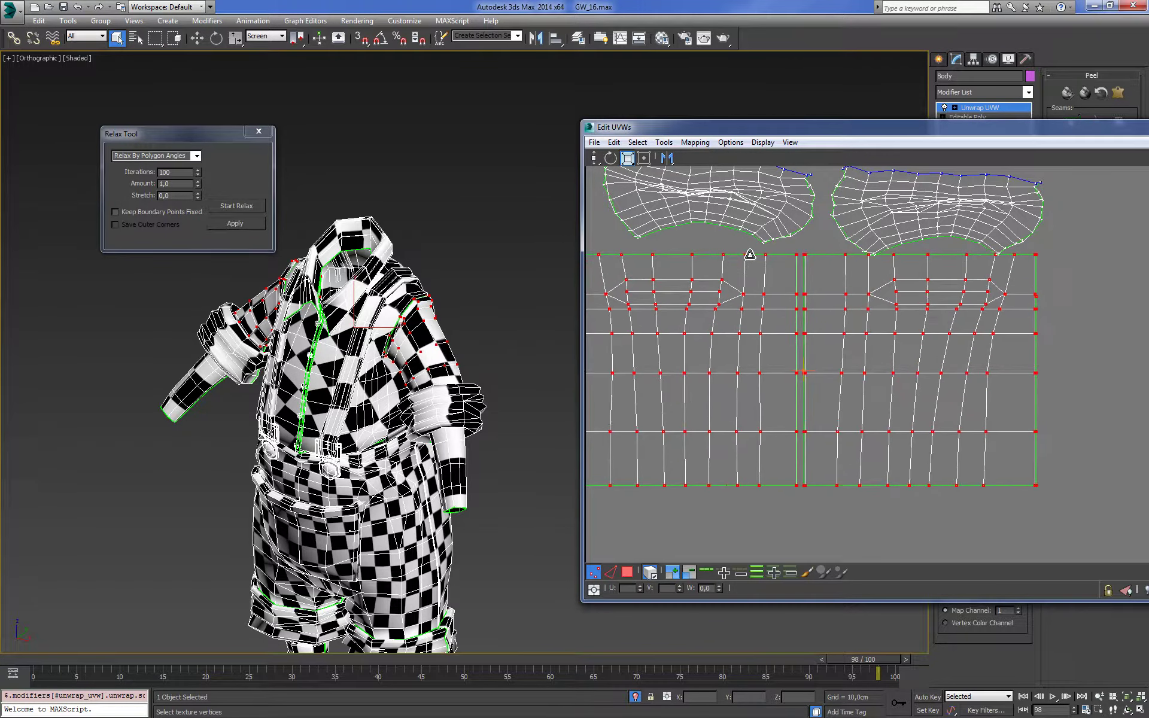
pyautogui.click(593, 157)
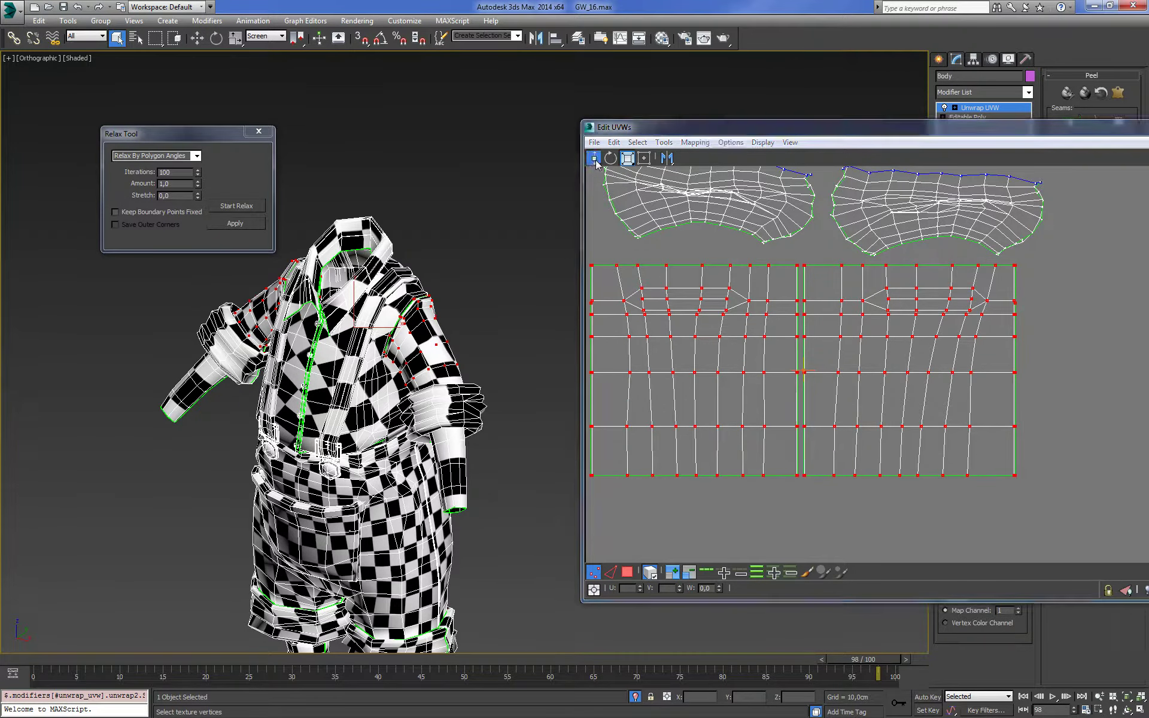
pyautogui.scroll(-2, 799, 319)
pyautogui.click(1015, 466)
pyautogui.moveTo(981, 268); pyautogui.dragTo(634, 446)
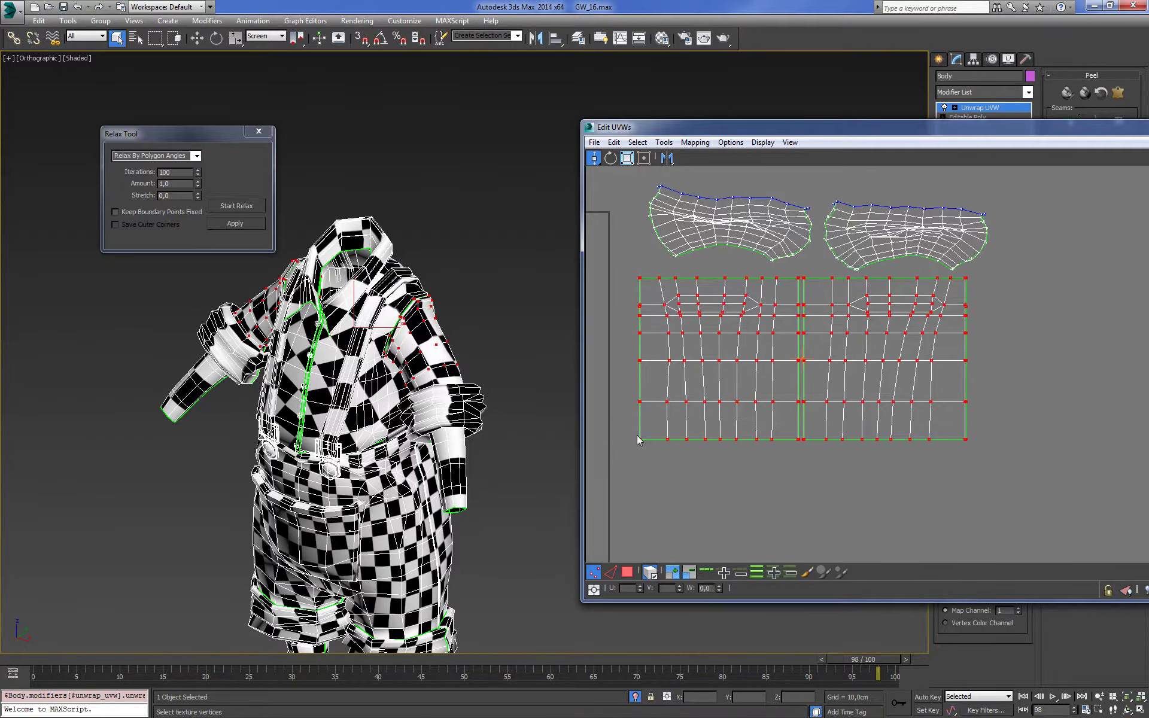
# Select the bottom vertex rows of both sleeve strips and raise them slightly
pyautogui.click(814, 489)
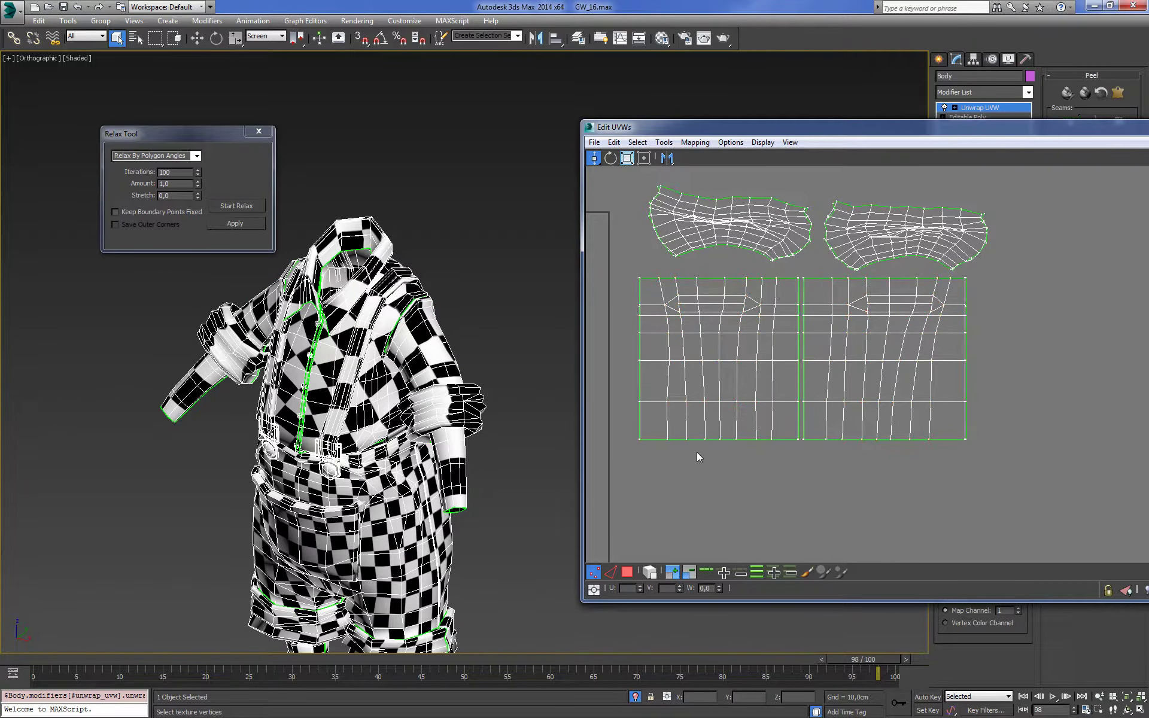
pyautogui.moveTo(611, 420)
pyautogui.mouseDown()
pyautogui.moveTo(649, 446)
pyautogui.moveTo(639, 431)
pyautogui.moveTo(971, 438)
pyautogui.moveTo(968, 423)
pyautogui.mouseUp()
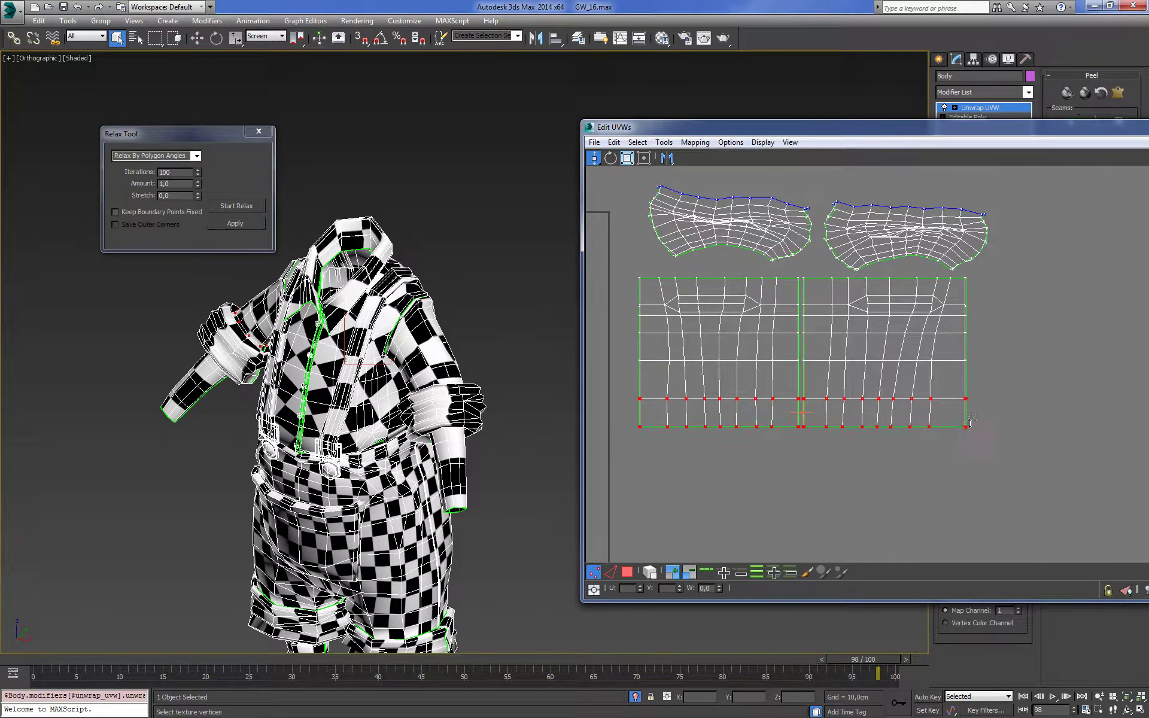
pyautogui.moveTo(620, 356); pyautogui.dragTo(1004, 462)
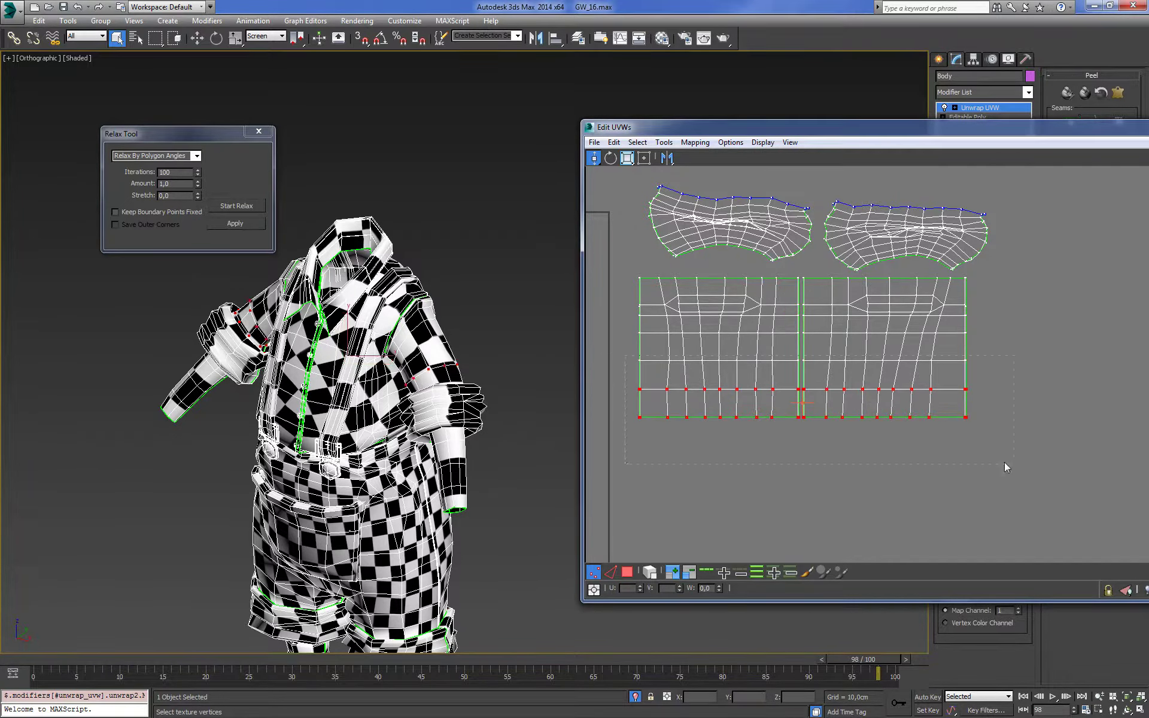
pyautogui.moveTo(969, 393); pyautogui.dragTo(969, 385)
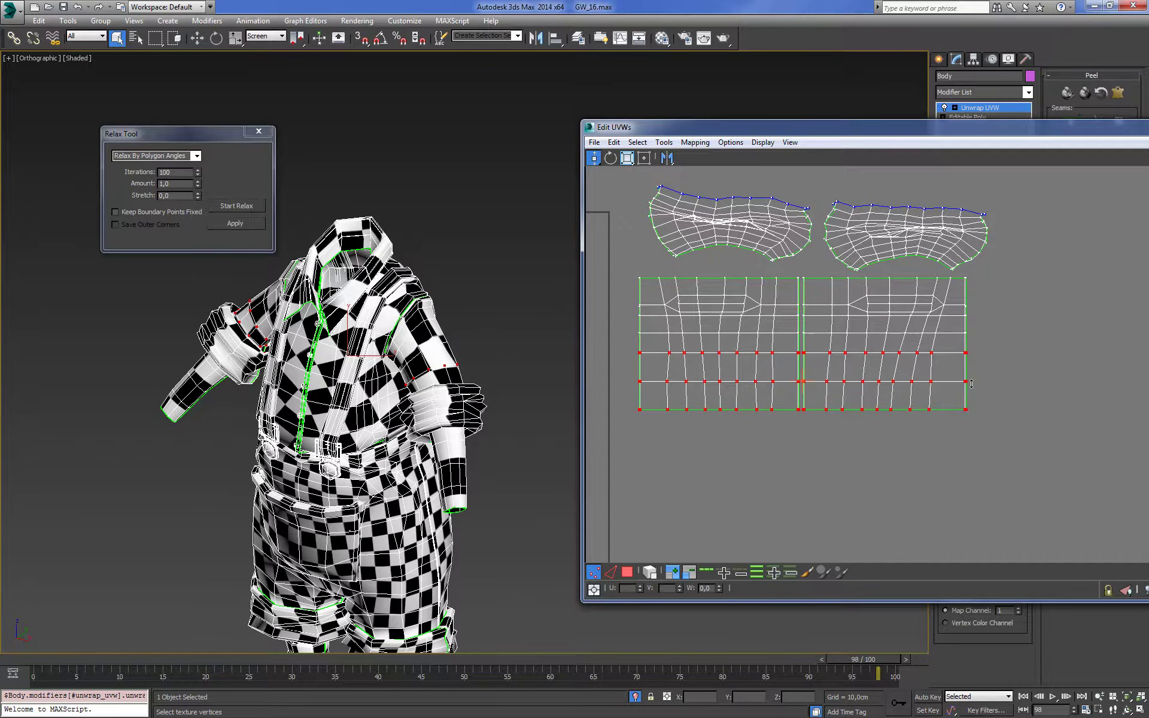
pyautogui.moveTo(999, 317); pyautogui.dragTo(1000, 345, button='middle')
# Select the lower vertex rows plus further rows and shift them down for even spacing
pyautogui.moveTo(1030, 494); pyautogui.dragTo(1026, 490)
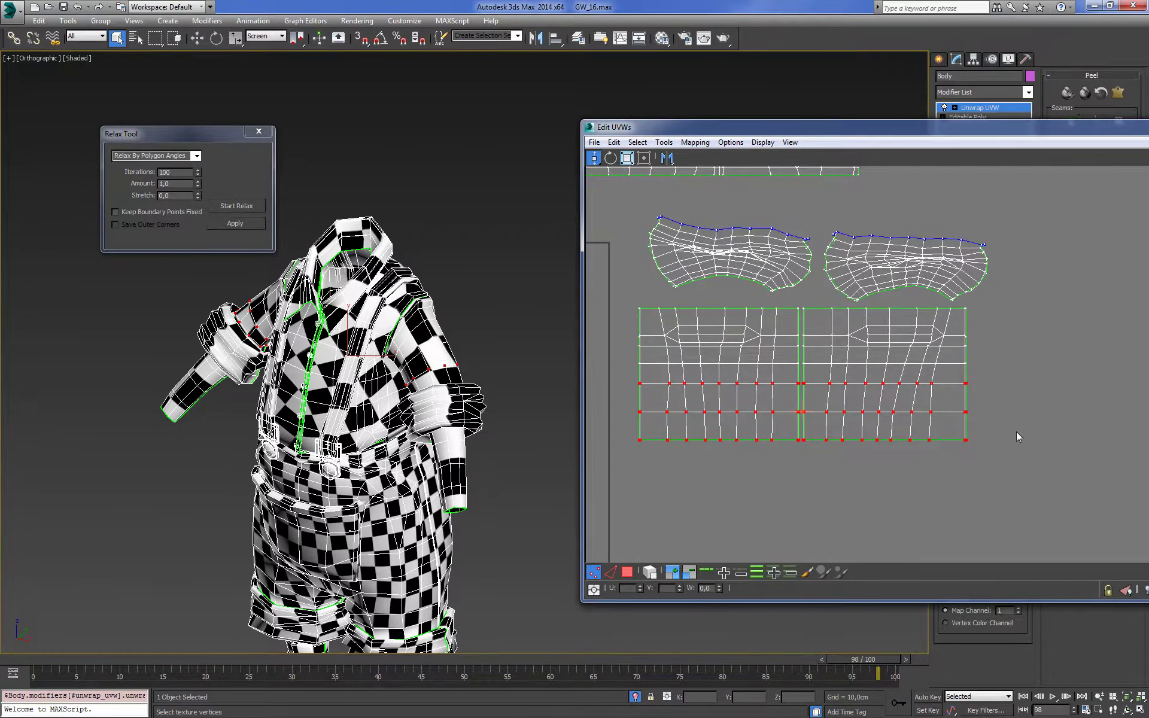
pyautogui.moveTo(563, 389); pyautogui.dragTo(564, 360)
pyautogui.moveTo(965, 361); pyautogui.dragTo(965, 385)
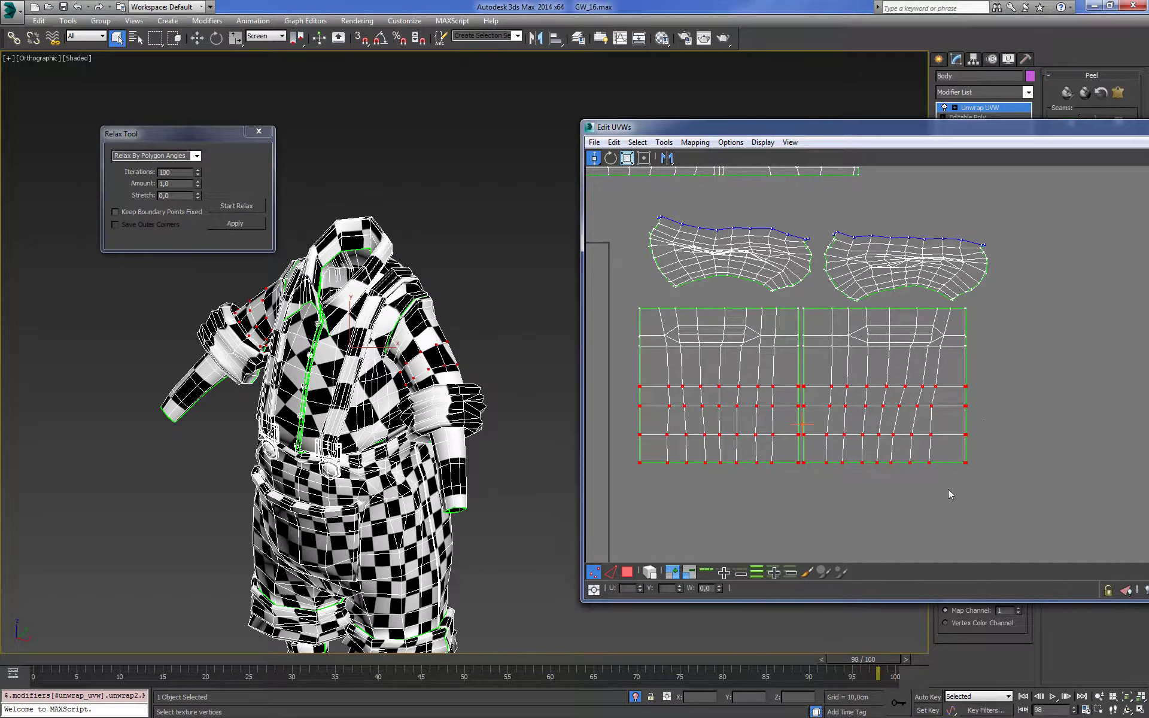
pyautogui.hotkey('ctrl', 'pageup')
pyautogui.moveTo(927, 348); pyautogui.dragTo(926, 353)
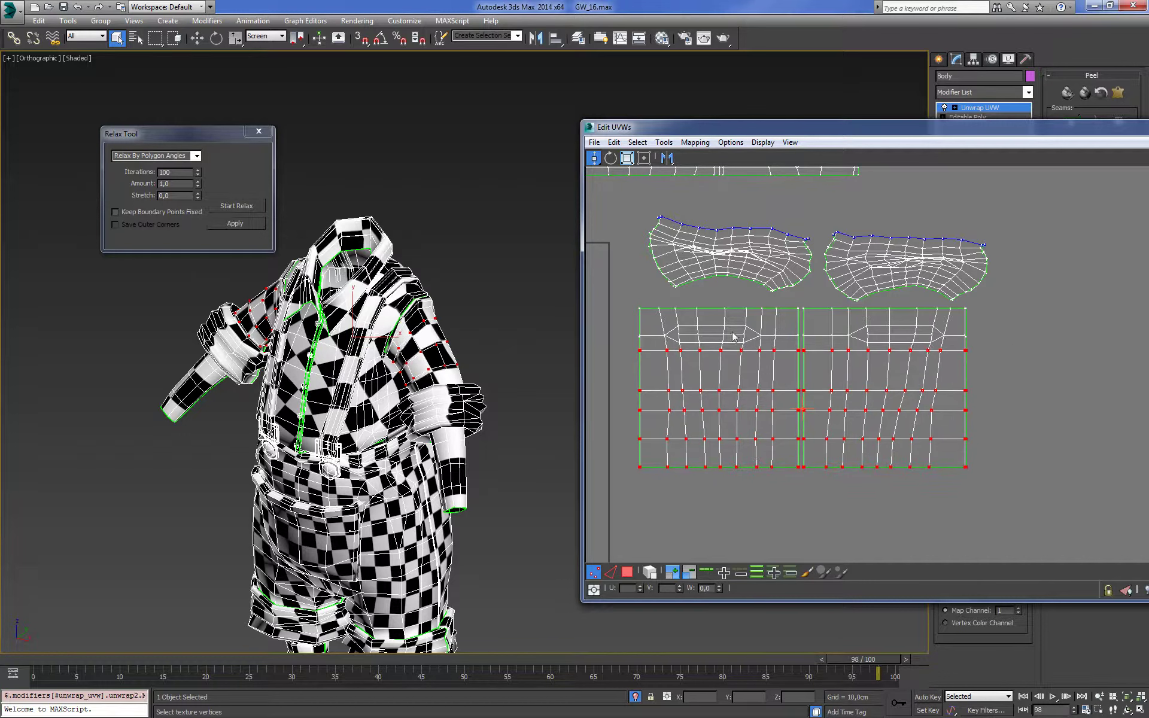
# Relax the inner vertex rows around the cuff with boundaries fixed, then clear the selection
pyautogui.moveTo(655, 323); pyautogui.dragTo(949, 345)
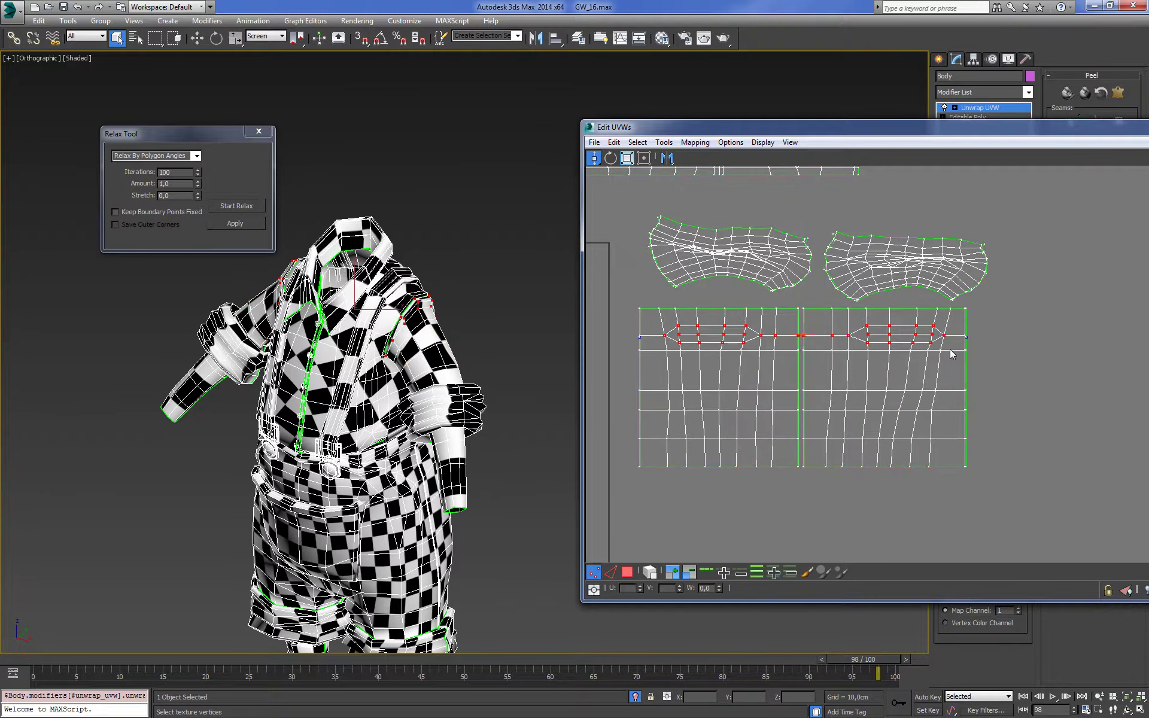
pyautogui.click(233, 207)
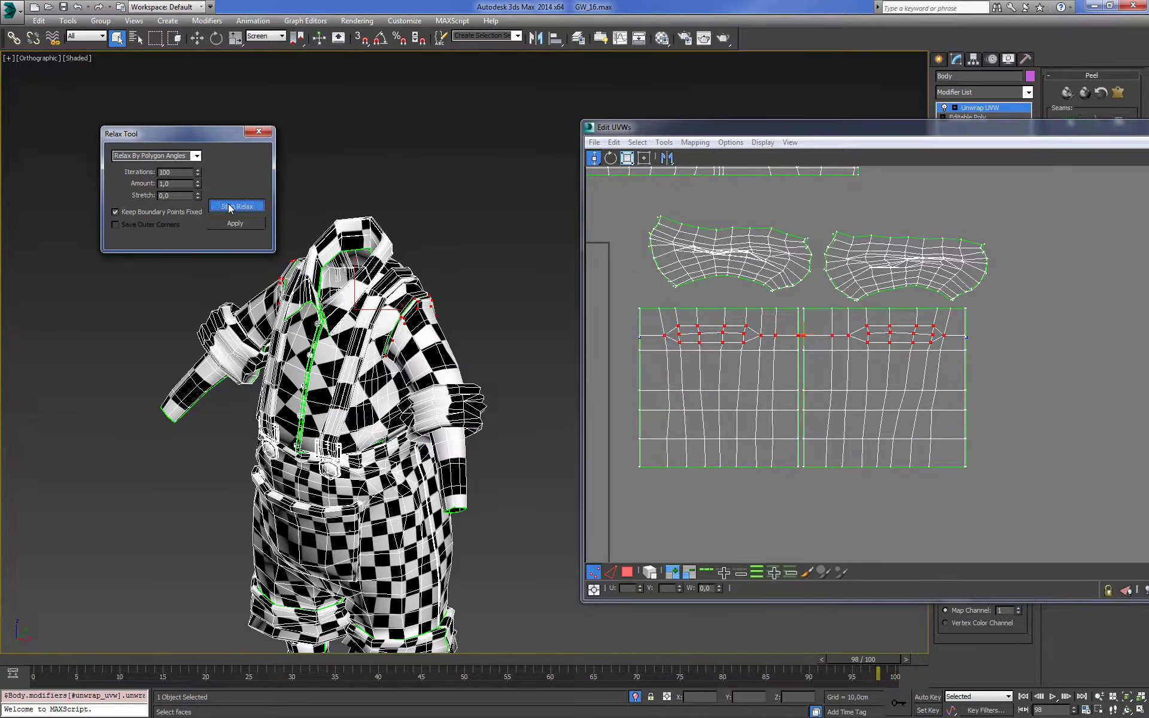
pyautogui.click(921, 393)
pyautogui.click(961, 314)
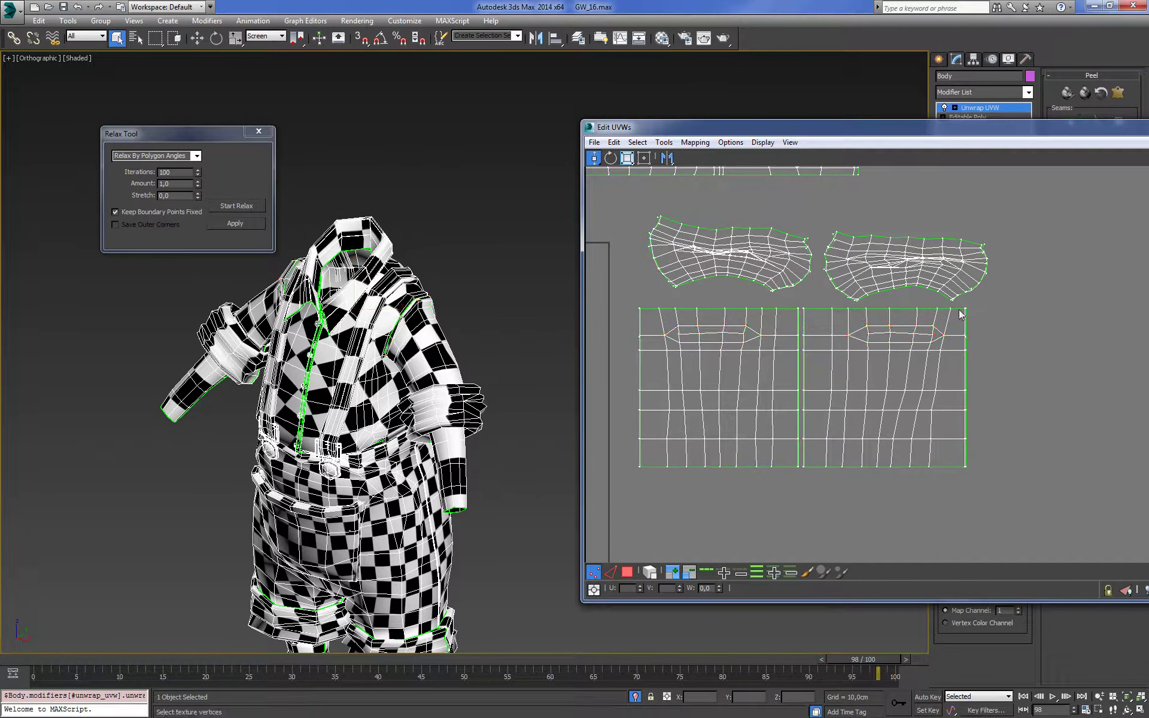
# In face mode, select both sleeve UV islands and move them left
pyautogui.keyDown('alt'); pyautogui.moveTo(429, 357); pyautogui.dragTo(461, 359, button='middle'); pyautogui.keyUp('alt')
pyautogui.scroll(-2, 855, 365)
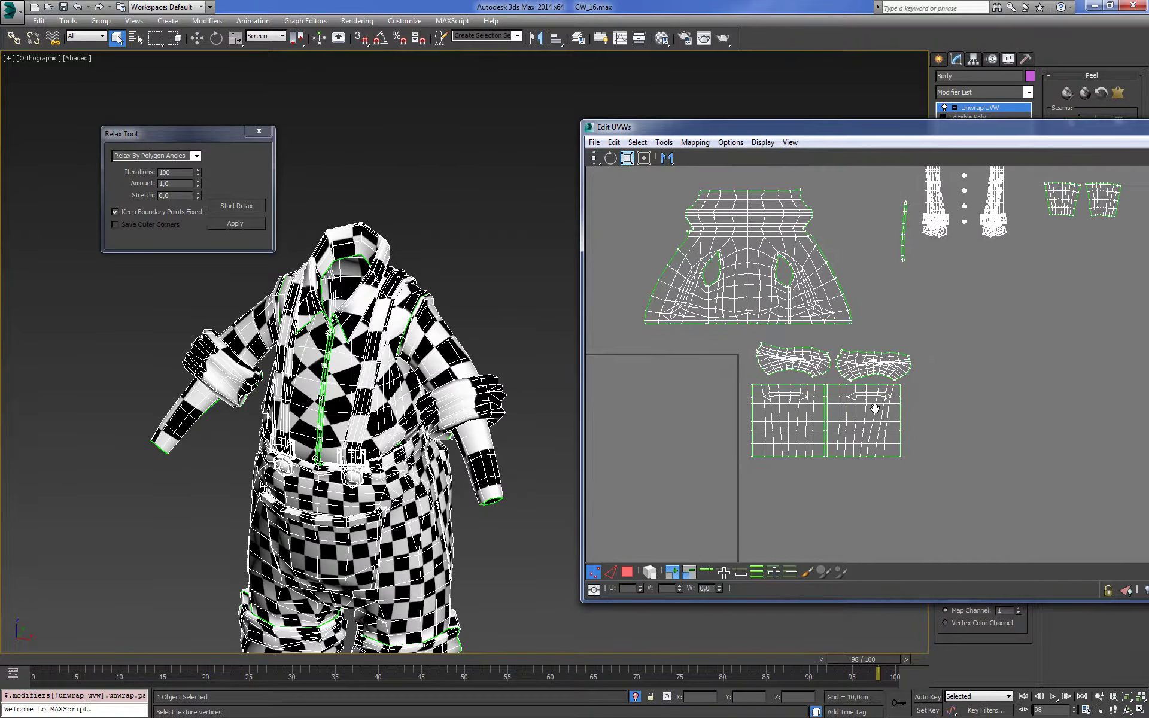
pyautogui.scroll(-1, 872, 403)
pyautogui.click(627, 572)
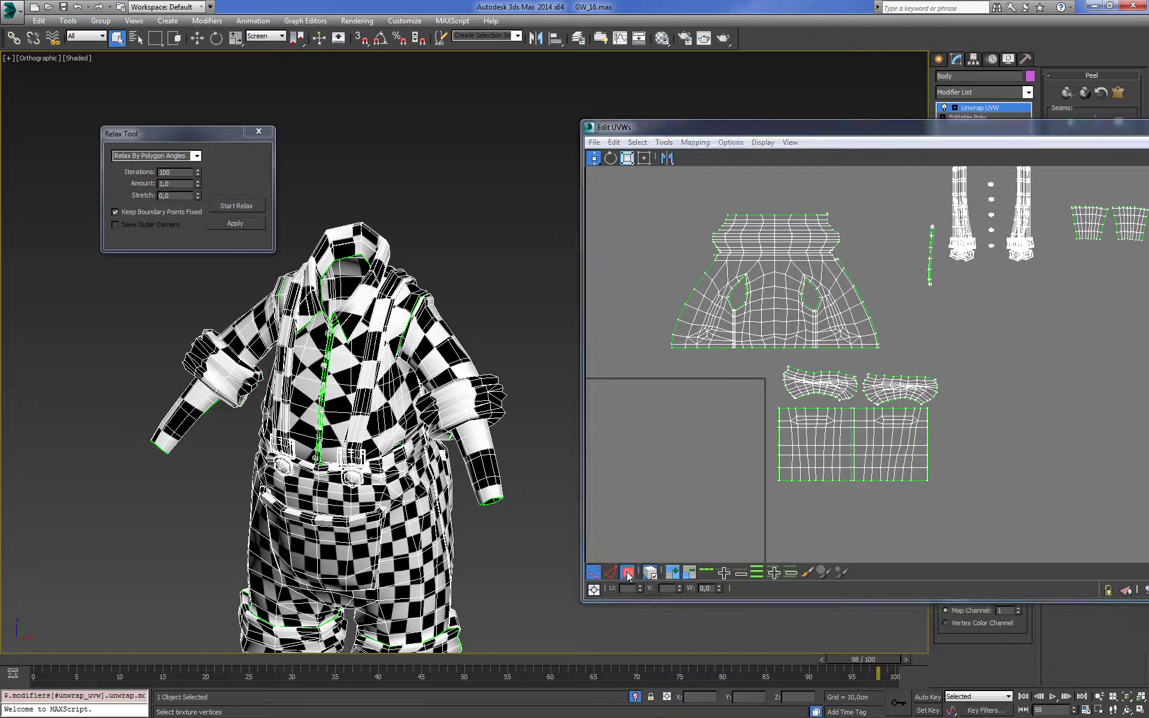
pyautogui.click(849, 467)
pyautogui.click(595, 157)
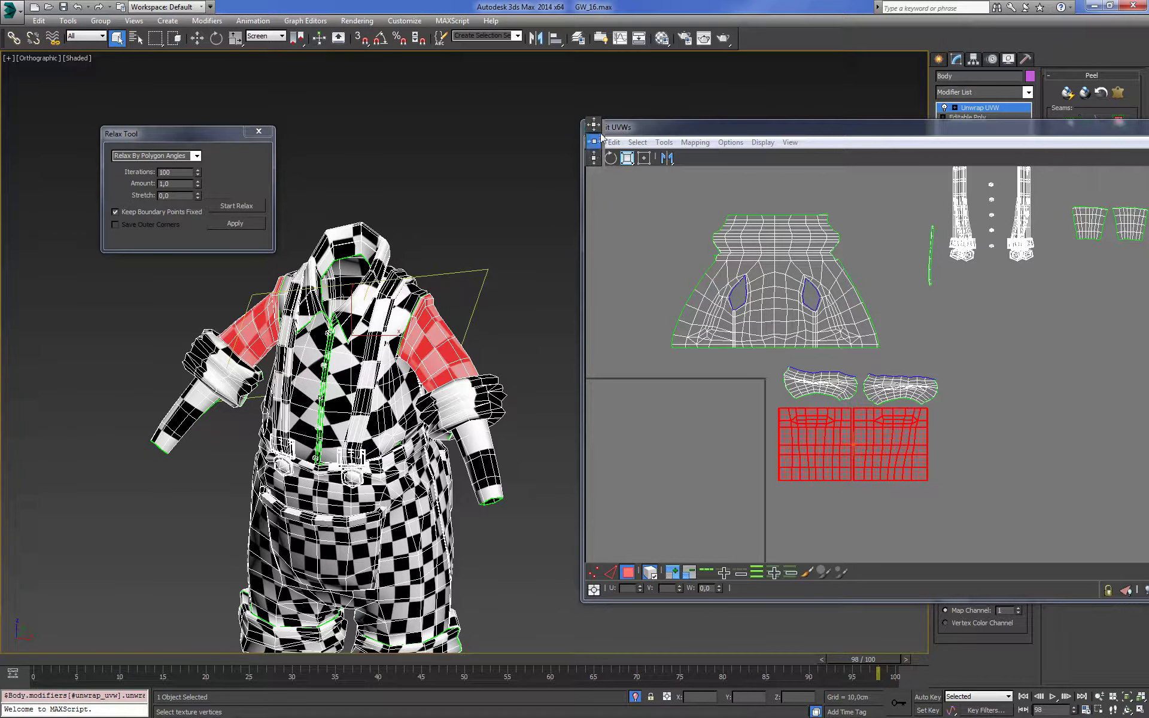
pyautogui.moveTo(843, 422); pyautogui.dragTo(764, 423)
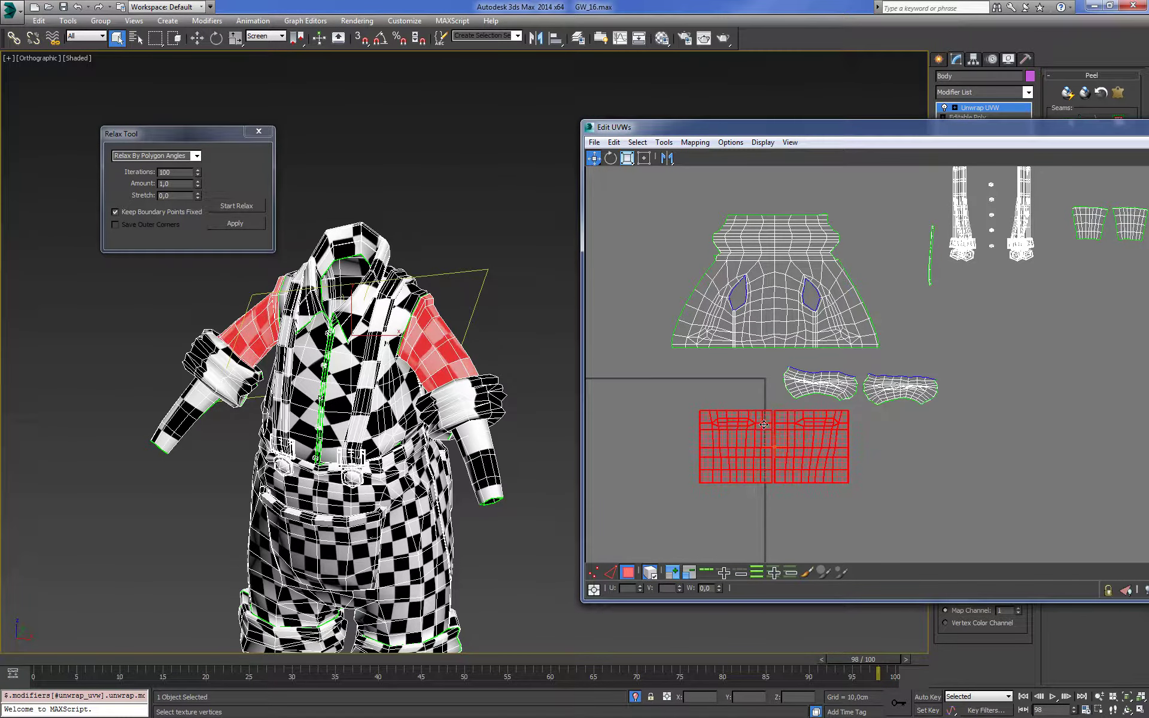
pyautogui.moveTo(969, 132); pyautogui.dragTo(885, 143)
pyautogui.scroll(2, 736, 373)
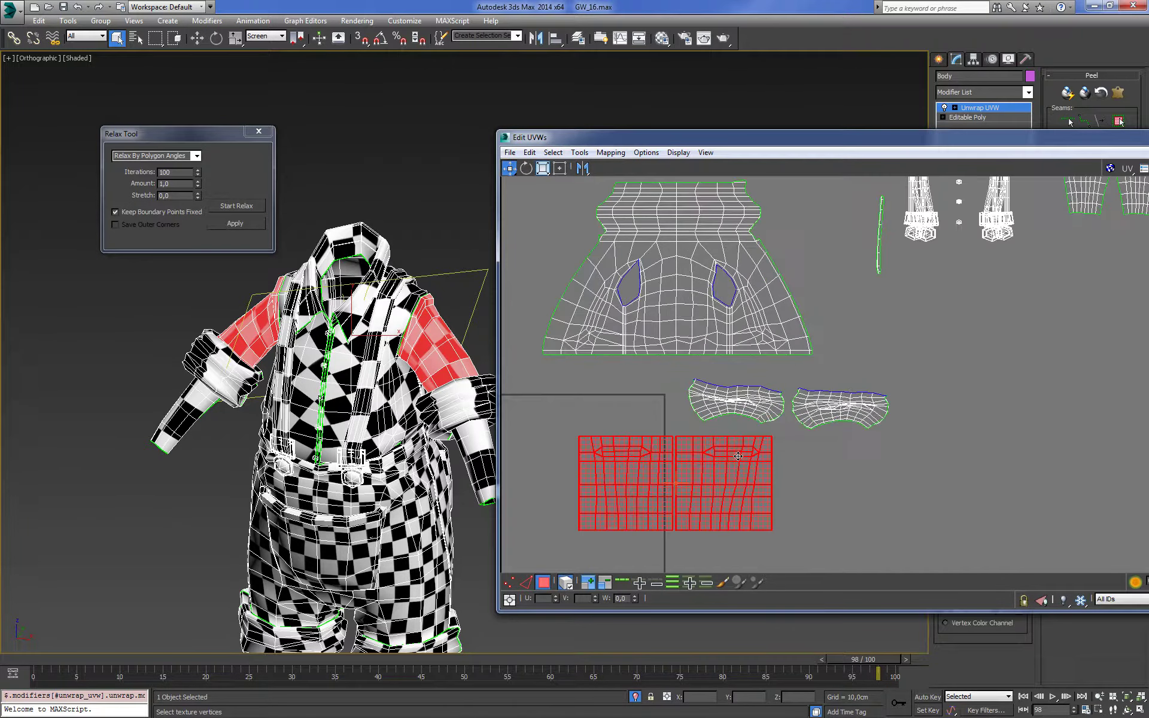
pyautogui.moveTo(682, 485); pyautogui.dragTo(659, 479)
# Place the cuff islands just under the skirt island and the sleeve rectangles at its upper left
pyautogui.click(736, 419)
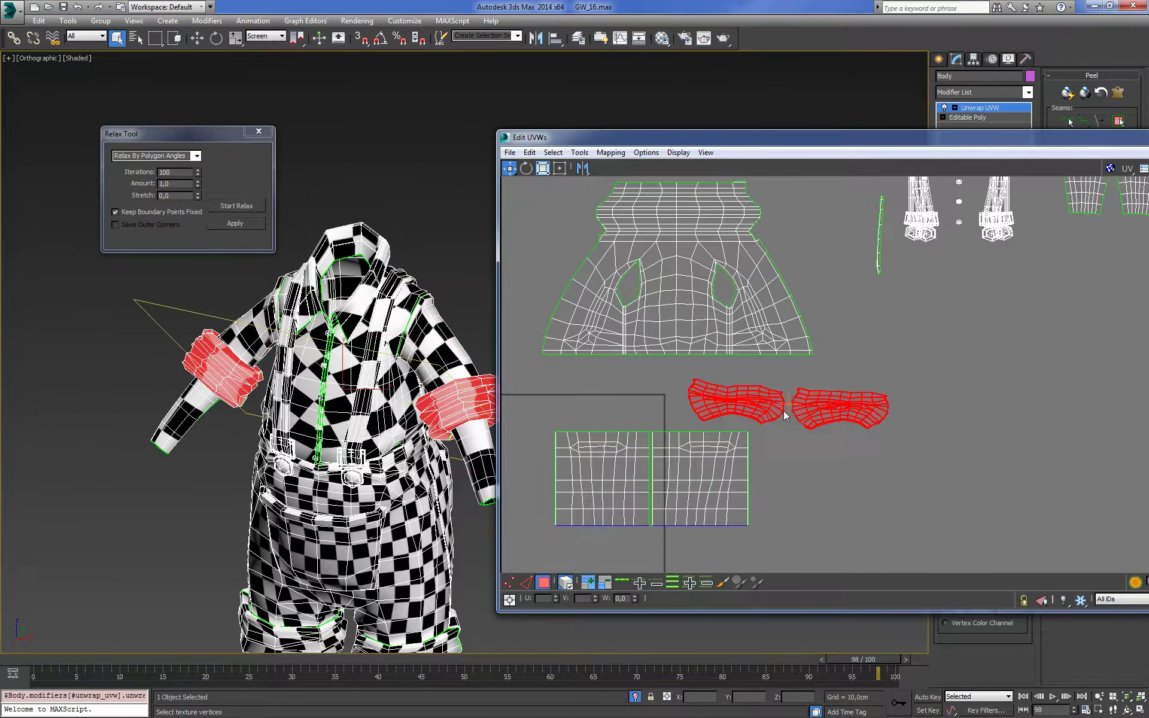
pyautogui.moveTo(760, 409); pyautogui.dragTo(656, 398)
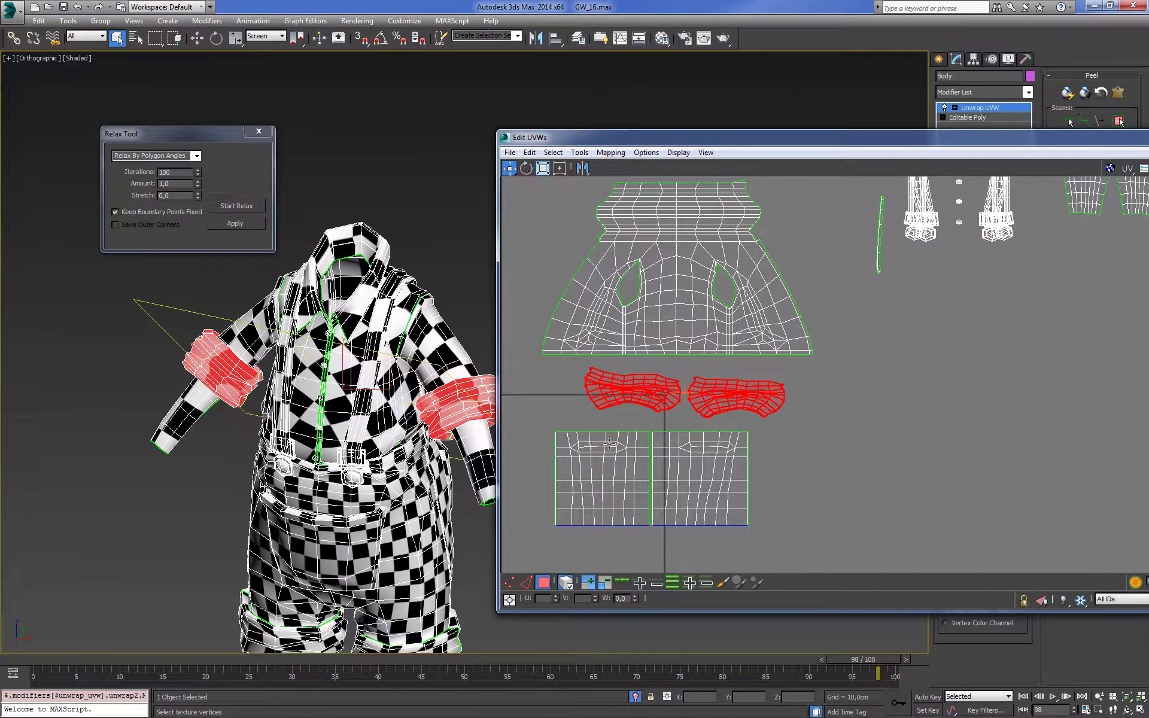
pyautogui.click(696, 473)
pyautogui.scroll(-3, 696, 473)
pyautogui.moveTo(695, 473); pyautogui.dragTo(604, 343)
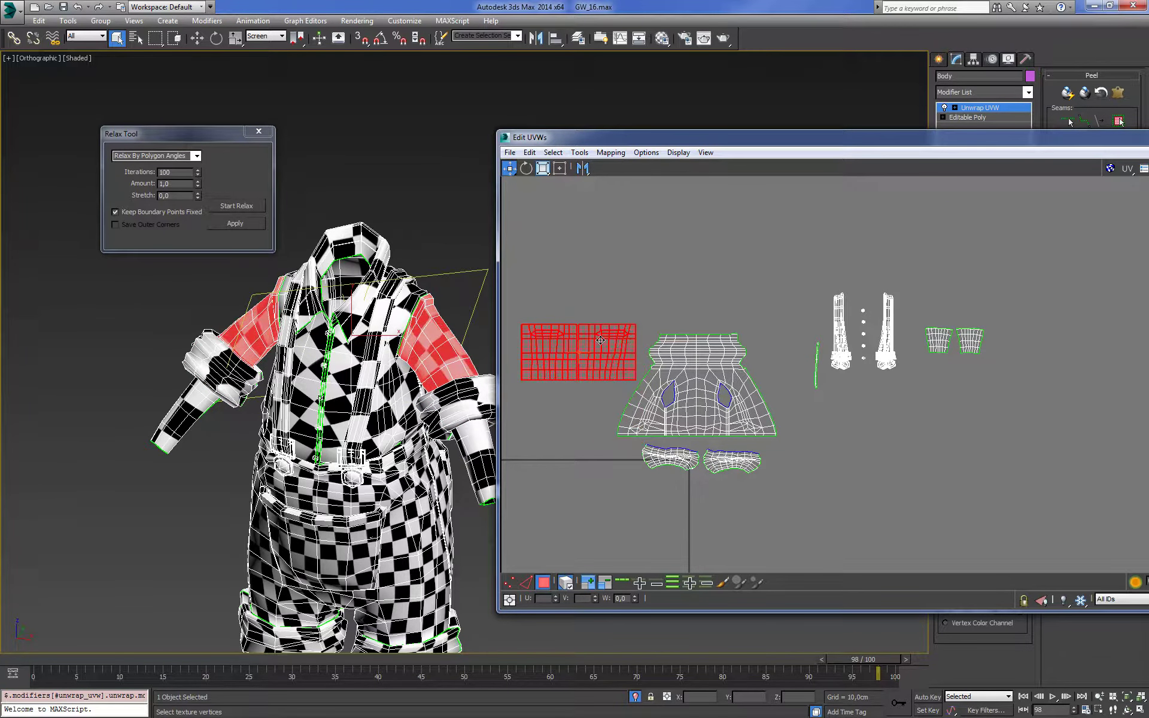
pyautogui.scroll(1, 652, 405)
pyautogui.moveTo(653, 406); pyautogui.dragTo(779, 376, button='middle')
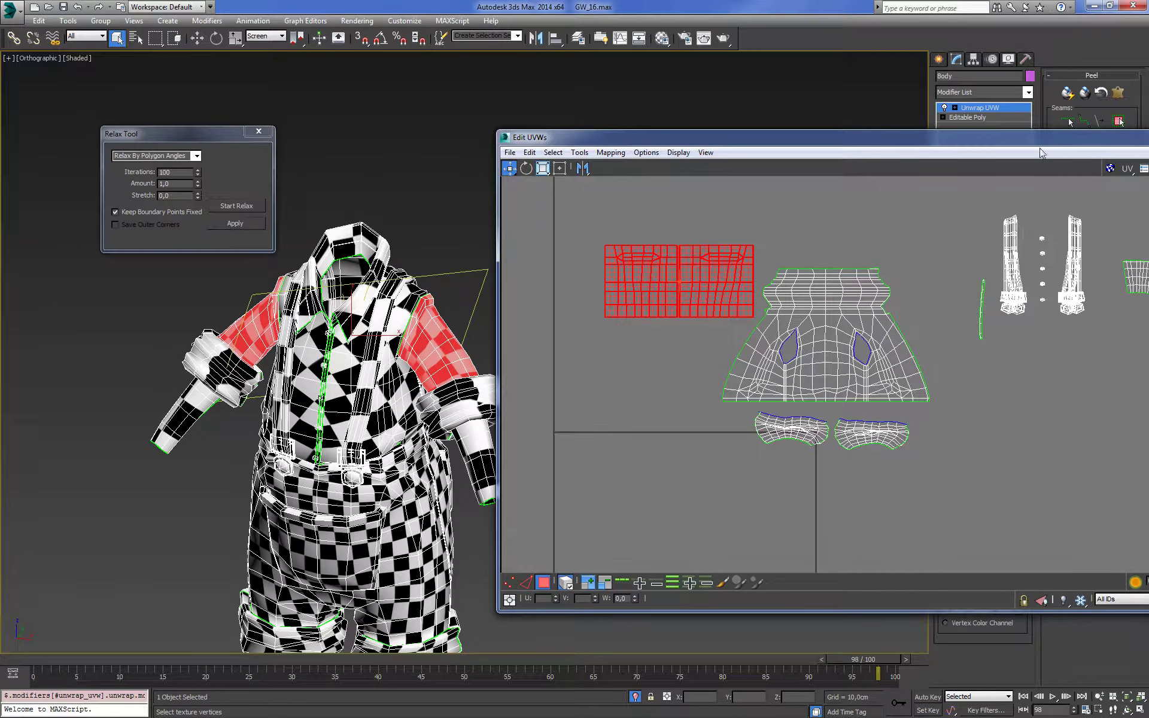
pyautogui.moveTo(1041, 153); pyautogui.dragTo(986, 127)
pyautogui.scroll(1, 239, 359)
pyautogui.scroll(2, 239, 359)
# Select the left cuff UV island, move it down and rotate it level
pyautogui.scroll(2, 240, 359)
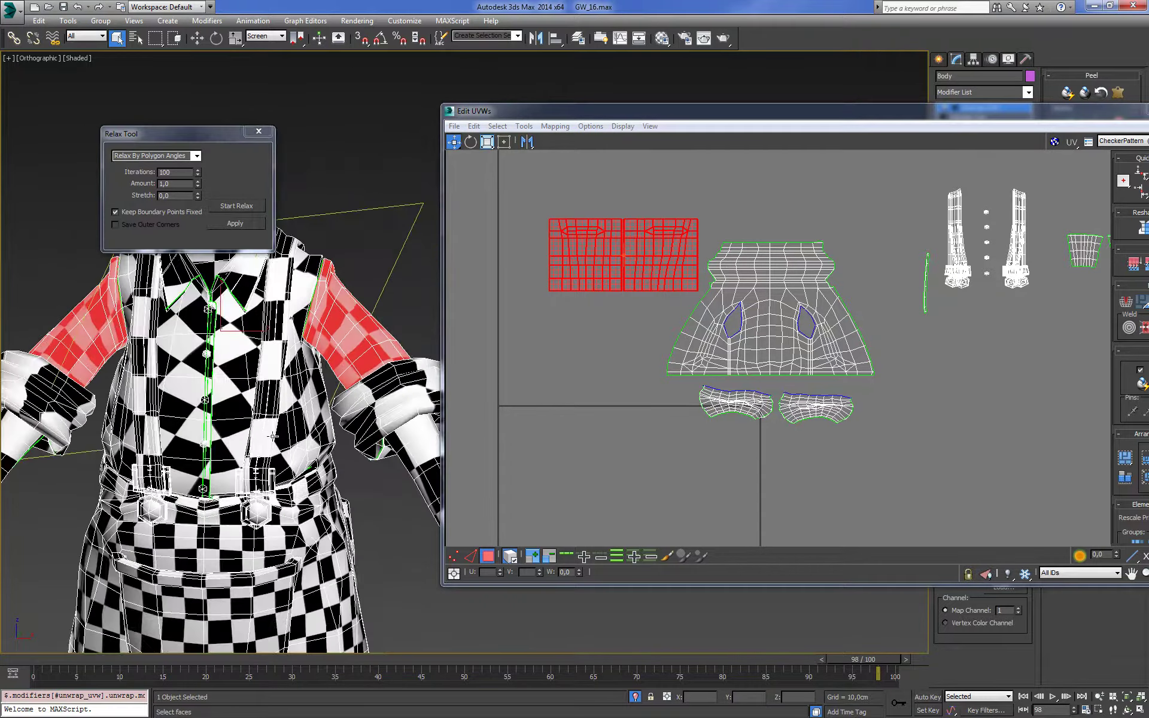
pyautogui.scroll(2, 698, 429)
pyautogui.scroll(3, 735, 451)
pyautogui.click(736, 455)
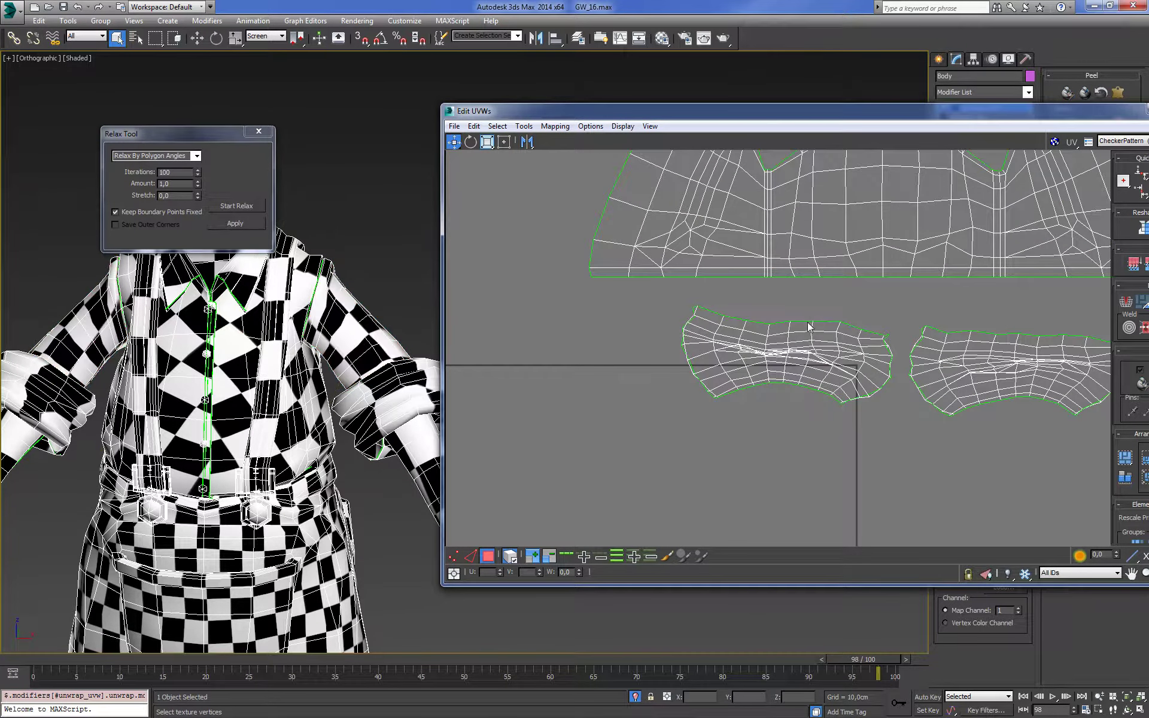
pyautogui.click(807, 327)
pyautogui.moveTo(788, 348); pyautogui.dragTo(791, 371)
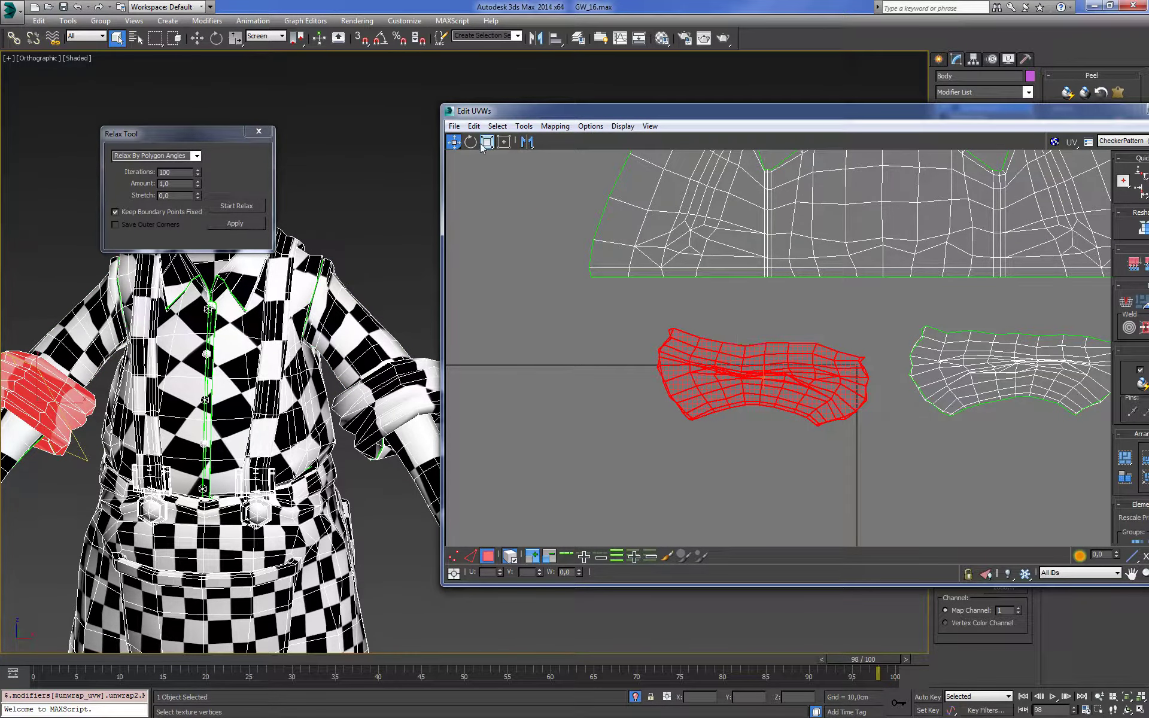
pyautogui.press('e')
pyautogui.moveTo(692, 346); pyautogui.dragTo(770, 379)
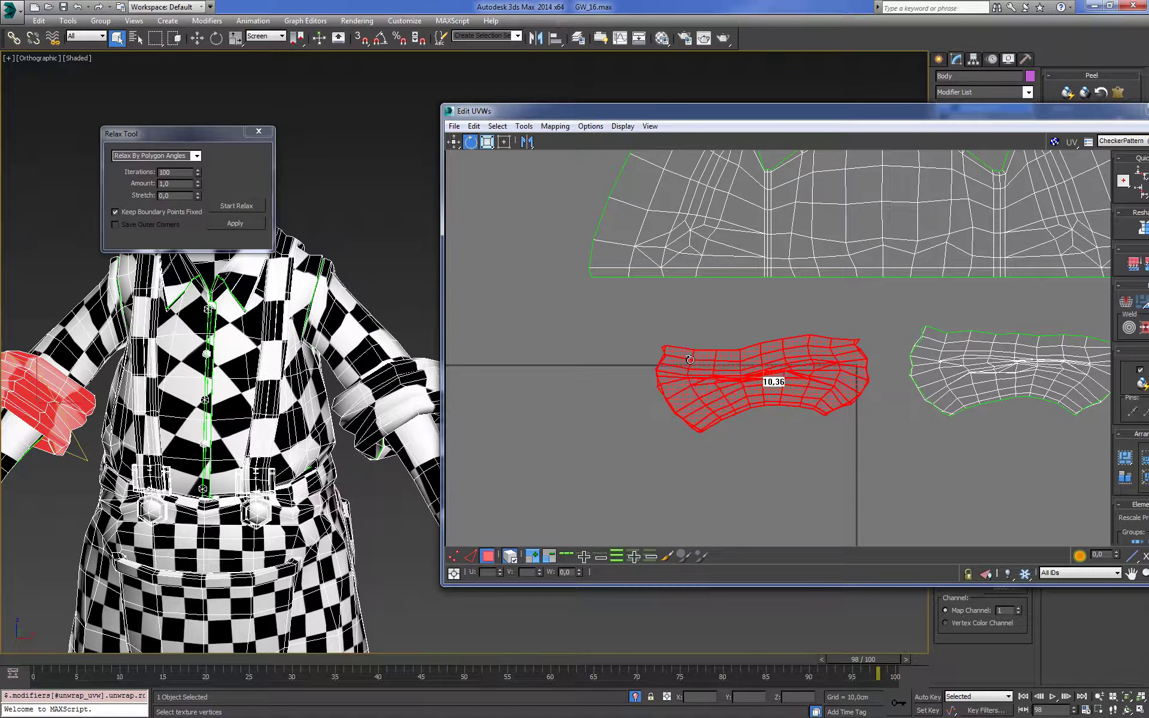
pyautogui.moveTo(769, 380); pyautogui.dragTo(746, 370, button='middle')
pyautogui.scroll(2, 746, 370)
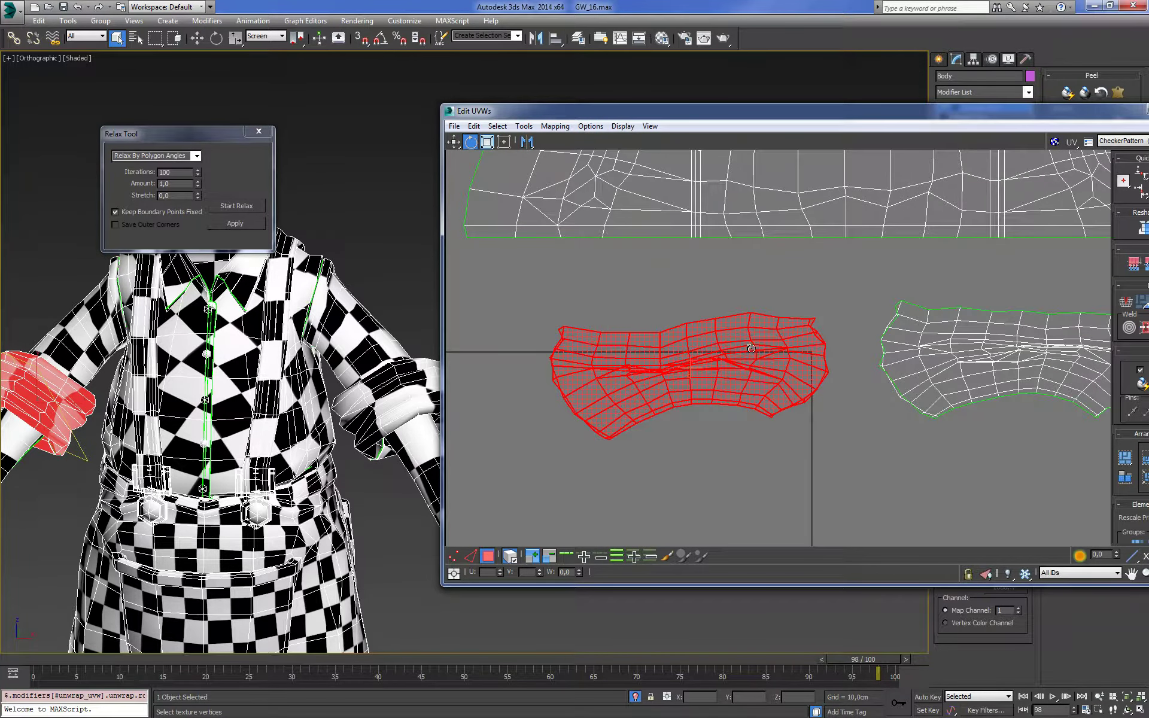
pyautogui.scroll(-3, 729, 363)
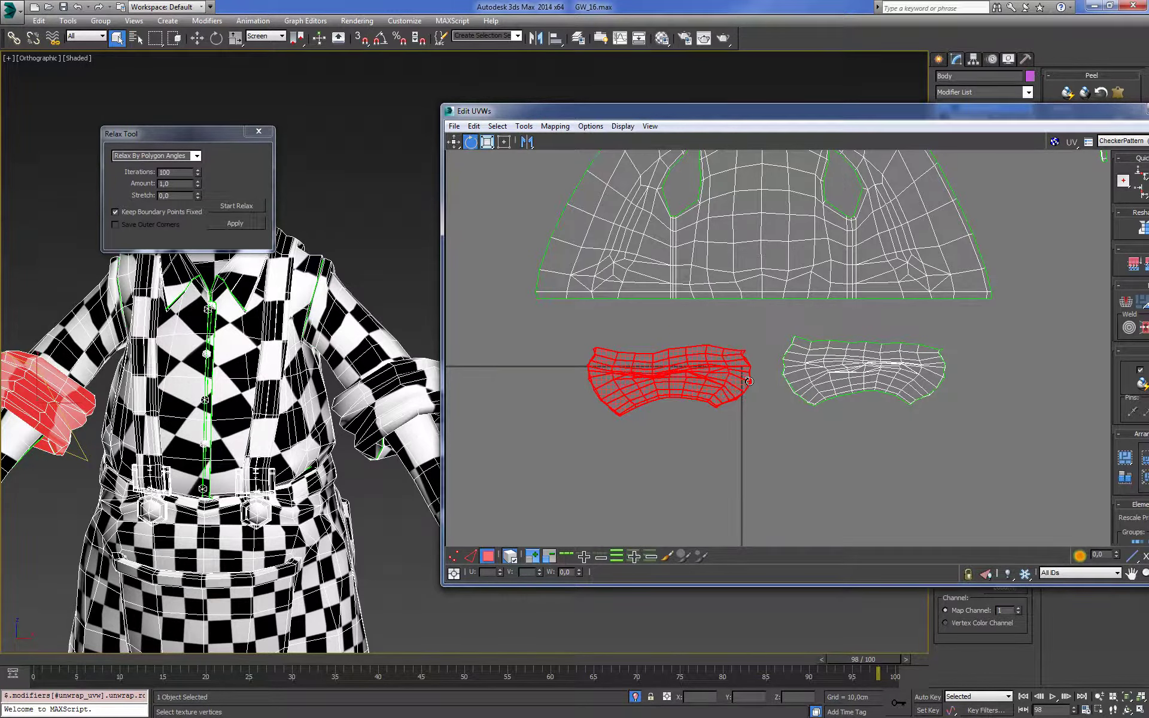
# Add the right cuff island and relax both using Relax By Polygon Angles
pyautogui.keyDown('ctrl'); pyautogui.click(795, 358); pyautogui.keyUp('ctrl')
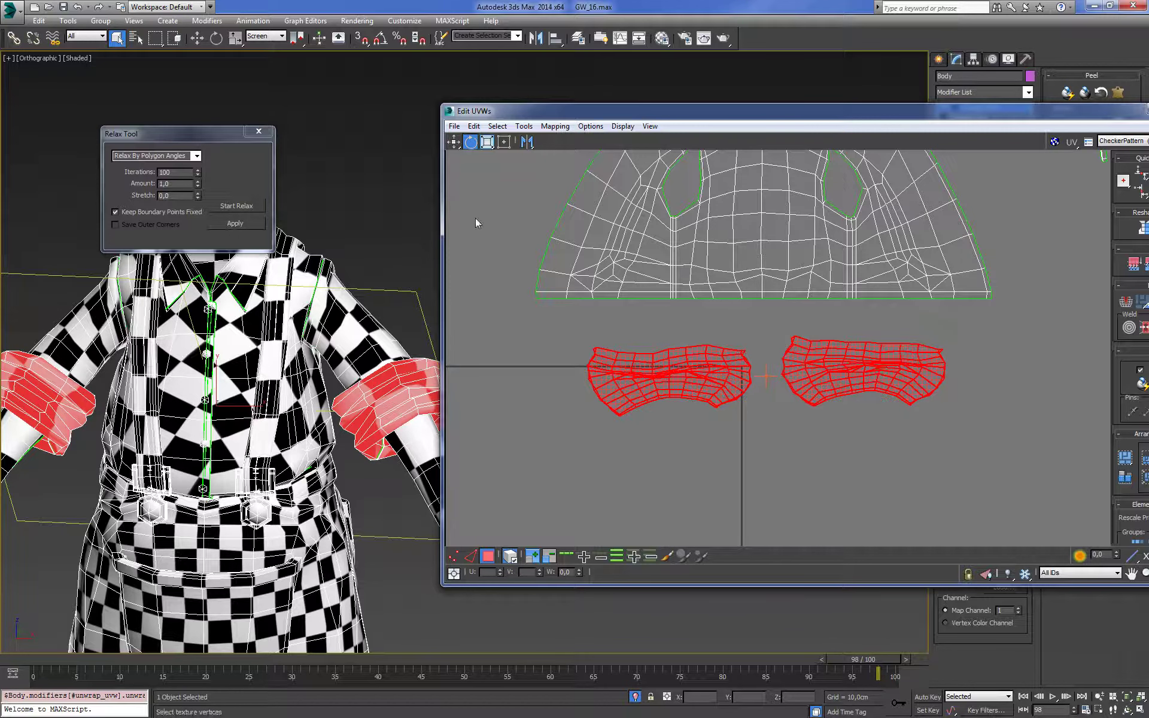
pyautogui.click(240, 207)
pyautogui.click(239, 206)
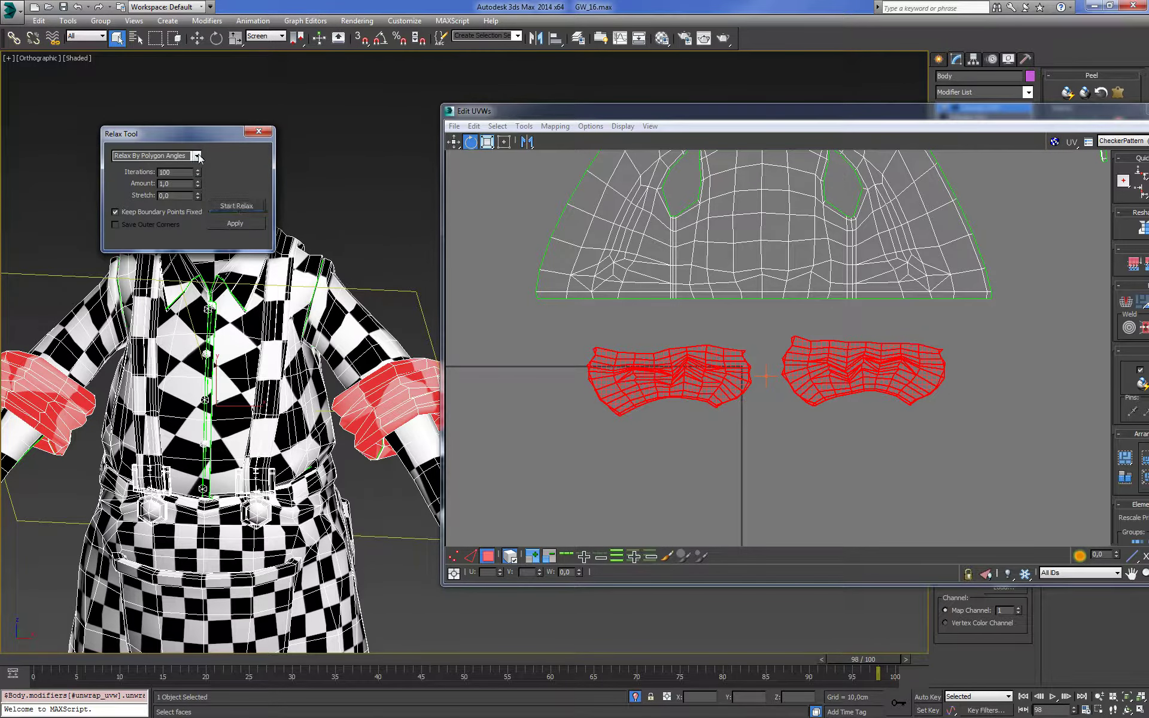
pyautogui.click(196, 156)
pyautogui.click(196, 170)
pyautogui.click(257, 207)
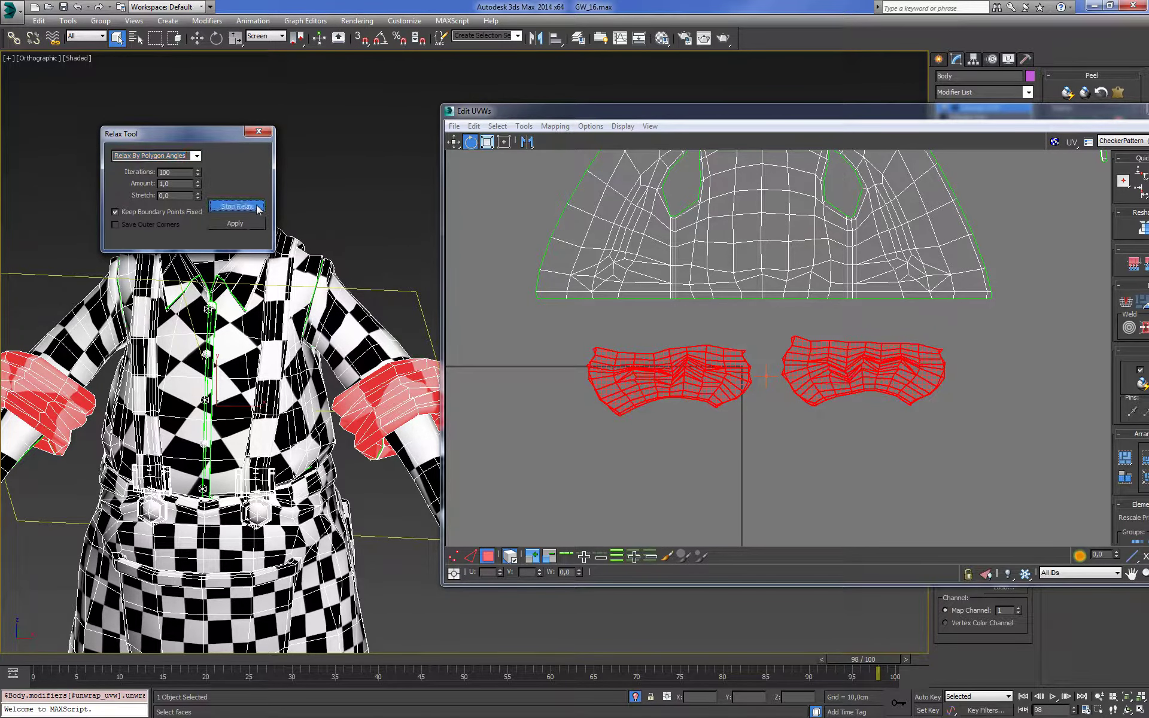
pyautogui.click(258, 207)
pyautogui.click(1024, 492)
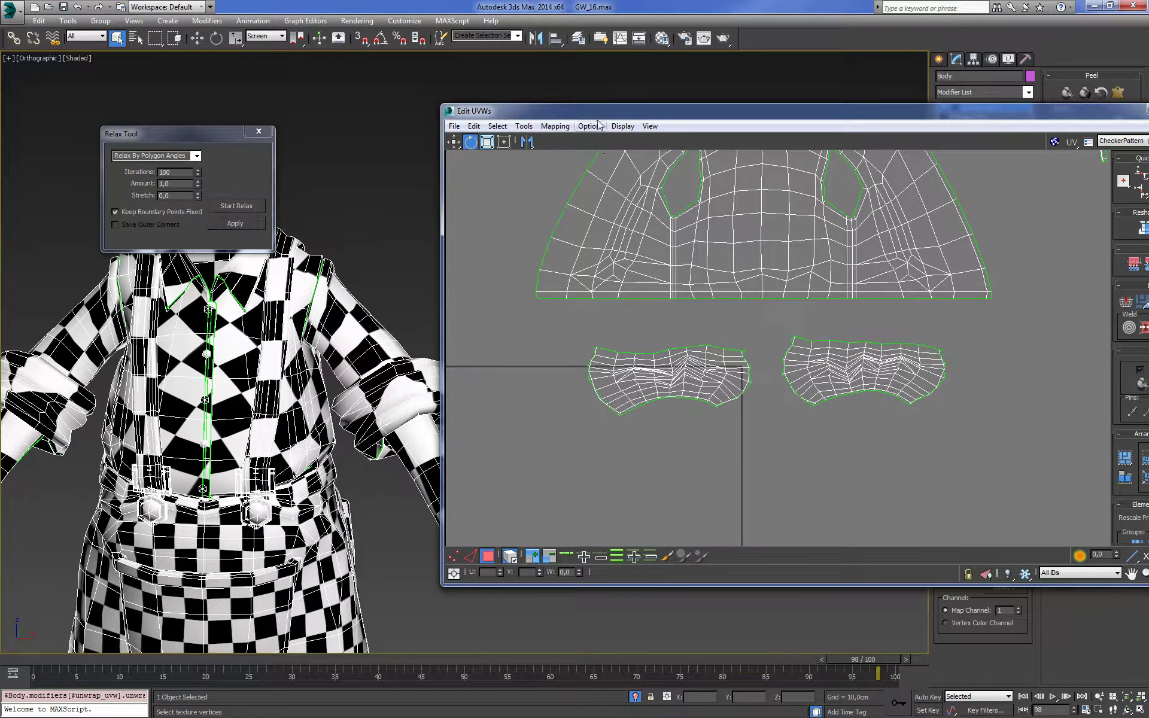
# Close the UV editor and relax dialogs, then reopen the Edit UVWs window
pyautogui.moveTo(599, 112); pyautogui.dragTo(672, 100)
pyautogui.moveTo(767, 427); pyautogui.dragTo(759, 447, button='middle')
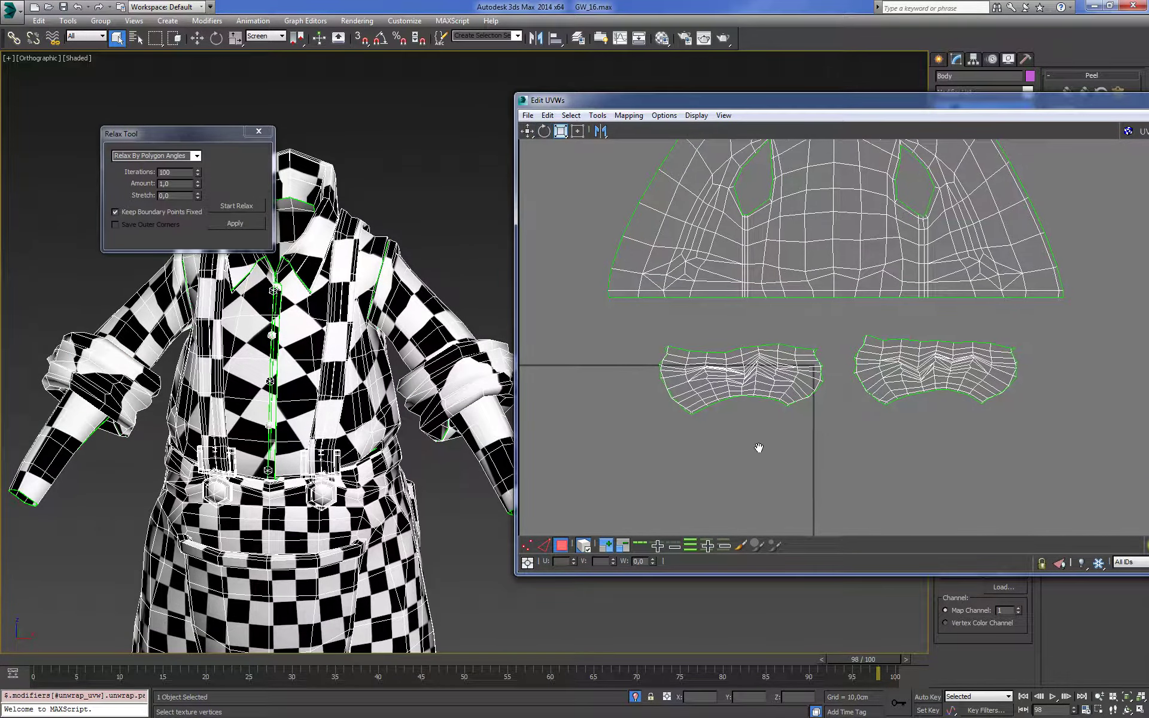
pyautogui.scroll(3, 758, 448)
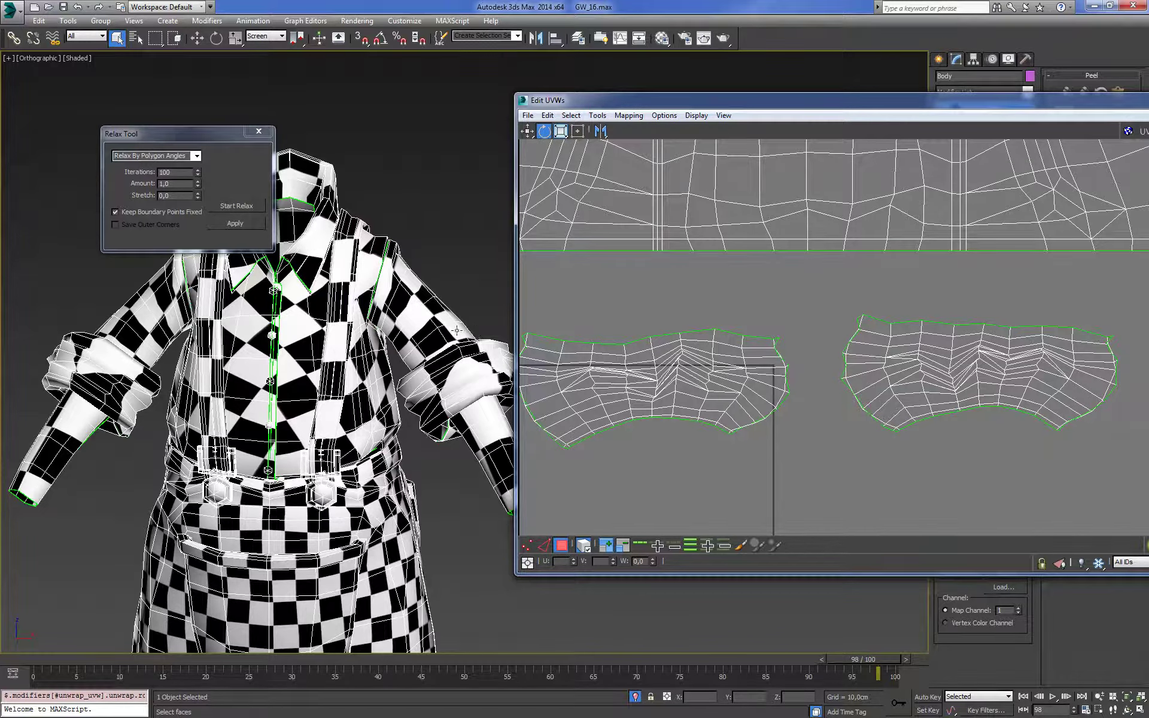
pyautogui.moveTo(699, 100); pyautogui.dragTo(782, 133)
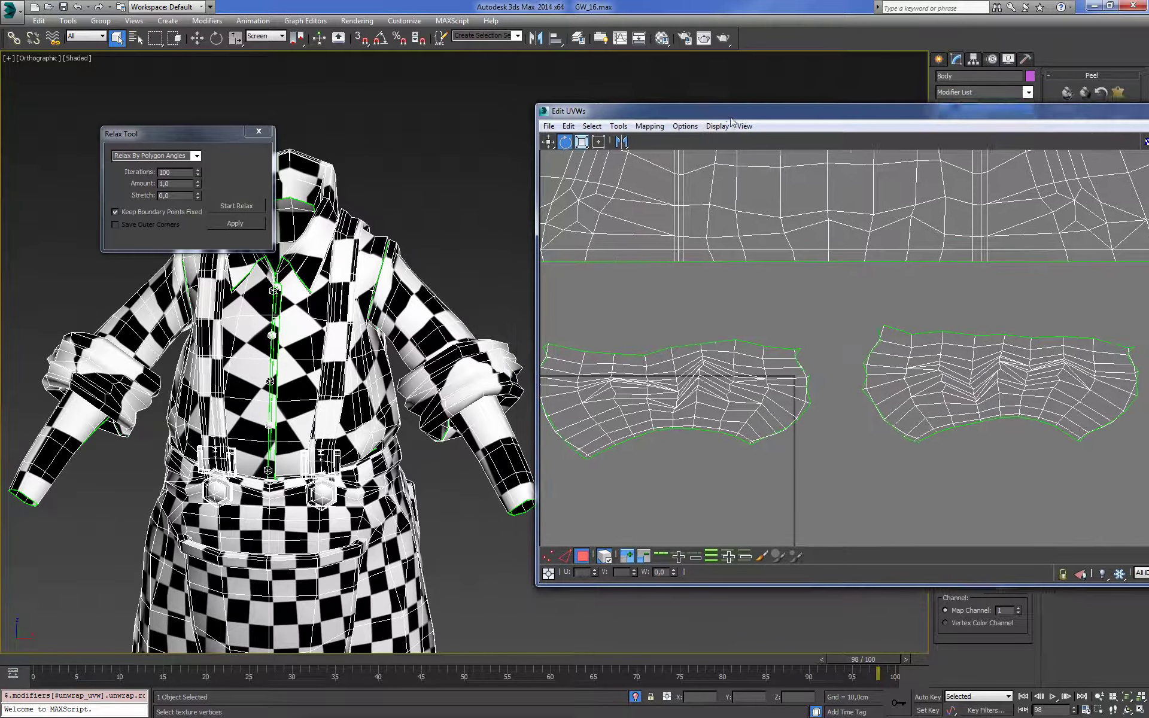
pyautogui.keyDown('alt'); pyautogui.moveTo(559, 315); pyautogui.dragTo(541, 300, button='middle'); pyautogui.keyUp('alt')
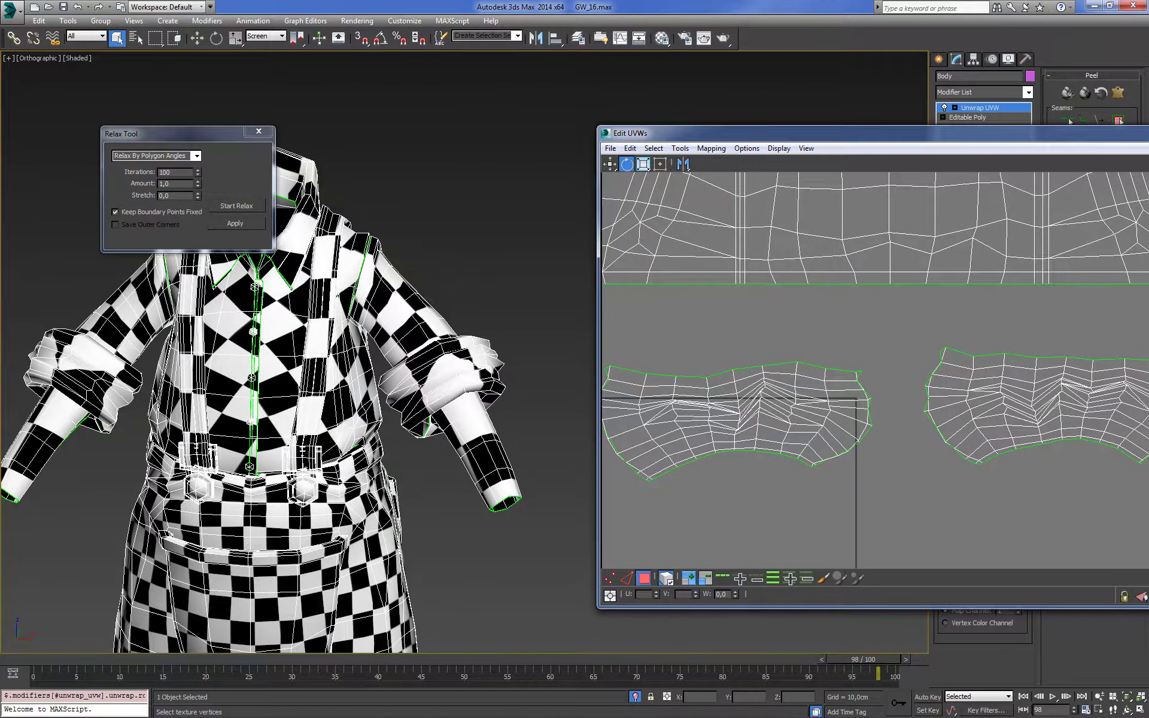
pyautogui.click(982, 108)
pyautogui.rightClick(985, 108)
pyautogui.press('Escape')
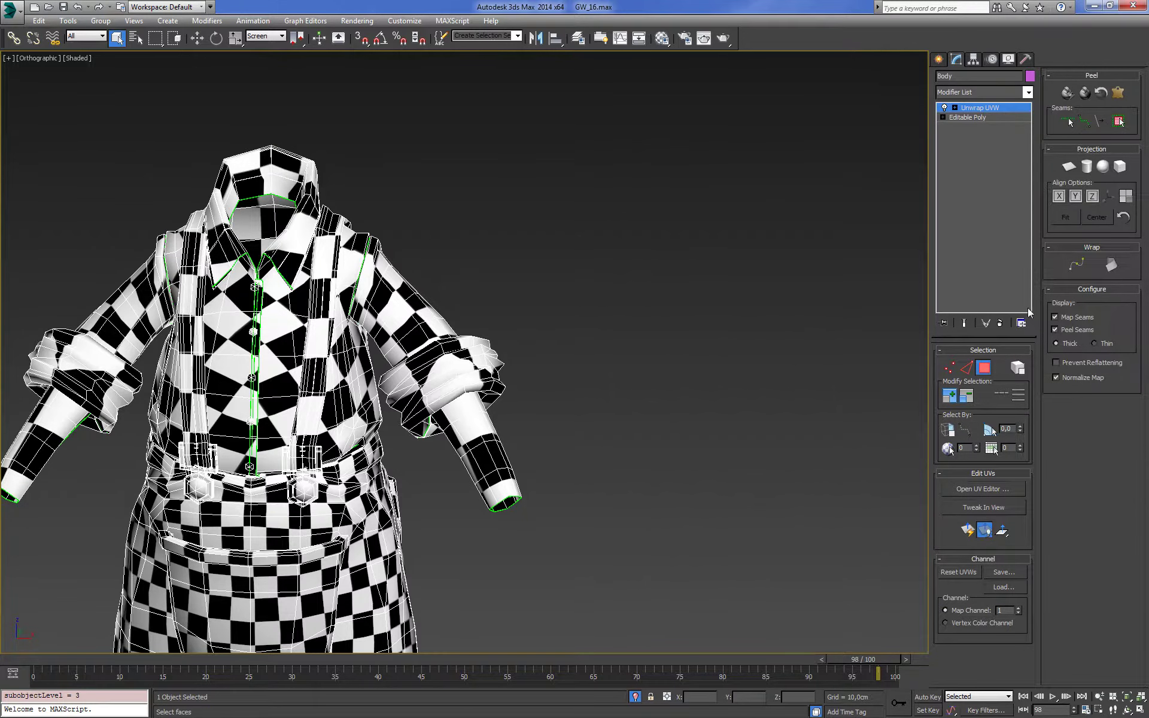
pyautogui.click(998, 486)
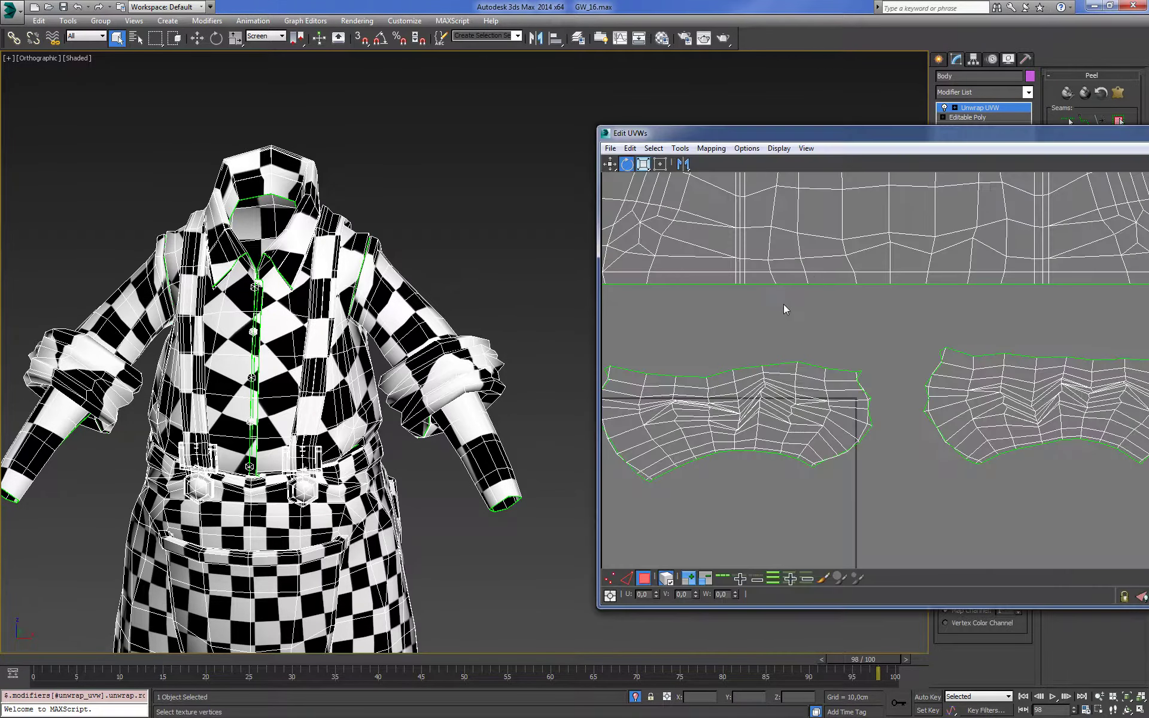
# Relax the right cuff island again via Tools > Relax with Keep Boundary Points Fixed unchecked
pyautogui.moveTo(905, 134); pyautogui.dragTo(746, 132)
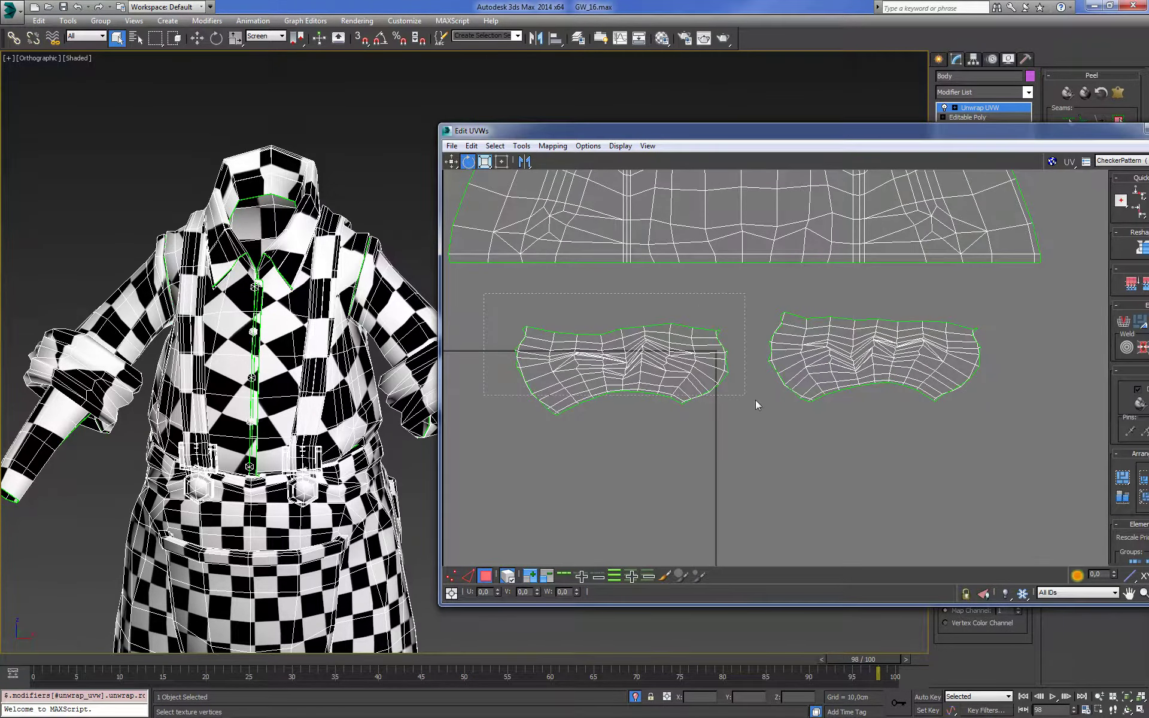
pyautogui.moveTo(755, 400); pyautogui.dragTo(749, 437)
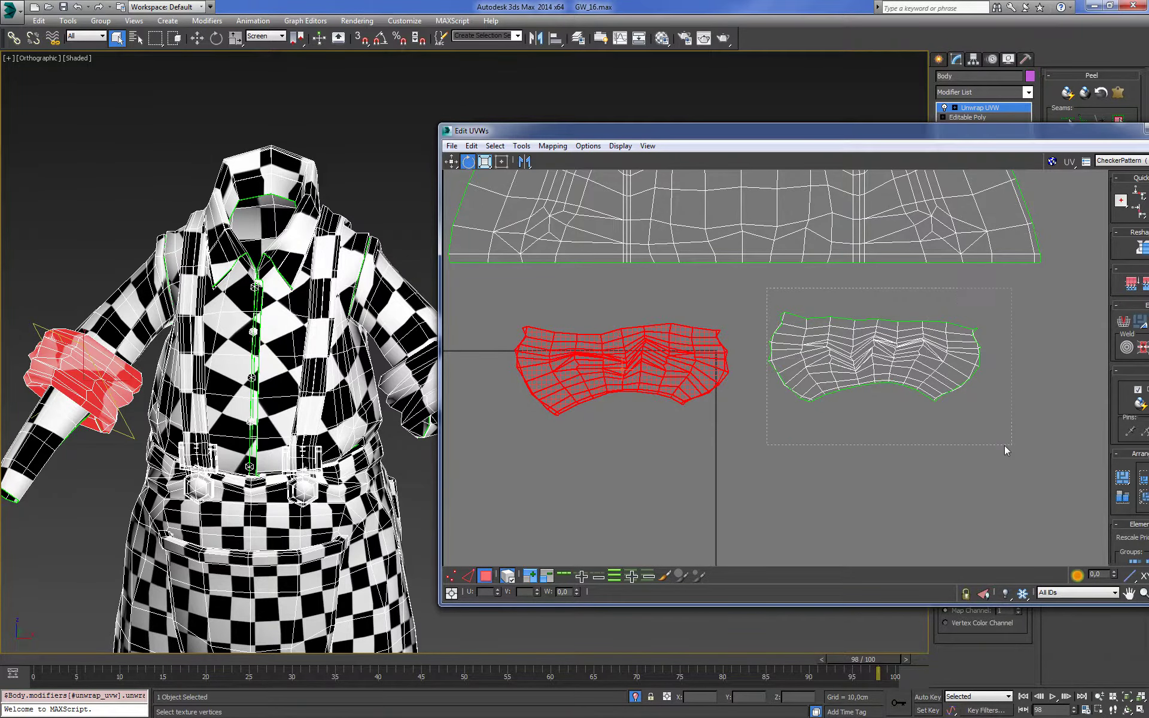
pyautogui.moveTo(1005, 450); pyautogui.dragTo(1006, 451)
pyautogui.press('z')
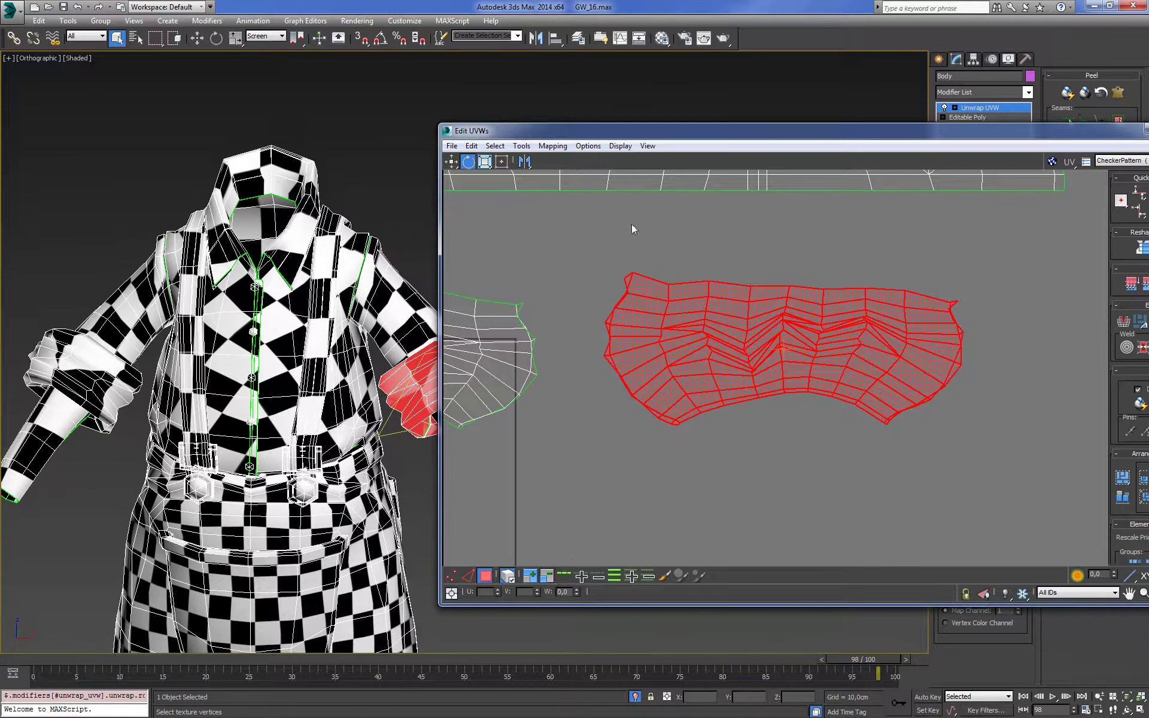
pyautogui.click(519, 147)
pyautogui.click(574, 353)
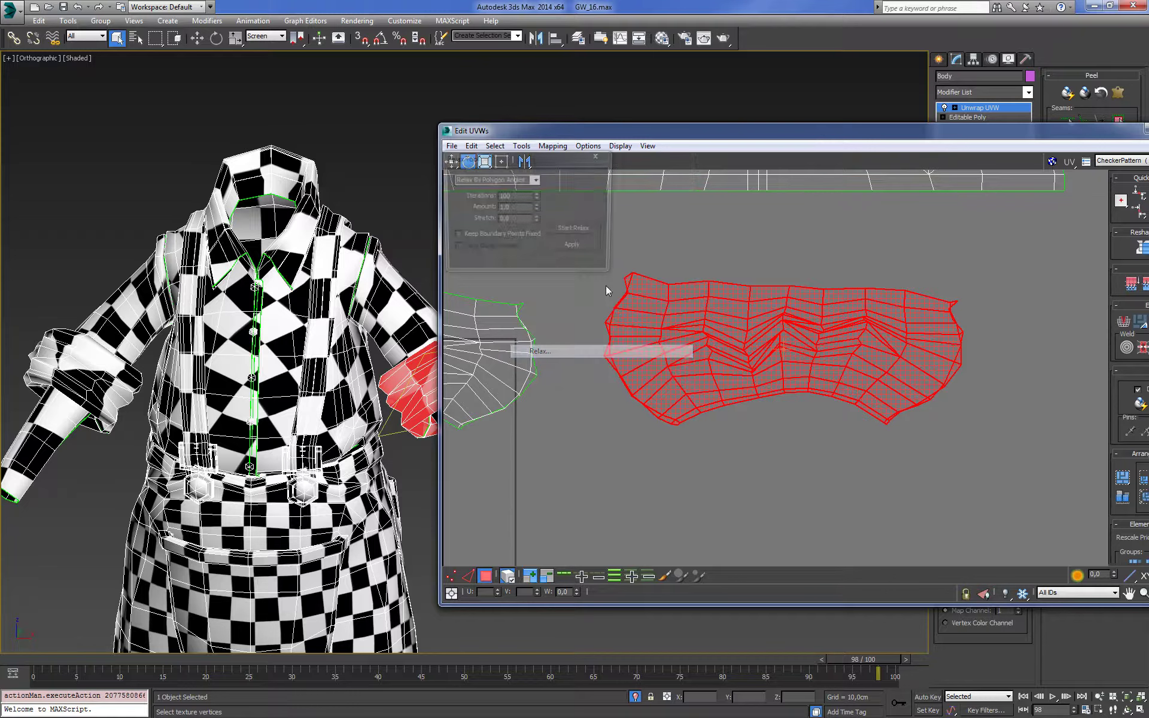
pyautogui.click(583, 229)
pyautogui.click(749, 263)
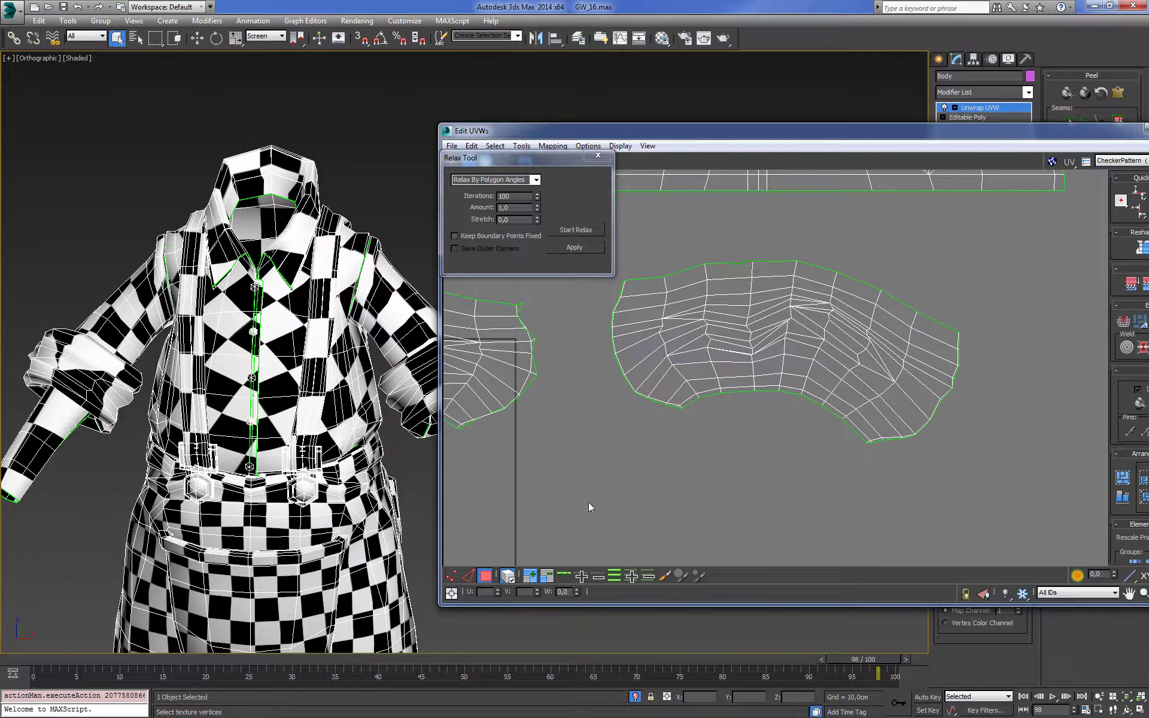
# Switch to Edge mode and pick one edge on the cuff island's left boundary
pyautogui.click(450, 575)
pyautogui.click(679, 386)
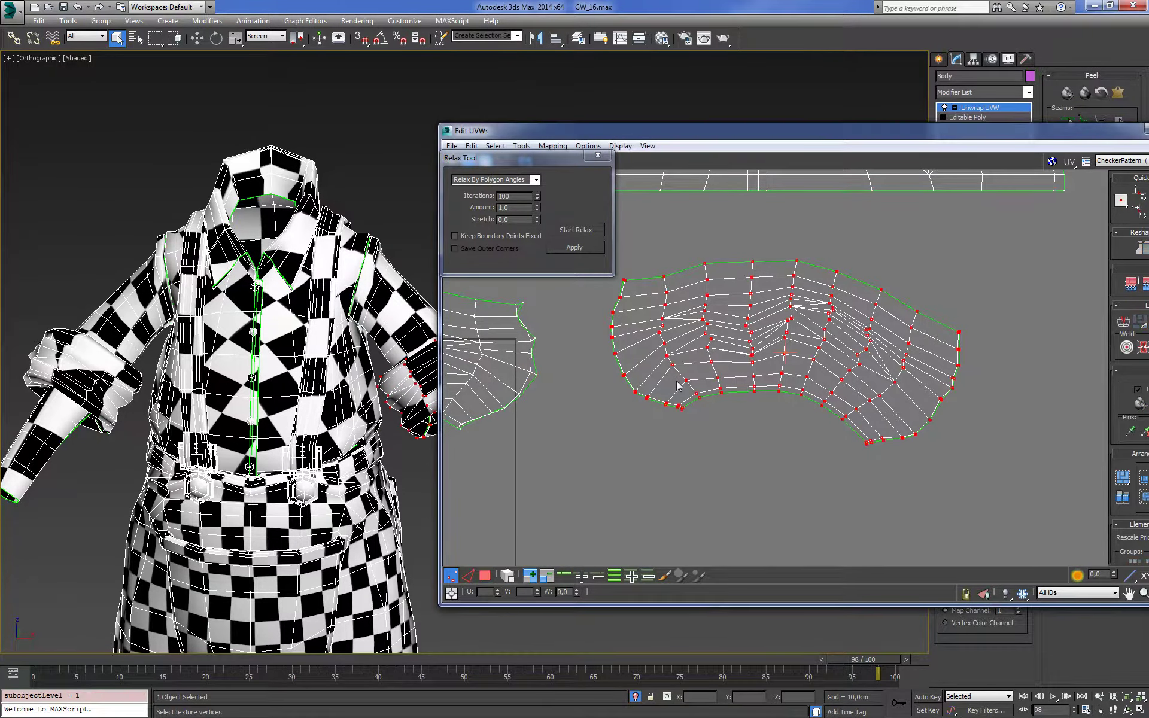
pyautogui.scroll(2, 664, 266)
pyautogui.click(579, 482)
pyautogui.click(468, 577)
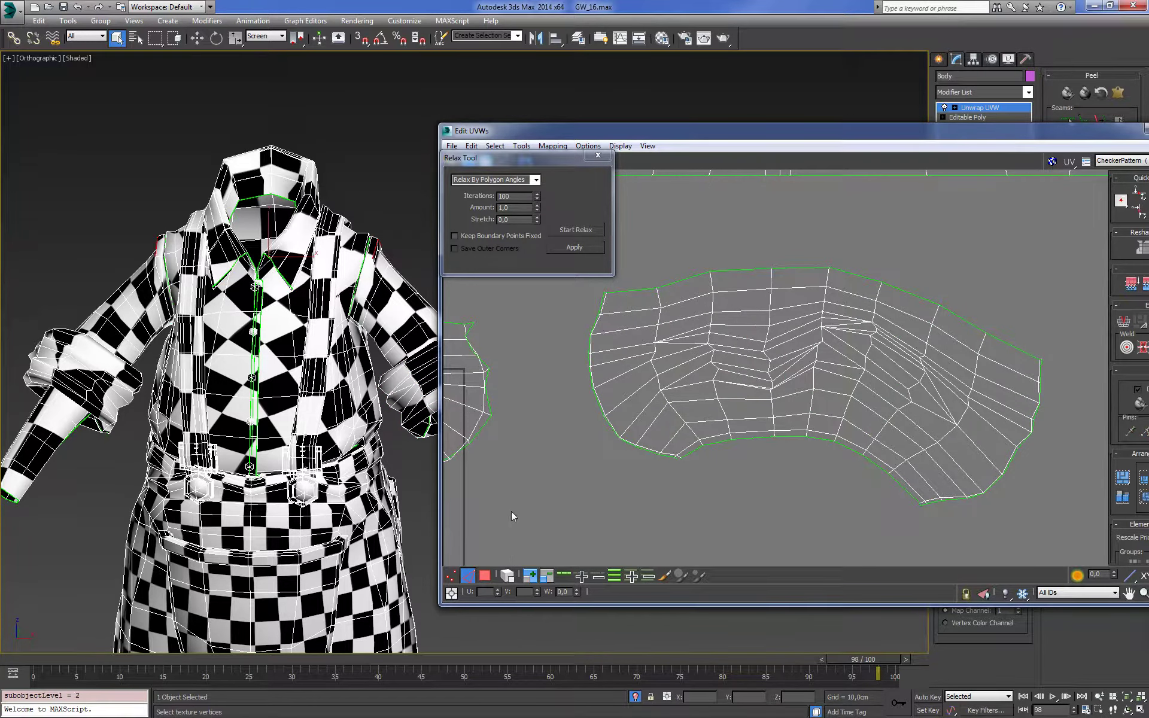
pyautogui.scroll(3, 598, 417)
pyautogui.click(585, 354)
# Loop-select the shell's left border edges and align them vertical with Quick Transform
pyautogui.moveTo(870, 133); pyautogui.dragTo(750, 128)
pyautogui.click(446, 570)
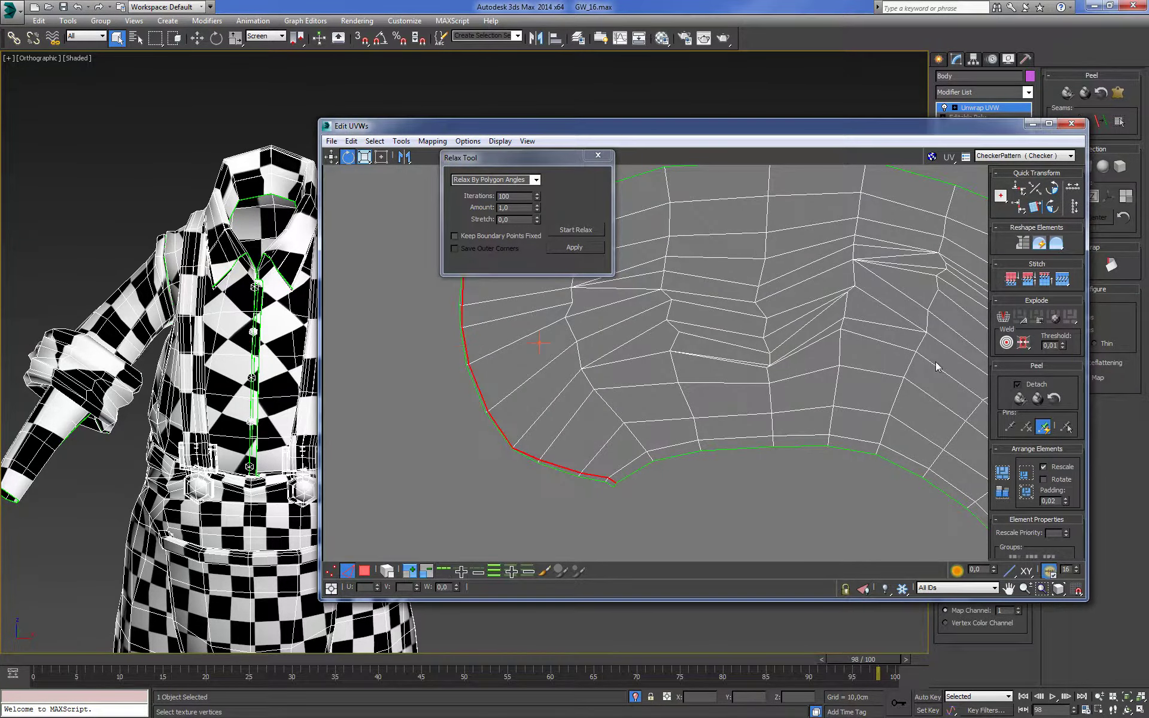
pyautogui.click(1022, 207)
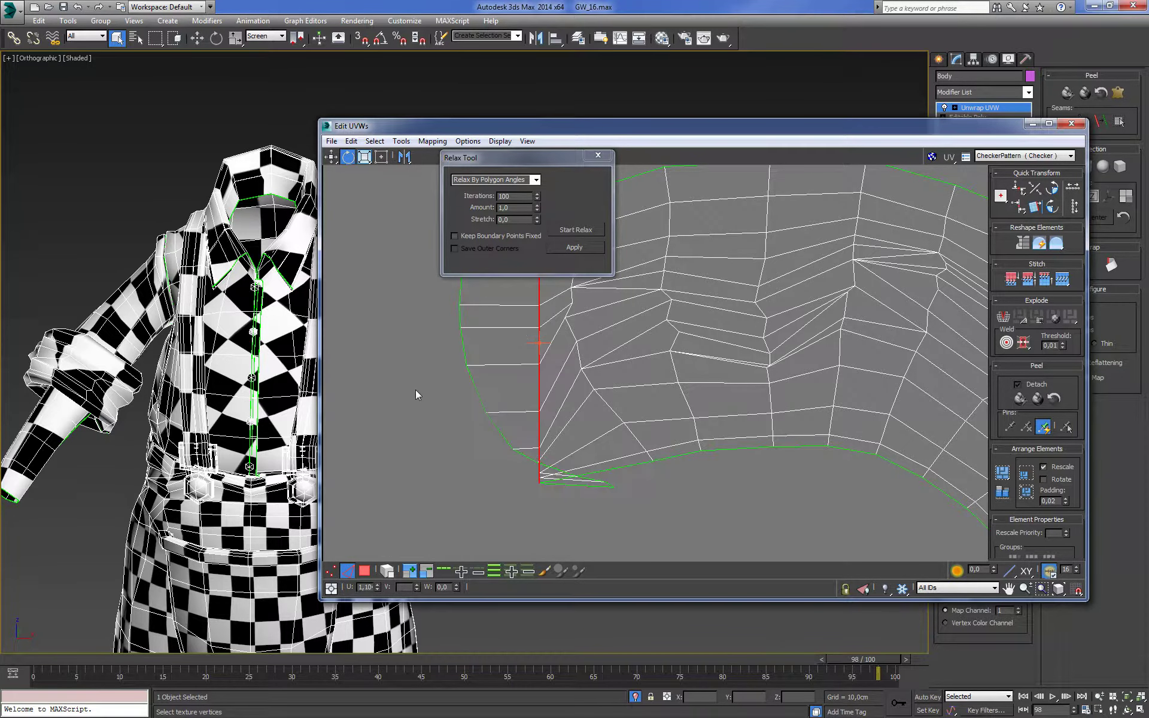
pyautogui.click(476, 390)
pyautogui.click(444, 571)
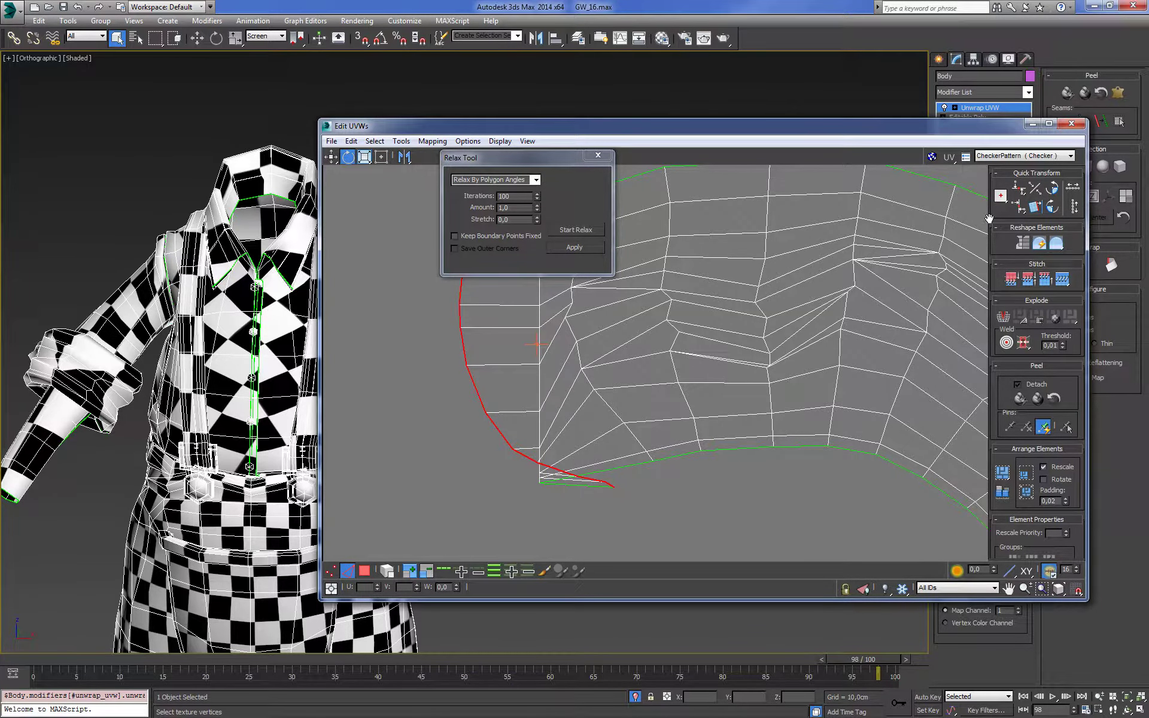
pyautogui.click(1017, 207)
# Loop-select the shell's right border edges and align them vertical as well
pyautogui.scroll(-3, 835, 355)
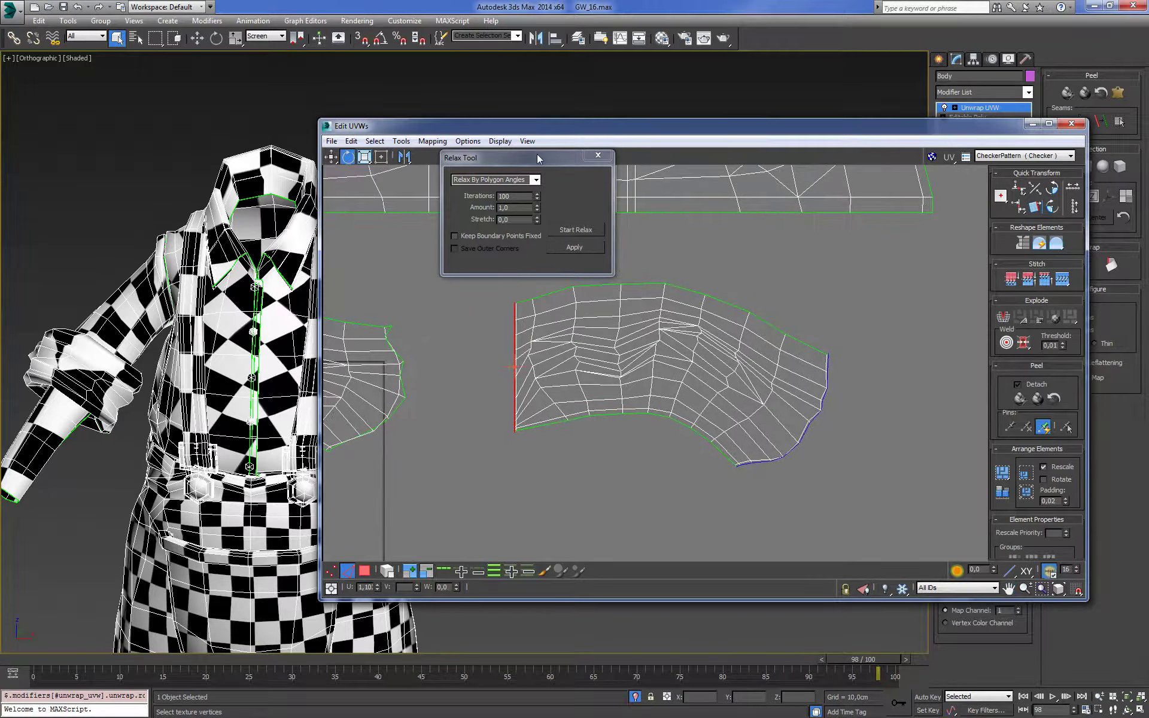
pyautogui.moveTo(538, 158); pyautogui.dragTo(360, 165)
pyautogui.scroll(2, 838, 389)
pyautogui.scroll(2, 846, 397)
pyautogui.scroll(1, 807, 378)
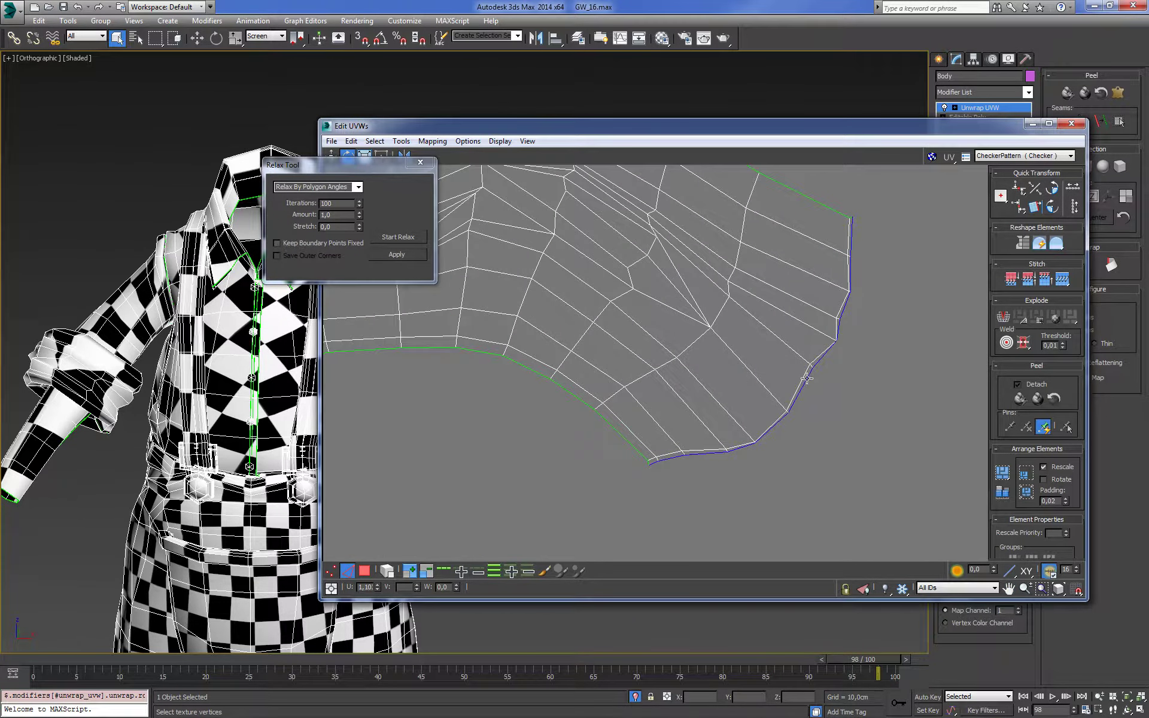
pyautogui.click(807, 378)
pyautogui.doubleClick(802, 383)
pyautogui.click(1020, 205)
pyautogui.click(833, 328)
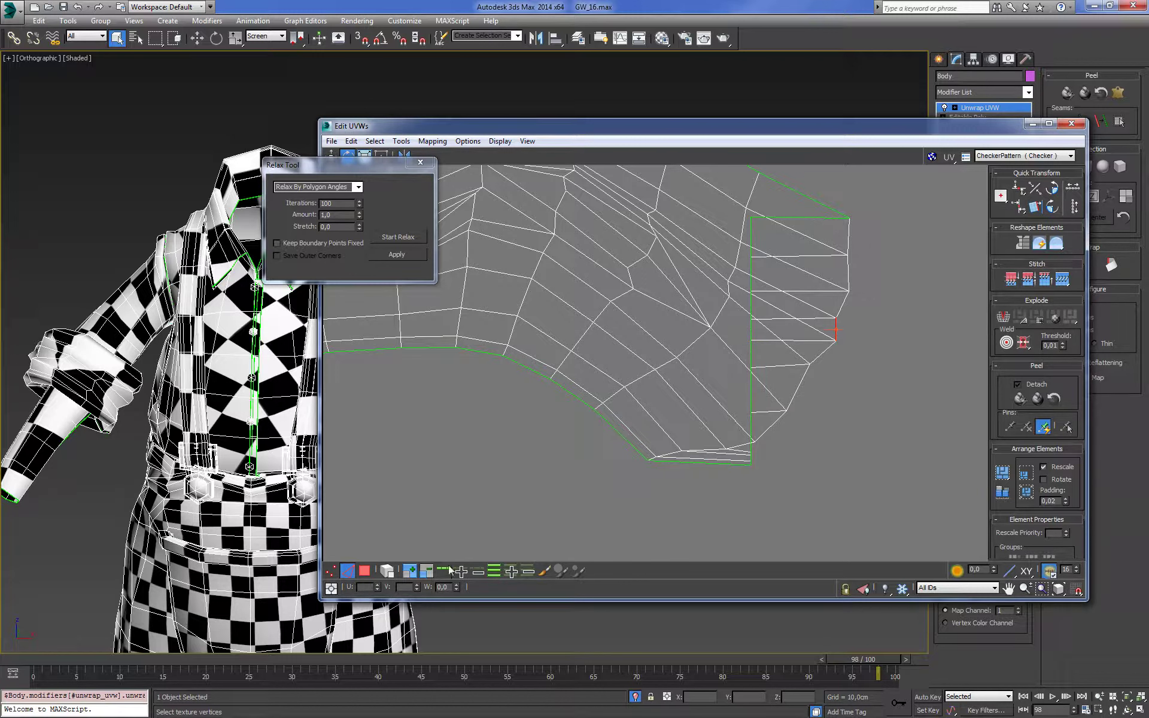
pyautogui.click(448, 569)
pyautogui.click(1020, 207)
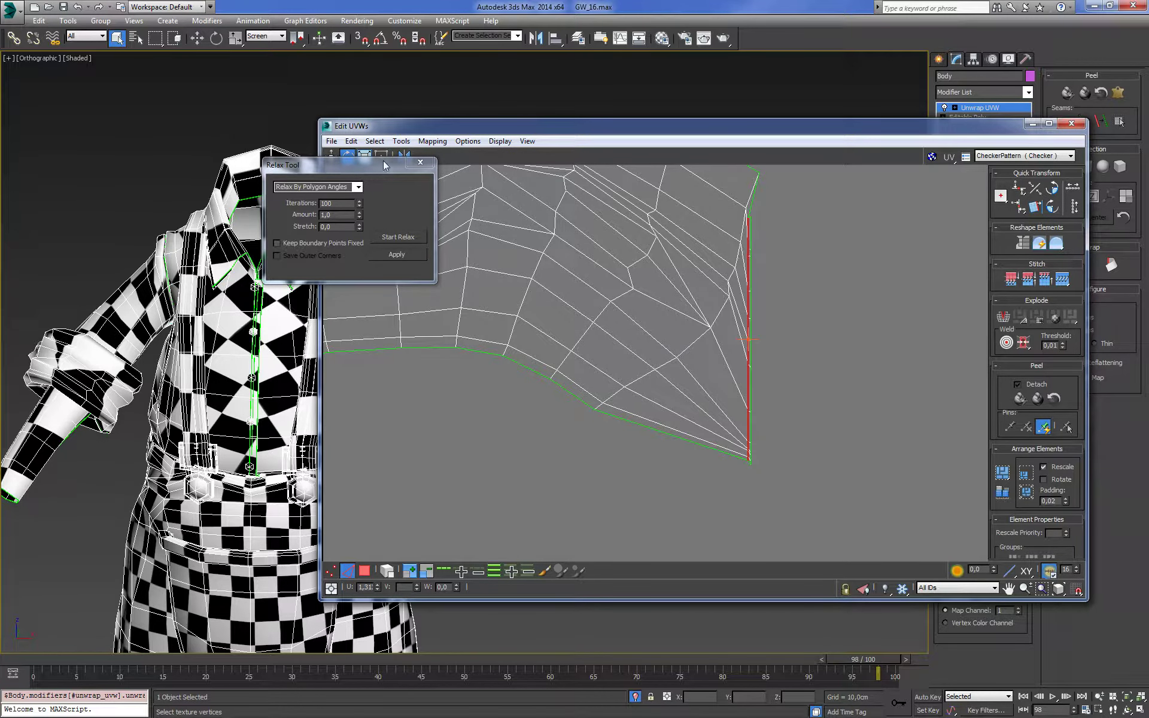
# In vertex mode, select the border vertices and invert to the interior vertices
pyautogui.press('1')
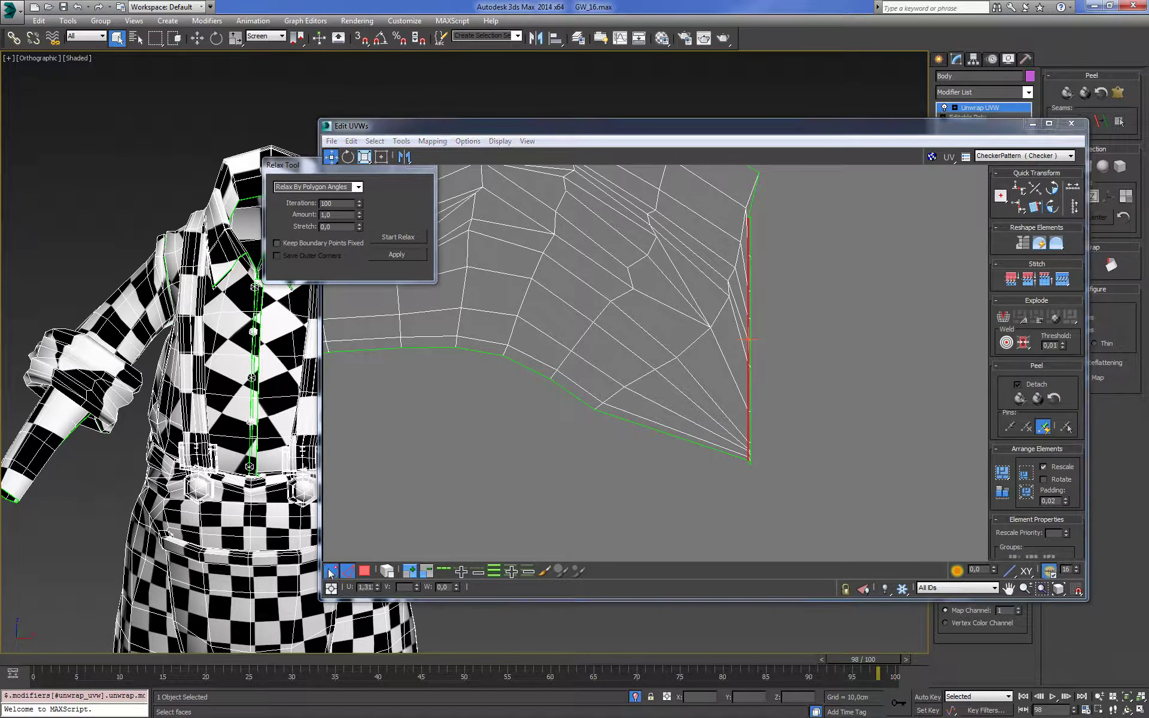
pyautogui.moveTo(744, 216); pyautogui.dragTo(763, 473)
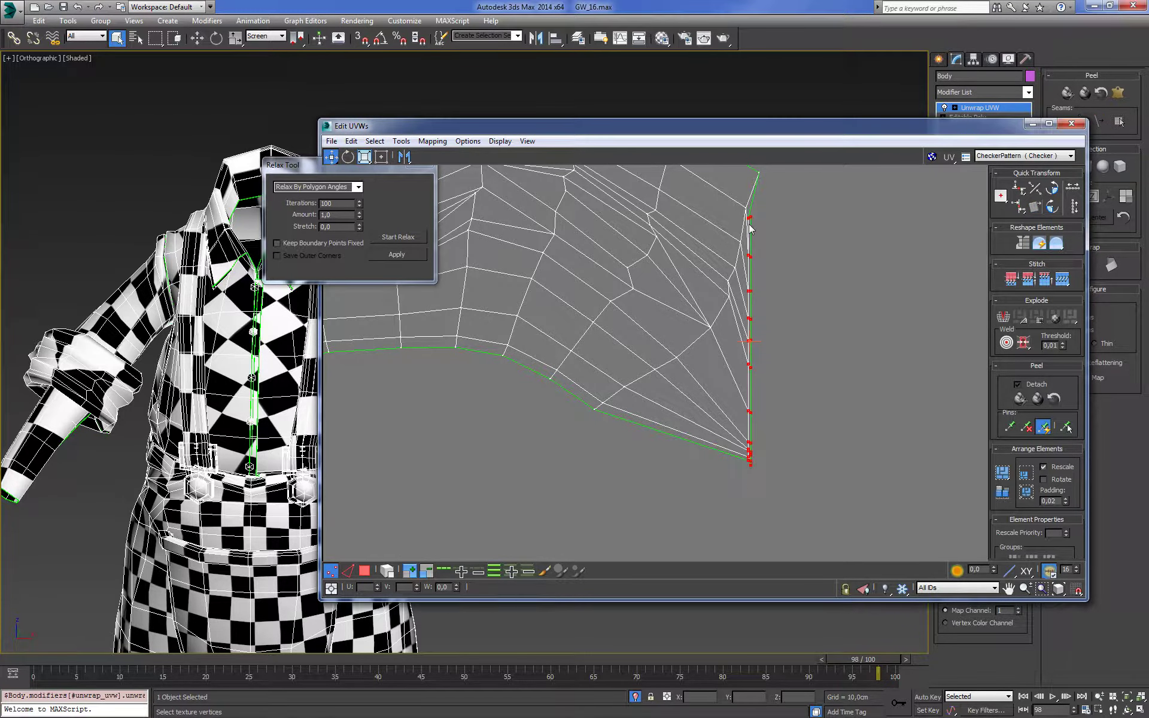
pyautogui.moveTo(749, 335); pyautogui.dragTo(796, 335)
pyautogui.moveTo(718, 308)
pyautogui.mouseDown(button='middle')
pyautogui.moveTo(790, 308)
pyautogui.moveTo(804, 361)
pyautogui.mouseUp(button='middle')
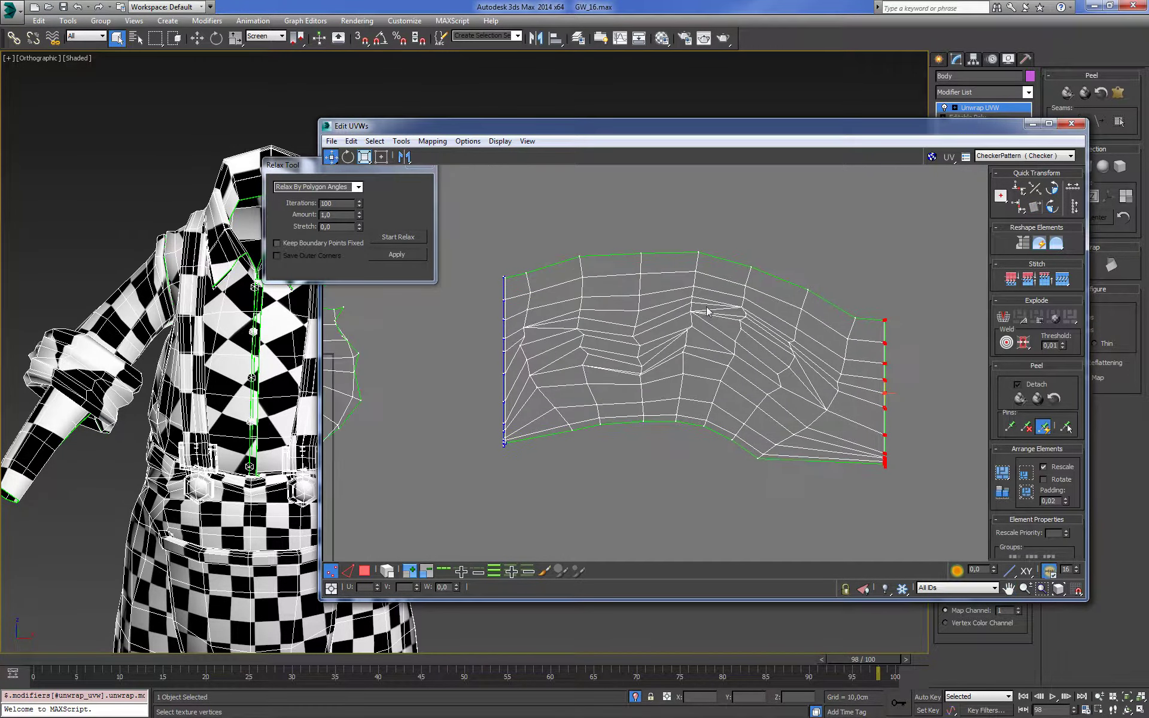
pyautogui.hotkey('ctrl', 'i')
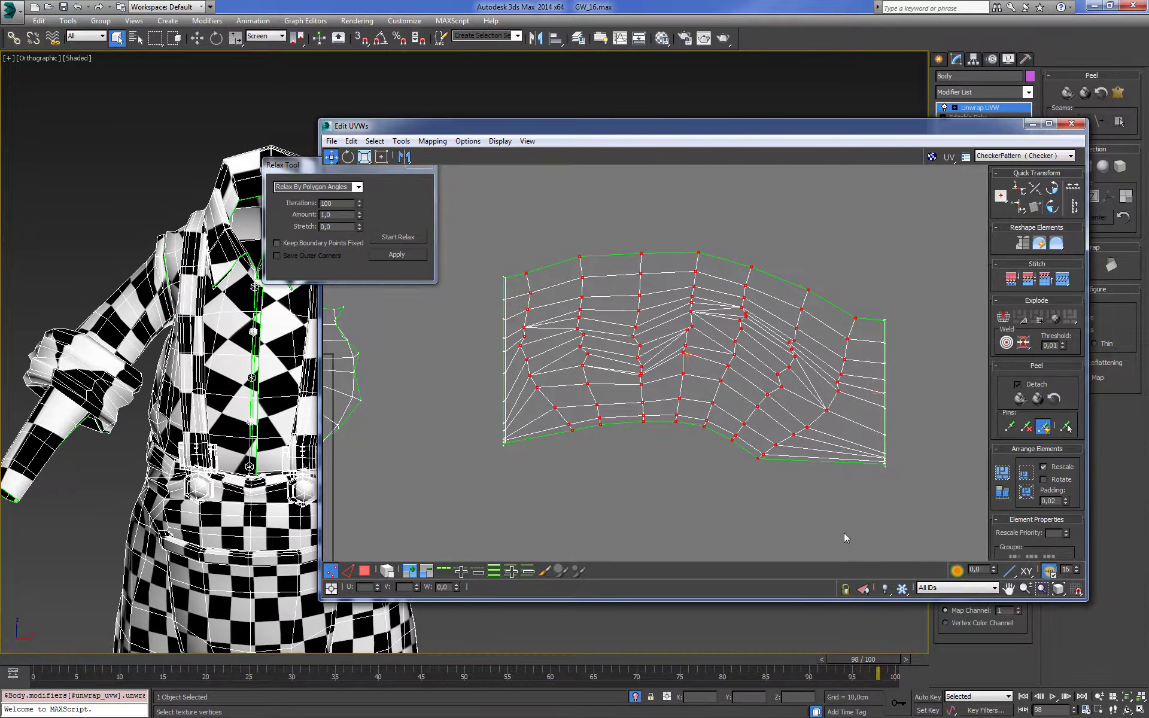
# Relax the interior vertices, then reselect both edge columns, invert, and relax again
pyautogui.click(413, 256)
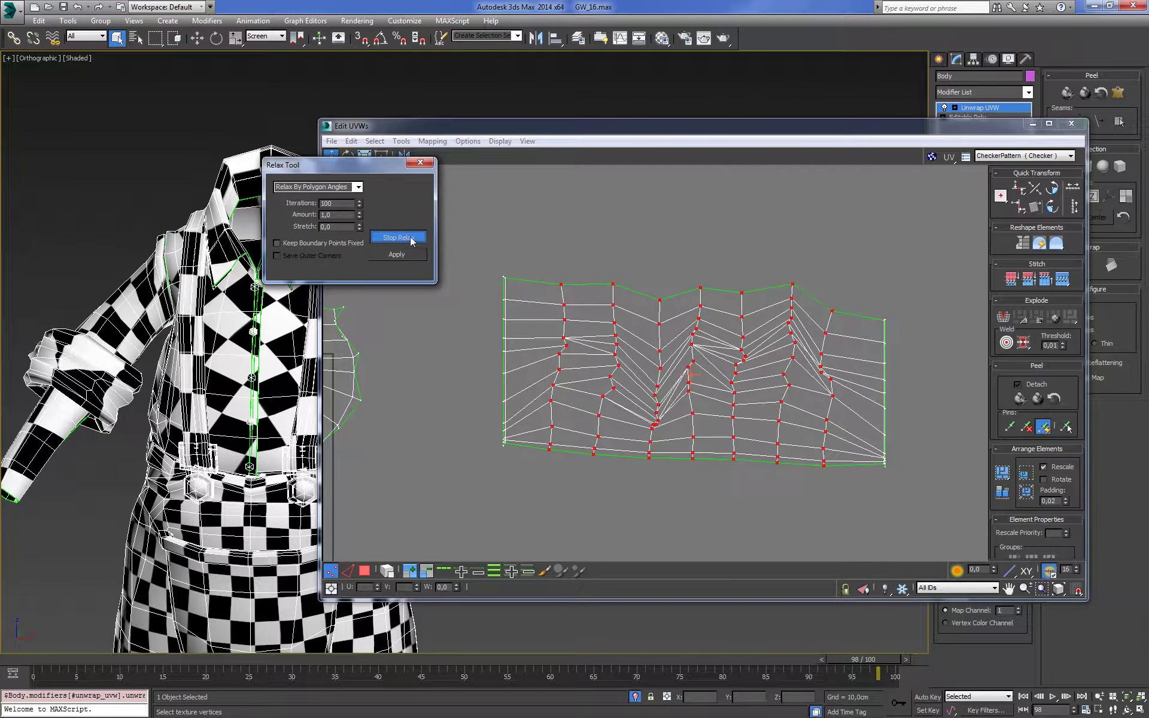
pyautogui.moveTo(497, 279)
pyautogui.mouseDown()
pyautogui.moveTo(513, 480)
pyautogui.moveTo(479, 455)
pyautogui.mouseUp()
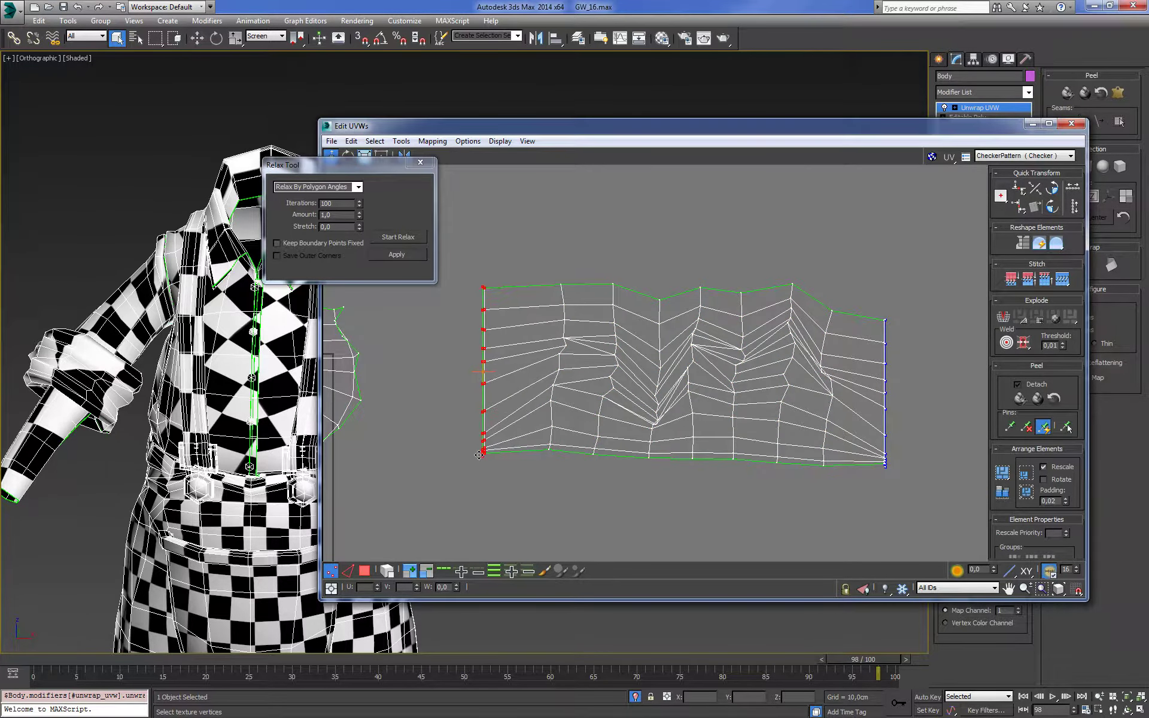
pyautogui.moveTo(866, 289)
pyautogui.mouseDown()
pyautogui.moveTo(896, 493)
pyautogui.moveTo(898, 453)
pyautogui.mouseUp()
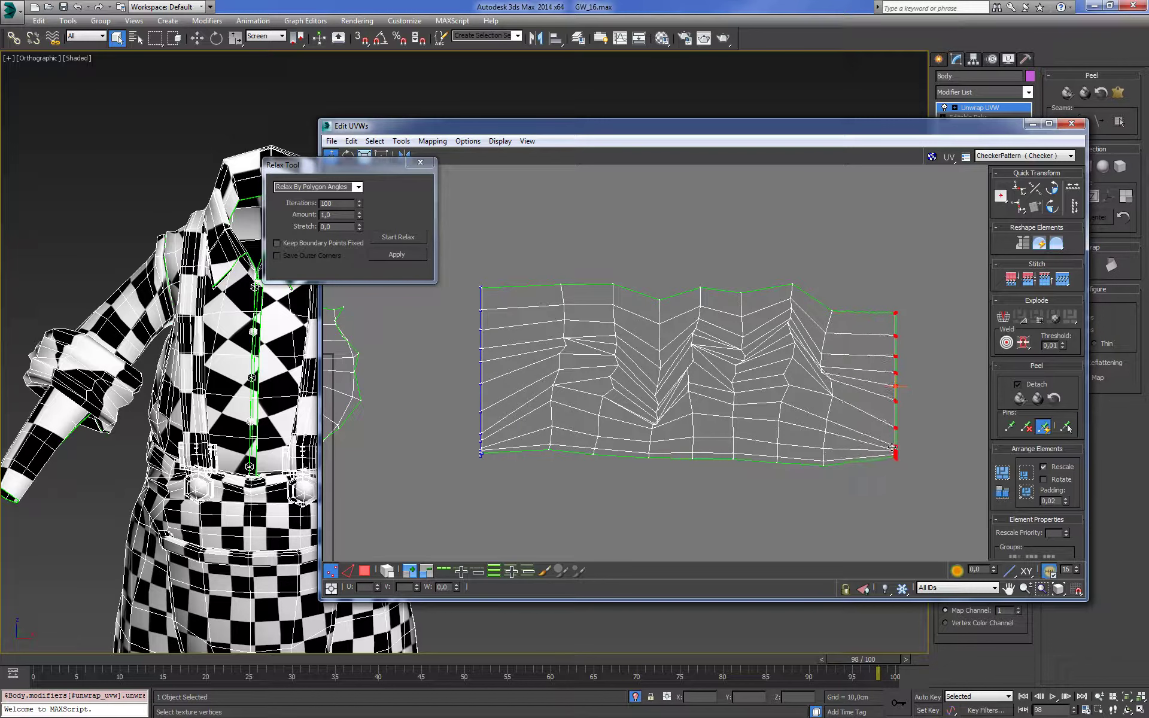
pyautogui.hotkey('ctrl', 'i')
pyautogui.click(392, 237)
pyautogui.scroll(5, 547, 377)
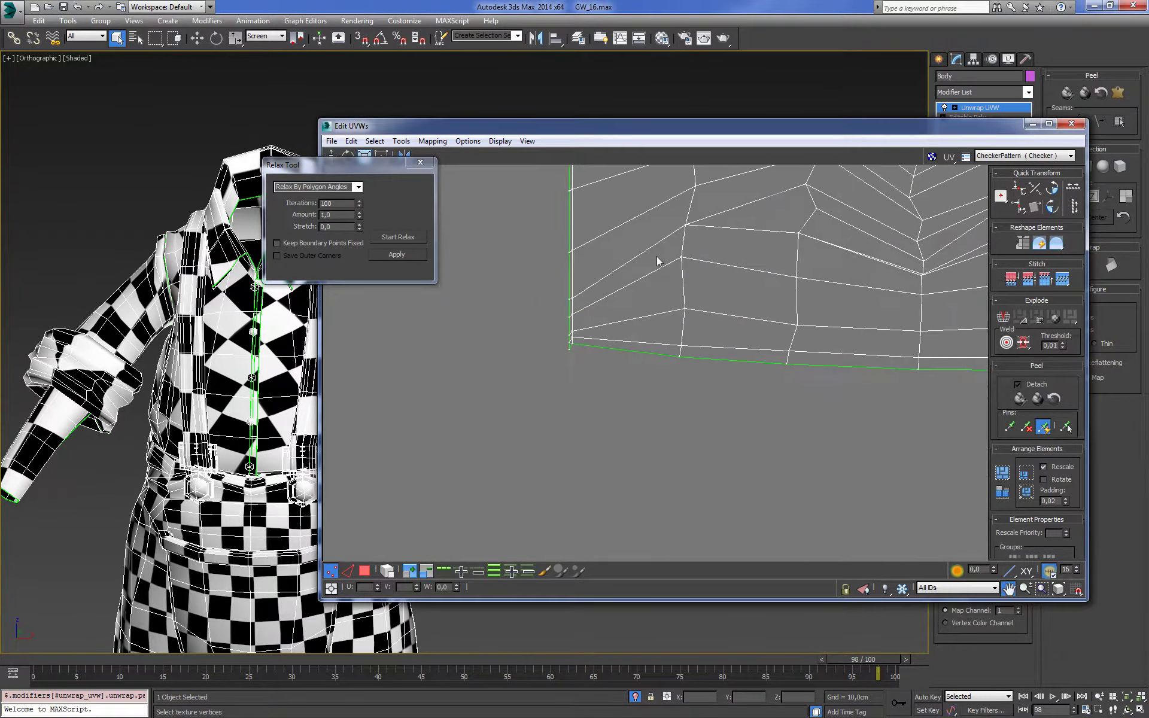
pyautogui.scroll(4, 539, 392)
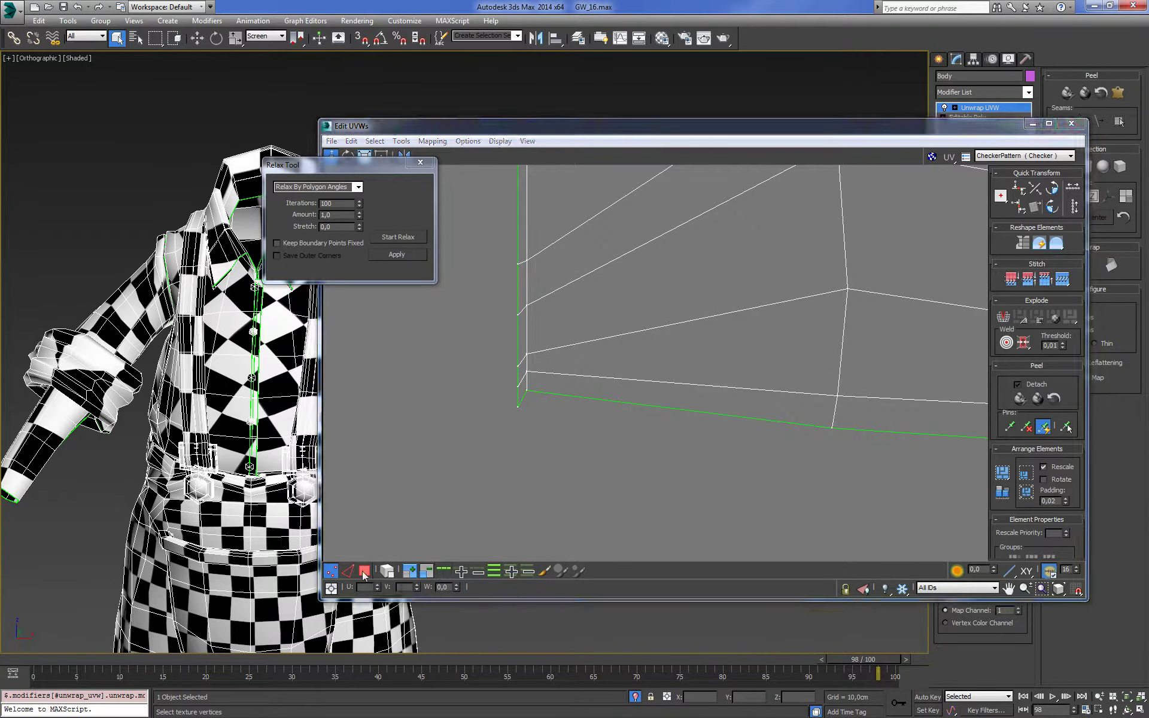
# Select the cuff shell's bottom border edge loop and align it horizontally
pyautogui.press('2')
pyautogui.click(660, 404)
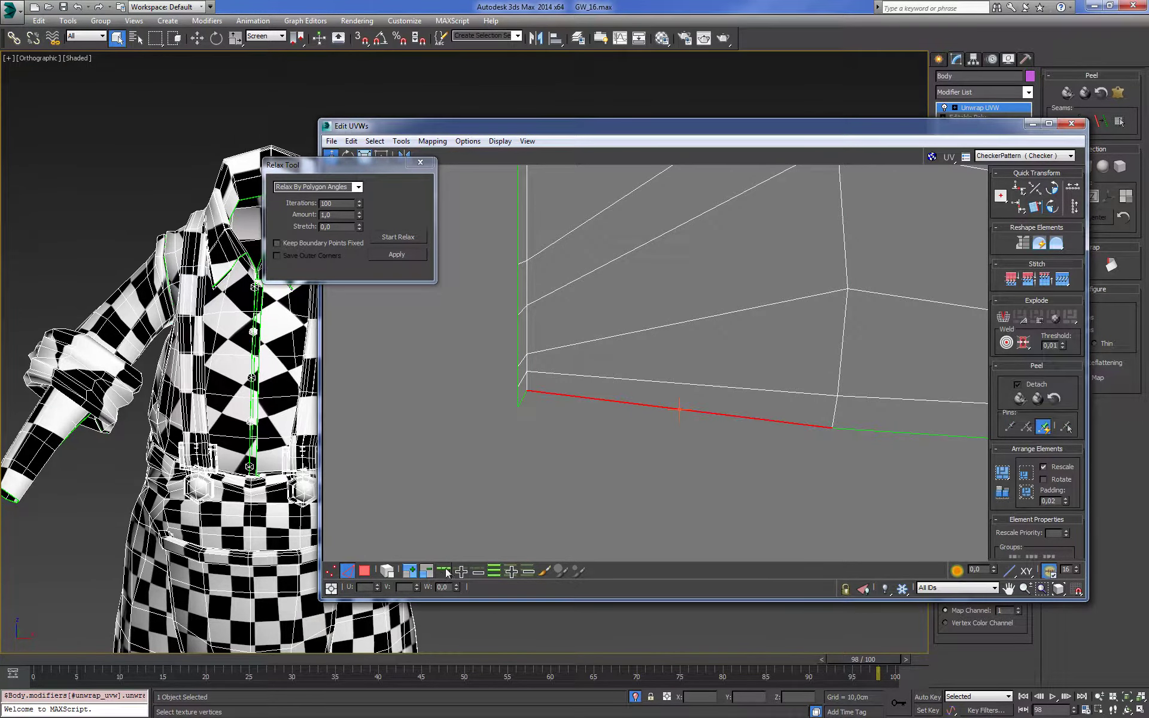
pyautogui.click(446, 572)
pyautogui.scroll(-4, 795, 364)
pyautogui.scroll(-3, 848, 310)
pyautogui.scroll(-2, 897, 269)
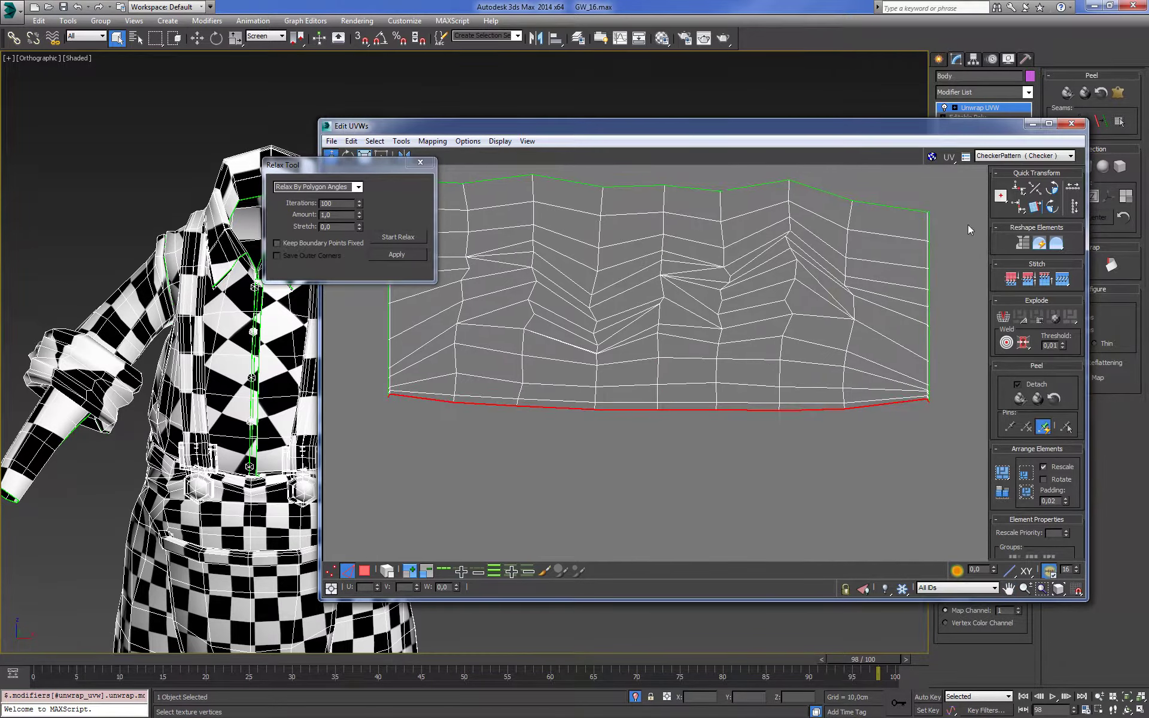
pyautogui.click(1025, 205)
# Select the shell's top border edge loop and align it horizontally
pyautogui.scroll(1, 749, 335)
pyautogui.scroll(2, 441, 383)
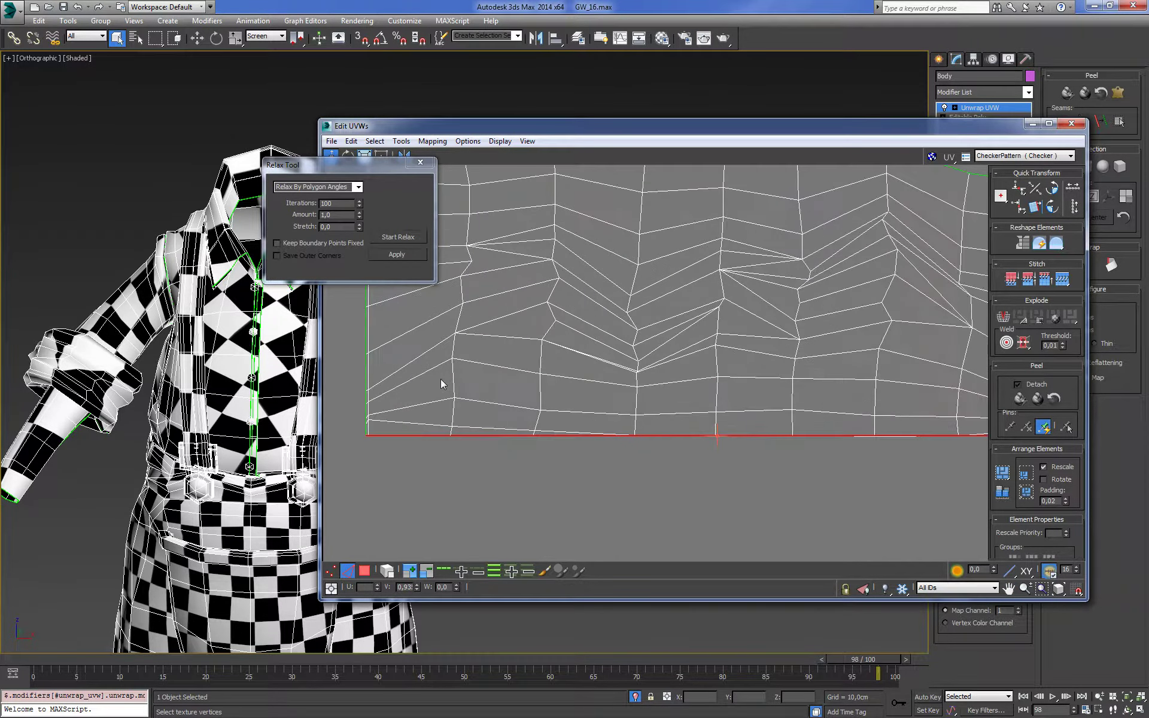
pyautogui.moveTo(367, 170); pyautogui.dragTo(347, 211)
pyautogui.moveTo(577, 249); pyautogui.dragTo(590, 341, button='middle')
pyautogui.click(524, 236)
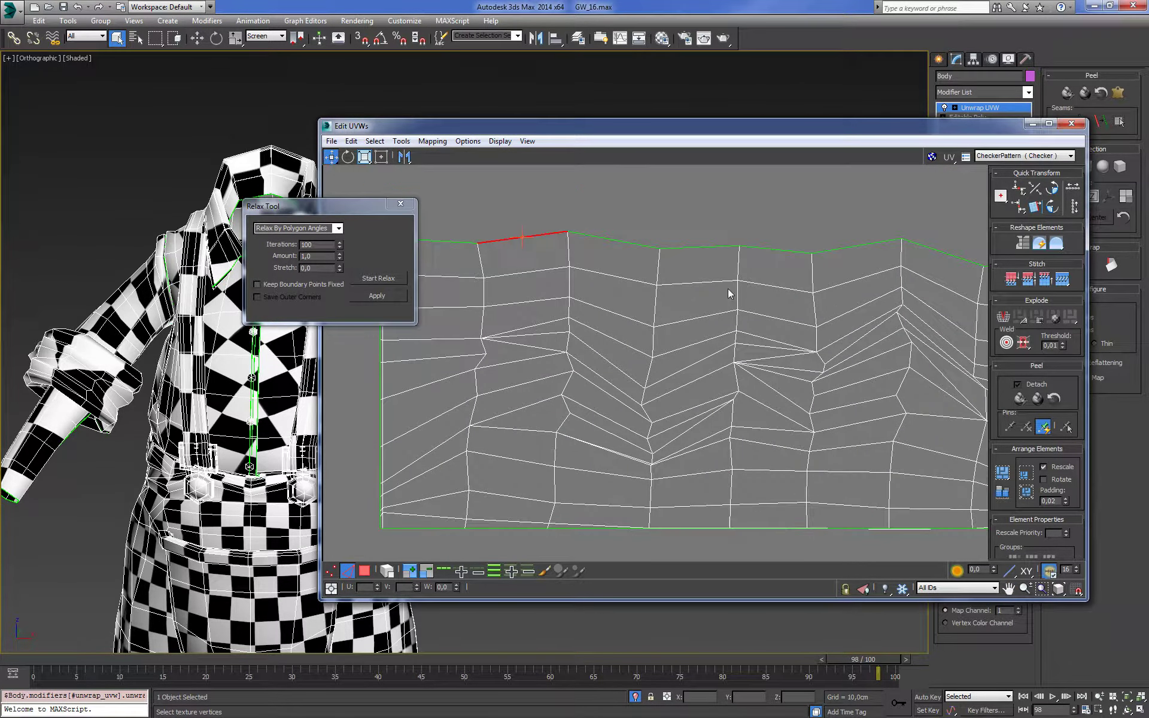
pyautogui.click(441, 573)
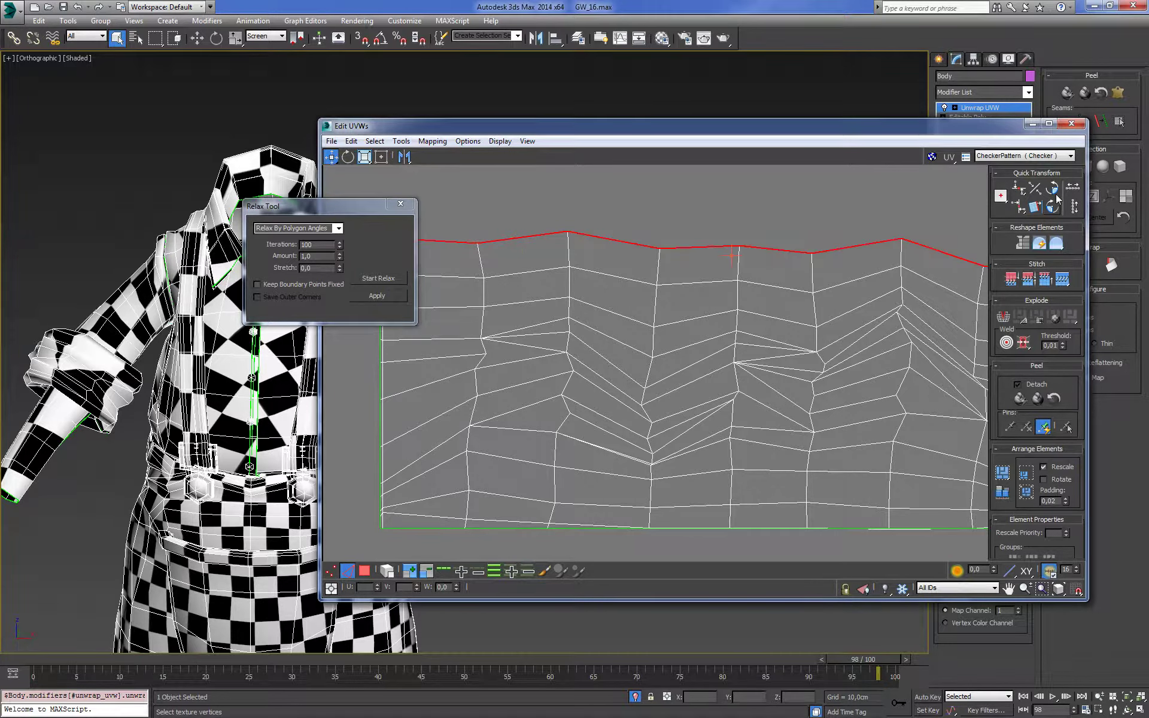
pyautogui.click(1018, 196)
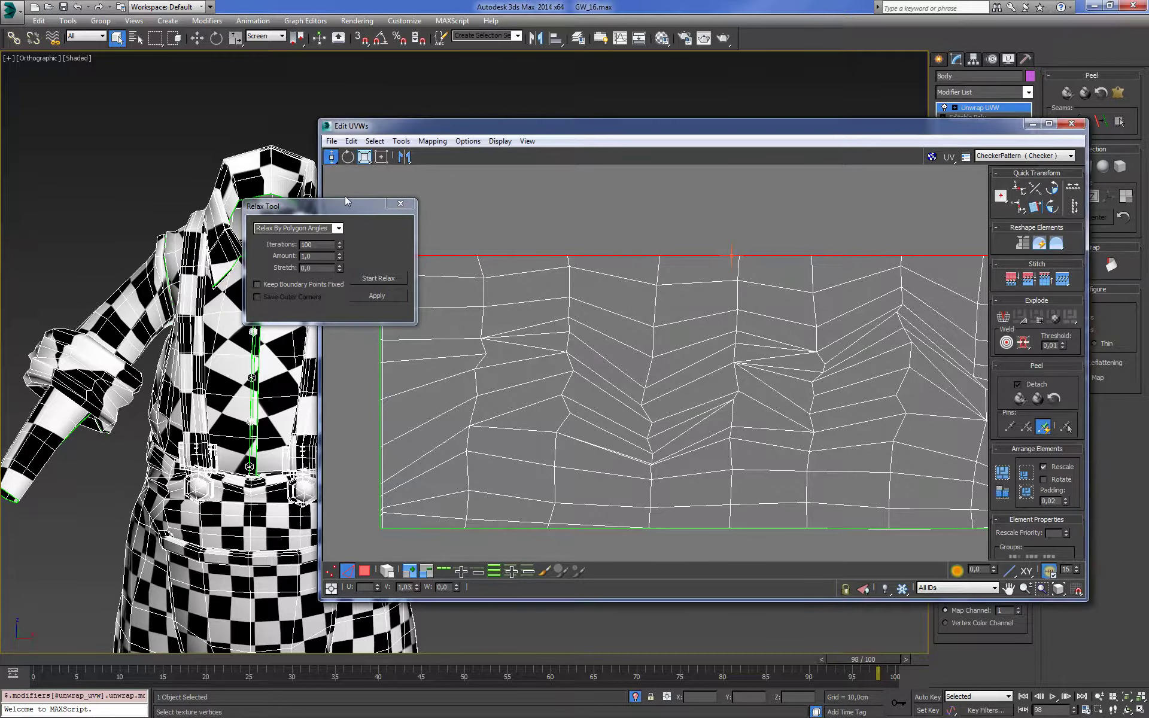
# Reselect the bottom border edge loop and align it horizontally again
pyautogui.moveTo(321, 208); pyautogui.dragTo(243, 210)
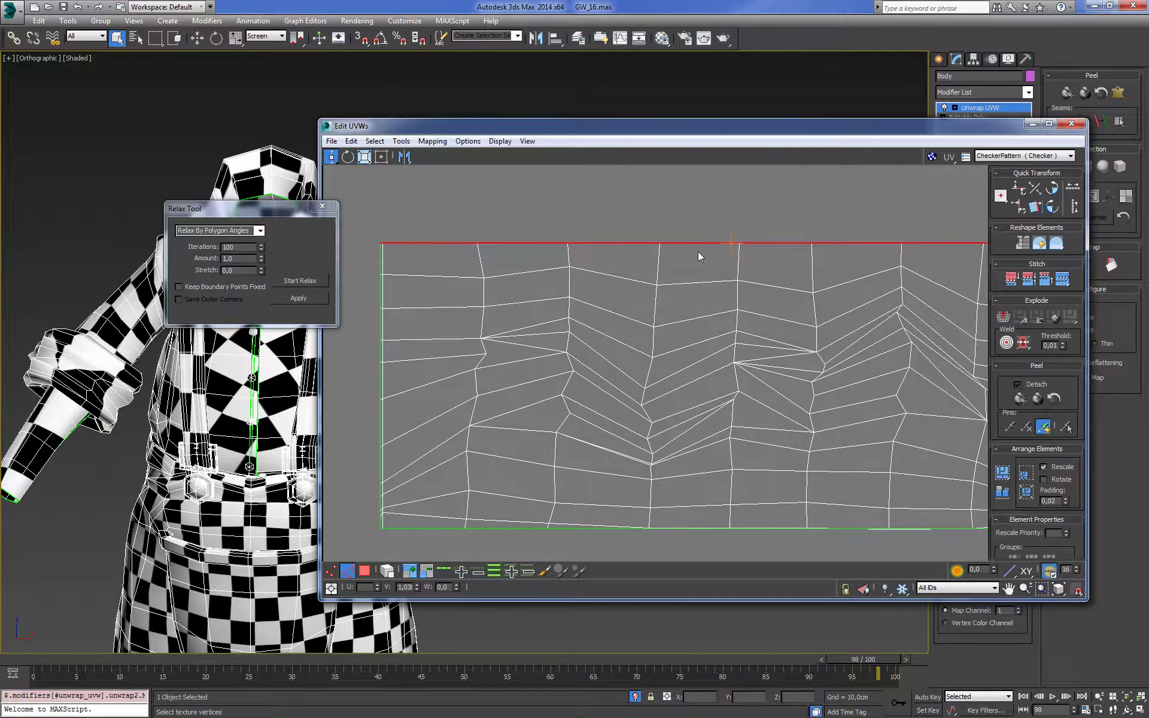
pyautogui.scroll(-2, 698, 263)
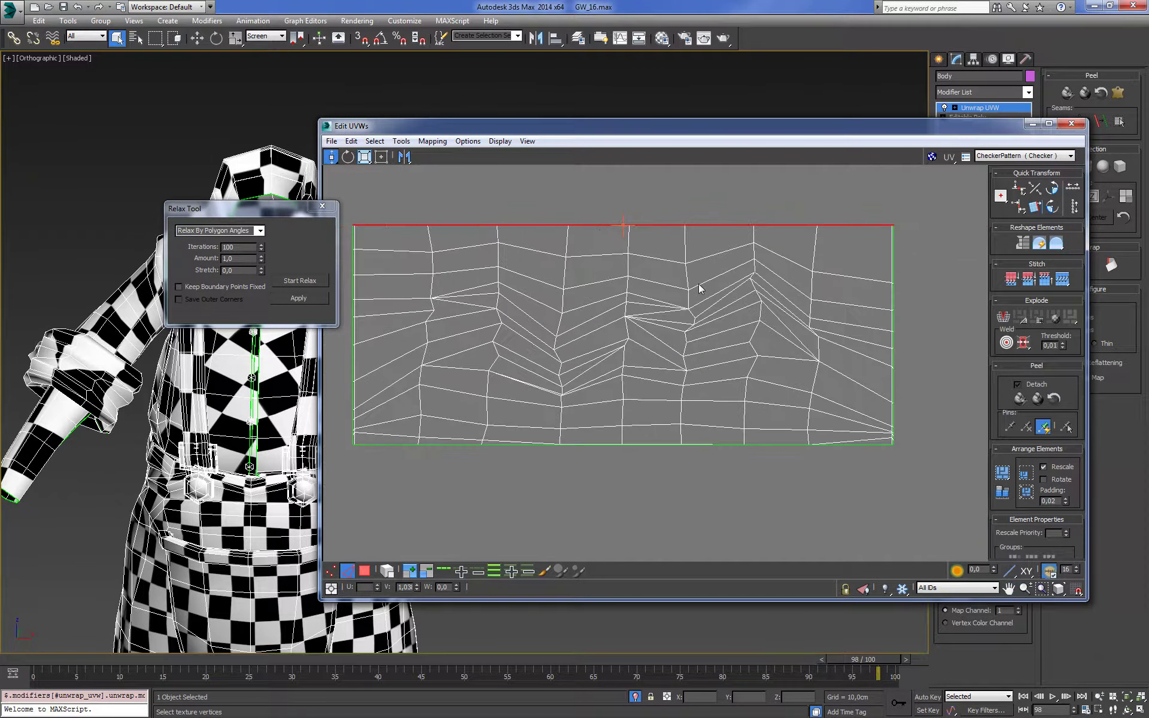
pyautogui.click(403, 436)
pyautogui.click(446, 572)
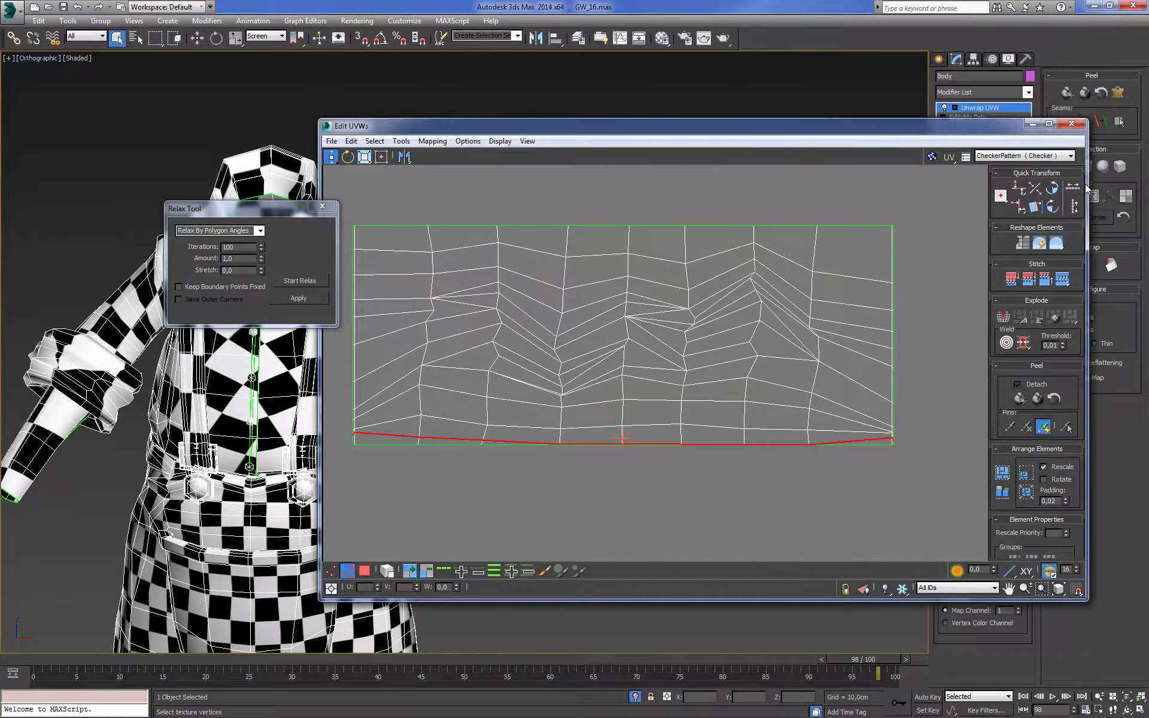
pyautogui.click(1017, 189)
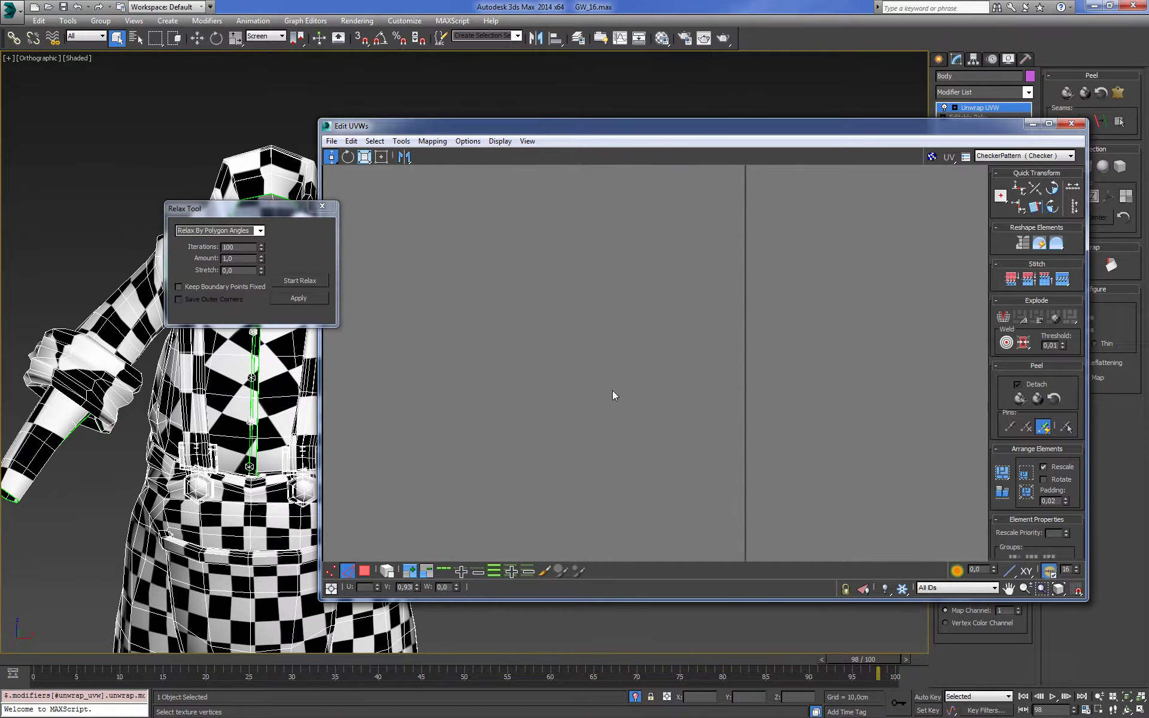
# Undo the misplaced straightening and re-align the bottom border edge horizontally
pyautogui.scroll(-3, 618, 395)
pyautogui.scroll(-3, 651, 363)
pyautogui.scroll(4, 436, 449)
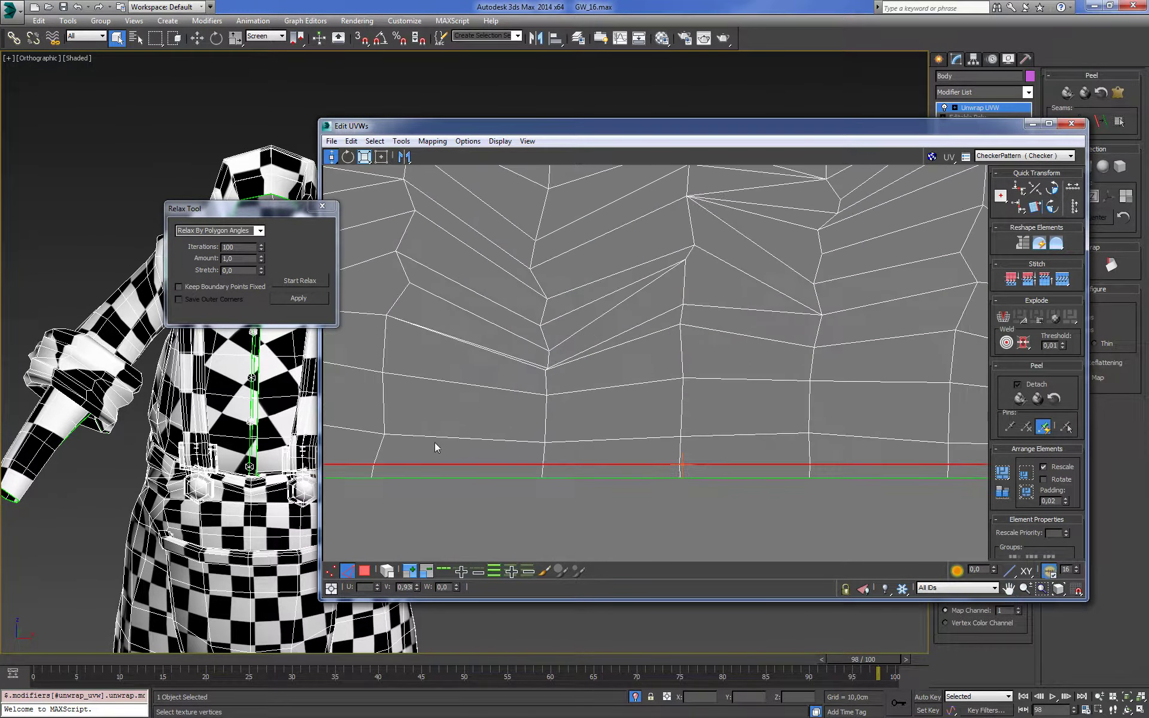
pyautogui.moveTo(437, 448); pyautogui.dragTo(670, 415, button='middle')
pyautogui.scroll(-3, 661, 410)
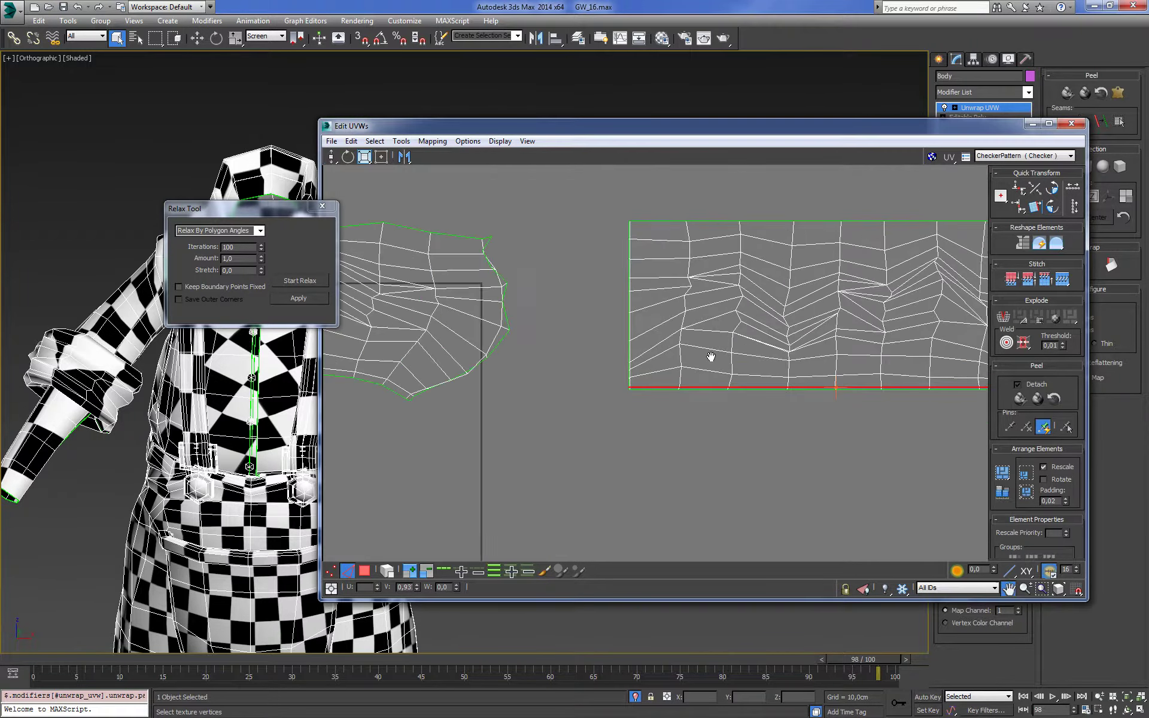
pyautogui.scroll(1, 732, 404)
pyautogui.click(713, 398)
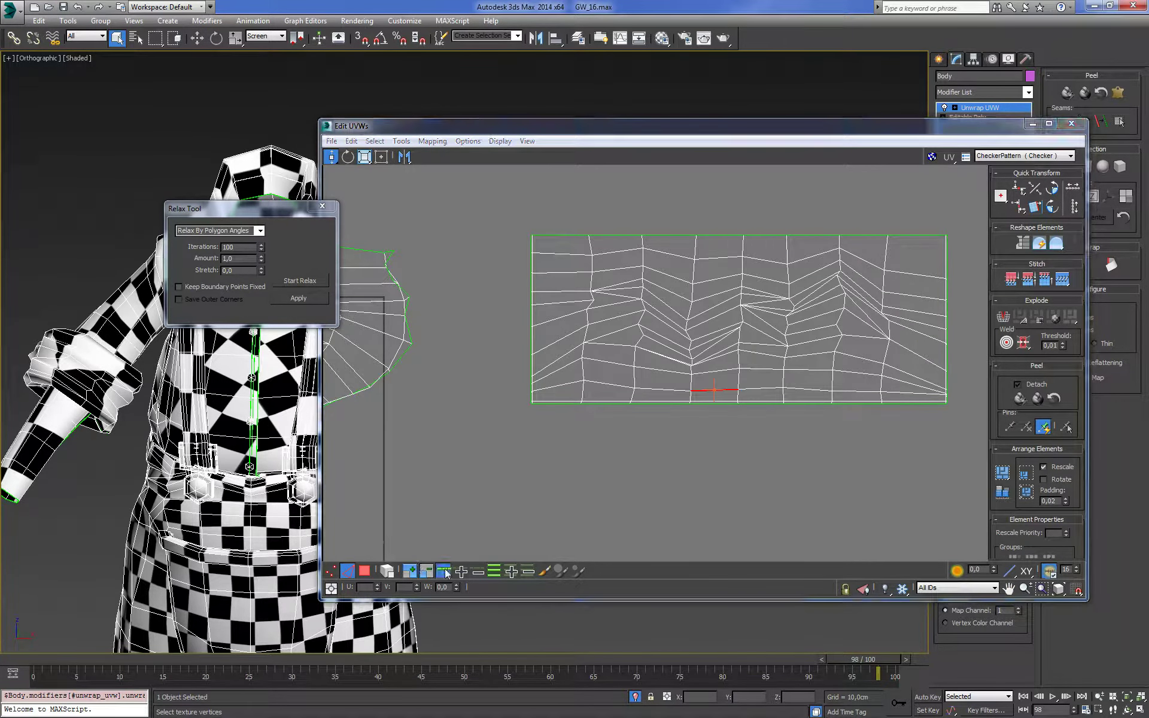
pyautogui.hotkey('ctrl', 'z')
pyautogui.click(1015, 207)
# Select the curved edge loop across the shell and straighten it horizontally
pyautogui.scroll(3, 614, 316)
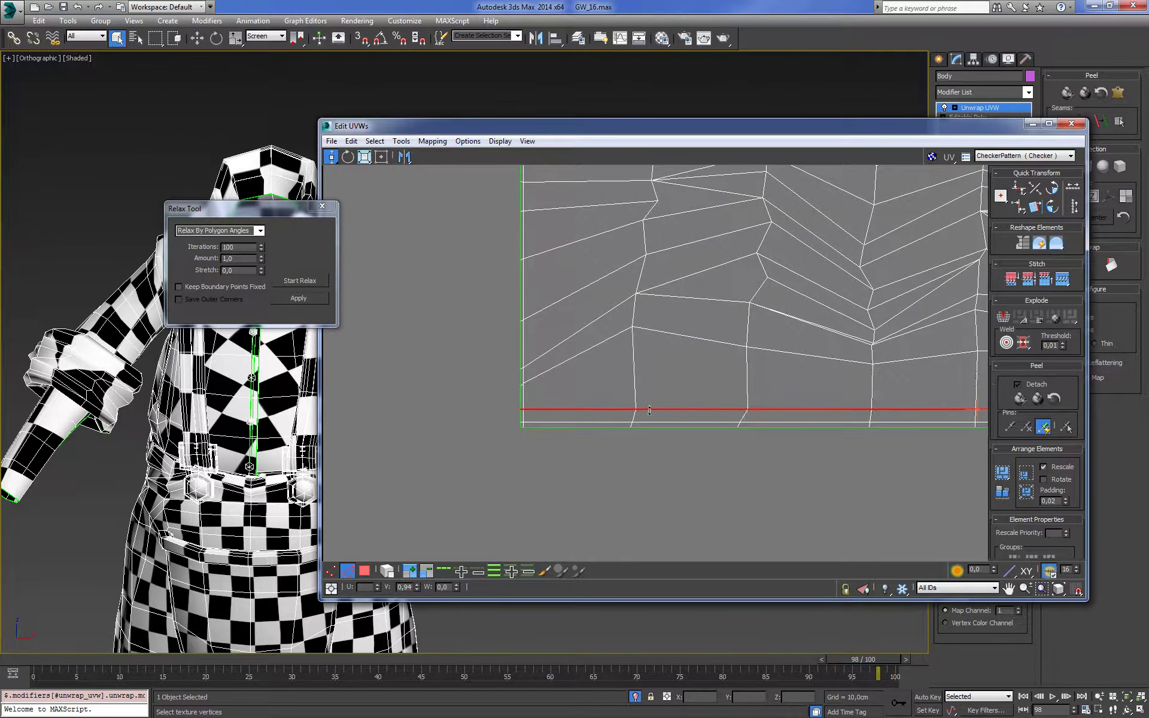
pyautogui.scroll(-2, 678, 371)
pyautogui.scroll(-1, 638, 360)
pyautogui.scroll(2, 638, 360)
pyautogui.click(625, 371)
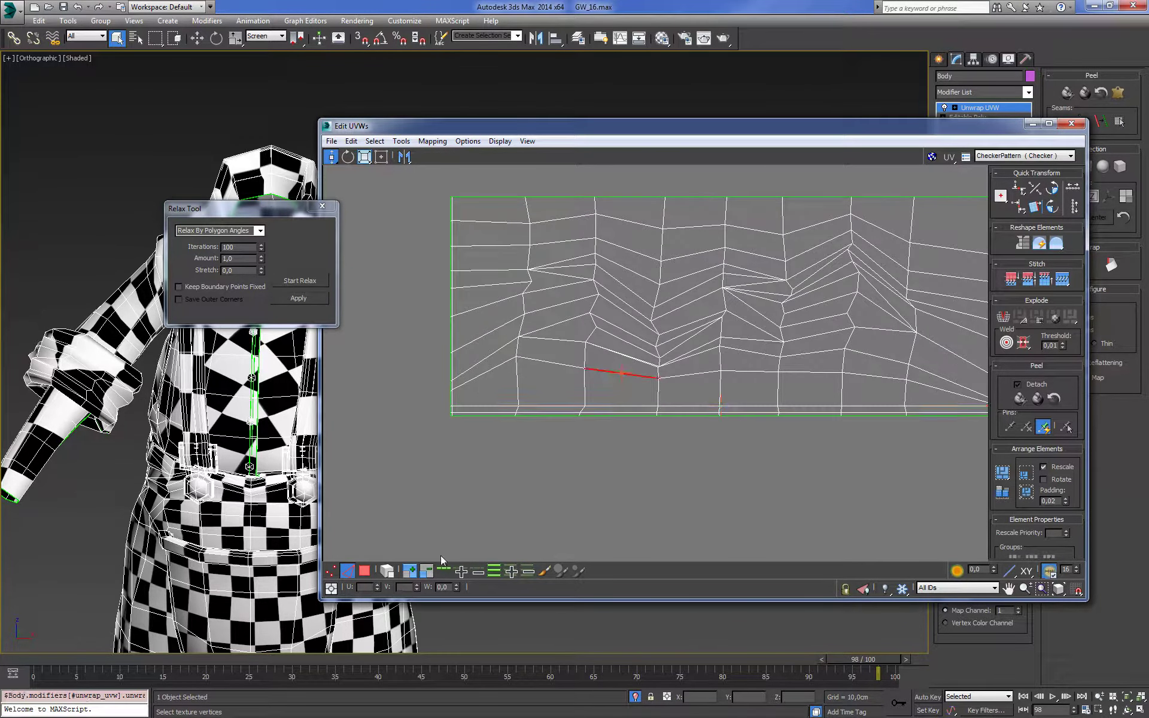
pyautogui.click(444, 571)
pyautogui.click(1020, 193)
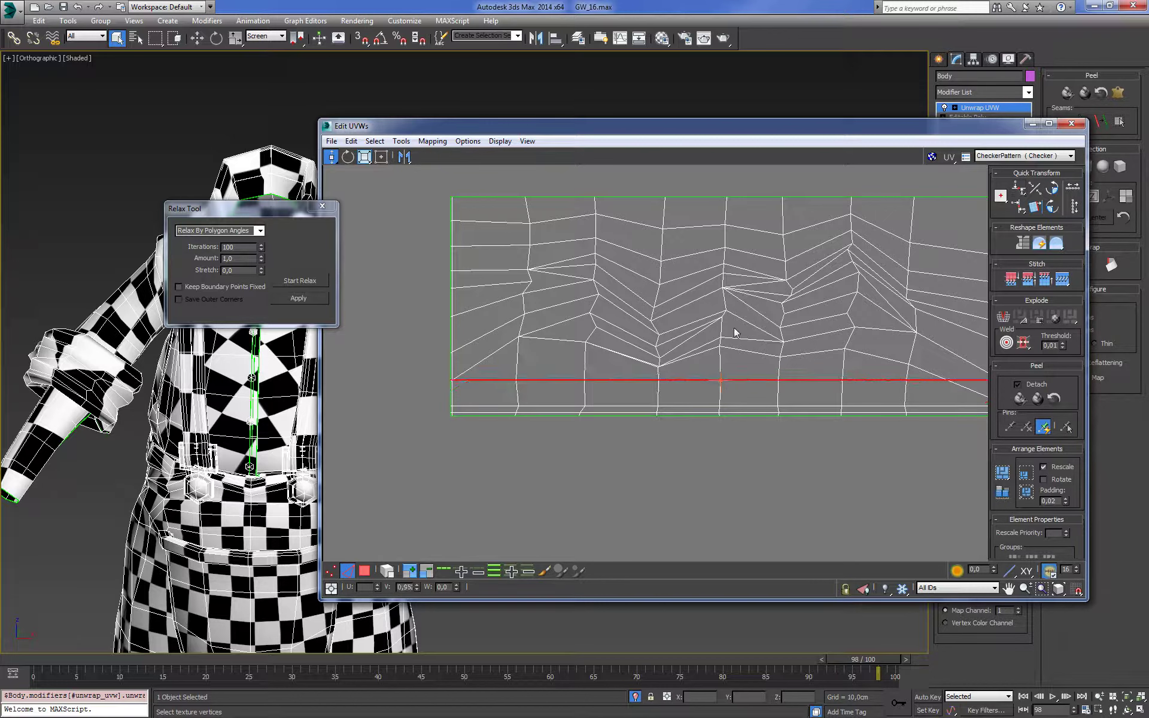
pyautogui.scroll(-2, 757, 359)
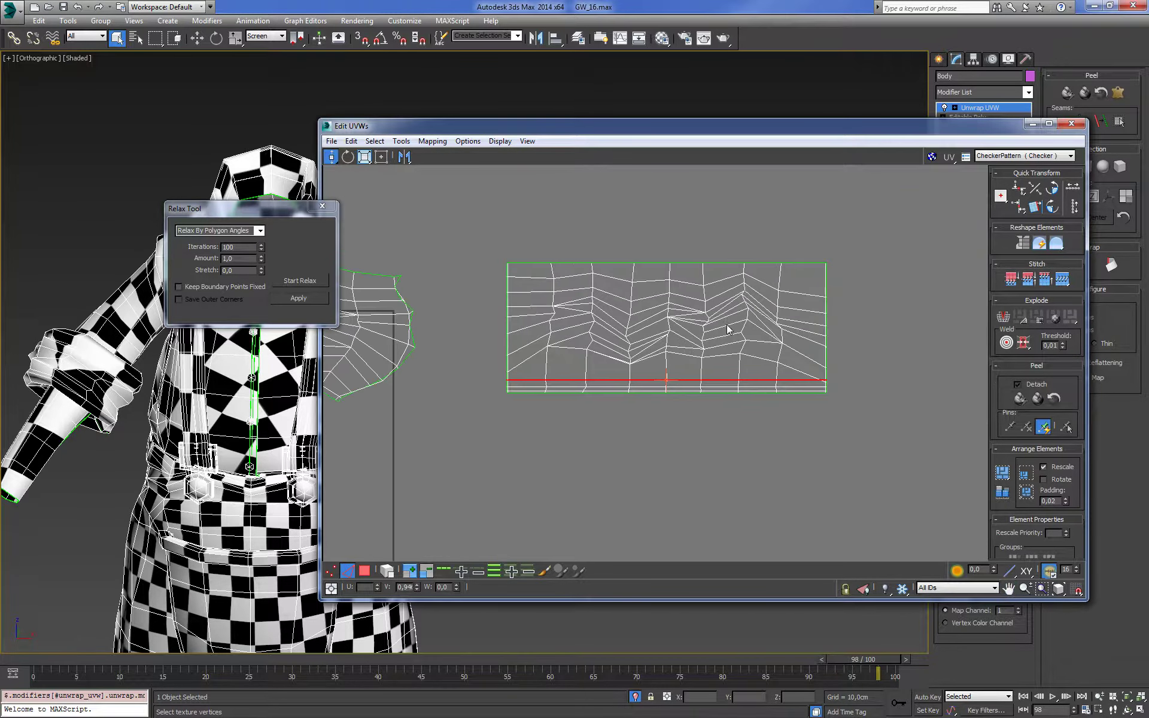
pyautogui.scroll(2, 811, 410)
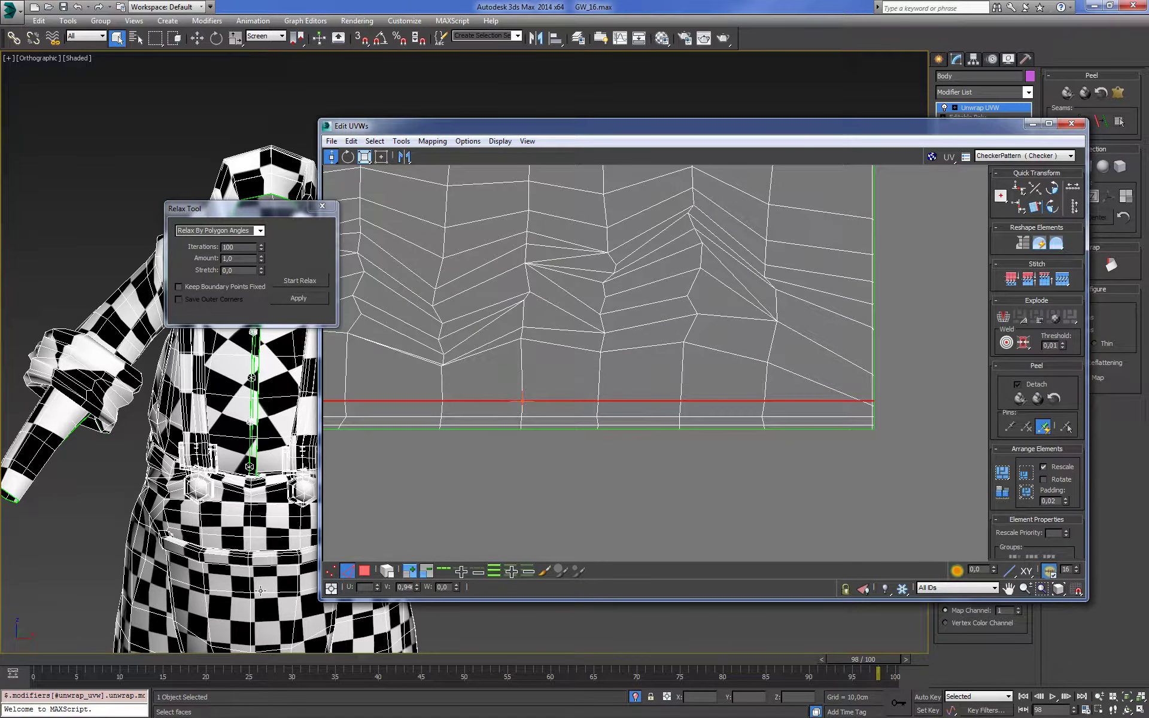
# Select the shell's interior UV vertices by inverting a corner-vertex selection
pyautogui.click(330, 570)
pyautogui.scroll(2, 577, 348)
pyautogui.scroll(1, 727, 408)
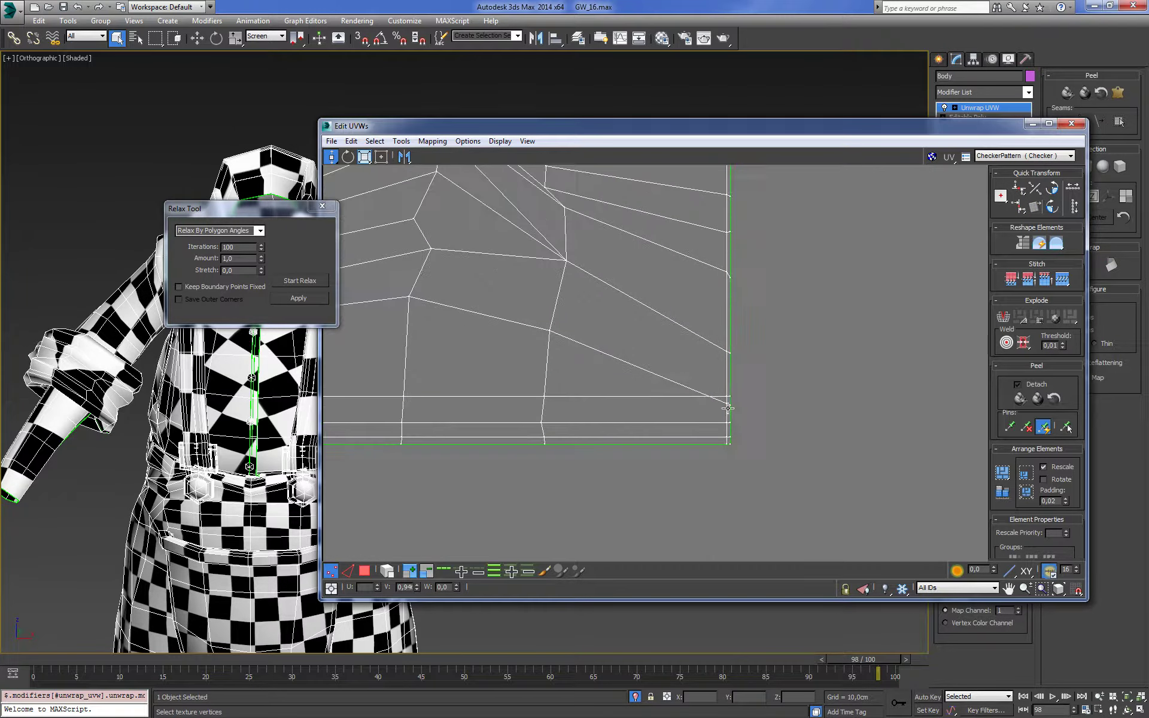
pyautogui.click(730, 404)
pyautogui.scroll(-3, 598, 335)
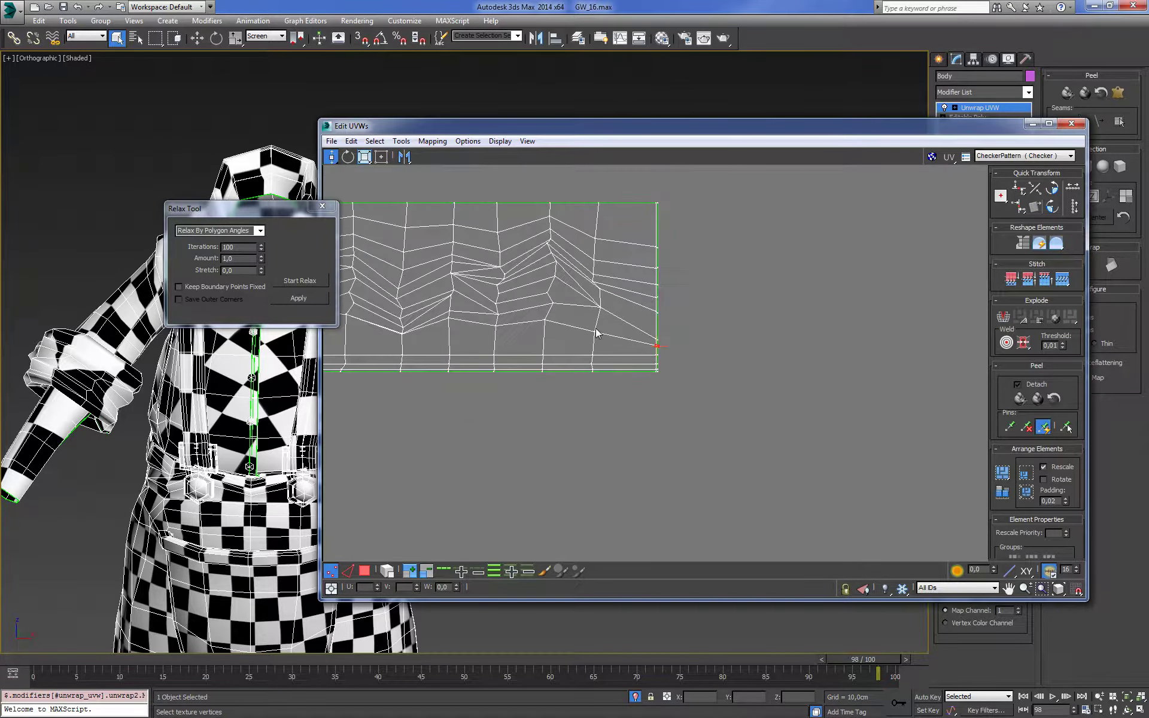
pyautogui.moveTo(547, 320); pyautogui.dragTo(563, 322, button='middle')
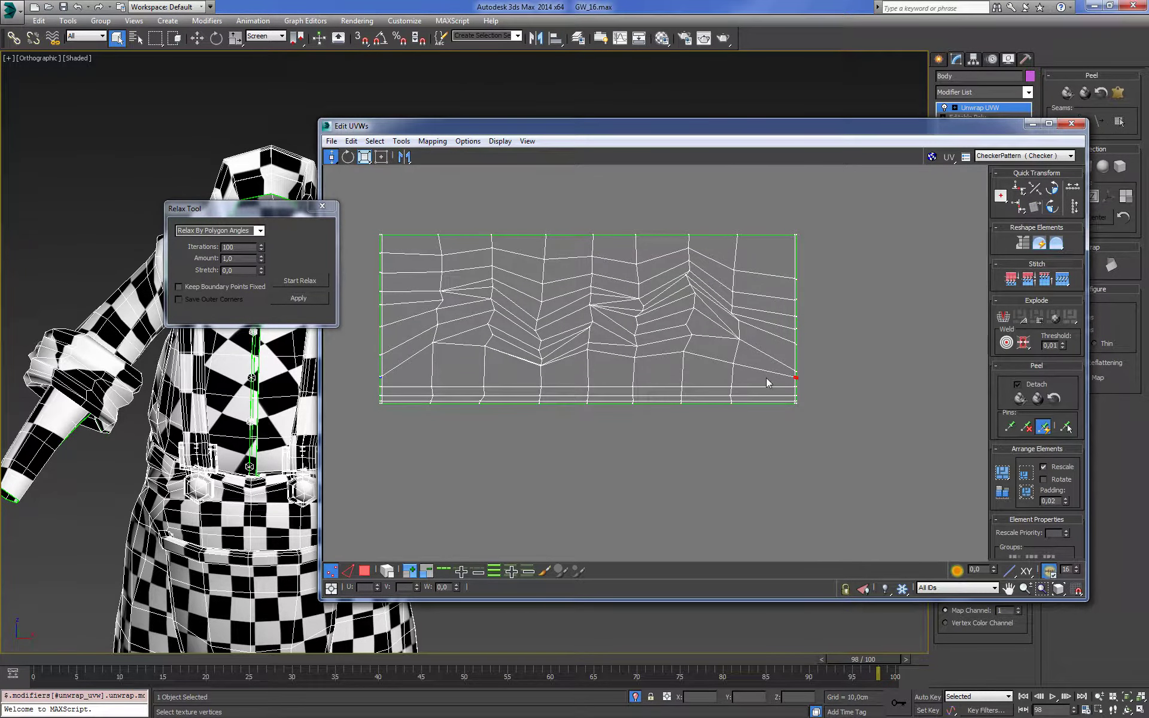
pyautogui.hotkey('ctrl', 'i')
# Relax the selected interior UV vertices into an even grid, then clear the selection
pyautogui.click(301, 280)
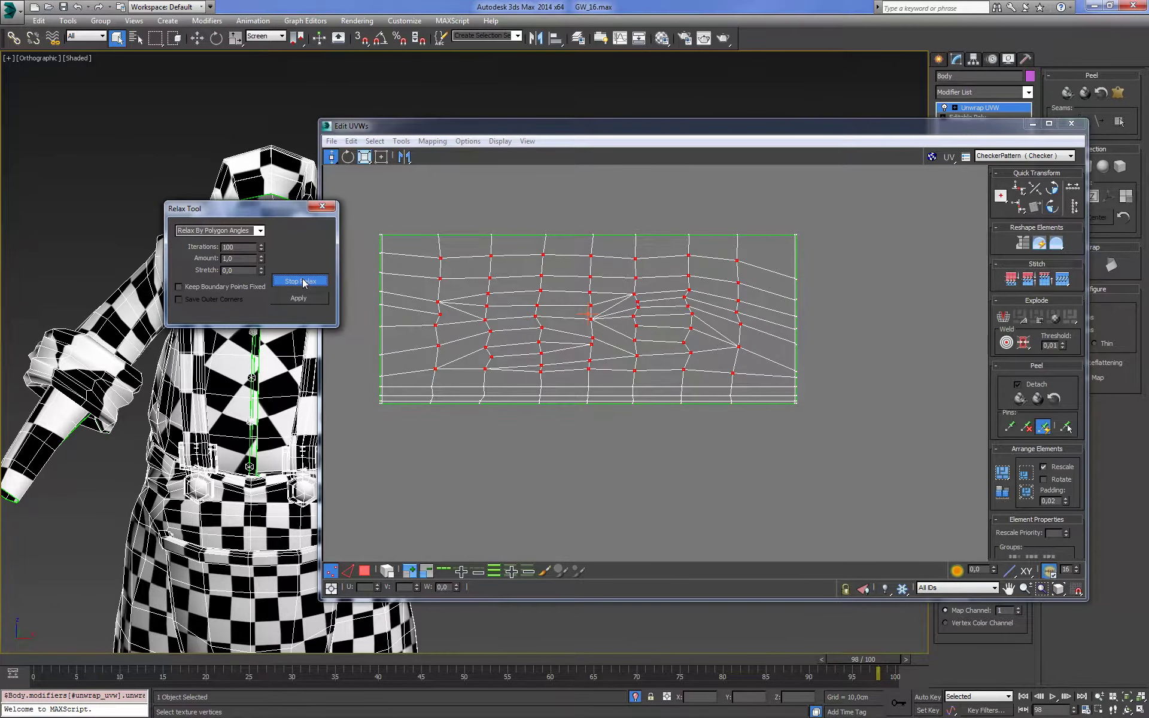
pyautogui.click(300, 278)
pyautogui.click(506, 191)
pyautogui.moveTo(544, 219); pyautogui.dragTo(624, 223, button='middle')
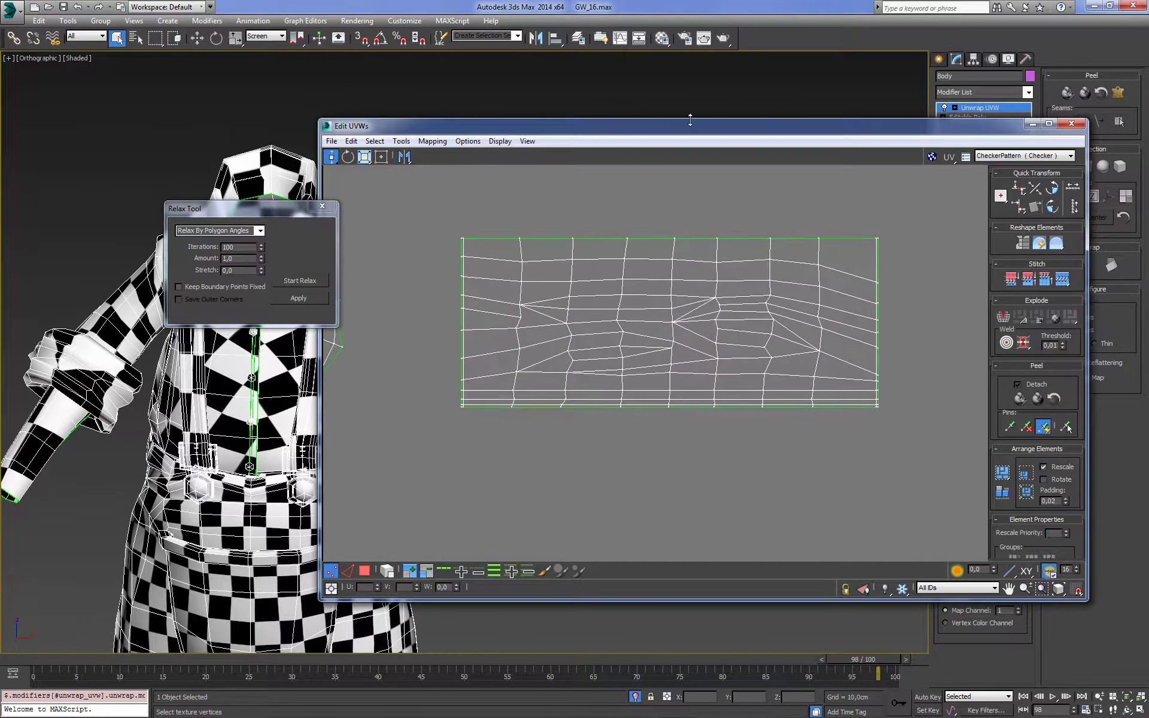
pyautogui.moveTo(671, 127); pyautogui.dragTo(862, 130)
pyautogui.keyDown('alt'); pyautogui.moveTo(455, 264); pyautogui.dragTo(414, 293, button='middle'); pyautogui.keyUp('alt')
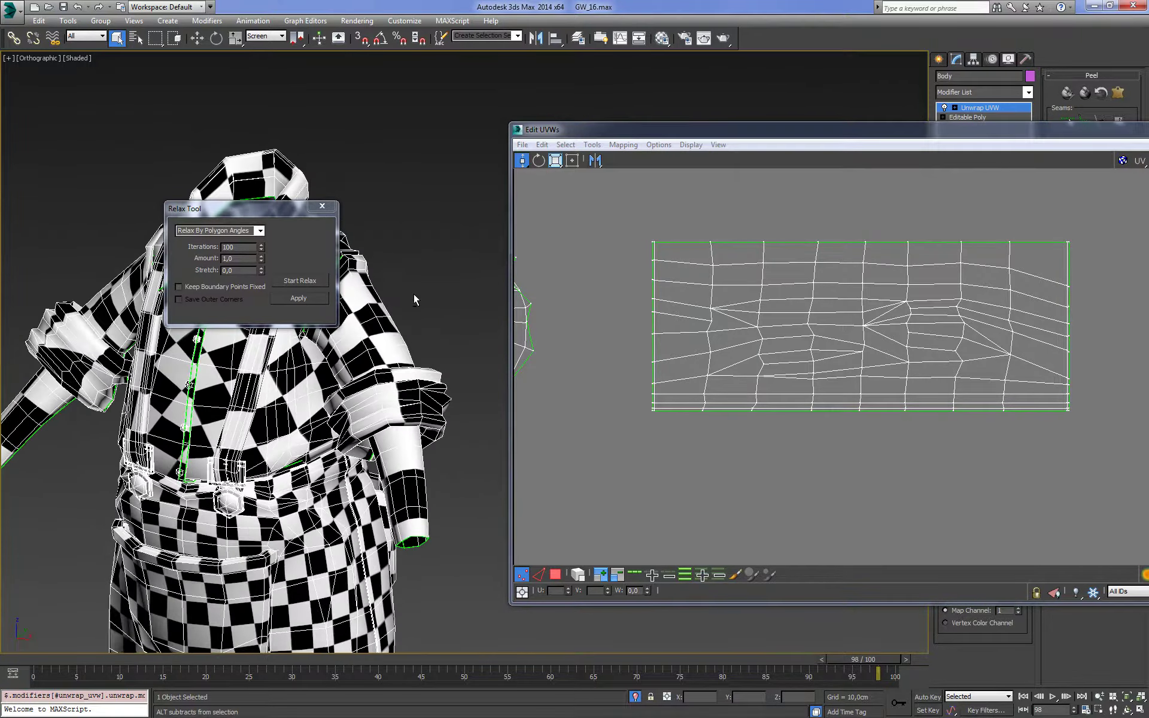
# Select every cuff shell vertex and rescale the shell: stretch horizontally, then shrink
pyautogui.hotkey('ctrl', 'a')
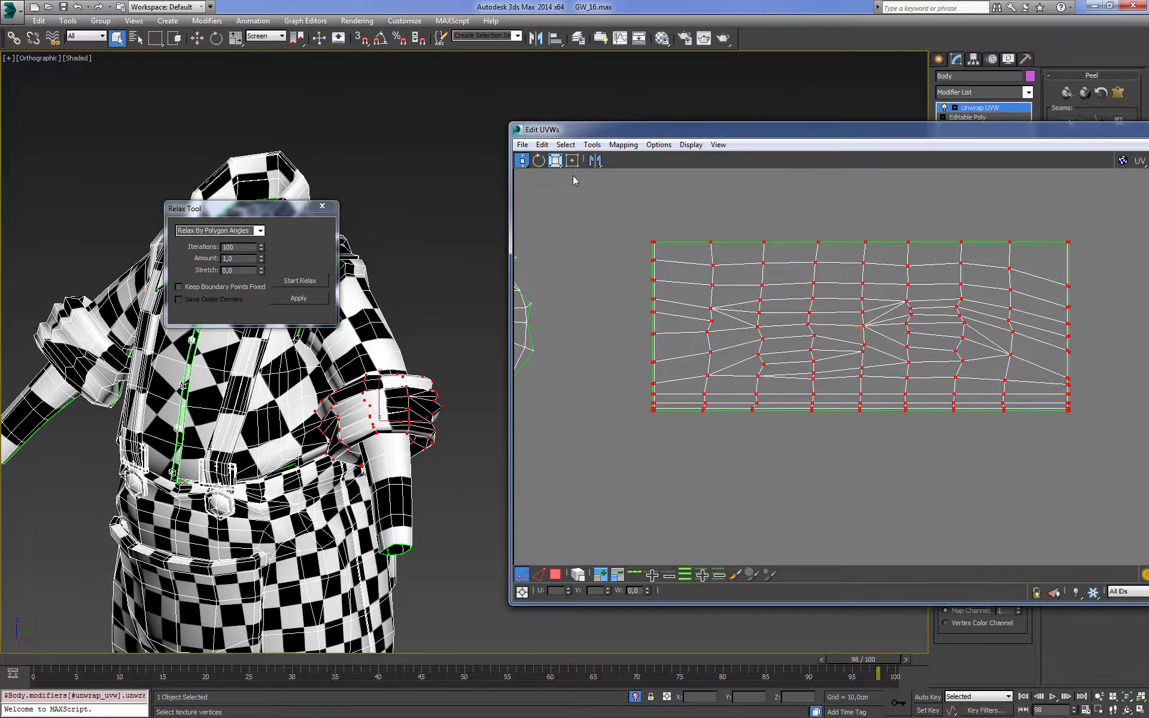
pyautogui.click(555, 160)
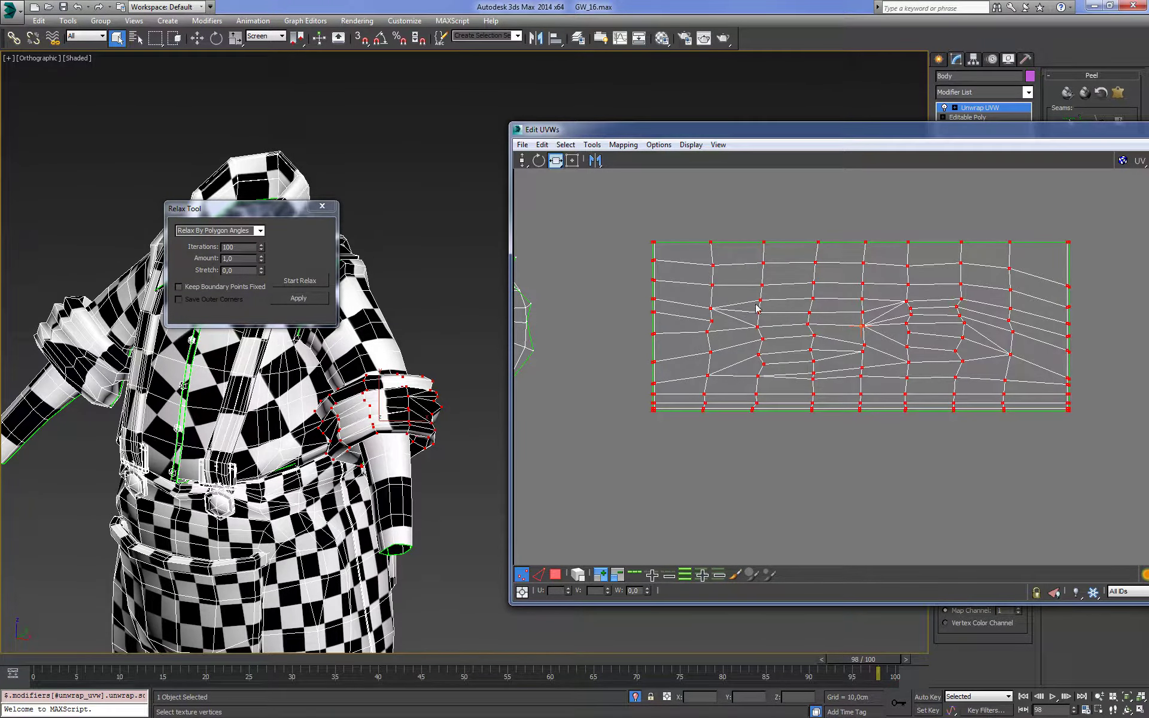
pyautogui.moveTo(757, 308); pyautogui.dragTo(910, 303)
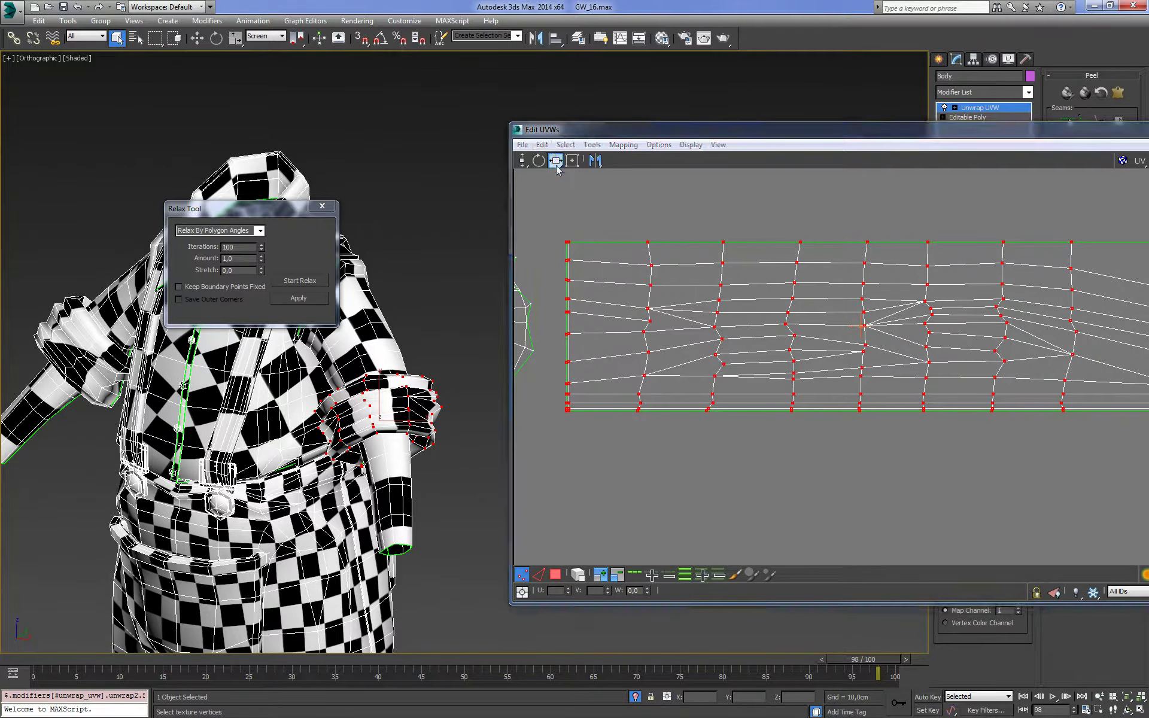
pyautogui.moveTo(555, 170); pyautogui.dragTo(556, 180)
pyautogui.moveTo(646, 246)
pyautogui.mouseDown()
pyautogui.moveTo(651, 283)
pyautogui.moveTo(651, 177)
pyautogui.moveTo(651, 189)
pyautogui.mouseUp()
pyautogui.scroll(-3, 769, 267)
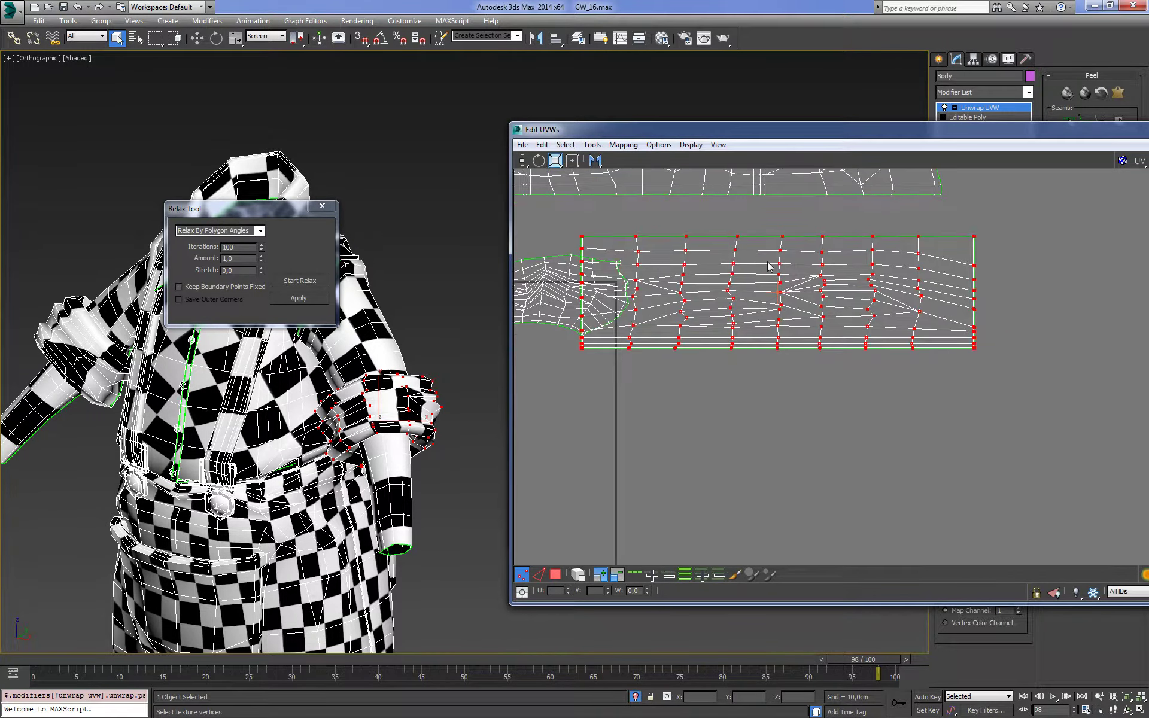
pyautogui.moveTo(769, 267); pyautogui.dragTo(797, 281, button='middle')
pyautogui.moveTo(612, 250); pyautogui.dragTo(579, 224)
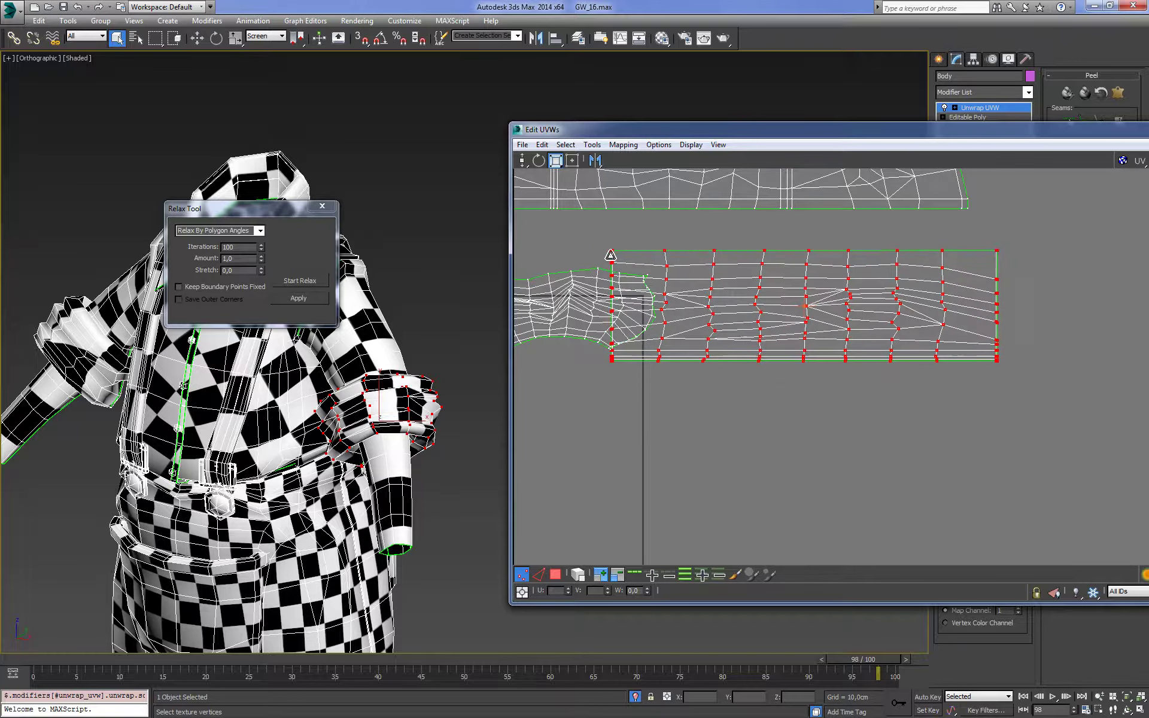
# Freely move the cuff shell right beside the other UV islands
pyautogui.click(521, 161)
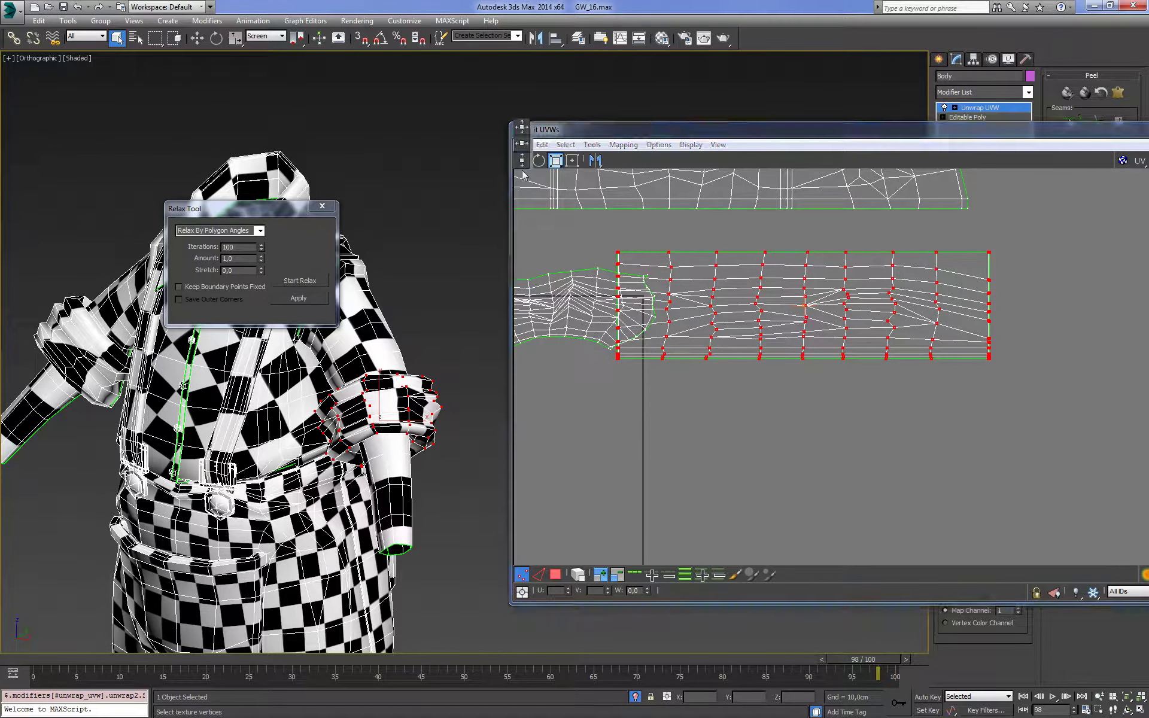
pyautogui.click(522, 127)
pyautogui.moveTo(641, 262); pyautogui.dragTo(716, 264)
pyautogui.scroll(-3, 716, 263)
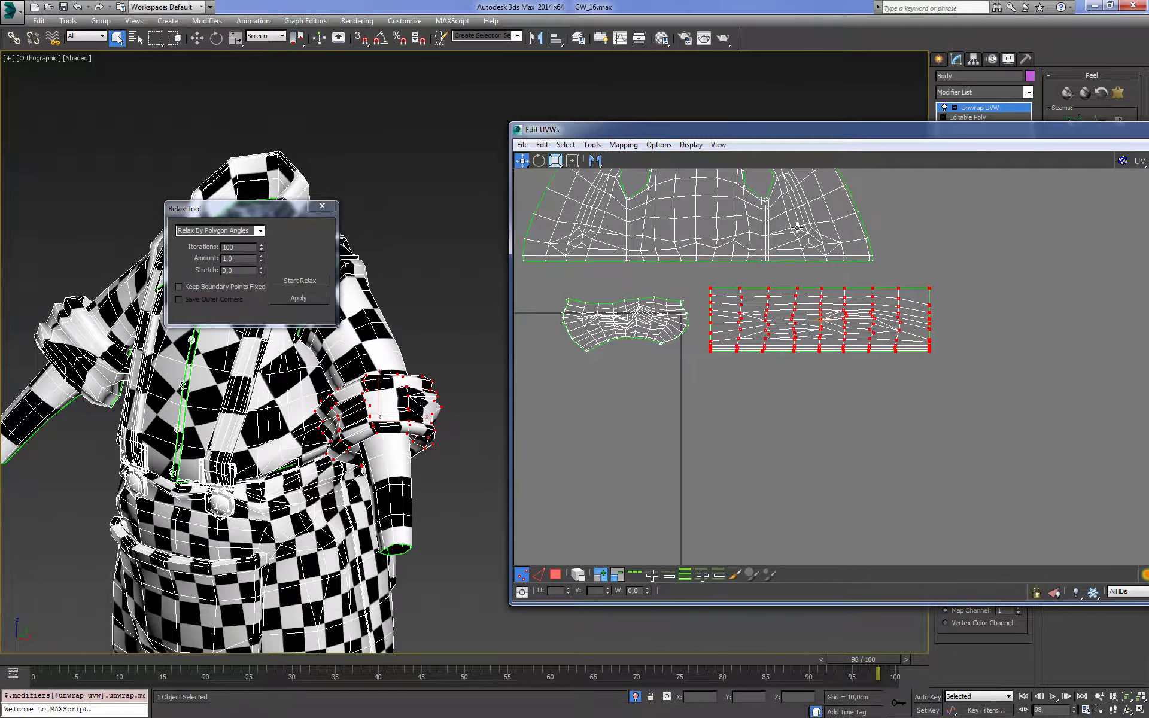
# Collapse the Unwrap UVW modifier into the Editable Poly and zoom toward the arm
pyautogui.moveTo(718, 129); pyautogui.dragTo(718, 213)
pyautogui.rightClick(1001, 110)
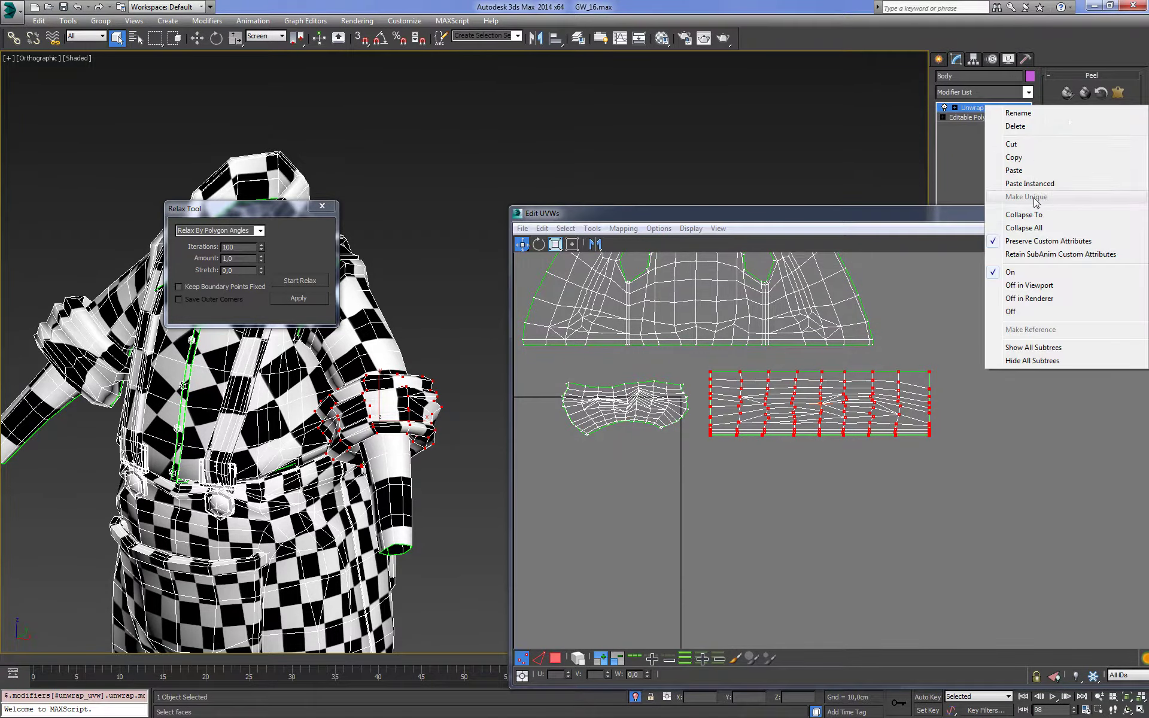
pyautogui.click(1024, 227)
pyautogui.click(995, 364)
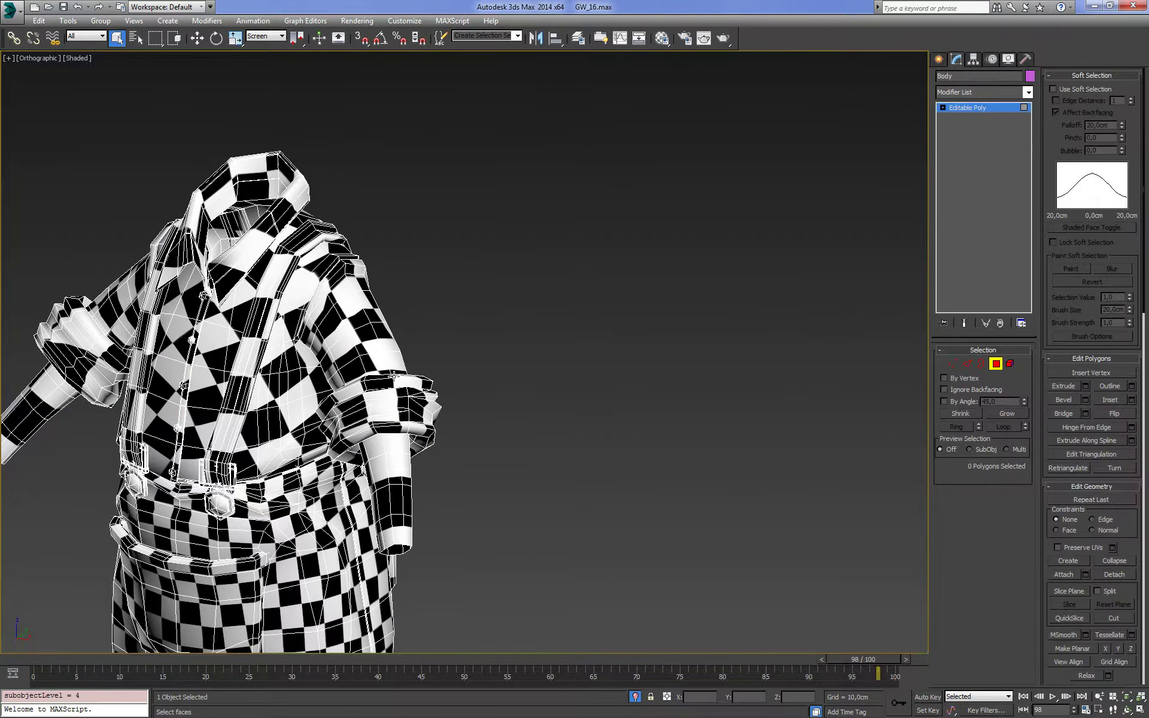
pyautogui.keyDown('alt'); pyautogui.moveTo(538, 359); pyautogui.dragTo(419, 347, button='middle'); pyautogui.keyUp('alt')
pyautogui.scroll(3, 389, 341)
pyautogui.scroll(2, 350, 337)
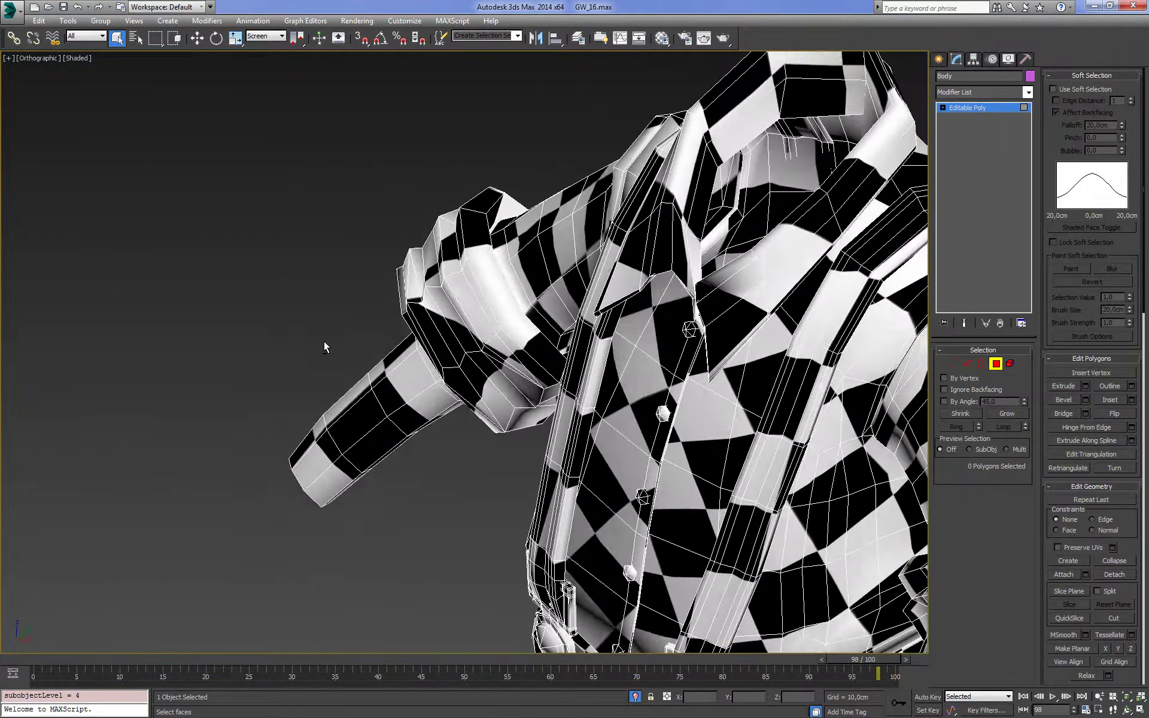
pyautogui.keyDown('alt'); pyautogui.moveTo(323, 346); pyautogui.dragTo(920, 353, button='middle'); pyautogui.keyUp('alt')
# At Edge level in wireframe, delete the 10 selected edges at the cuff seam
pyautogui.press('F3')
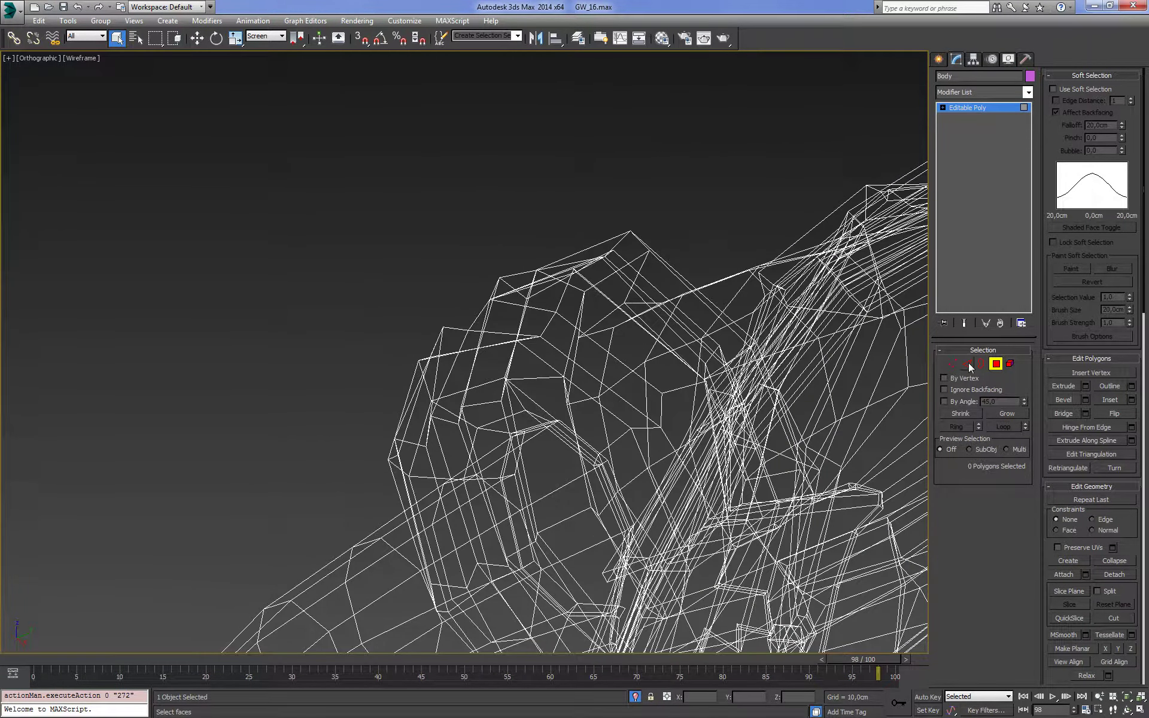
pyautogui.click(968, 363)
pyautogui.moveTo(867, 311)
pyautogui.keyDown('alt'); pyautogui.mouseDown(button='middle')
pyautogui.moveTo(744, 239)
pyautogui.moveTo(646, 306)
pyautogui.mouseUp(button='middle'); pyautogui.keyUp('alt')
pyautogui.press('F3')
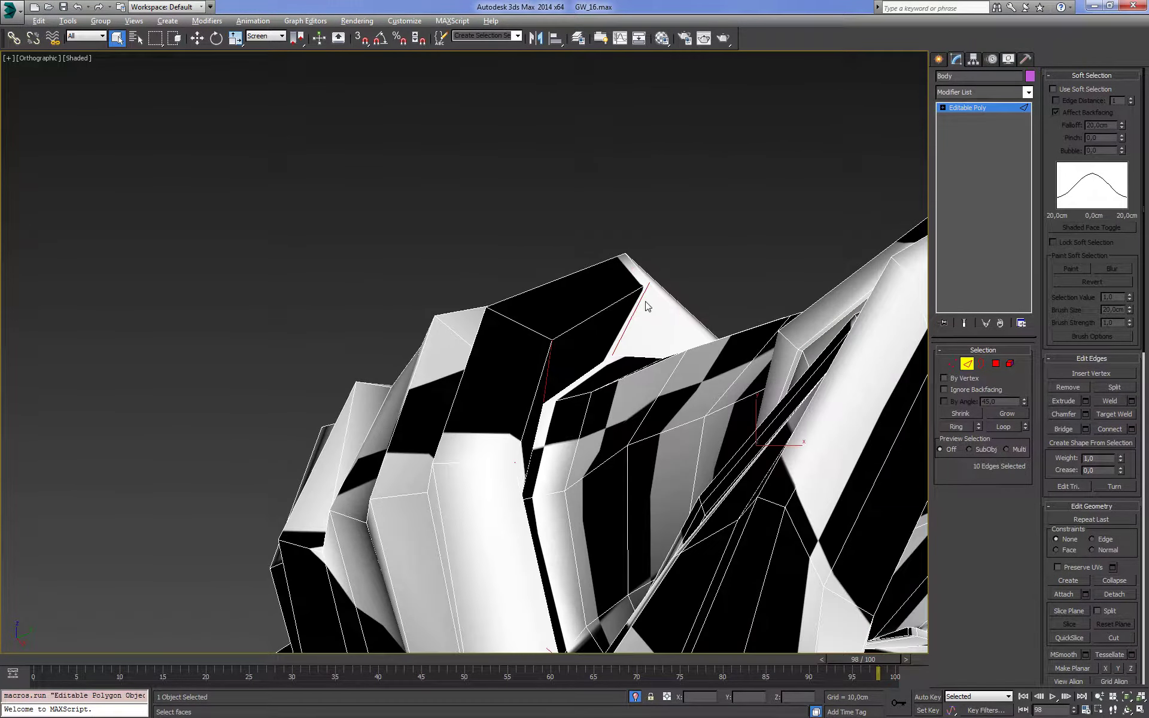
pyautogui.press('F3')
pyautogui.press('Delete')
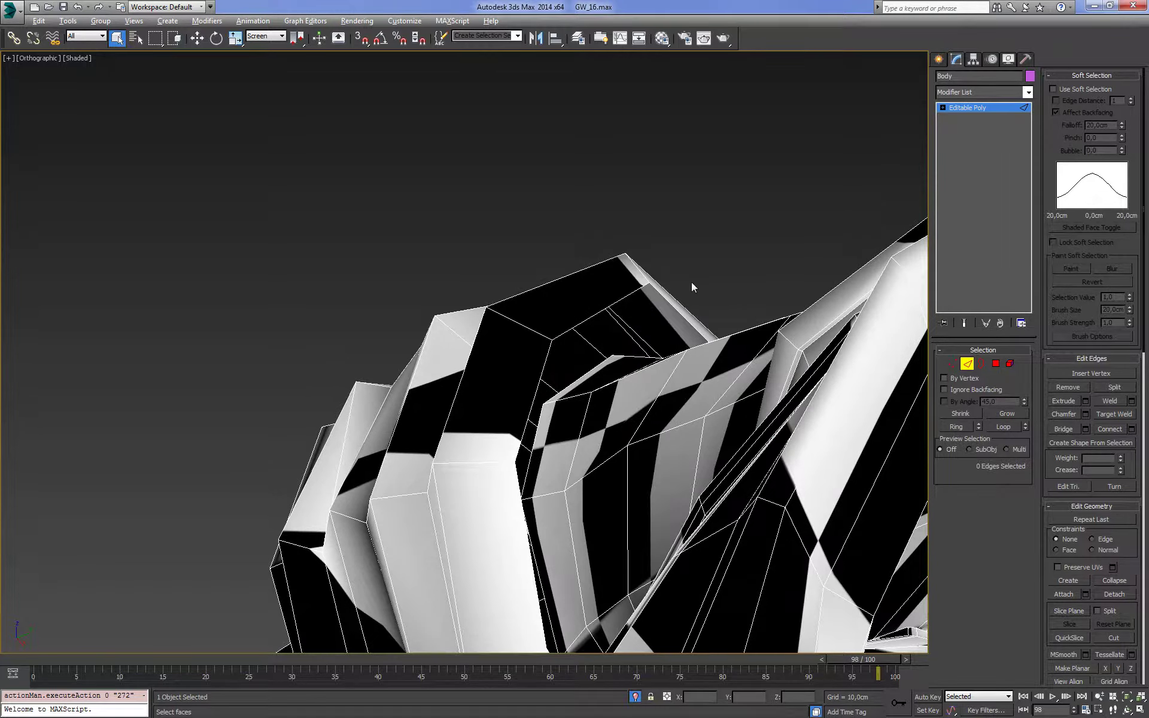
# Select seam edges 8299 and 8417, loop them, then clear the 10-edge selection
pyautogui.click(655, 289)
pyautogui.moveTo(544, 328)
pyautogui.keyDown('alt'); pyautogui.mouseDown(button='middle')
pyautogui.moveTo(606, 257)
pyautogui.moveTo(622, 325)
pyautogui.mouseUp(button='middle'); pyautogui.keyUp('alt')
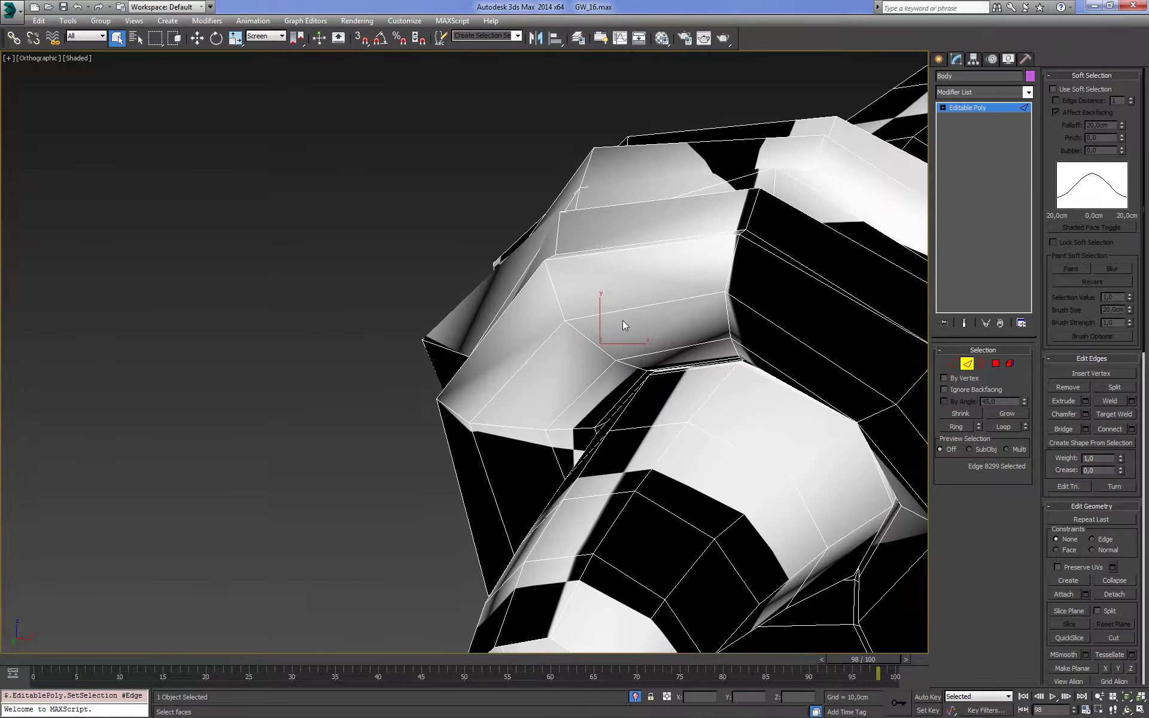
pyautogui.scroll(3, 631, 367)
pyautogui.scroll(3, 597, 364)
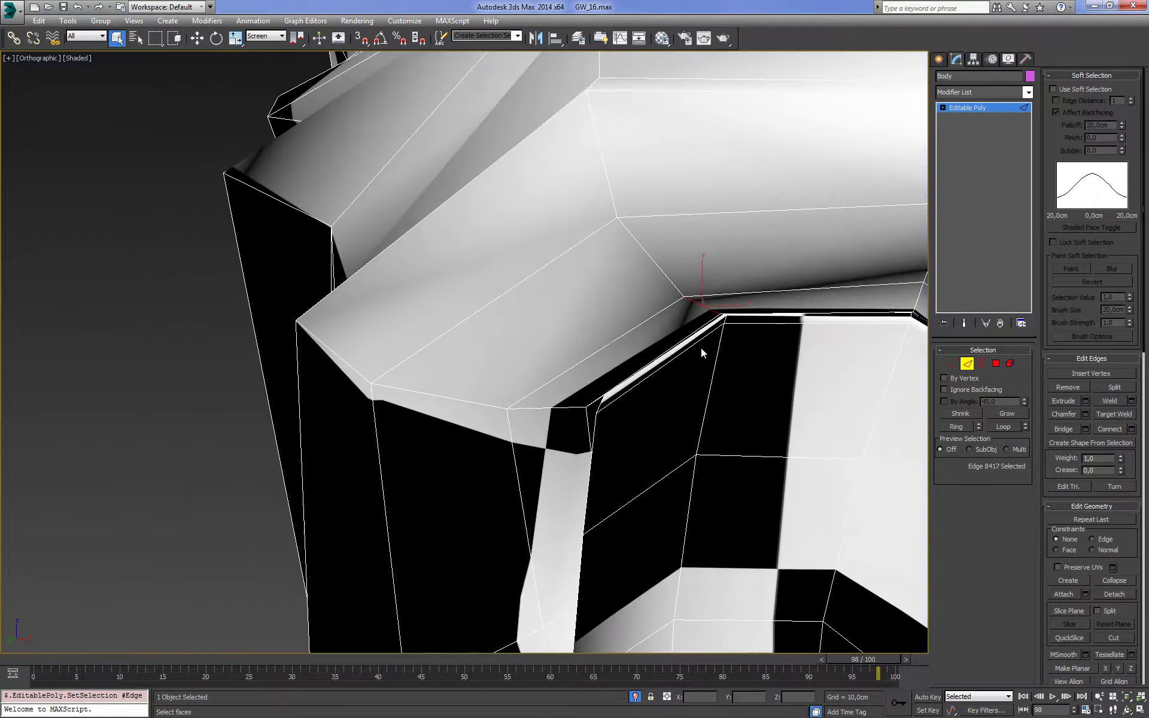
pyautogui.click(697, 350)
pyautogui.press('F3')
pyautogui.scroll(3, 697, 350)
pyautogui.keyDown('alt'); pyautogui.moveTo(480, 459); pyautogui.dragTo(499, 422, button='middle'); pyautogui.keyUp('alt')
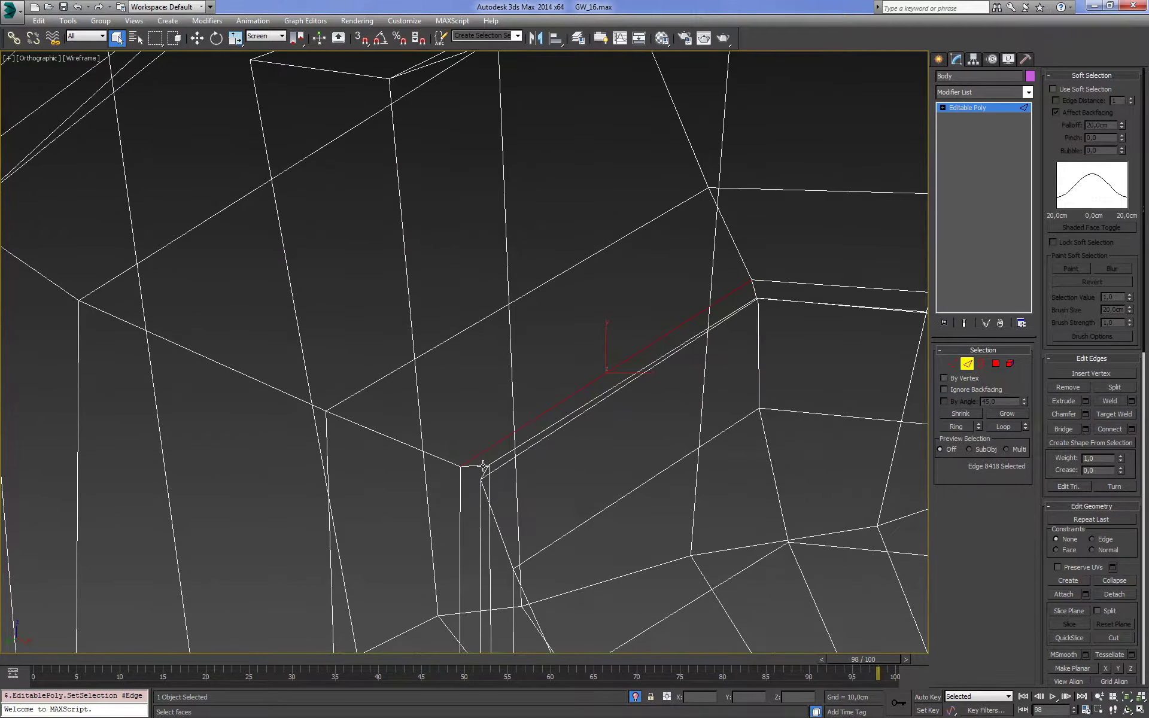
pyautogui.hotkey('alt', 'l')
pyautogui.hotkey('ctrl', 'd')
pyautogui.press('F3')
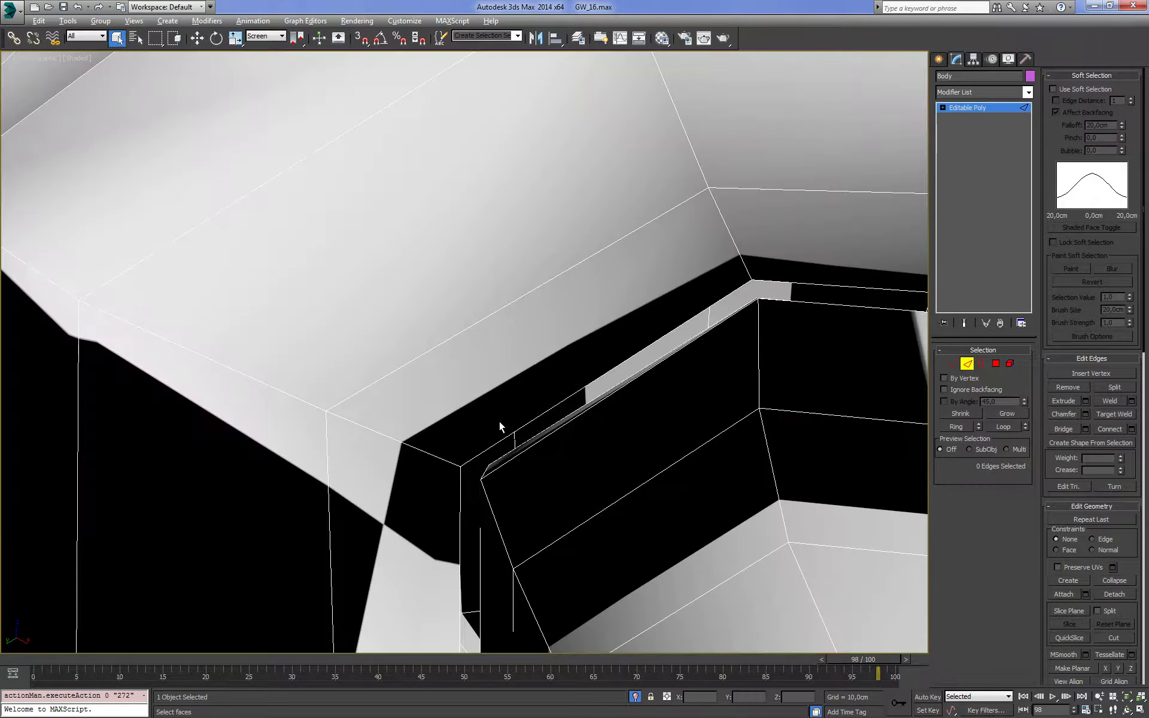
# Select the cuff element at Element level and hide it
pyautogui.click(1011, 366)
pyautogui.click(770, 250)
pyautogui.scroll(-5, 770, 250)
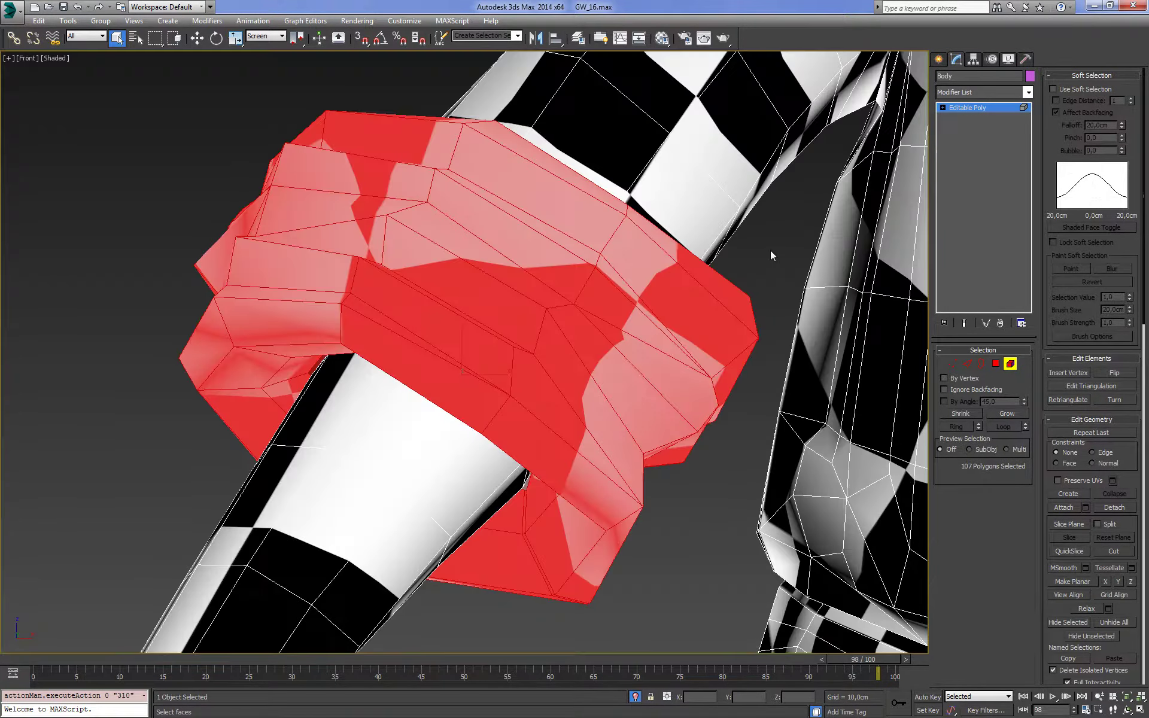
pyautogui.press('F3')
pyautogui.hotkey('alt', 'h')
pyautogui.press('F3')
pyautogui.scroll(-10, 735, 228)
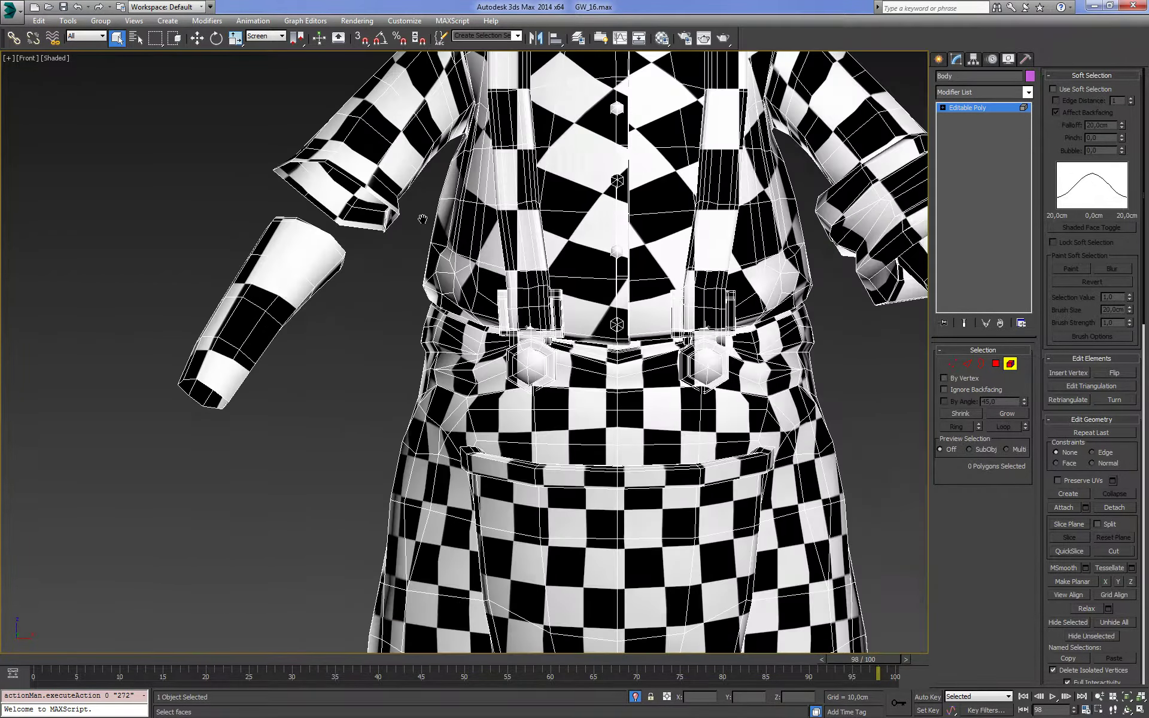
pyautogui.scroll(3, 742, 347)
pyautogui.scroll(2, 742, 347)
# Return to Edge level on the Body mesh and show it in wireframe
pyautogui.click(967, 363)
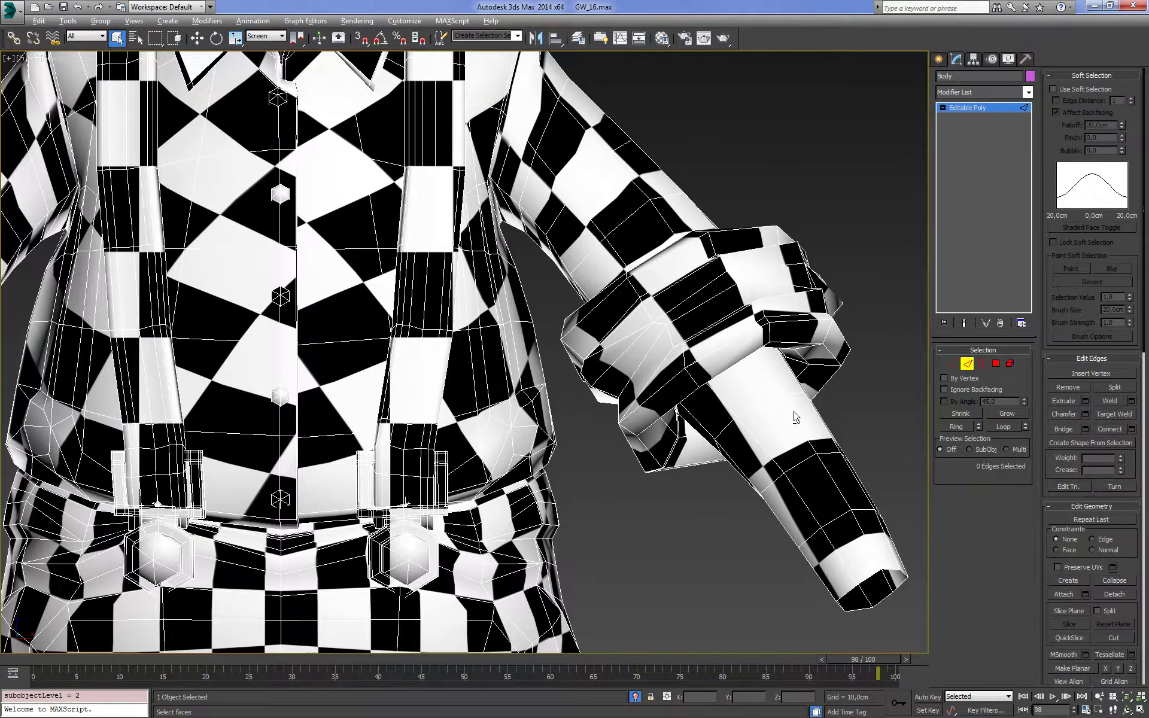
pyautogui.scroll(-3, 792, 414)
pyautogui.scroll(3, 784, 411)
pyautogui.scroll(-10, 789, 411)
pyautogui.press('F3')
pyautogui.scroll(3, 752, 300)
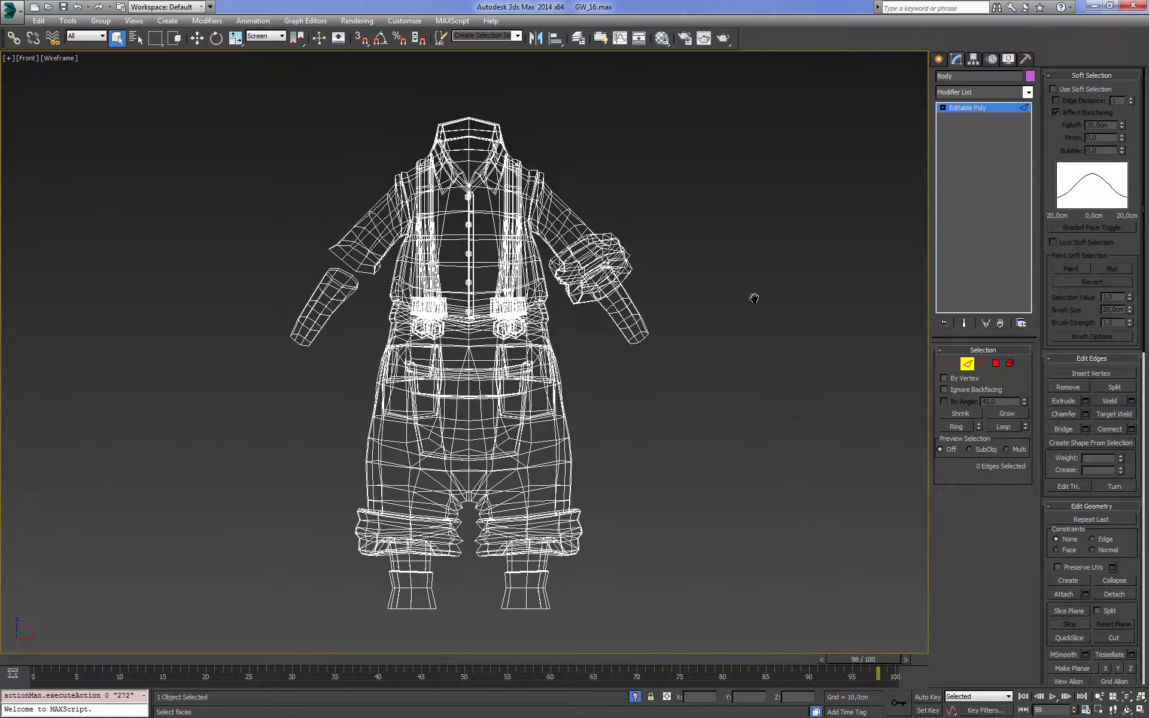
pyautogui.scroll(4, 674, 403)
# Box-select all 210 polygons of the cuffed arm in Polygon mode
pyautogui.moveTo(534, 431); pyautogui.dragTo(577, 431)
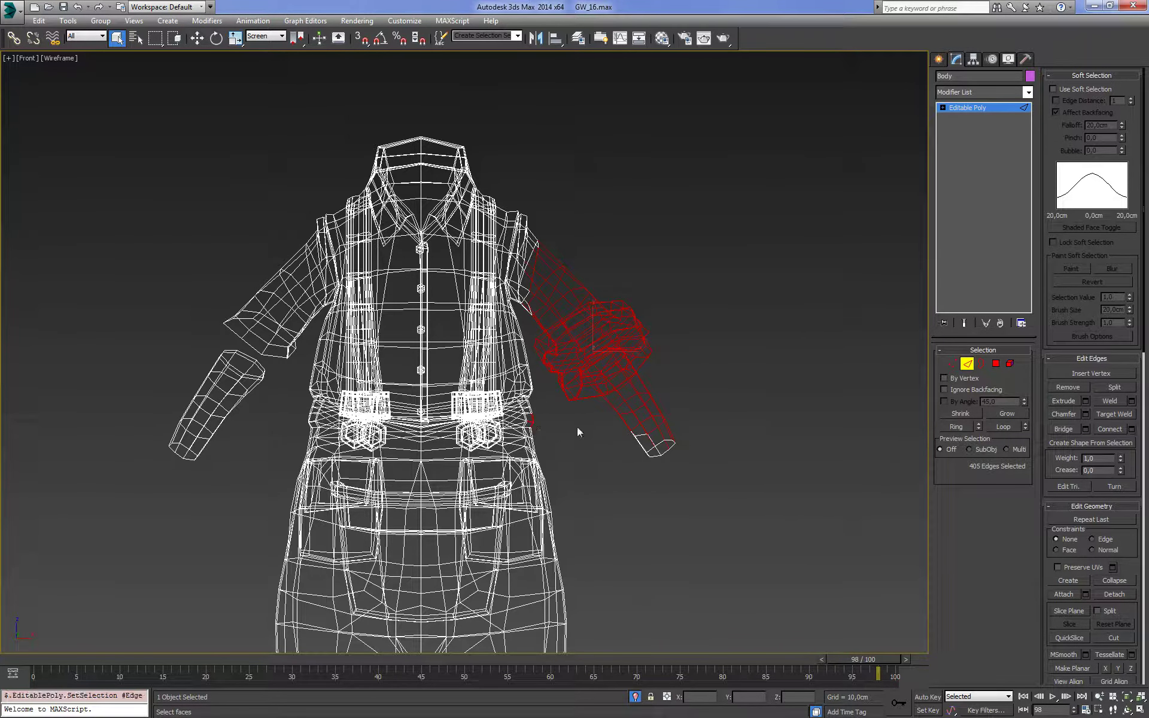
pyautogui.press('w')
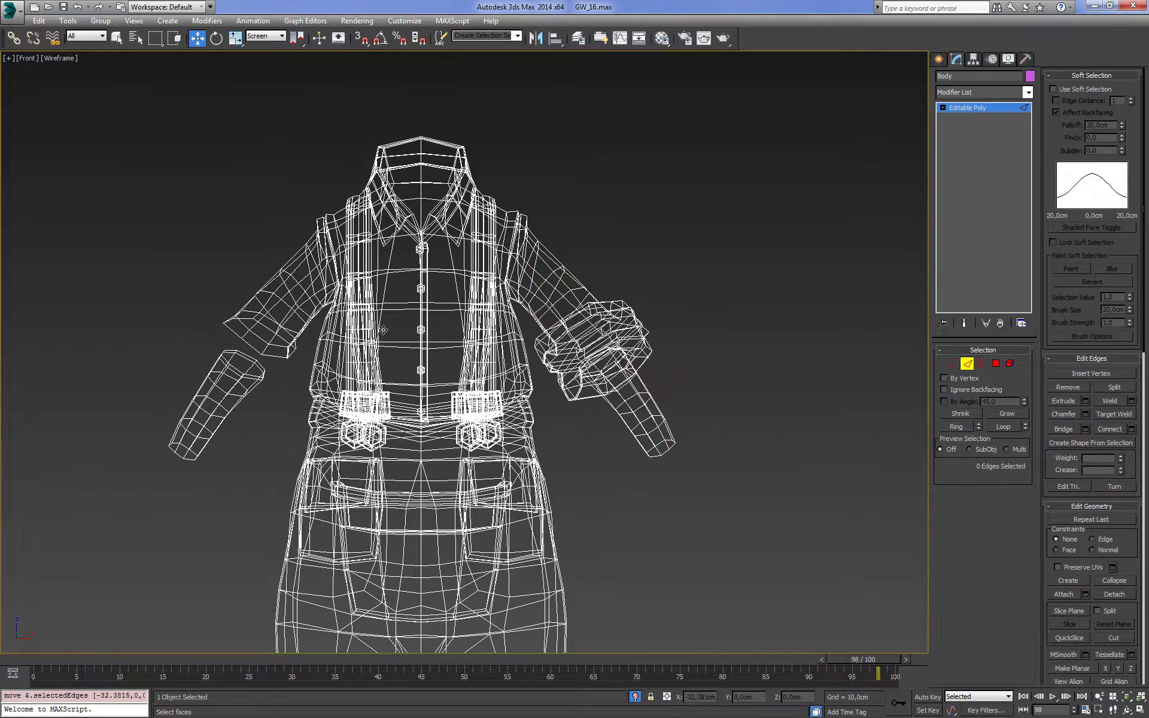
pyautogui.hotkey('ctrl', 'z')
pyautogui.hotkey('ctrl', 'y')
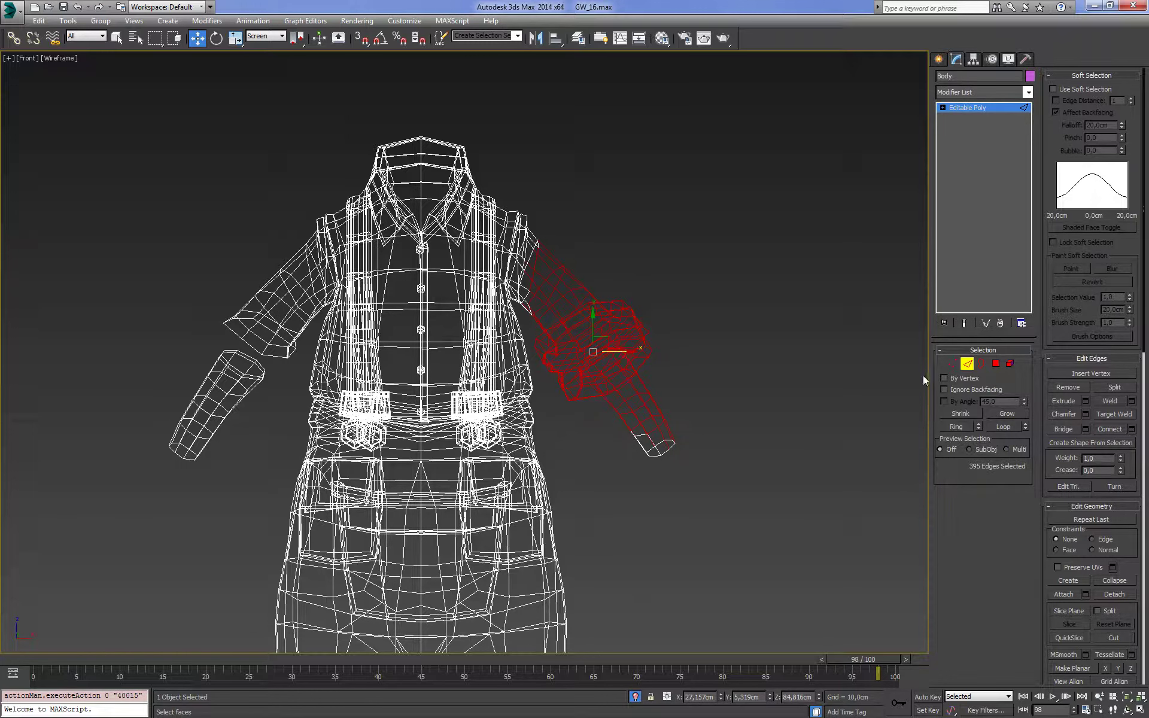
pyautogui.click(996, 364)
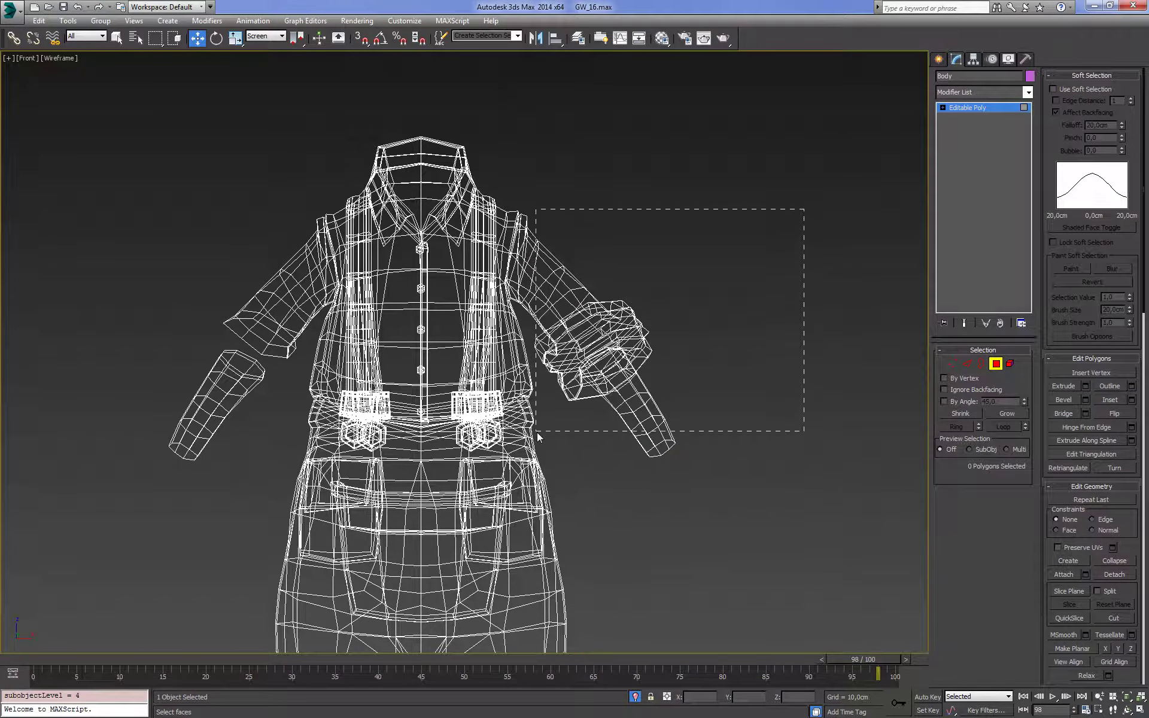
pyautogui.moveTo(530, 441); pyautogui.dragTo(534, 432)
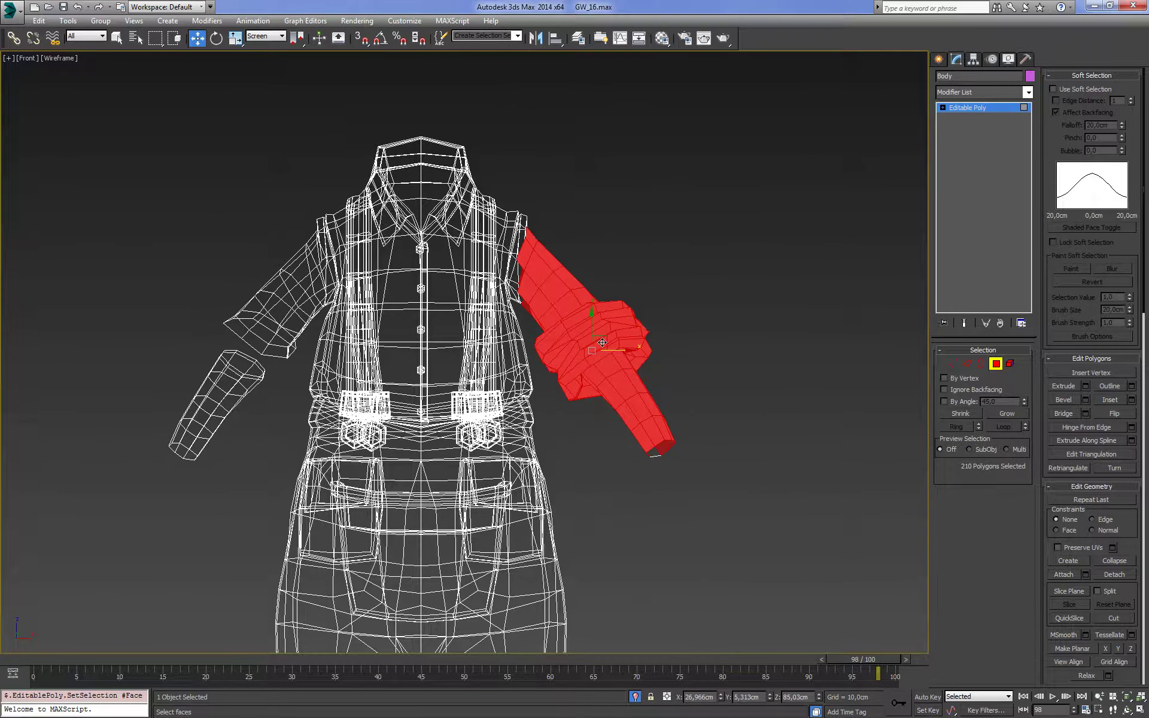
# Clone the arm polygons to a new object, Object001, and isolate it shaded
pyautogui.keyDown('shift'); pyautogui.moveTo(602, 342); pyautogui.dragTo(67, 343); pyautogui.keyUp('shift')
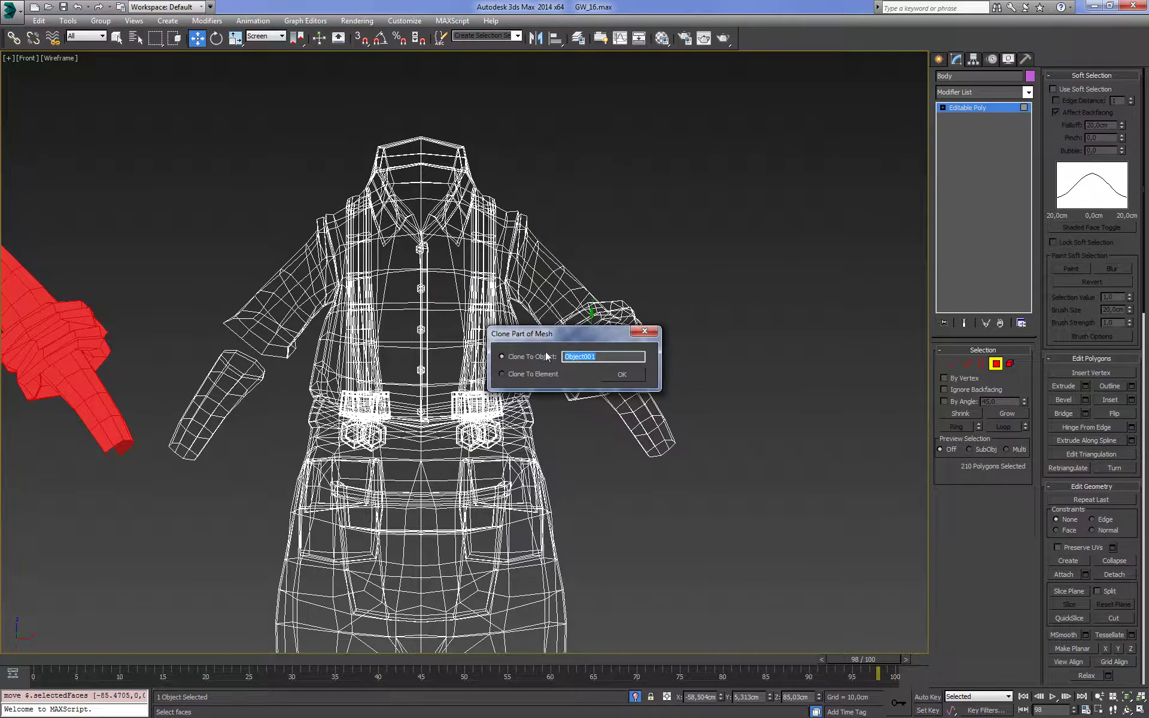
pyautogui.click(621, 374)
pyautogui.scroll(4, 829, 333)
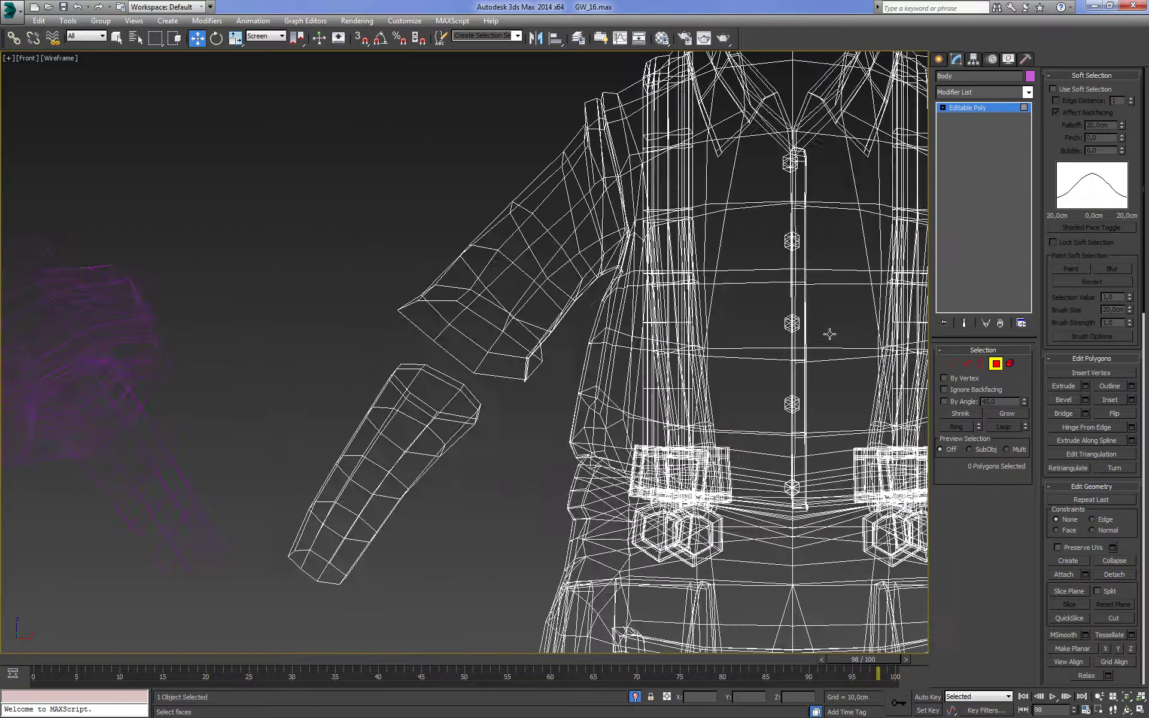
pyautogui.click(968, 110)
pyautogui.click(120, 335)
pyautogui.hotkey('alt', 'q')
pyautogui.press('F3')
# Frame the copied arm's cuff in wireframe and try an edge-ring selection on it
pyautogui.keyDown('alt'); pyautogui.moveTo(633, 397); pyautogui.dragTo(920, 381, button='middle'); pyautogui.keyUp('alt')
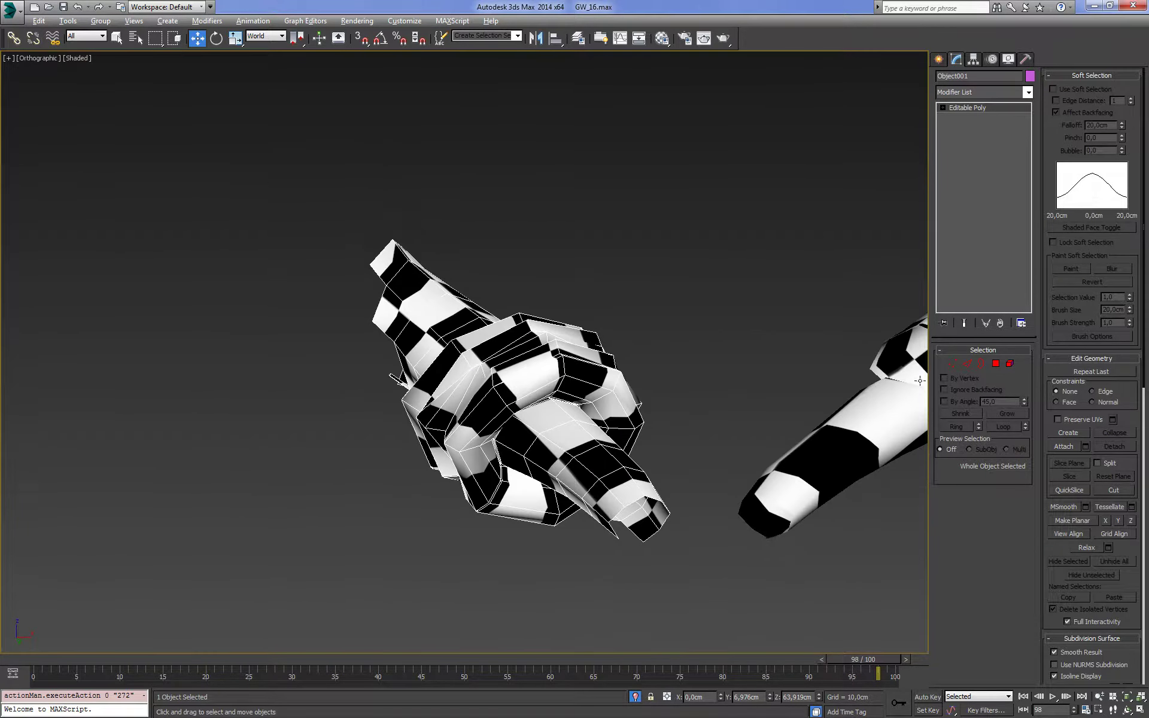
pyautogui.click(967, 363)
pyautogui.click(117, 38)
pyautogui.keyDown('alt'); pyautogui.moveTo(202, 152); pyautogui.dragTo(566, 417, button='middle'); pyautogui.keyUp('alt')
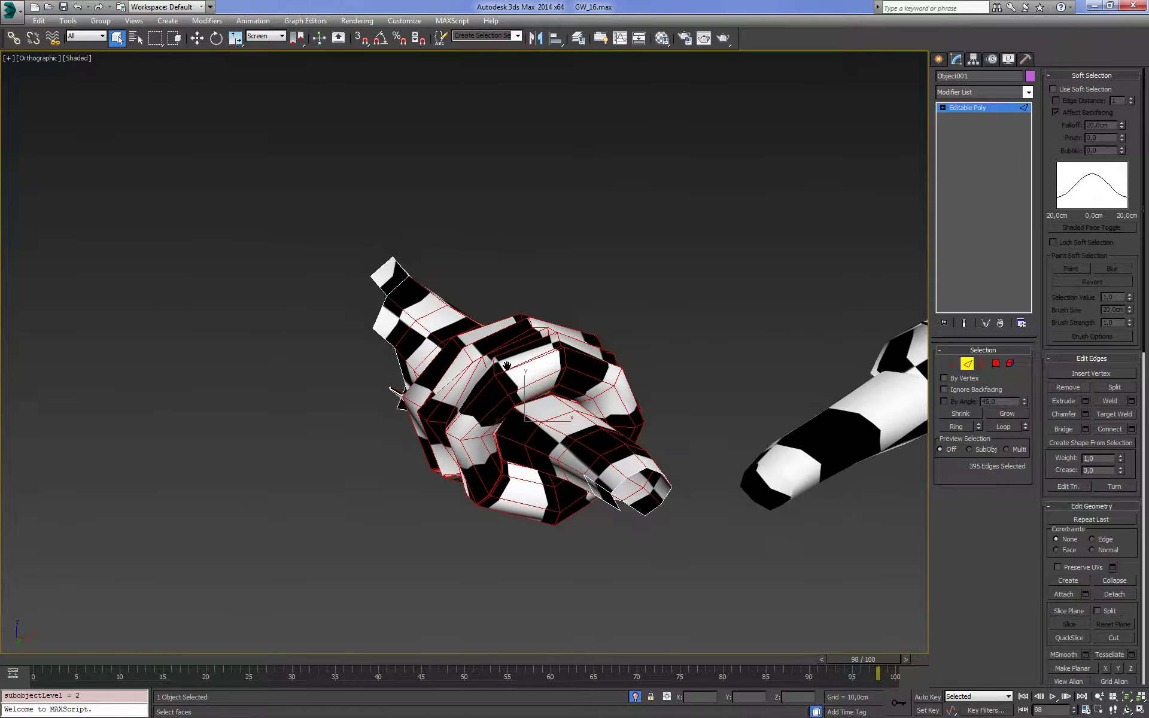
pyautogui.scroll(2, 566, 418)
pyautogui.scroll(2, 565, 429)
pyautogui.scroll(4, 550, 430)
pyautogui.press('F3')
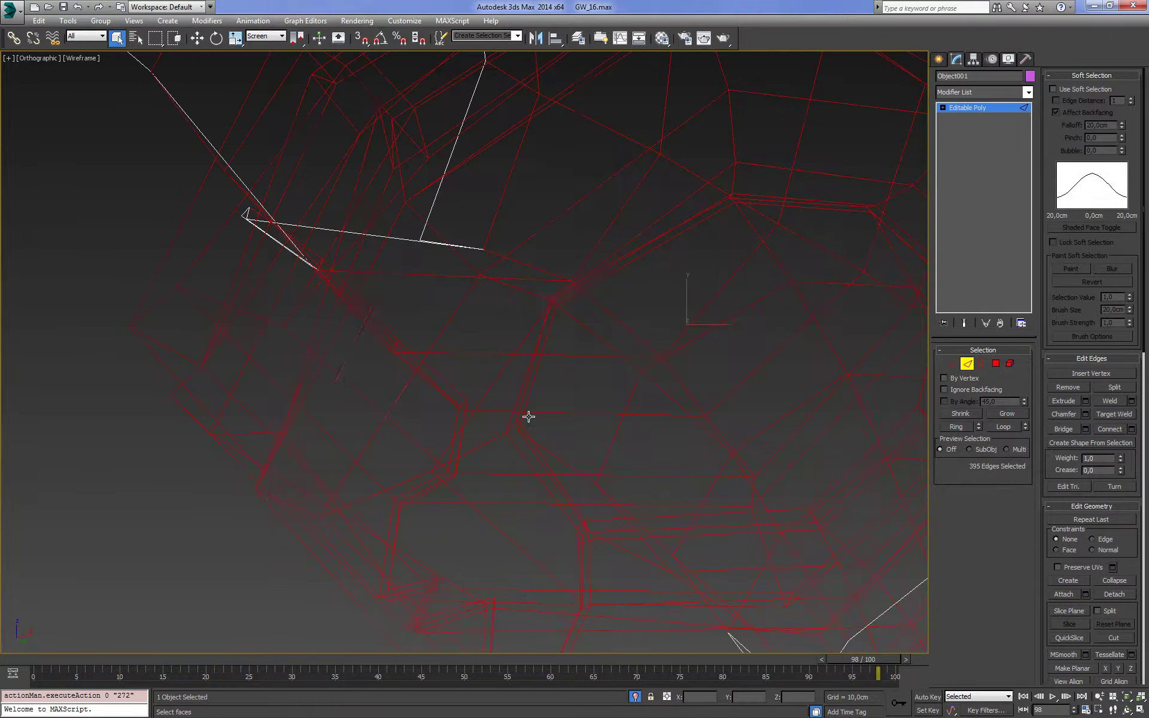
pyautogui.scroll(2, 537, 431)
pyautogui.scroll(2, 552, 425)
pyautogui.click(541, 378)
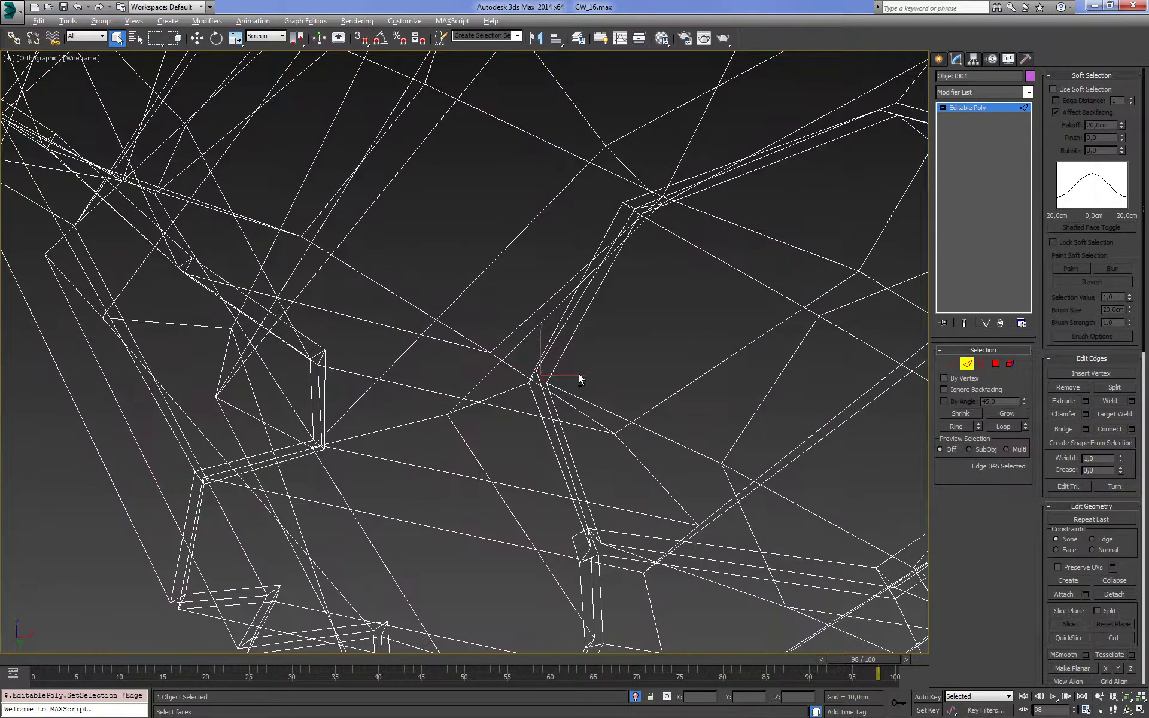
pyautogui.hotkey('alt', 'r')
pyautogui.click(608, 368)
# Select and delete the stray edge on the cuff
pyautogui.moveTo(820, 269)
pyautogui.mouseDown(button='middle')
pyautogui.moveTo(619, 304)
pyautogui.moveTo(500, 342)
pyautogui.mouseUp(button='middle')
pyautogui.press('F3')
pyautogui.scroll(3, 495, 353)
pyautogui.press('F3')
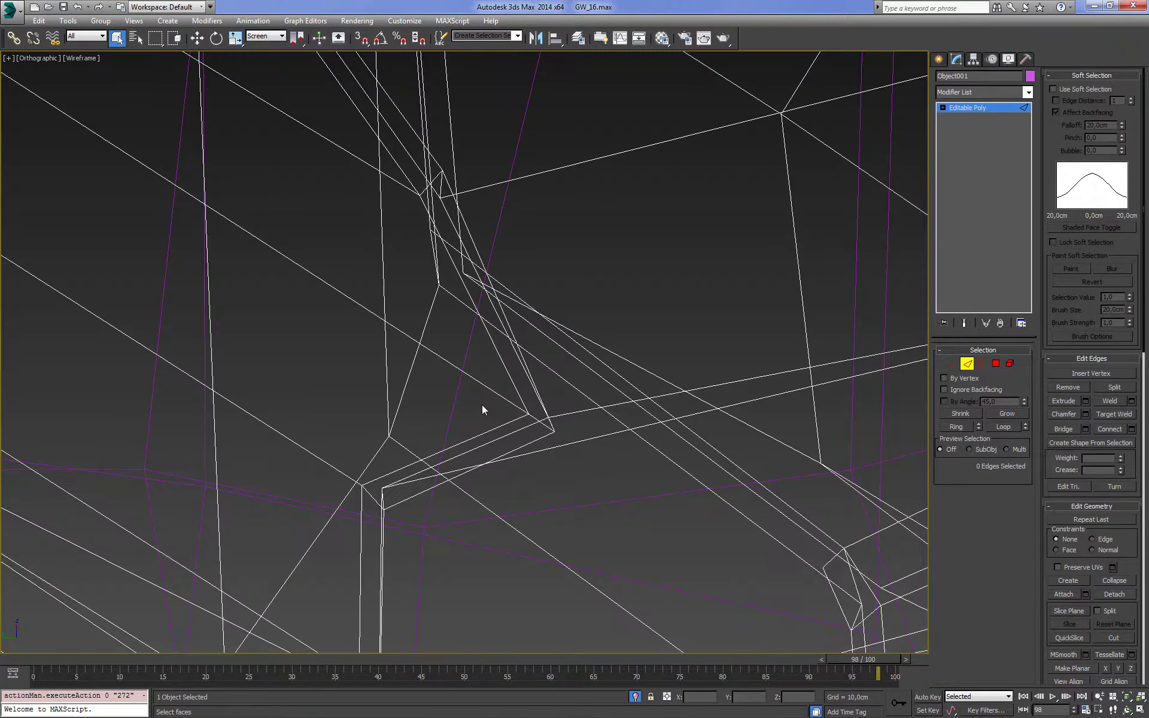
pyautogui.click(493, 392)
pyautogui.scroll(-1, 507, 405)
pyautogui.scroll(-1, 554, 494)
pyautogui.scroll(-3, 545, 419)
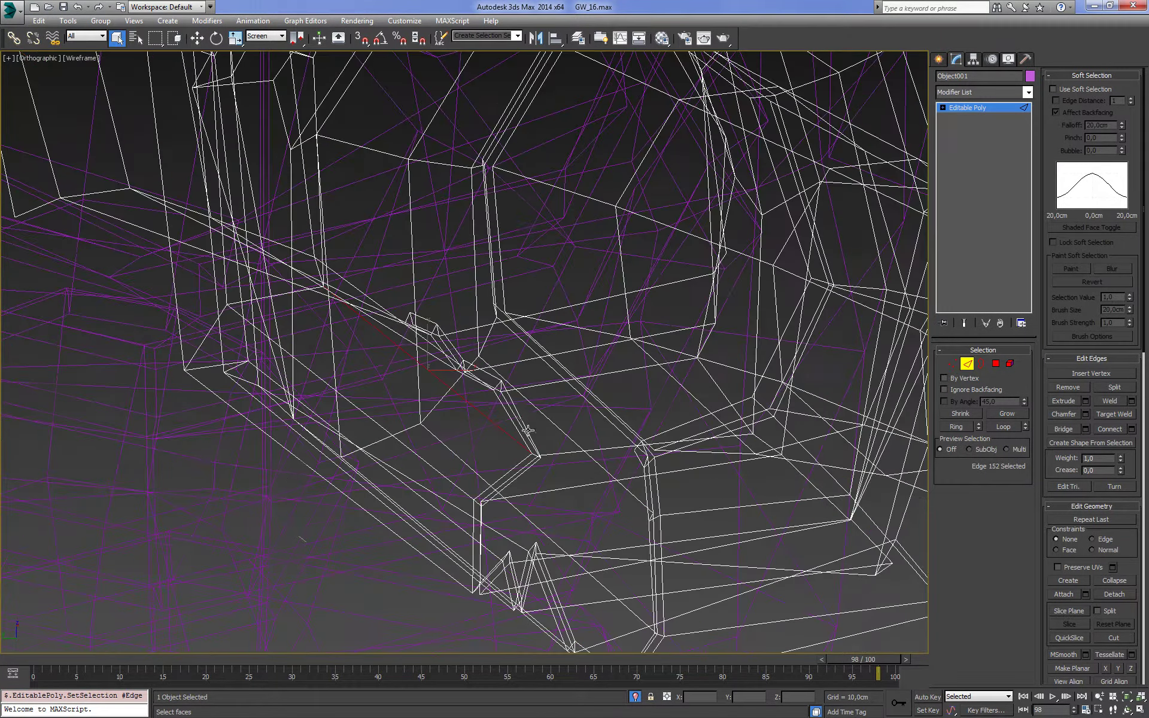
pyautogui.scroll(-3, 541, 362)
pyautogui.scroll(-1, 540, 363)
pyautogui.press('Delete')
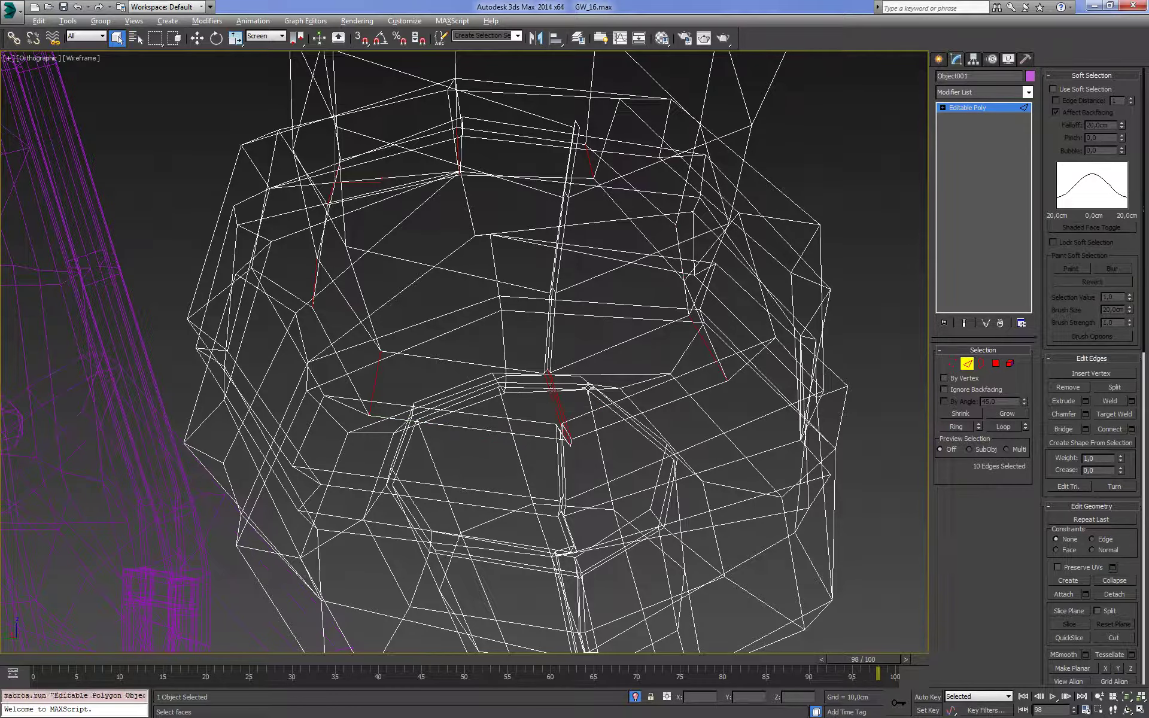
pyautogui.press('F3')
# Delete the top flap and sleeve tube elements, leaving only the cuff ring, and exit sub-object mode
pyautogui.click(1010, 363)
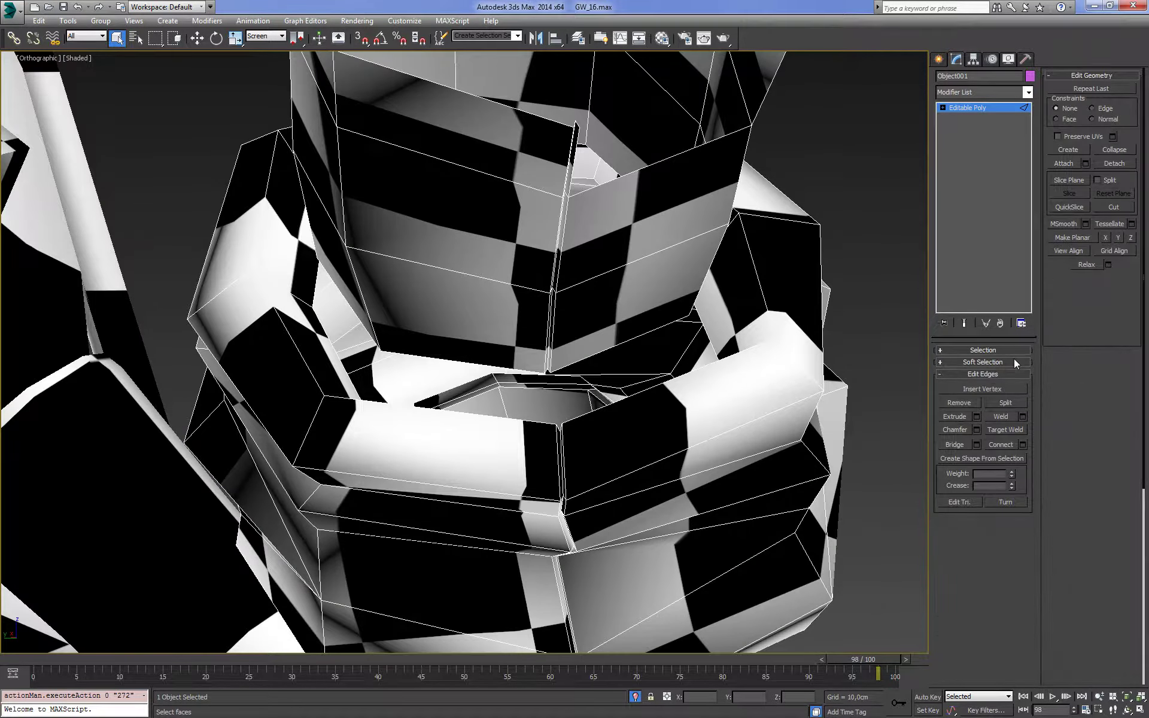
pyautogui.hotkey('ctrl', 'a')
pyautogui.press('f')
pyautogui.press('z')
pyautogui.click(399, 232)
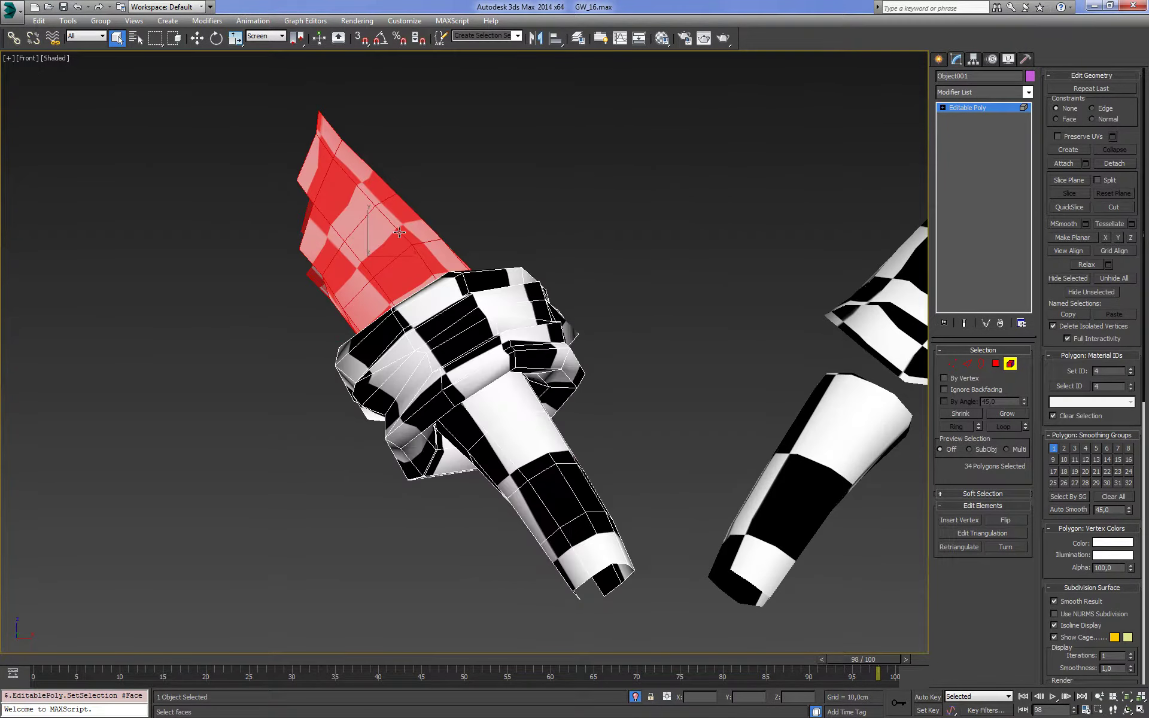
pyautogui.press('Delete')
pyautogui.click(526, 467)
pyautogui.press('Delete')
pyautogui.click(525, 355)
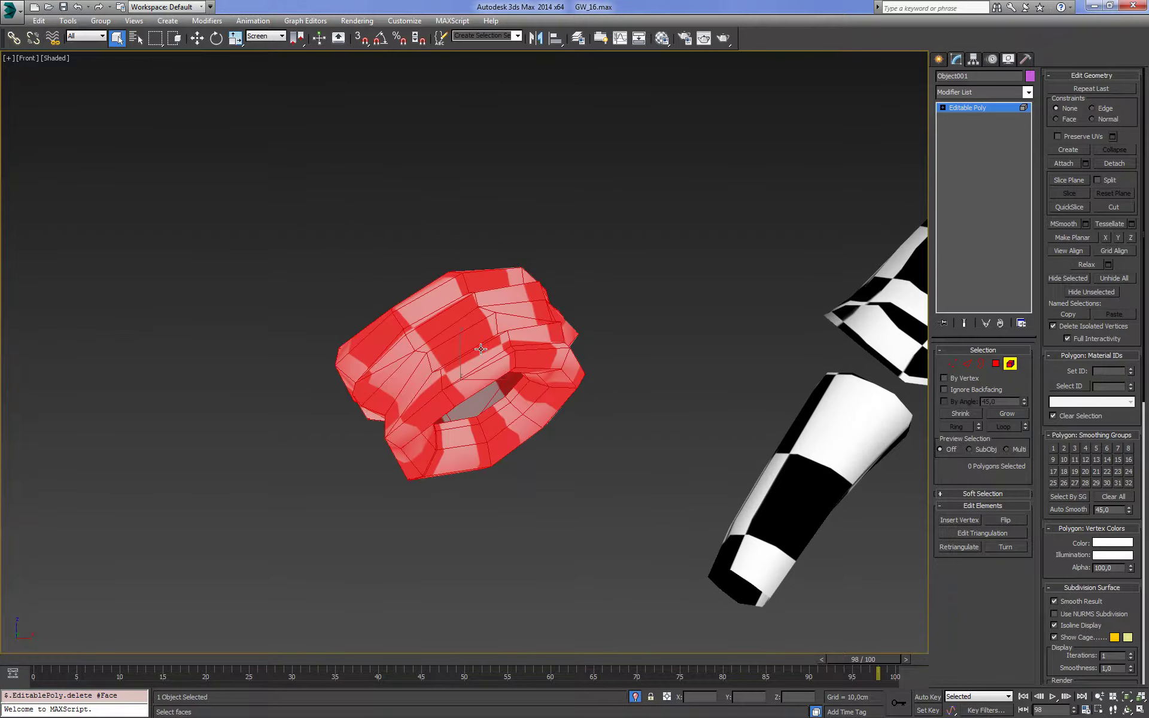
pyautogui.click(996, 106)
# Mirror the cuff ring and move it along X over to the other arm
pyautogui.click(541, 42)
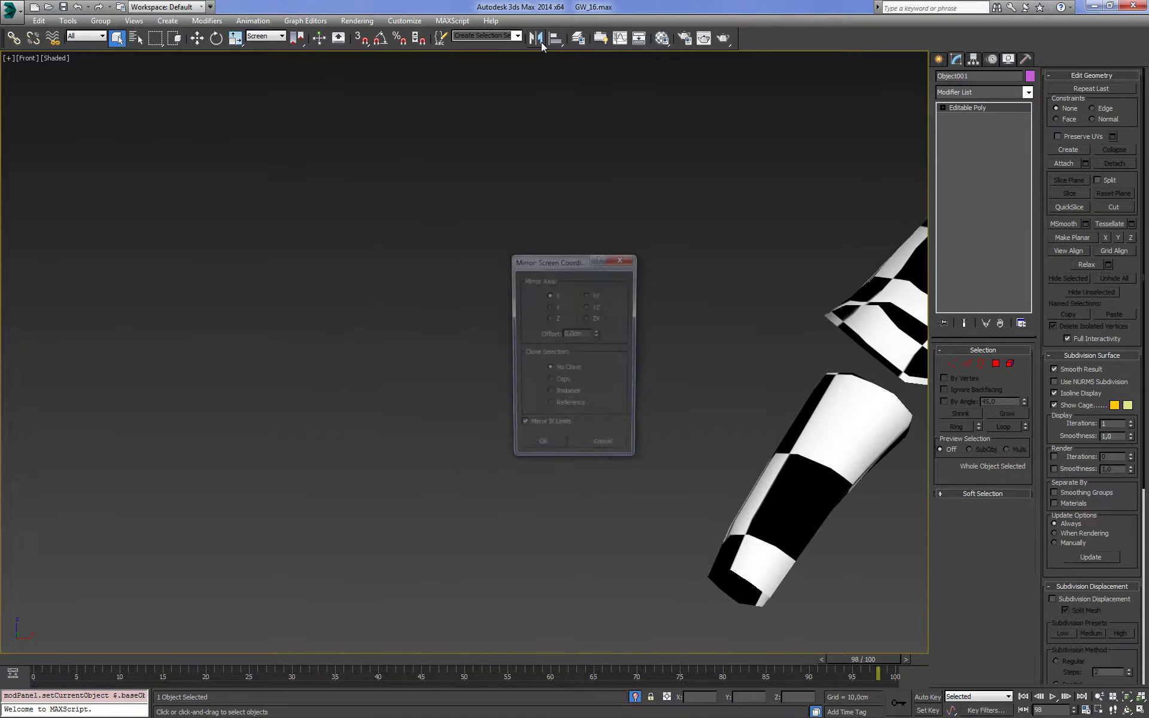
pyautogui.click(541, 447)
pyautogui.press('z')
pyautogui.scroll(-10, 608, 374)
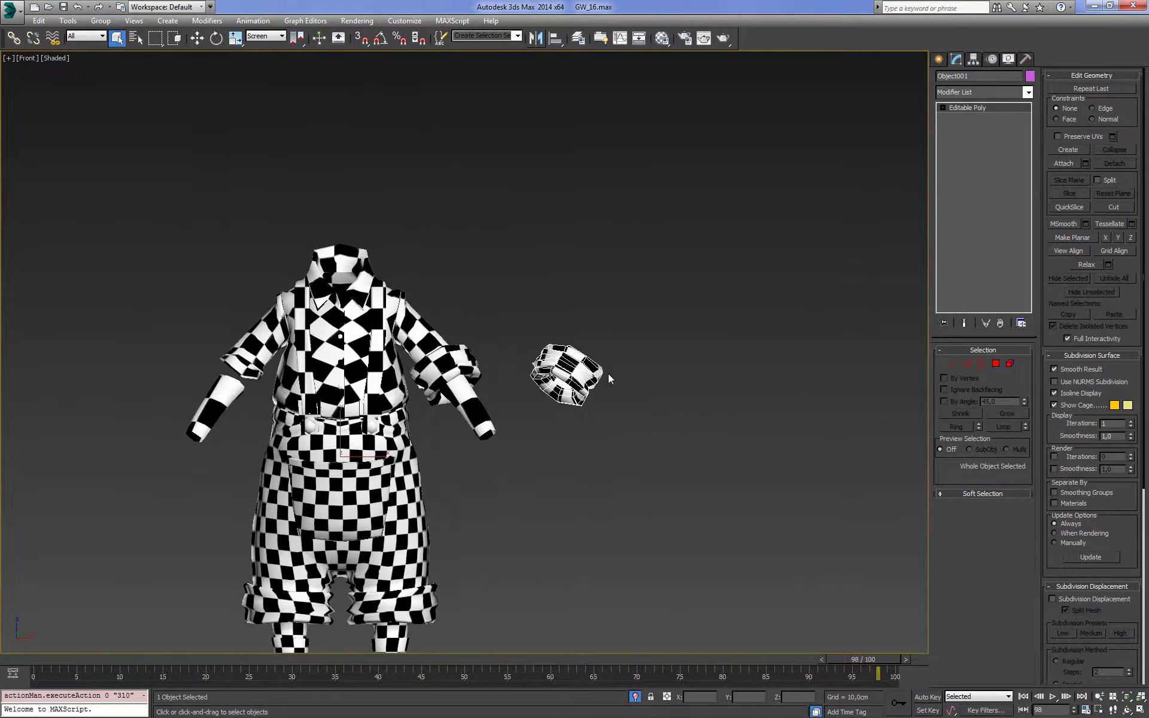
pyautogui.press('F3')
pyautogui.press('w')
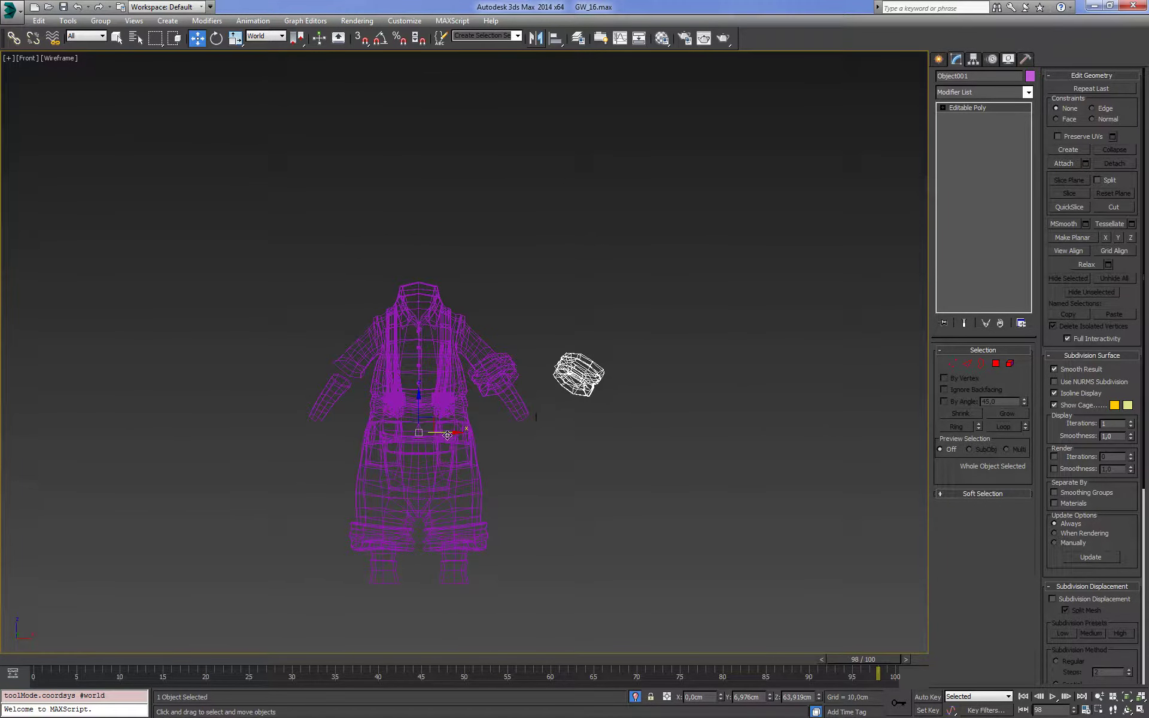
pyautogui.moveTo(447, 435); pyautogui.dragTo(239, 429)
# Vertex-snap the cuff onto the straight sleeve's wrist, then select the Body mesh
pyautogui.moveTo(238, 429)
pyautogui.keyDown('alt'); pyautogui.mouseDown(button='middle')
pyautogui.moveTo(597, 405)
pyautogui.moveTo(675, 367)
pyautogui.mouseUp(button='middle'); pyautogui.keyUp('alt')
pyautogui.scroll(5, 597, 405)
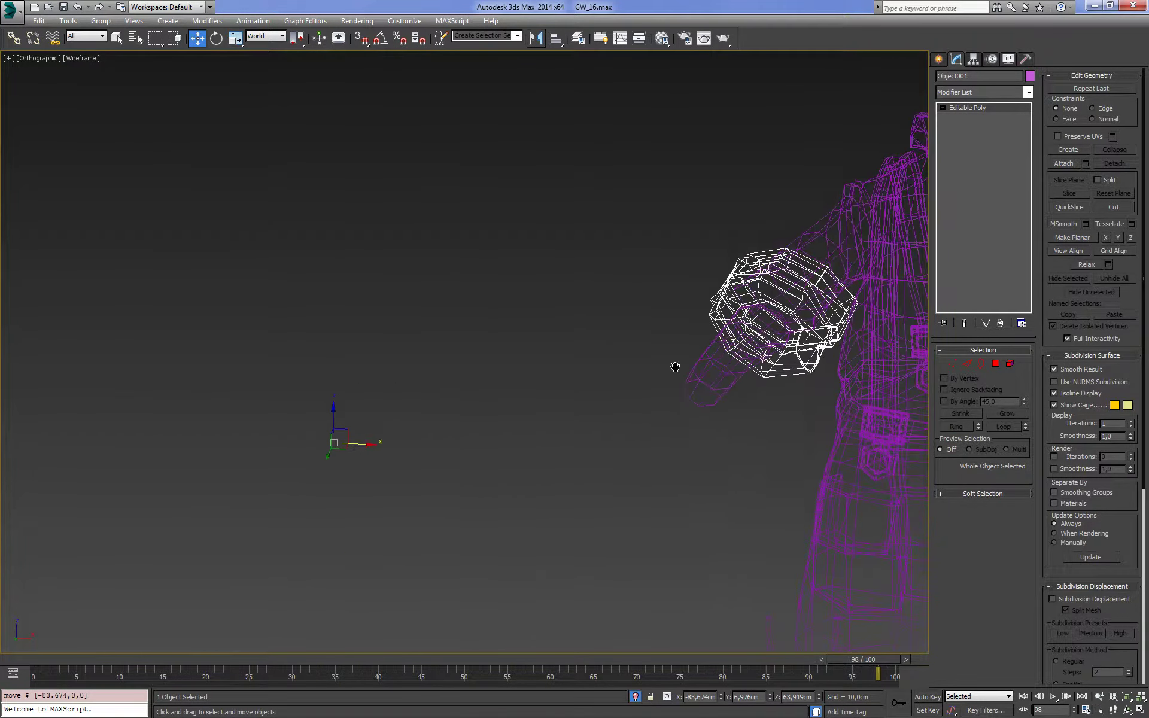
pyautogui.press('F3')
pyautogui.scroll(2, 675, 367)
pyautogui.scroll(2, 664, 359)
pyautogui.scroll(4, 652, 353)
pyautogui.press('s')
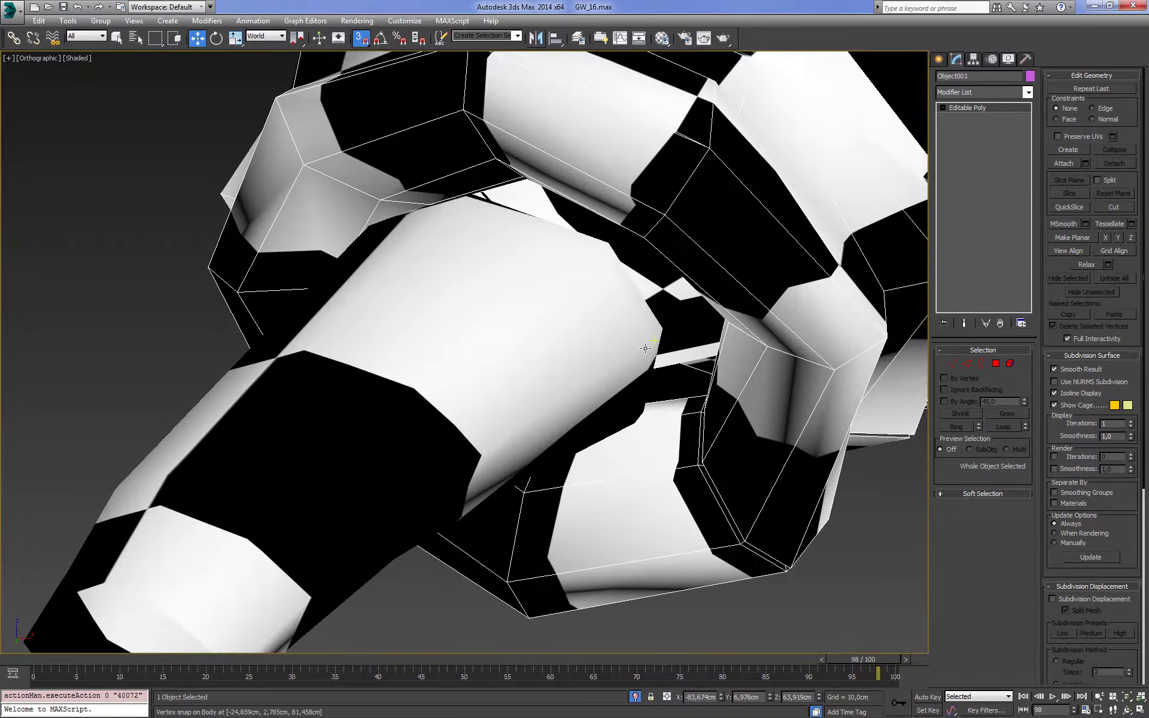
pyautogui.press('F3')
pyautogui.scroll(3, 701, 343)
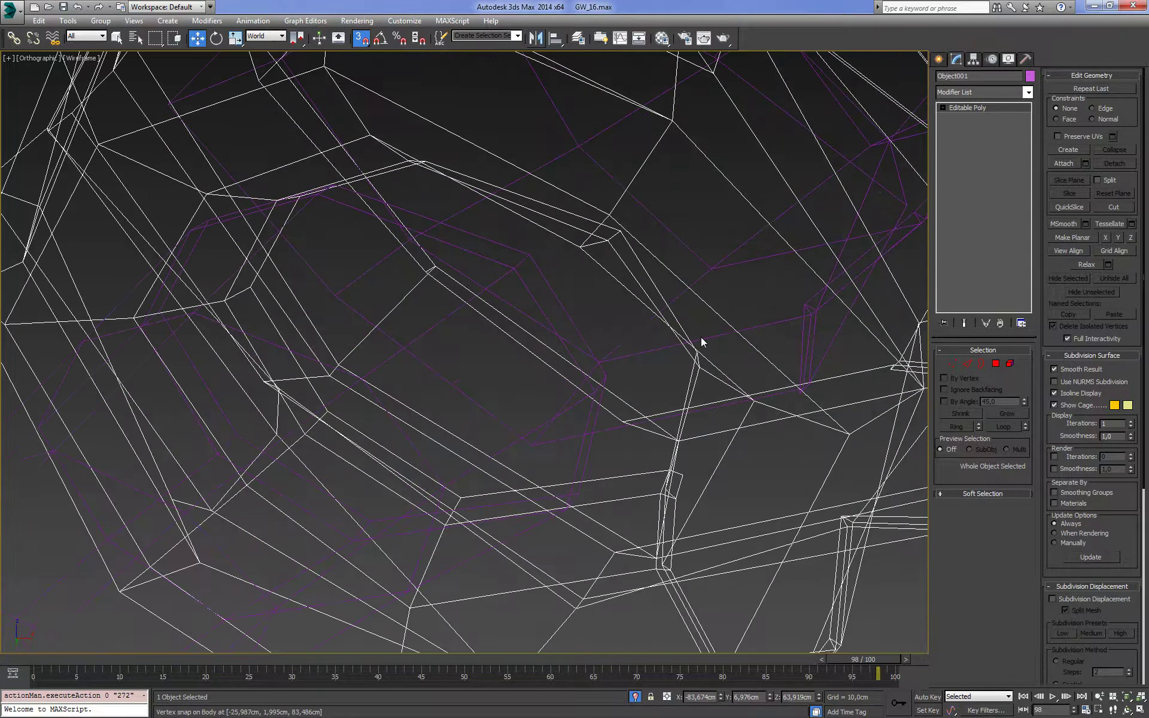
pyautogui.press('F3')
pyautogui.press('F3')
pyautogui.scroll(2, 691, 368)
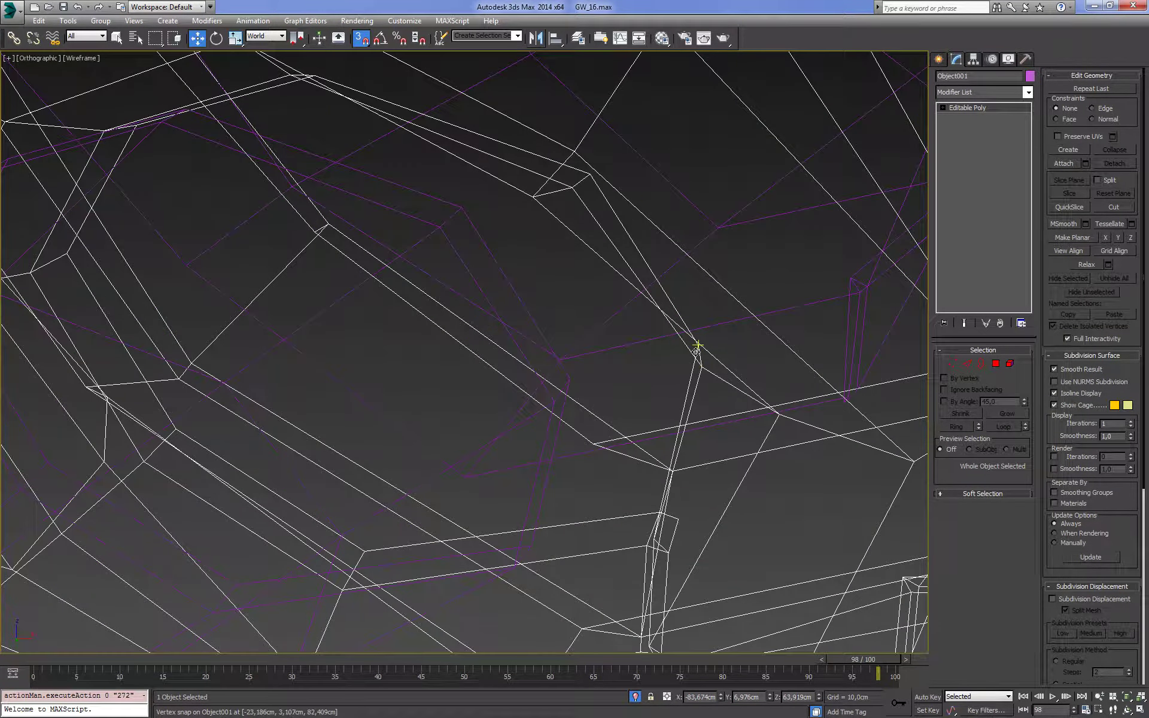
pyautogui.scroll(-2, 698, 345)
pyautogui.scroll(-2, 697, 344)
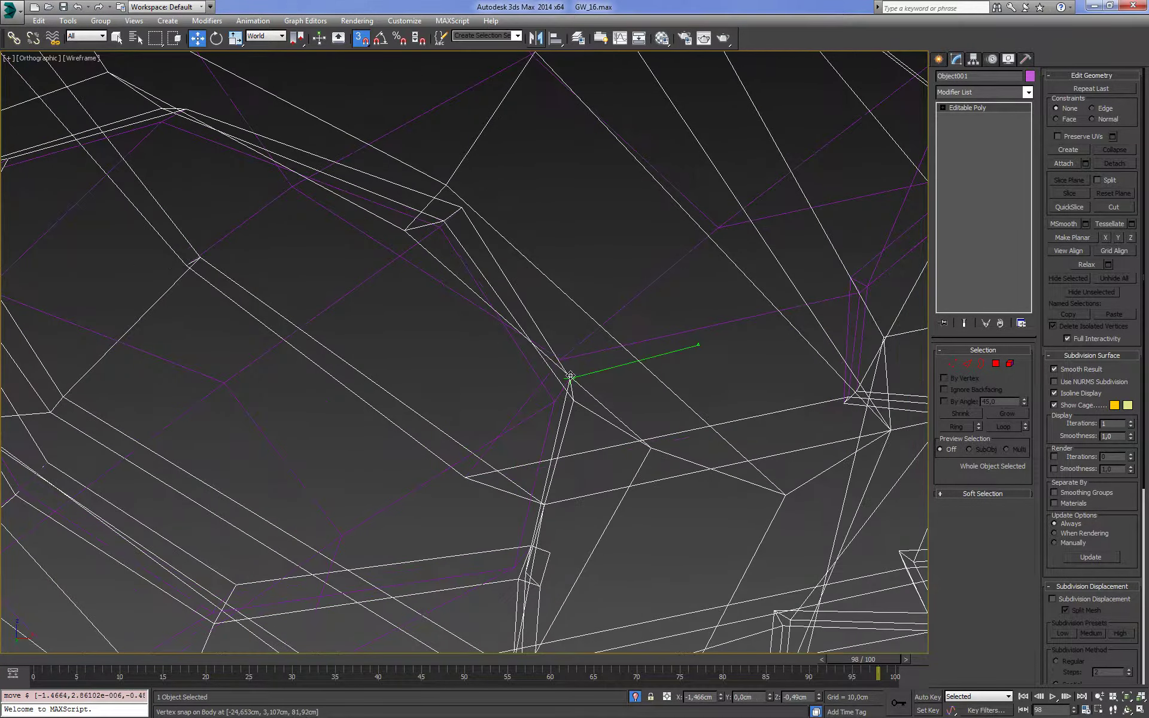
pyautogui.scroll(-5, 694, 342)
pyautogui.press('F3')
pyautogui.scroll(2, 697, 326)
pyautogui.scroll(2, 709, 287)
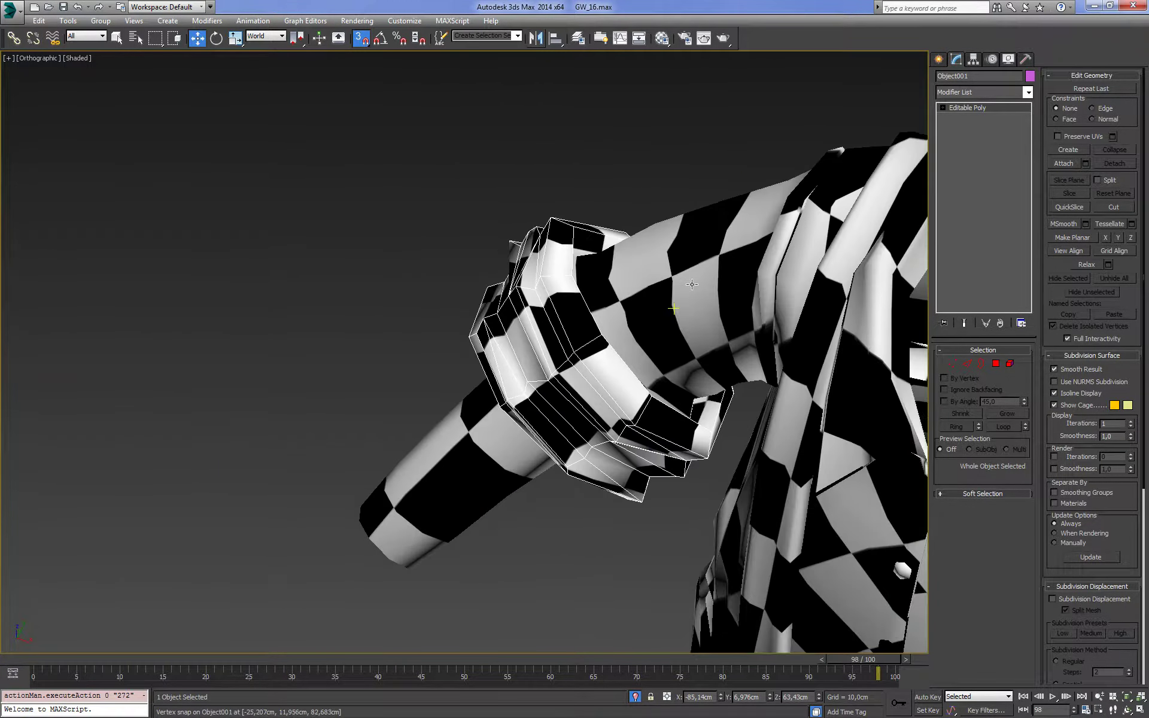
pyautogui.press('F3')
pyautogui.click(720, 256)
pyautogui.click(732, 222)
# Turn off snapping and attach the purple cuff object to Body
pyautogui.click(361, 38)
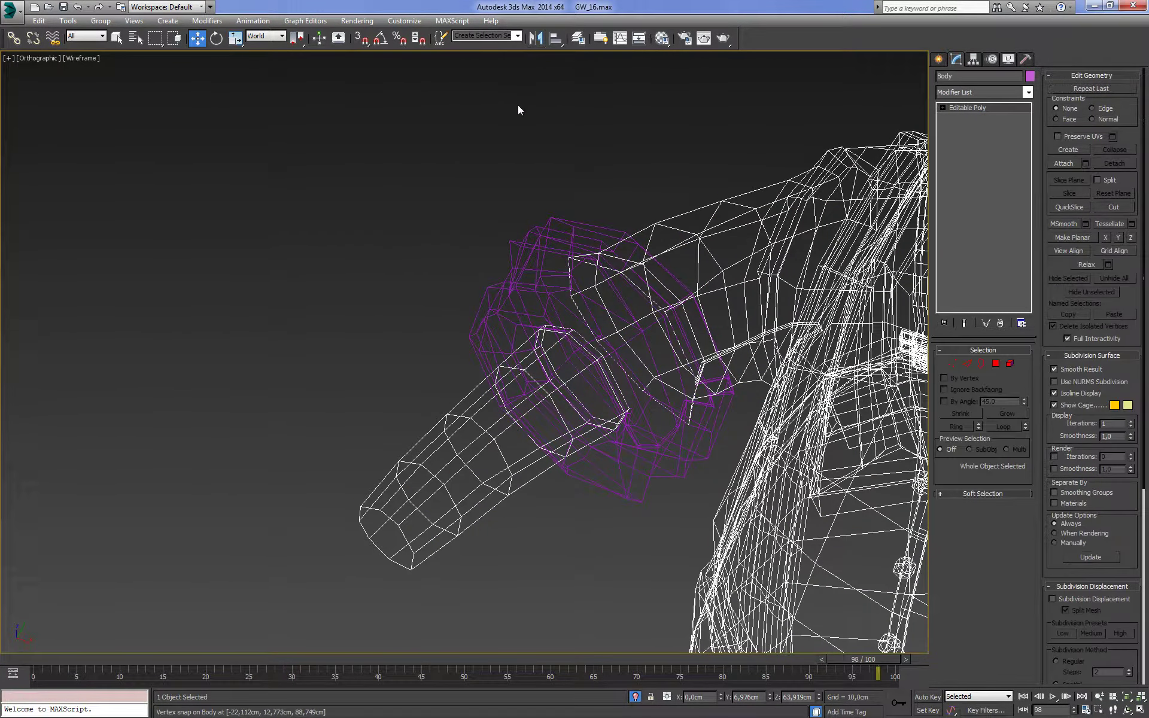
pyautogui.scroll(2, 771, 235)
pyautogui.click(1063, 164)
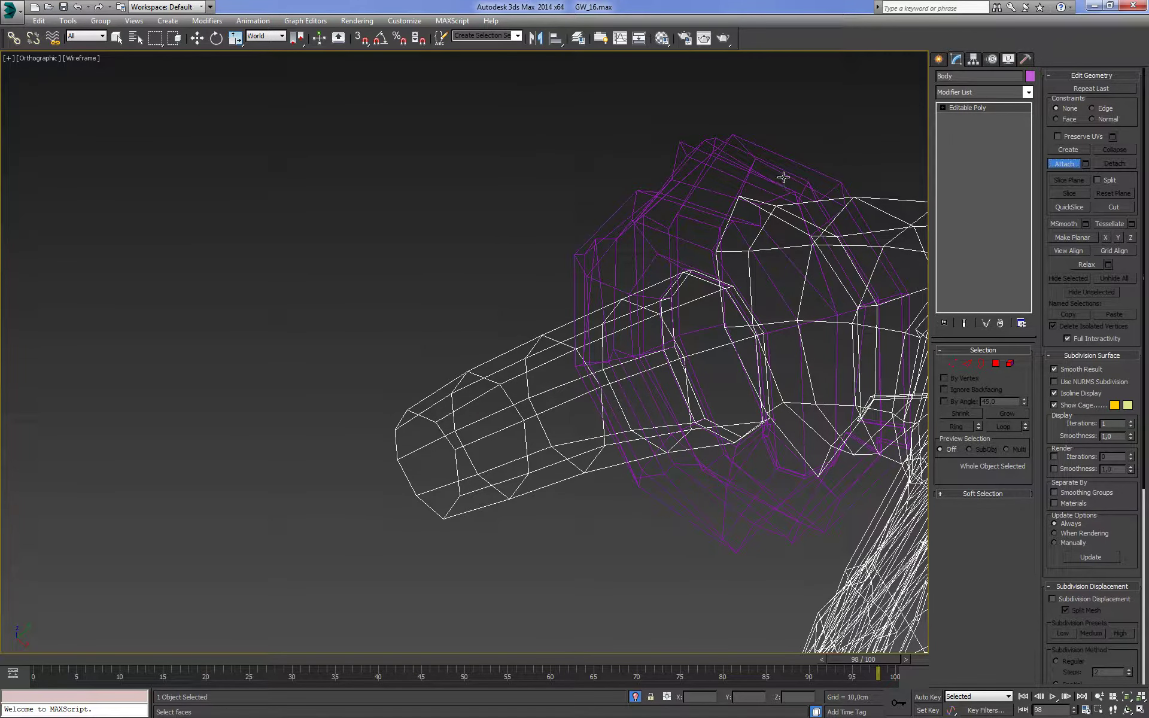
pyautogui.click(784, 177)
# Select both open border loops along the cuff seam
pyautogui.click(982, 363)
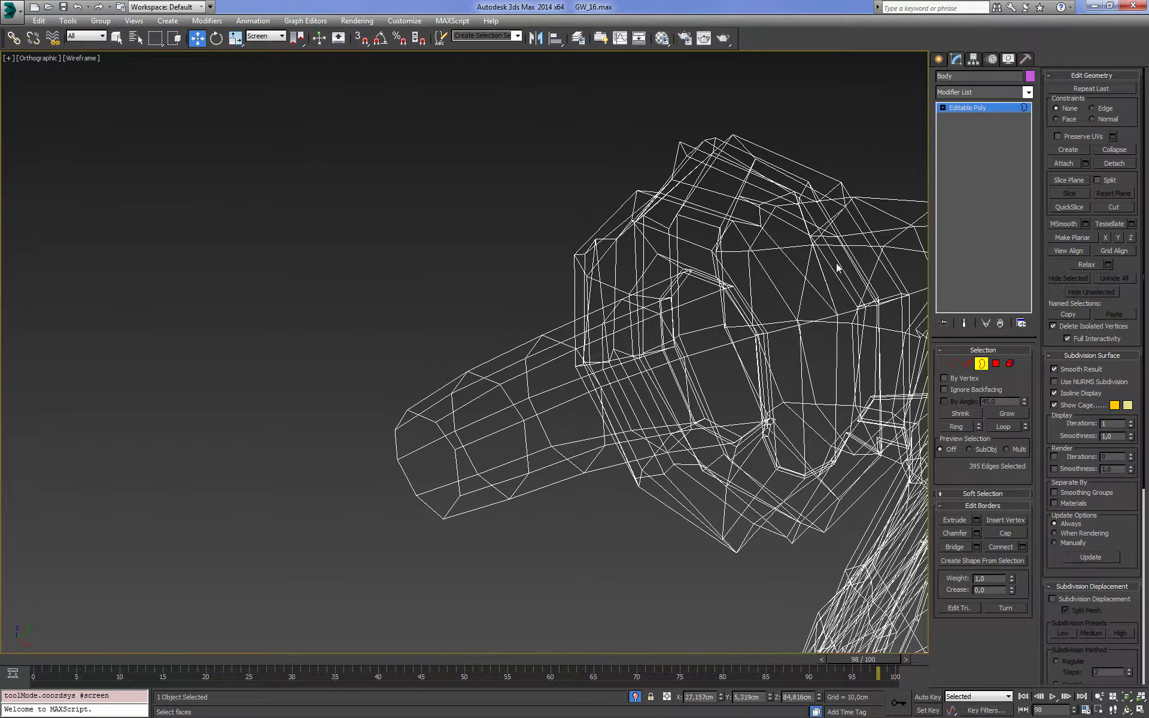
pyautogui.moveTo(837, 268); pyautogui.dragTo(716, 359, button='middle')
pyautogui.click(117, 38)
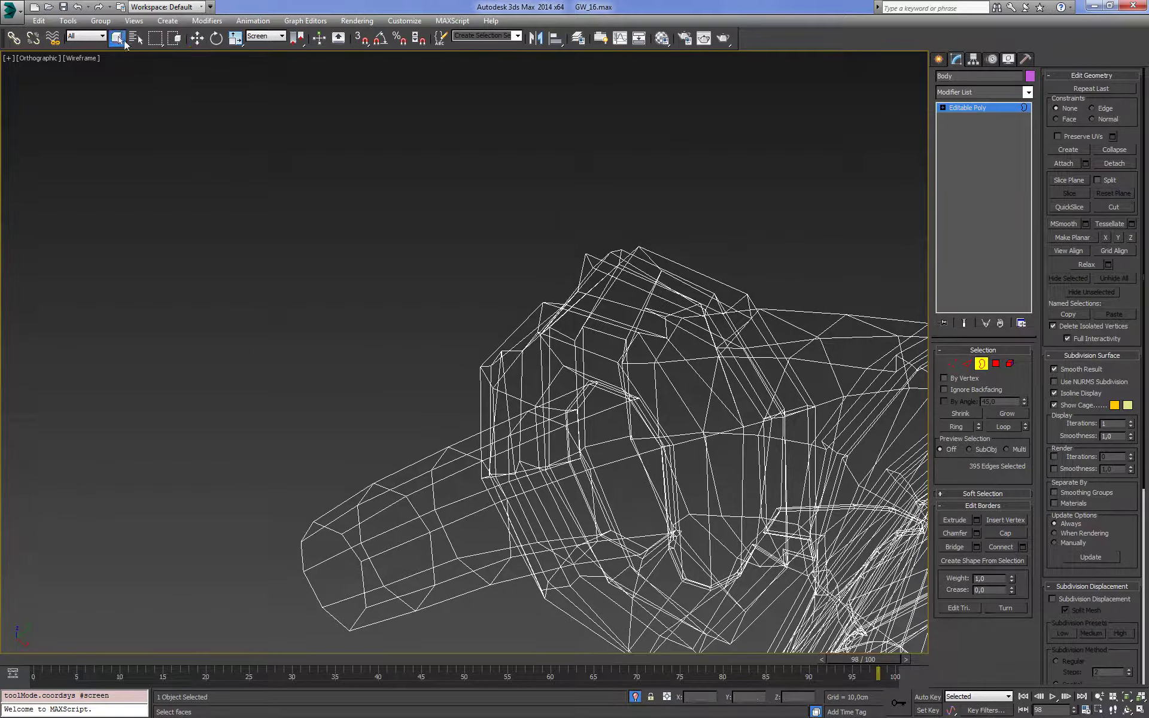
pyautogui.moveTo(514, 180); pyautogui.dragTo(519, 250, button='middle')
pyautogui.moveTo(658, 376); pyautogui.dragTo(459, 584)
pyautogui.press('z')
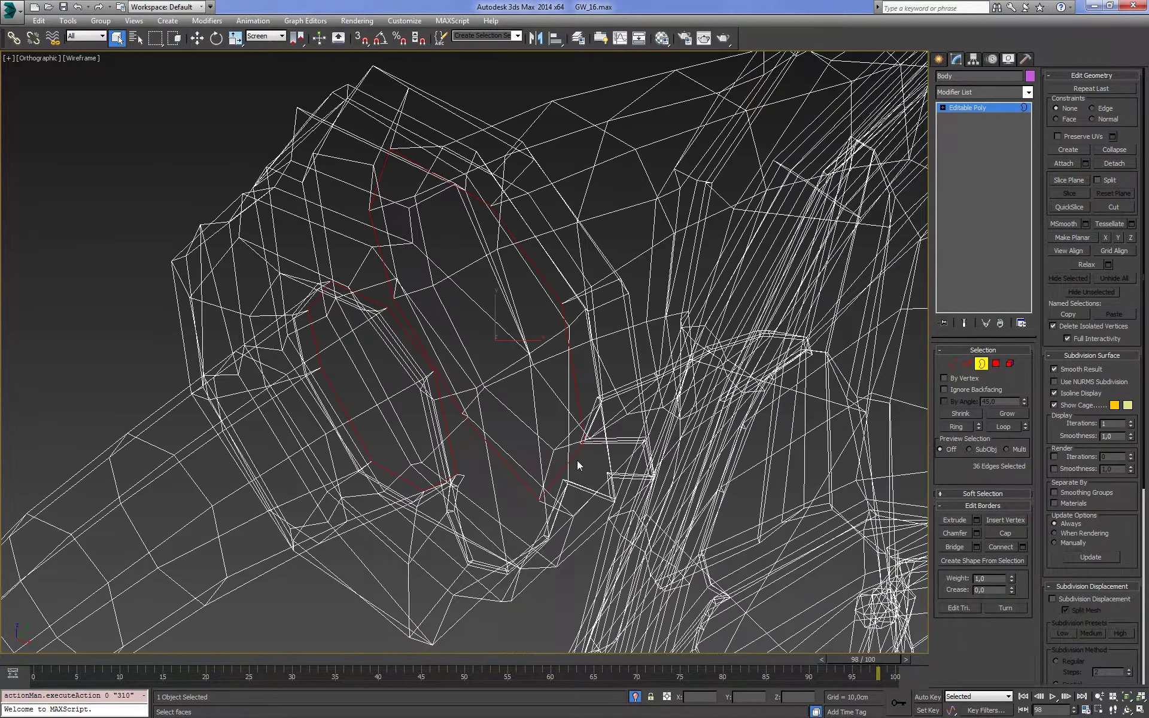
pyautogui.moveTo(574, 439)
pyautogui.keyDown('alt'); pyautogui.mouseDown(button='middle')
pyautogui.moveTo(585, 412)
pyautogui.moveTo(495, 381)
pyautogui.moveTo(597, 390)
pyautogui.mouseUp(button='middle'); pyautogui.keyUp('alt')
pyautogui.press('F3')
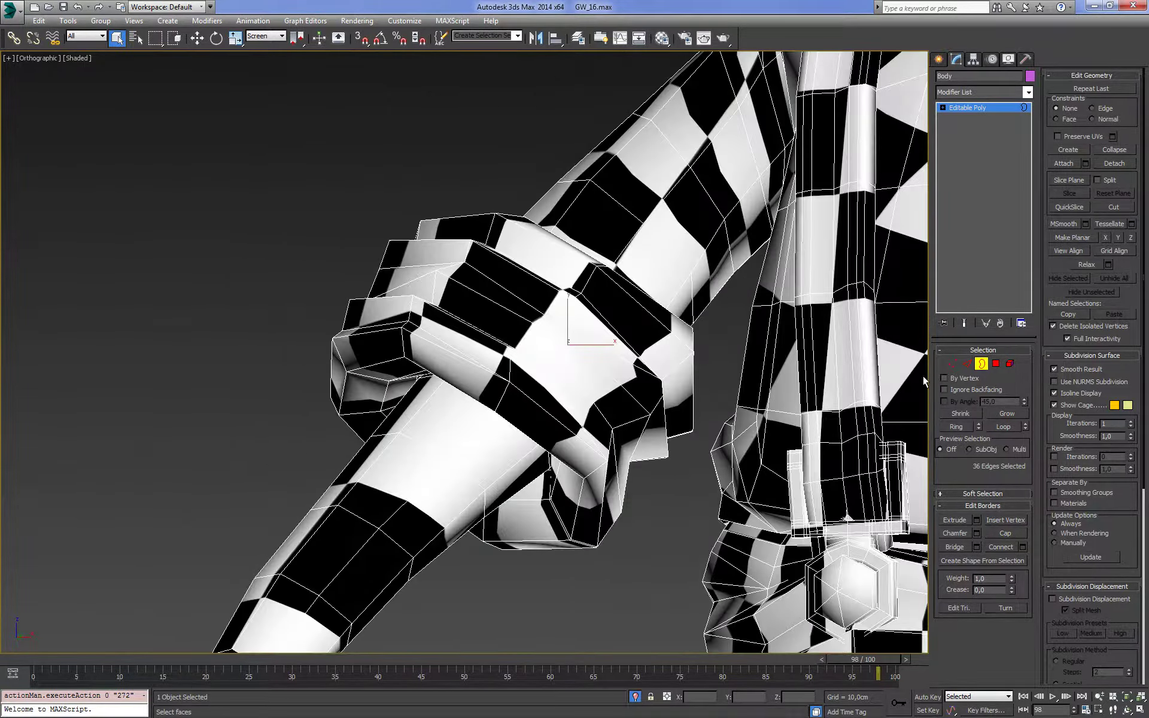
# Convert the seam selection to vertices and weld them with a 0,1cm threshold
pyautogui.click(951, 361)
pyautogui.press('F3')
pyautogui.keyDown('alt'); pyautogui.moveTo(541, 390); pyautogui.dragTo(574, 379, button='middle'); pyautogui.keyUp('alt')
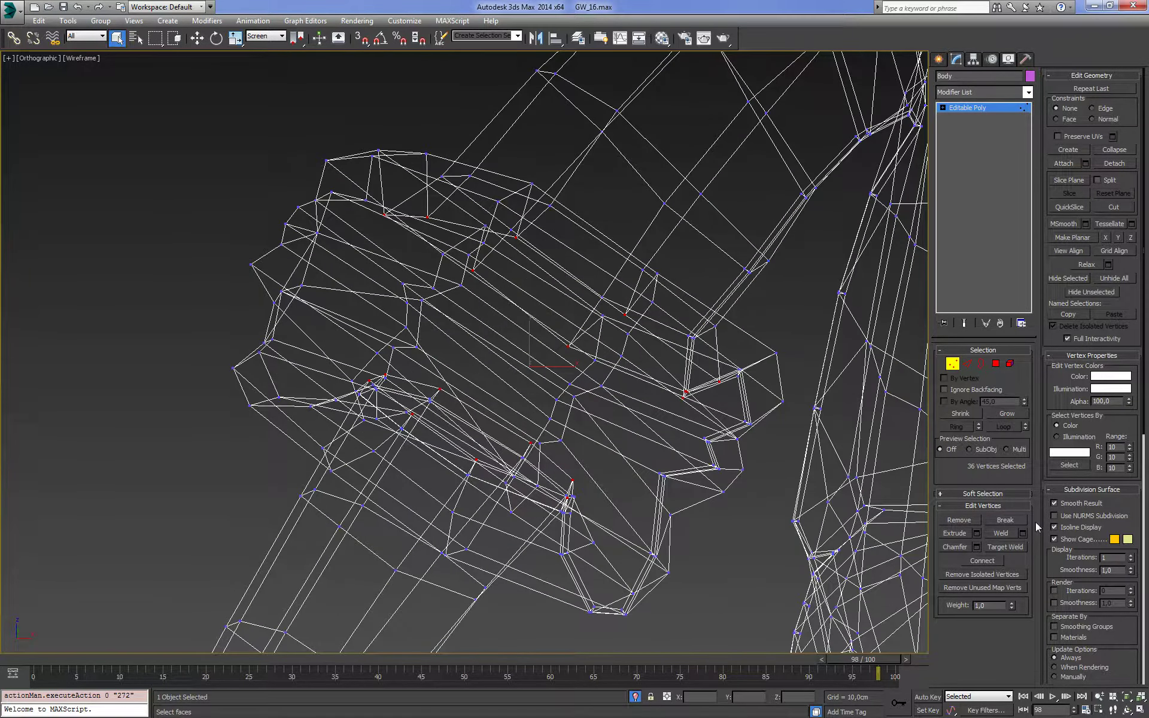
pyautogui.click(1023, 534)
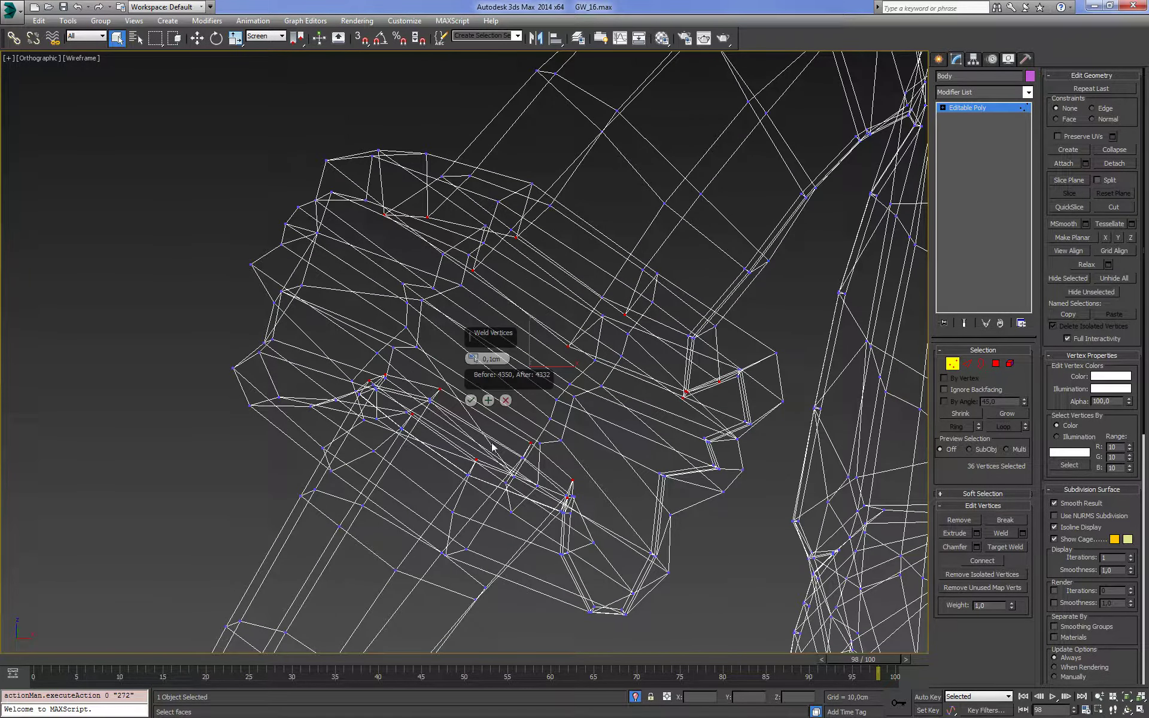
pyautogui.click(471, 400)
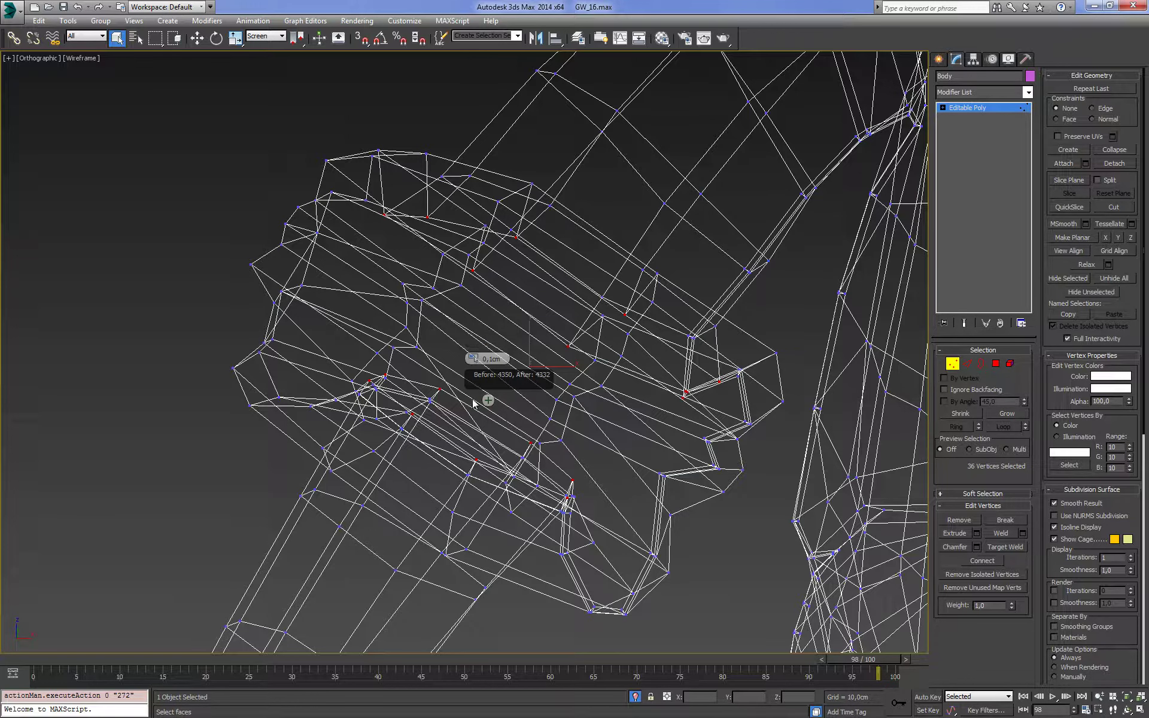
pyautogui.moveTo(672, 353); pyautogui.dragTo(632, 374, button='middle')
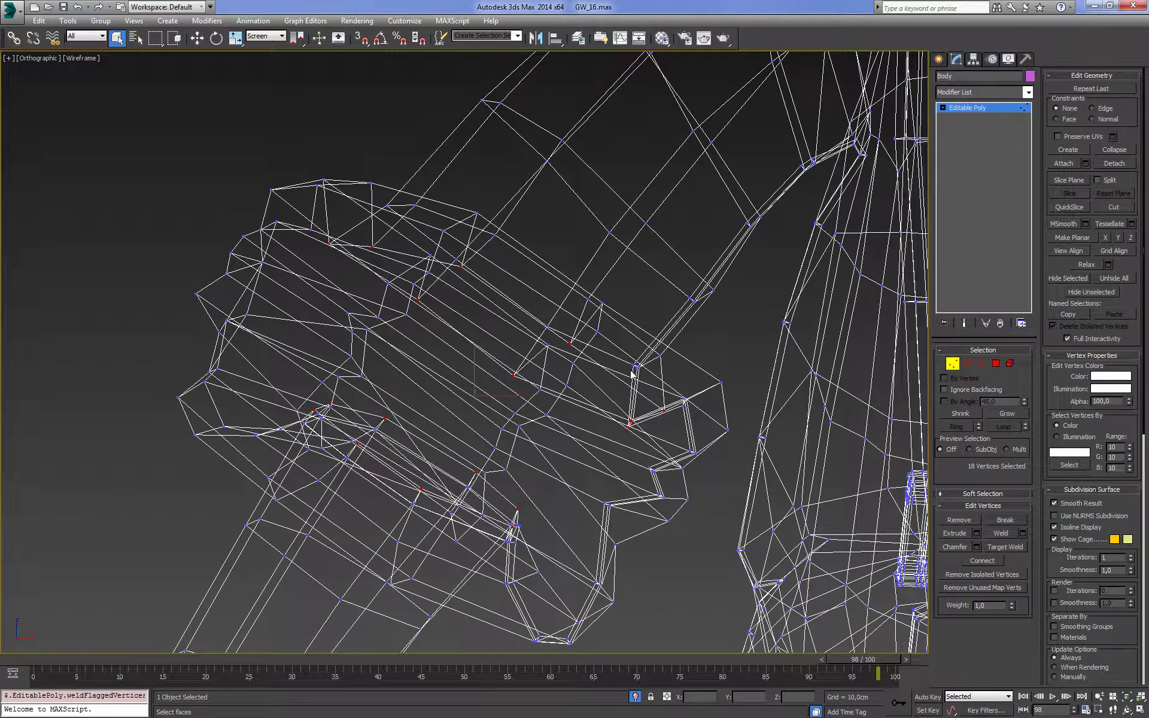
# Orbit around the shaded jacket to inspect the welded cuff
pyautogui.scroll(-5, 632, 376)
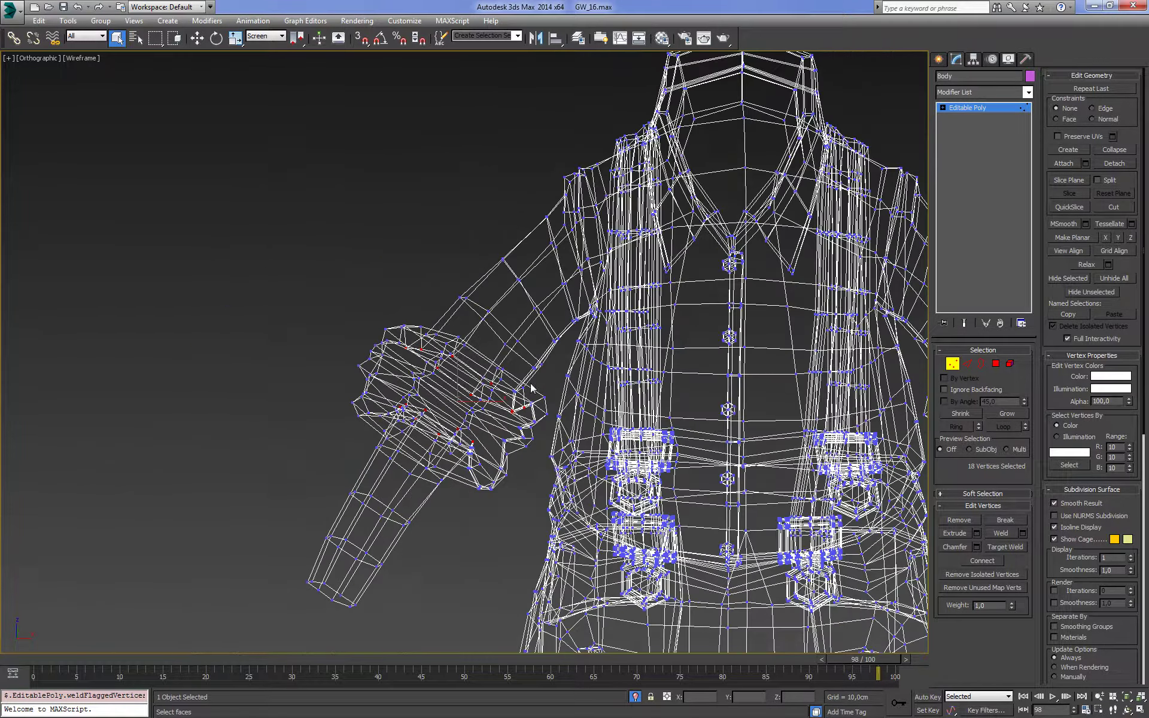
pyautogui.press('F3')
pyautogui.keyDown('alt'); pyautogui.moveTo(568, 402); pyautogui.dragTo(553, 396, button='middle'); pyautogui.keyUp('alt')
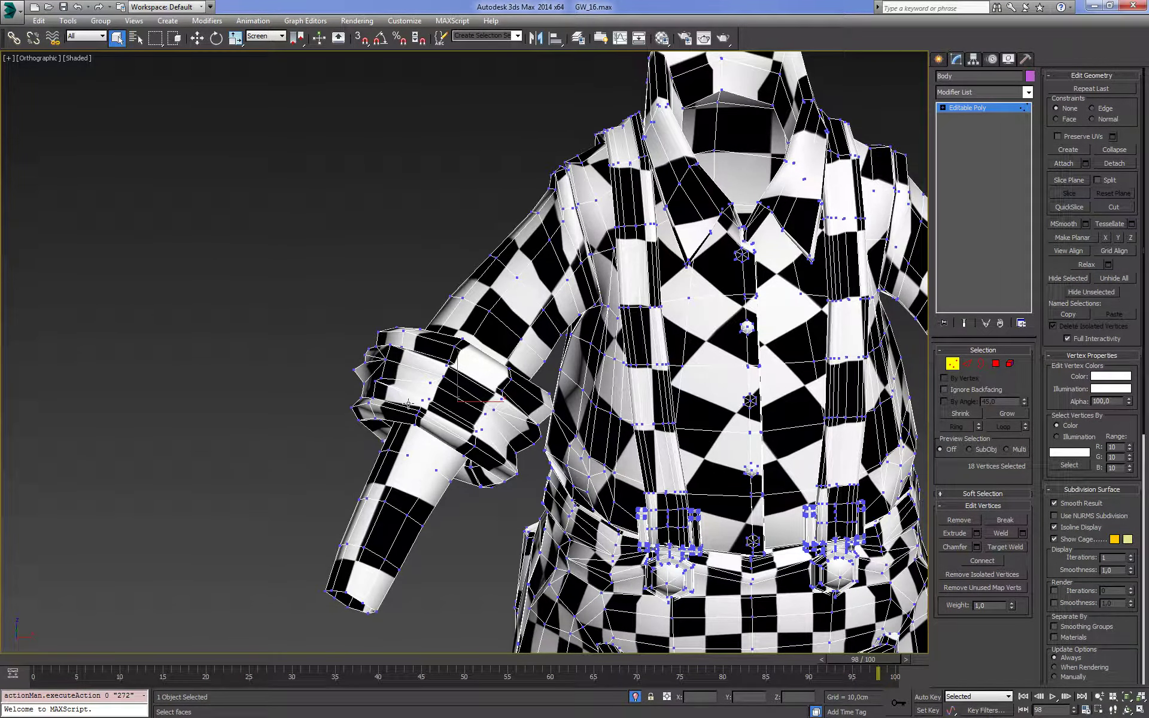
pyautogui.keyDown('alt'); pyautogui.moveTo(408, 404); pyautogui.dragTo(591, 350, button='middle'); pyautogui.keyUp('alt')
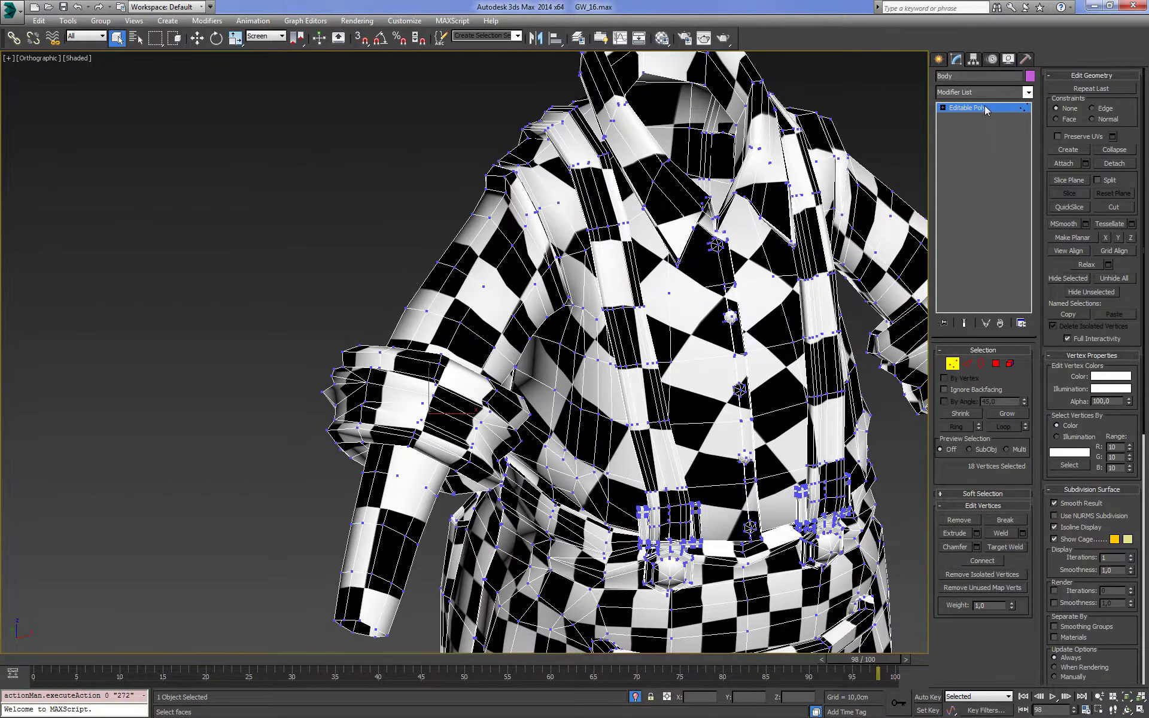
pyautogui.click(981, 363)
pyautogui.press('F3')
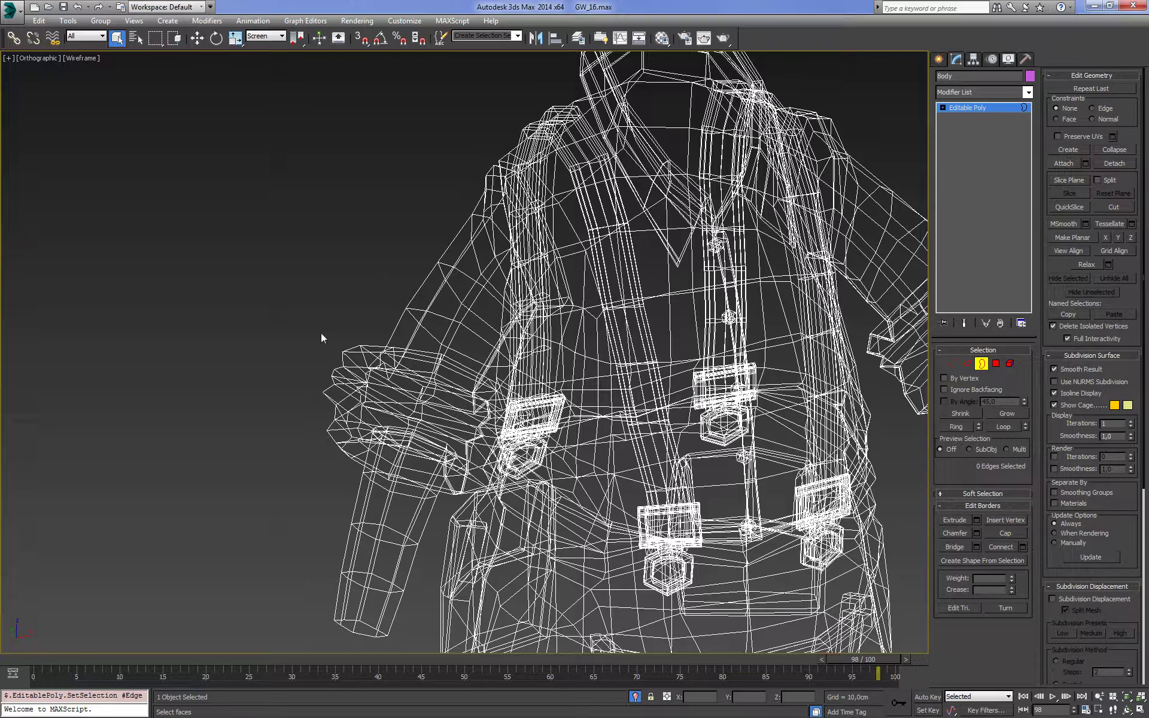
# Fit the whole outfit in front view, return Body to object level, and show Shaded + Edged Faces
pyautogui.press('f')
pyautogui.press('F3')
pyautogui.press('z')
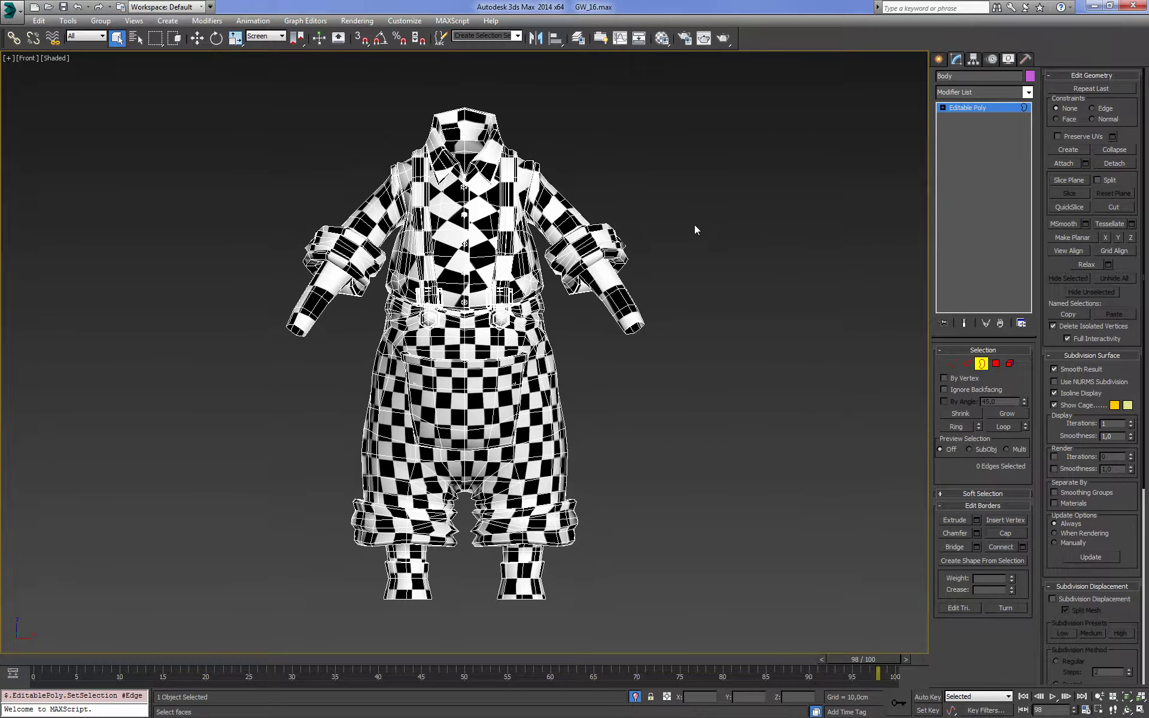
pyautogui.click(986, 109)
pyautogui.press('F4')
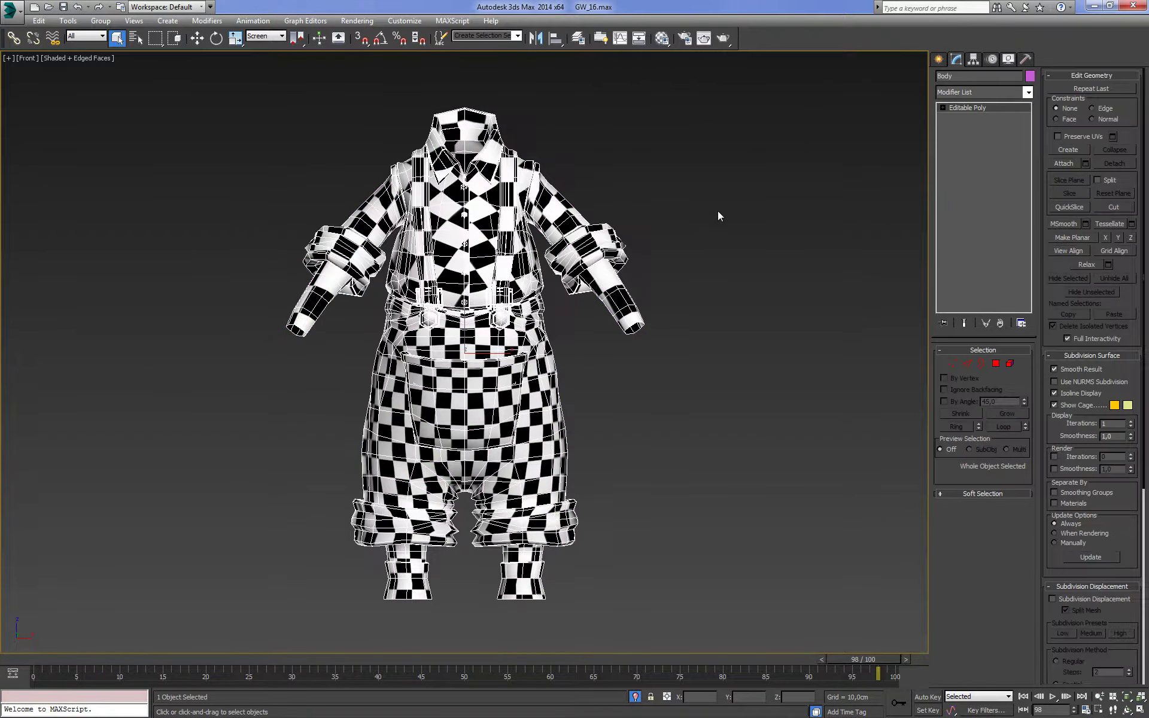
pyautogui.moveTo(717, 210)
pyautogui.keyDown('alt'); pyautogui.mouseDown(button='middle')
pyautogui.moveTo(756, 254)
pyautogui.moveTo(875, 186)
pyautogui.moveTo(722, 236)
pyautogui.mouseUp(button='middle'); pyautogui.keyUp('alt')
# Add an Unwrap UVW modifier to Body and open the UV editor
pyautogui.click(993, 90)
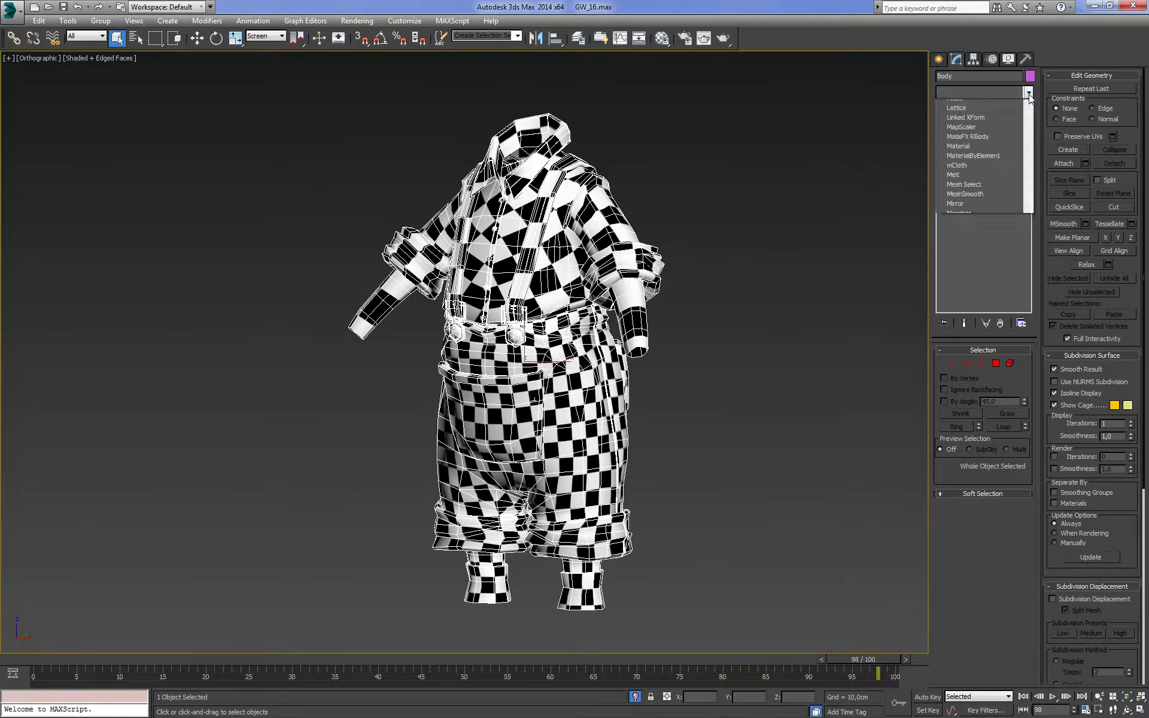
pyautogui.moveTo(1030, 136); pyautogui.dragTo(1029, 527)
pyautogui.click(972, 564)
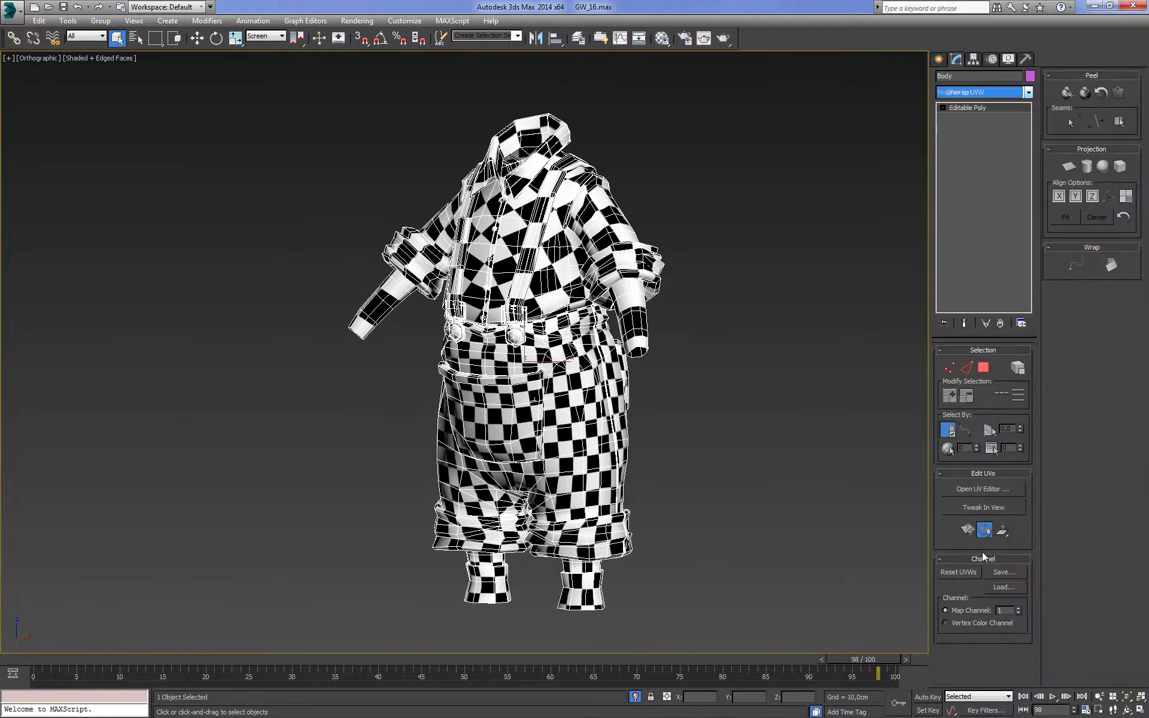
pyautogui.click(988, 489)
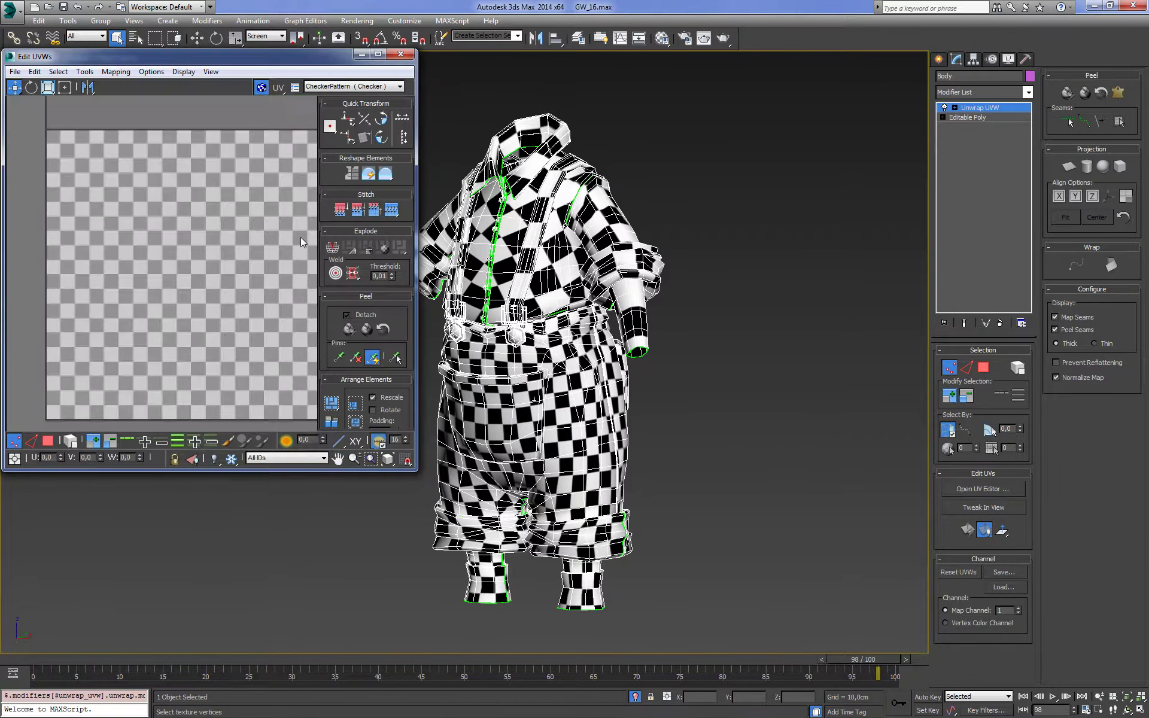
# Separate the overlapping sleeve cuff UV strips, placing one under the other
pyautogui.moveTo(179, 57); pyautogui.dragTo(473, 71)
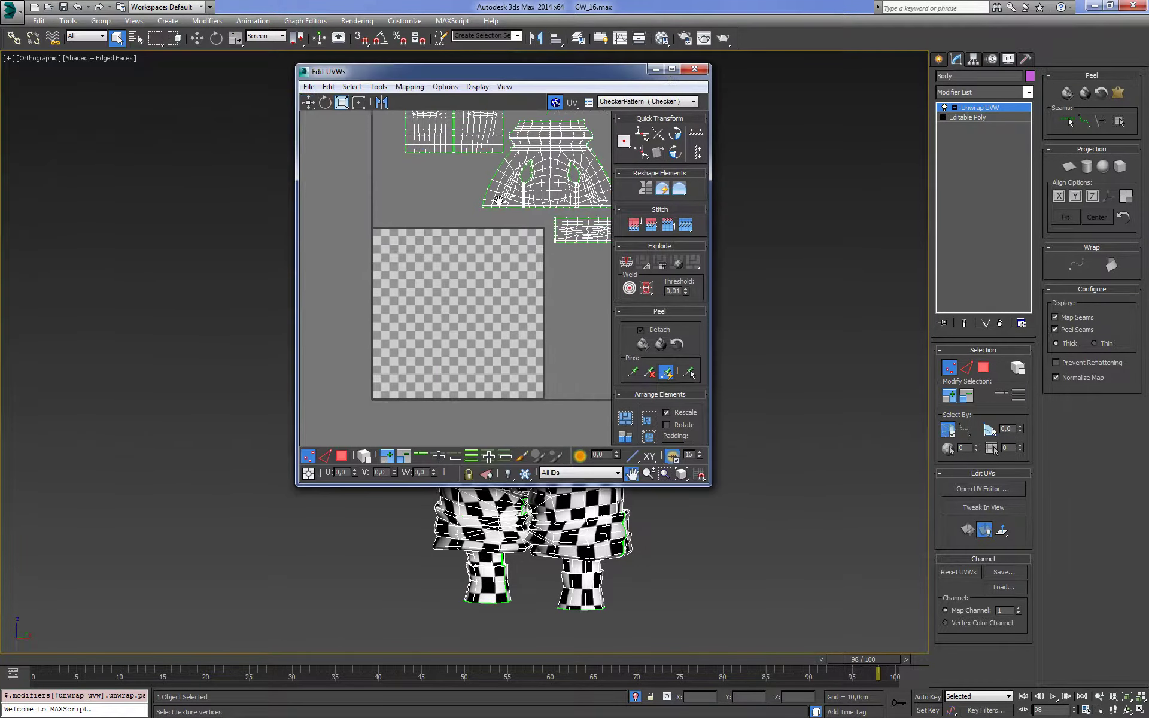
pyautogui.scroll(2, 450, 386)
pyautogui.moveTo(452, 444); pyautogui.dragTo(450, 386, button='middle')
pyautogui.click(341, 456)
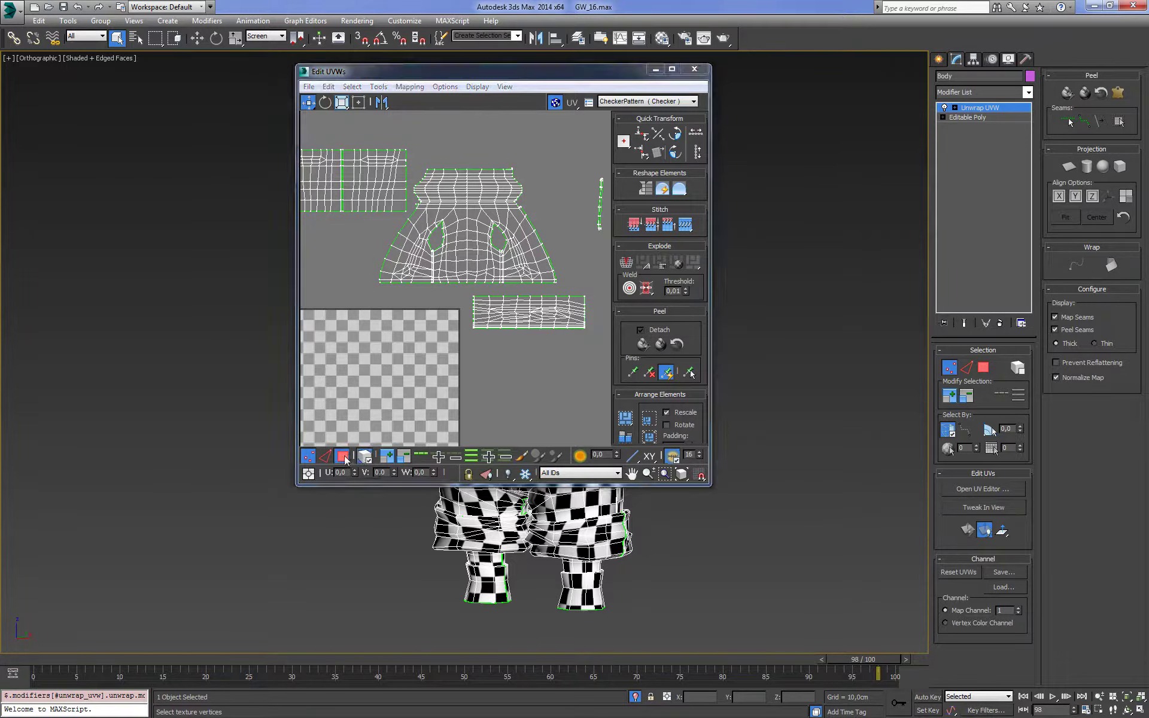
pyautogui.click(528, 311)
pyautogui.moveTo(524, 72); pyautogui.dragTo(697, 82)
pyautogui.press('z')
pyautogui.press('1')
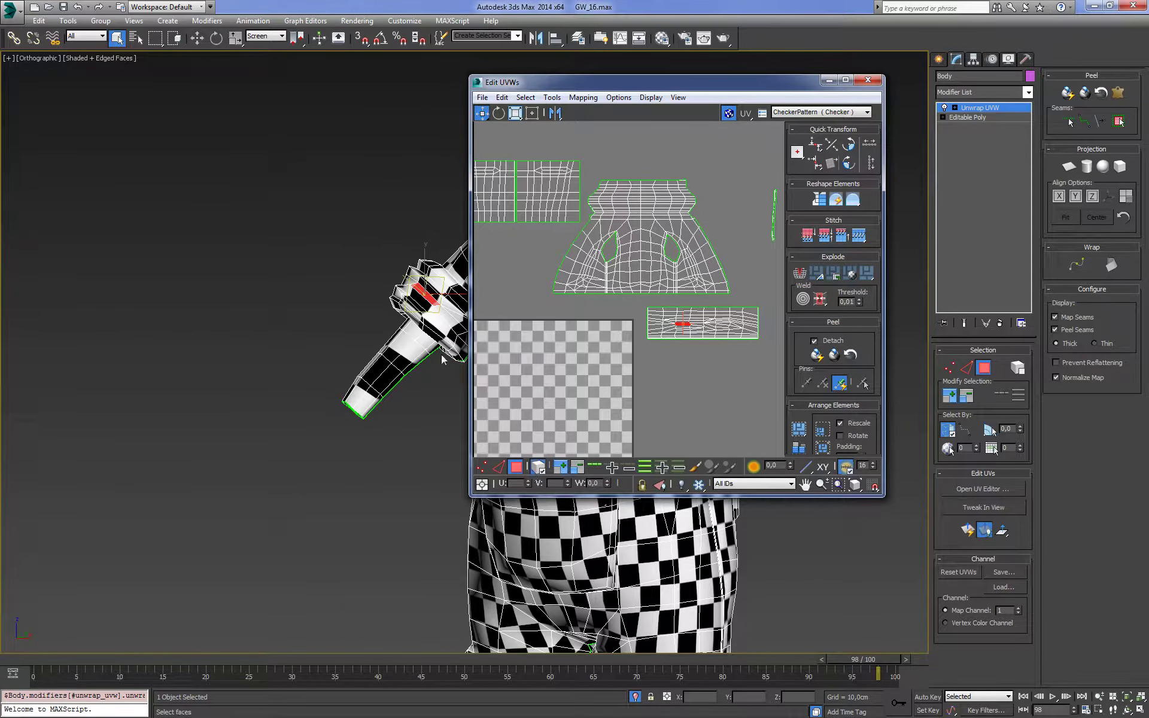
pyautogui.click(701, 335)
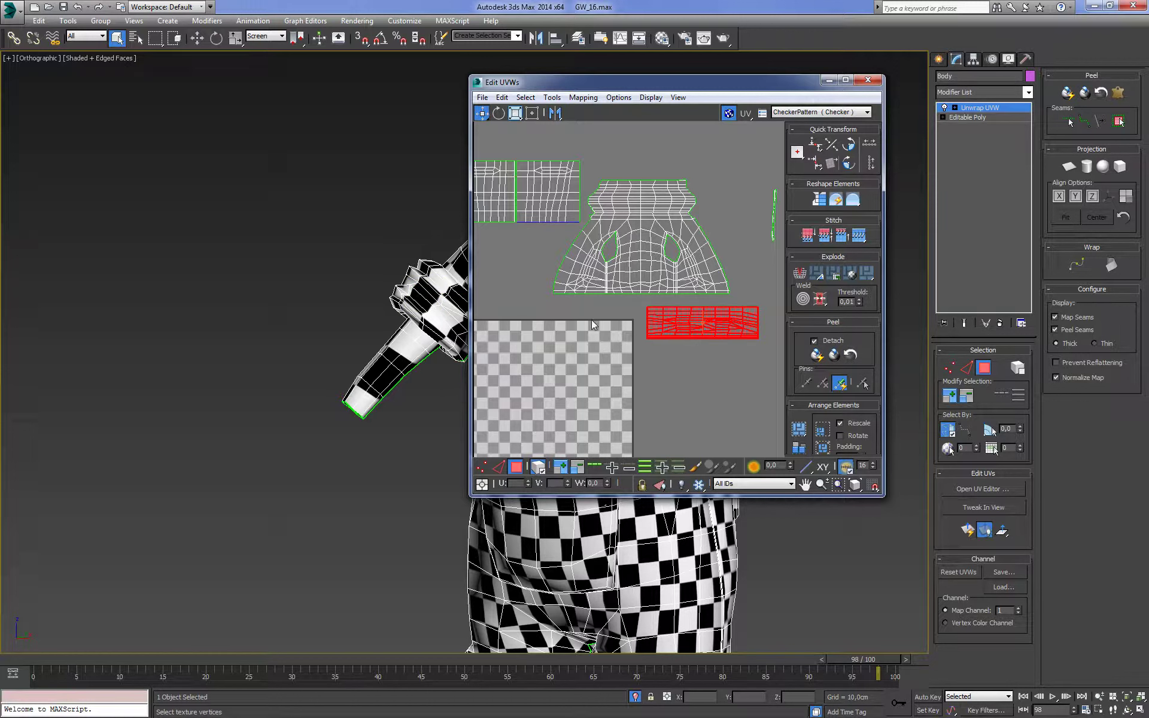
pyautogui.moveTo(700, 323)
pyautogui.mouseDown()
pyautogui.moveTo(710, 354)
pyautogui.moveTo(605, 319)
pyautogui.mouseUp()
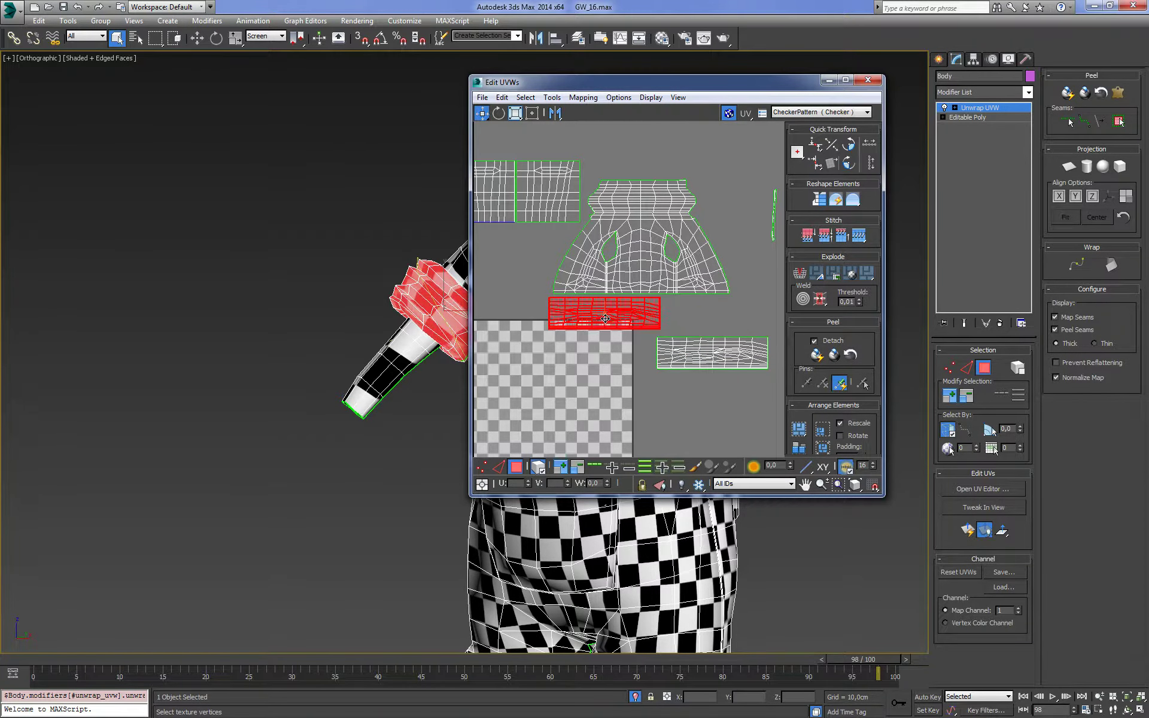
pyautogui.moveTo(712, 353); pyautogui.dragTo(596, 347)
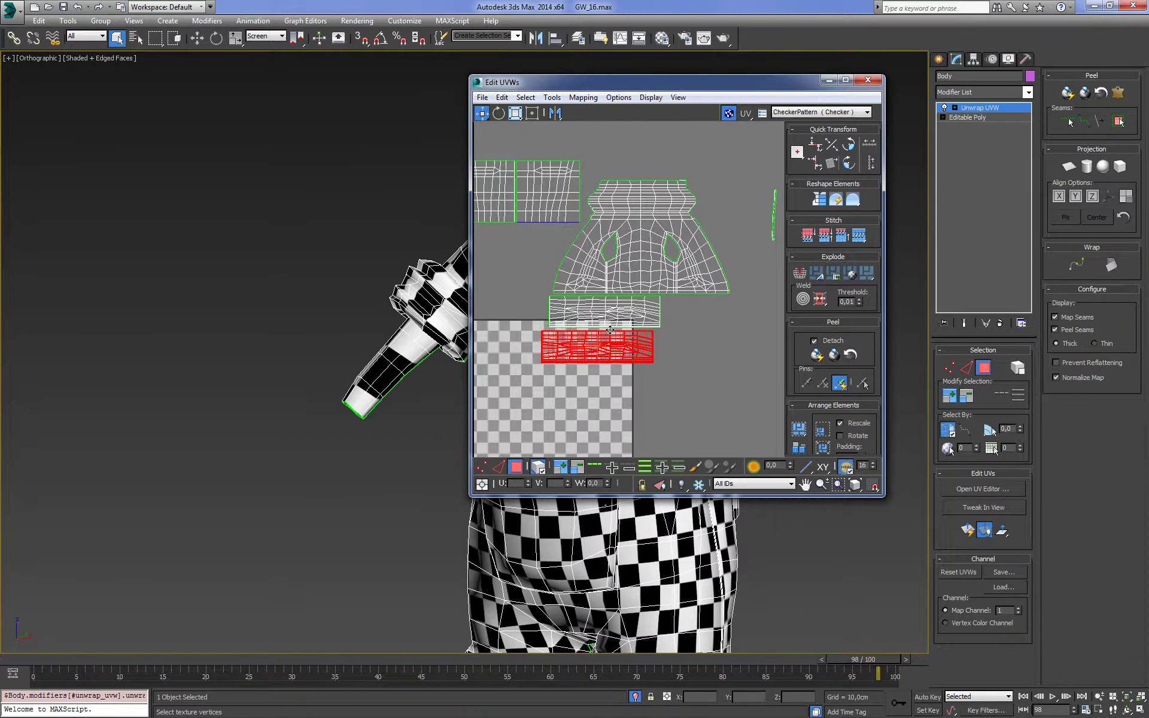
# Hide the checker background and move the upper-left and large body UV elements side by side
pyautogui.click(729, 113)
pyautogui.moveTo(704, 229); pyautogui.dragTo(761, 263, button='middle')
pyautogui.moveTo(716, 373); pyautogui.dragTo(705, 417, button='middle')
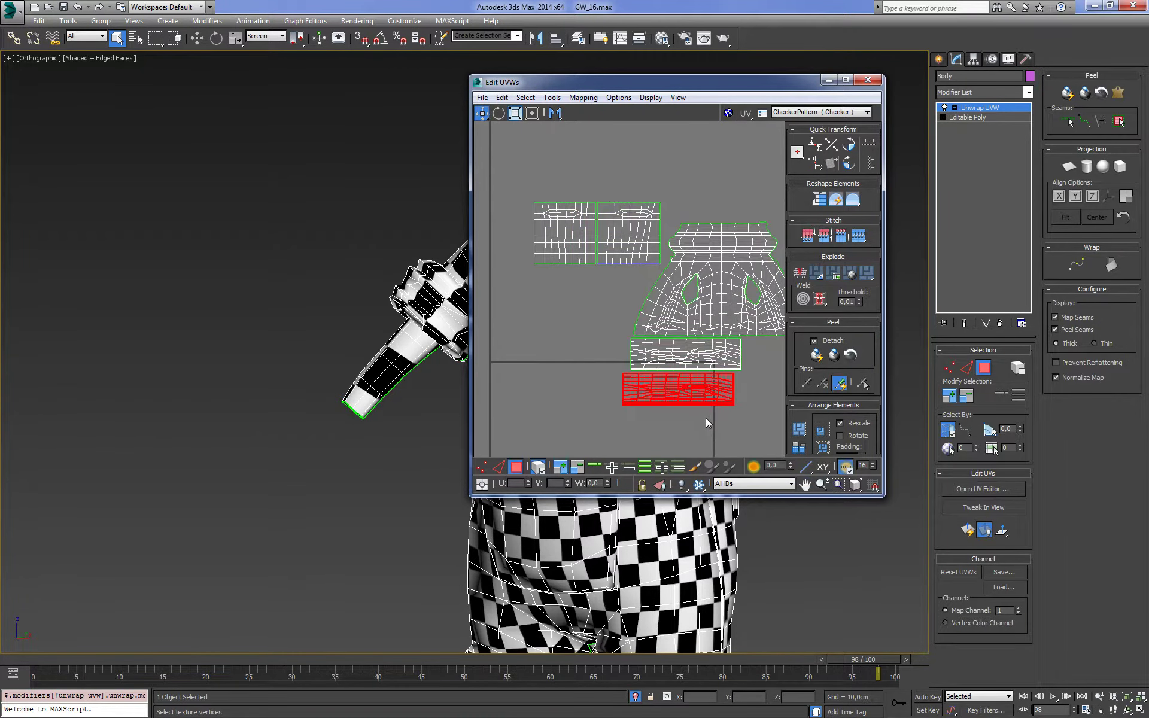
pyautogui.click(688, 368)
pyautogui.moveTo(688, 359); pyautogui.dragTo(675, 359, button='middle')
pyautogui.rightClick(676, 359)
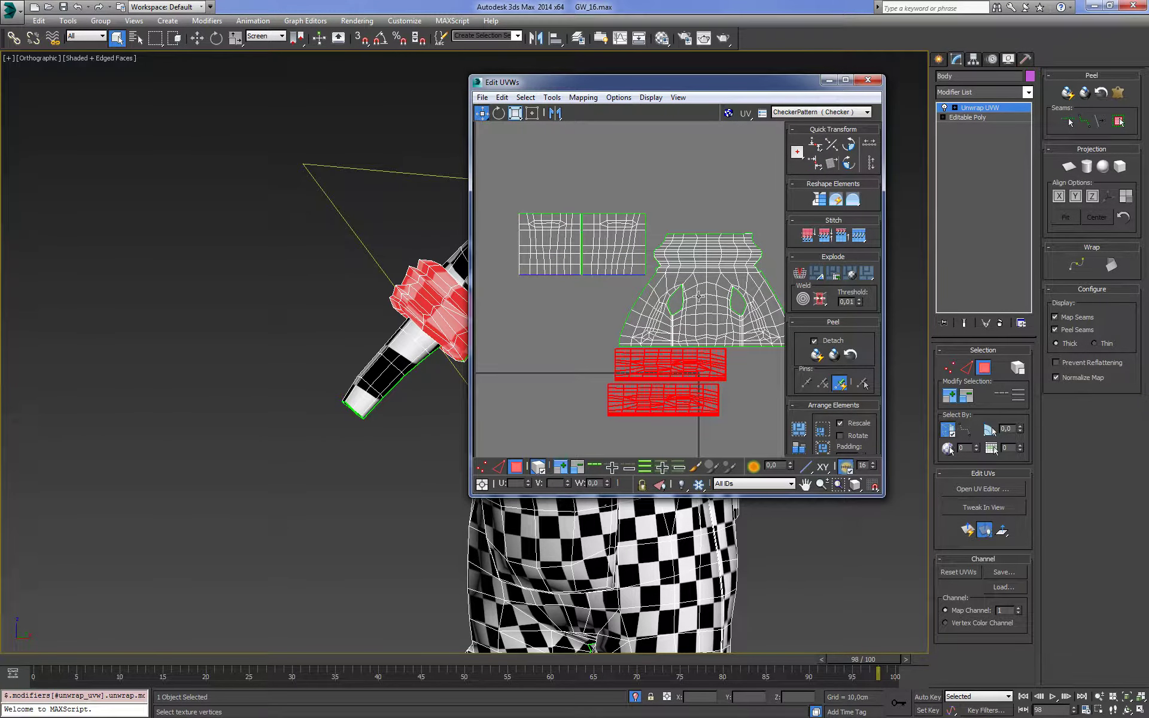
pyautogui.moveTo(700, 299); pyautogui.dragTo(685, 297, button='middle')
pyautogui.moveTo(603, 252); pyautogui.dragTo(609, 199)
pyautogui.click(682, 263)
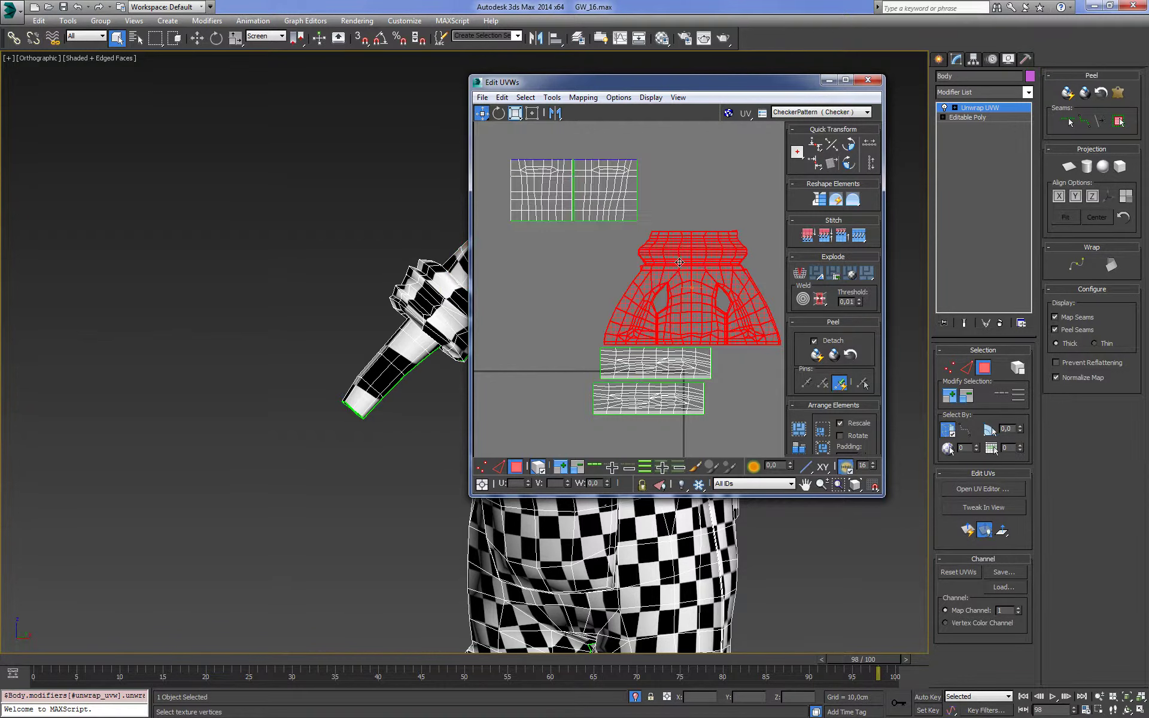
pyautogui.moveTo(682, 263); pyautogui.dragTo(543, 259)
# Move the two lower cuff strips left and align the lower strip under the upper one
pyautogui.moveTo(684, 371)
pyautogui.mouseDown()
pyautogui.moveTo(680, 421)
pyautogui.moveTo(566, 410)
pyautogui.mouseUp()
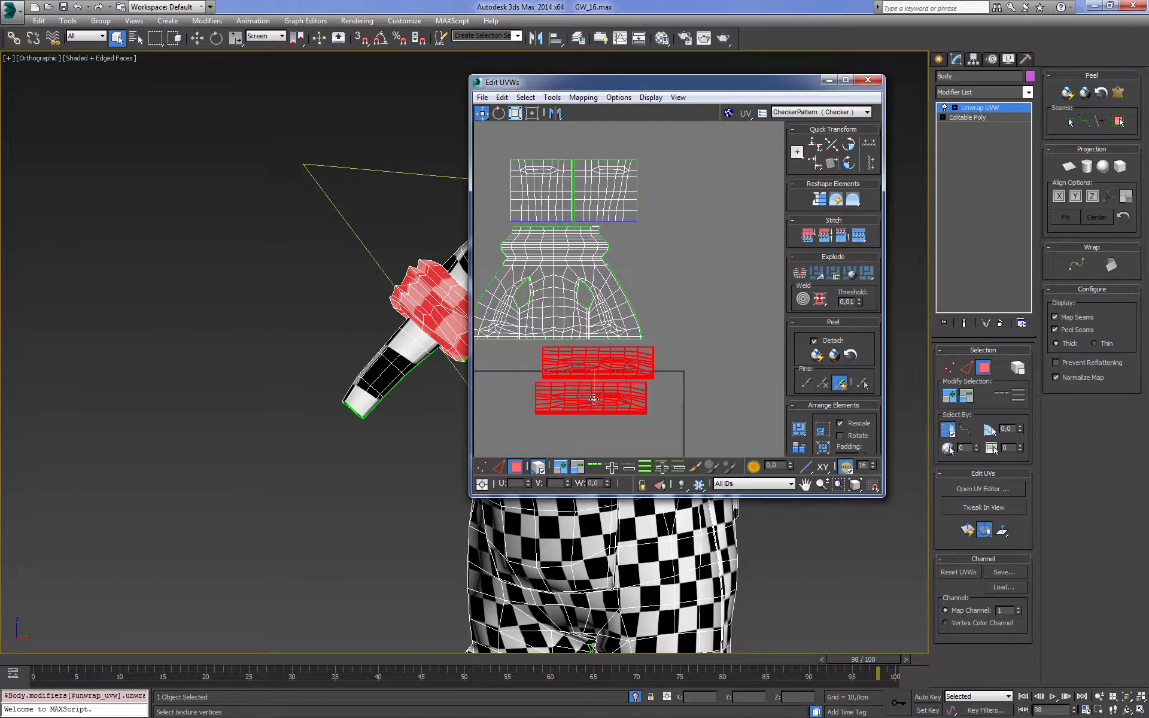
pyautogui.moveTo(608, 385); pyautogui.dragTo(707, 385, button='middle')
pyautogui.click(596, 393)
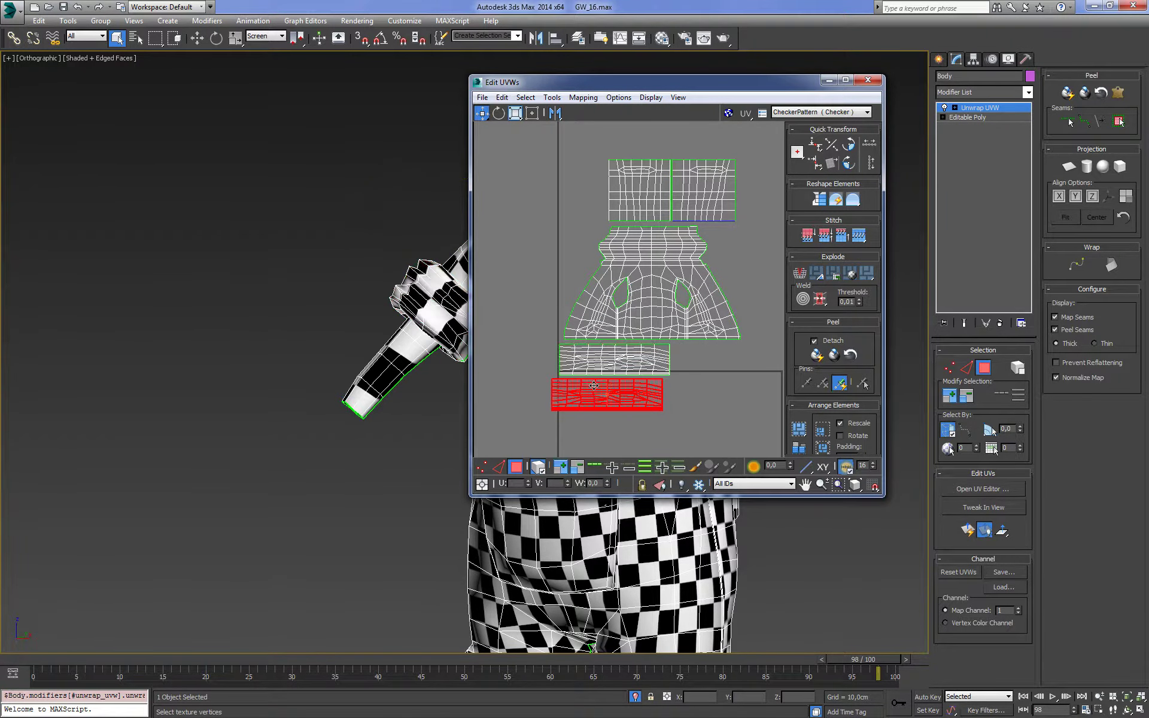
pyautogui.moveTo(596, 393); pyautogui.dragTo(604, 394)
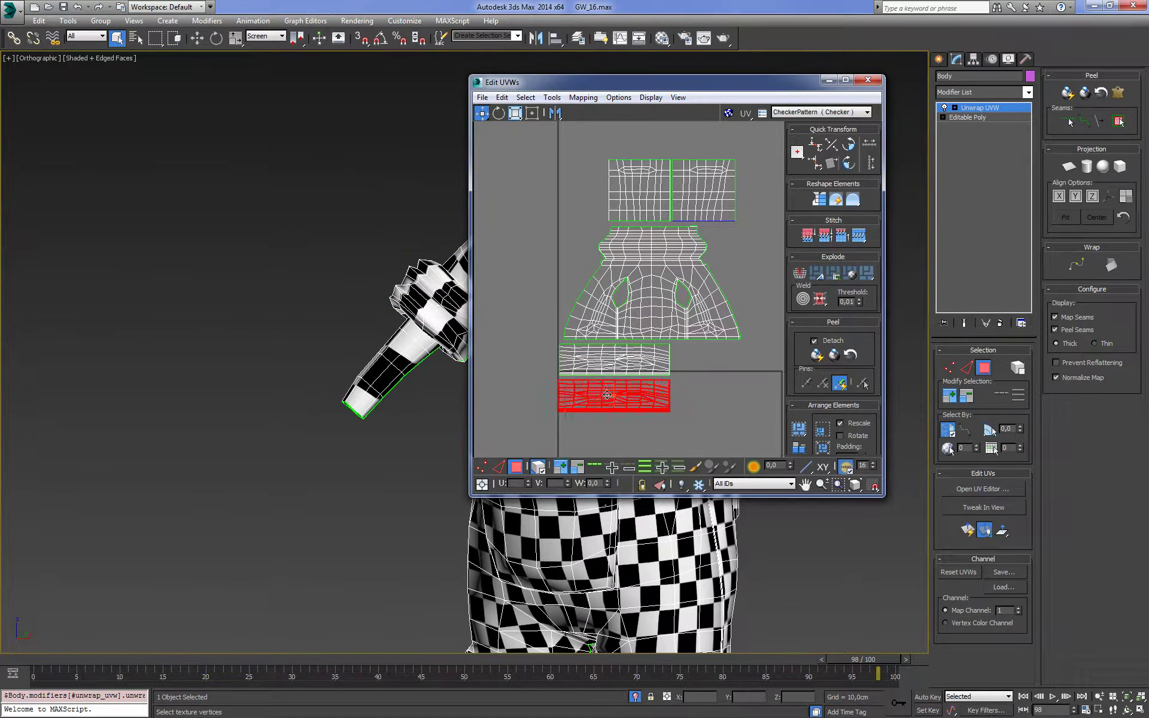
pyautogui.click(701, 392)
# Move the central body UV islands to the left
pyautogui.scroll(-2, 737, 371)
pyautogui.scroll(-1, 709, 368)
pyautogui.scroll(-2, 699, 350)
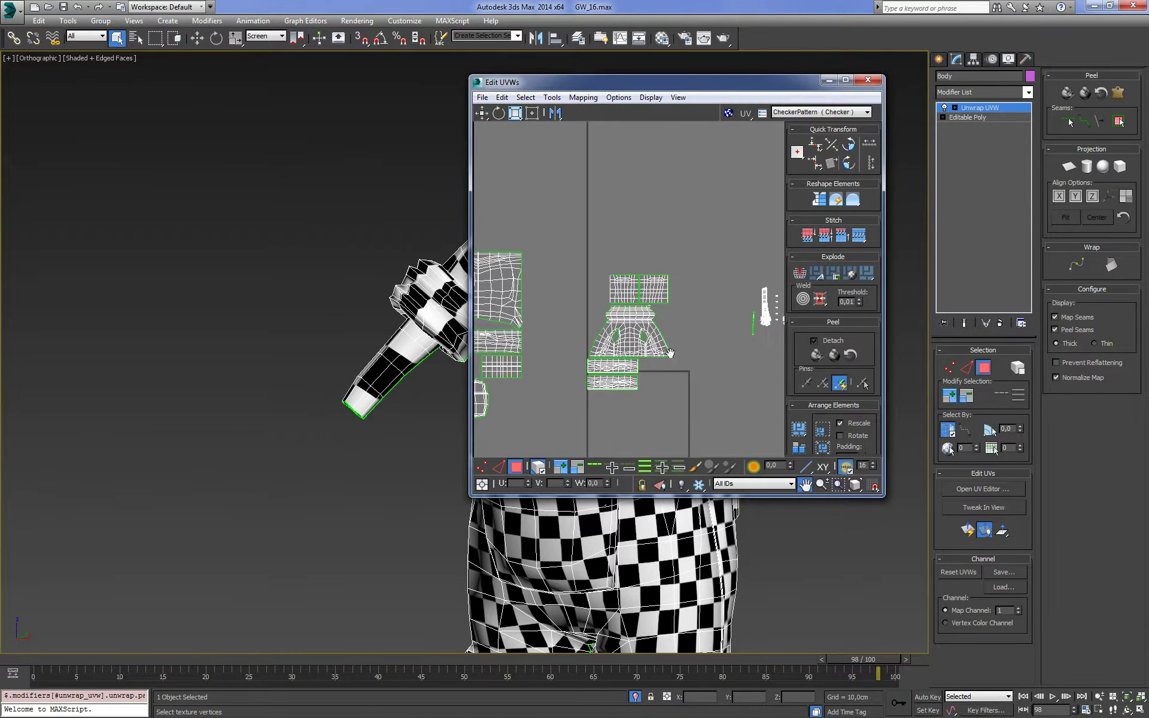
pyautogui.click(645, 365)
pyautogui.moveTo(645, 364); pyautogui.dragTo(700, 378, button='middle')
pyautogui.moveTo(700, 378); pyautogui.dragTo(633, 377)
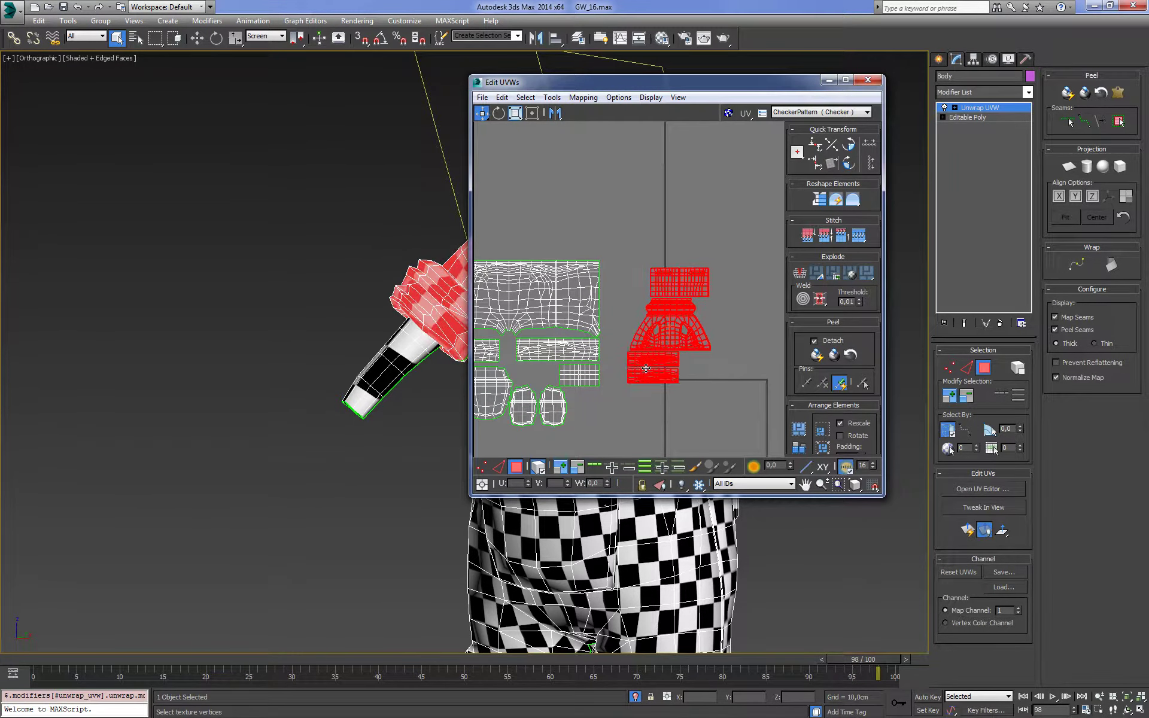
pyautogui.click(741, 309)
# Reposition the small lower-right UV islands
pyautogui.scroll(-2, 741, 309)
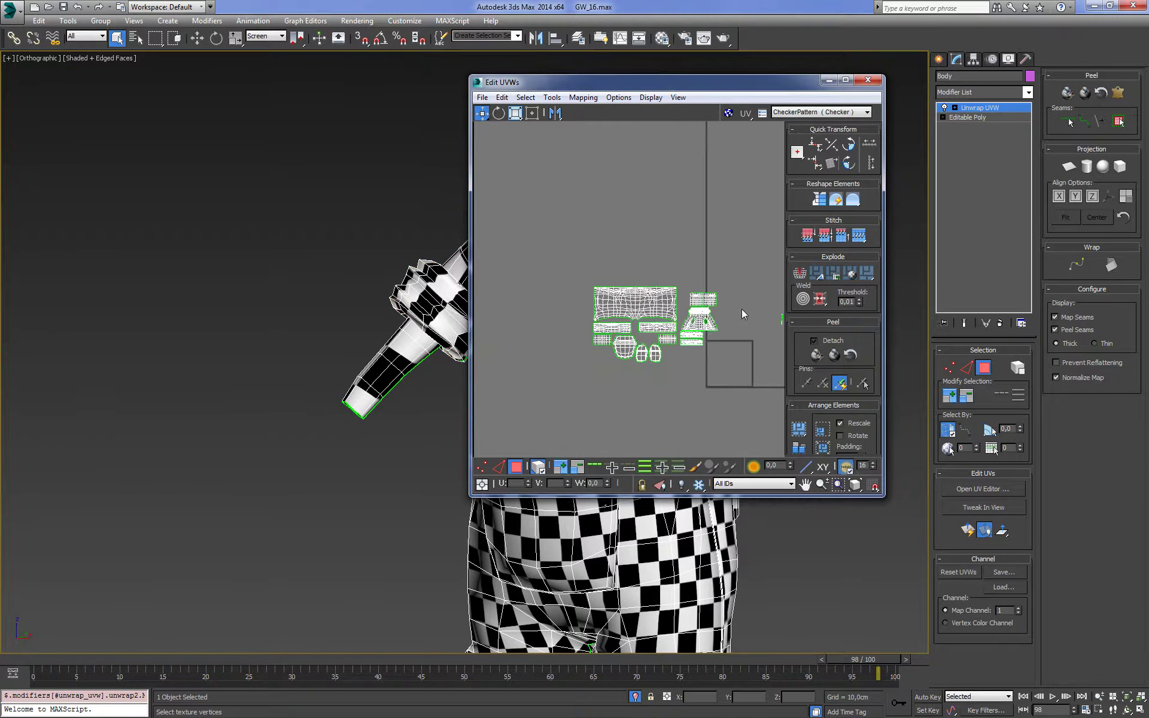
pyautogui.scroll(1, 696, 332)
pyautogui.moveTo(629, 267); pyautogui.dragTo(756, 395)
pyautogui.scroll(2, 742, 359)
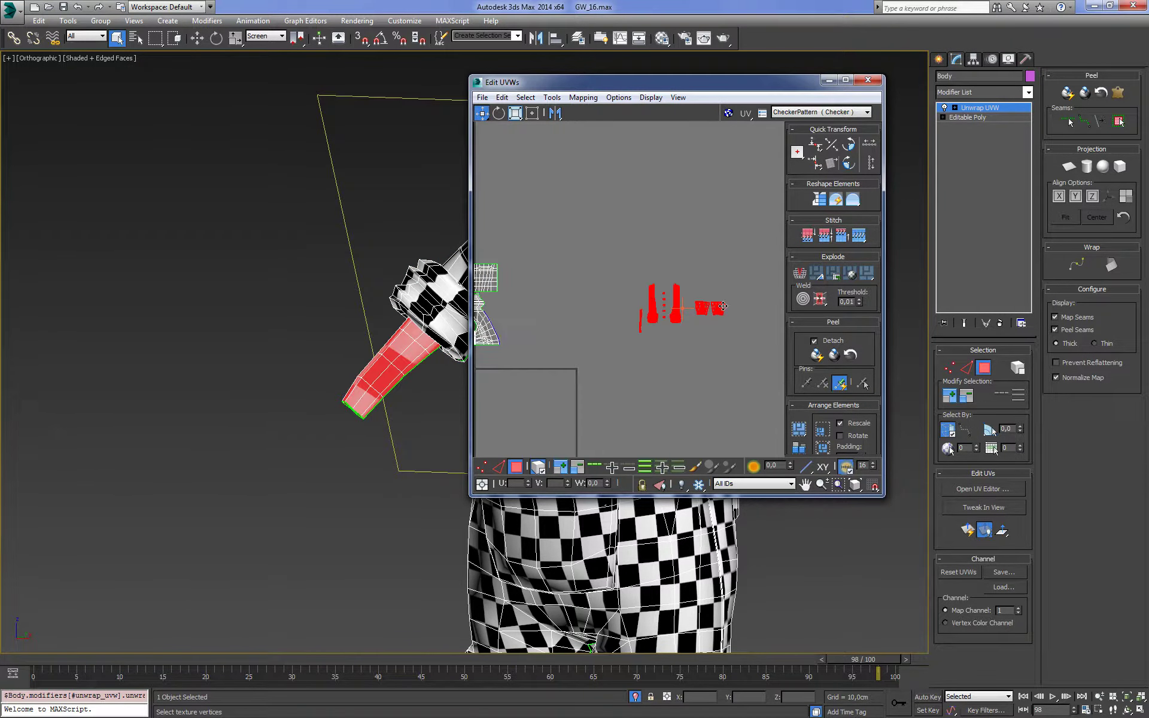
pyautogui.moveTo(682, 311); pyautogui.dragTo(565, 311)
pyautogui.moveTo(627, 326); pyautogui.dragTo(681, 338, button='middle')
pyautogui.moveTo(681, 338); pyautogui.dragTo(729, 339)
pyautogui.click(633, 122)
# Marquee-select both sleeve cuff UV islands with the model in front view
pyautogui.moveTo(666, 88)
pyautogui.mouseDown()
pyautogui.moveTo(725, 111)
pyautogui.moveTo(848, 126)
pyautogui.mouseUp()
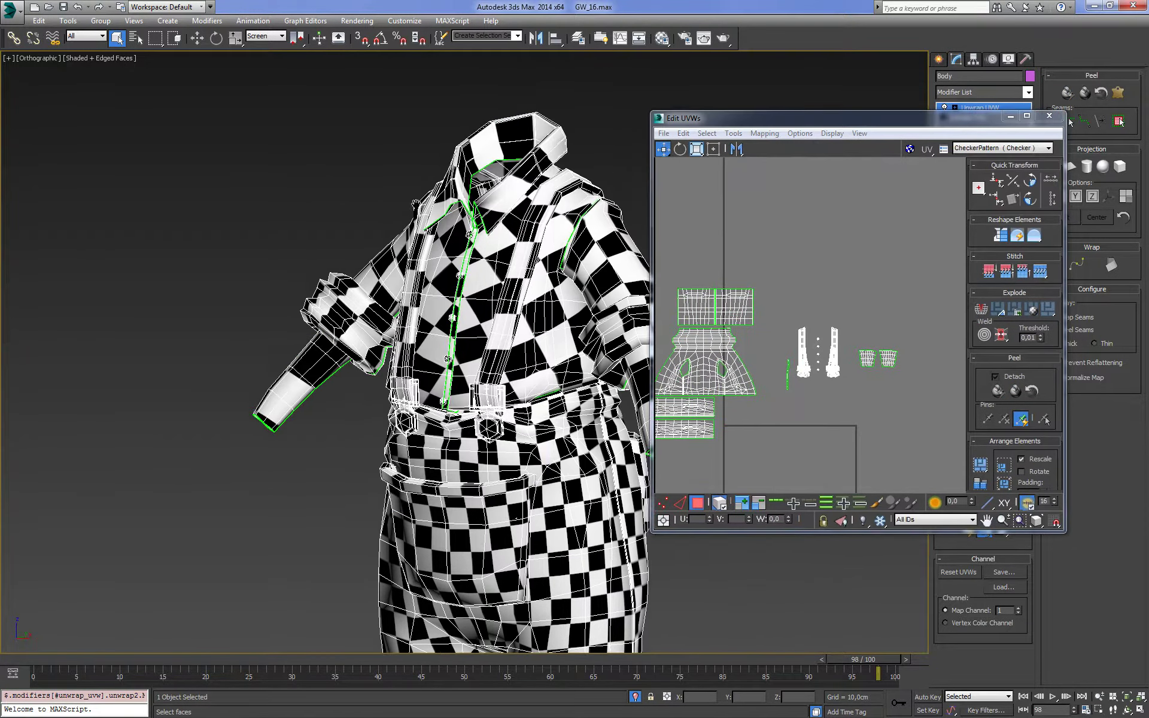
pyautogui.moveTo(419, 359)
pyautogui.keyDown('alt'); pyautogui.mouseDown(button='middle')
pyautogui.moveTo(454, 359)
pyautogui.moveTo(383, 335)
pyautogui.moveTo(383, 252)
pyautogui.mouseUp(button='middle'); pyautogui.keyUp('alt')
pyautogui.scroll(-2, 789, 310)
pyautogui.scroll(2, 790, 310)
pyautogui.scroll(2, 383, 335)
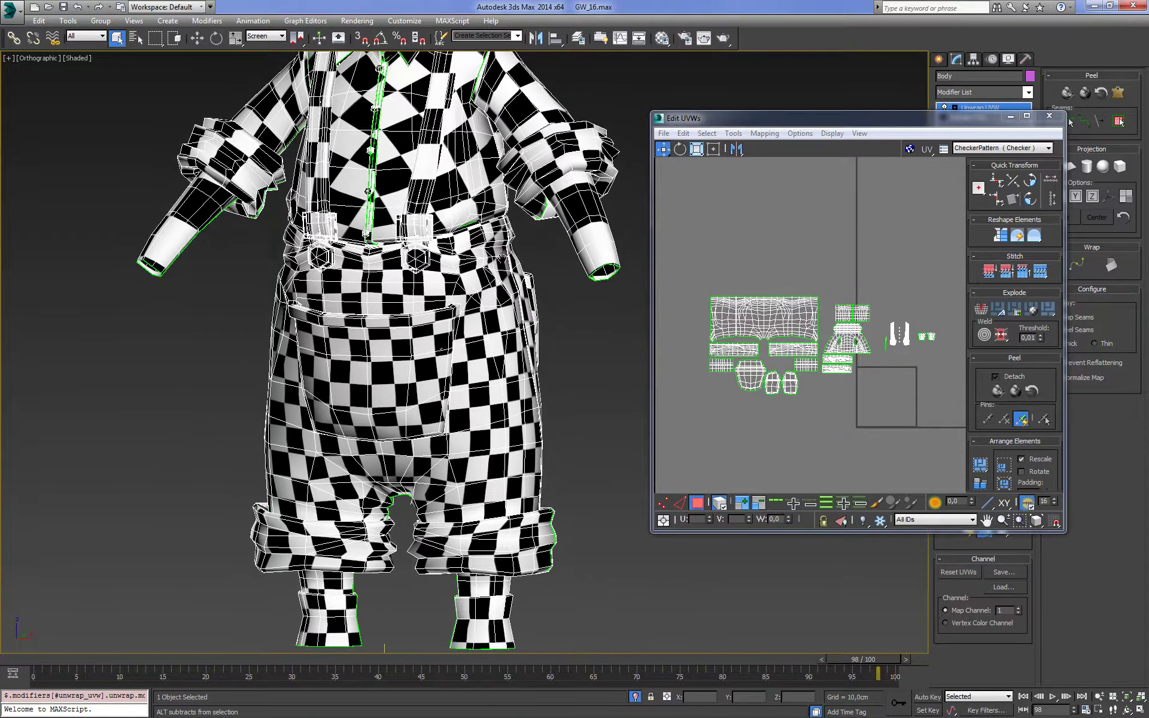
pyautogui.scroll(1, 383, 299)
pyautogui.scroll(2, 852, 304)
pyautogui.scroll(2, 852, 304)
pyautogui.scroll(2, 852, 304)
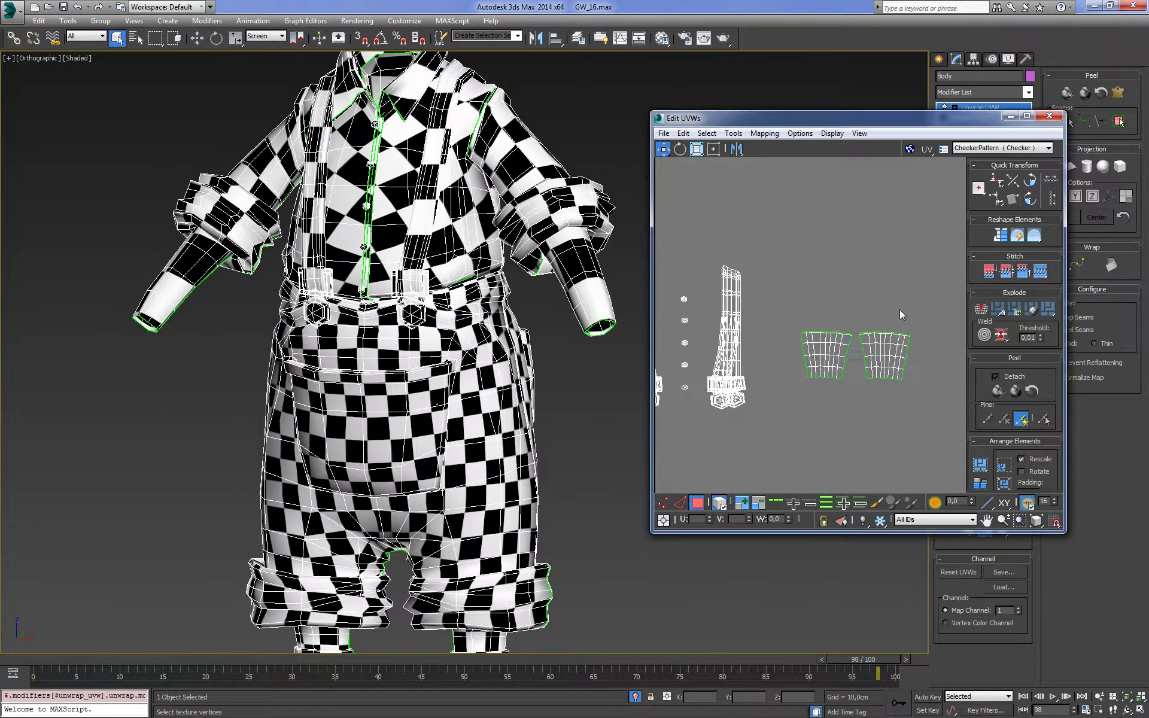
pyautogui.moveTo(900, 305); pyautogui.dragTo(810, 387)
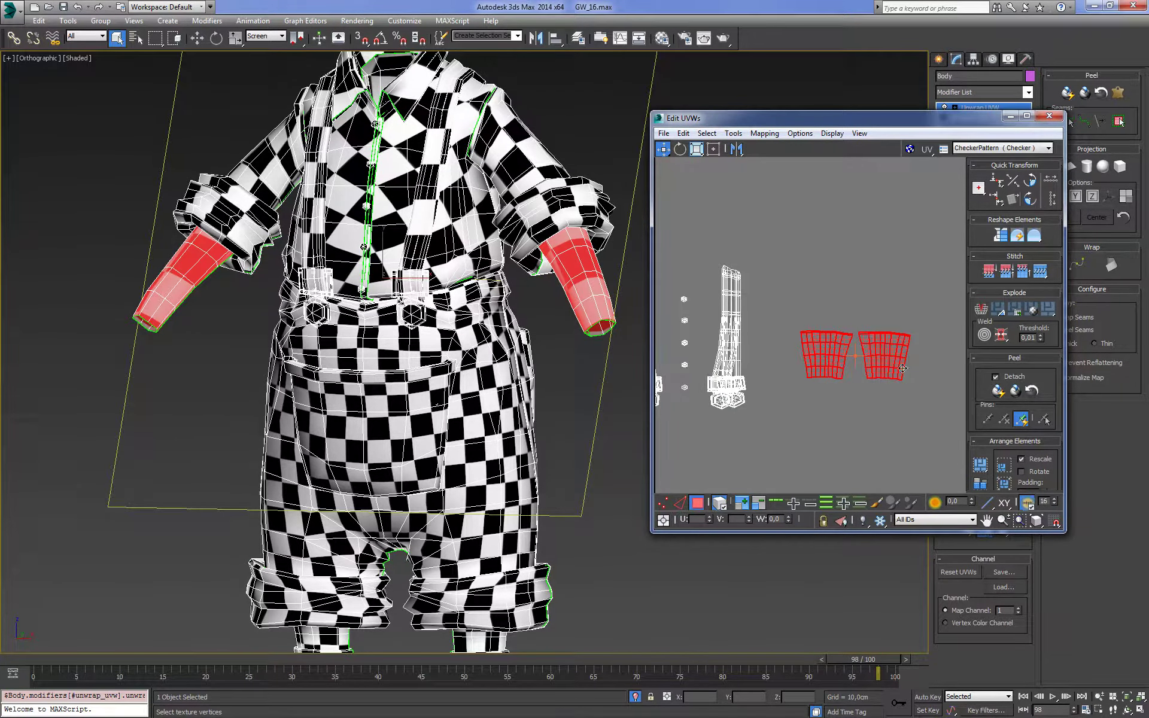
pyautogui.scroll(1, 902, 368)
pyautogui.scroll(1, 843, 323)
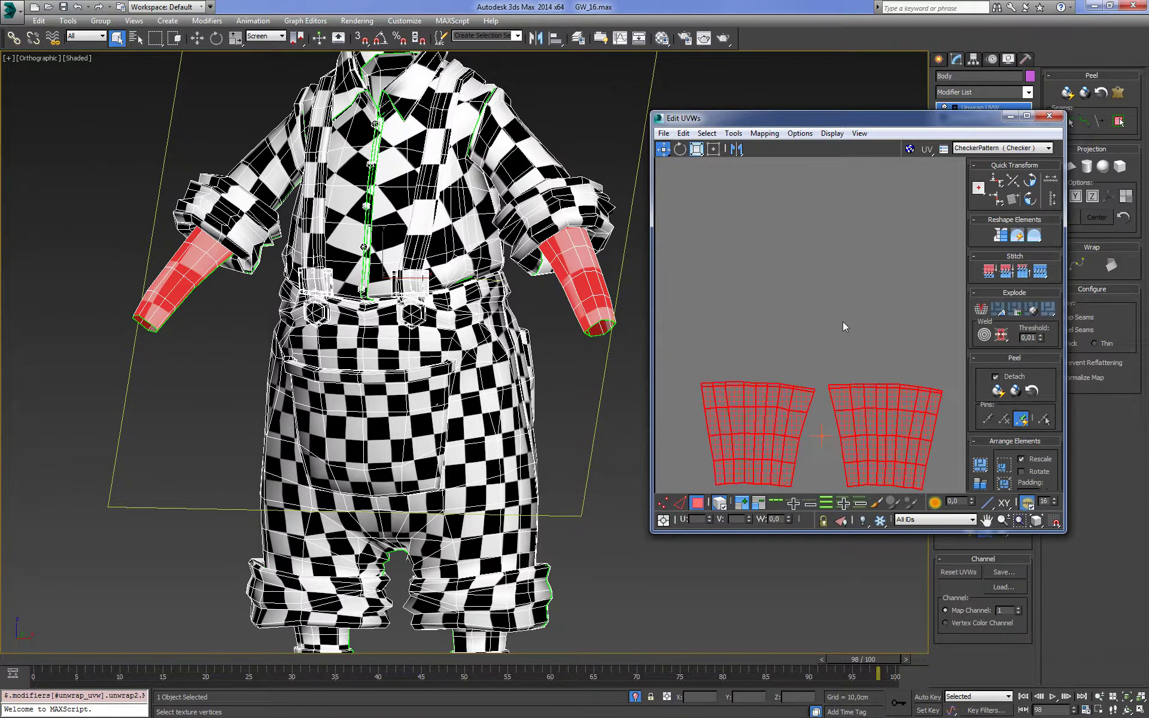
# Align the bottom vertex row of both cuff shells horizontally
pyautogui.click(843, 326)
pyautogui.click(878, 334)
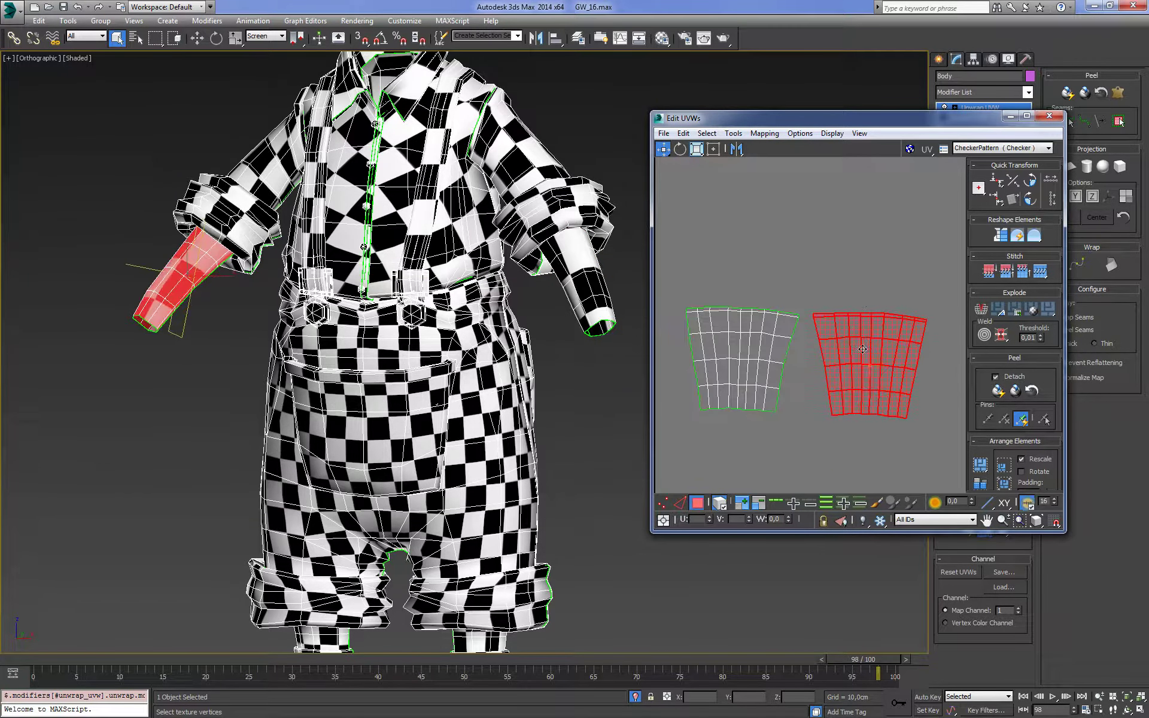
pyautogui.click(784, 443)
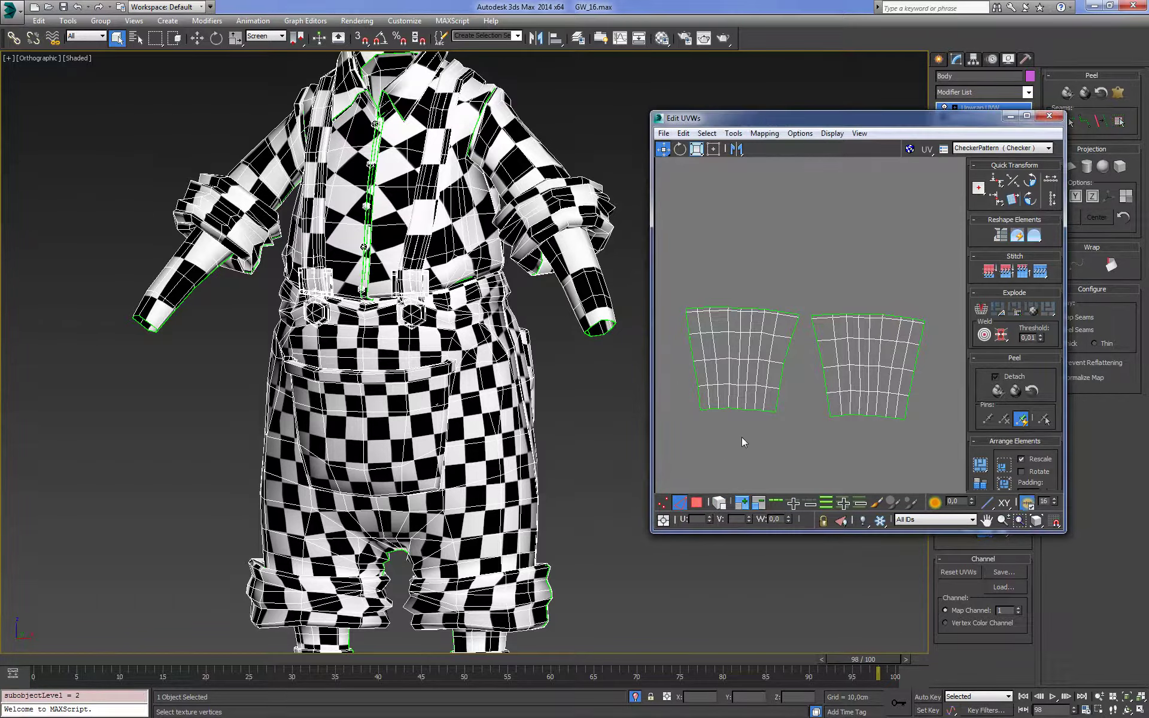
pyautogui.scroll(1, 741, 437)
pyautogui.press('1')
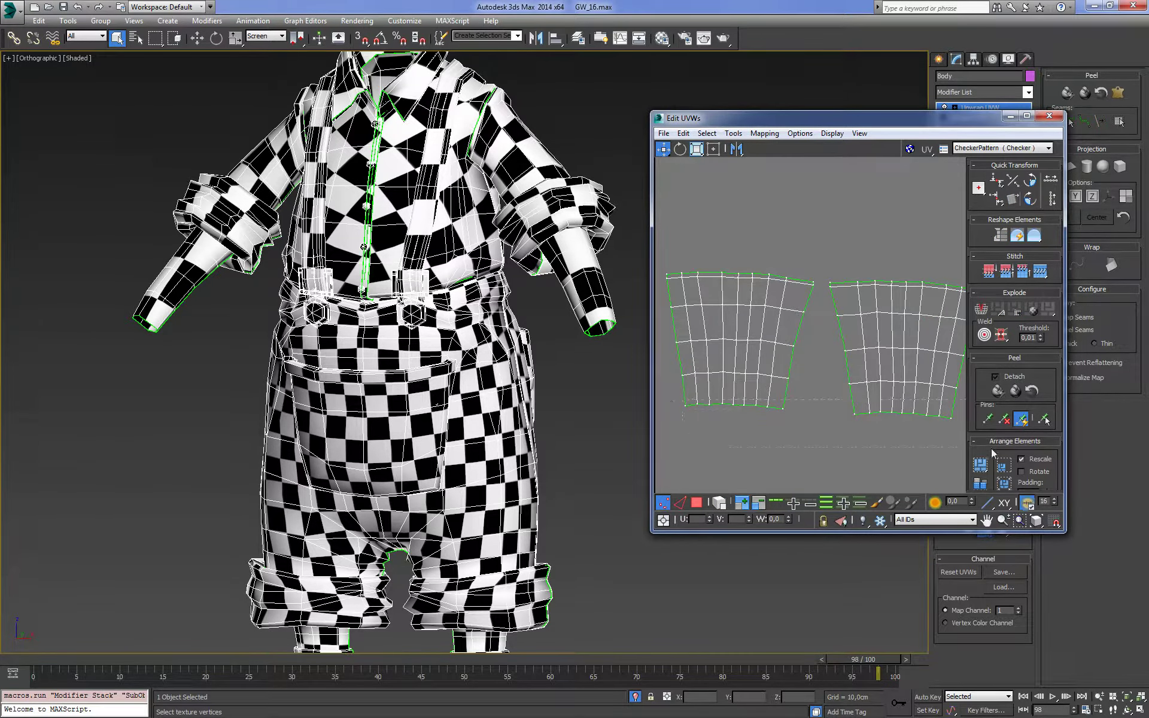
pyautogui.moveTo(961, 422); pyautogui.dragTo(664, 392)
pyautogui.scroll(-2, 850, 397)
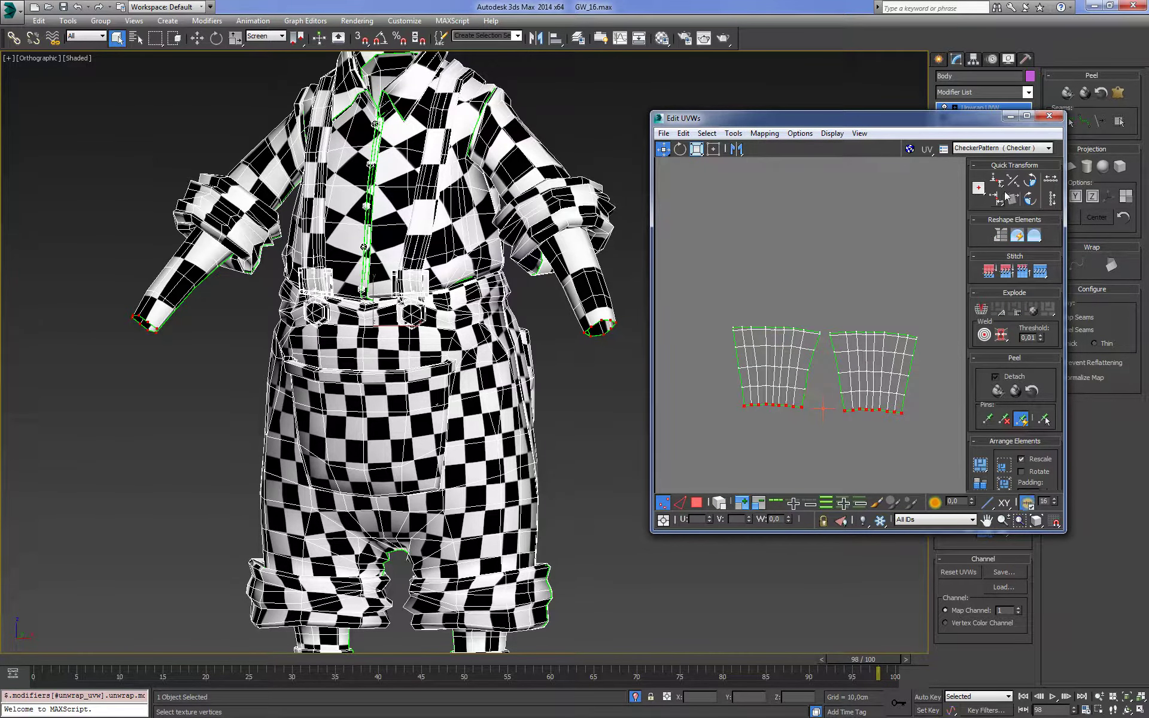
pyautogui.click(1007, 197)
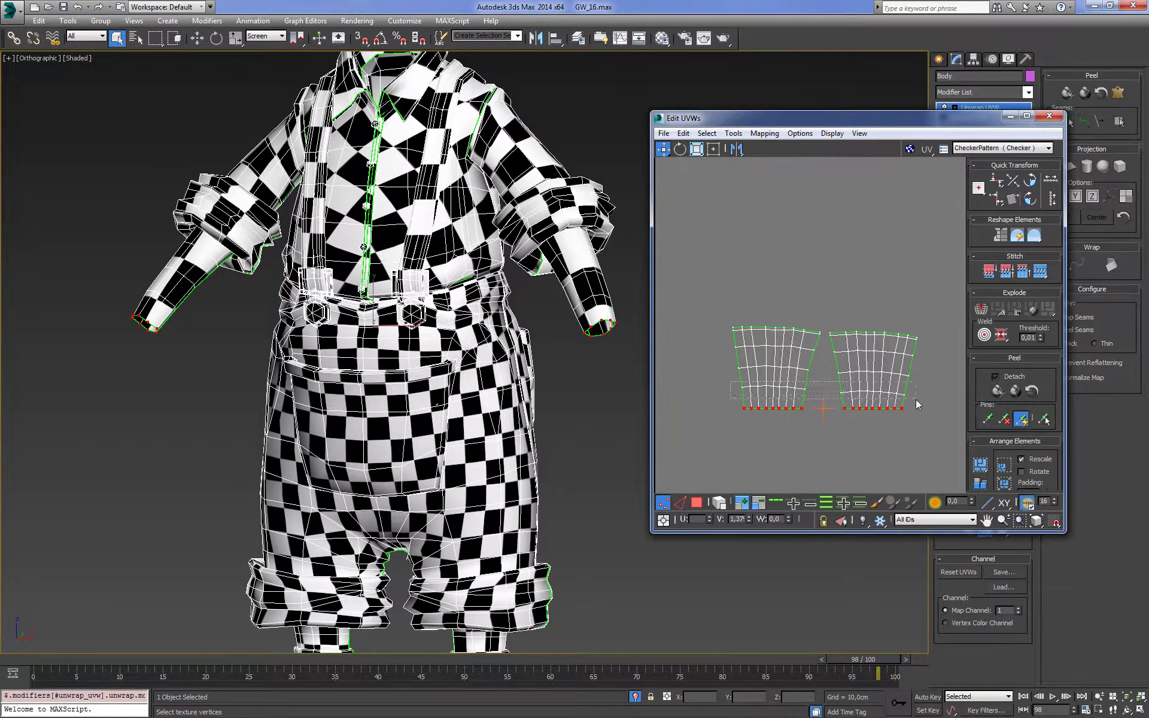
# Align the next vertex rows of the cuffs horizontally
pyautogui.moveTo(919, 405); pyautogui.dragTo(926, 381)
pyautogui.click(996, 183)
pyautogui.click(995, 184)
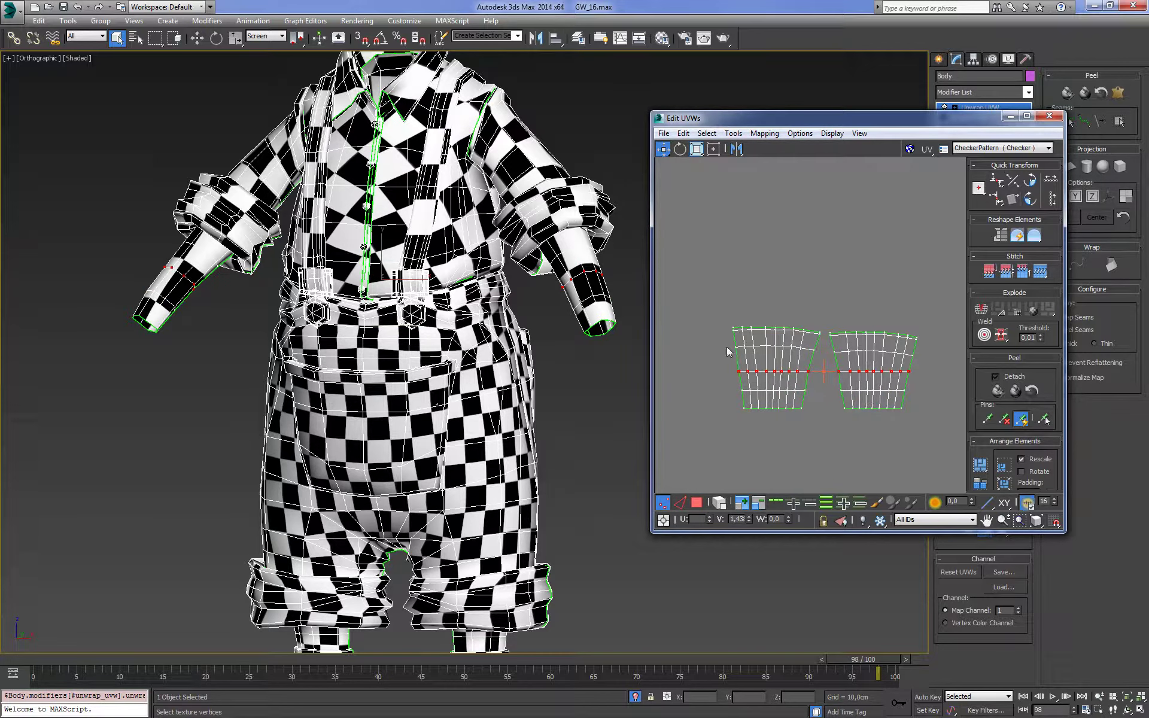
pyautogui.moveTo(923, 363); pyautogui.dragTo(923, 361)
pyautogui.click(1003, 185)
pyautogui.scroll(3, 770, 330)
# Straighten the top edge loop across both cuff shells into one horizontal line
pyautogui.press('2')
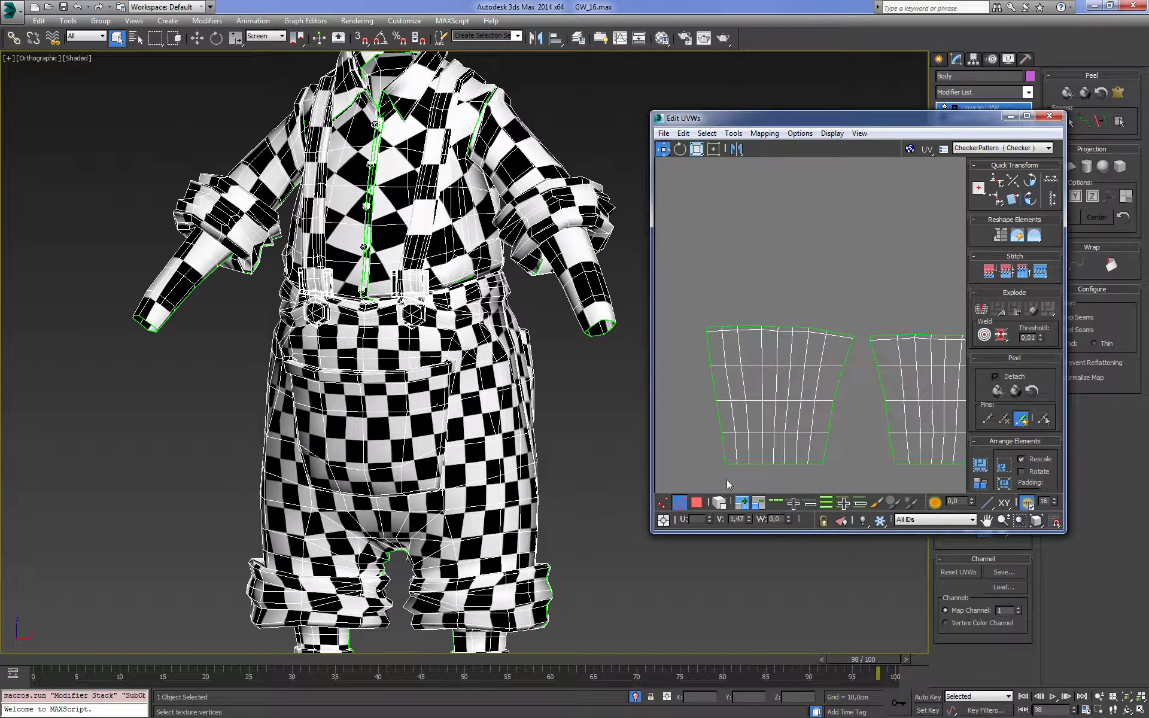
pyautogui.click(752, 331)
pyautogui.click(775, 501)
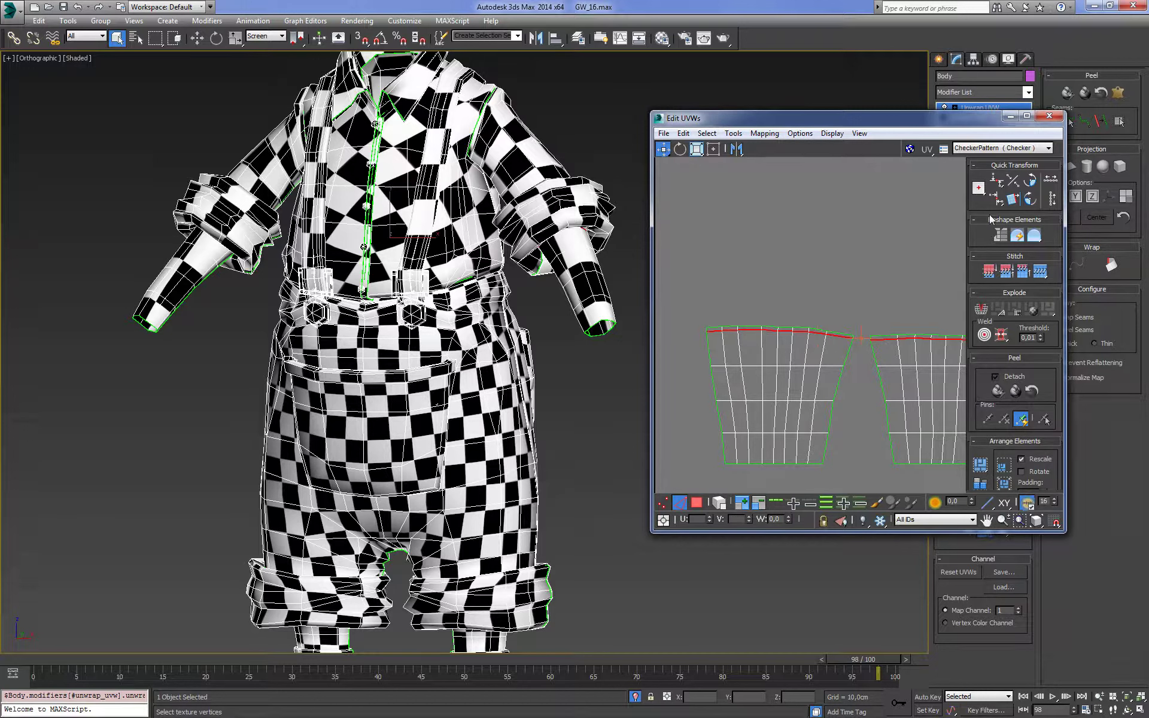
pyautogui.click(995, 198)
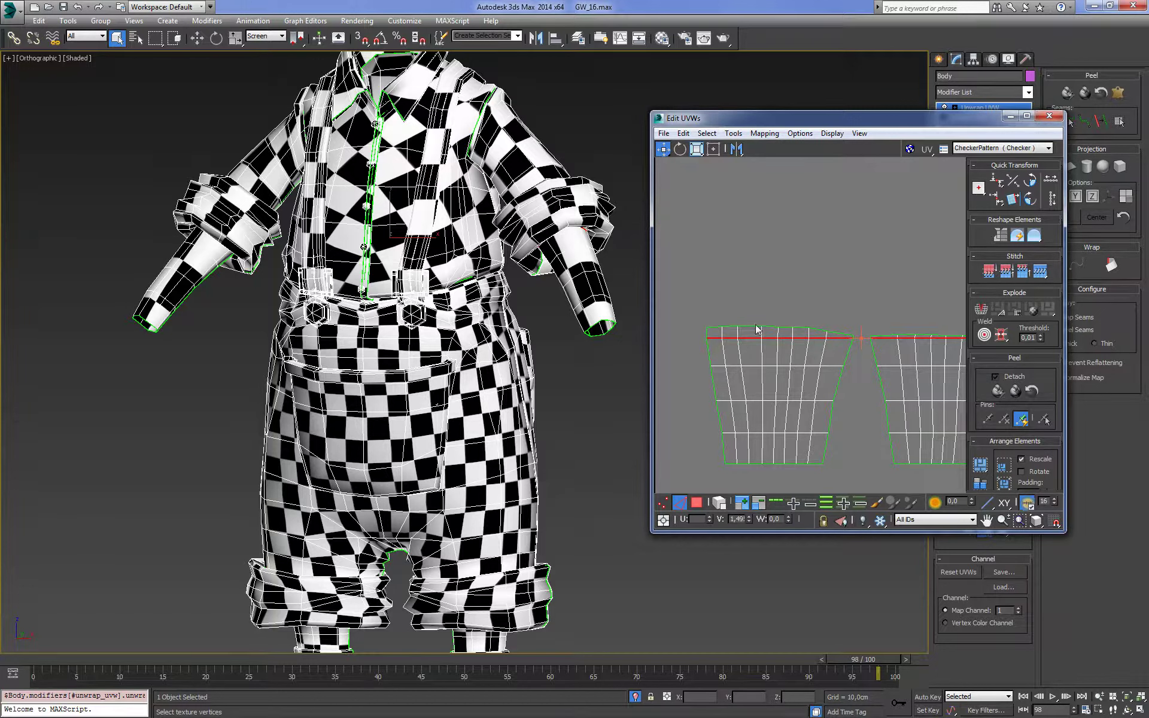
pyautogui.click(757, 329)
pyautogui.moveTo(871, 332); pyautogui.dragTo(790, 335, button='middle')
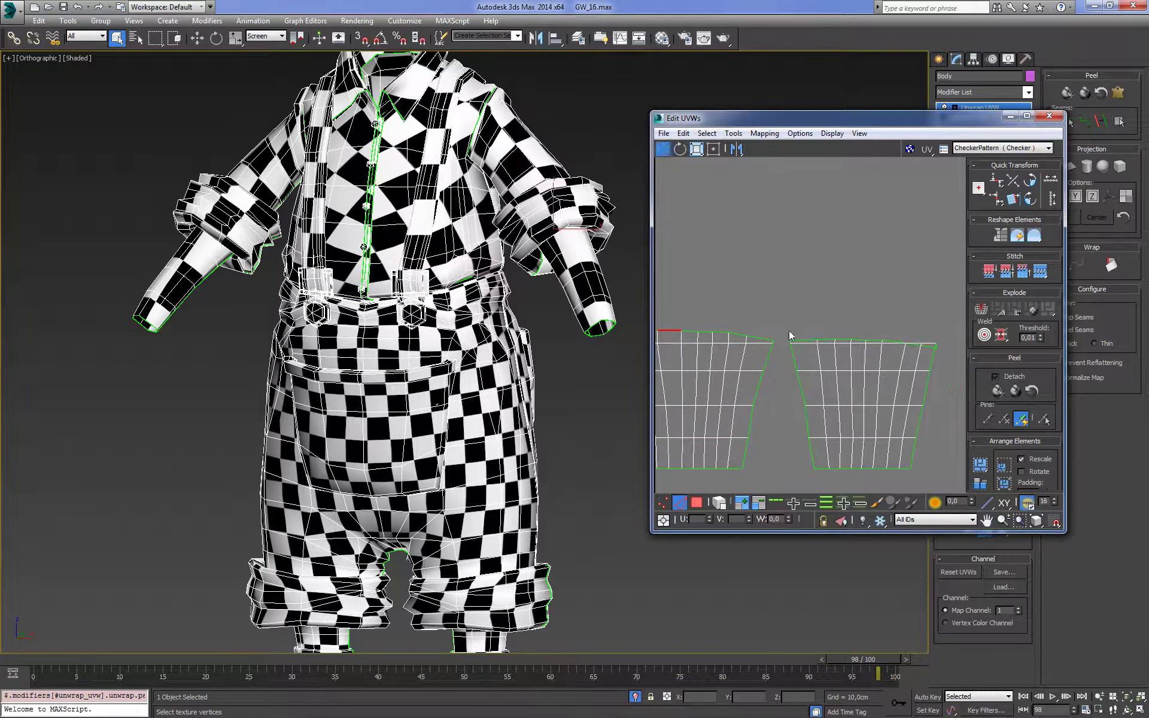
pyautogui.click(843, 339)
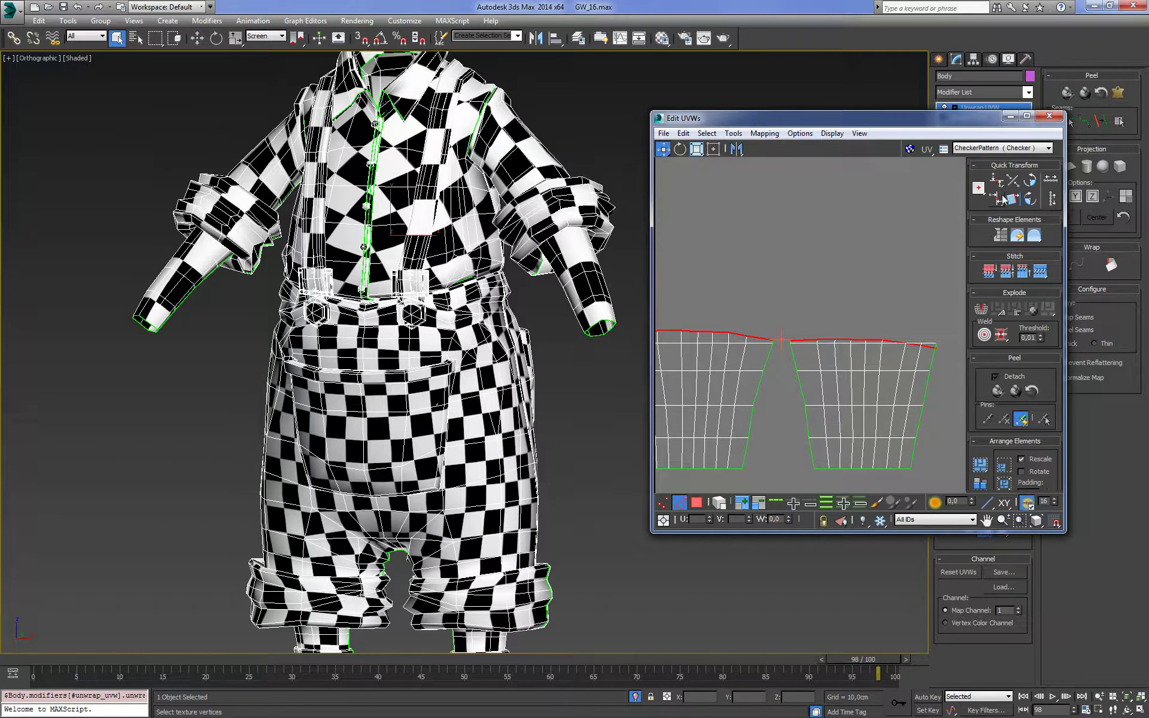
pyautogui.click(996, 179)
# Select the left shell's top left-edge vertices, then switch to face selection
pyautogui.scroll(-2, 761, 275)
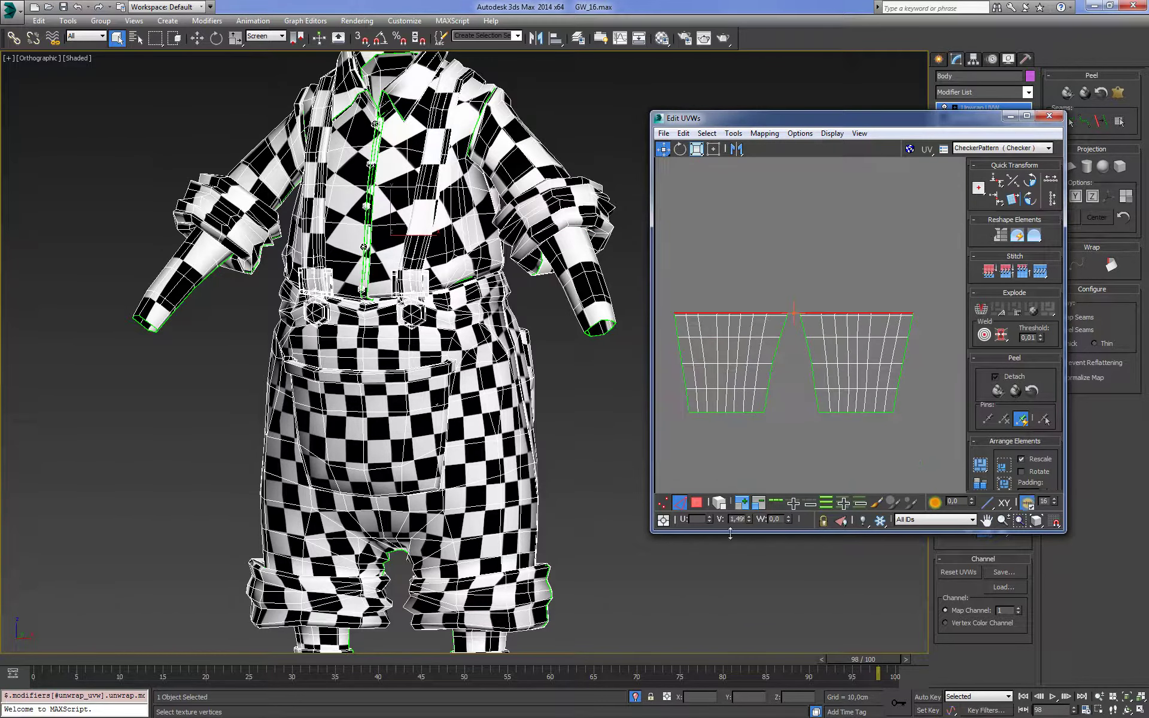
pyautogui.press('1')
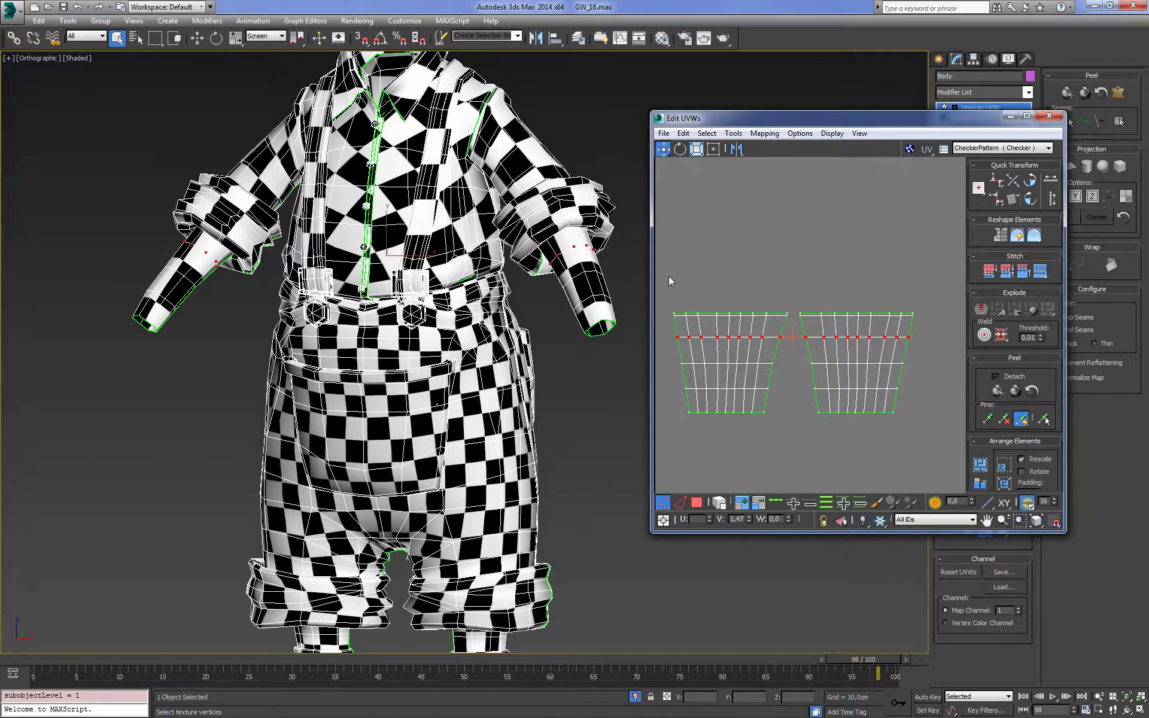
pyautogui.moveTo(682, 306); pyautogui.dragTo(669, 344)
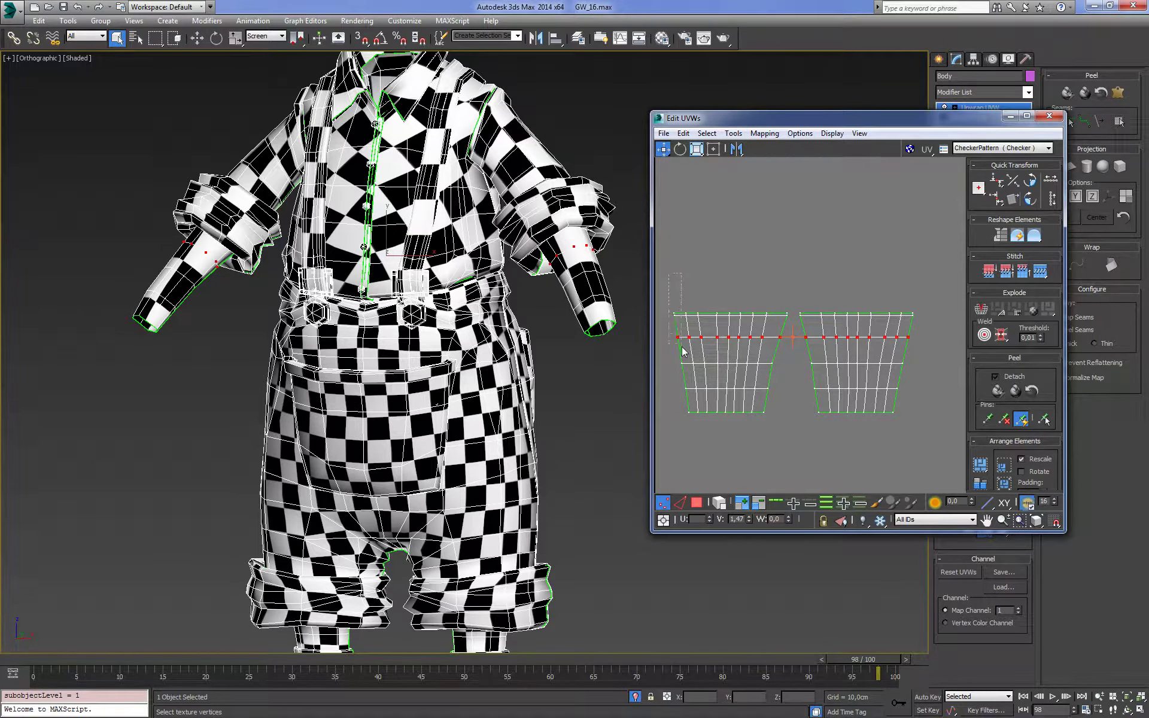
pyautogui.click(697, 503)
# Stack the right cuff shell above the left one
pyautogui.click(853, 371)
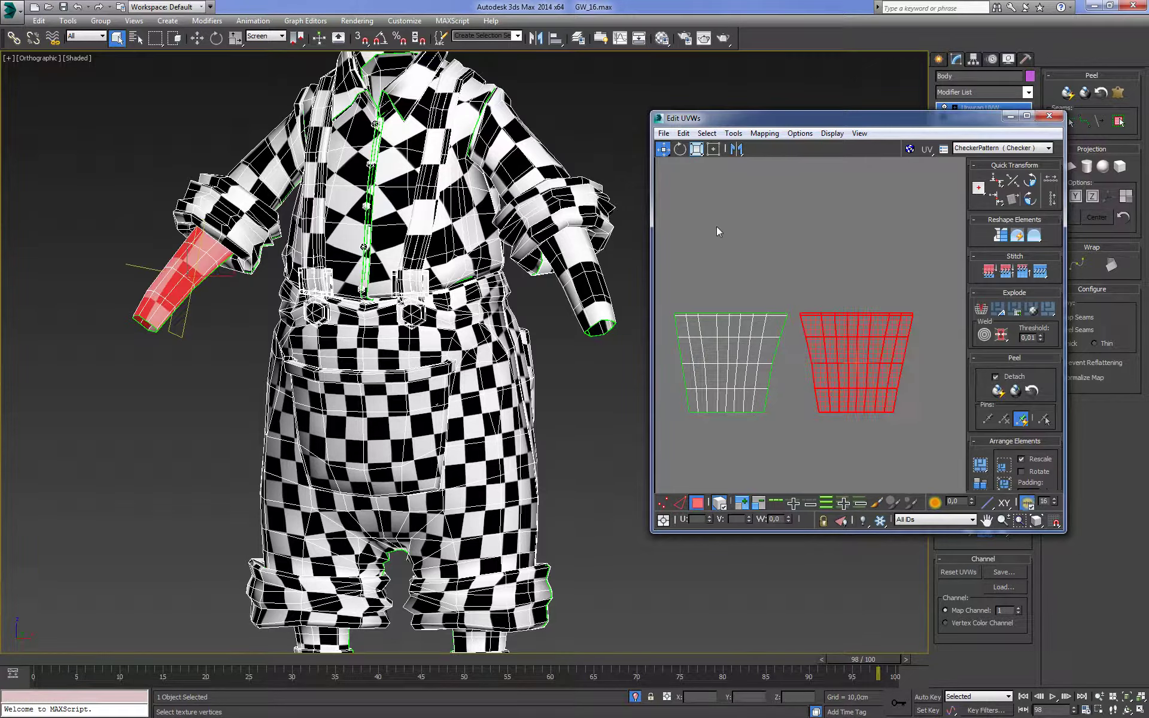
pyautogui.moveTo(878, 360)
pyautogui.mouseDown()
pyautogui.moveTo(735, 301)
pyautogui.moveTo(726, 279)
pyautogui.mouseUp()
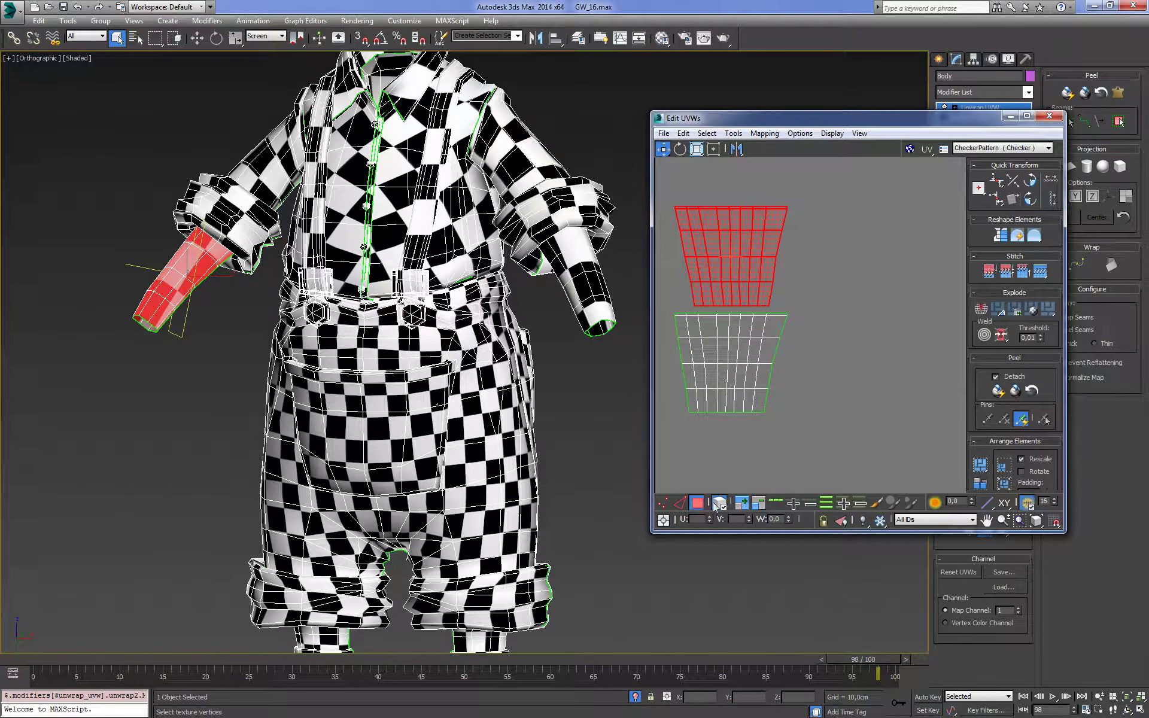
pyautogui.click(662, 502)
pyautogui.moveTo(733, 391); pyautogui.dragTo(803, 421, button='middle')
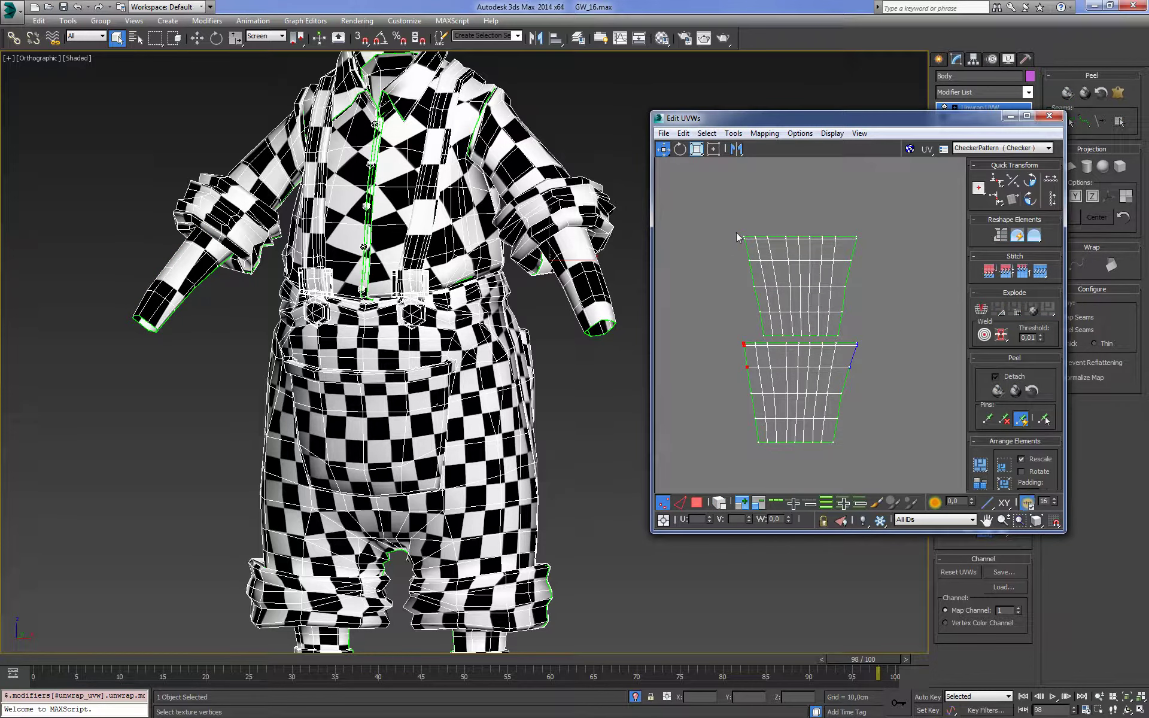
# Align both shells' left-edge vertices into one vertical line, shifted slightly left
pyautogui.moveTo(750, 264); pyautogui.dragTo(760, 291)
pyautogui.scroll(2, 755, 279)
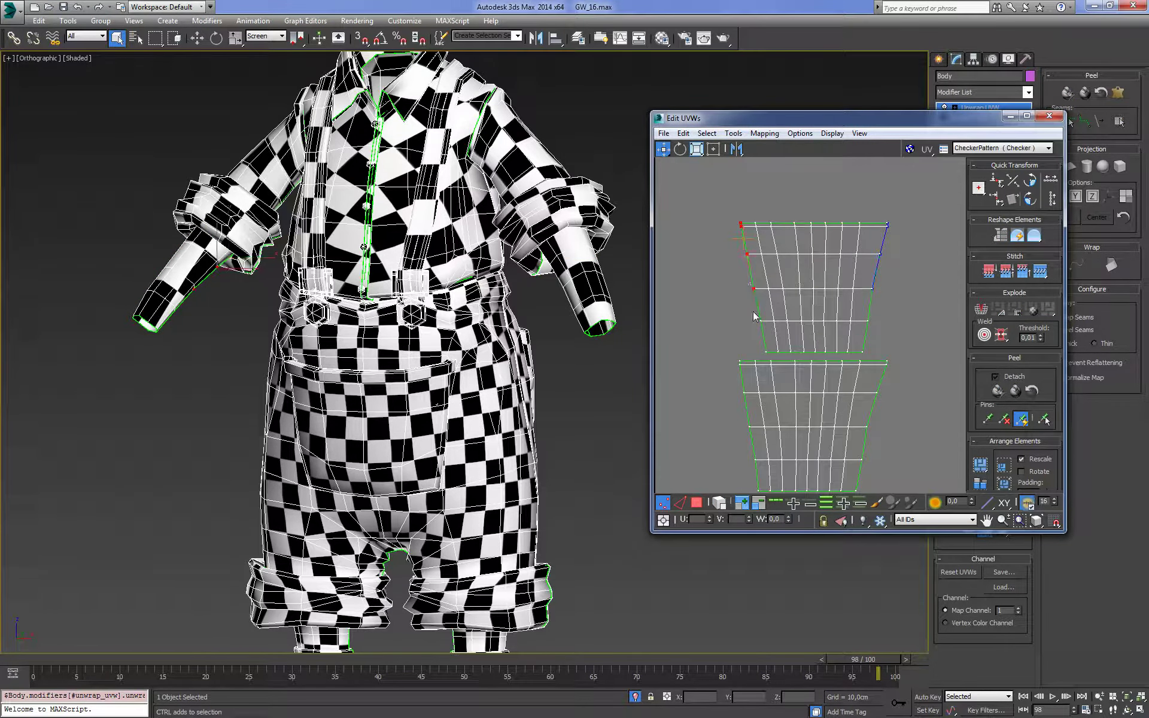
pyautogui.moveTo(770, 361); pyautogui.dragTo(771, 296, button='middle')
pyautogui.moveTo(775, 246)
pyautogui.keyDown('ctrl'); pyautogui.mouseDown()
pyautogui.moveTo(740, 368)
pyautogui.moveTo(763, 436)
pyautogui.mouseUp(); pyautogui.keyUp('ctrl')
pyautogui.moveTo(762, 436); pyautogui.dragTo(745, 472, button='middle')
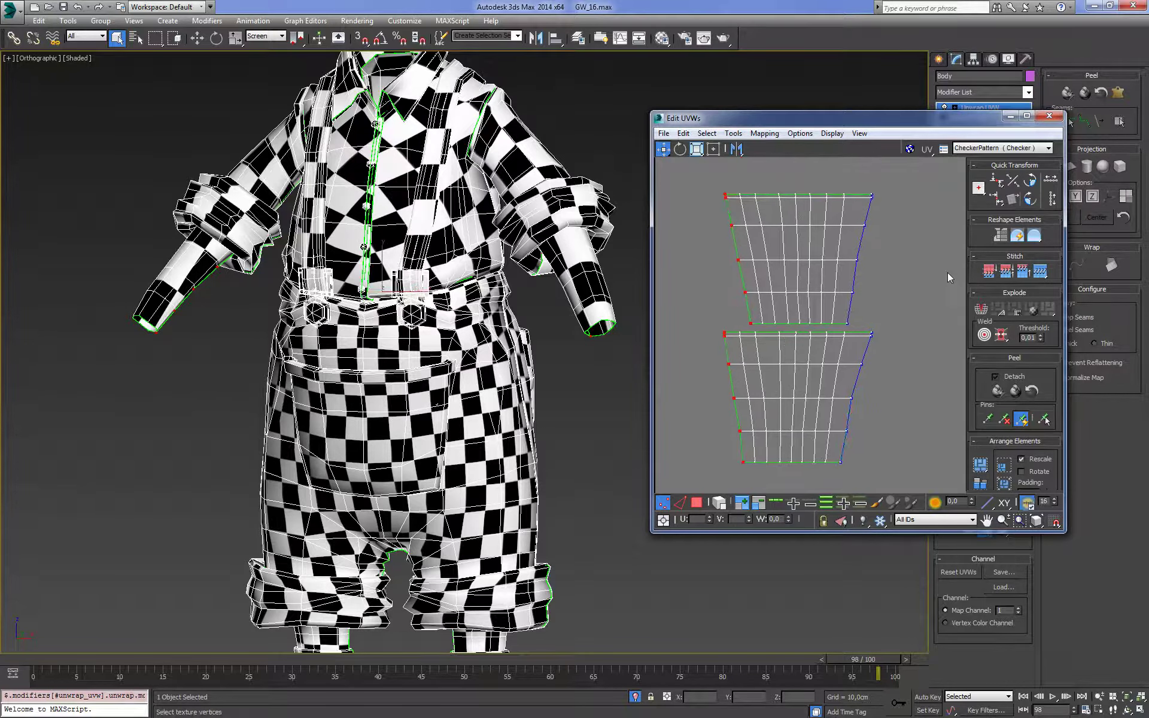
pyautogui.click(1004, 201)
pyautogui.moveTo(663, 149)
pyautogui.mouseDown()
pyautogui.moveTo(664, 179)
pyautogui.moveTo(664, 166)
pyautogui.mouseUp()
pyautogui.moveTo(754, 203); pyautogui.dragTo(724, 204)
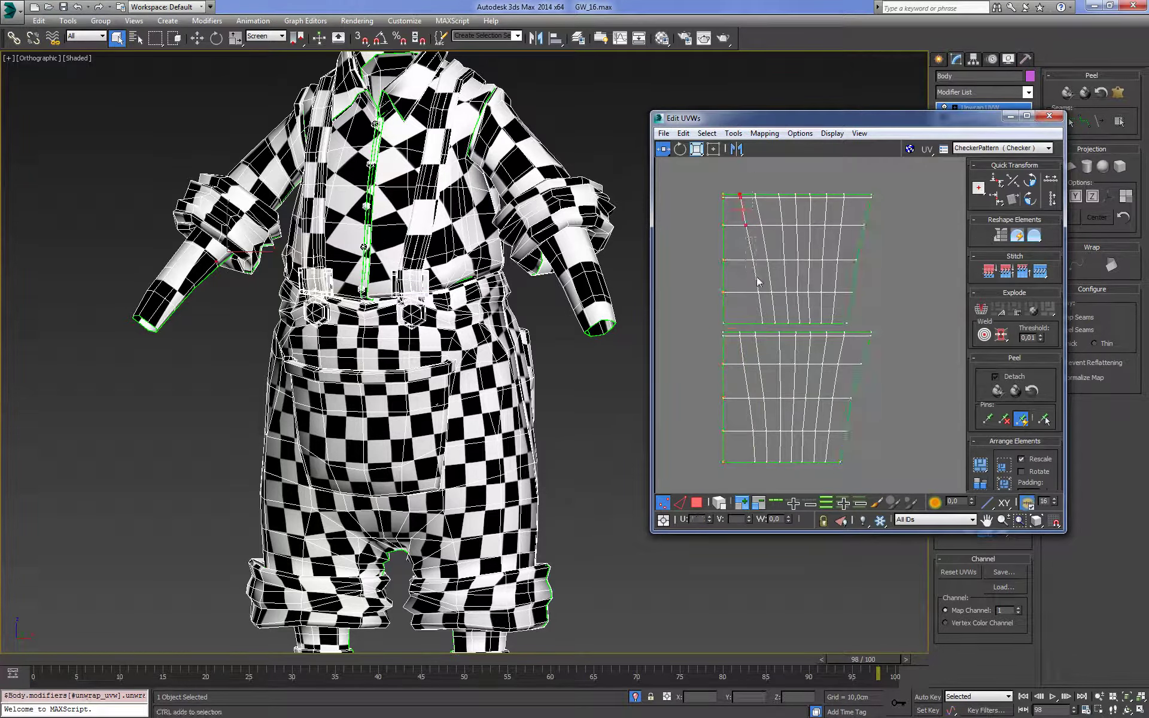
# Select the slanted vertex column of both shells and trial a vertical align
pyautogui.keyDown('ctrl'); pyautogui.moveTo(755, 248); pyautogui.dragTo(742, 374); pyautogui.keyUp('ctrl')
pyautogui.keyDown('ctrl'); pyautogui.moveTo(757, 424); pyautogui.dragTo(760, 479); pyautogui.keyUp('ctrl')
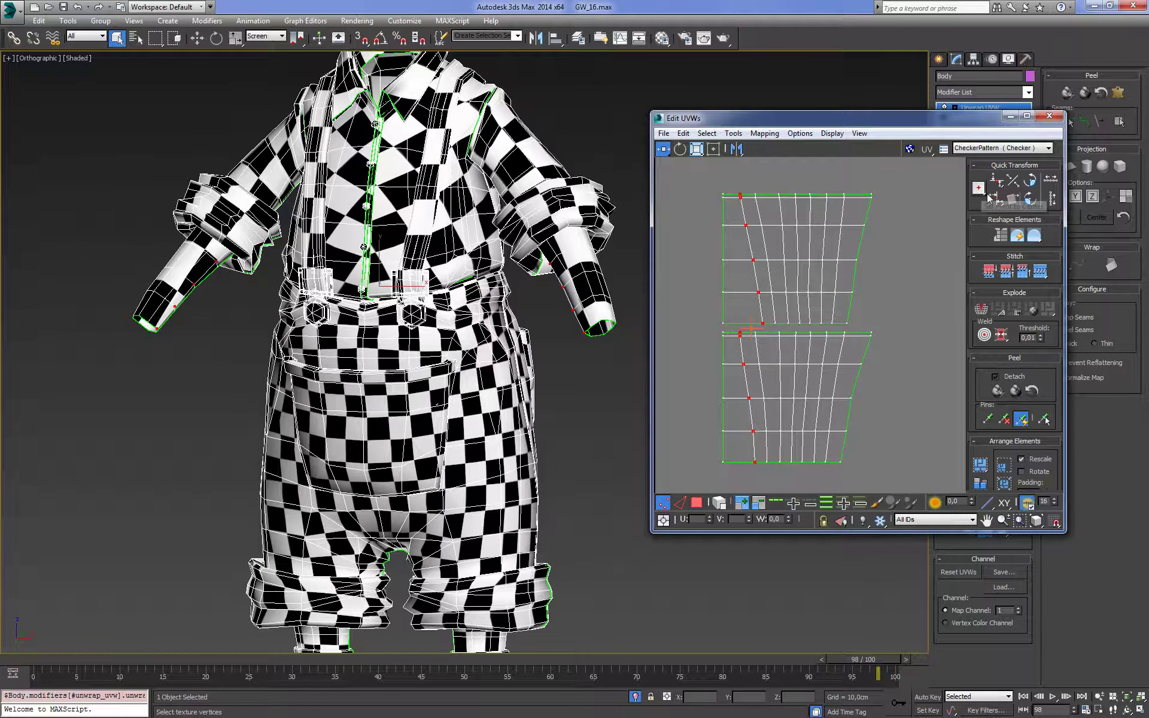
pyautogui.click(991, 204)
# Redo the vertical alignment of the selected column and nudge it slightly left
pyautogui.hotkey('ctrl', 'z')
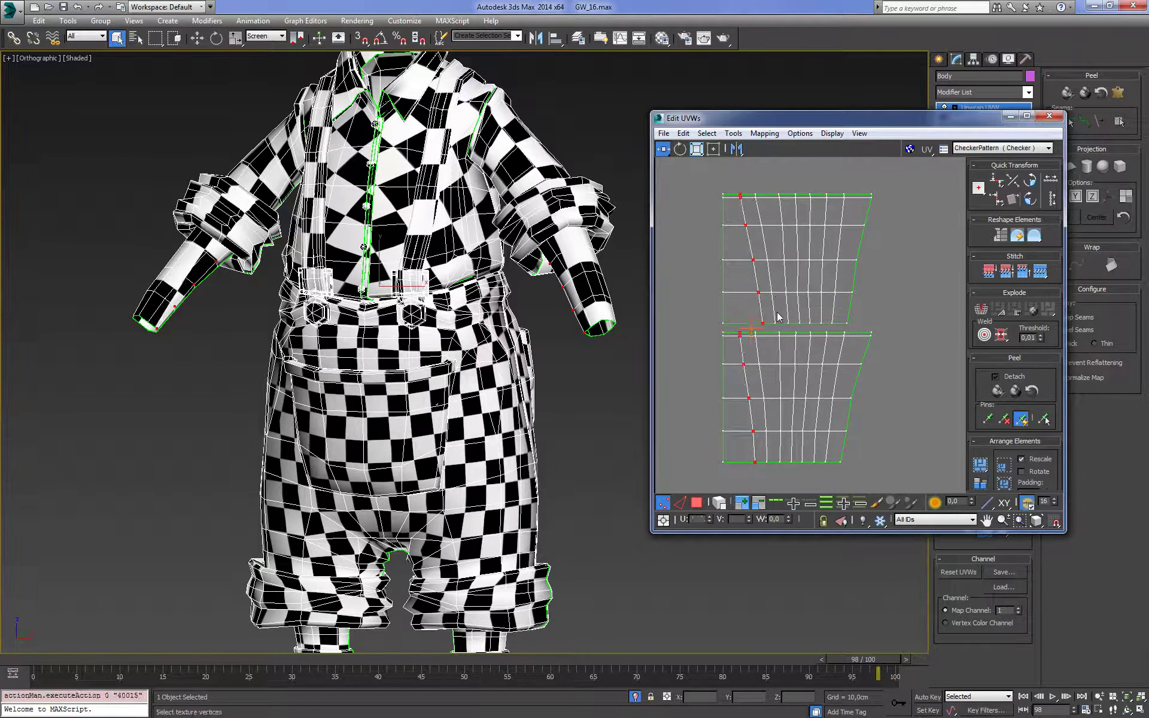
pyautogui.click(995, 198)
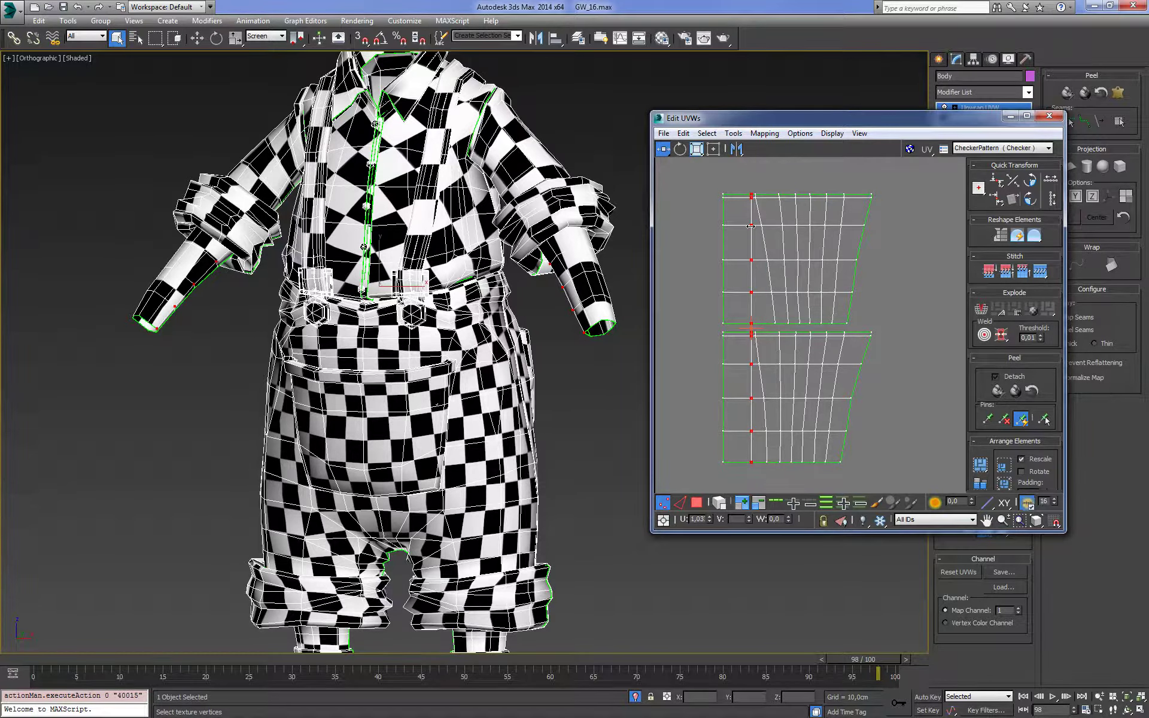
pyautogui.moveTo(742, 226); pyautogui.dragTo(742, 226)
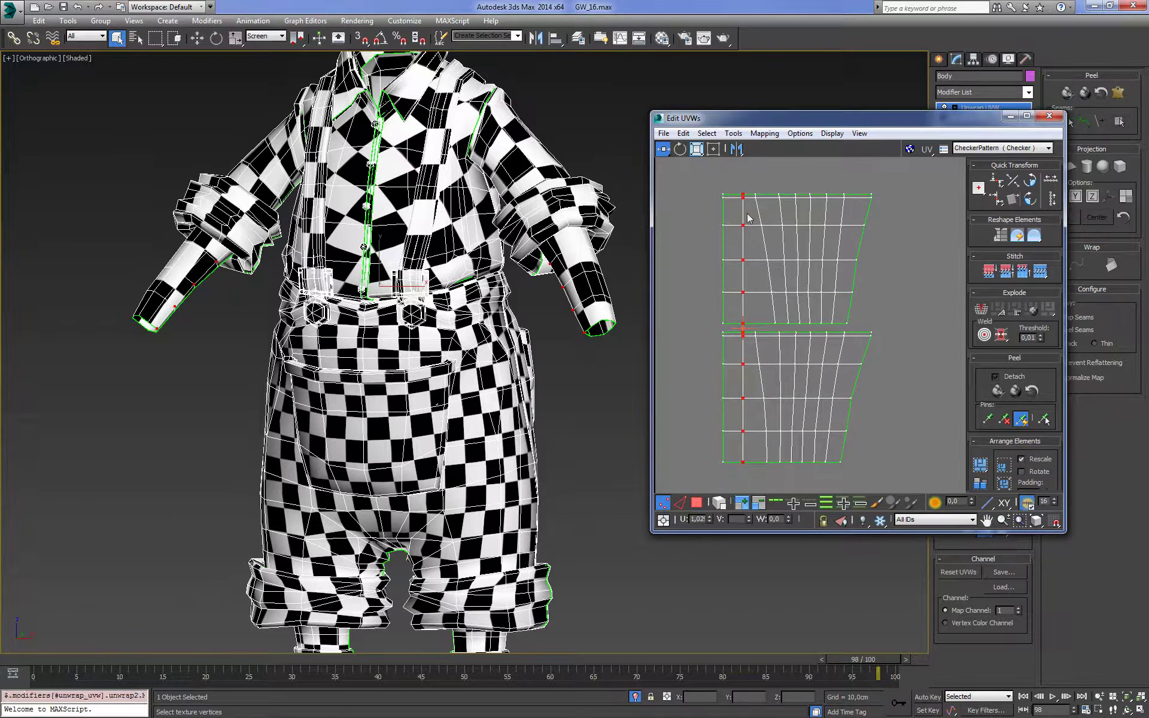
# Straighten the next slanted column of both shells vertically after several retries
pyautogui.click(776, 326)
pyautogui.keyDown('ctrl'); pyautogui.click(770, 464); pyautogui.keyUp('ctrl')
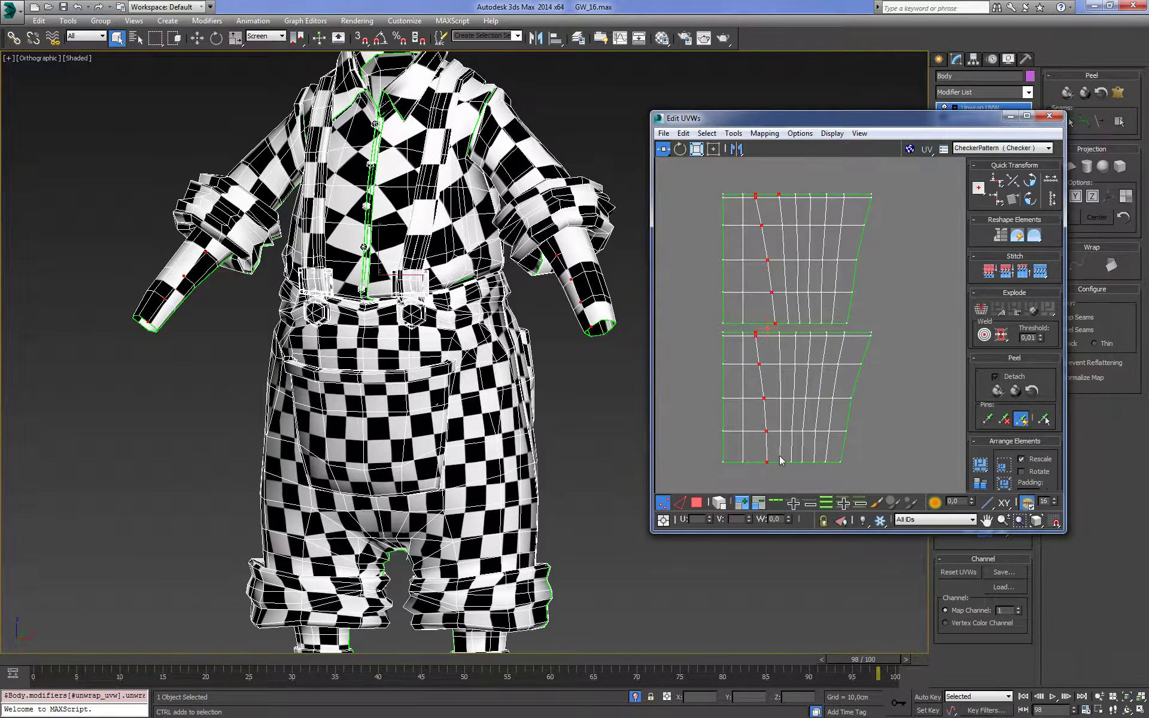
pyautogui.click(995, 197)
pyautogui.hotkey('ctrl', 'z')
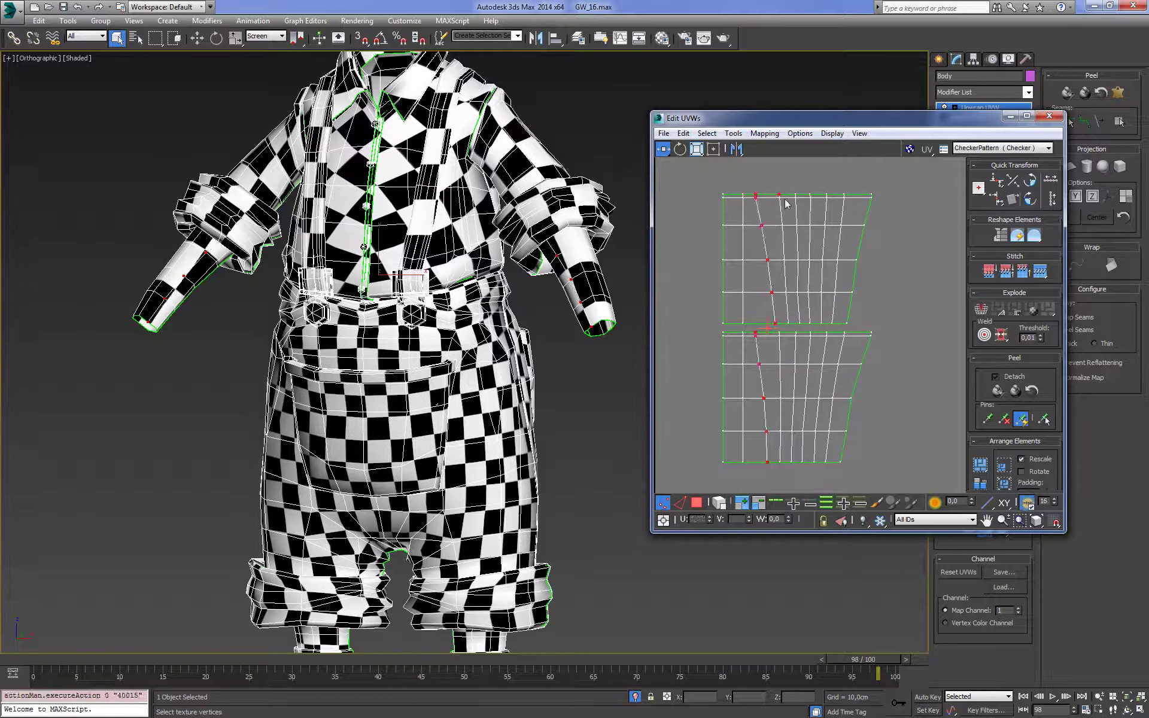
pyautogui.click(996, 199)
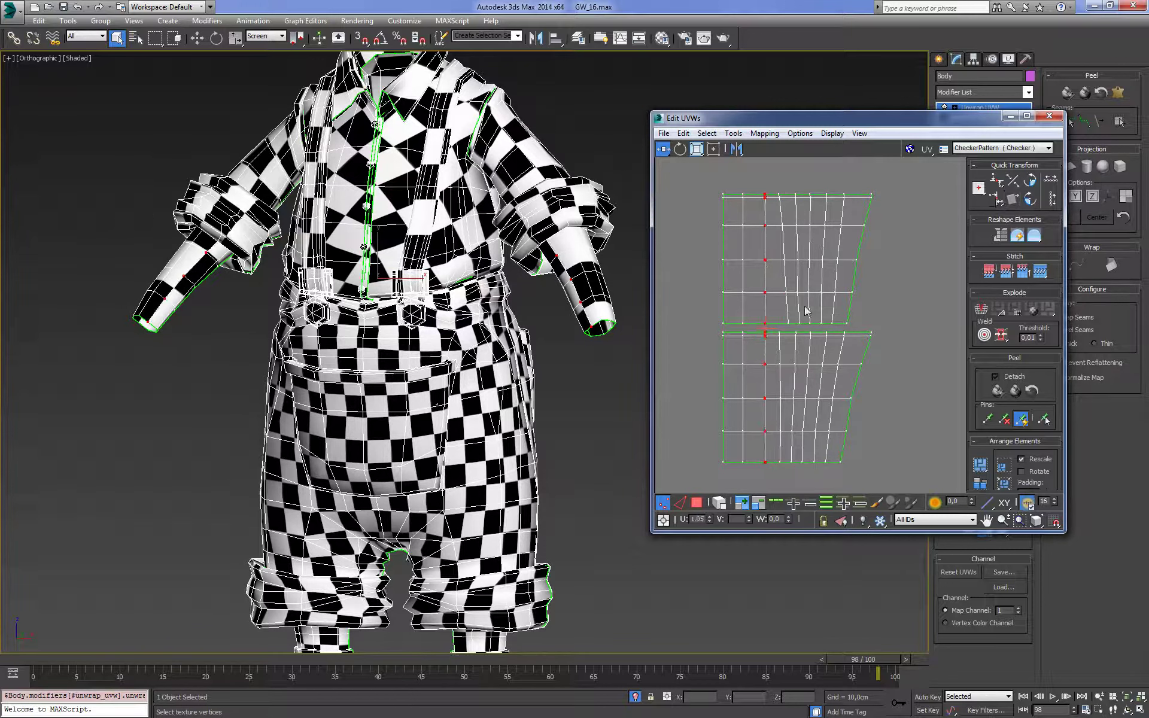
pyautogui.hotkey('ctrl', 'z')
pyautogui.keyDown('ctrl'); pyautogui.moveTo(776, 329); pyautogui.dragTo(788, 475); pyautogui.keyUp('ctrl')
pyautogui.click(996, 199)
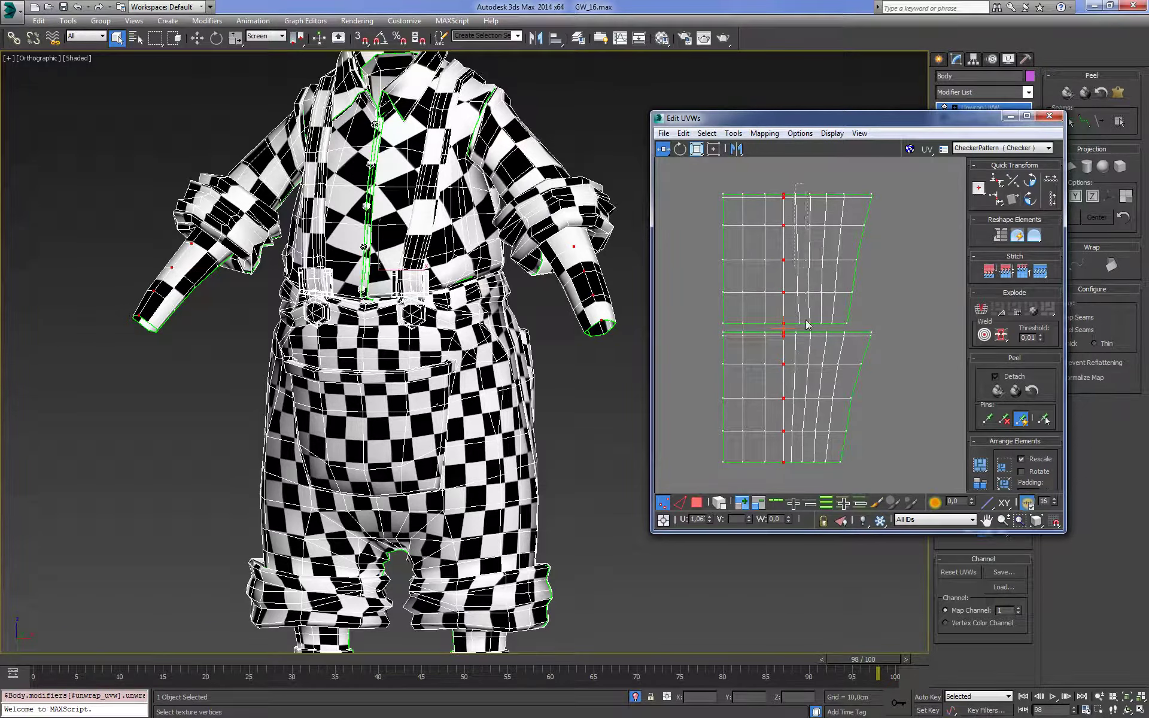
pyautogui.hotkey('ctrl', 'z')
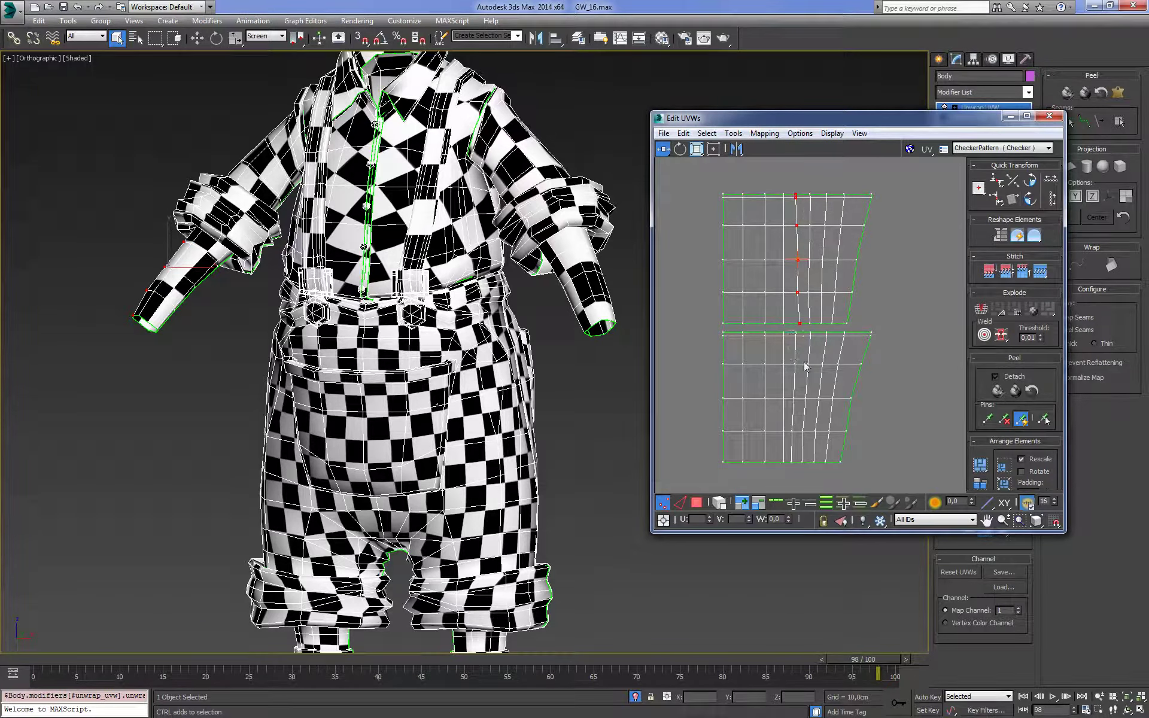
pyautogui.keyDown('ctrl'); pyautogui.moveTo(791, 486); pyautogui.dragTo(803, 383); pyautogui.keyUp('ctrl')
pyautogui.click(996, 199)
pyautogui.hotkey('ctrl', 'z')
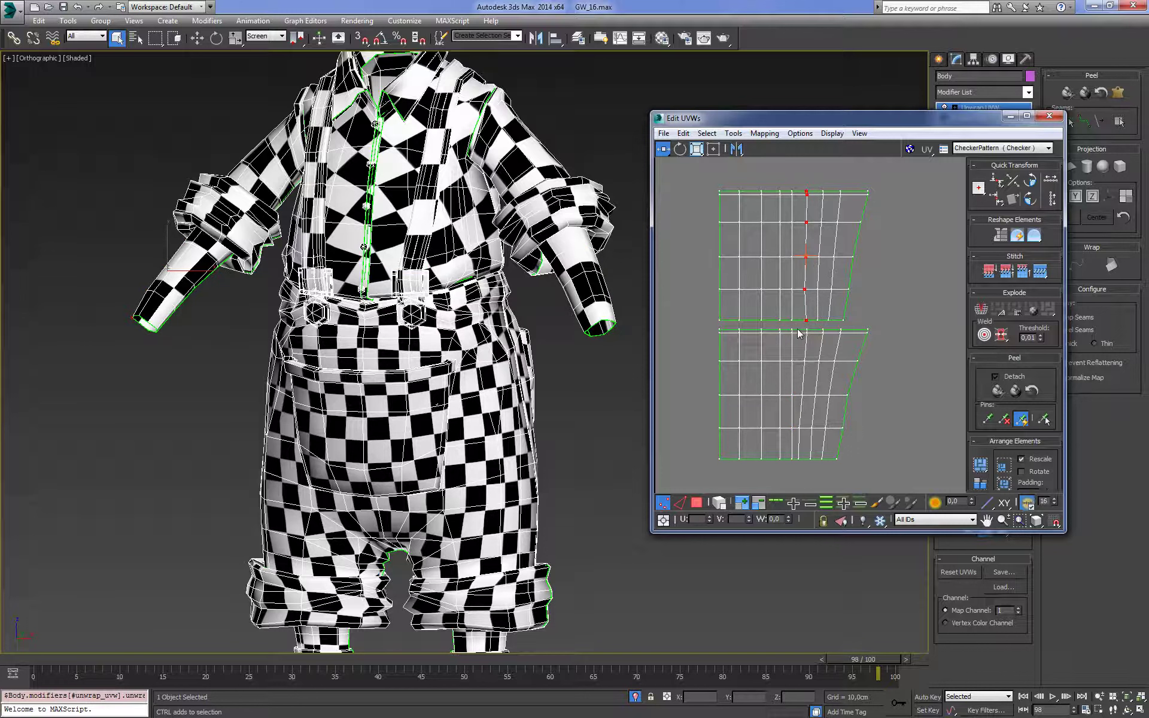
pyautogui.keyDown('ctrl'); pyautogui.click(799, 360); pyautogui.keyUp('ctrl')
pyautogui.keyDown('ctrl'); pyautogui.moveTo(818, 482); pyautogui.dragTo(794, 386); pyautogui.keyUp('ctrl')
pyautogui.click(996, 199)
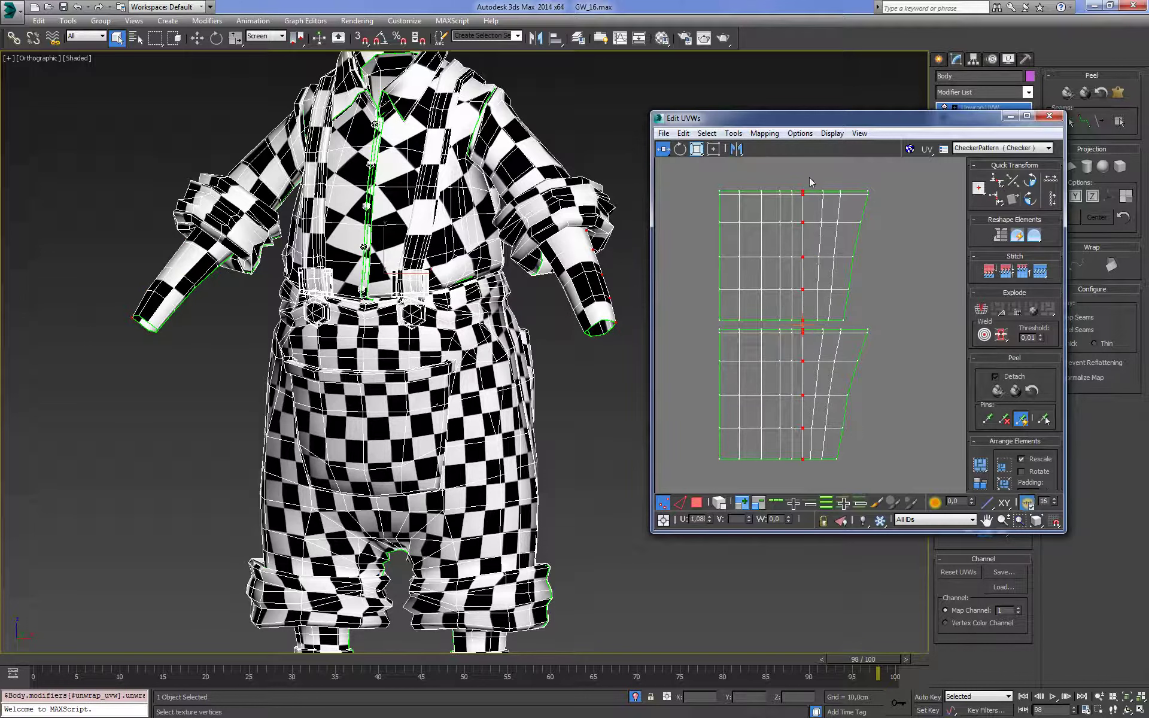
# Straighten the seam vertex column vertically, squaring the cuff shells into rectangles
pyautogui.scroll(2, 824, 329)
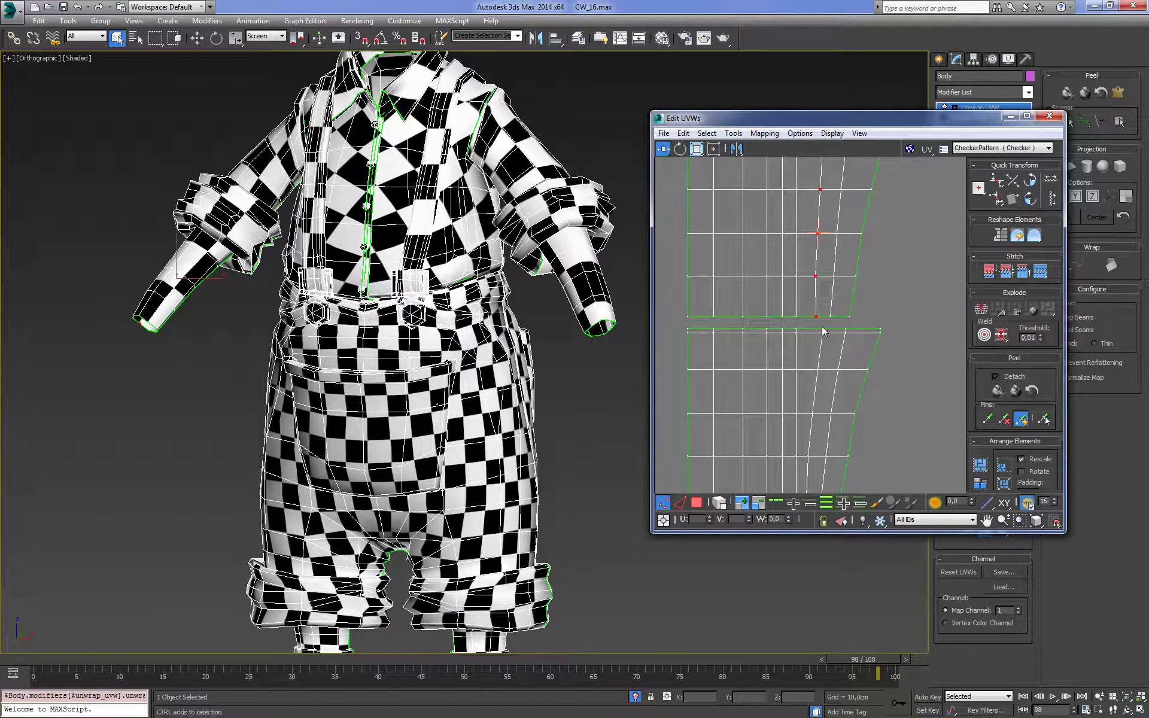
pyautogui.moveTo(807, 365)
pyautogui.mouseDown(button='middle')
pyautogui.moveTo(825, 358)
pyautogui.moveTo(806, 288)
pyautogui.mouseUp(button='middle')
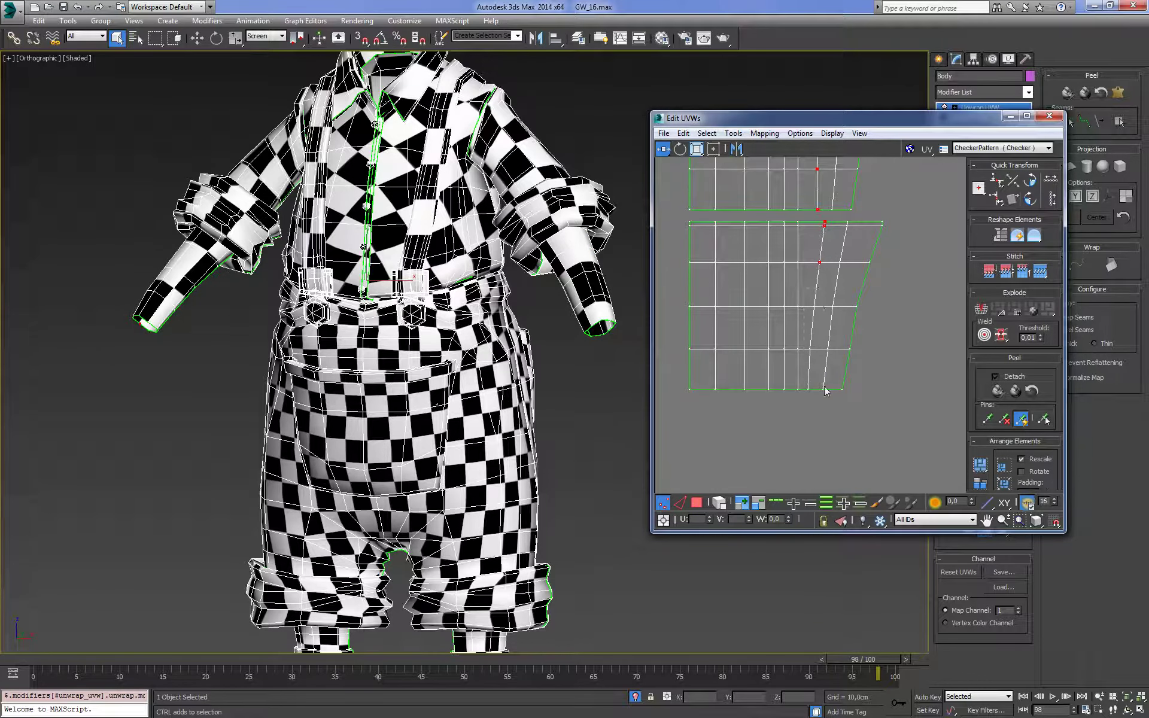
pyautogui.moveTo(820, 408); pyautogui.dragTo(813, 279, button='middle')
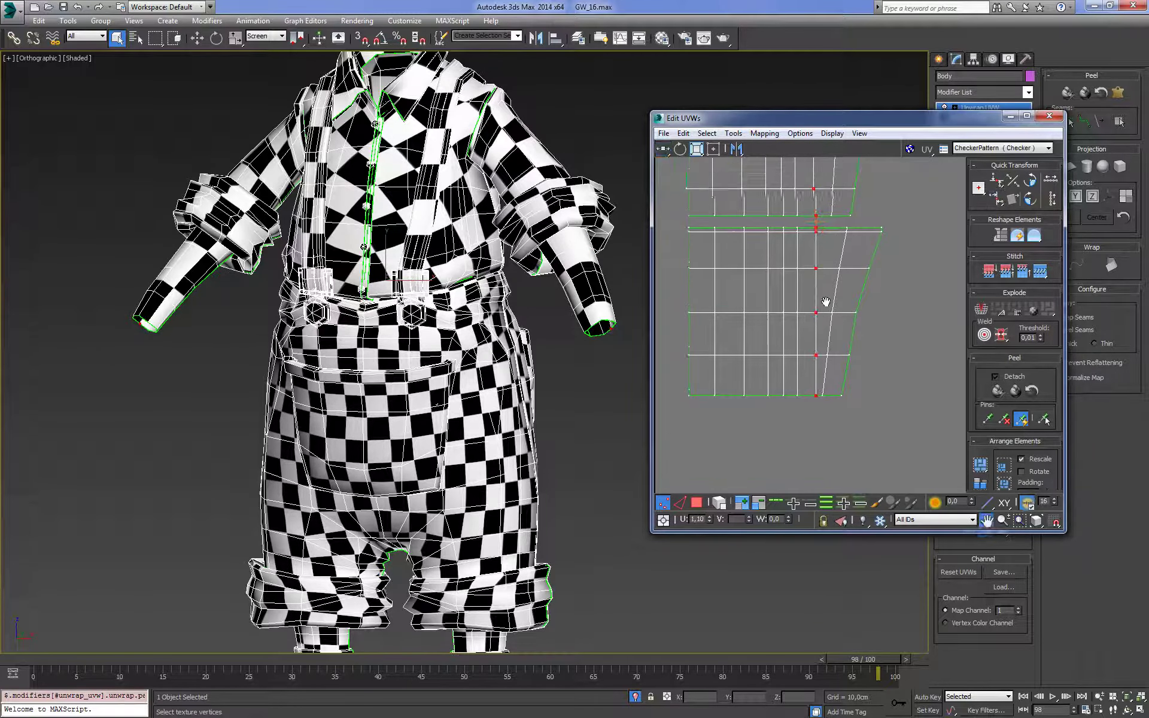
pyautogui.scroll(-2, 812, 278)
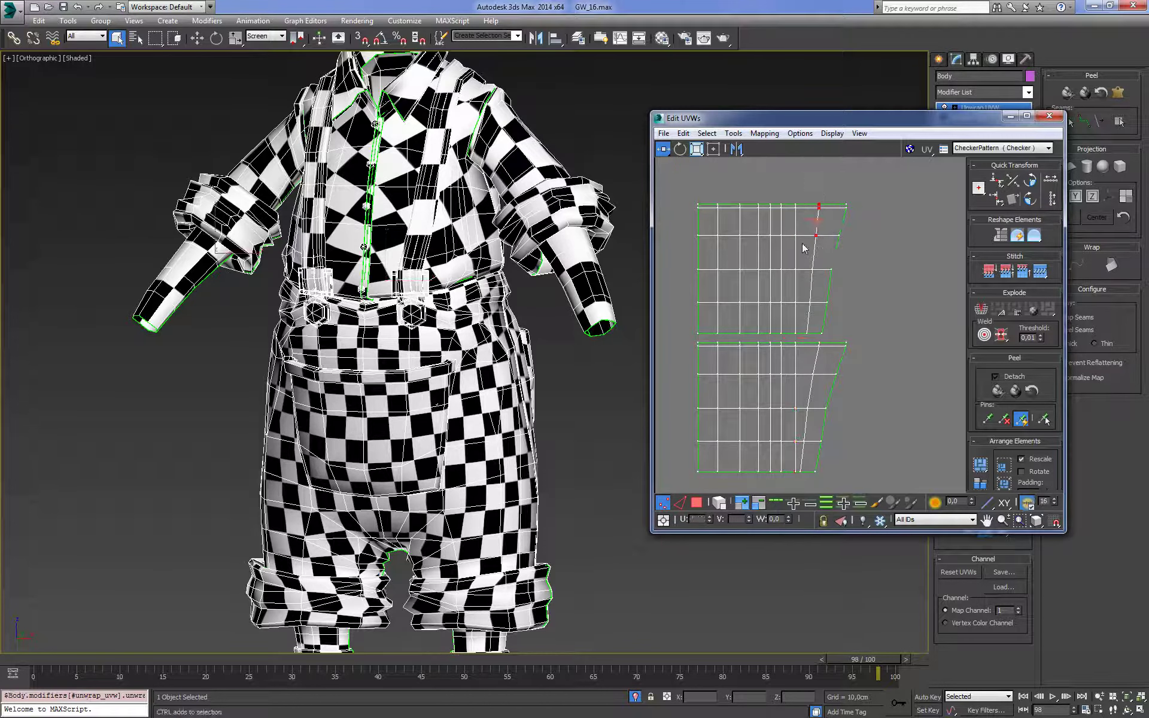
pyautogui.moveTo(833, 255); pyautogui.dragTo(822, 347)
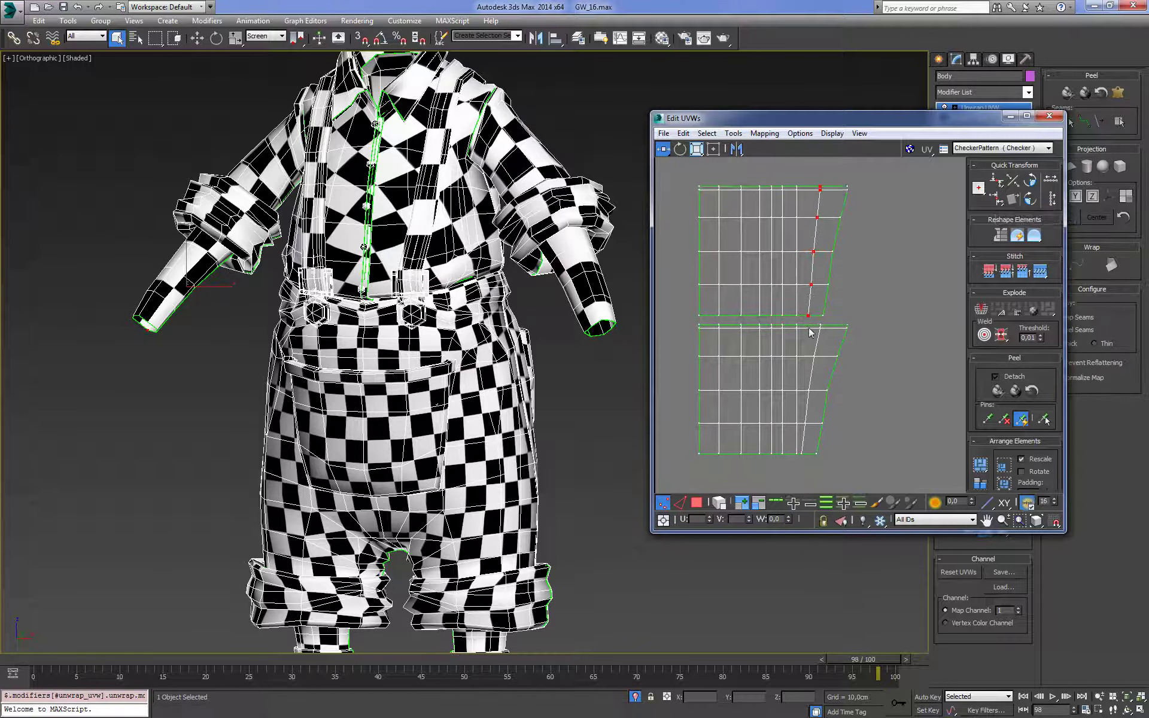
pyautogui.keyDown('ctrl'); pyautogui.click(820, 326); pyautogui.keyUp('ctrl')
pyautogui.keyDown('ctrl'); pyautogui.click(814, 356); pyautogui.keyUp('ctrl')
pyautogui.moveTo(811, 428); pyautogui.dragTo(812, 471)
pyautogui.click(995, 207)
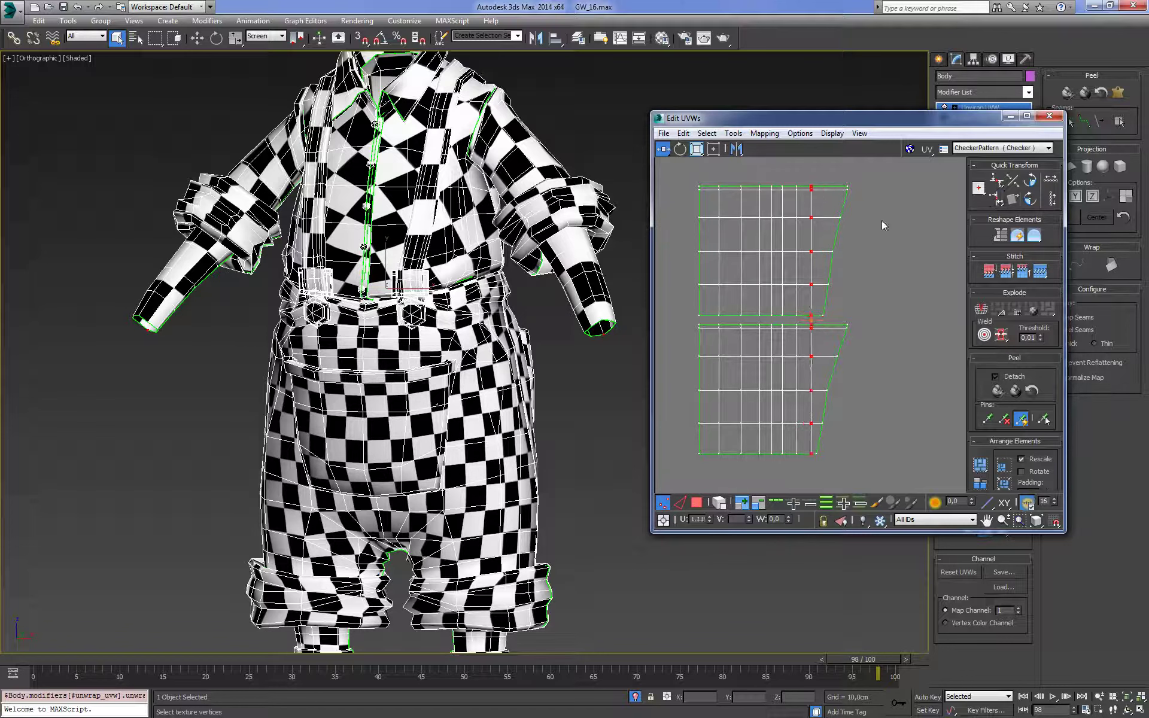
pyautogui.moveTo(869, 175); pyautogui.dragTo(819, 333)
pyautogui.click(994, 199)
# Collapse the Body modifier stack and save the file
pyautogui.scroll(-3, 868, 248)
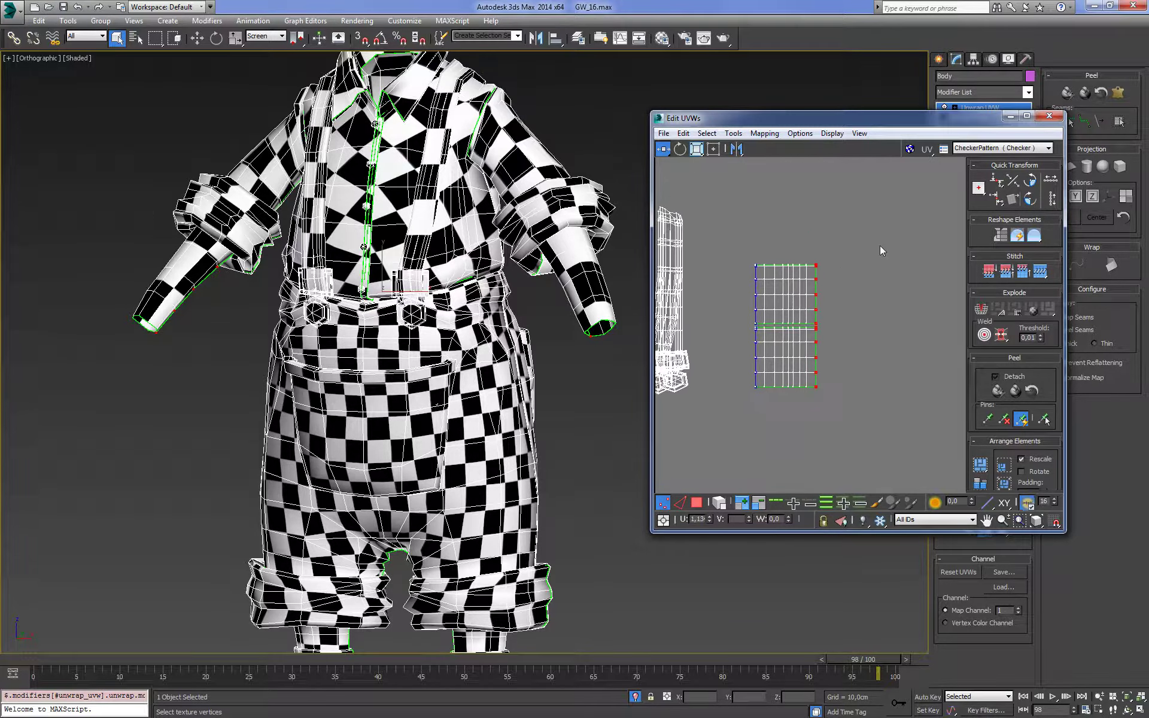
pyautogui.moveTo(981, 118); pyautogui.dragTo(931, 171)
pyautogui.rightClick(984, 108)
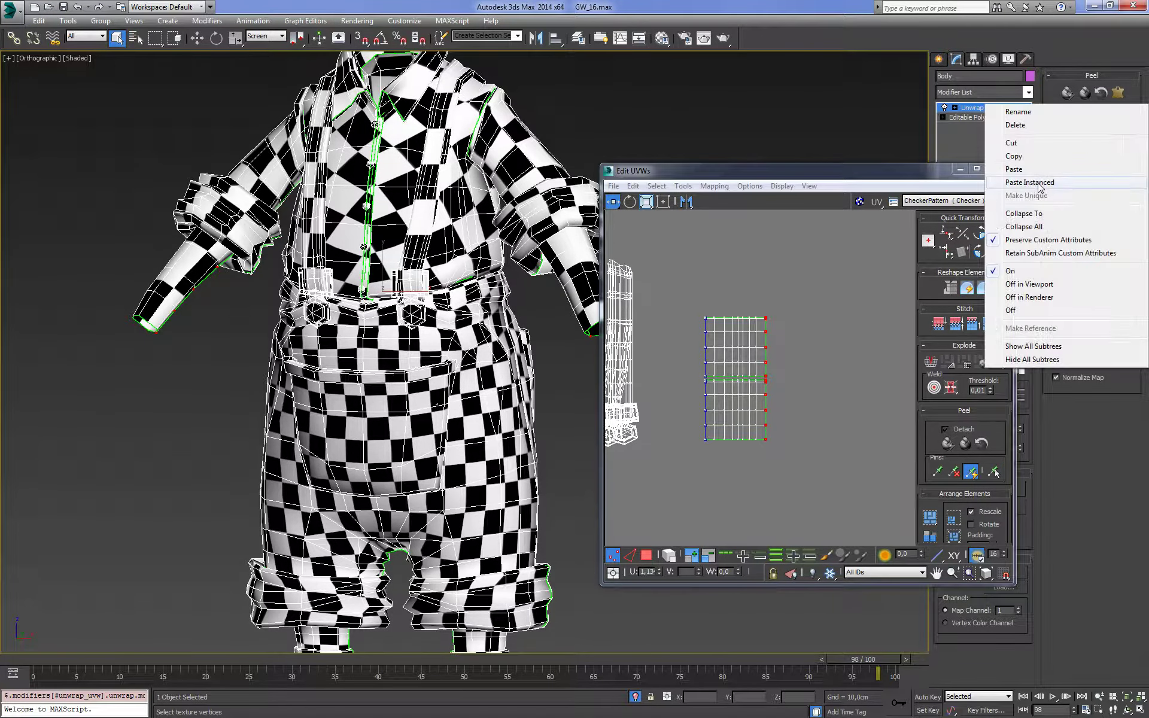
pyautogui.click(1034, 213)
pyautogui.click(727, 242)
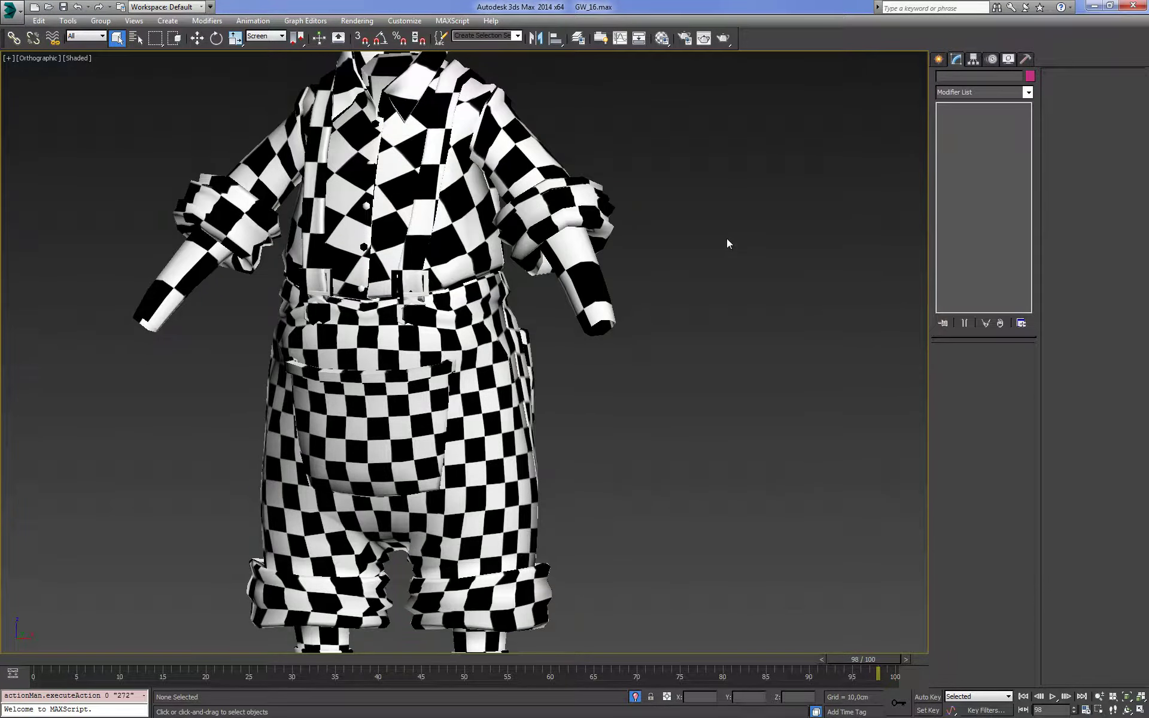
pyautogui.hotkey('ctrl', 's')
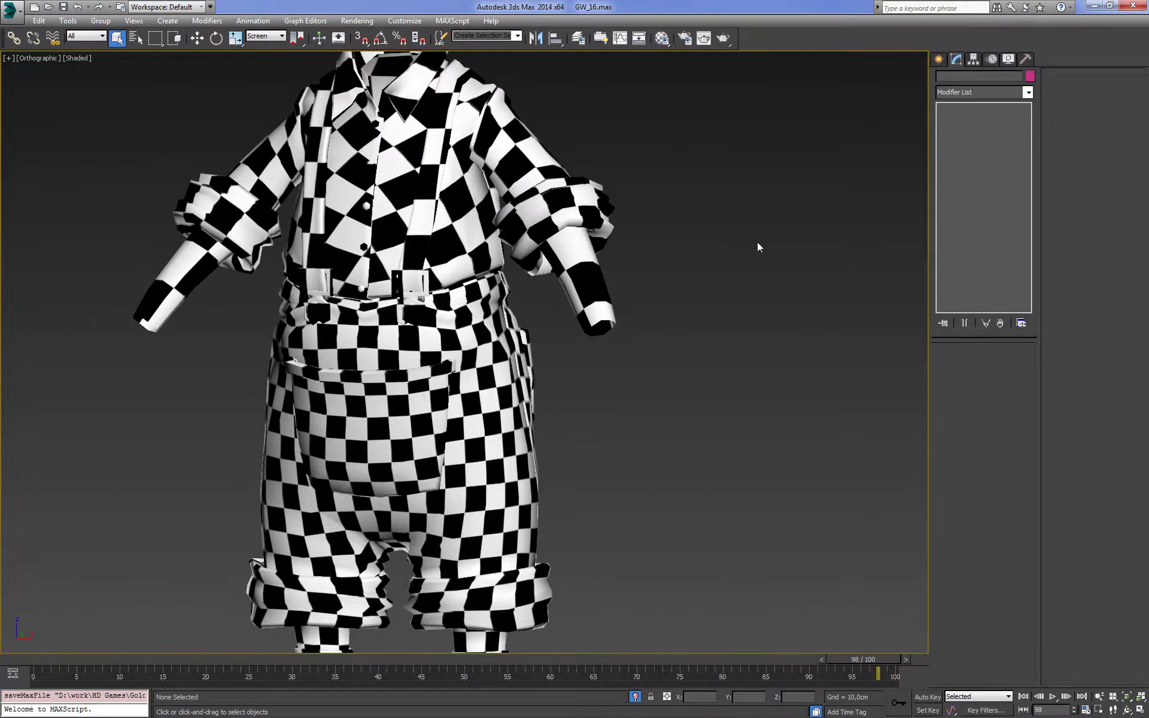